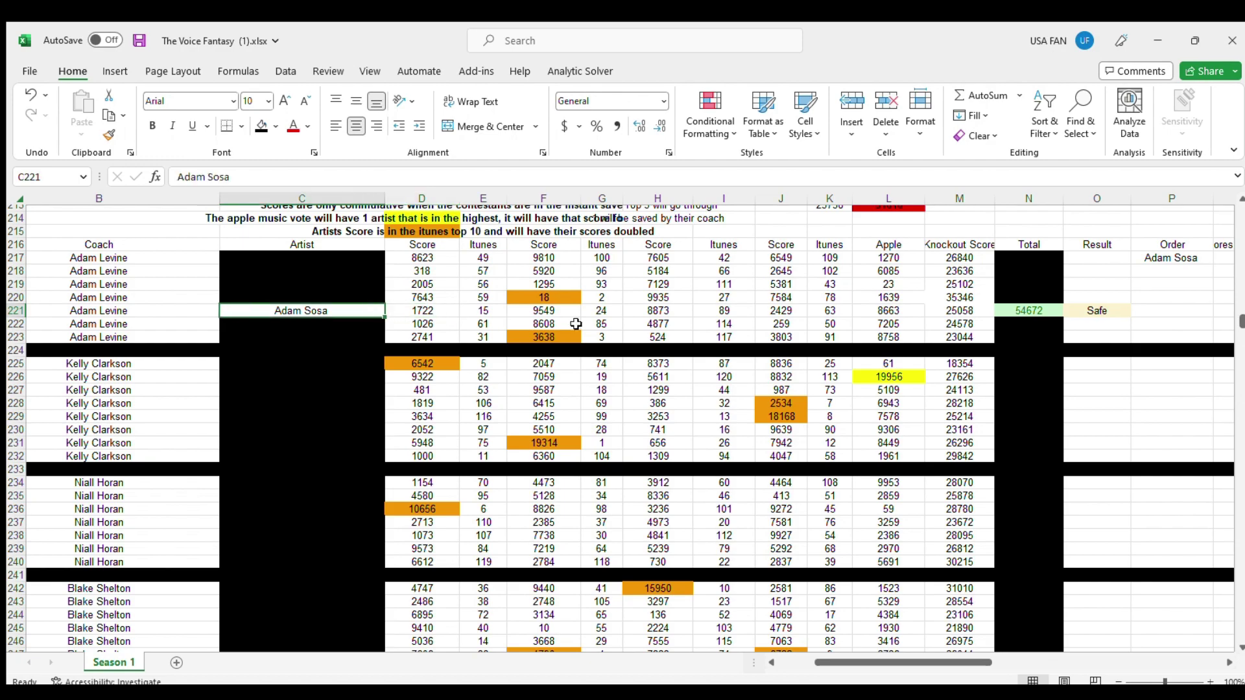
Step: Review the first saved artist's result in the live shows scores and in the order table at the sheet's top
left_click(1027, 312)
left_click(1204, 258)
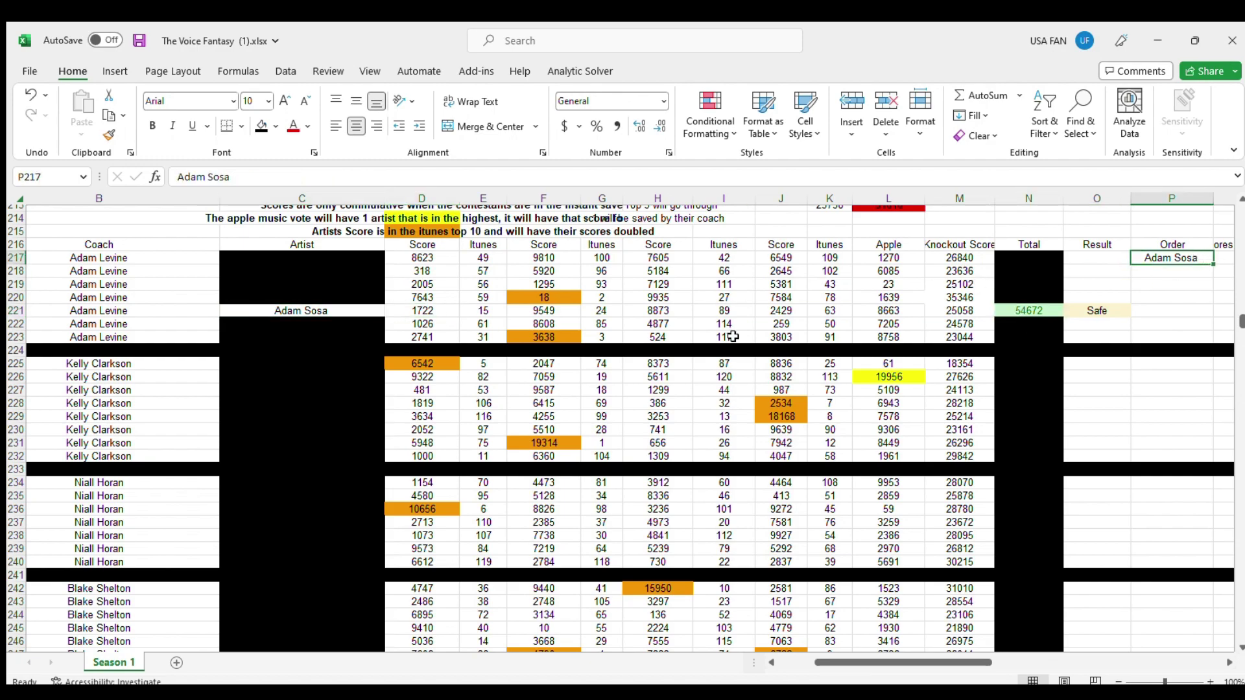
scroll(738, 368, "up", 20)
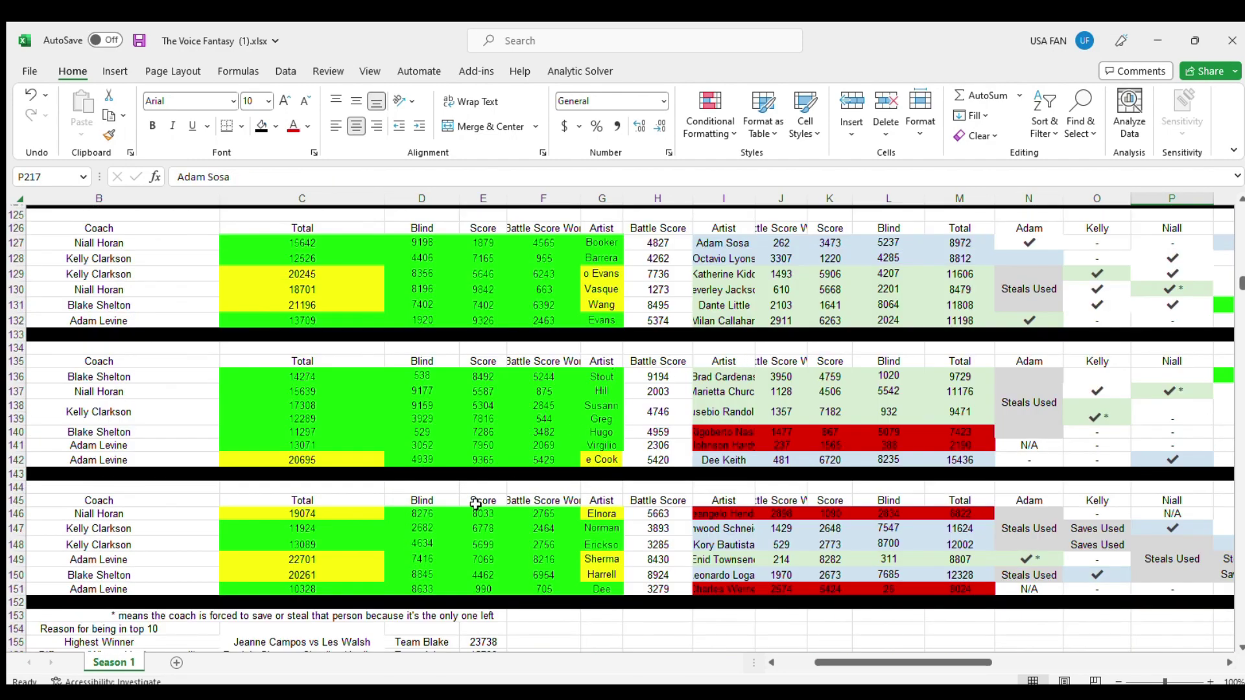
scroll(478, 503, "up", 18)
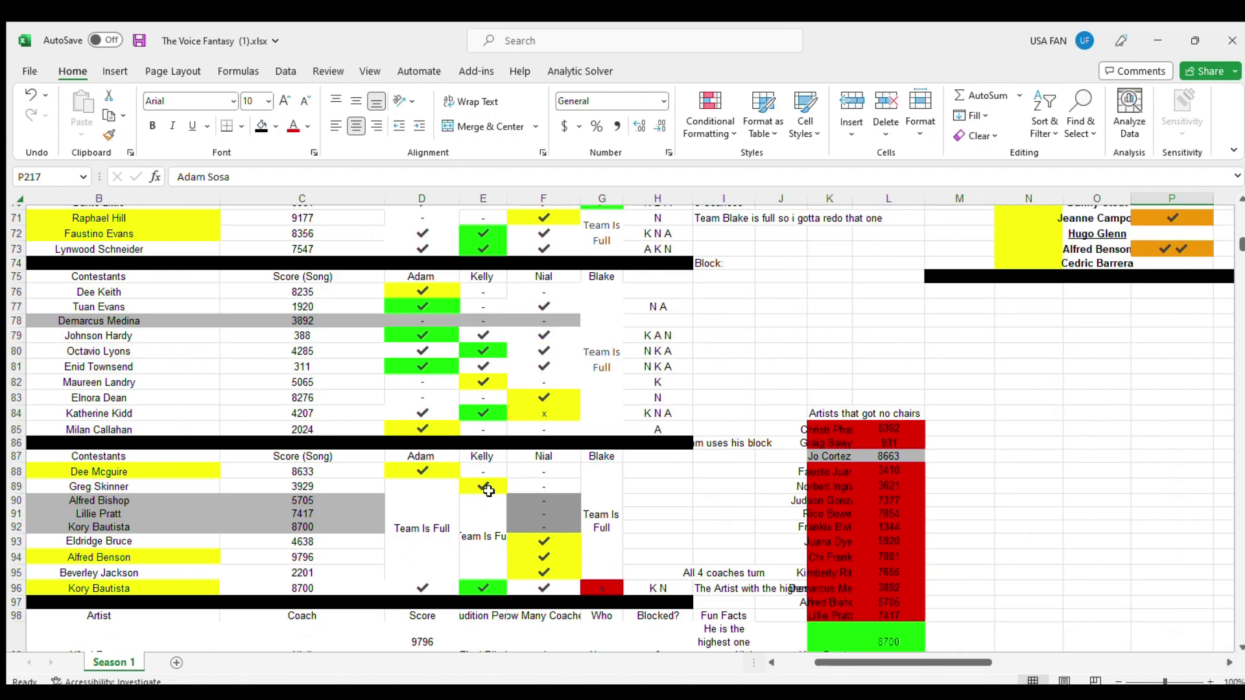
scroll(488, 491, "up", 14)
scroll(475, 541, "up", 7)
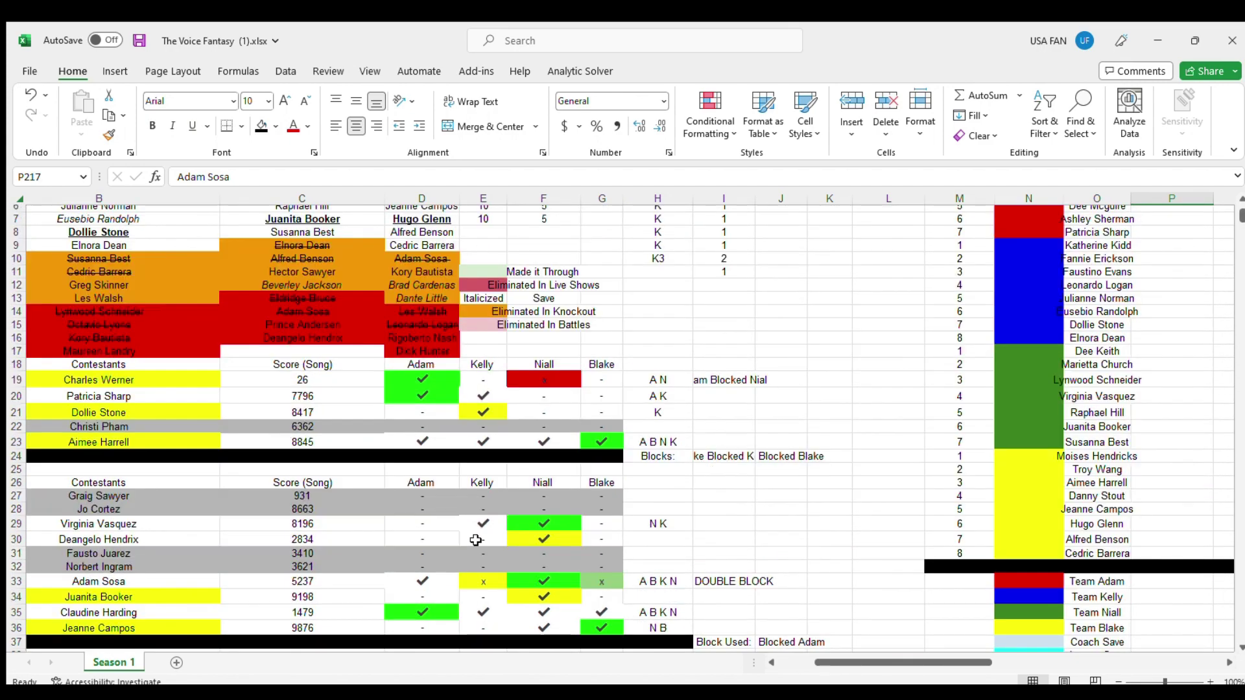
scroll(477, 540, "up", 2)
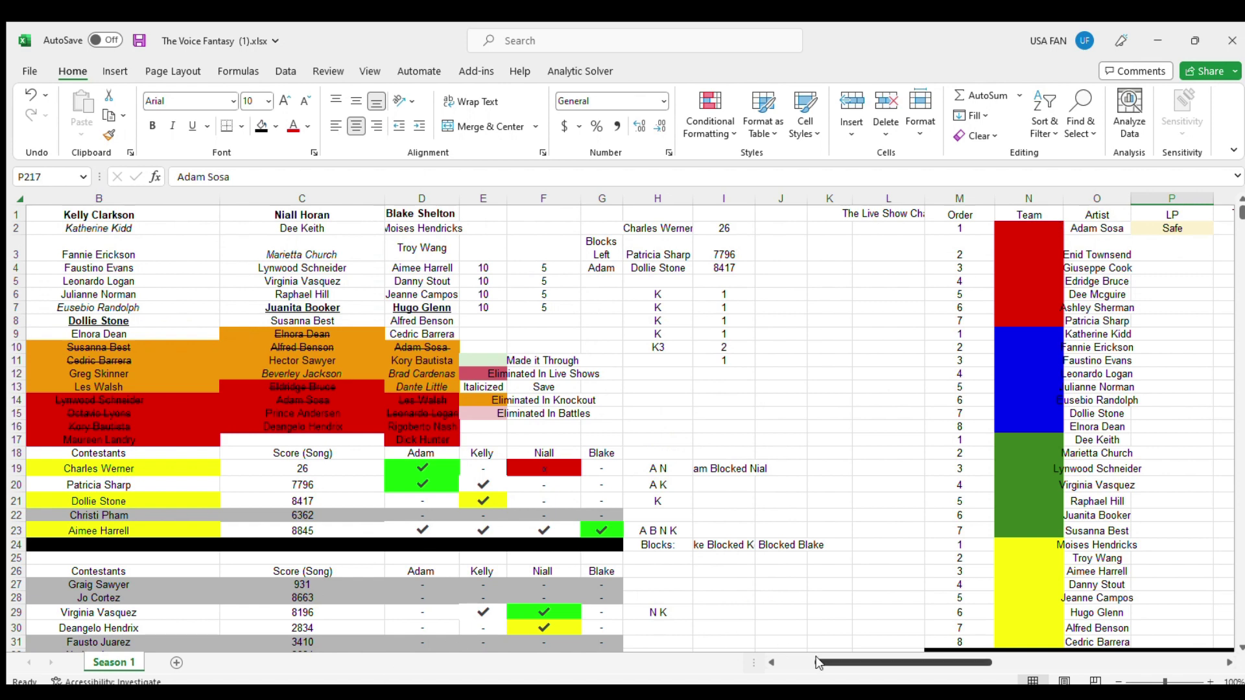
scroll(816, 656, "right", 2)
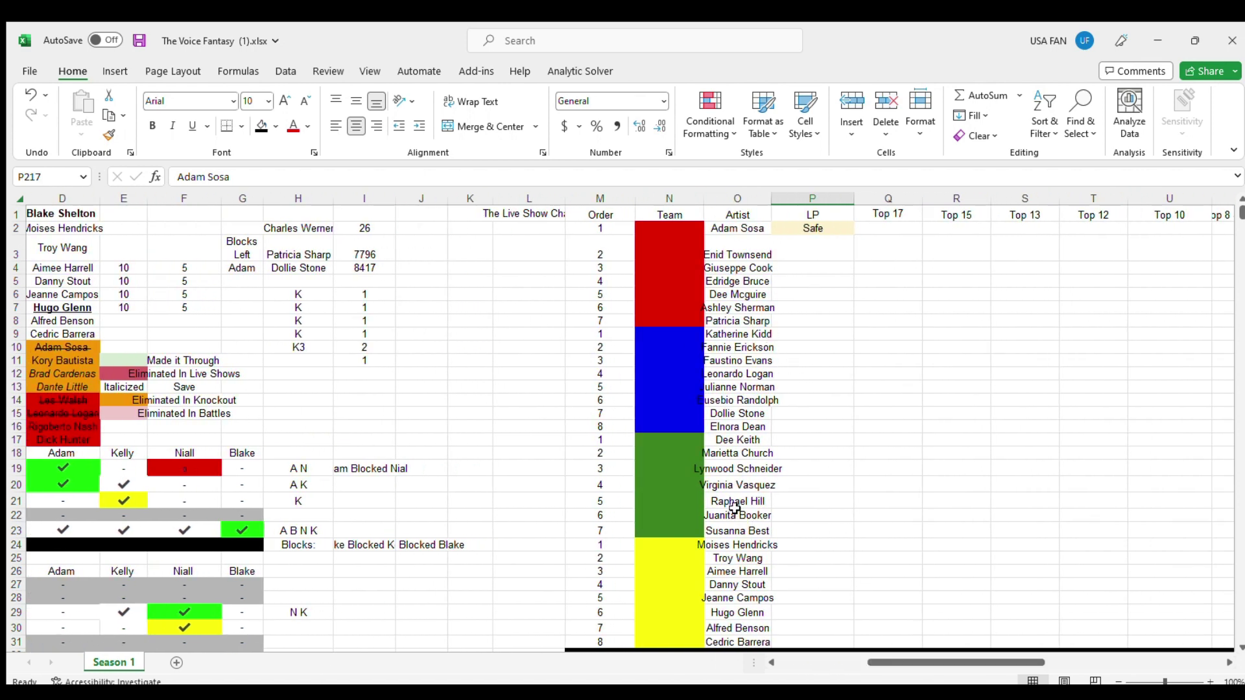
mouse_move(815, 230)
left_mouse_down()
mouse_move(676, 231)
mouse_move(815, 226)
left_mouse_up()
left_click(739, 232)
left_click(810, 232)
left_click(755, 231)
left_click(811, 231)
left_click(729, 229)
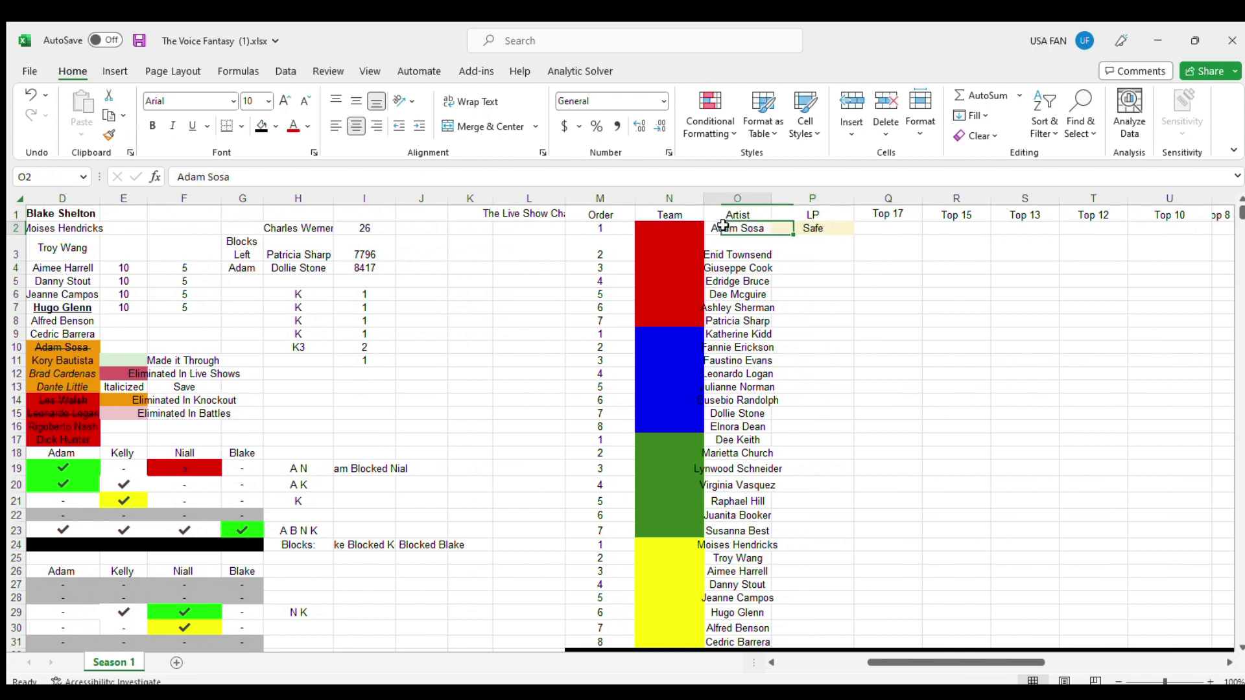
left_click(804, 232)
left_click(766, 251)
left_click(793, 228)
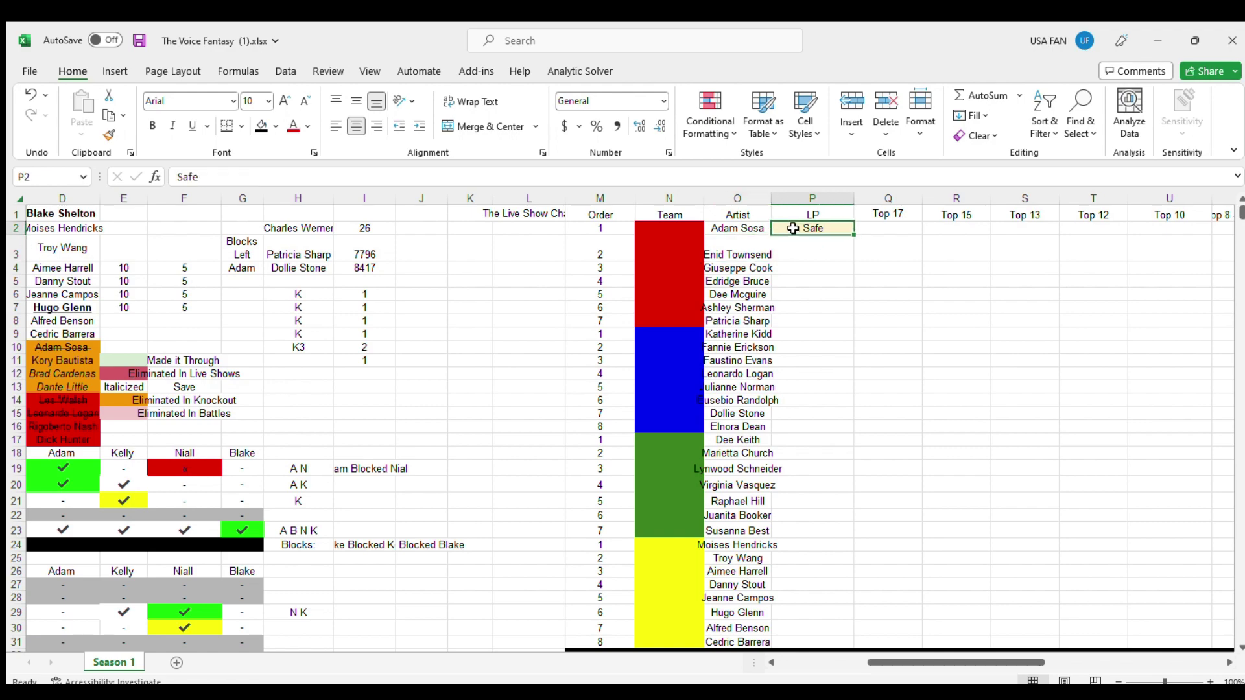
Step: Look over the team rosters, the Knockout 1 results and the live shows score table
left_click_drag(908, 662, 713, 662)
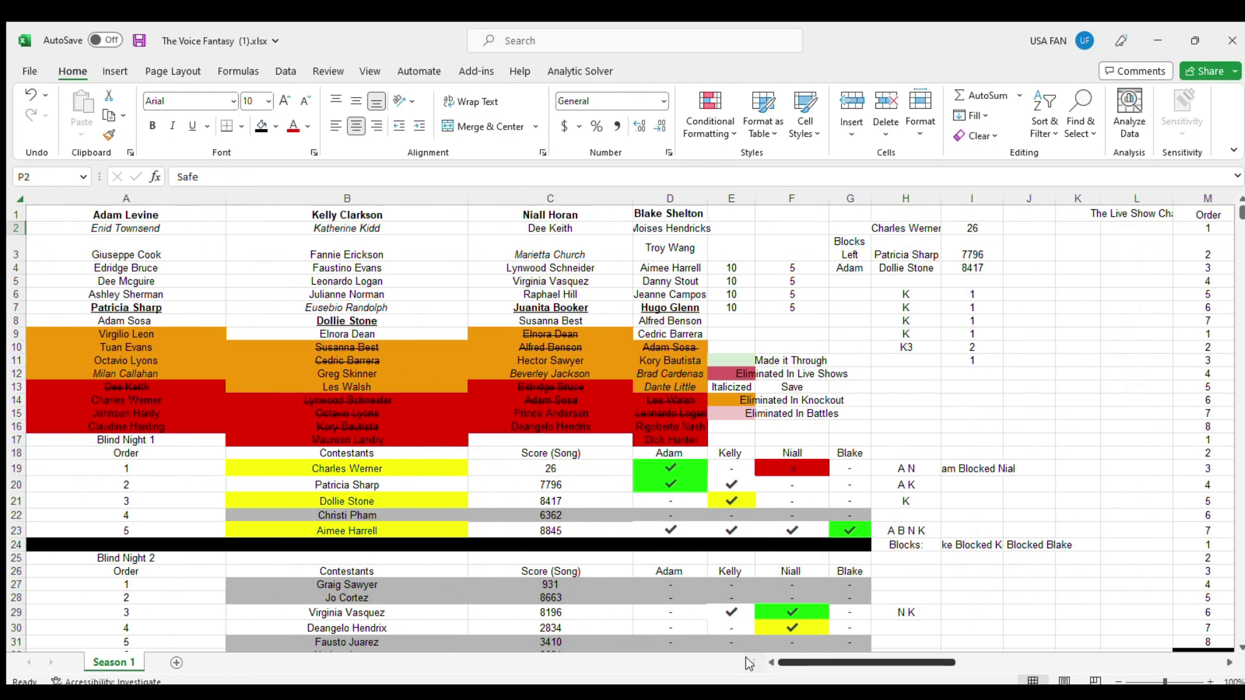
scroll(549, 475, "down", 9)
scroll(549, 475, "down", 20)
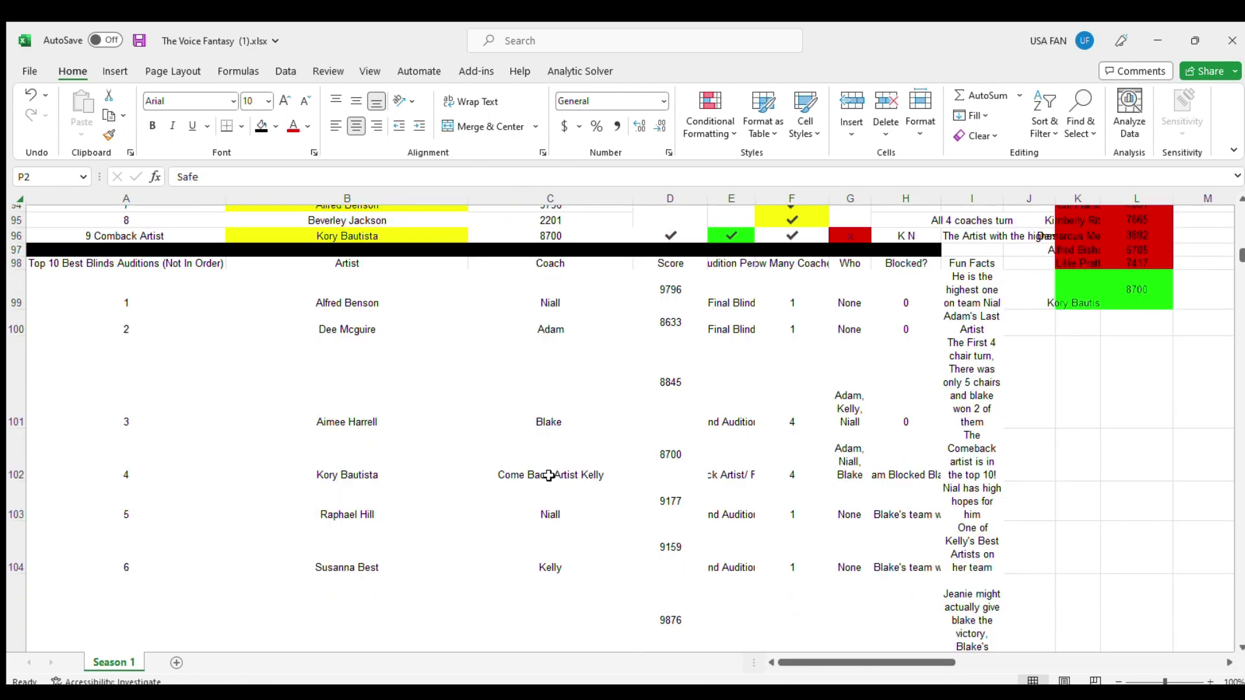
scroll(547, 476, "down", 16)
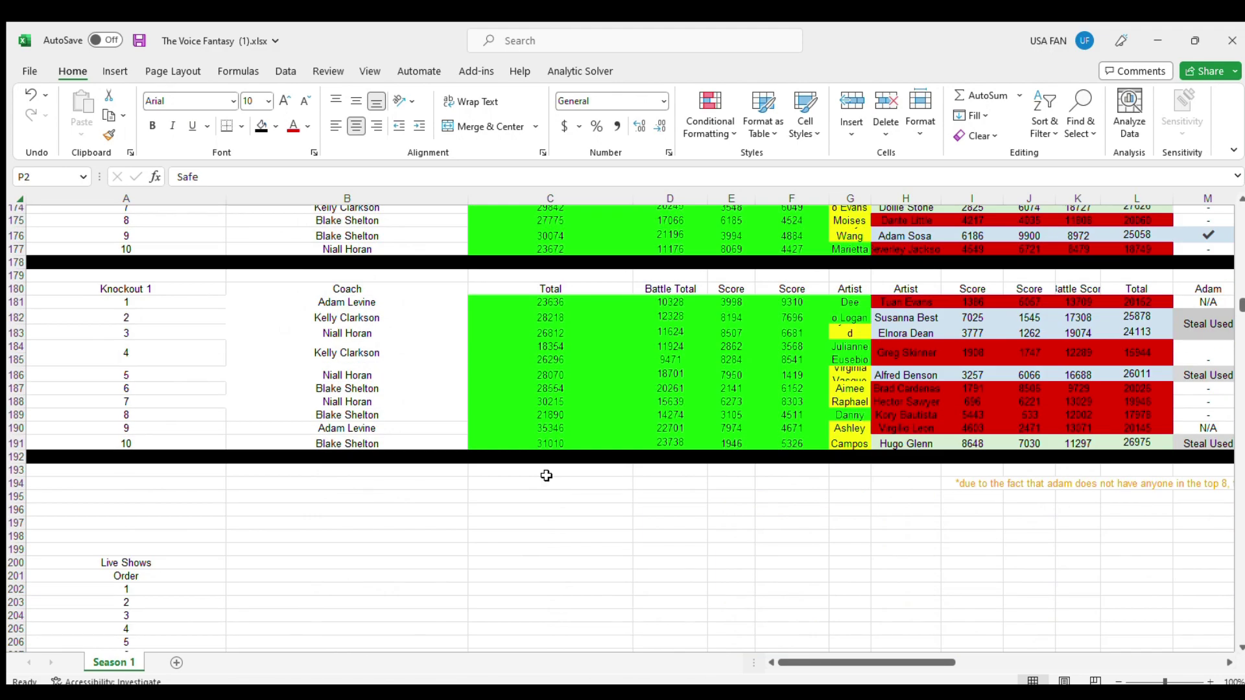
left_click(856, 445)
left_click(849, 428)
left_click(834, 499)
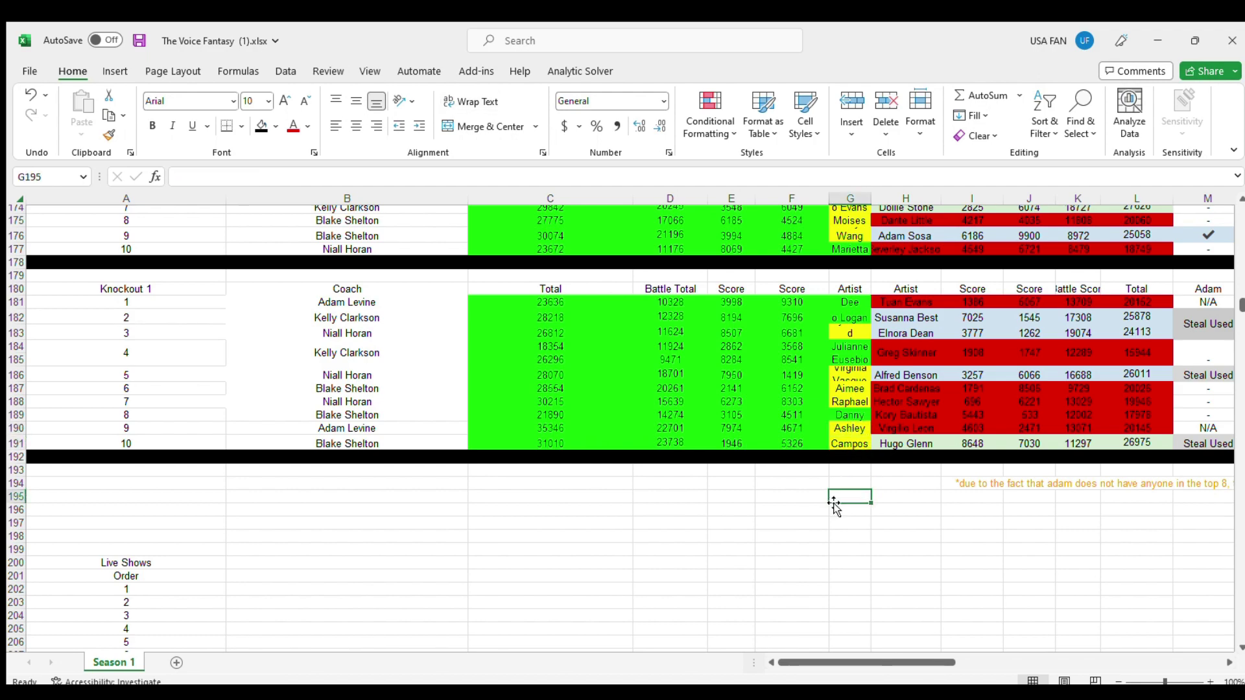
scroll(833, 503, "down", 13)
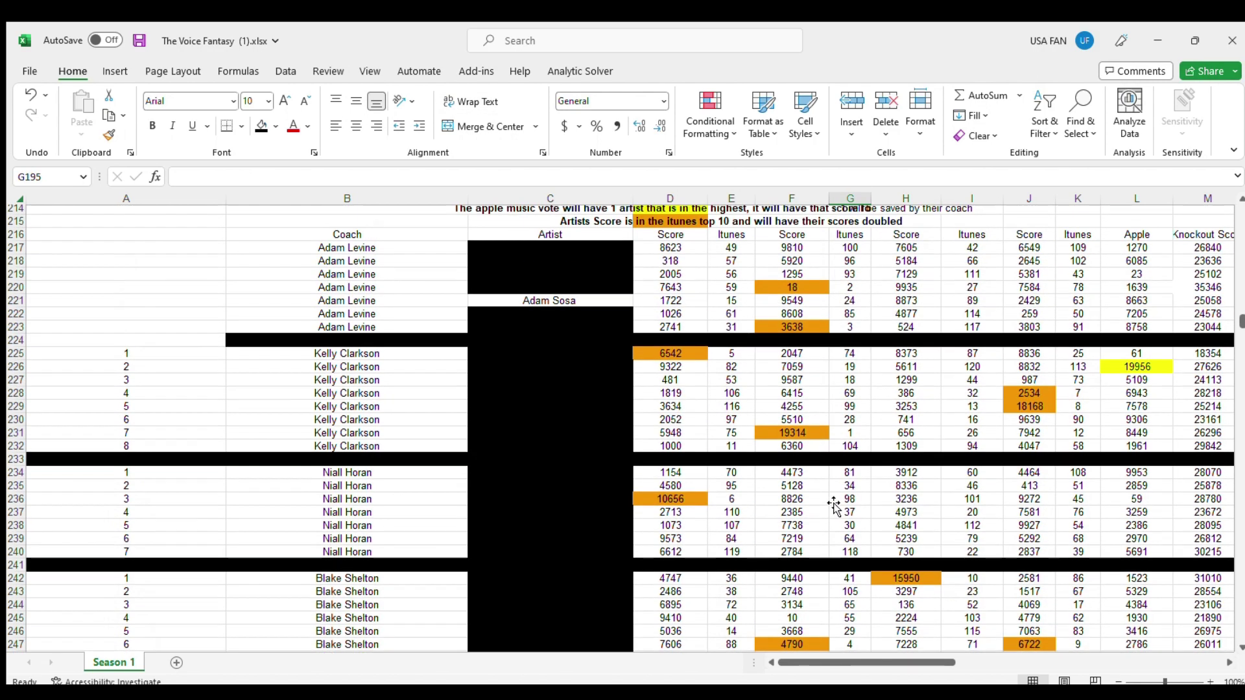
Step: Fill the Total formula from N221 up into N220 in the Adam Levine group
left_click_drag(860, 662, 922, 656)
left_click(837, 300)
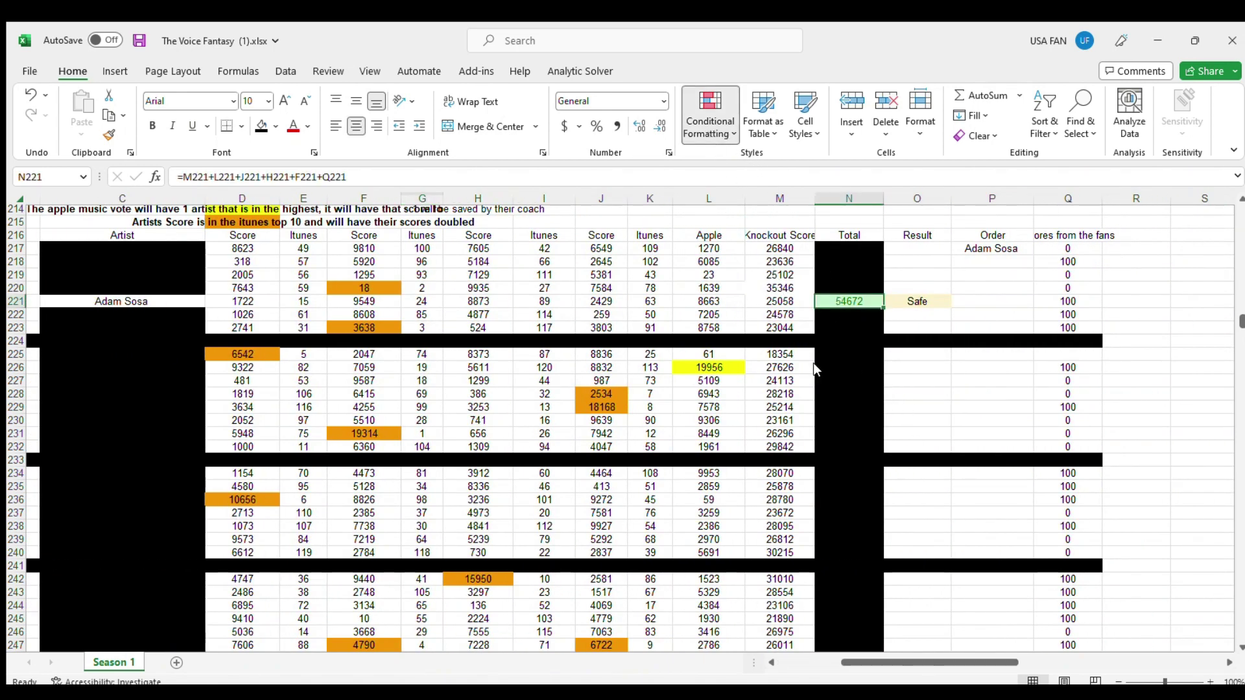
left_click_drag(882, 308, 875, 286)
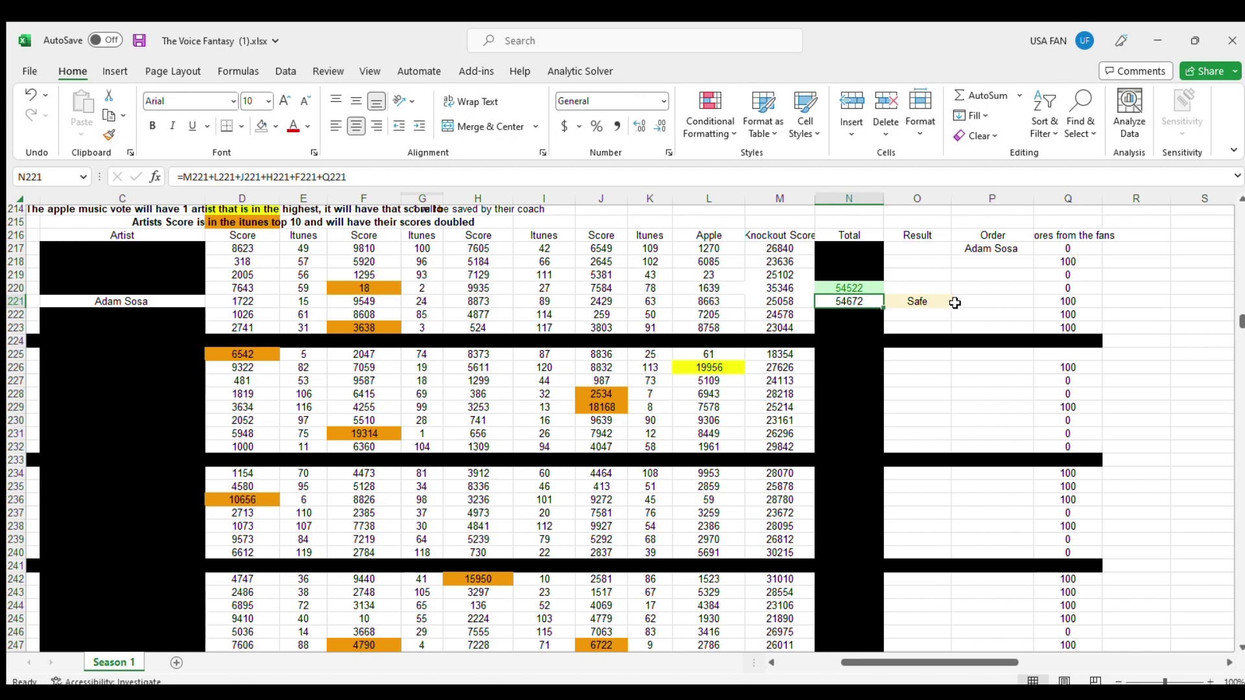
Step: Copy the Safe result from O221 into O220
left_click(945, 299)
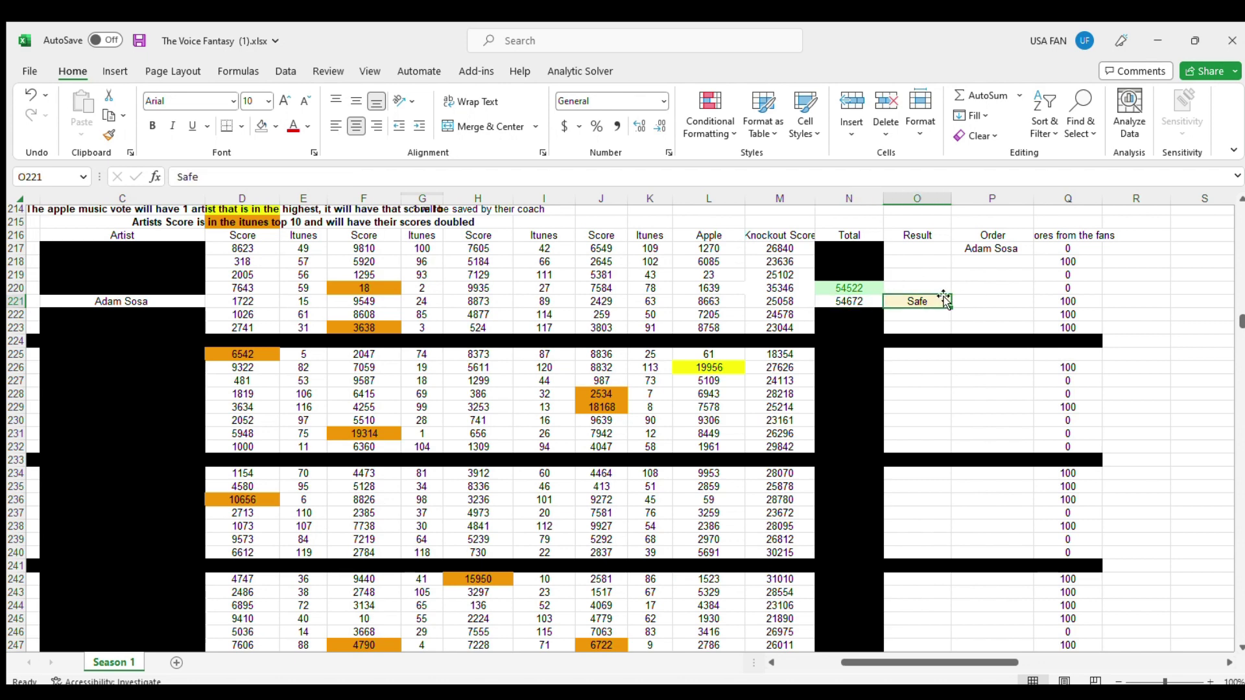
key("ctrl+c")
left_click(932, 283)
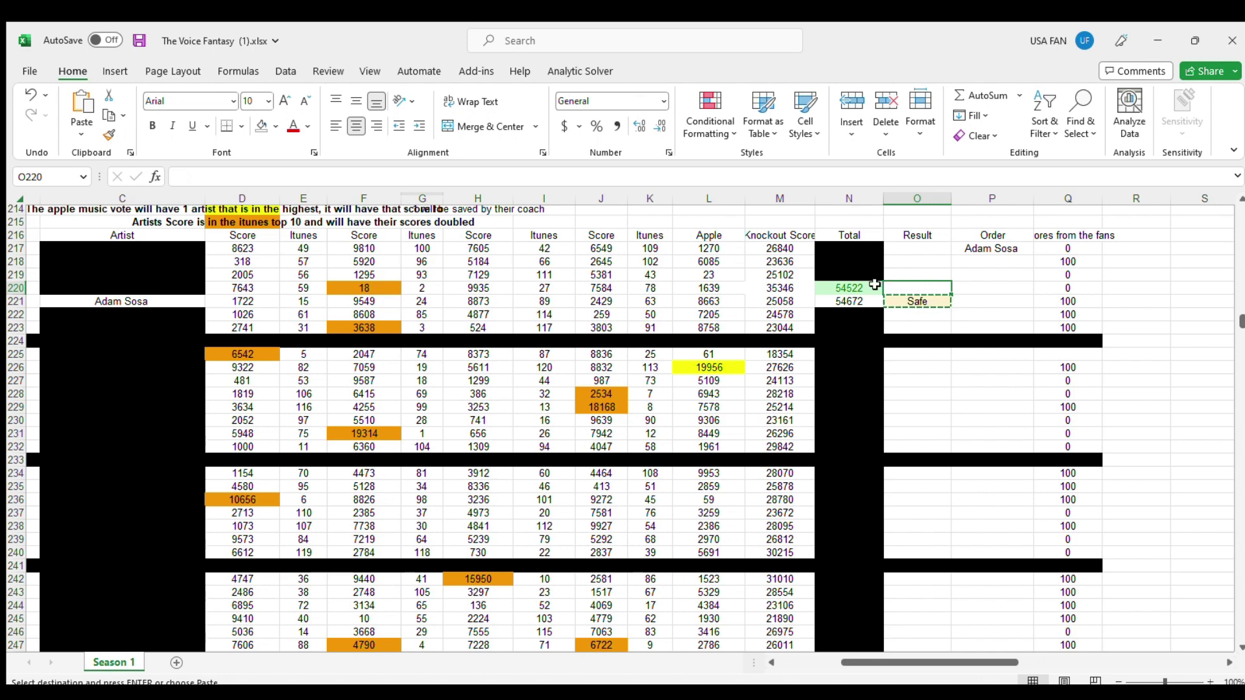
key("ctrl+v")
Step: Remove the black fill from the artist cell C220 to reveal the name
left_click_drag(778, 287, 224, 286)
left_click(87, 286)
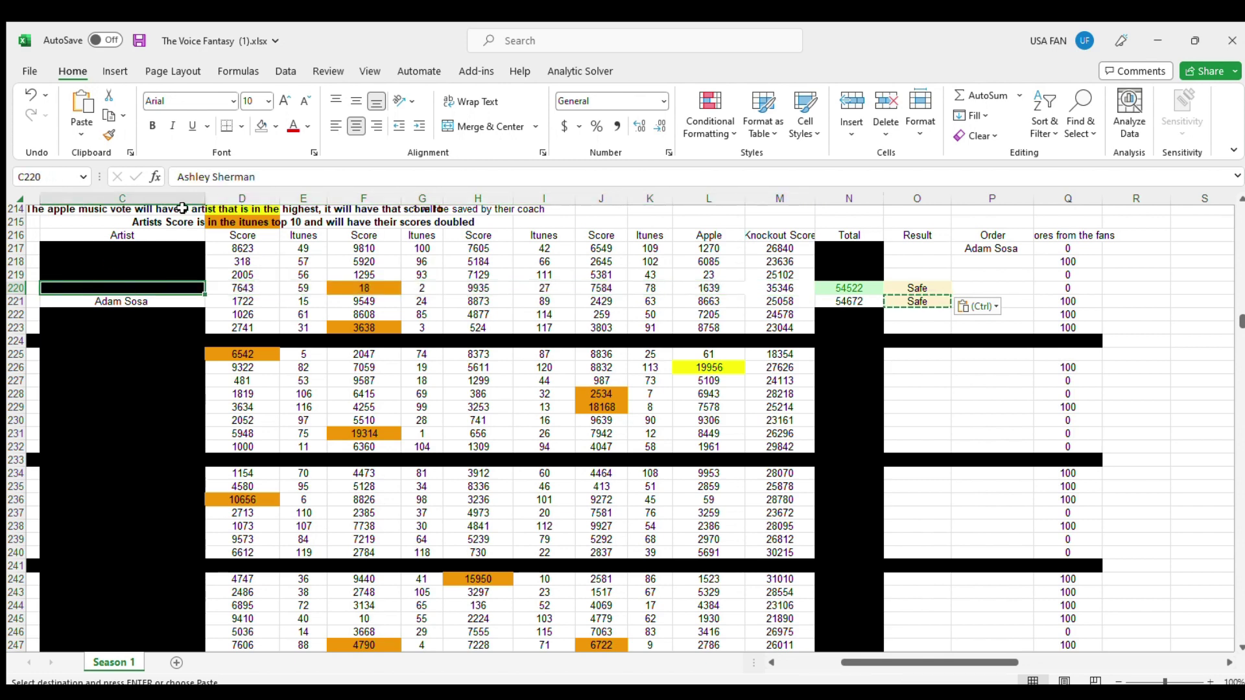
left_click(261, 126)
left_click(303, 248)
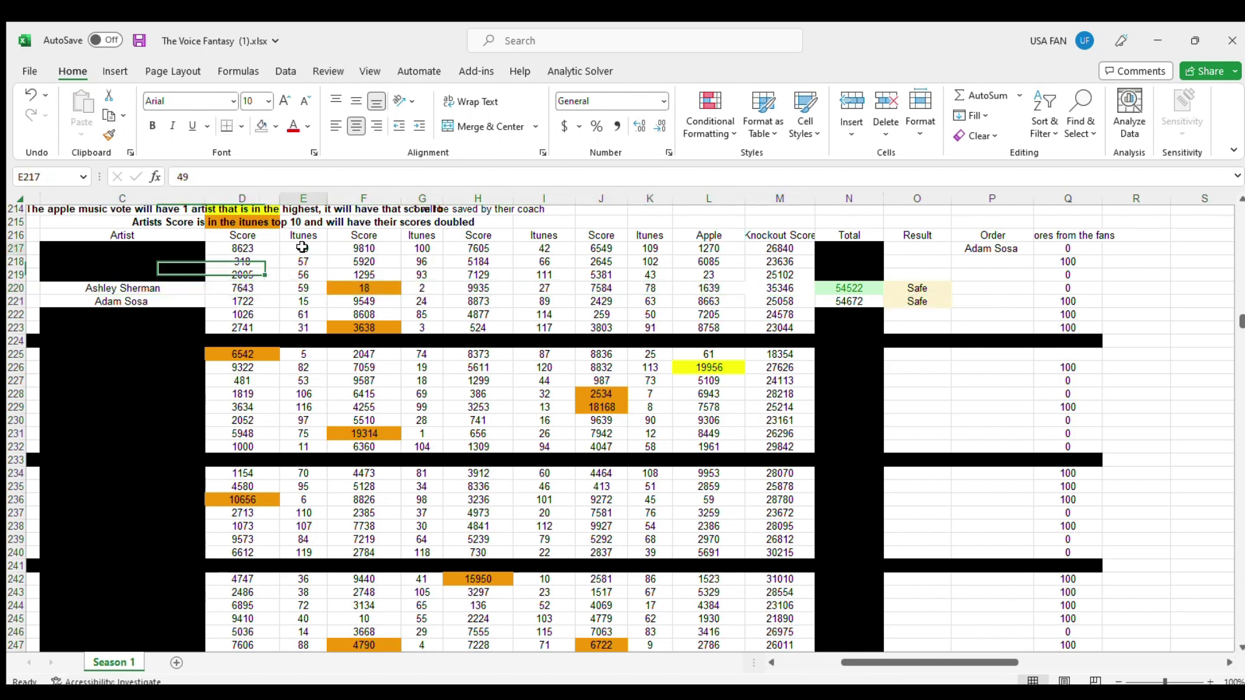
Step: Copy the revealed artist's name from C220 into P218, the second slot of the Order list
left_click(182, 289)
key("ctrl+c")
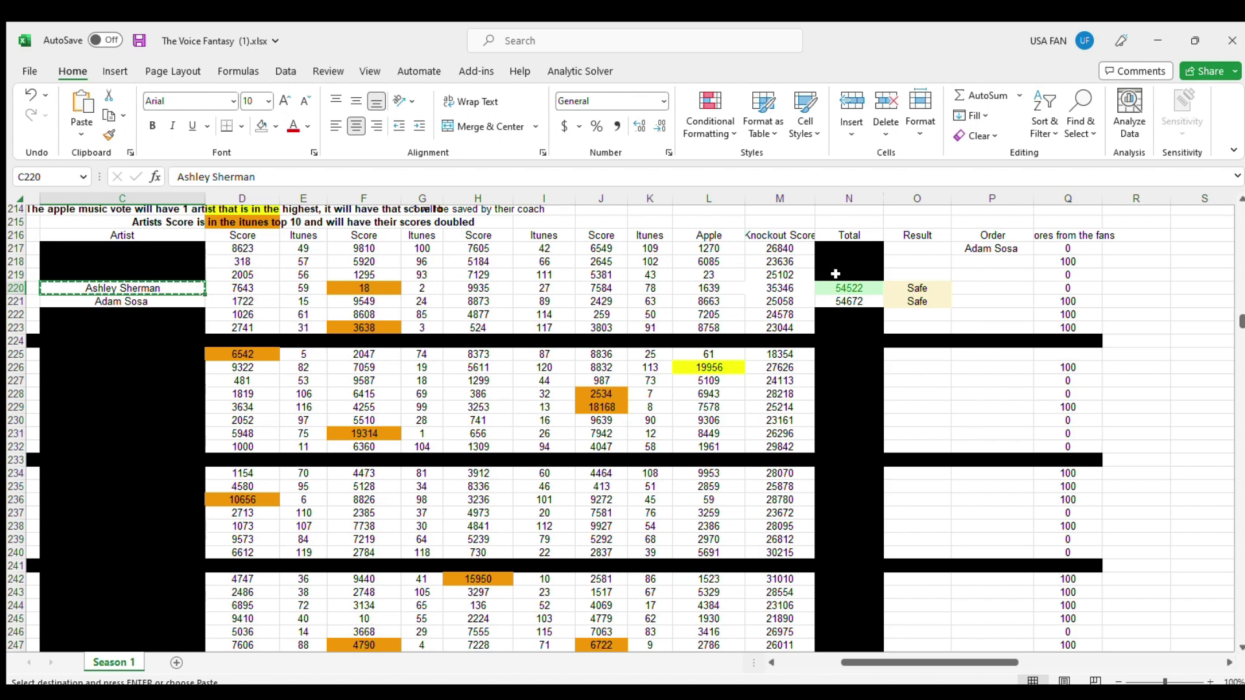
left_click(976, 263)
key("ctrl+v")
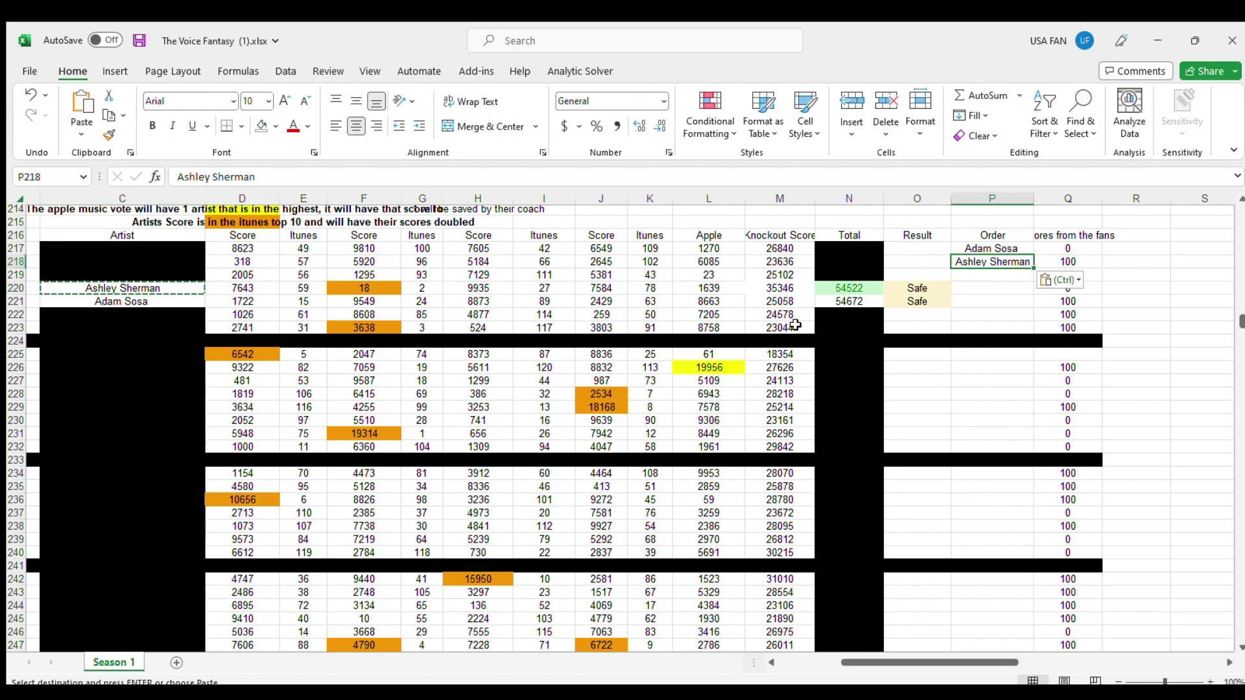
mouse_move(792, 293)
left_mouse_down()
mouse_move(380, 290)
mouse_move(775, 285)
left_mouse_up()
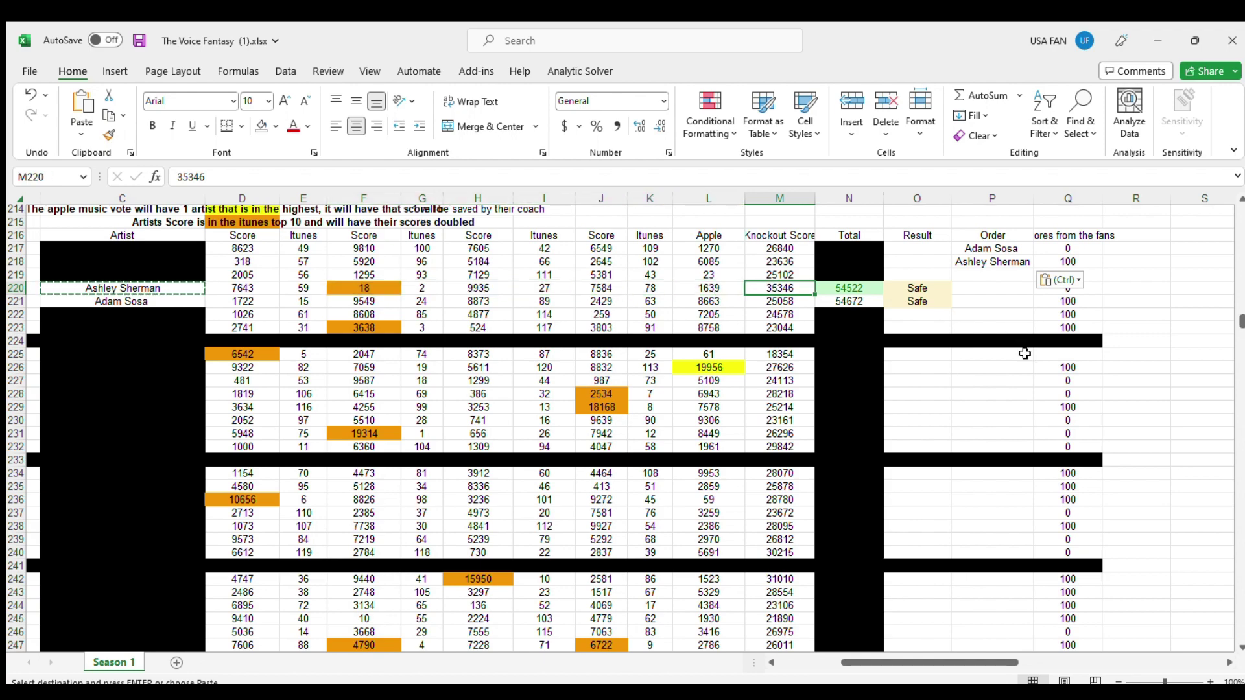
Step: Add "Advanced" in front of the checkmark in P47, beside the newly revealed artist on Team Adam
scroll(1025, 353, "up", 14)
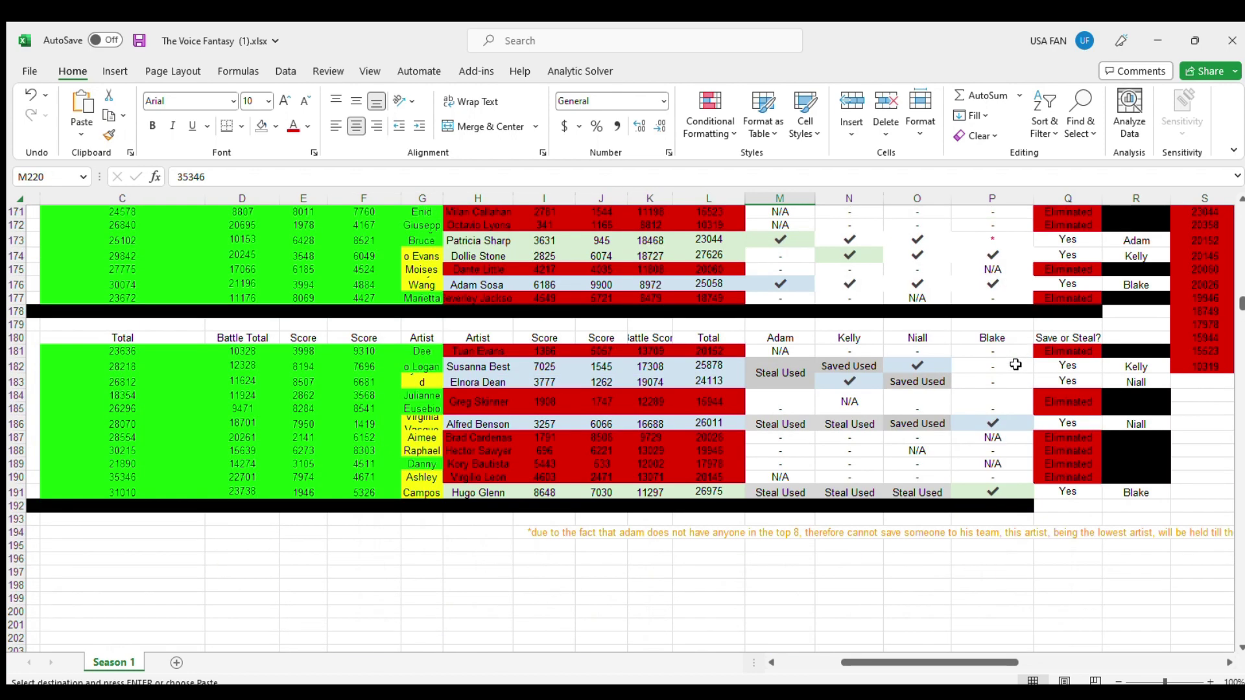
scroll(1015, 365, "up", 13)
scroll(1015, 365, "down", 17)
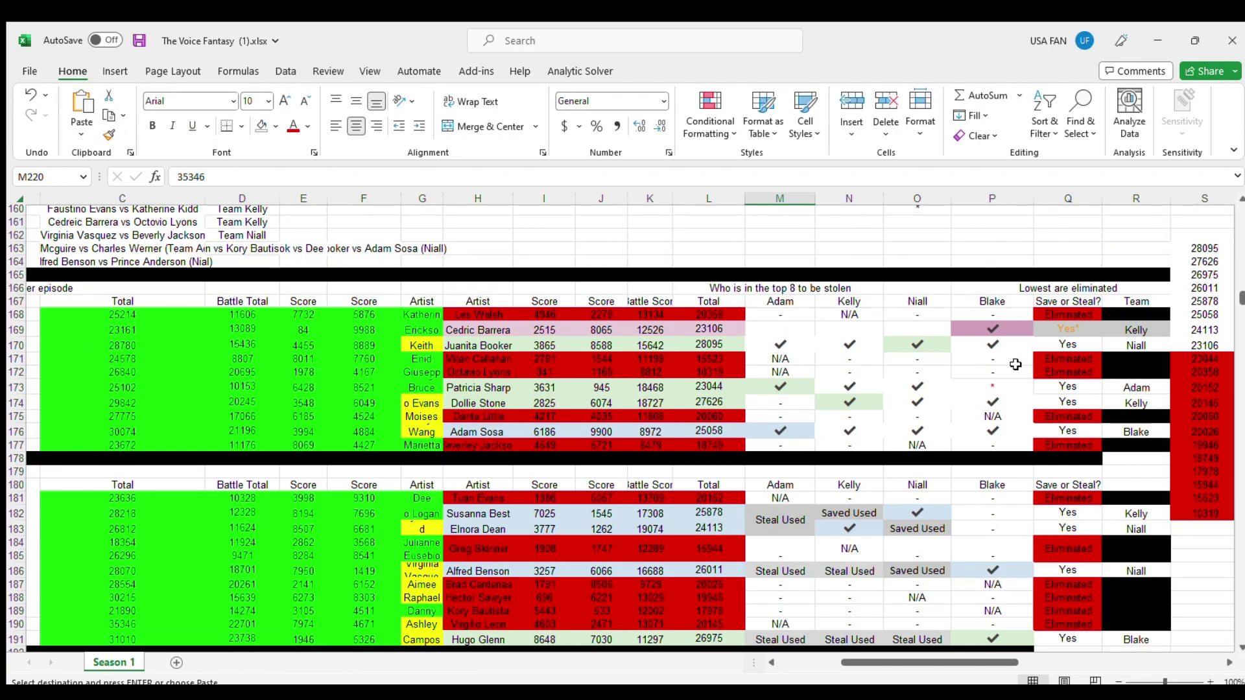
scroll(1015, 365, "down", 9)
scroll(1018, 366, "up", 20)
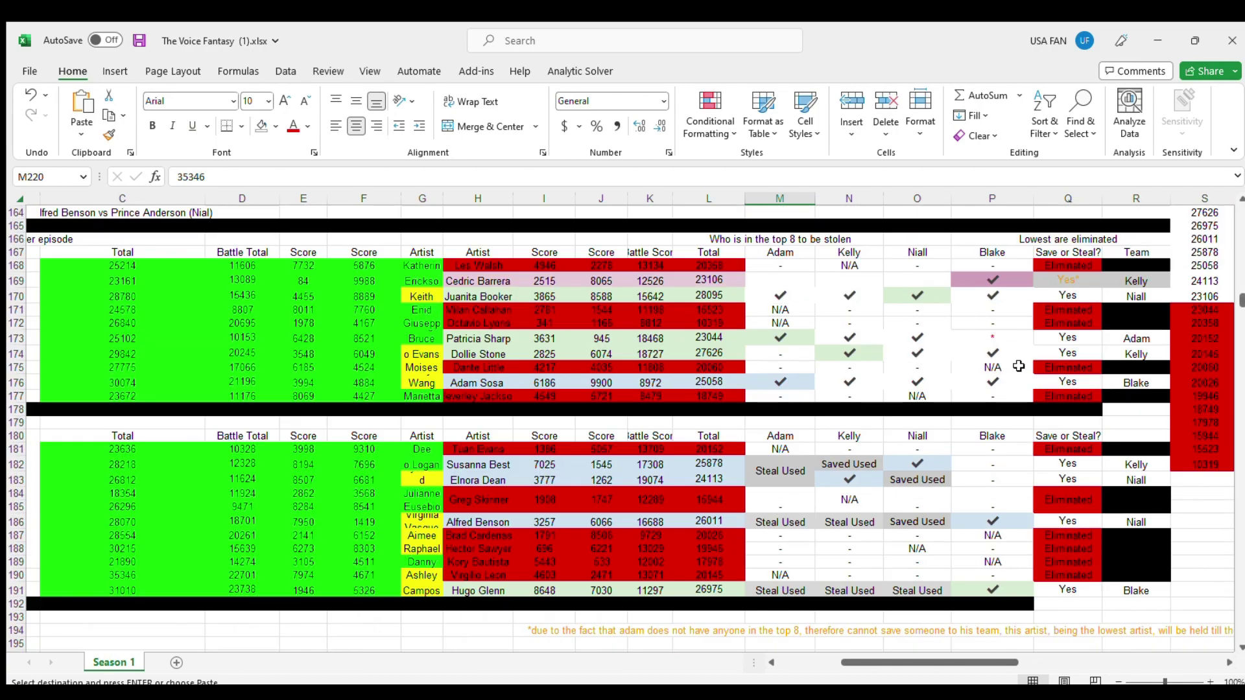
scroll(1020, 367, "up", 20)
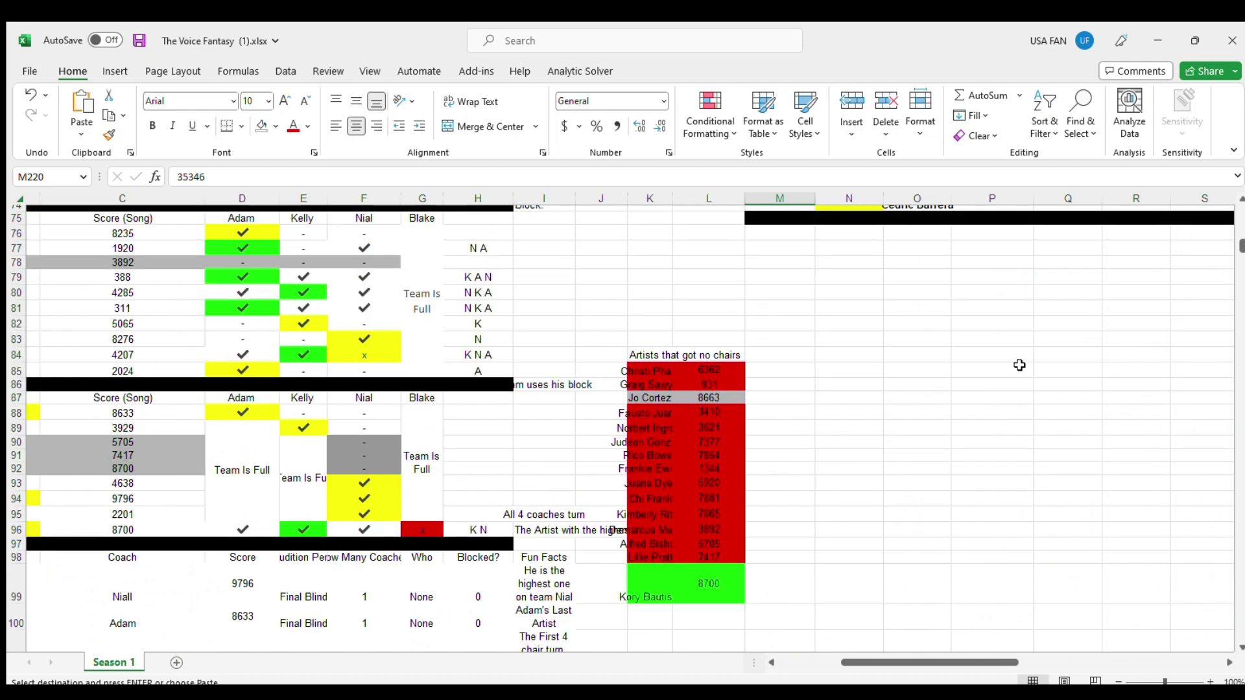
scroll(1019, 367, "up", 13)
scroll(1015, 369, "down", 5)
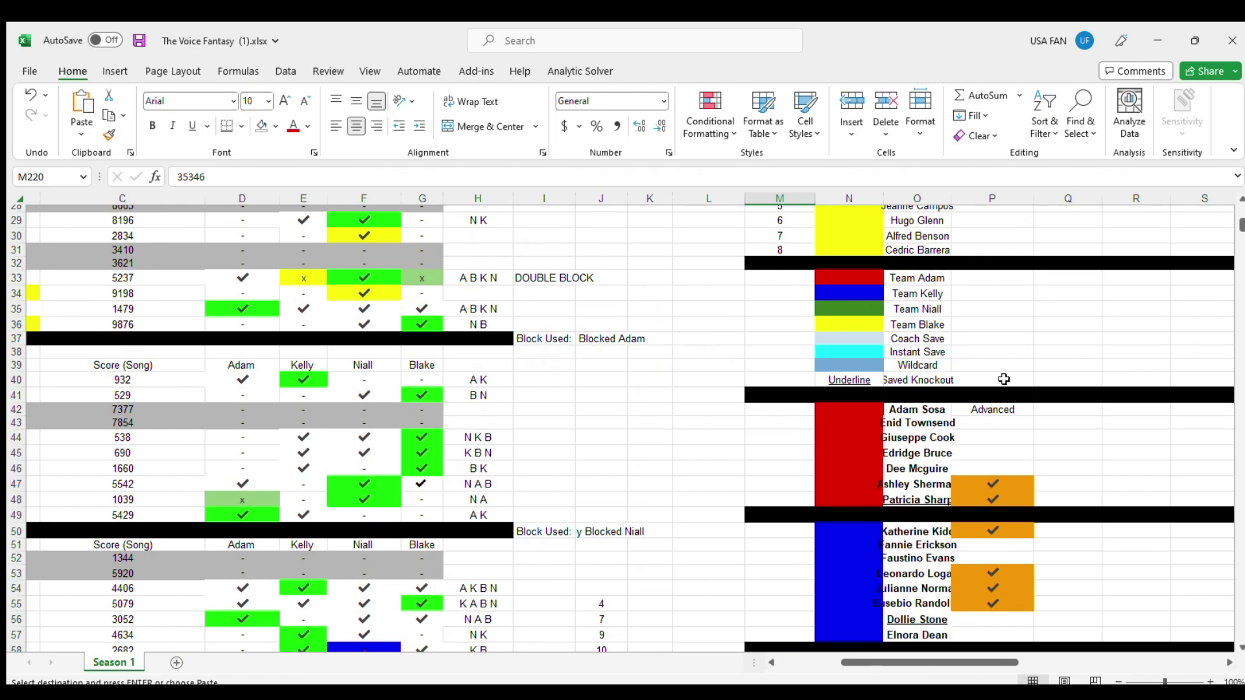
left_click(976, 484)
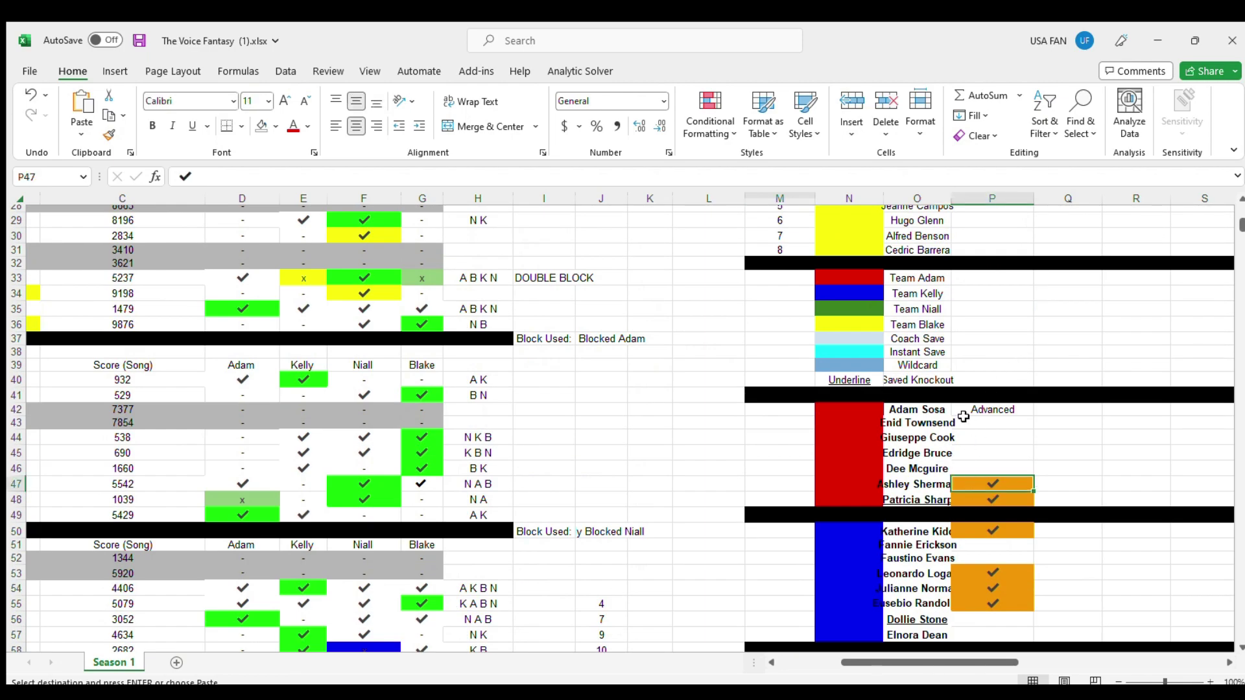
left_click(175, 178)
type("Advanced")
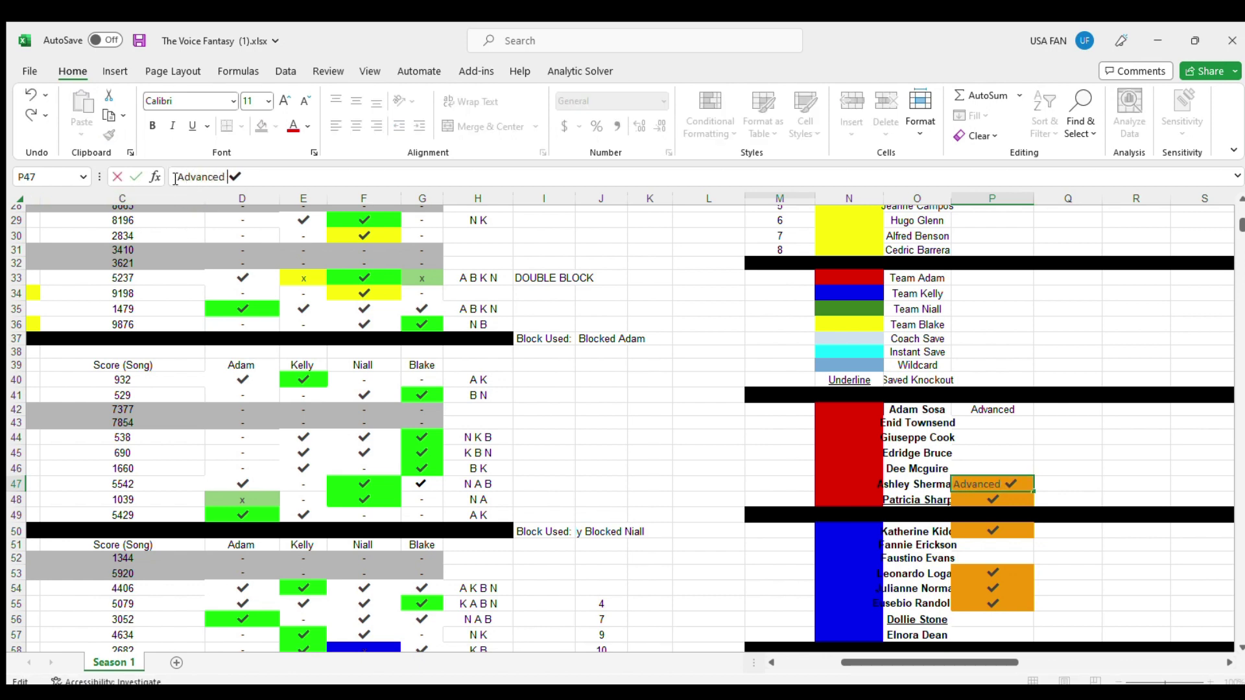
key("Return")
Step: Move the advanced artist's entry N47:P47 up to row 43, below the first advanced artist, and widen column O
left_click_drag(853, 483, 1128, 447)
left_click_drag(933, 421, 852, 498)
left_click_drag(972, 452, 1053, 399)
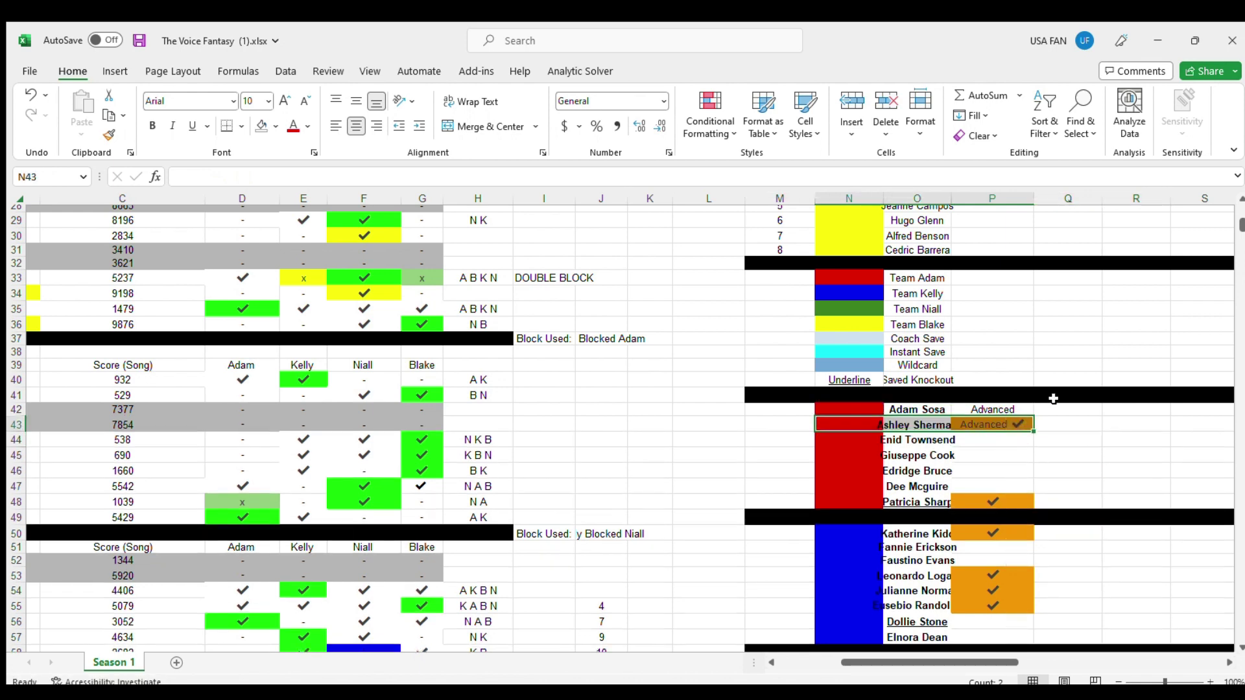
left_click(1053, 399)
left_click_drag(952, 199, 968, 198)
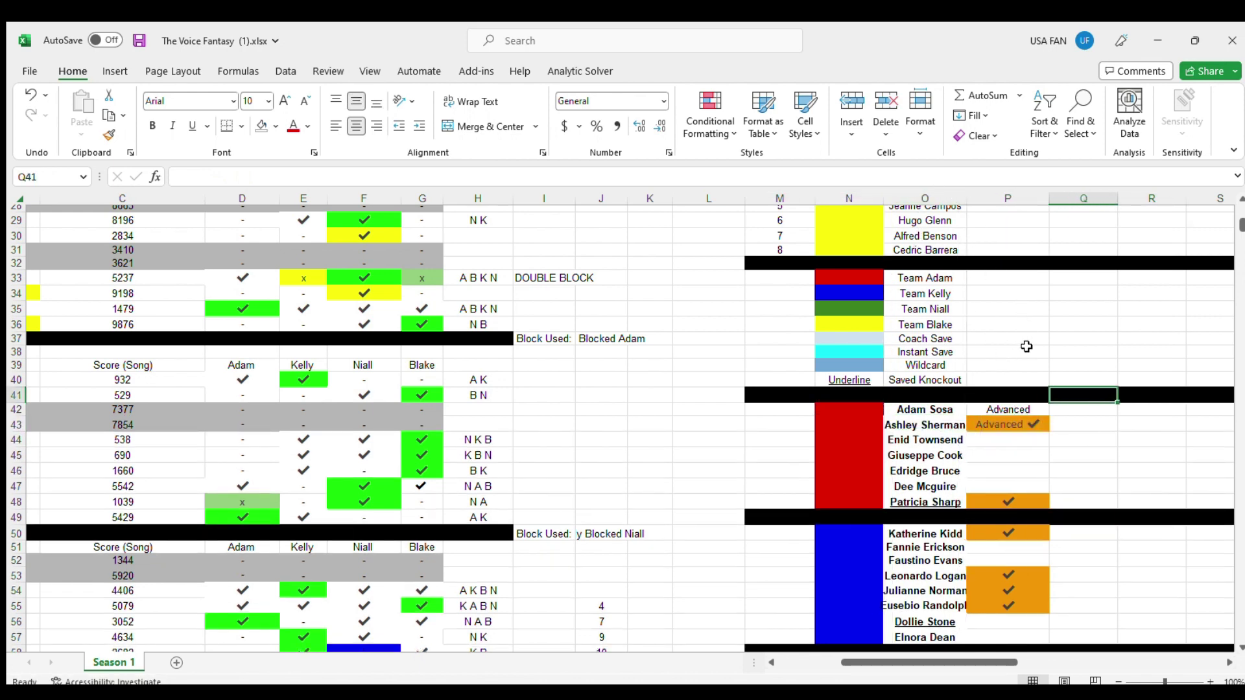
Step: Copy the Safe result from P2 into P7 in the order table's LP column
scroll(1011, 400, "up", 9)
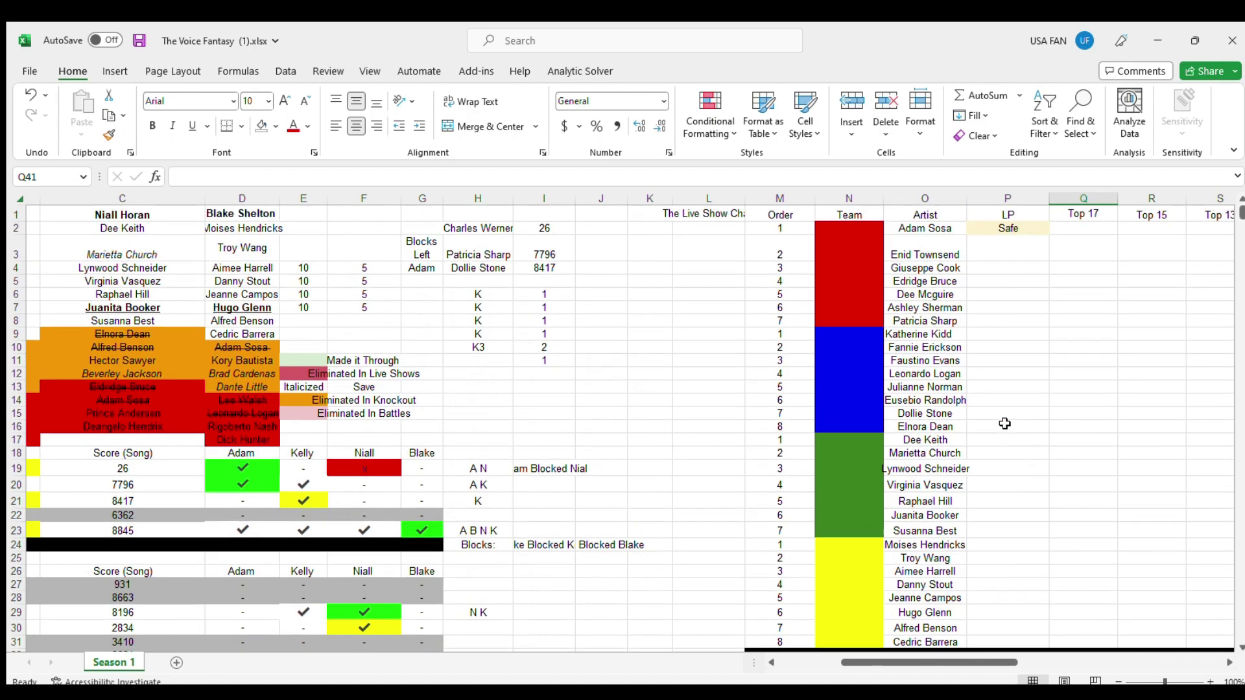
left_click(994, 228)
key("ctrl+c")
left_click(998, 307)
key("ctrl+v")
Step: Move the safe artist's entry N7:P7 up to row 3 and middle-align the name in O3 vertically
left_click_drag(837, 307, 1178, 417)
left_click_drag(940, 241, 848, 304)
left_click_drag(998, 414, 976, 248)
left_click(1010, 325)
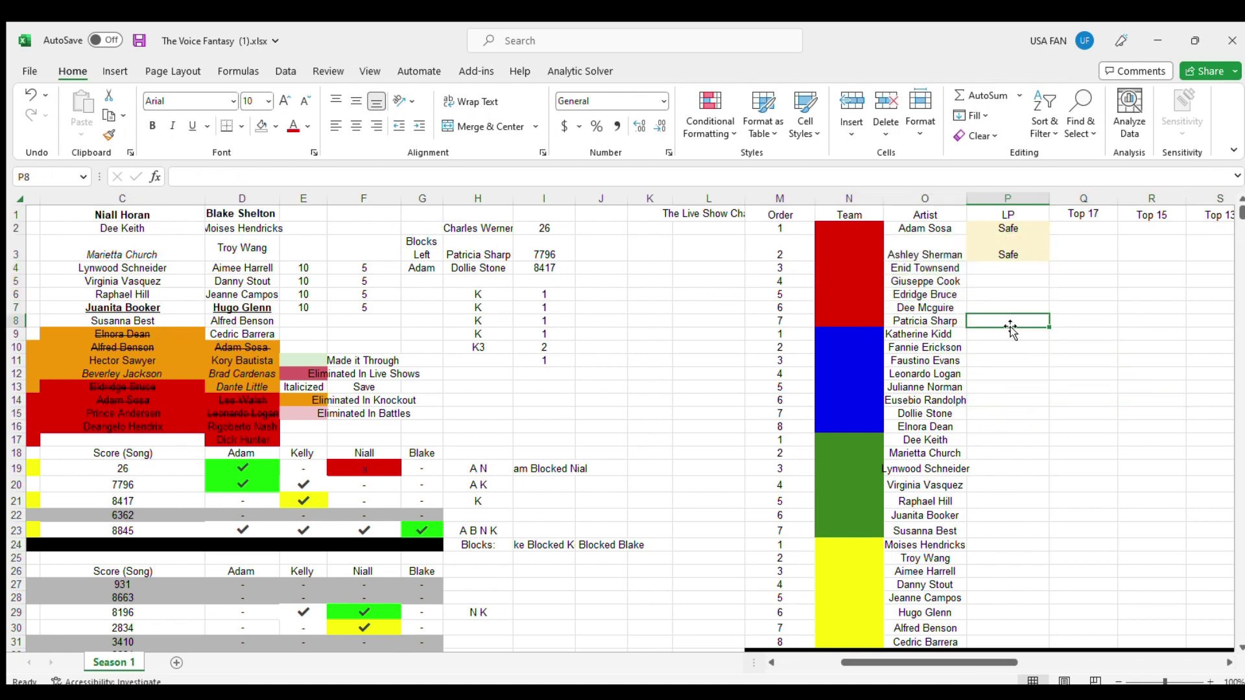
left_click(922, 249)
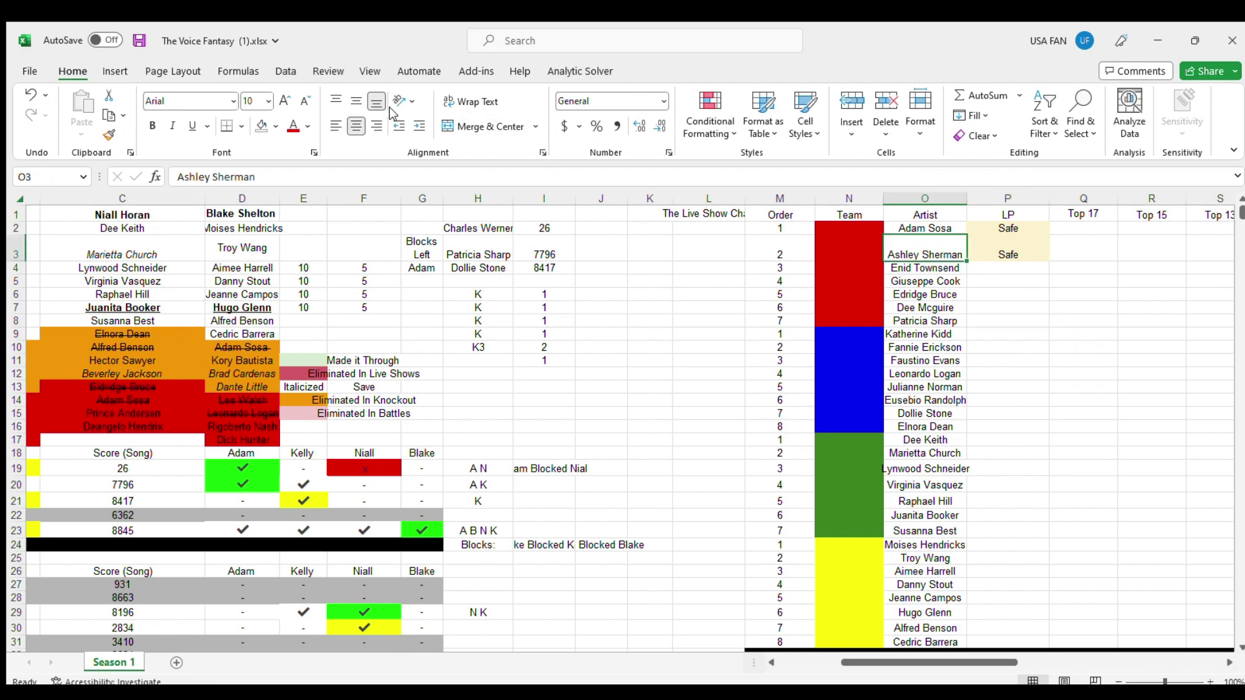
left_click(356, 102)
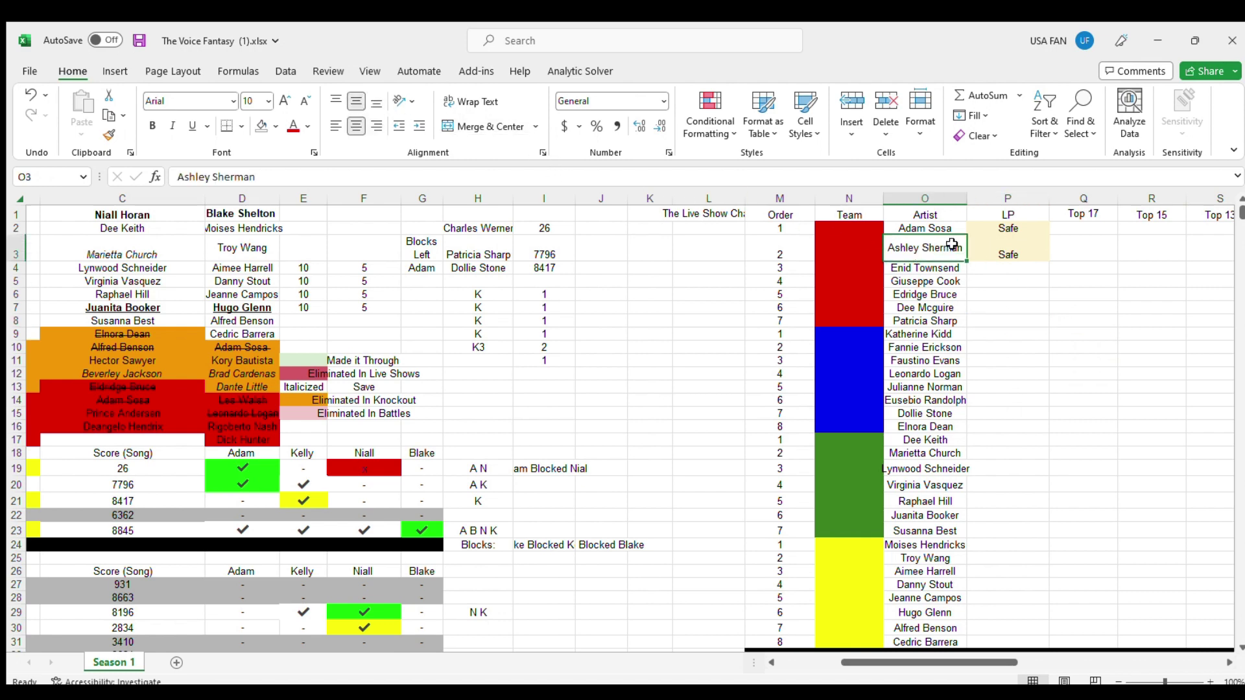
mouse_move(1013, 226)
left_mouse_down()
mouse_move(1008, 249)
mouse_move(1007, 228)
left_mouse_up()
left_click(898, 244)
left_click(862, 245)
left_click(1002, 249)
left_click(853, 244)
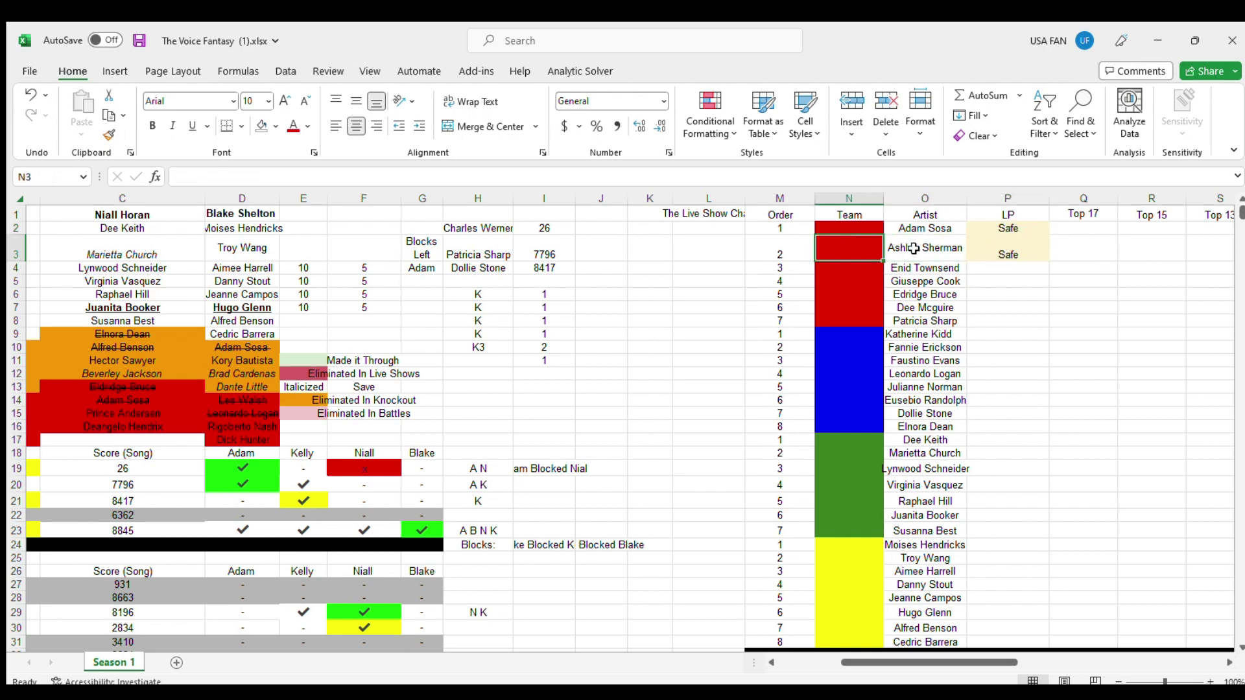
left_click(909, 246)
left_click(772, 310)
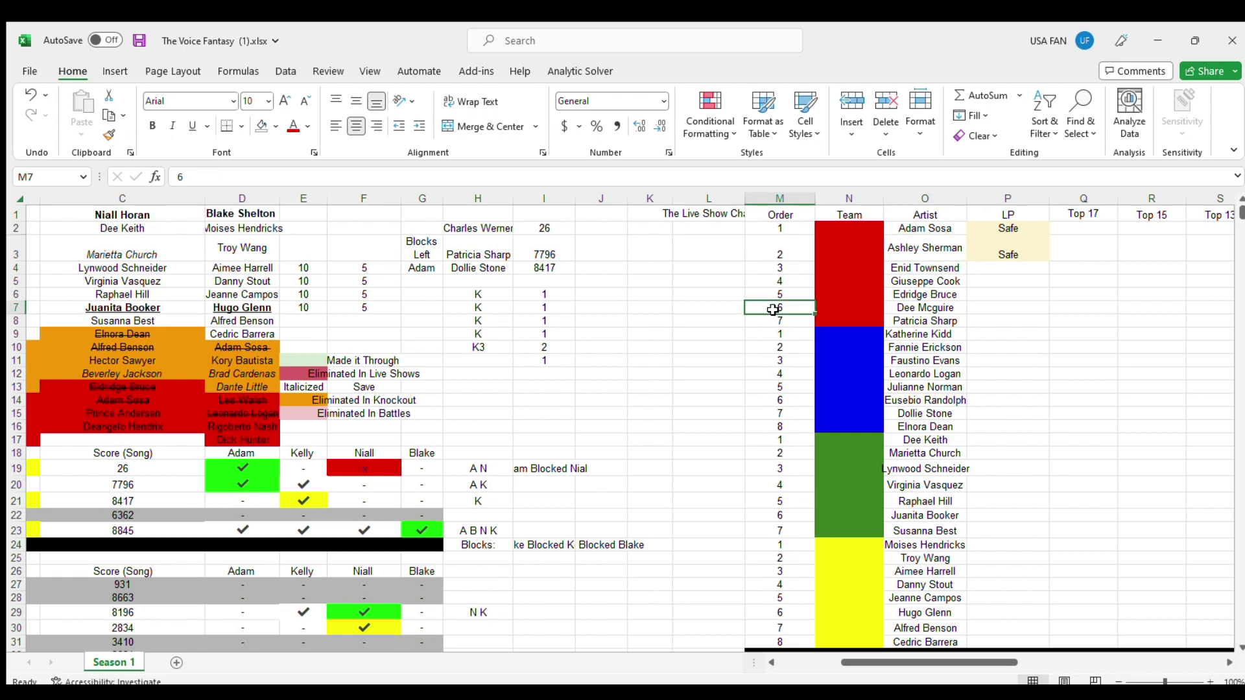
Step: Examine the playoff score table and go through Team Adam's rows in the Coach column down to B223
scroll(746, 349, "down", 8)
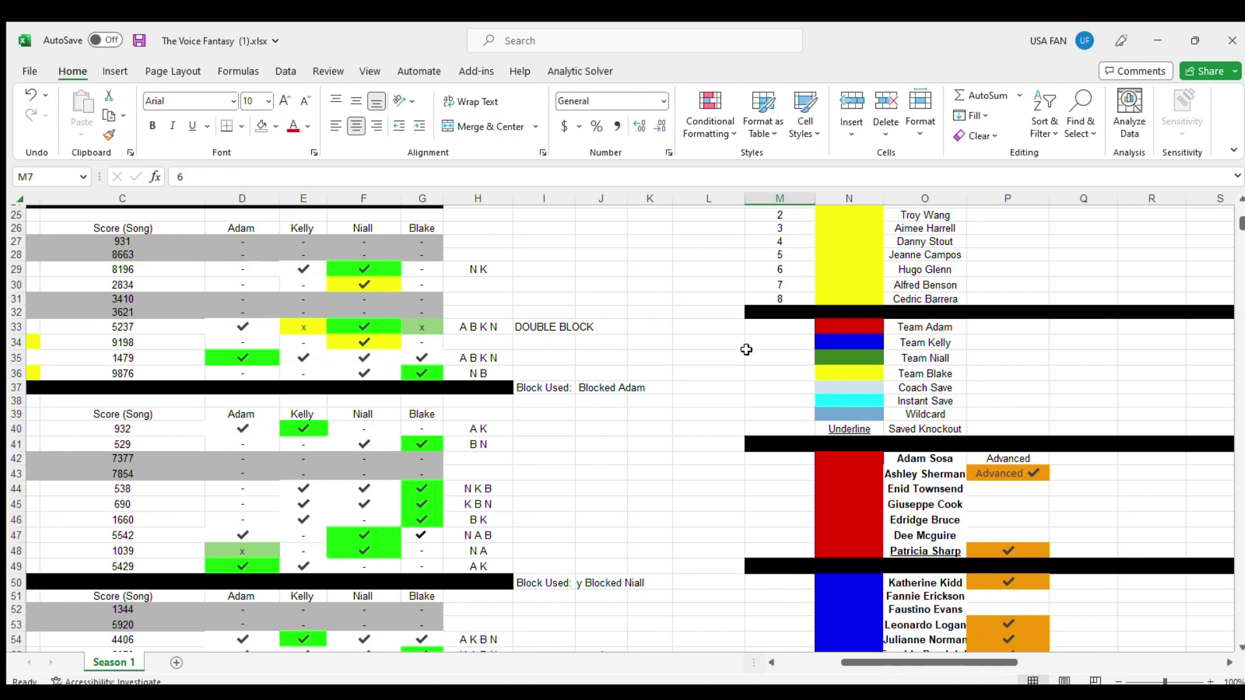
scroll(706, 483, "down", 13)
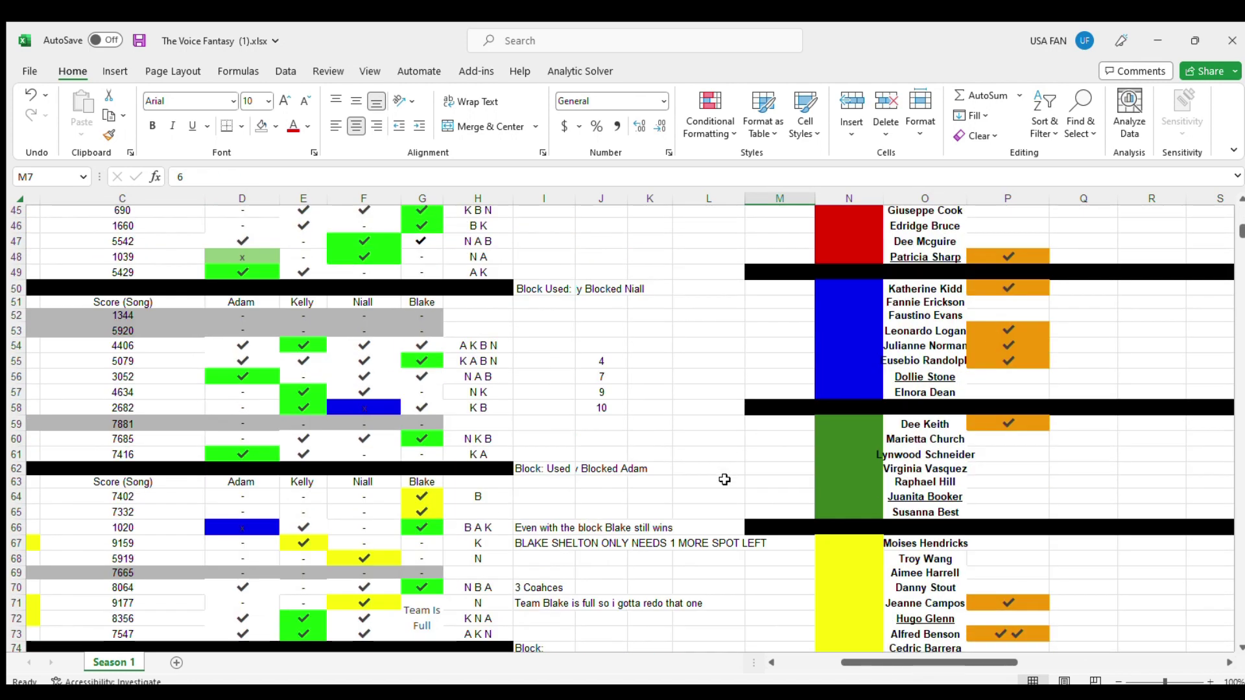
scroll(724, 479, "down", 20)
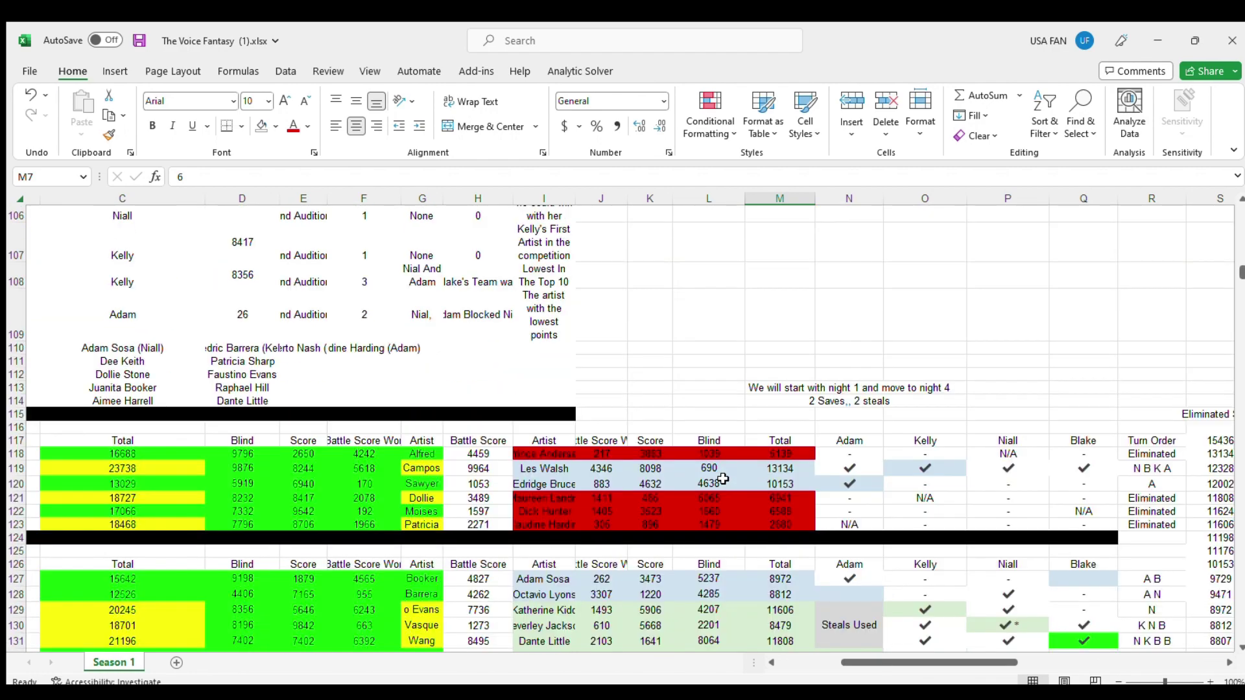
scroll(723, 479, "down", 11)
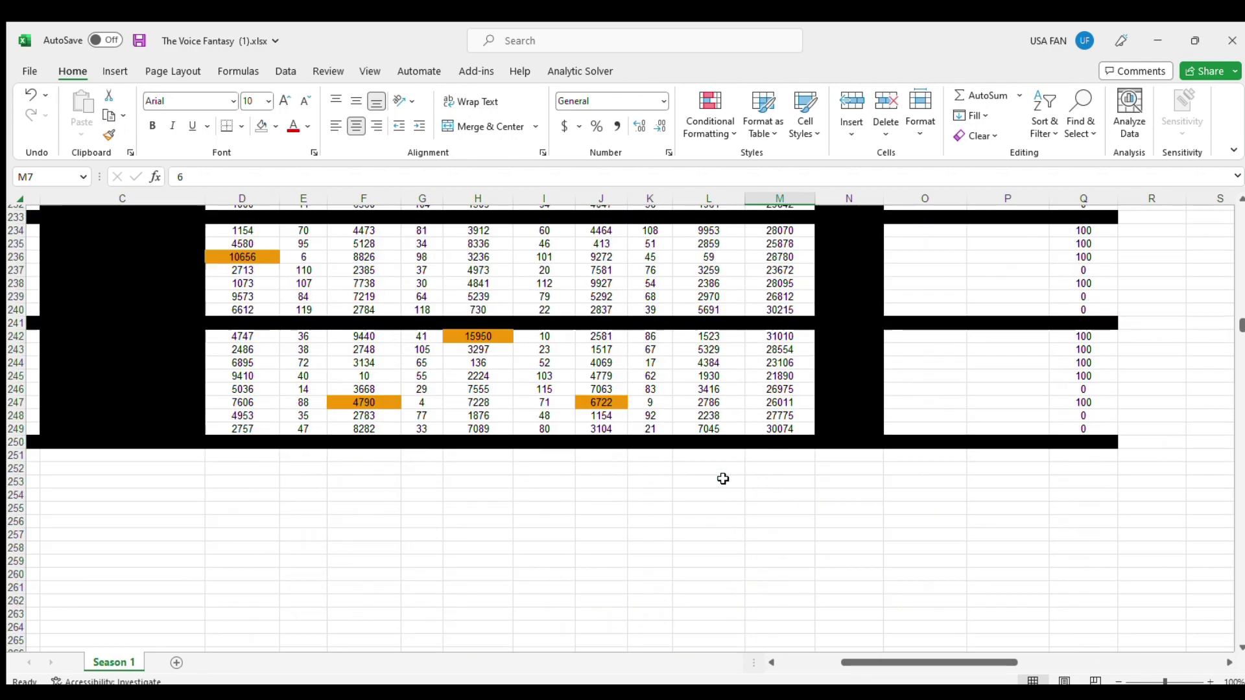
scroll(723, 478, "up", 1)
scroll(723, 478, "down", 2)
scroll(723, 478, "up", 2)
scroll(723, 479, "down", 2)
scroll(819, 306, "up", 2)
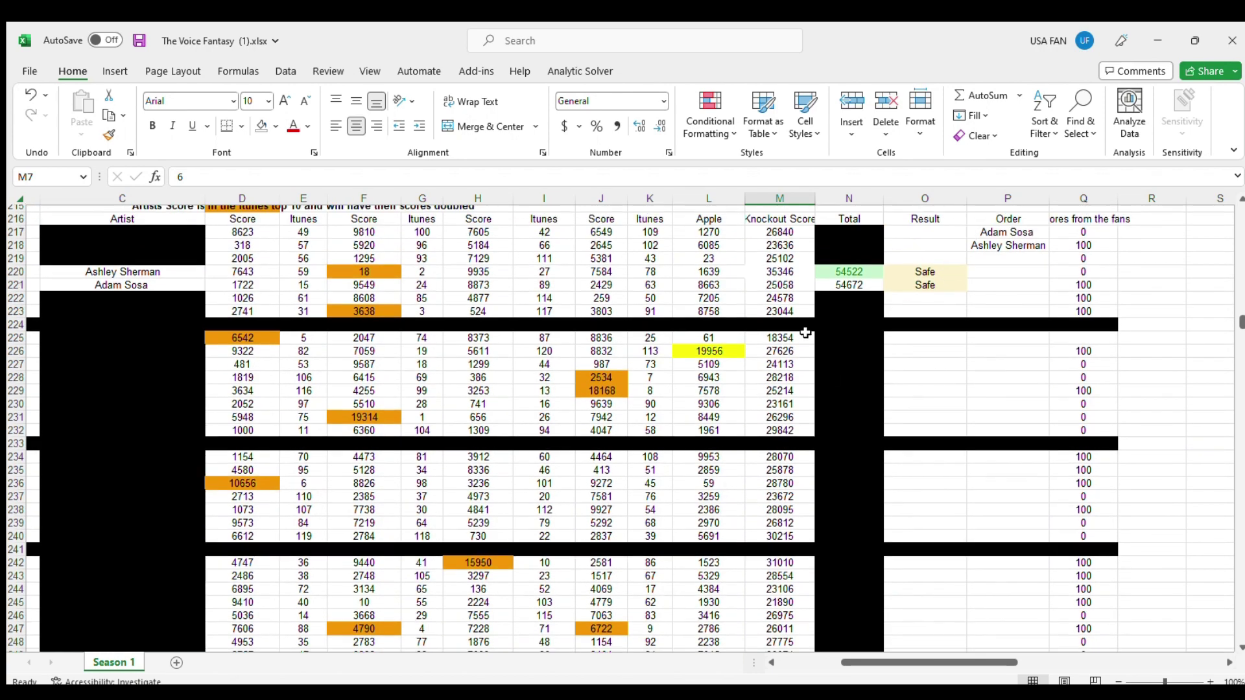
left_click_drag(919, 657, 895, 660)
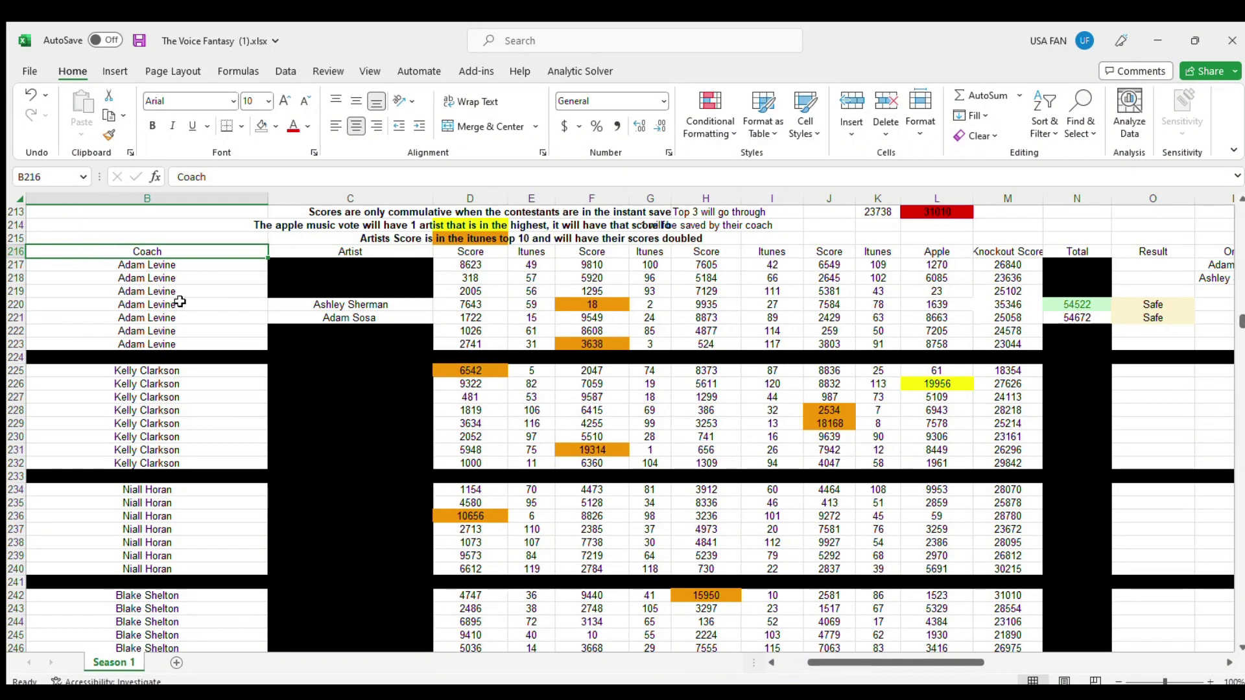
key("Down")
key("Down")
key("Down")
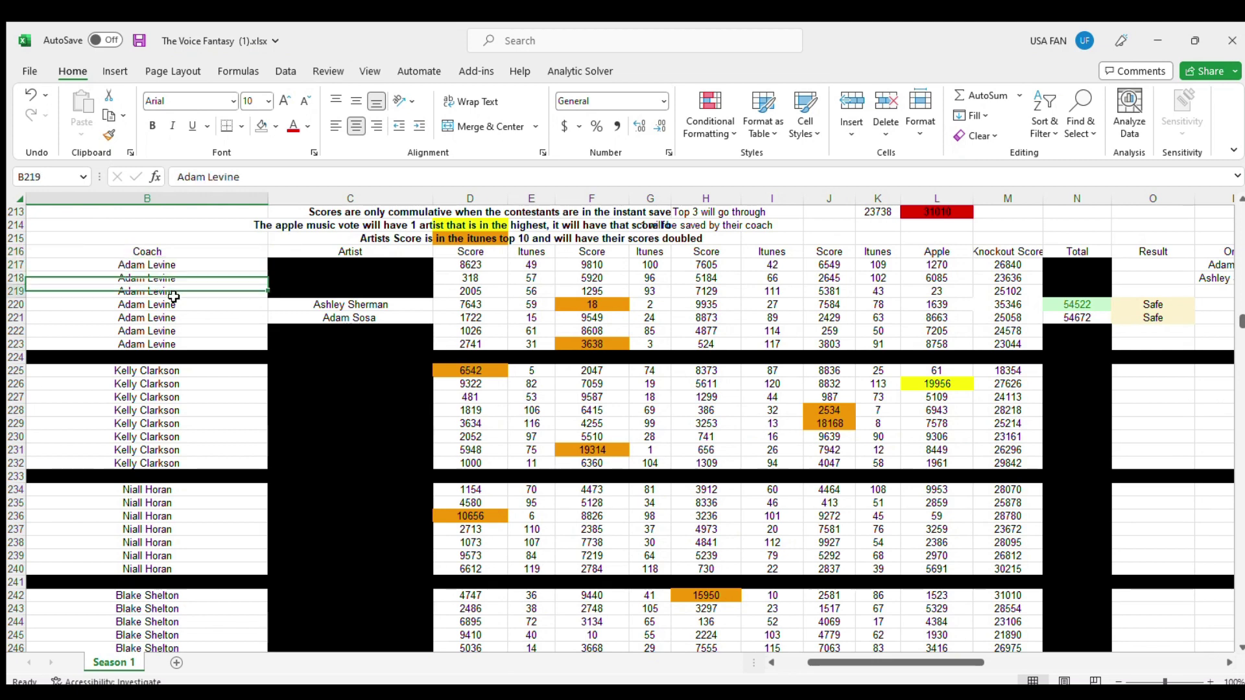
key("Down")
key("Down")
key("Down")
key("Down")
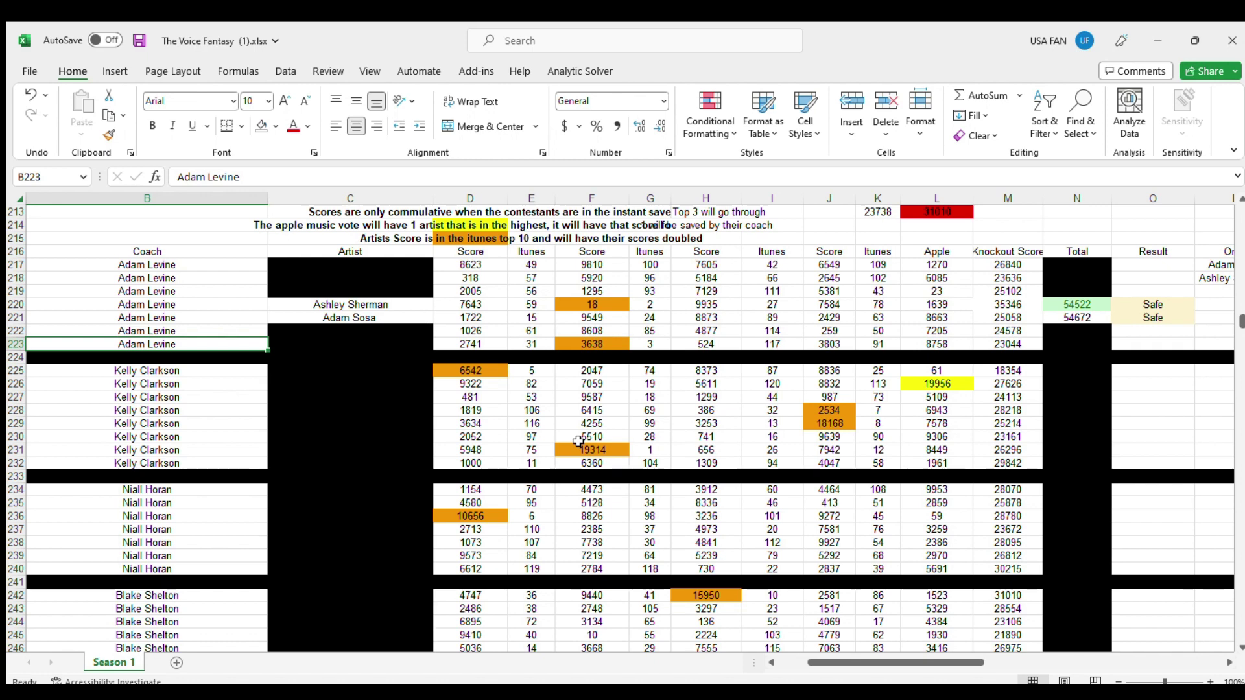
scroll(578, 441, "up", 2)
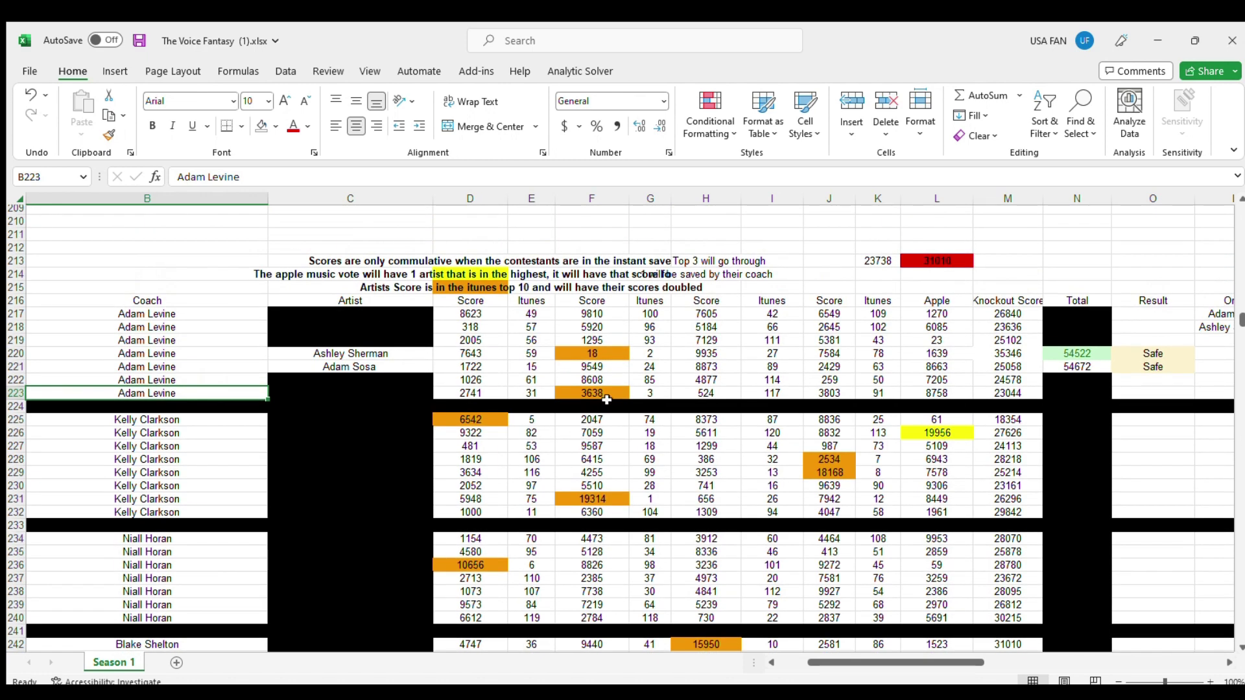
scroll(600, 403, "down", 3)
scroll(593, 410, "up", 2)
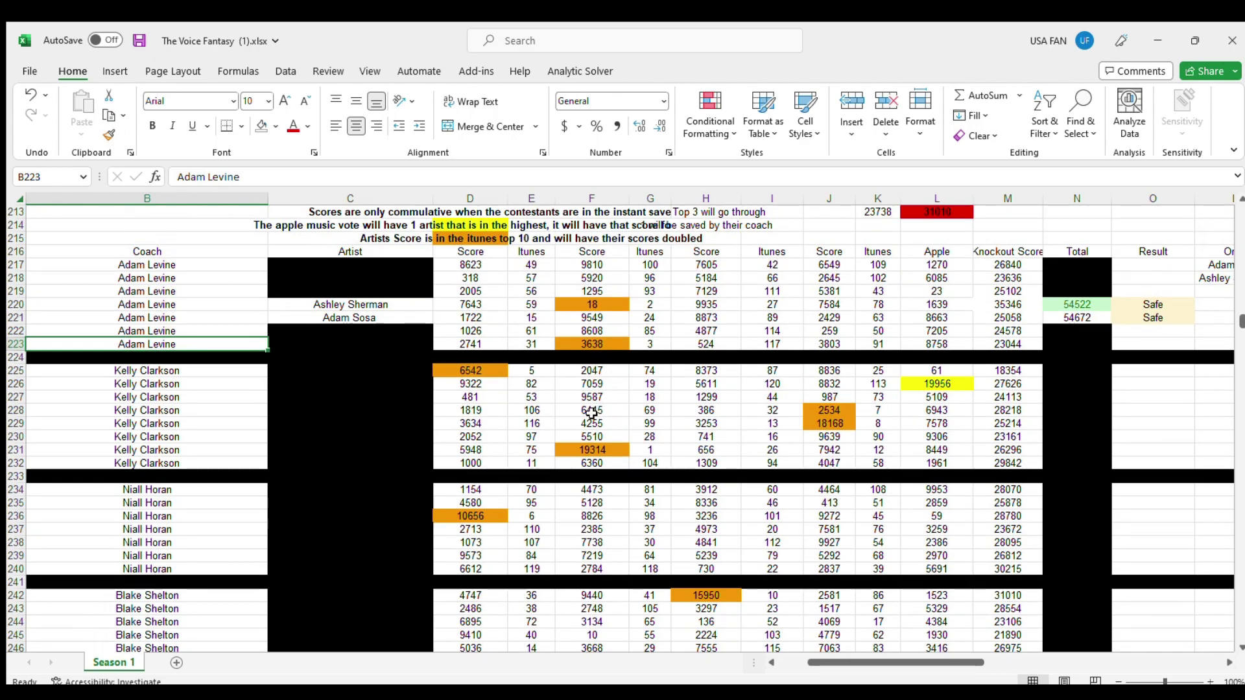
Step: Check the team rosters at the start of the sheet, then return to the coaches' rows in the playoff score table
scroll(591, 413, "up", 6)
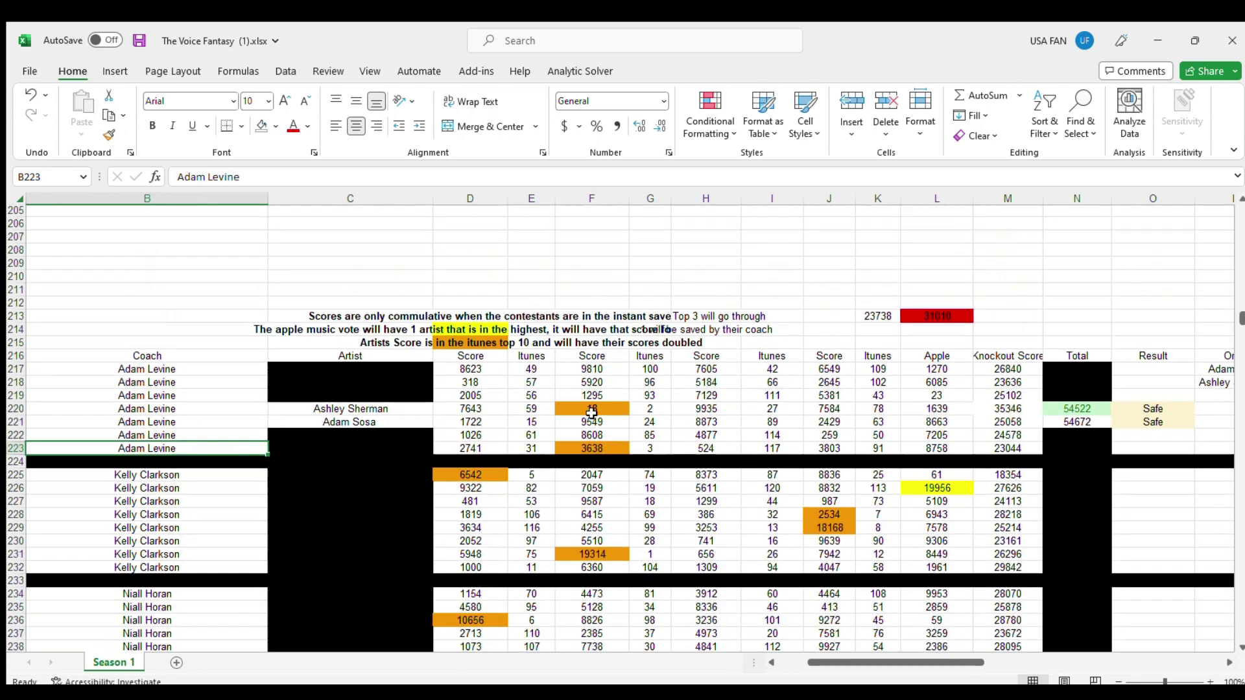
scroll(591, 413, "up", 10)
scroll(592, 413, "up", 20)
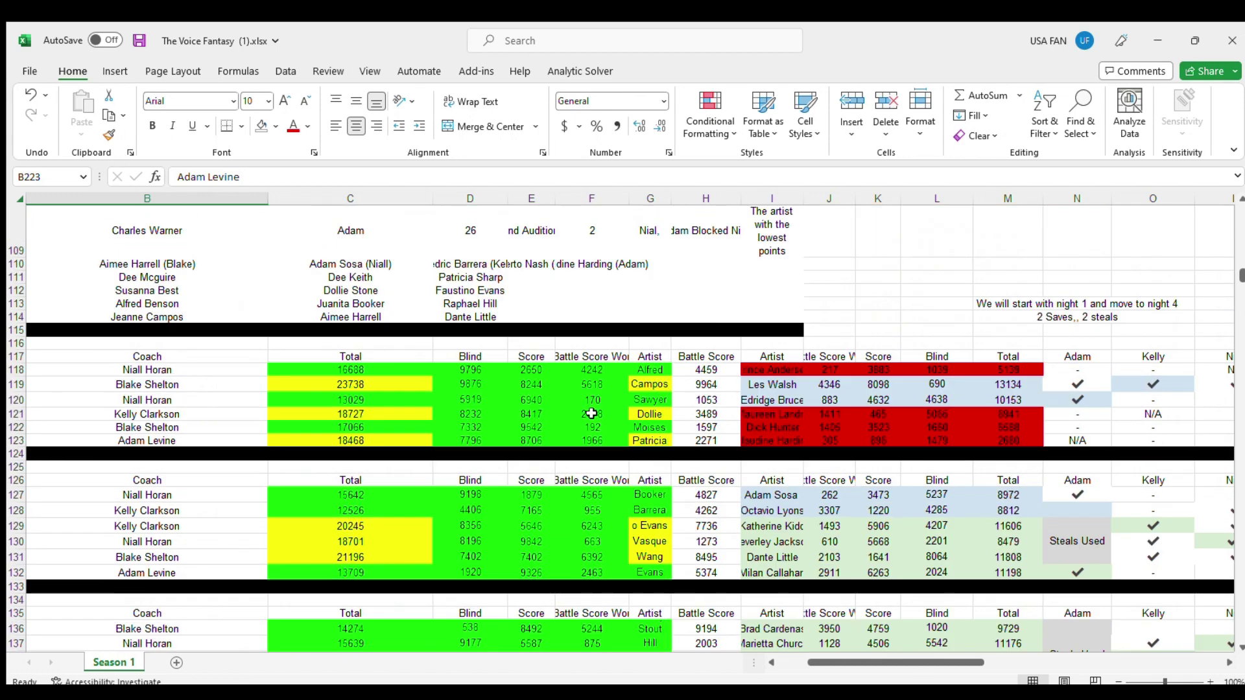
scroll(591, 413, "up", 20)
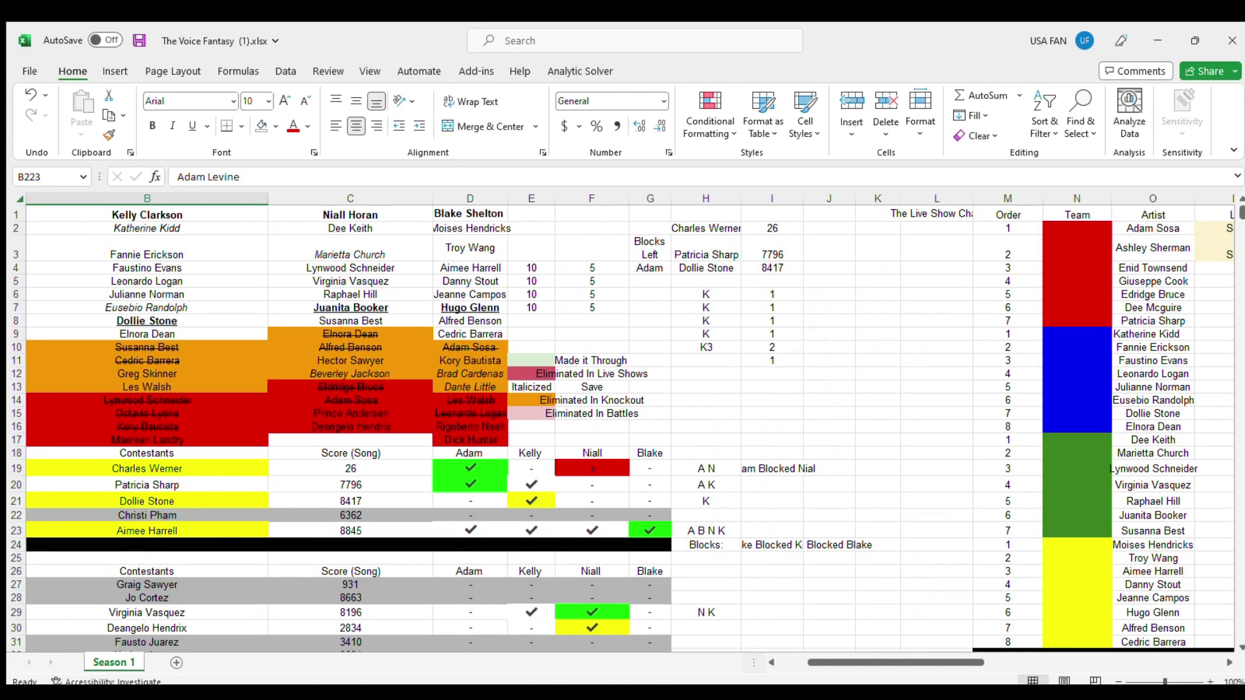
left_click_drag(866, 662, 834, 668)
scroll(697, 498, "down", 14)
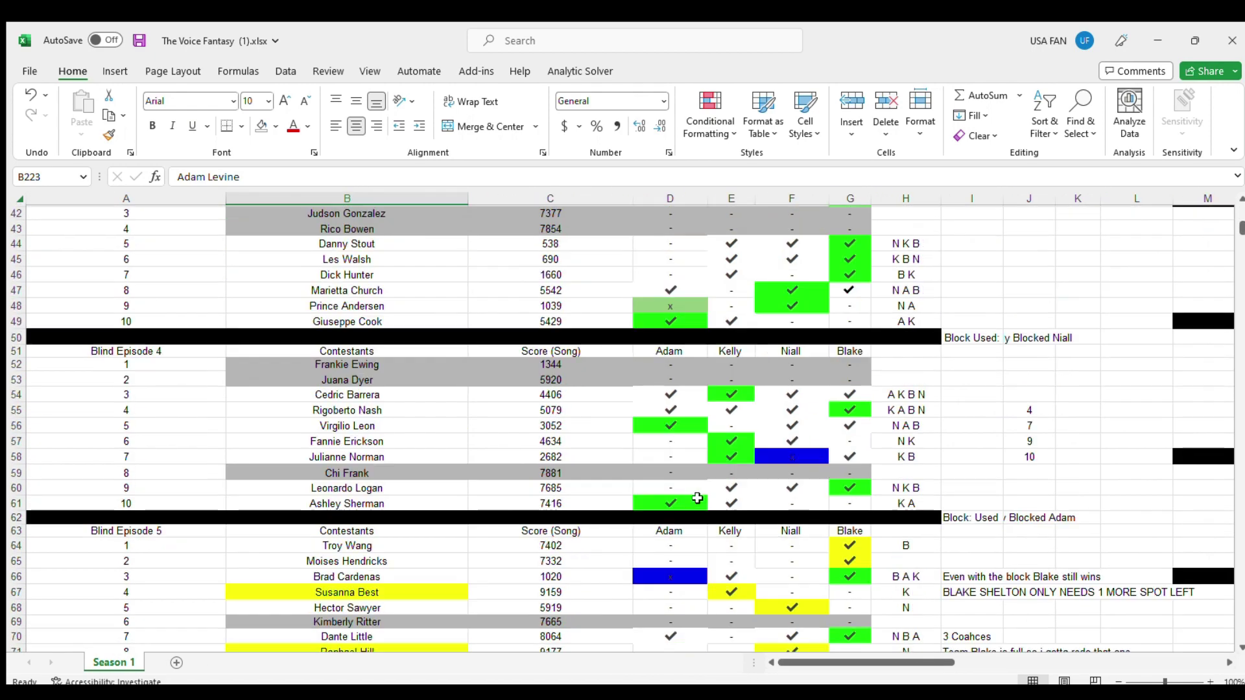
scroll(697, 498, "down", 20)
scroll(697, 498, "down", 20)
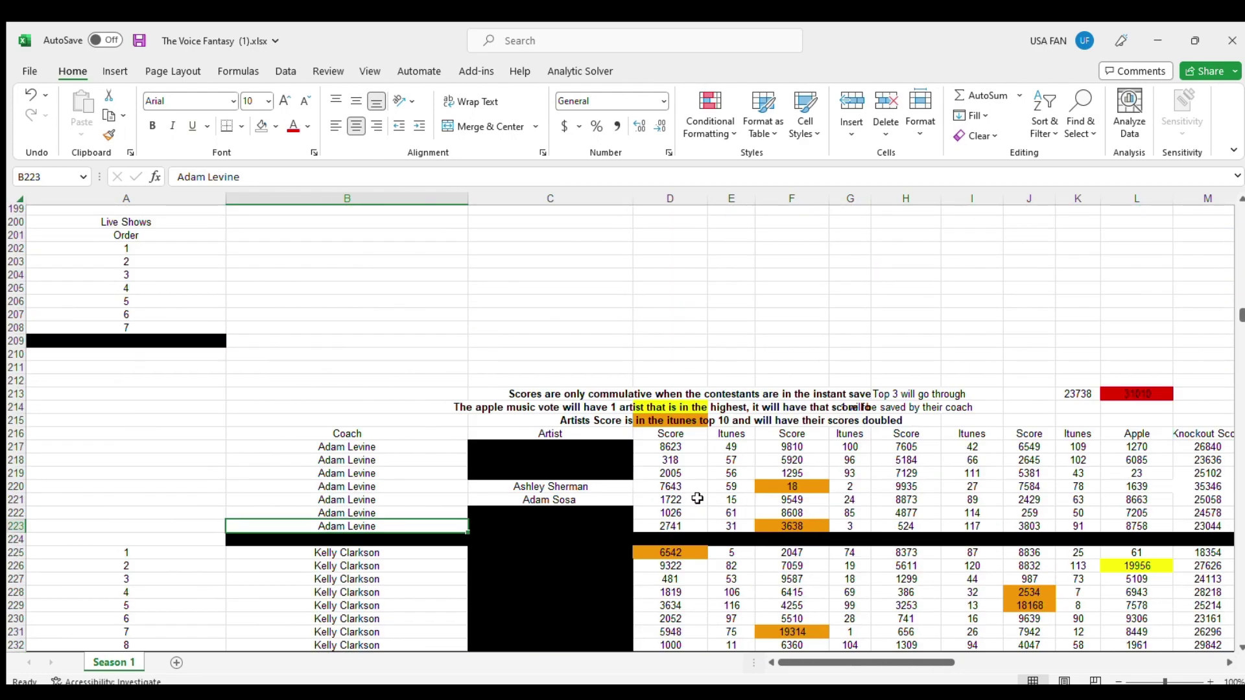
scroll(697, 498, "down", 5)
scroll(801, 641, "down", 2)
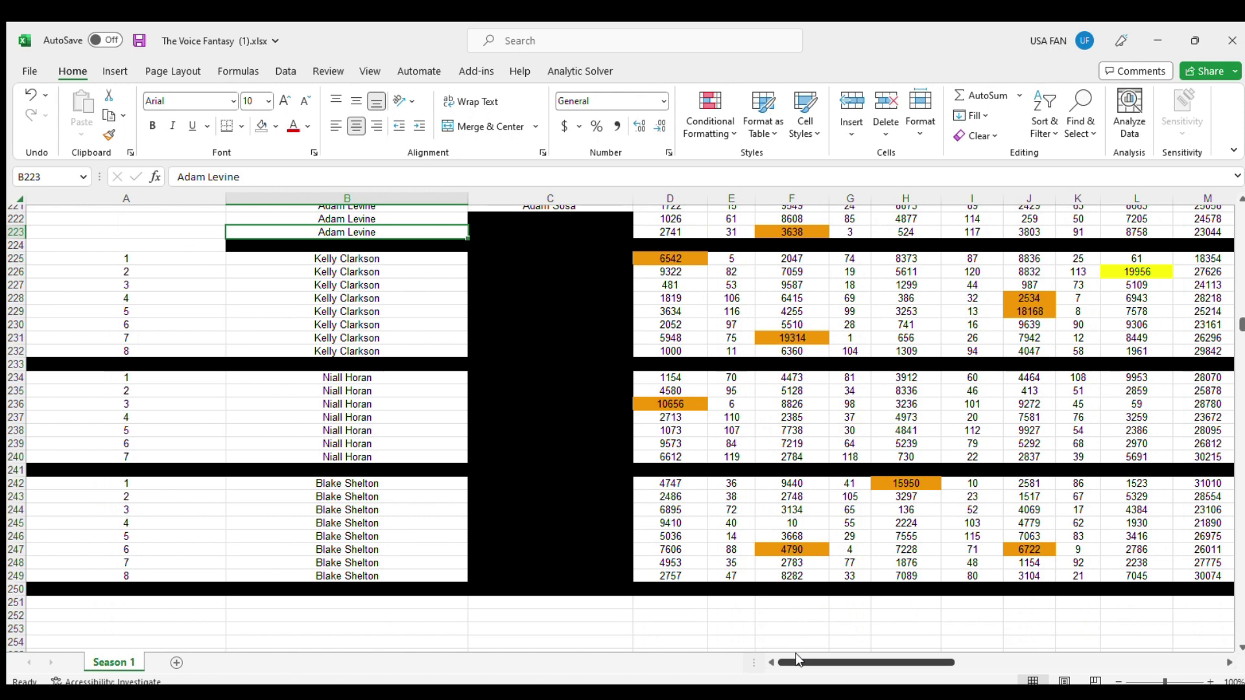
Step: Reveal the hidden total in N217 and copy the Safe result from O220 into O217
scroll(796, 649, "right", 4)
scroll(776, 494, "up", 4)
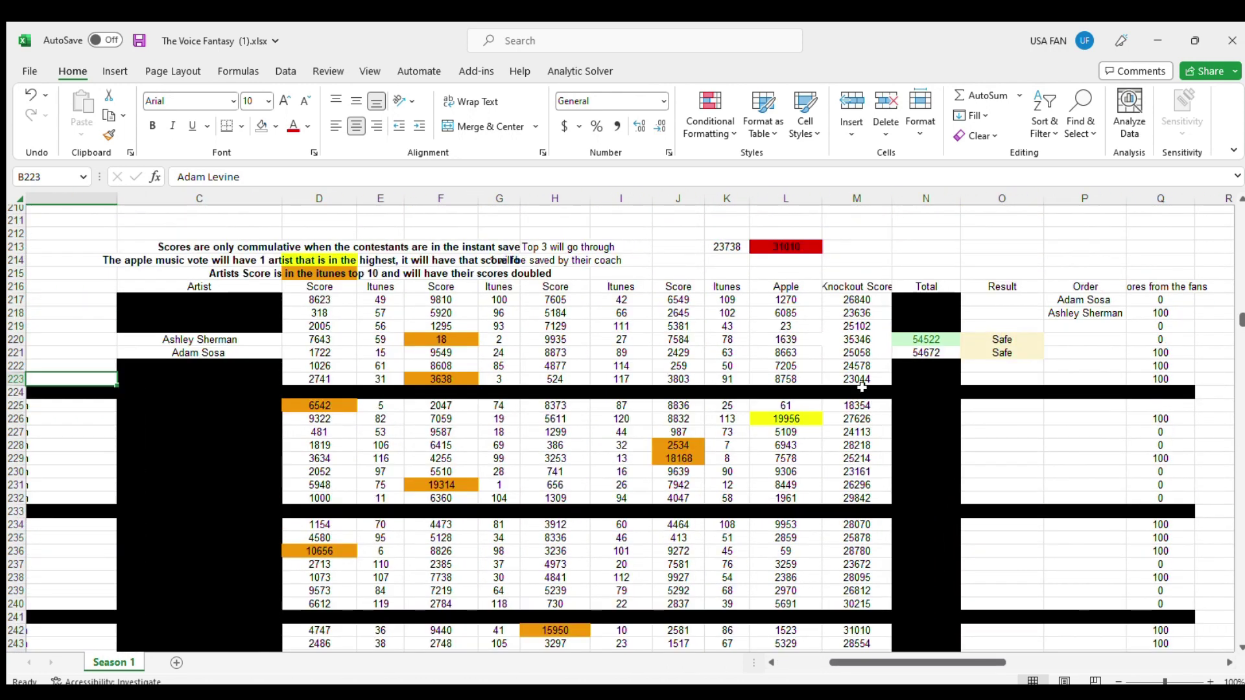
left_click(926, 338)
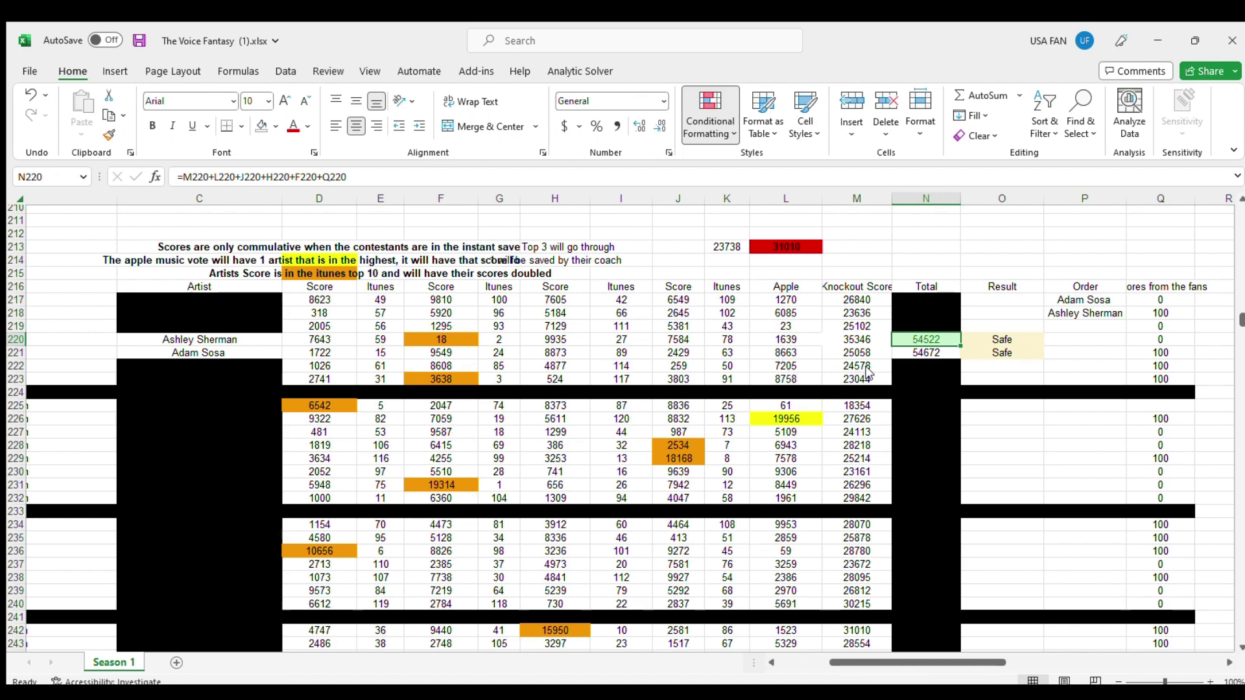
left_click(984, 338)
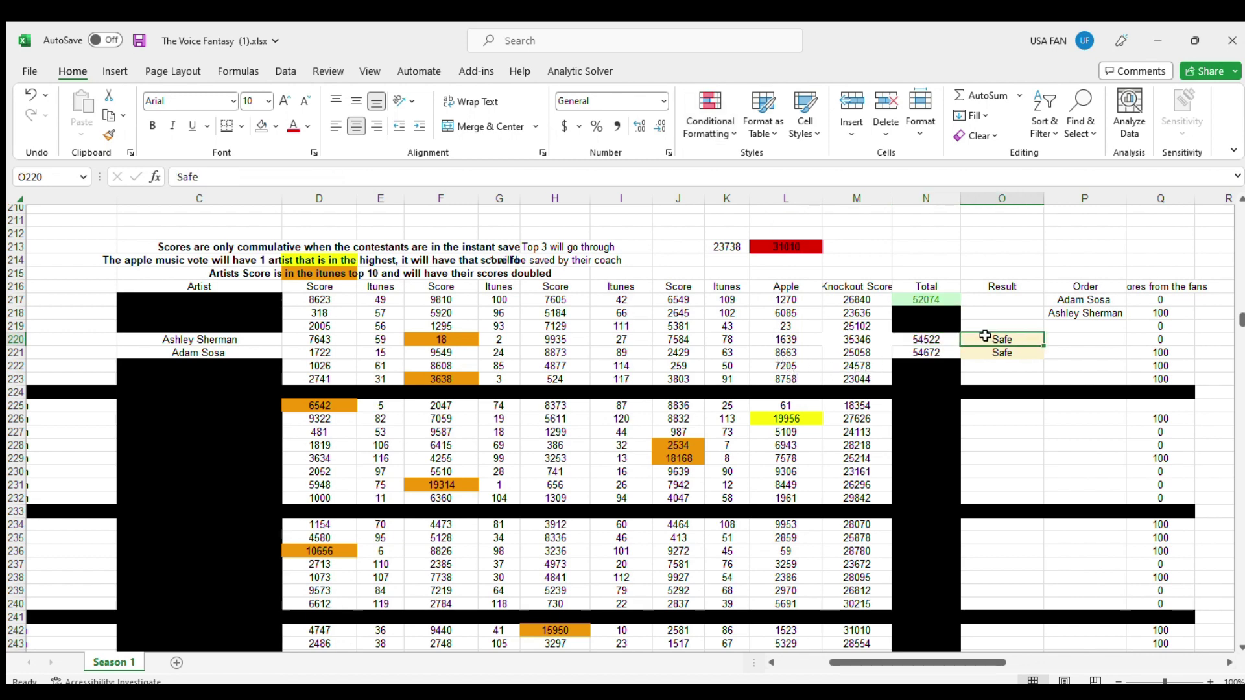
key("ctrl+c")
left_click(985, 300)
key("ctrl+v")
Step: Uncover the blacked-out artist name in C217 and copy it into P219 as the third entry of the Order column
left_click(253, 295)
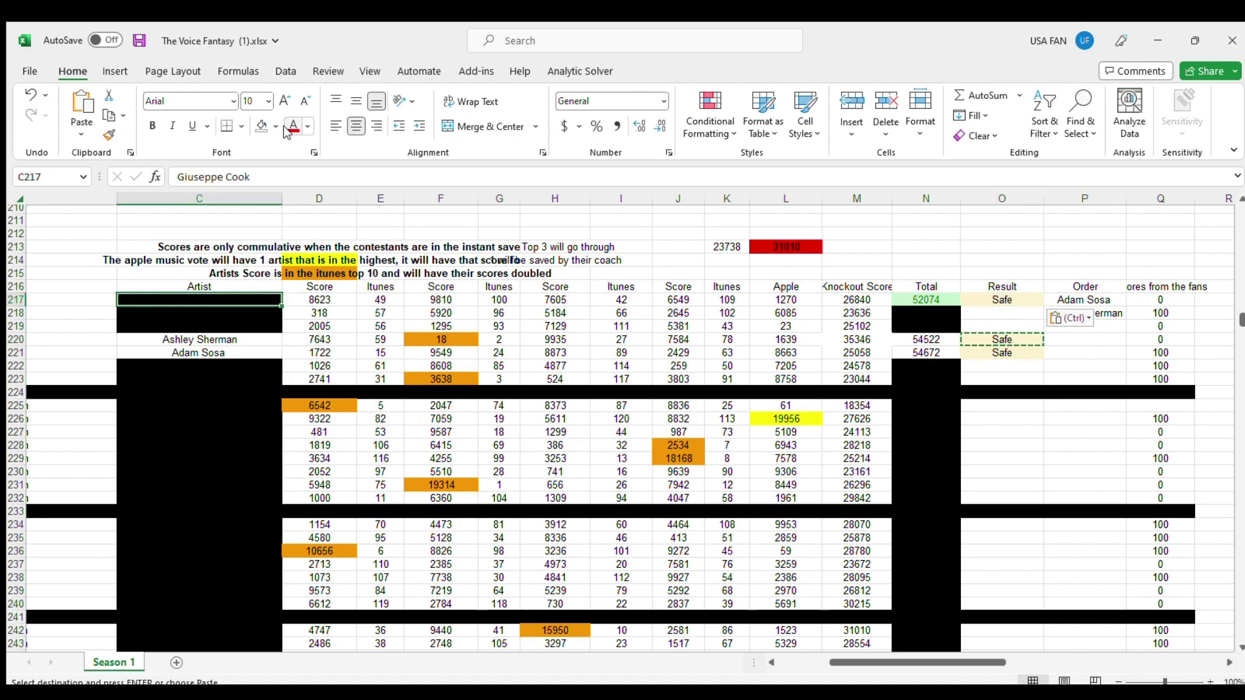
key("Escape")
key("ctrl+c")
left_click(1061, 327)
key("ctrl+v")
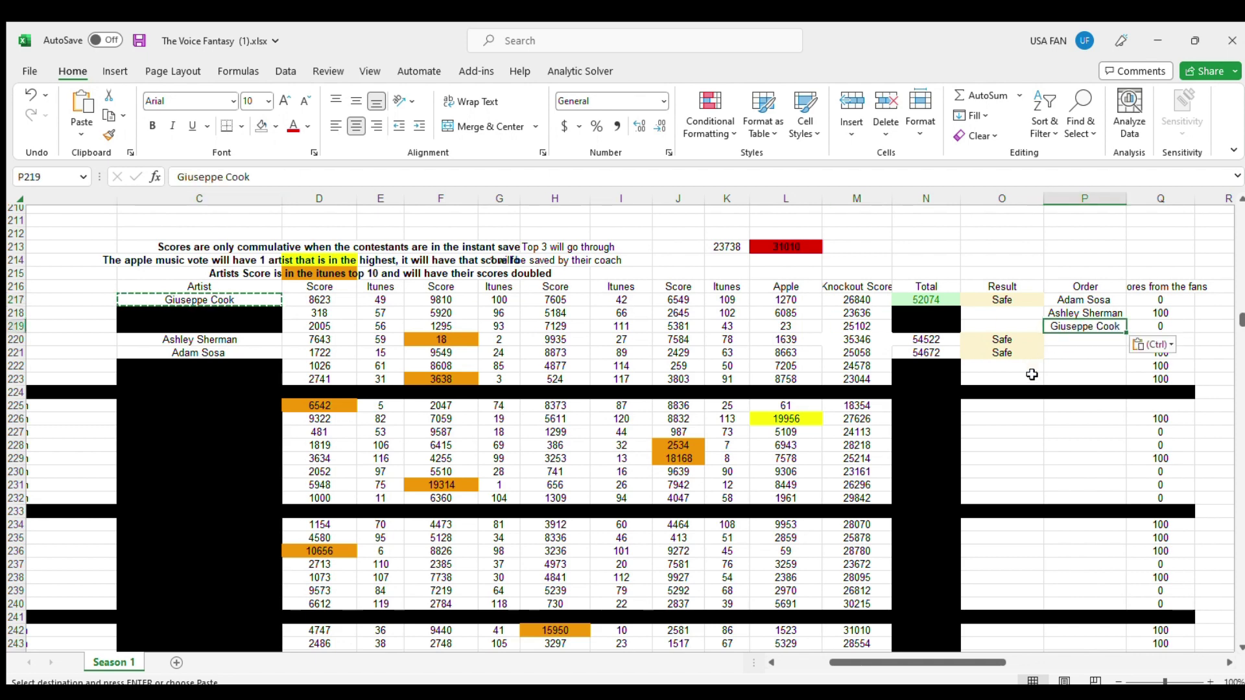
Step: Review the newly revealed artist's scores and total across D217:N217
left_click(1035, 380)
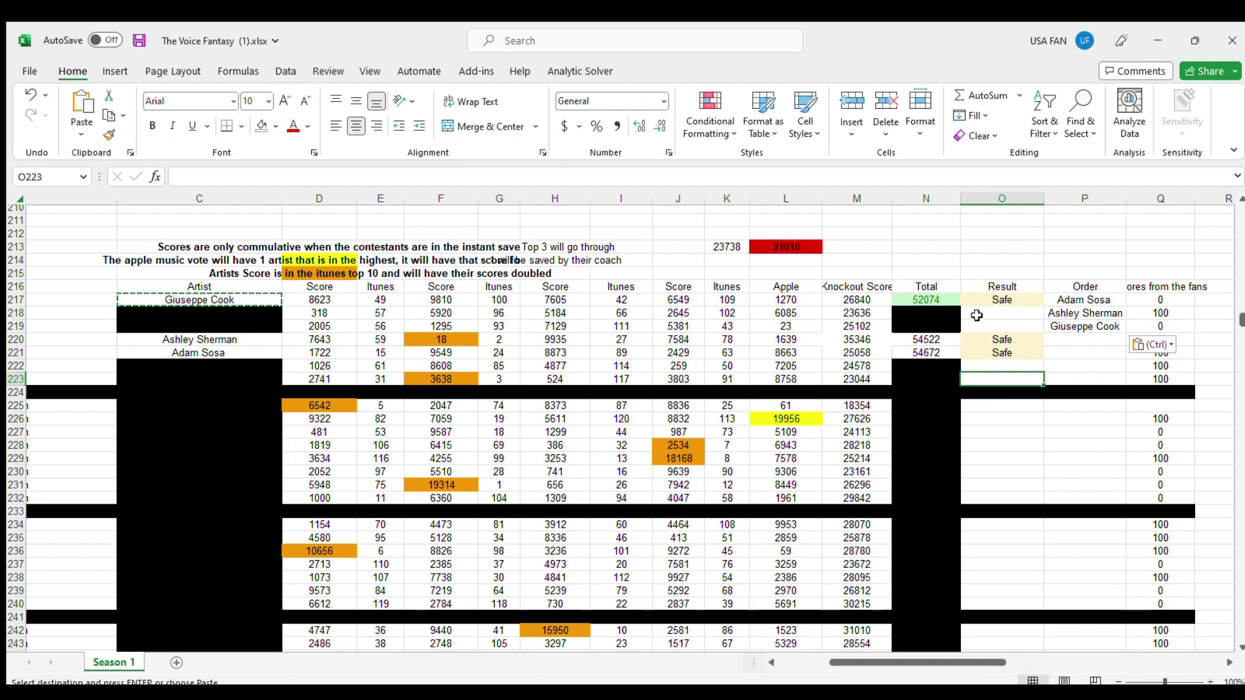
left_click_drag(936, 299, 334, 298)
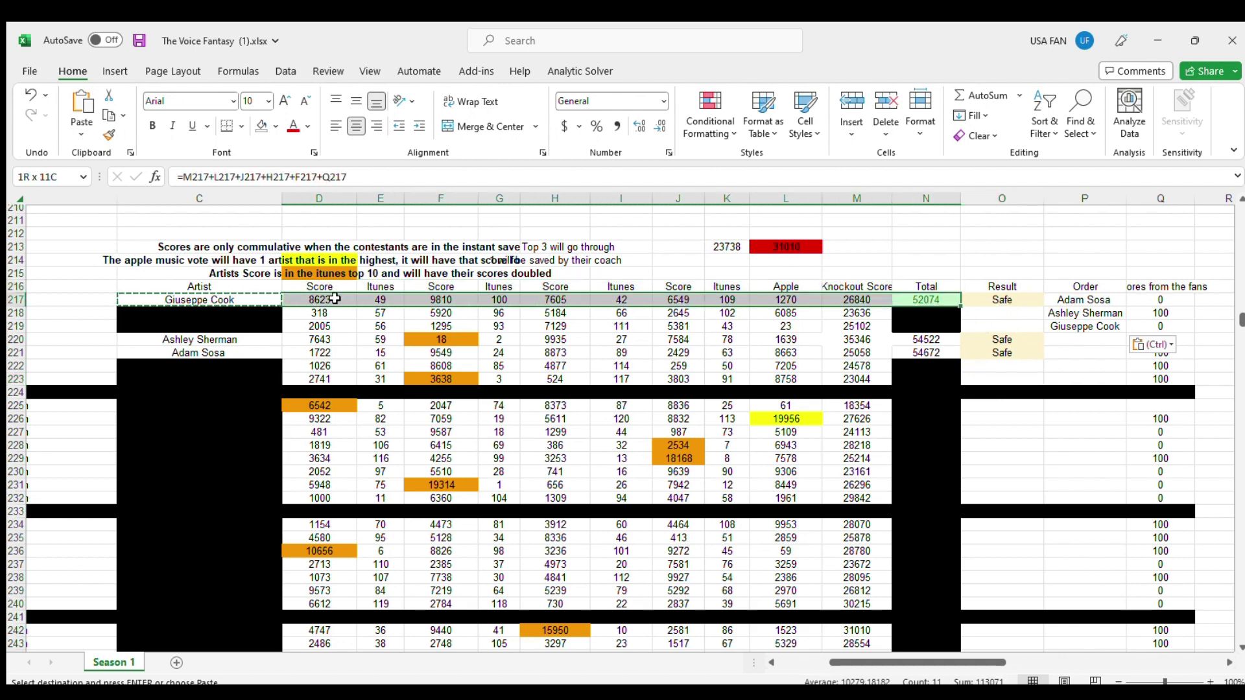
left_click(230, 299)
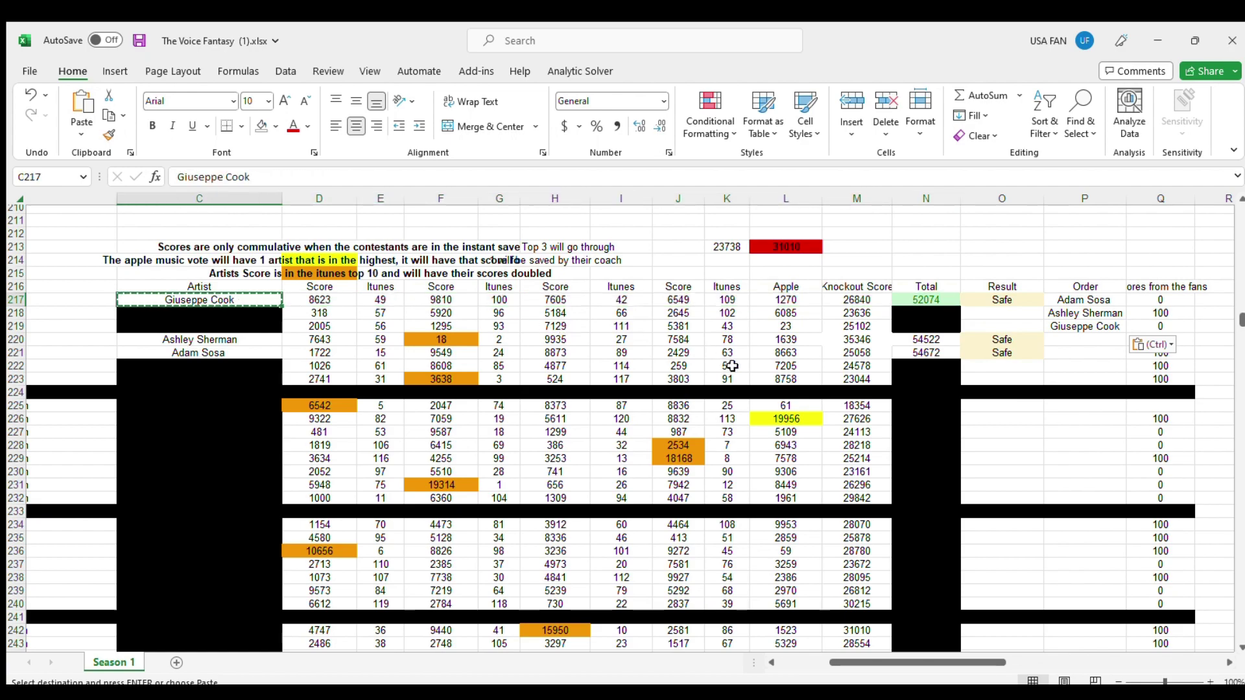
Step: Enter "Advanced" without a checkmark in P45 beside the newly revealed Team Adam artist and center it horizontally
scroll(759, 373, "up", 20)
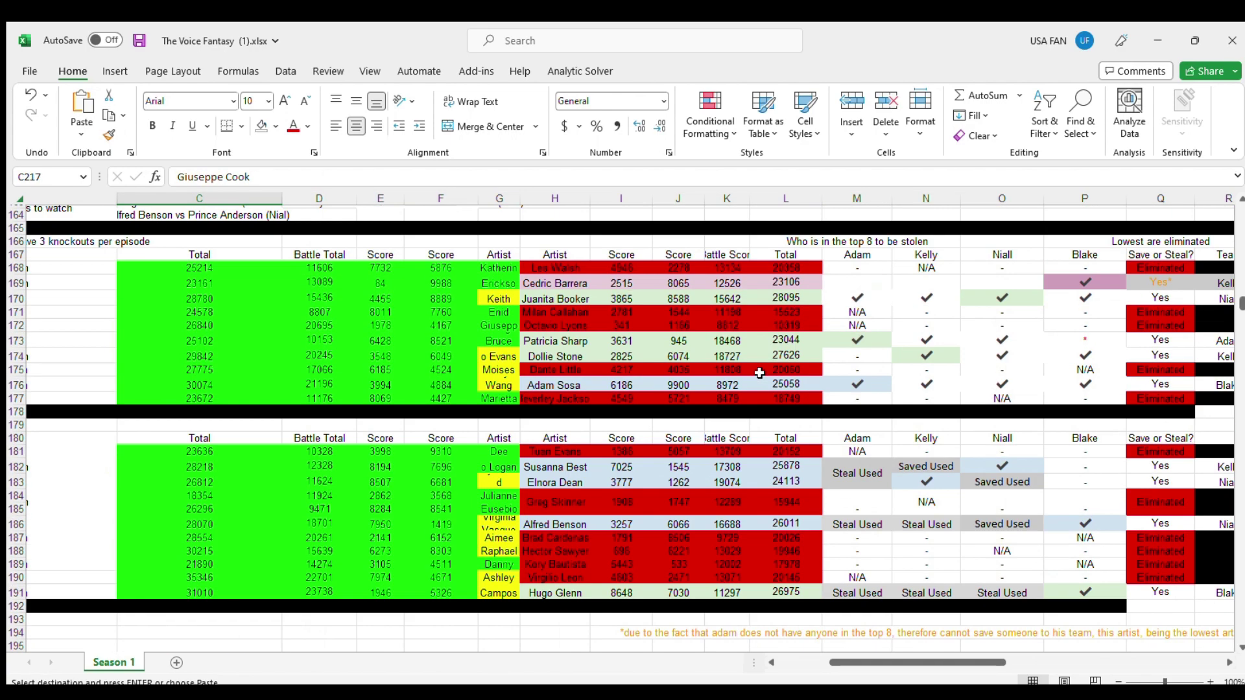
scroll(760, 373, "up", 20)
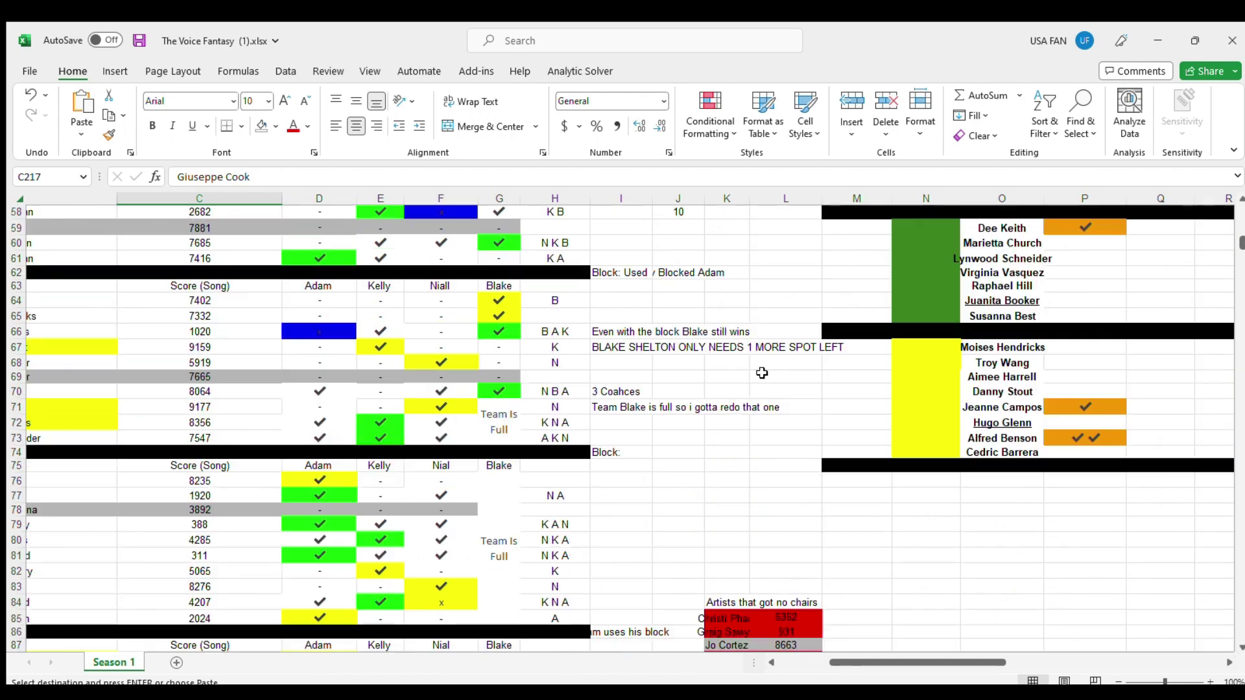
scroll(765, 367, "up", 11)
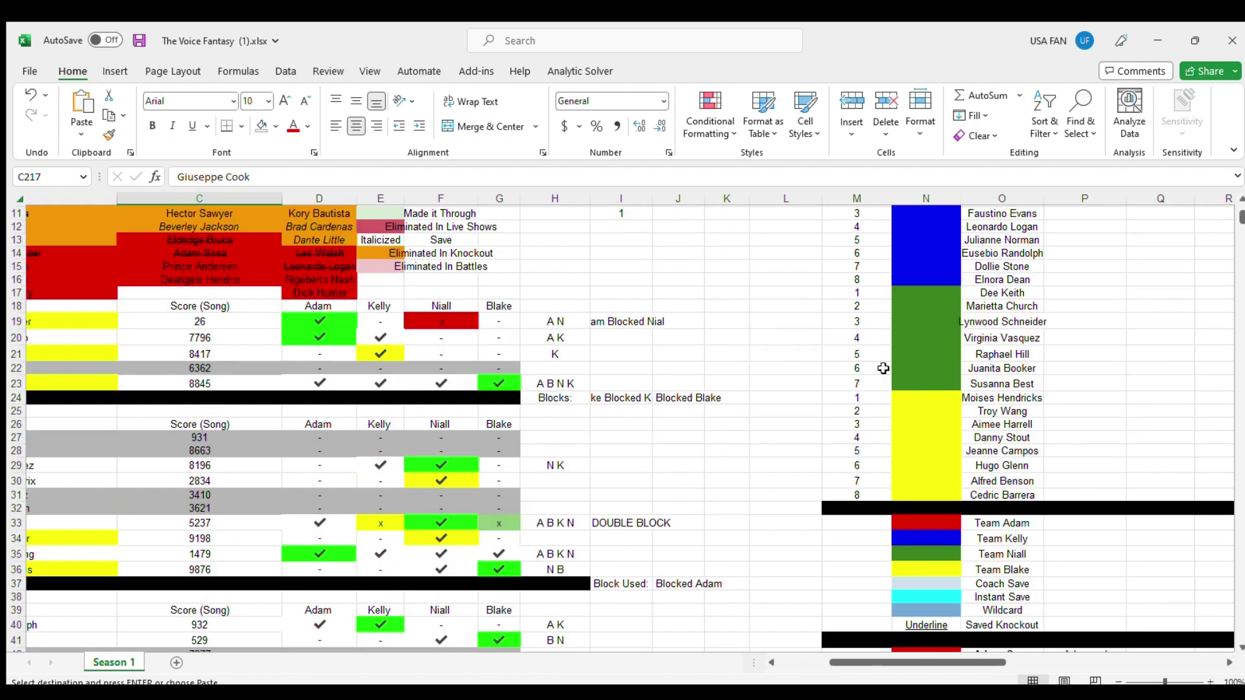
scroll(1040, 372, "down", 5)
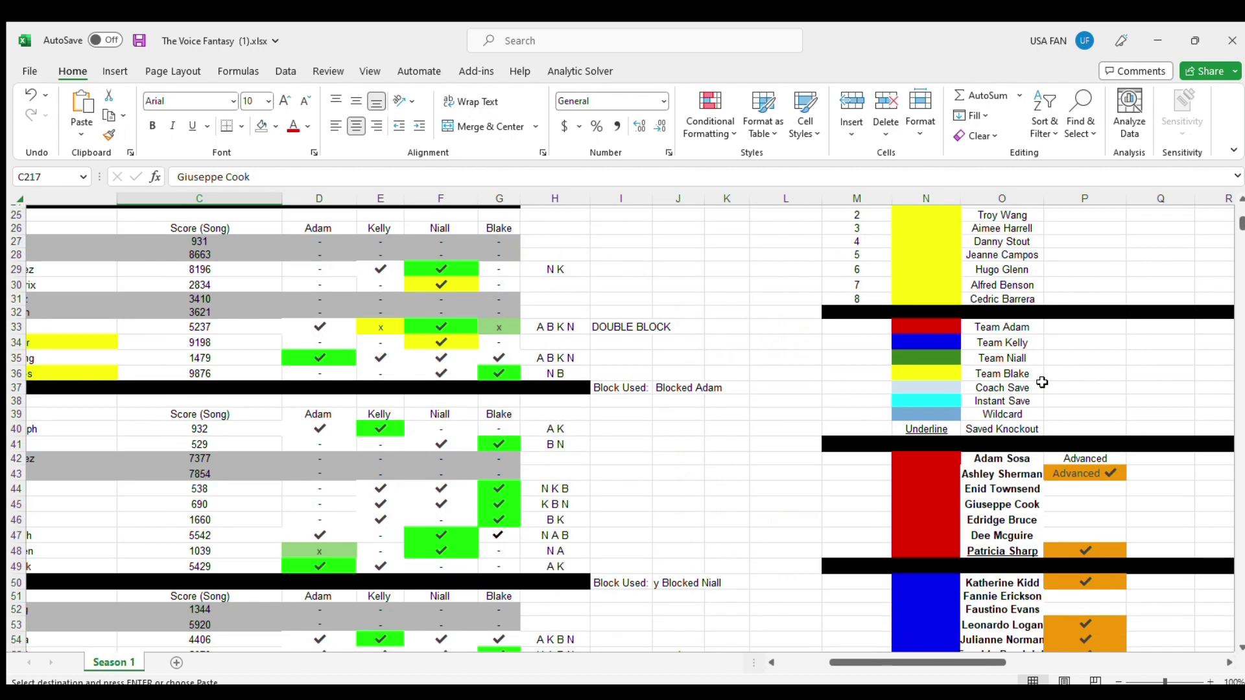
left_click(1061, 505)
type("A")
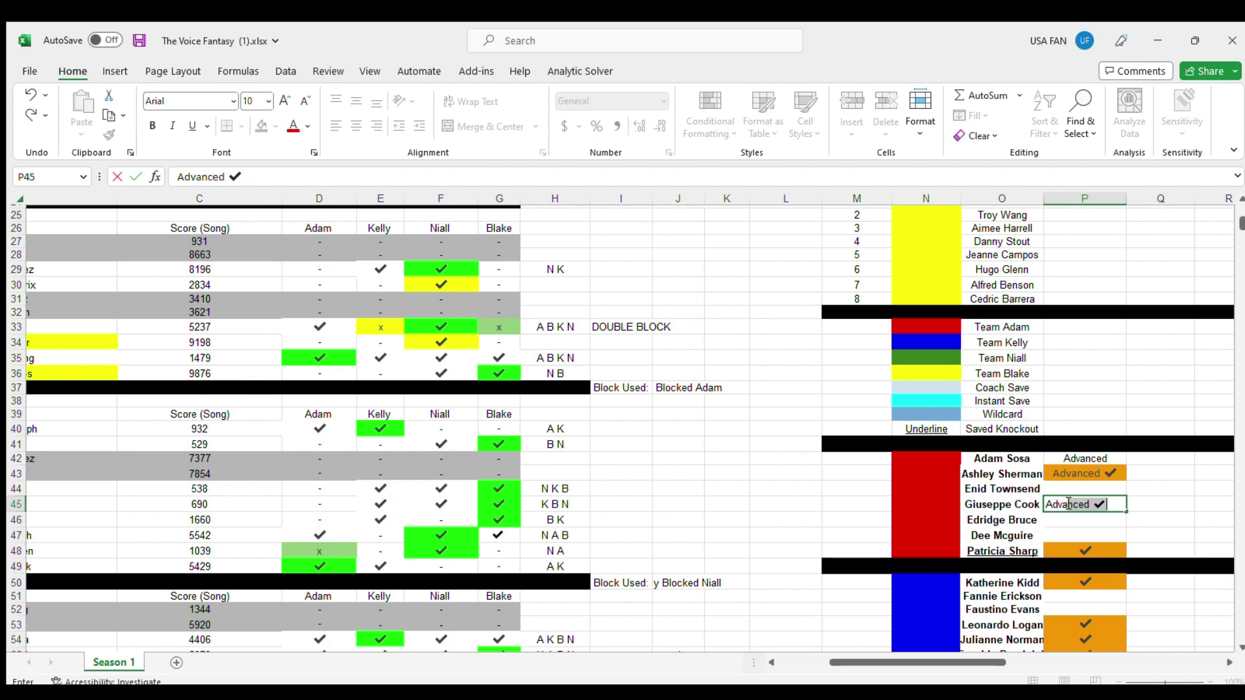
type("dvanced")
key("BackSpace")
key("Return")
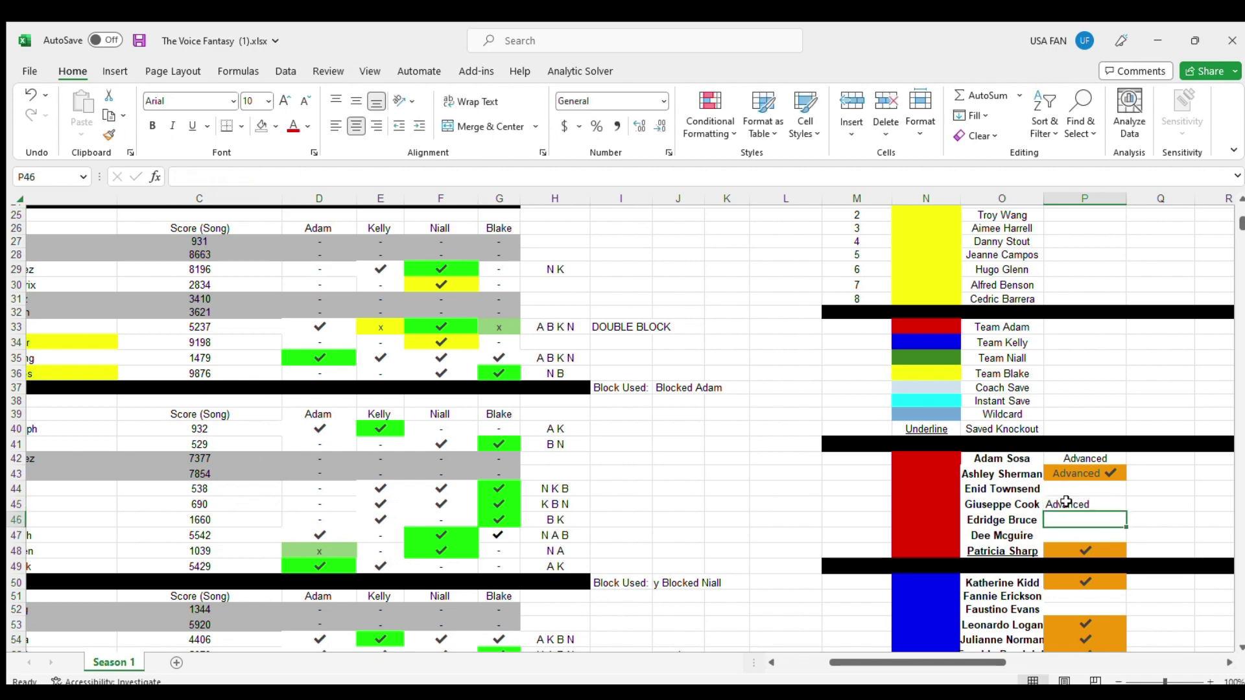
left_click(1065, 502)
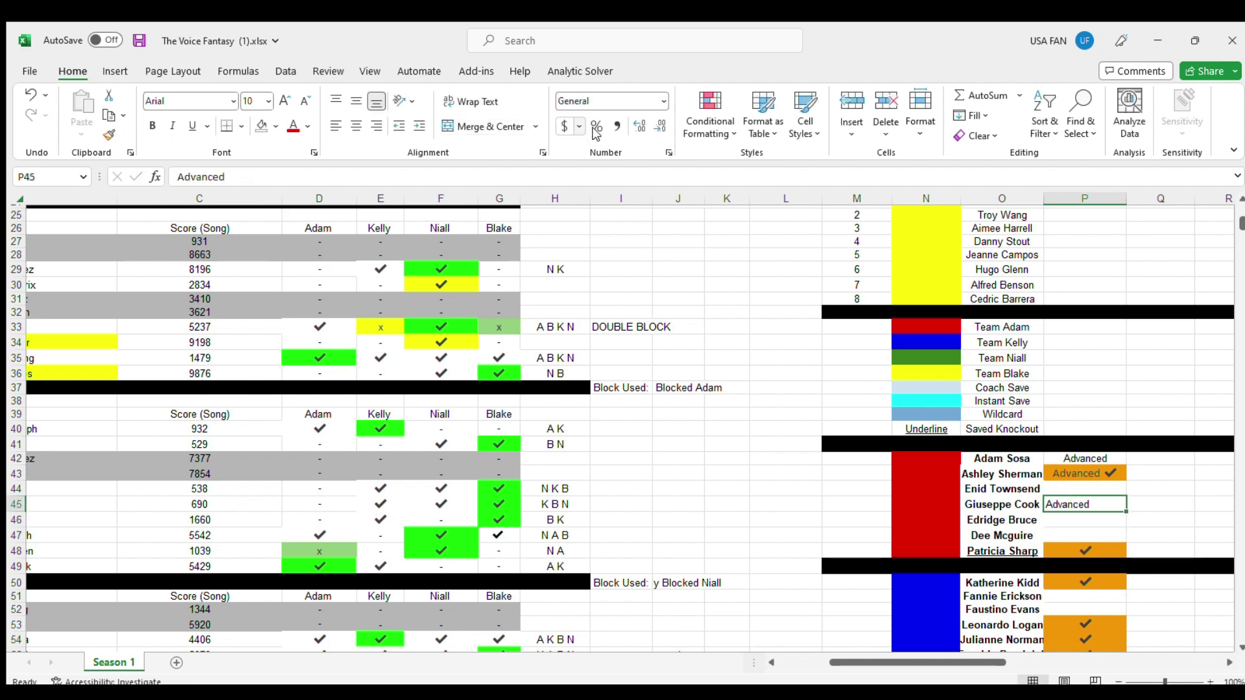
left_click(356, 126)
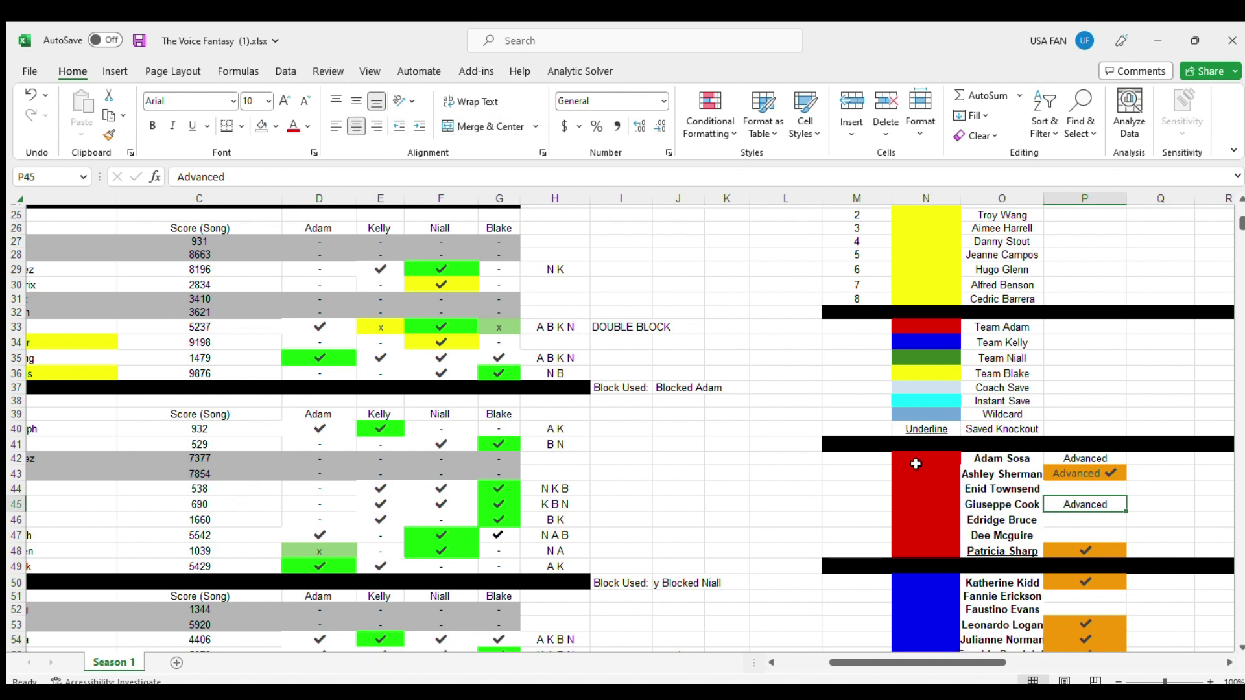
Step: Move the advanced artist's entry N45:P45 up to row 44, directly below the second advanced artist
left_click_drag(903, 501, 830, 477)
left_click_drag(1063, 488, 916, 496)
left_click_drag(665, 465, 1063, 488)
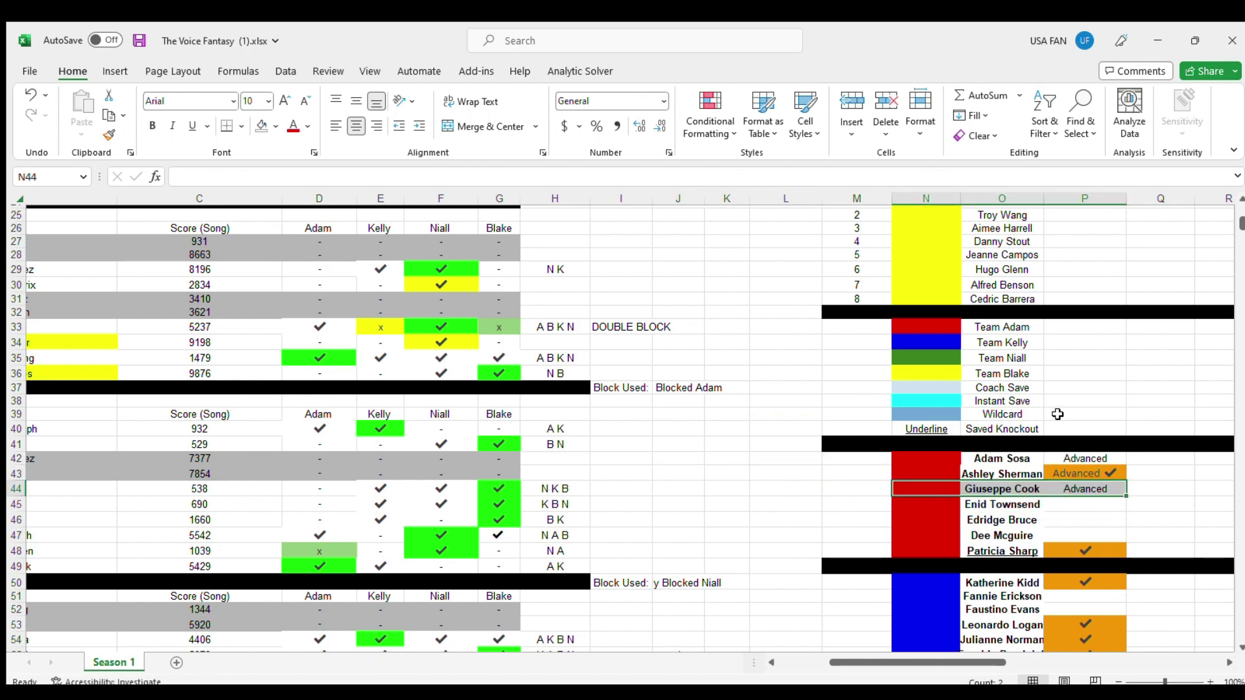
Step: Copy the "Safe" result from P3 into P5 of the LP column and middle-align column P vertically
left_click(1058, 414)
scroll(1058, 414, "up", 5)
scroll(1058, 414, "up", 4)
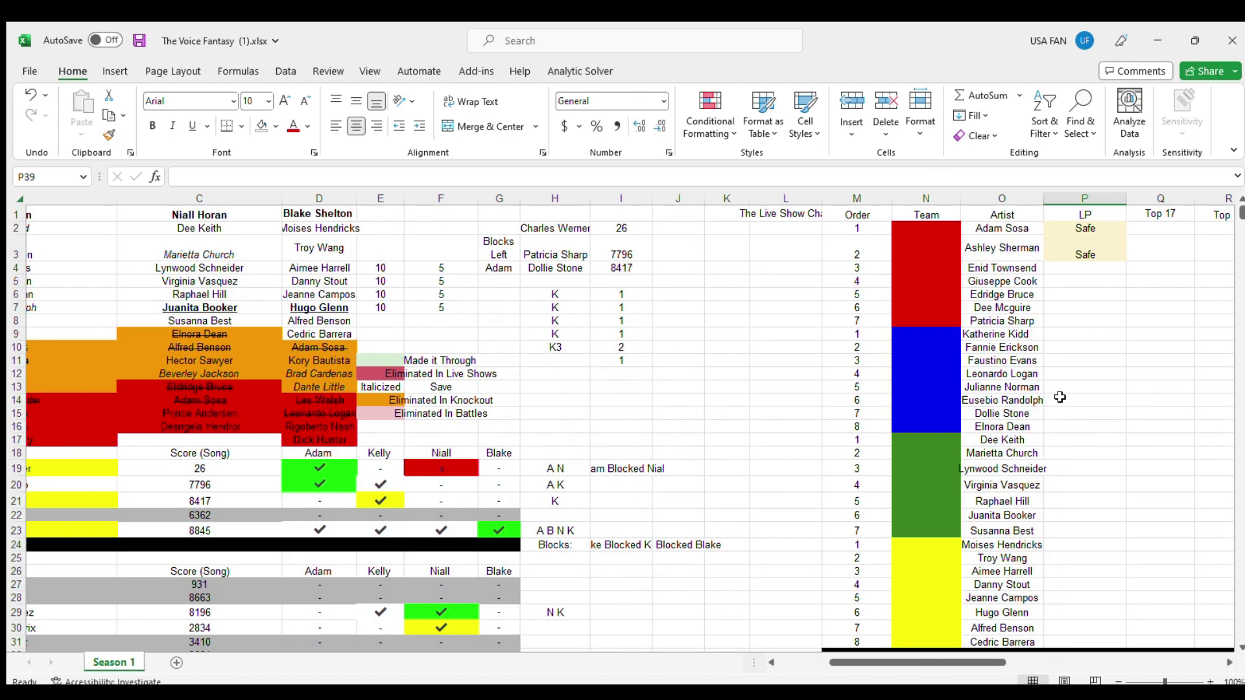
left_click(1073, 257)
key("ctrl+c")
left_click(1066, 280)
key("ctrl+v")
left_click(1073, 198)
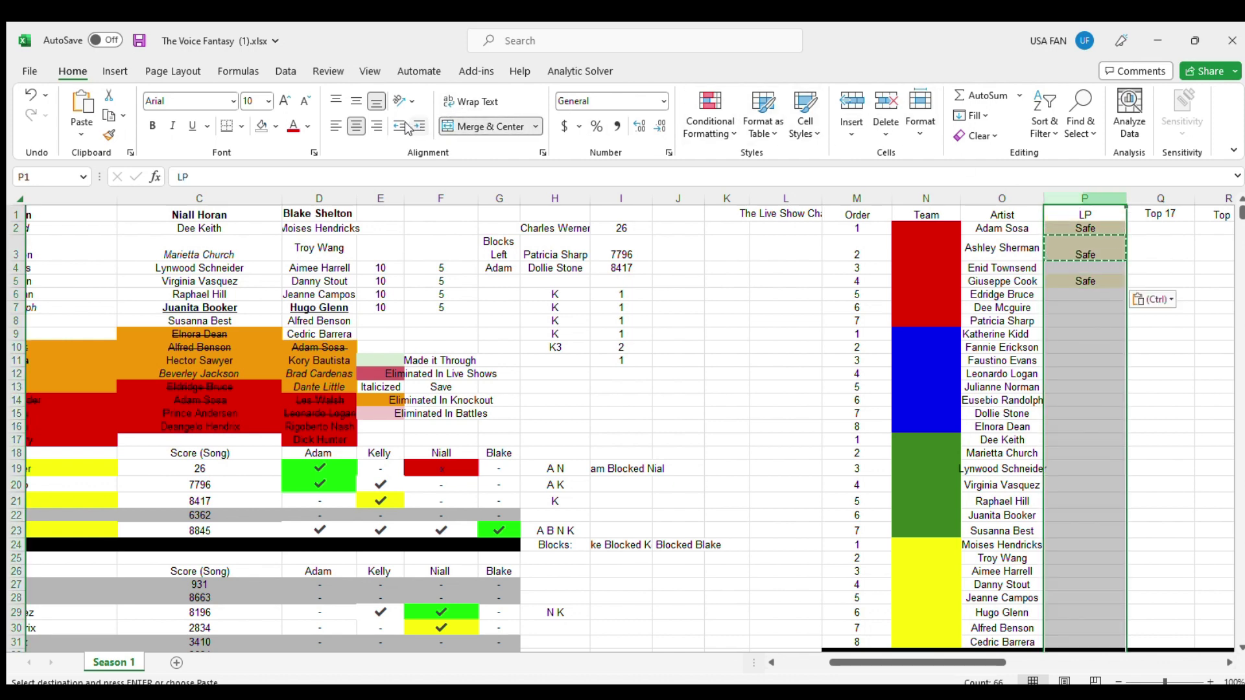
key("Escape")
left_click(742, 319)
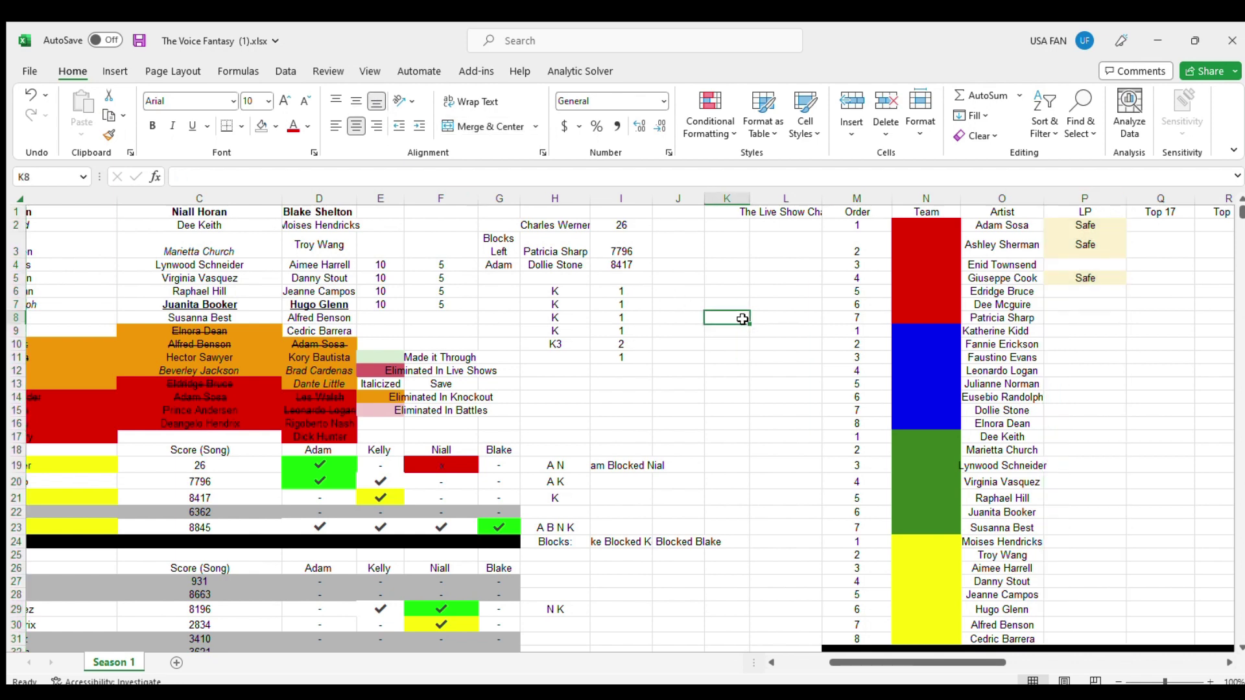
Step: Swap the row 4 and row 5 artist entries so the safe artist sits in N4:P4 directly below the second safe artist
left_click_drag(926, 278, 1229, 356)
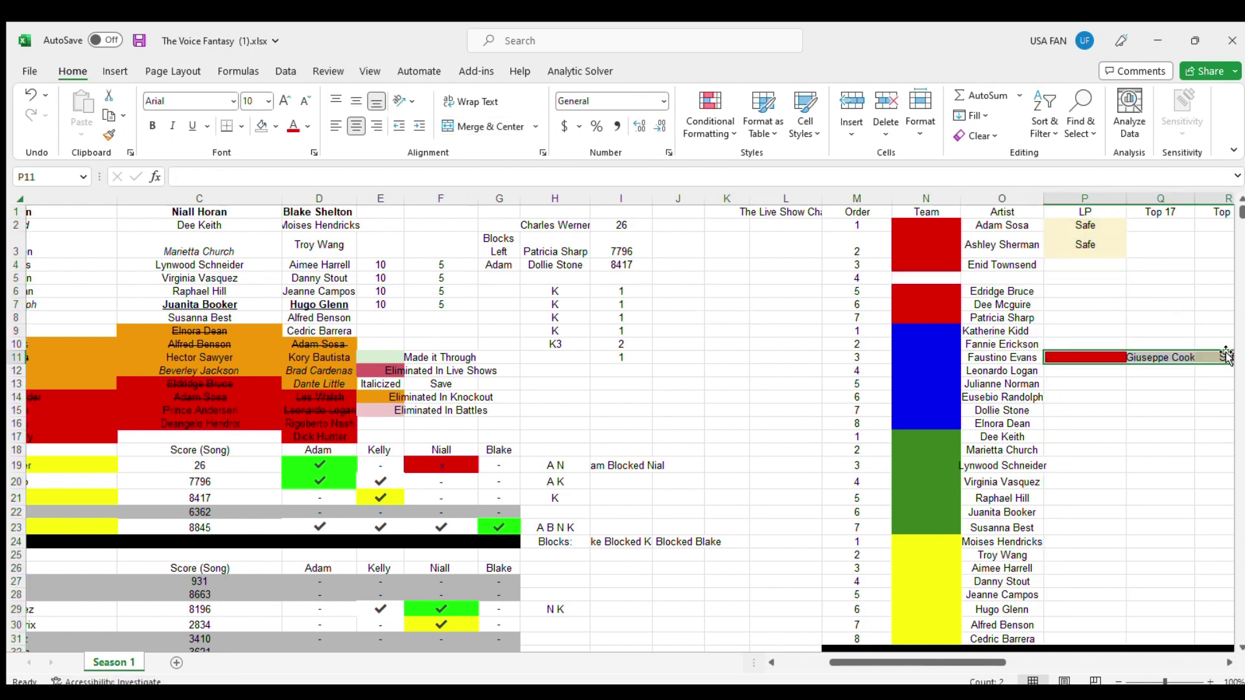
left_click_drag(1013, 260, 934, 280)
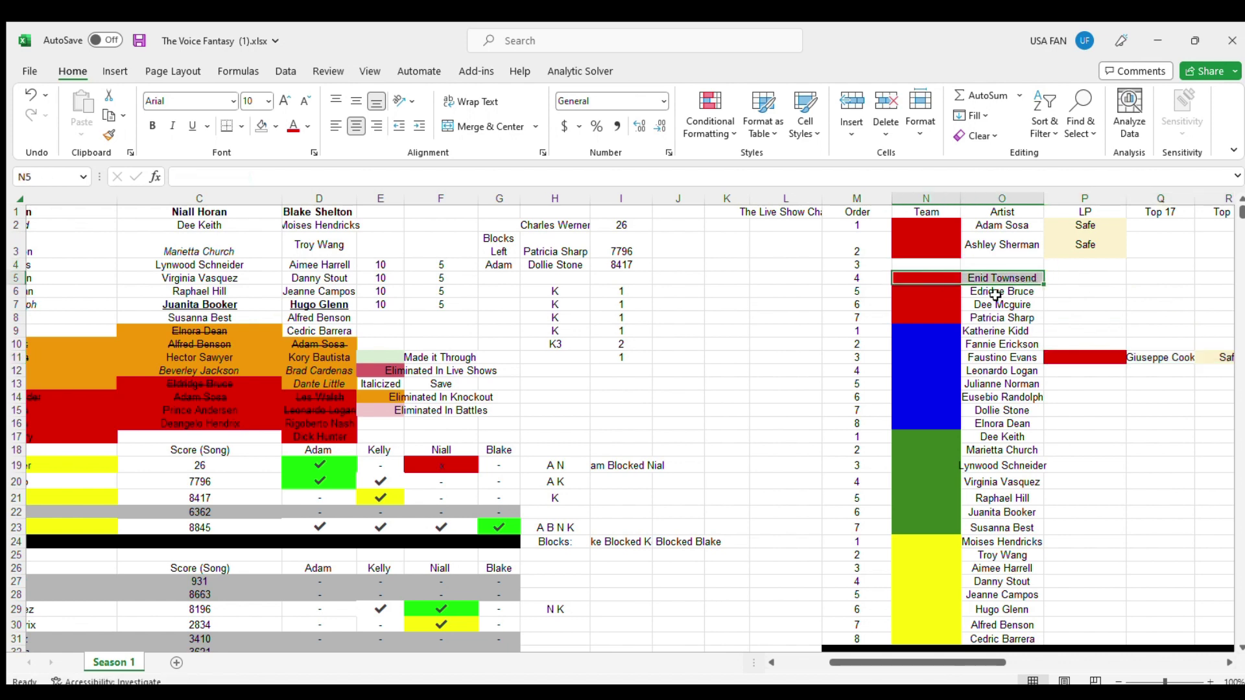
left_click_drag(1089, 357, 1003, 263)
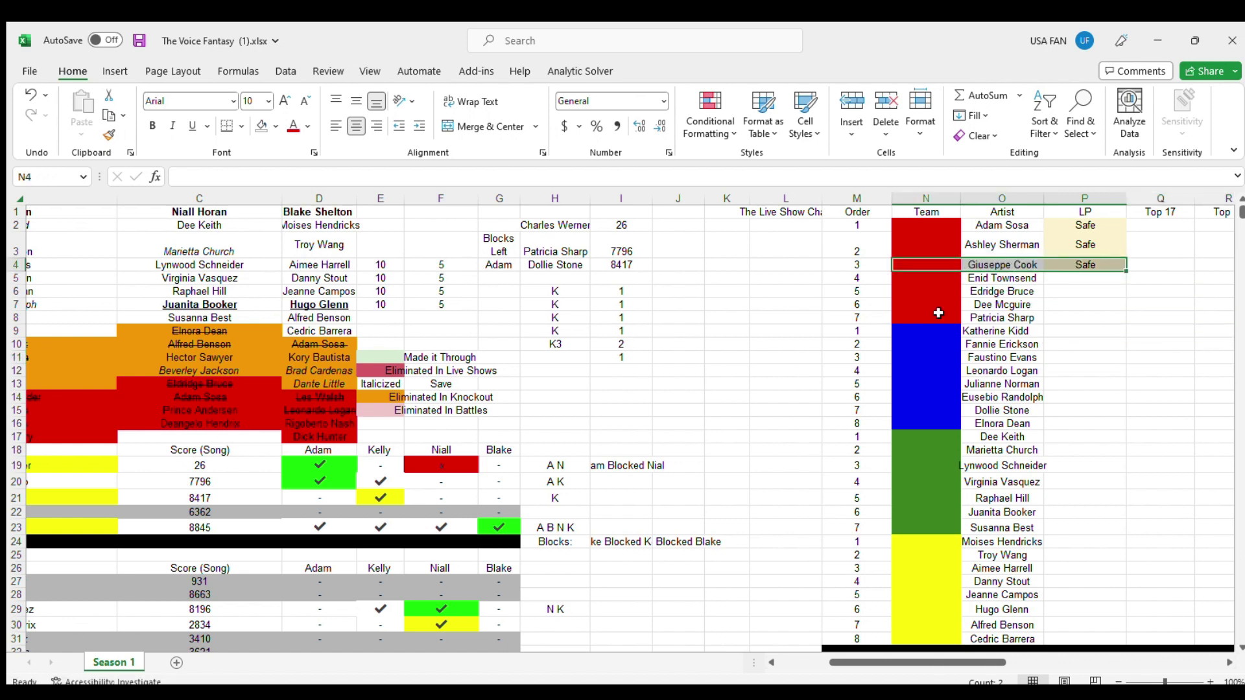
left_click(863, 344)
Step: Review the Team Adam artists still without a result in O45:P47
scroll(851, 341, "down", 8)
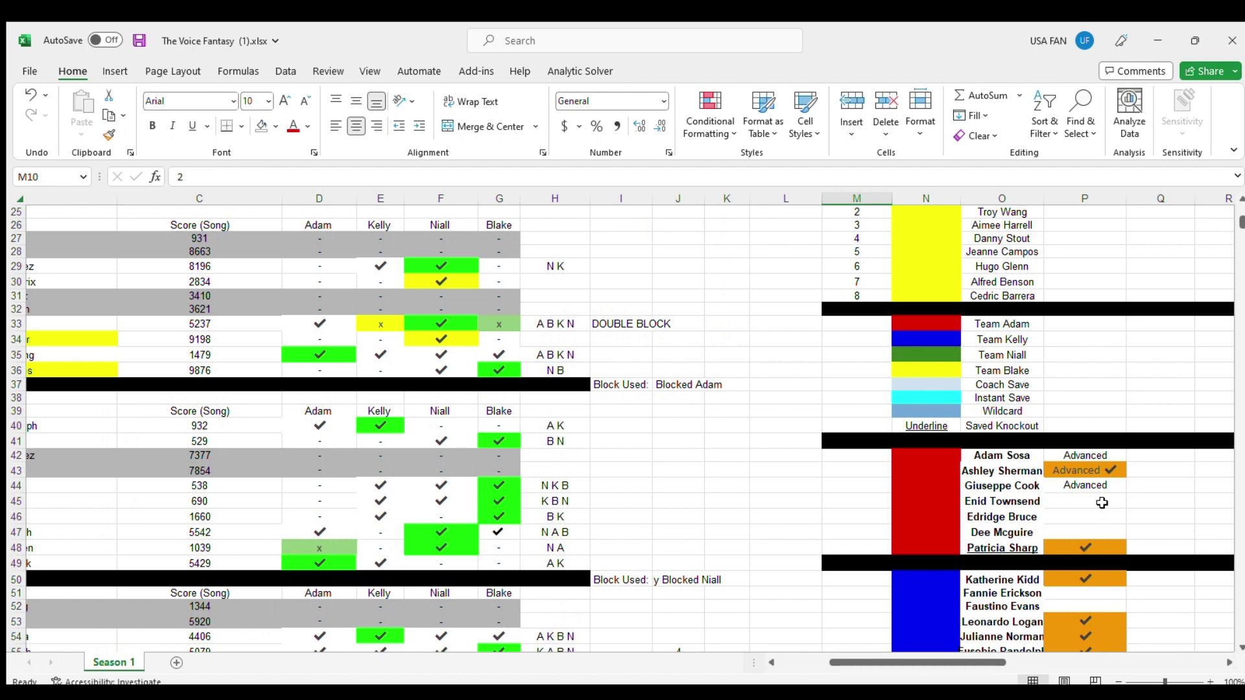
left_click(1102, 503)
left_click(1096, 517)
left_click(1079, 531)
left_click(1058, 548)
left_click(1006, 502)
left_click_drag(1006, 503, 992, 516)
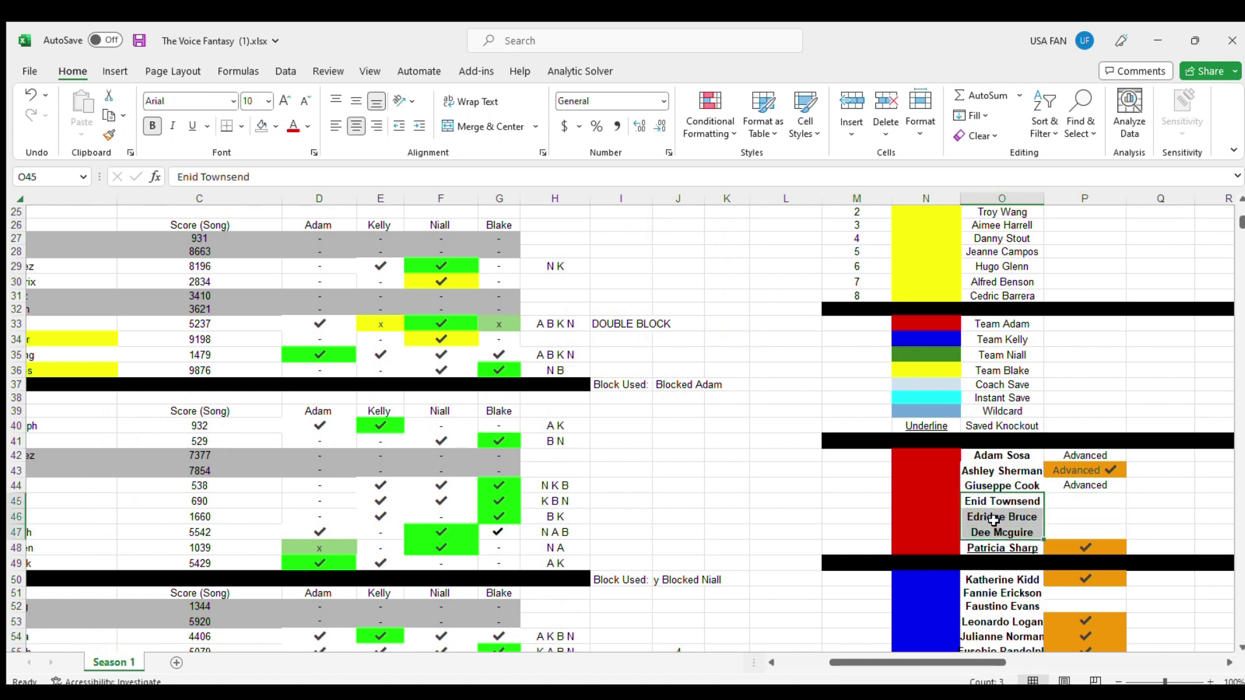
left_click(837, 452)
Step: Return to the live playoff score table and review the revealed artist in C217
scroll(837, 452, "up", 4)
scroll(837, 452, "down", 20)
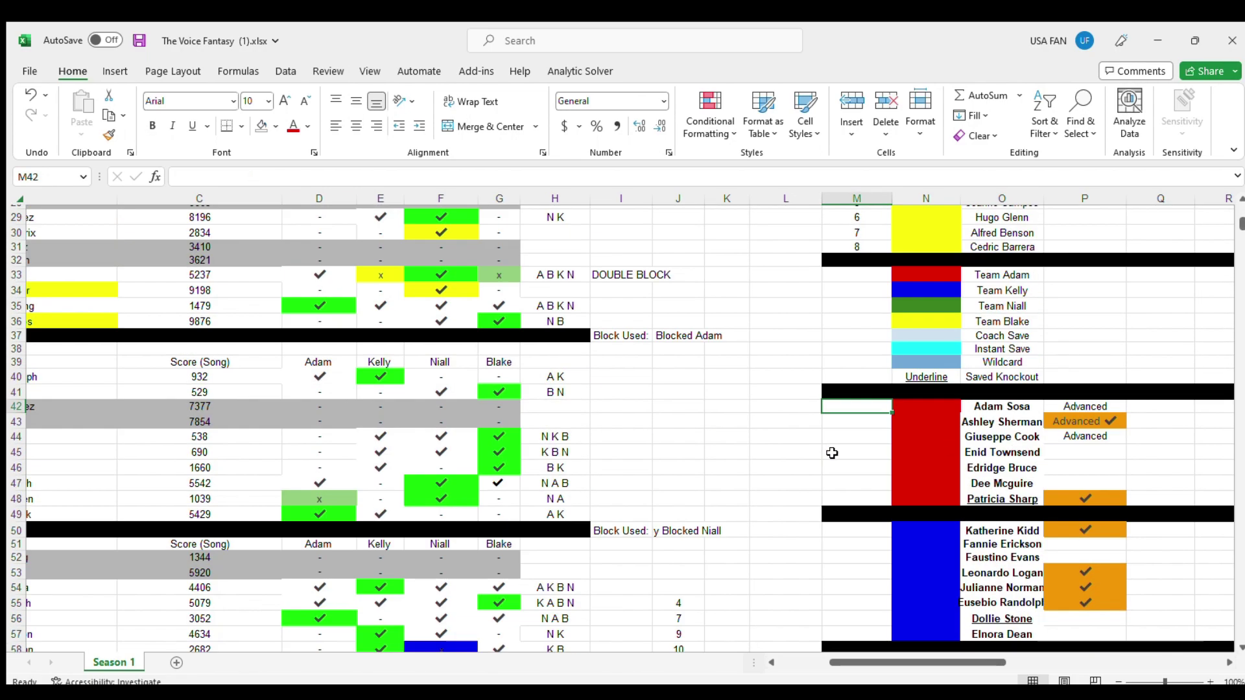
scroll(832, 453, "down", 20)
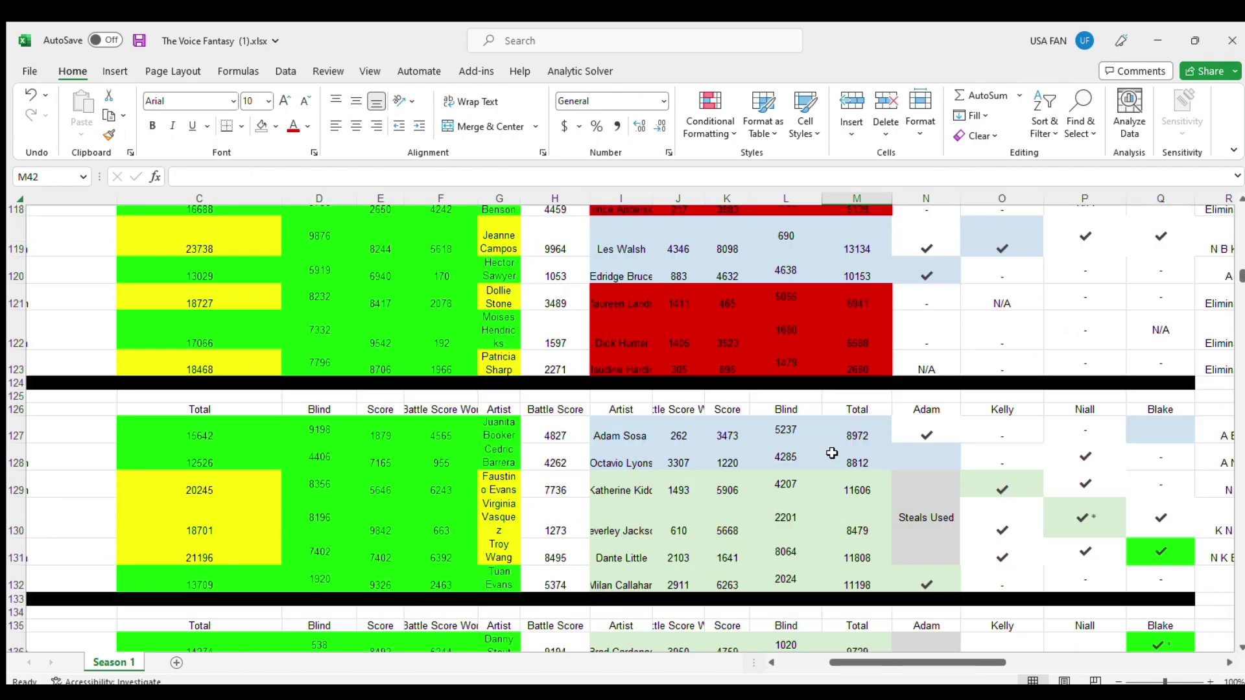
scroll(832, 453, "down", 17)
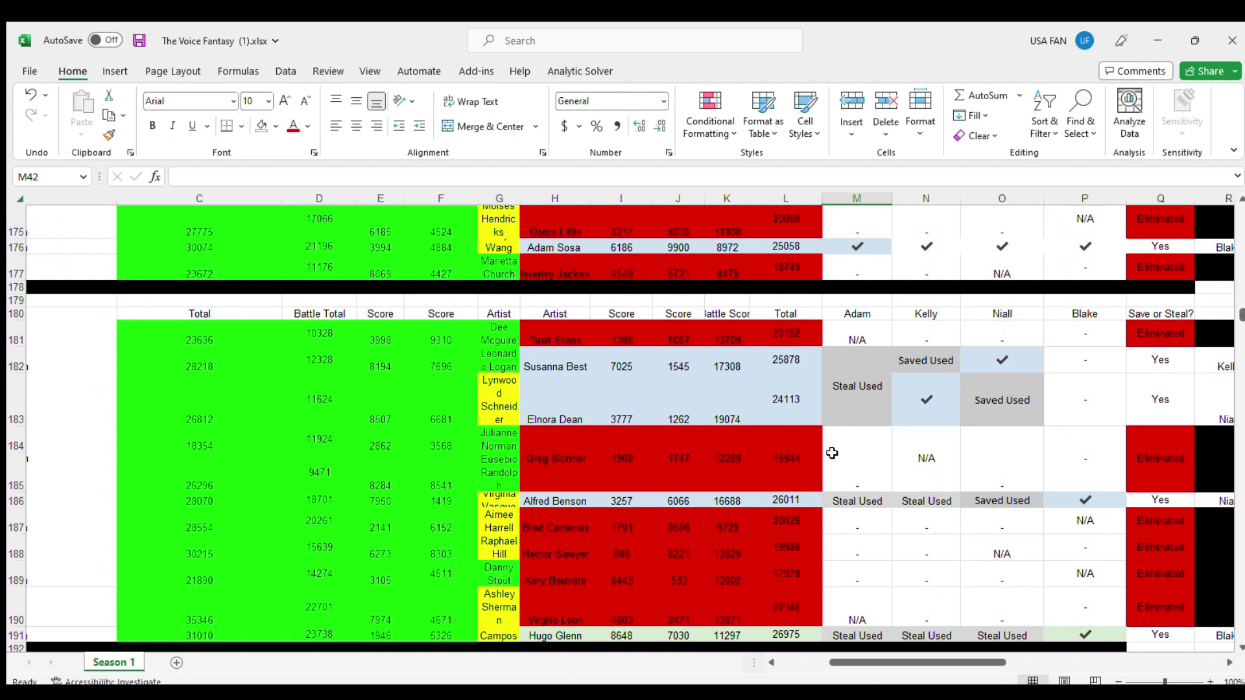
scroll(832, 452, "down", 1)
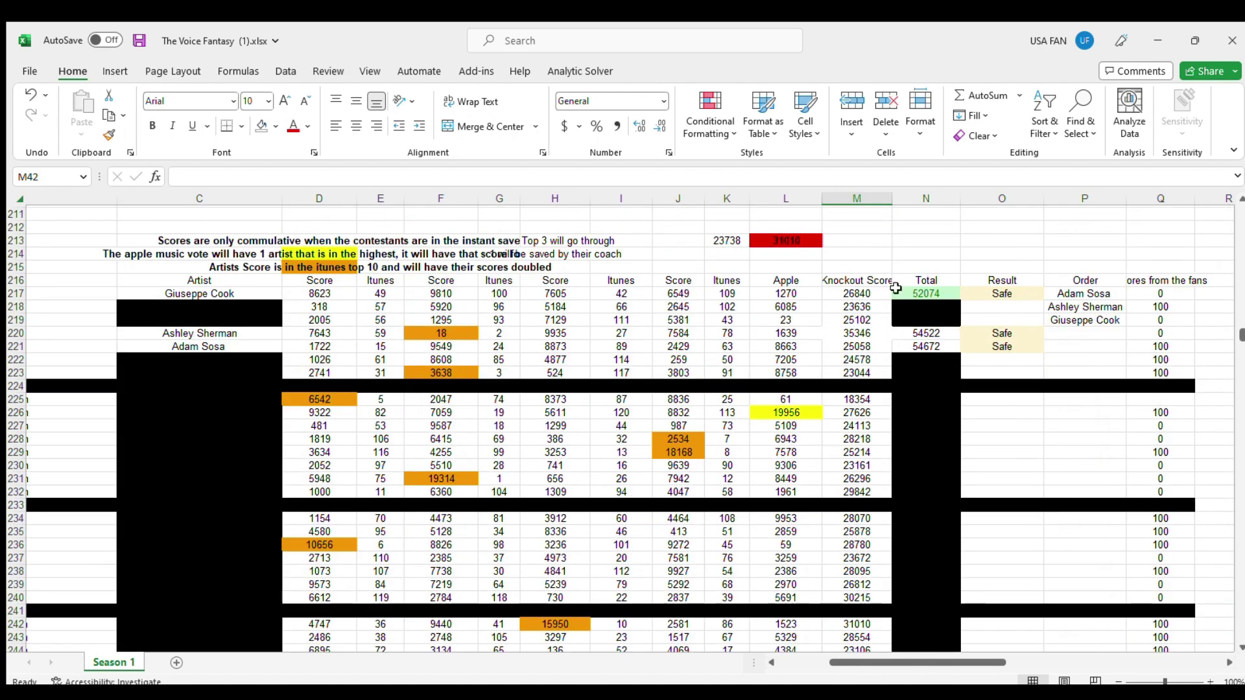
left_click(259, 293)
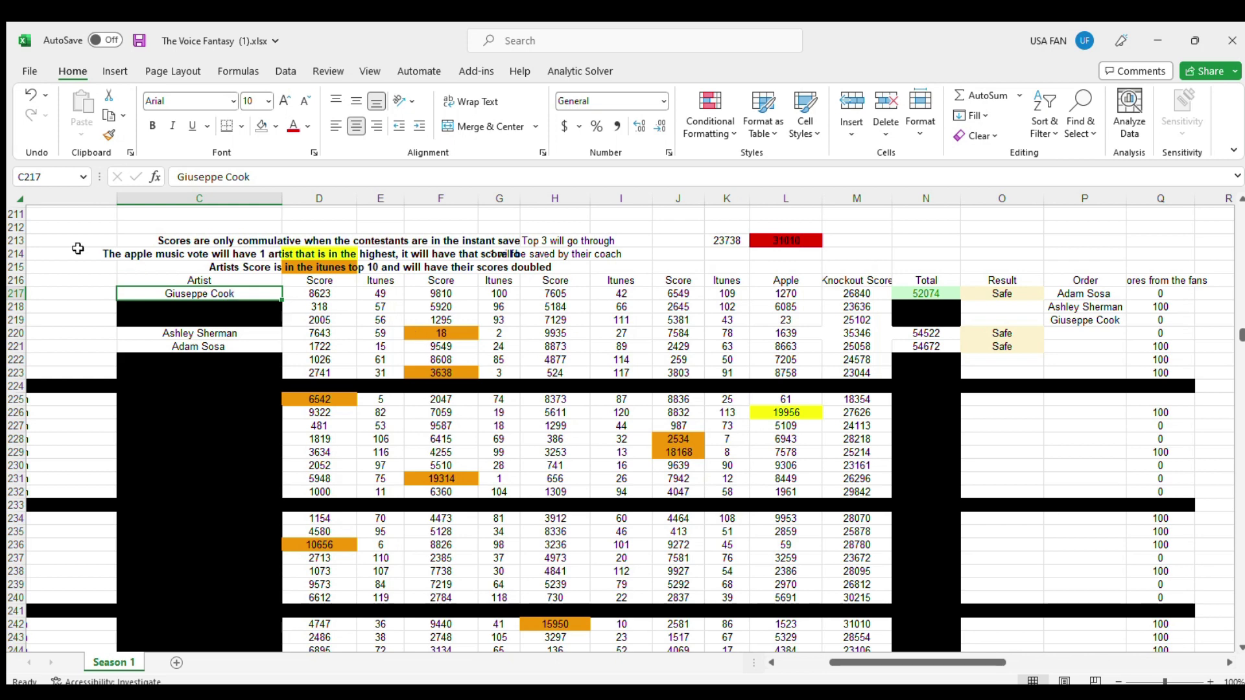
left_click(354, 319)
left_click(218, 292)
left_click_drag(213, 293, 254, 293)
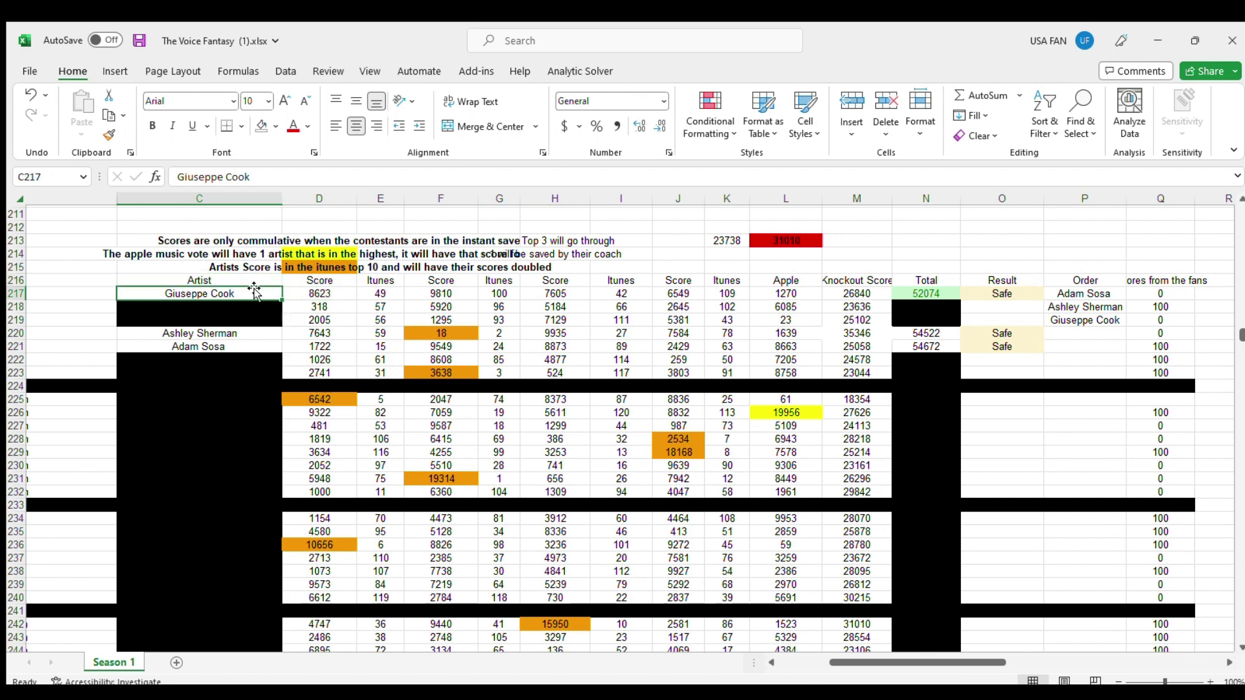
Step: Switch the revealed total from N217 to N222 and enter "Save" as the result in O222
left_click(914, 291)
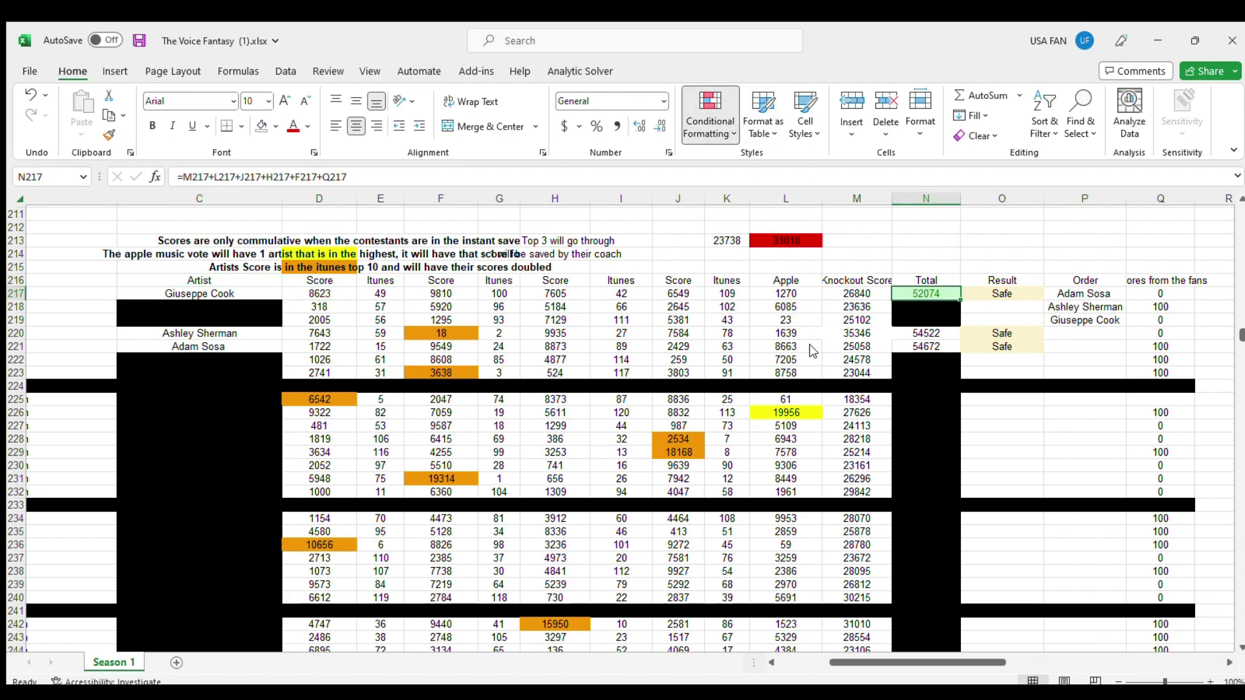
left_click(1000, 357)
type("Saave")
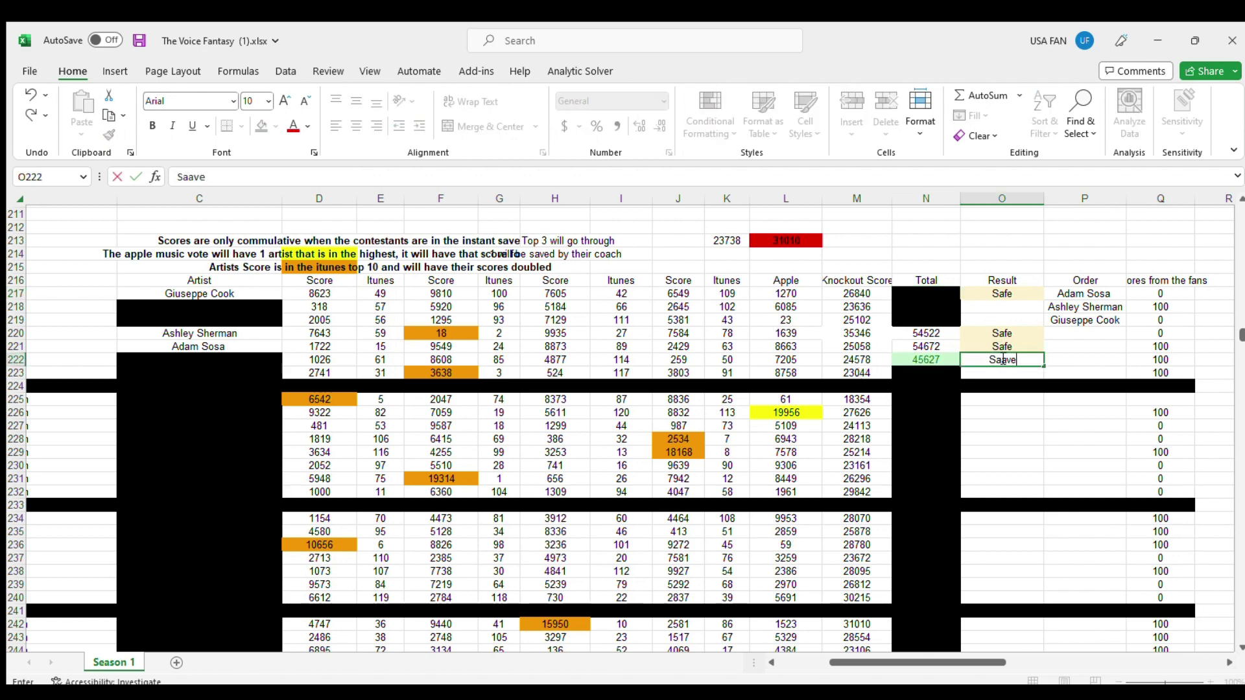
key("Return")
left_click(1000, 357)
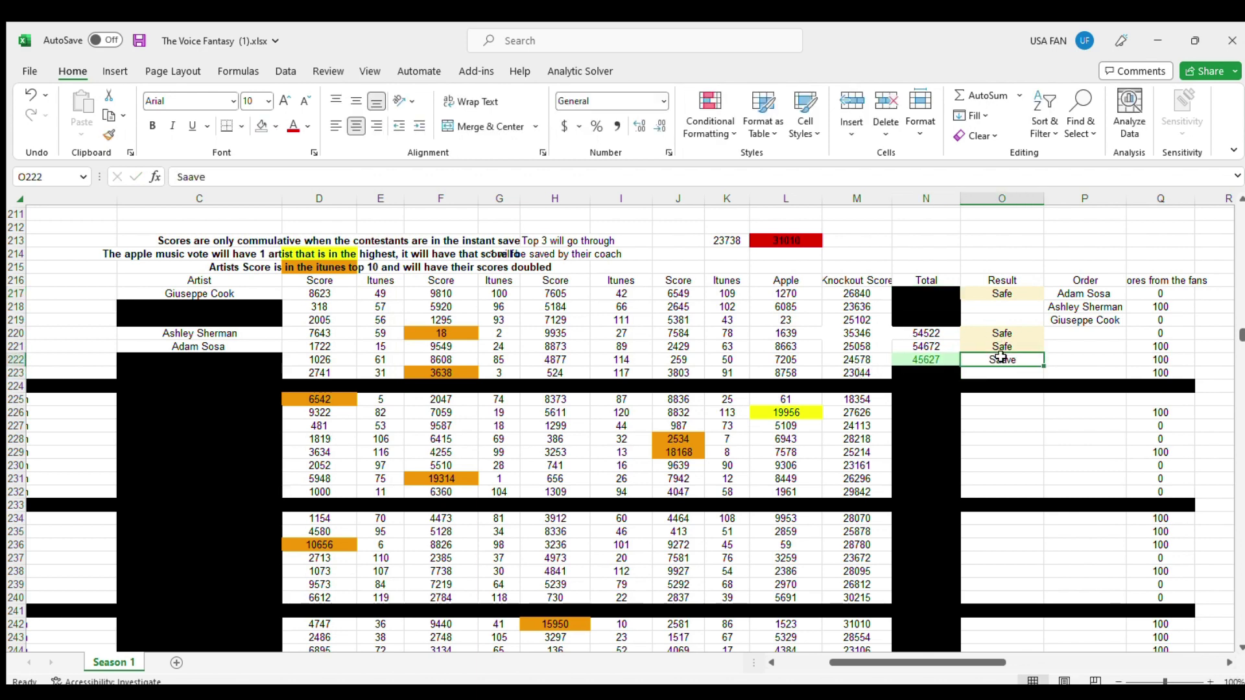
type("Safe")
key("Return")
left_click(1000, 357)
Step: Look through the scores, total and result along row 222
key("Left")
key("Left")
key("Left")
key("Left")
key("Left")
key("Left")
key("Left")
key("Left")
key("Left")
key("Left")
key("Left")
key("Left")
key("Left")
key("Left")
key("Right")
key("Right")
key("Right")
key("Right")
key("Right")
key("Right")
key("Right")
key("Right")
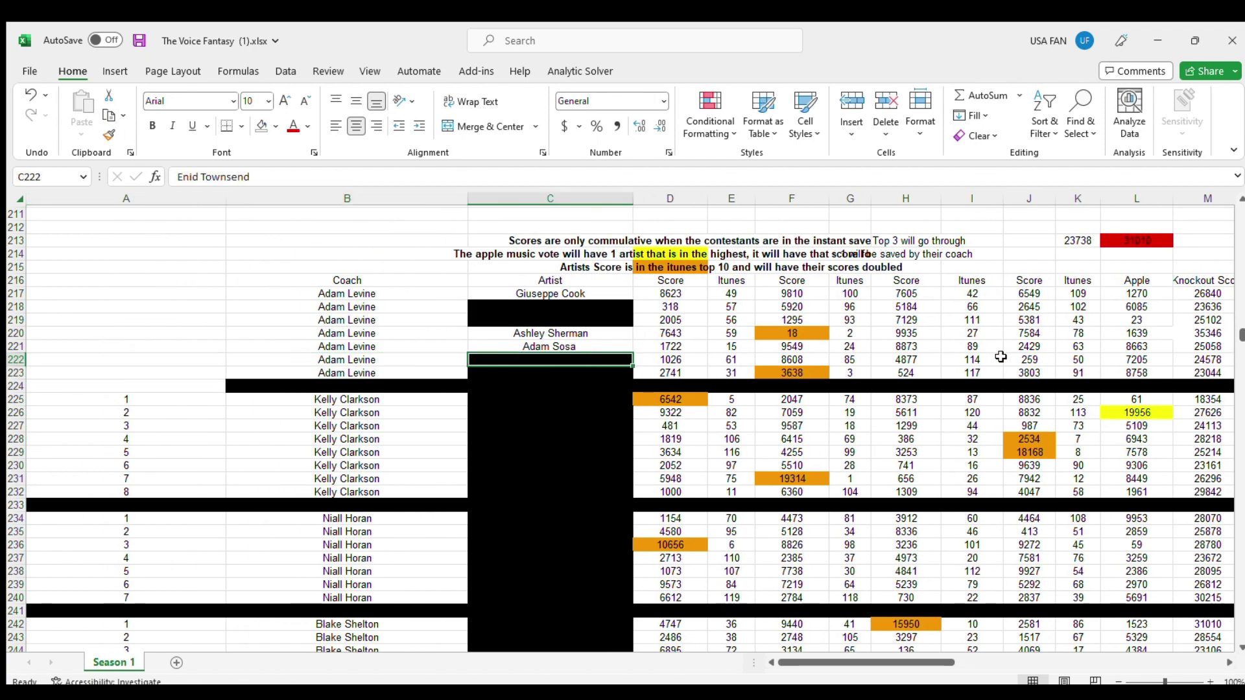
key("Right")
key("Right")
key("Right")
key("Right")
key("Right")
key("Right")
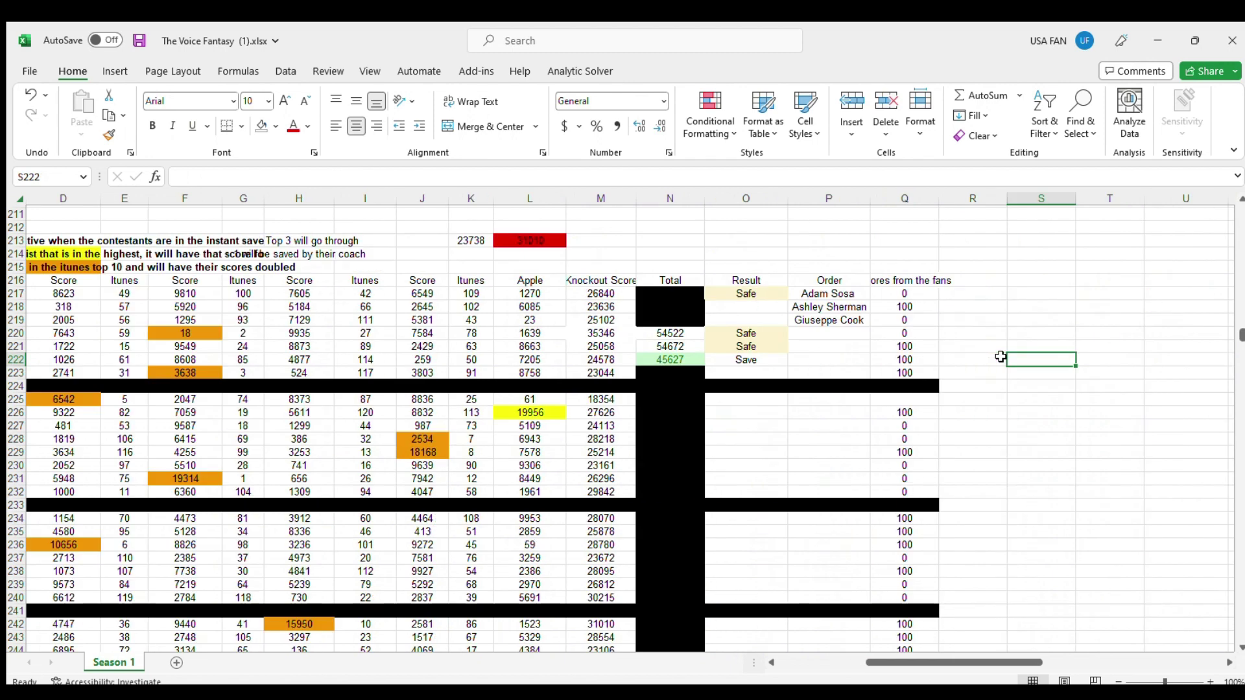
Step: Uncover the blacked-out artist name in C222
key("Left")
key("Left")
key("Left")
key("Left")
key("Left")
key("Left")
key("Left")
key("Left")
key("Left")
key("Left")
key("Left")
key("Left")
key("Left")
key("Left")
key("Right")
key("Right")
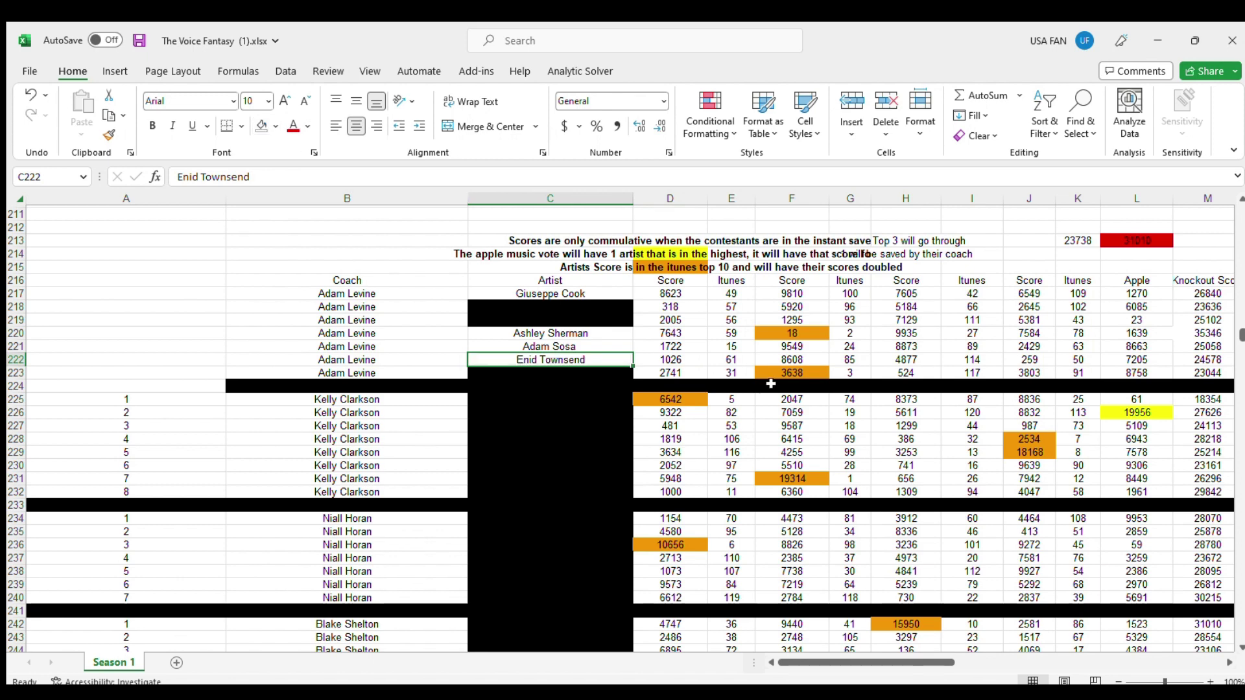
left_click(740, 343)
Step: Copy the artist name from C222 into P220 as the fourth entry of the Order column
left_click(629, 357)
key("ctrl+c")
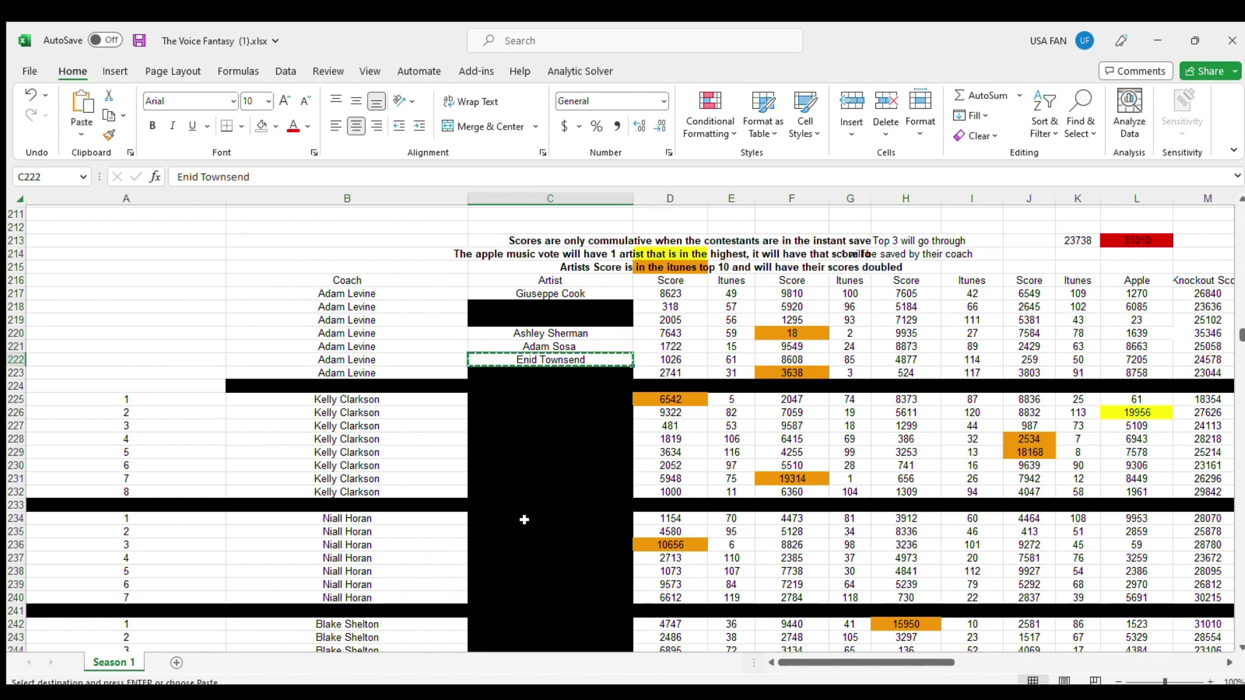
left_click_drag(814, 656, 882, 662)
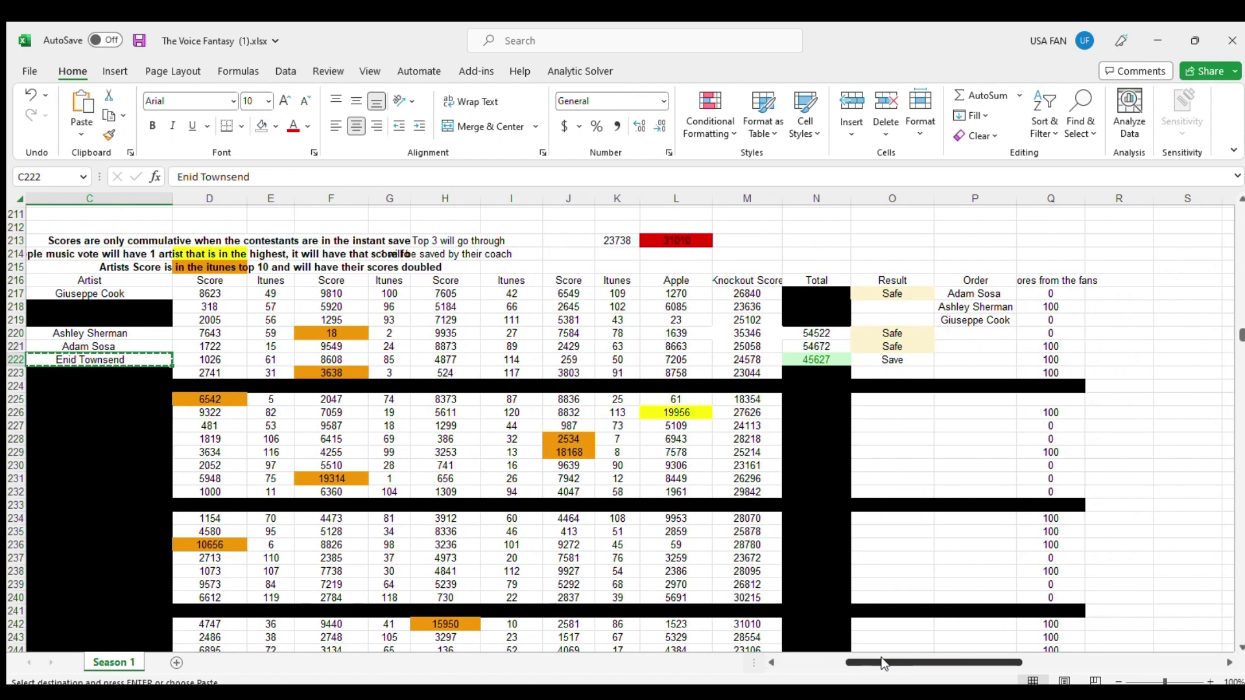
left_click(968, 331)
key("ctrl+v")
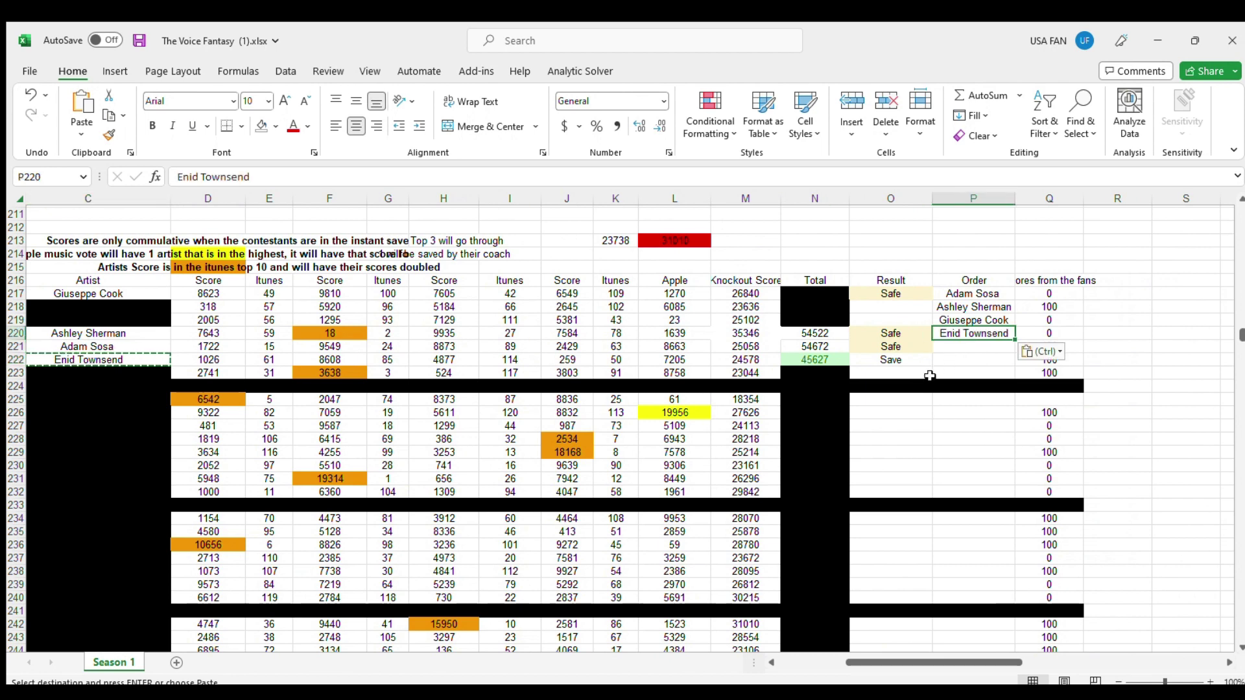
Step: Fill the "Save" result in O222 with blue and copy it to P45 beside the fourth Team Adam artist
left_click(891, 360)
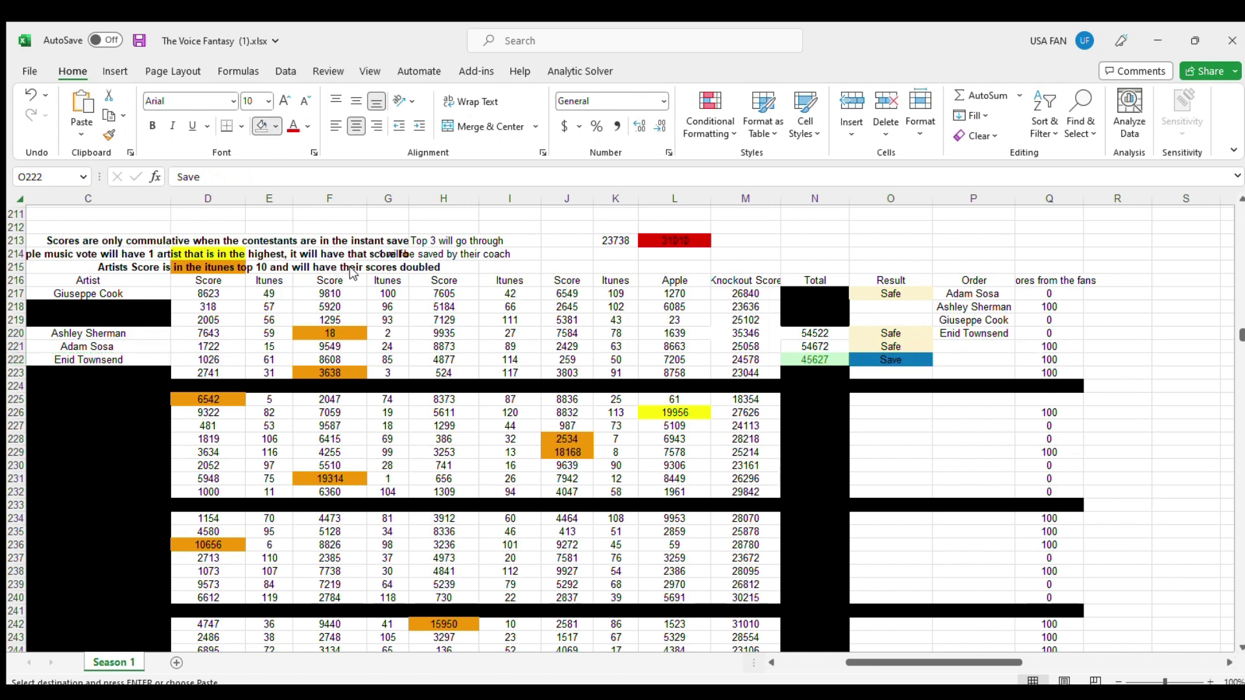
key("Escape")
key("ctrl+c")
scroll(994, 474, "up", 20)
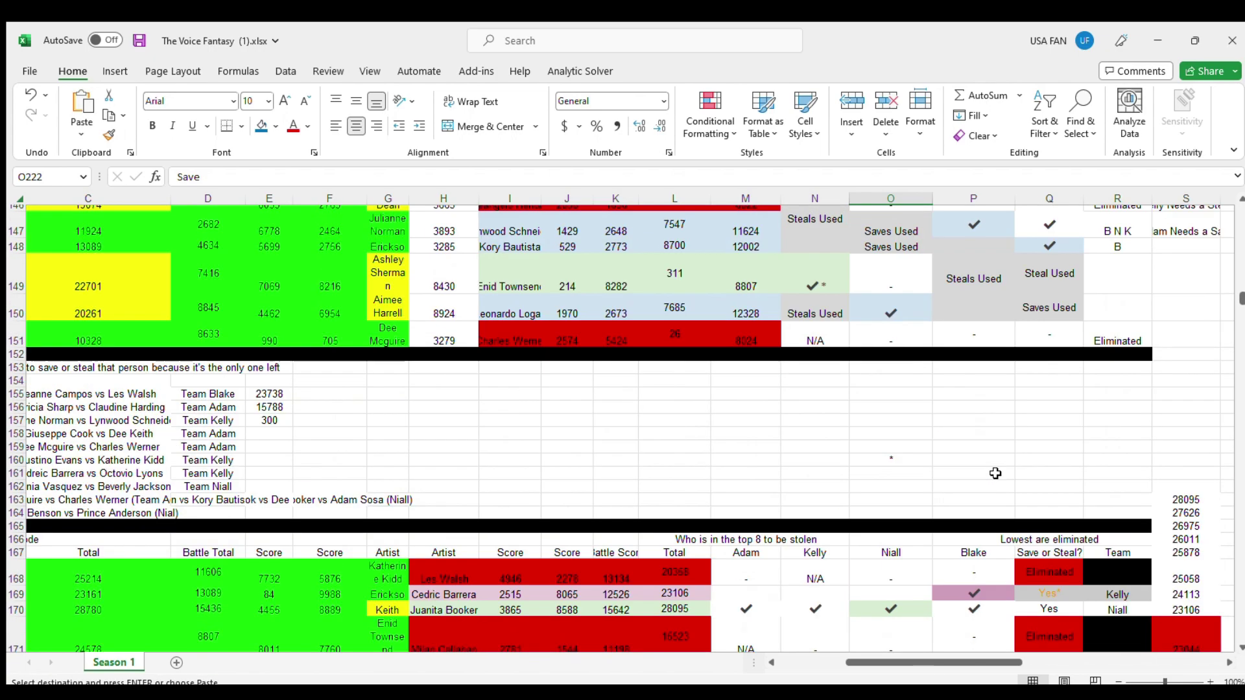
scroll(994, 474, "up", 16)
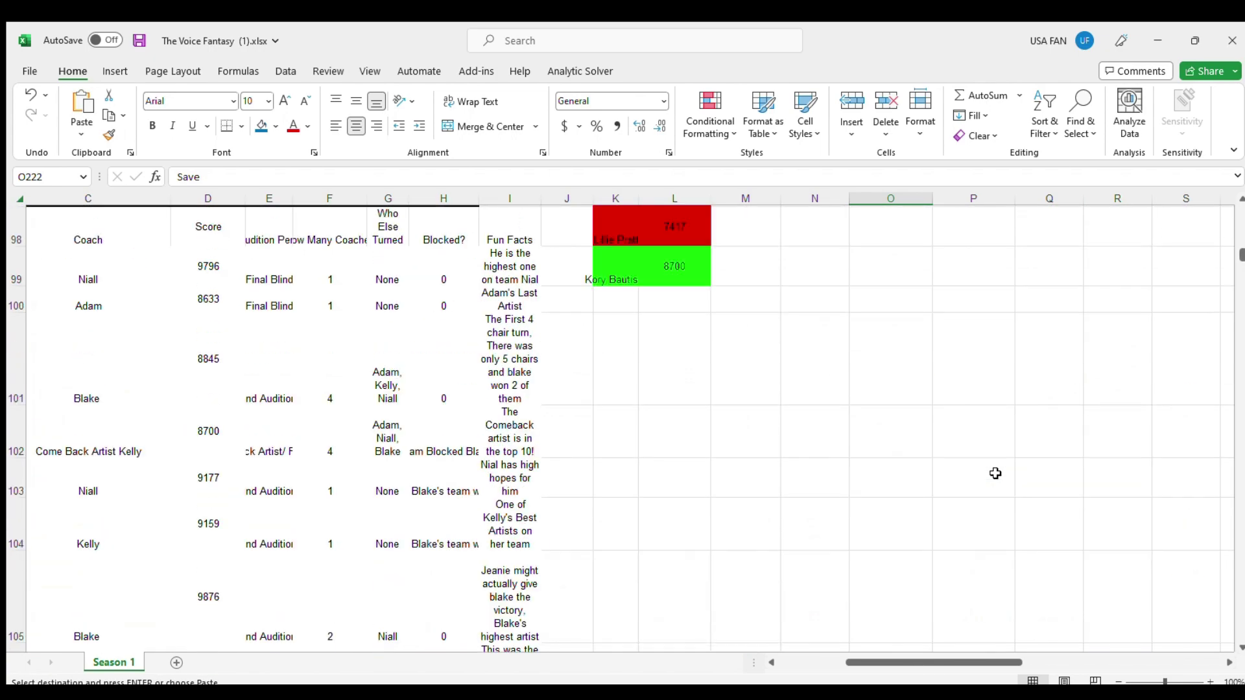
scroll(995, 474, "up", 20)
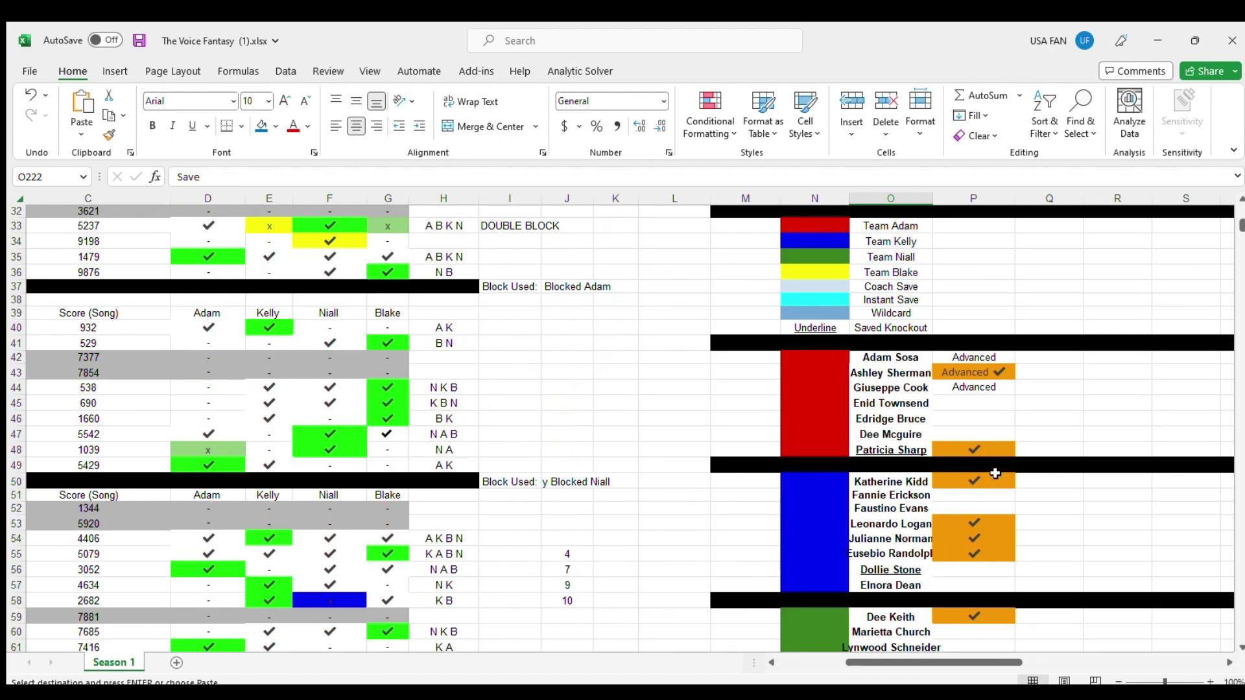
scroll(995, 474, "up", 5)
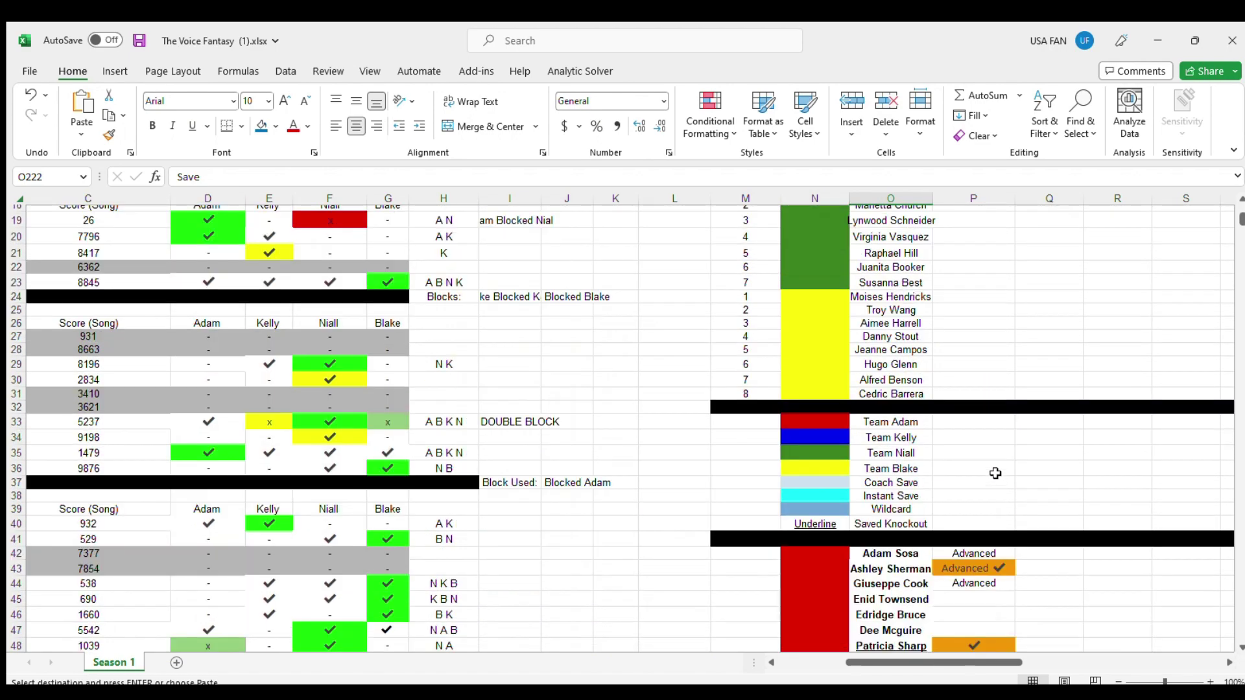
scroll(995, 474, "down", 1)
left_click(961, 551)
key("ctrl+v")
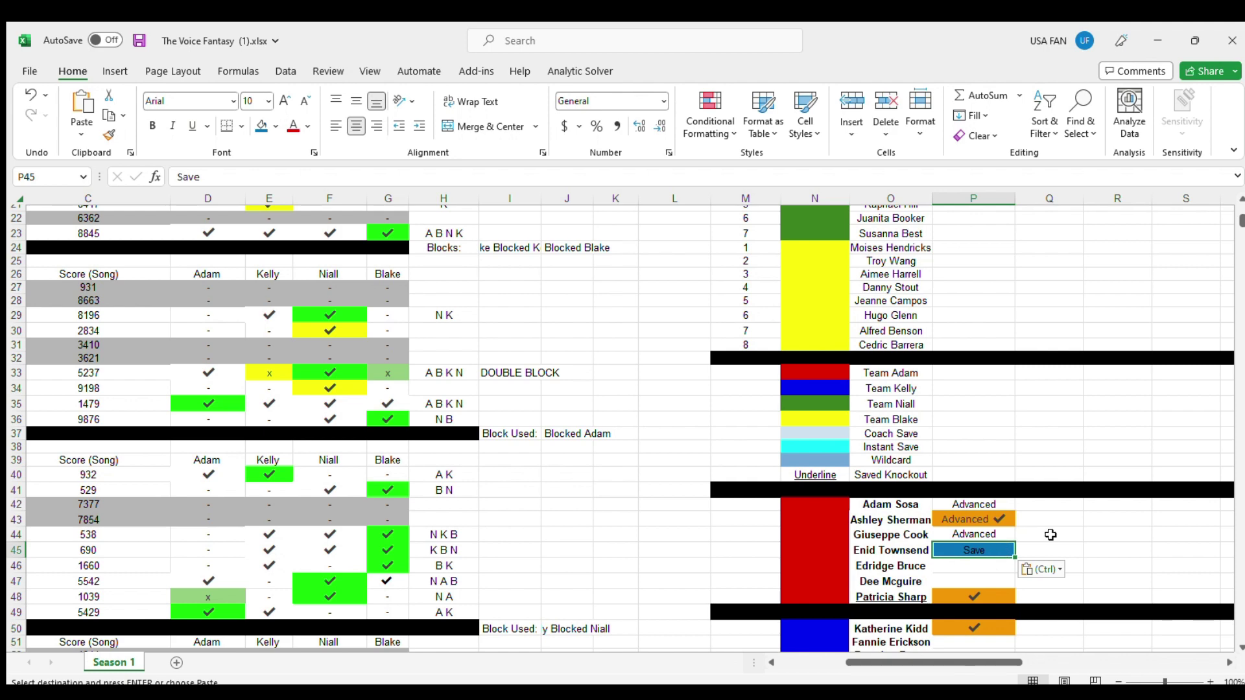
left_click(1050, 536)
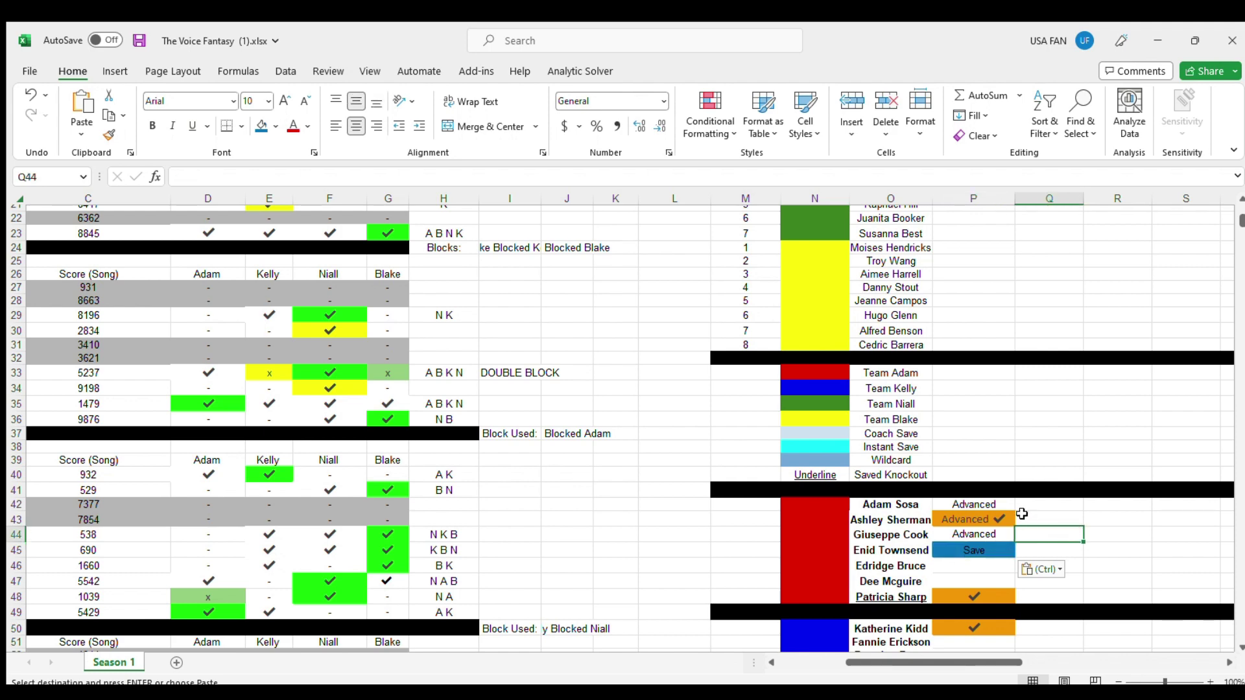
Step: Copy the blue "Save" result from P45 into P5 of the LP column for the fourth Team Adam artist
scroll(1022, 514, "up", 7)
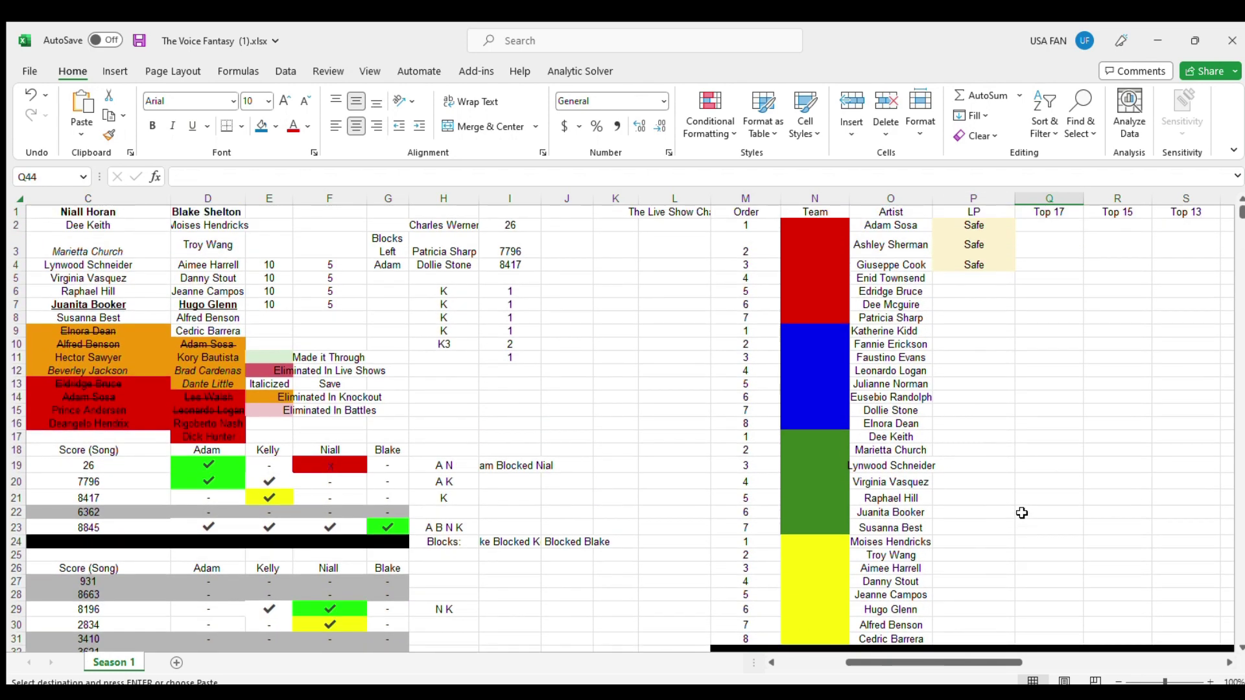
scroll(971, 306, "down", 7)
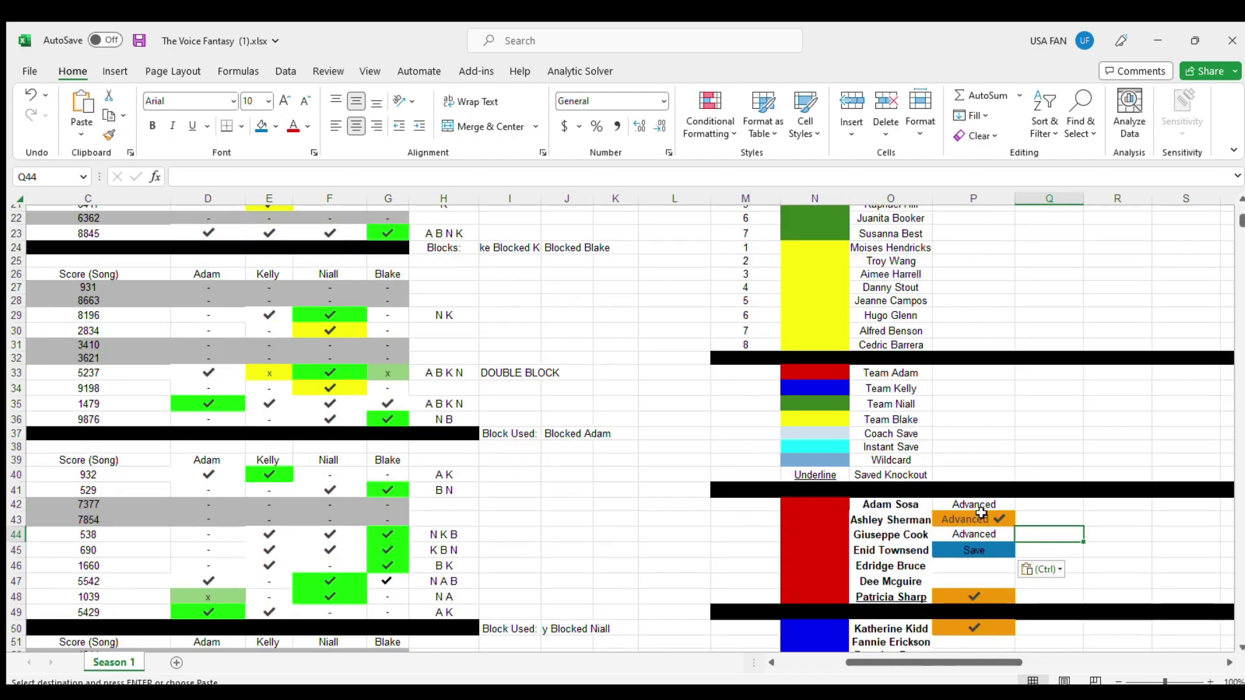
left_click(977, 550)
scroll(999, 324, "up", 6)
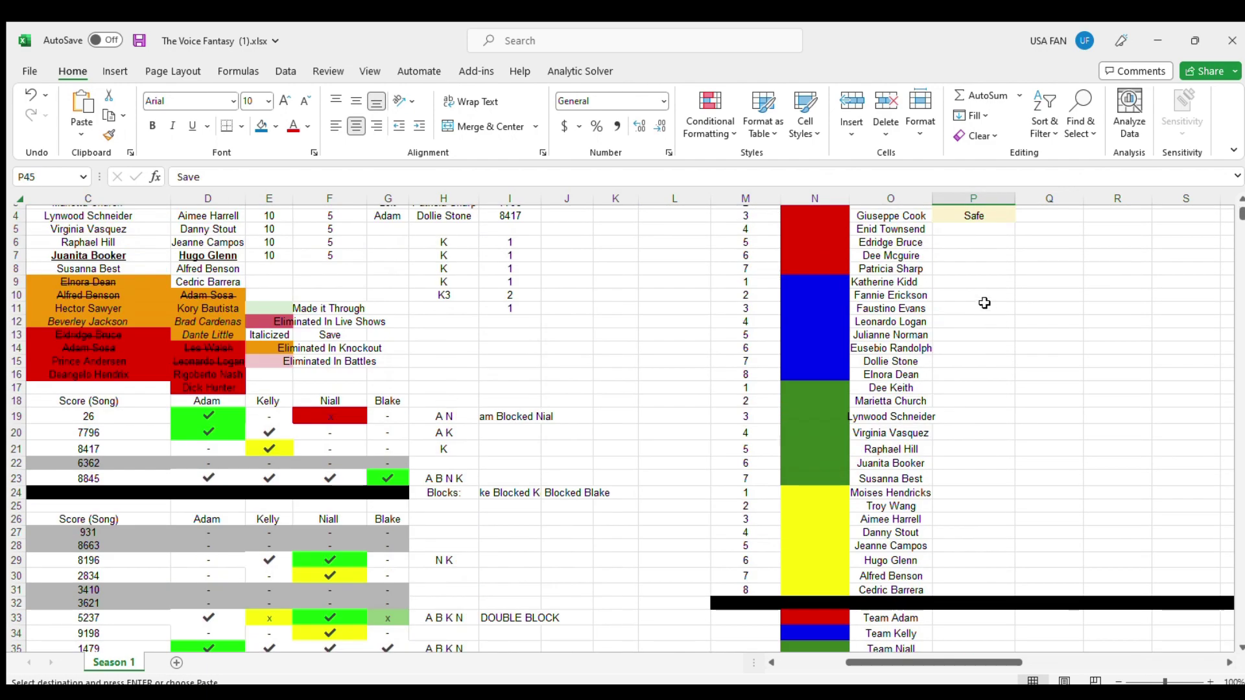
left_click(953, 229)
key("ctrl+v")
scroll(954, 304, "down", 7)
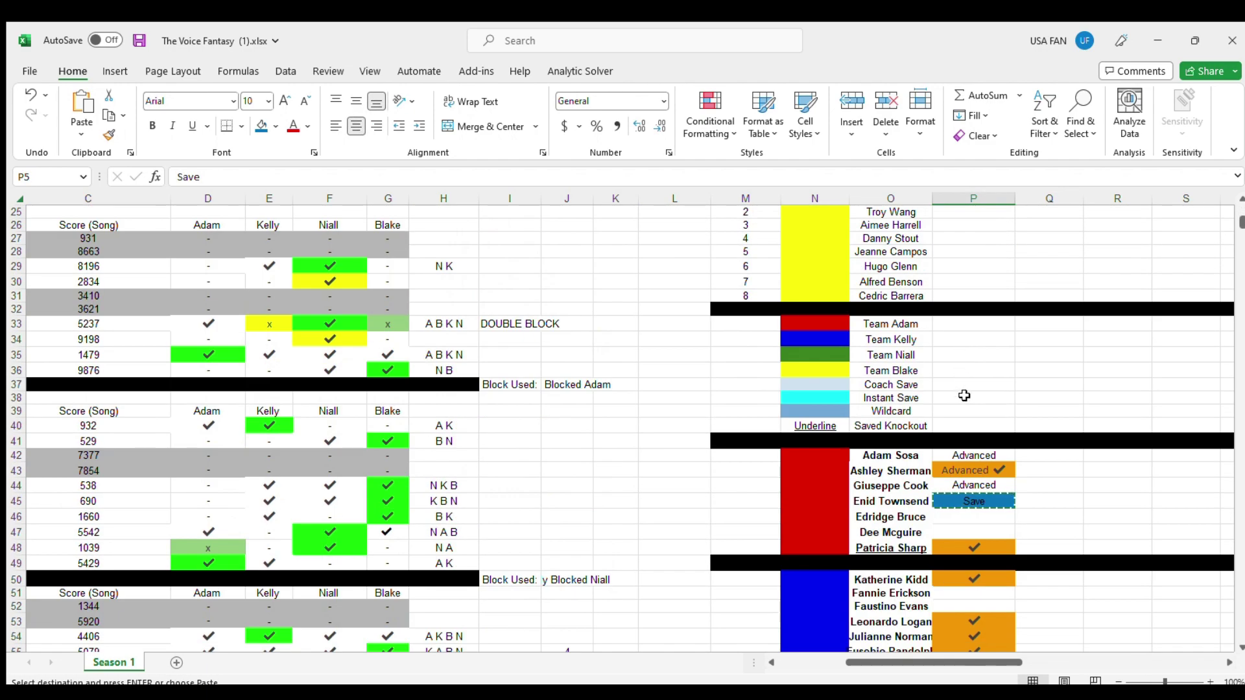
Step: Enter "Eliminated" in P46 and P47 beside the fifth and sixth Team Adam artists, centring the text
left_click(973, 516)
type("E")
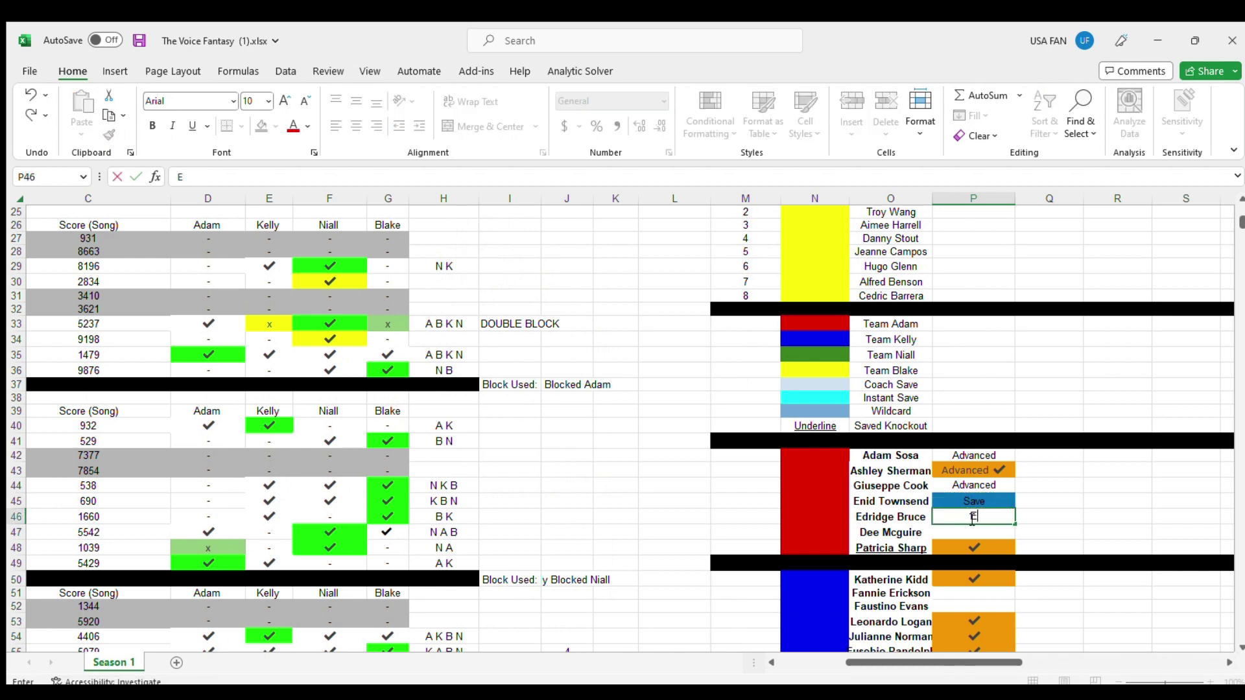
type("liminated")
key("Return")
type("Elimin")
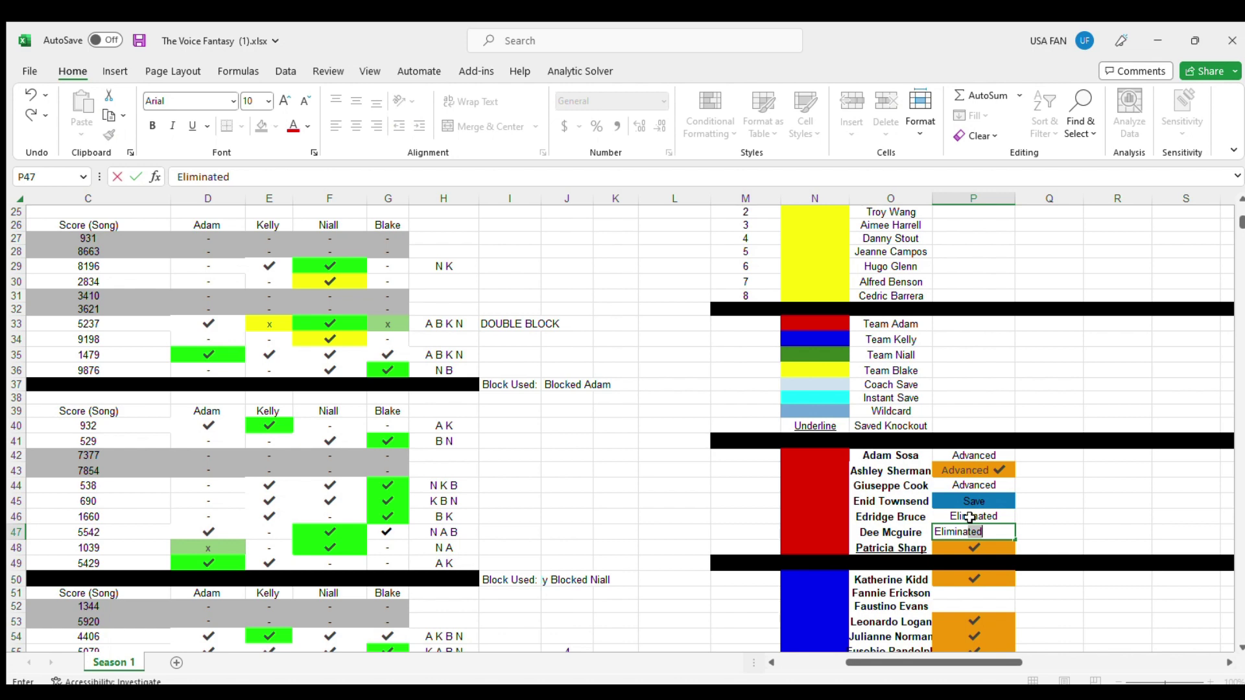
key("Return")
left_click(995, 526)
left_click(353, 127)
Step: Insert "Eliminated" before the check mark in P48 beside the last Team Adam artist
left_click(970, 517)
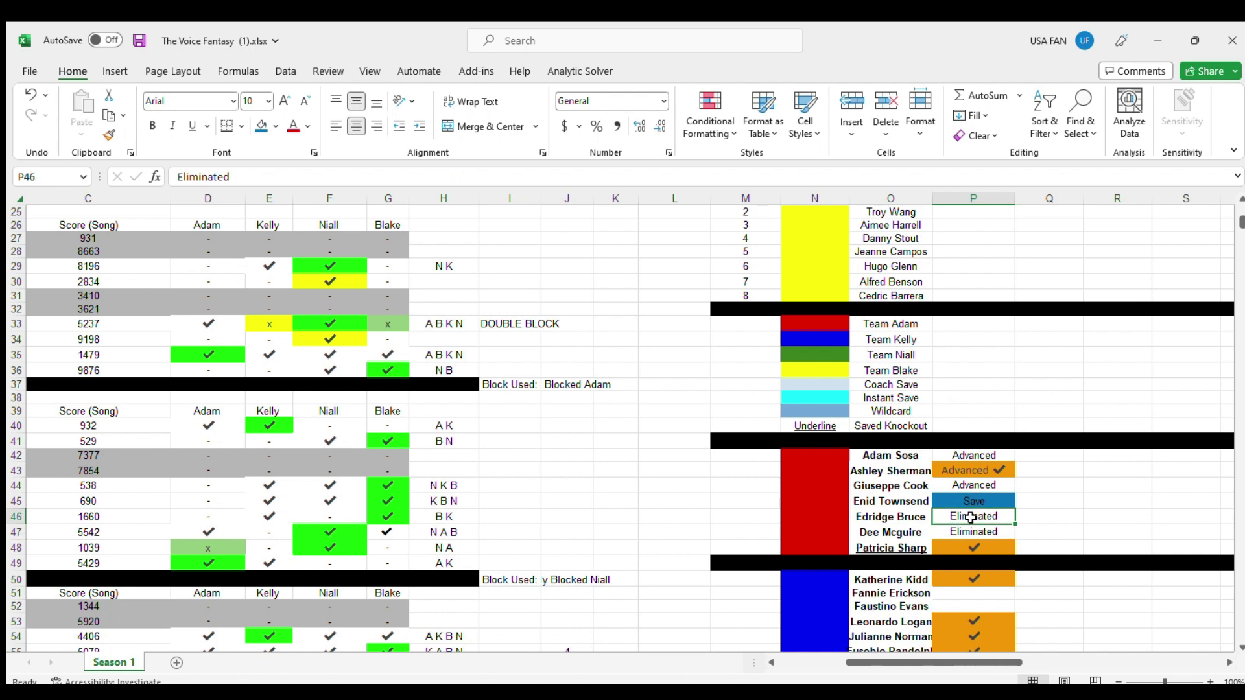
left_click(971, 548)
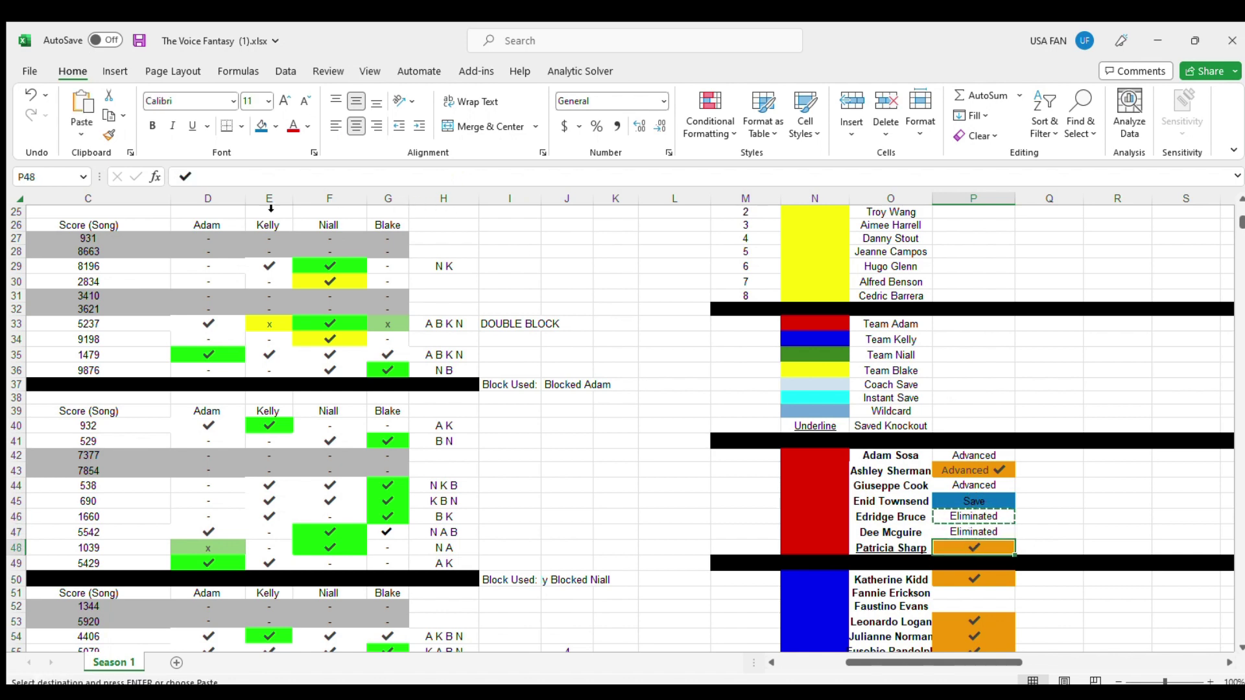
left_click(180, 177)
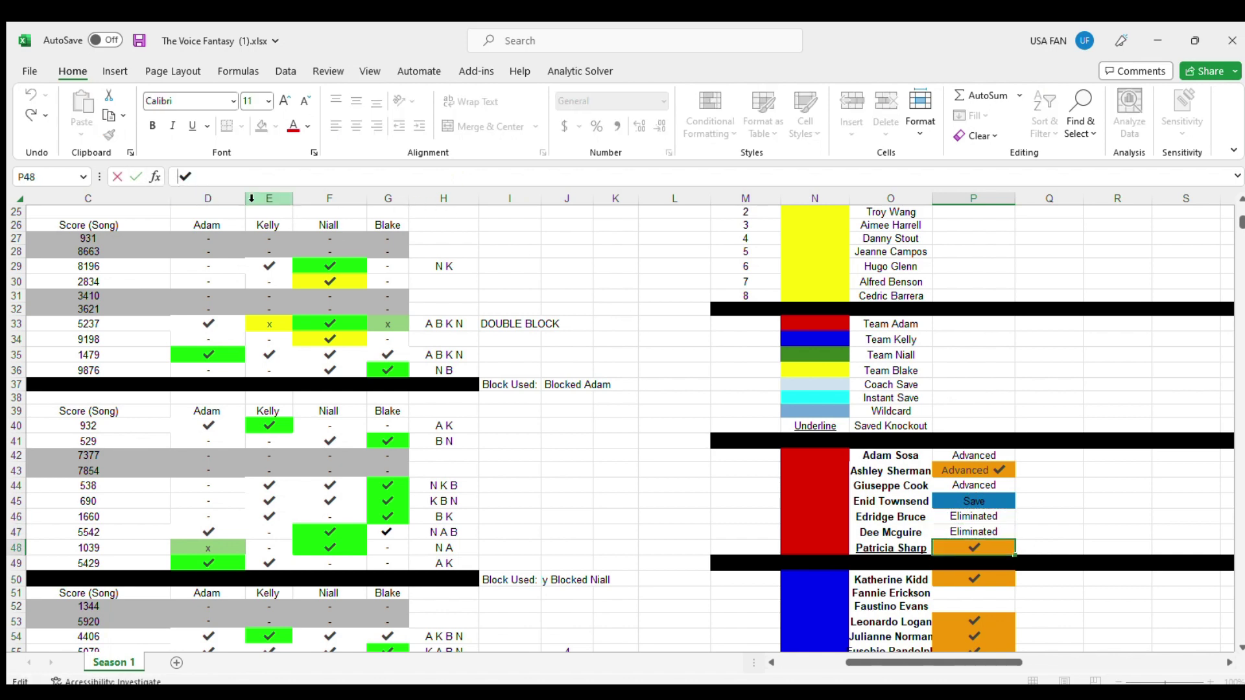
left_click(1053, 526)
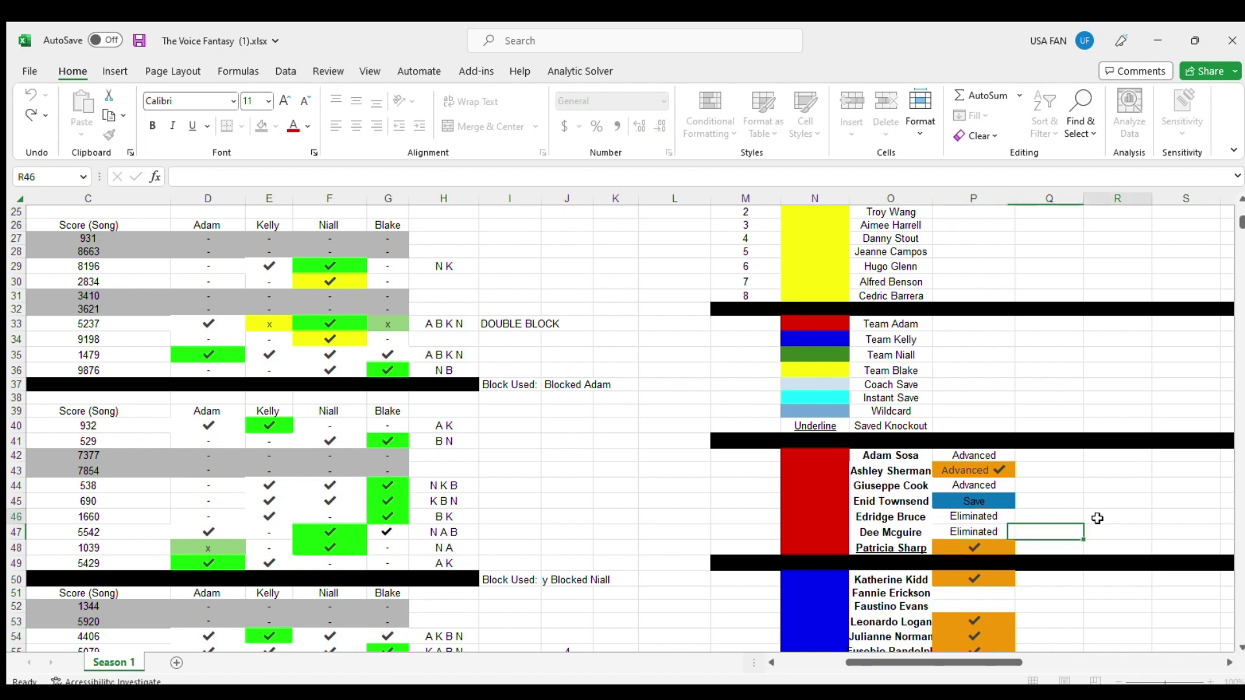
left_click(998, 548)
left_click(180, 177)
type("E")
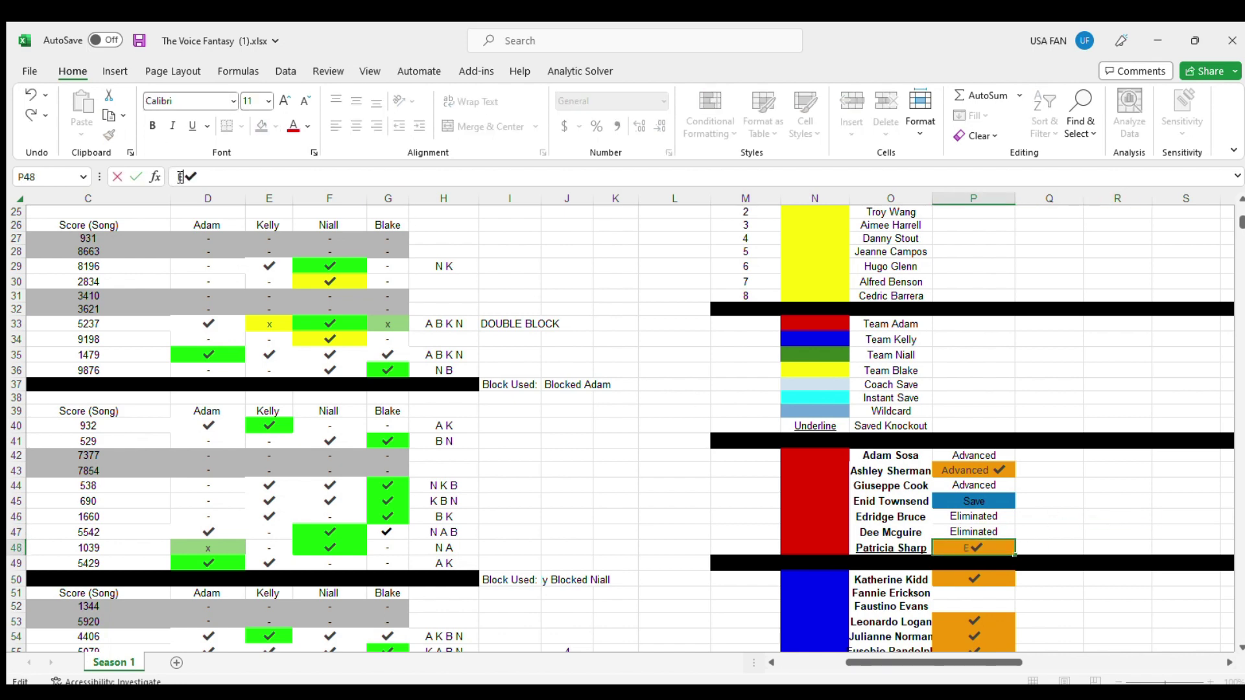
type("limin")
type("ated")
key("Return")
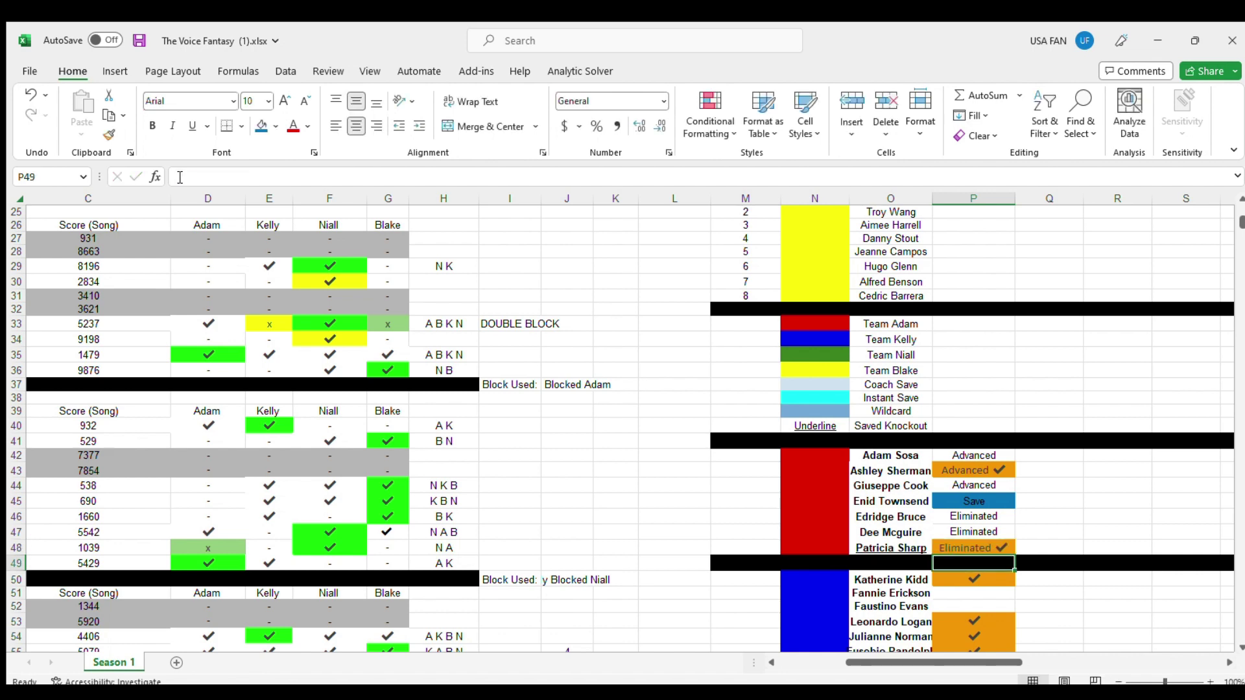
Step: Fill the three "Eliminated" cells P46:P48 with red
left_click_drag(946, 514, 948, 548)
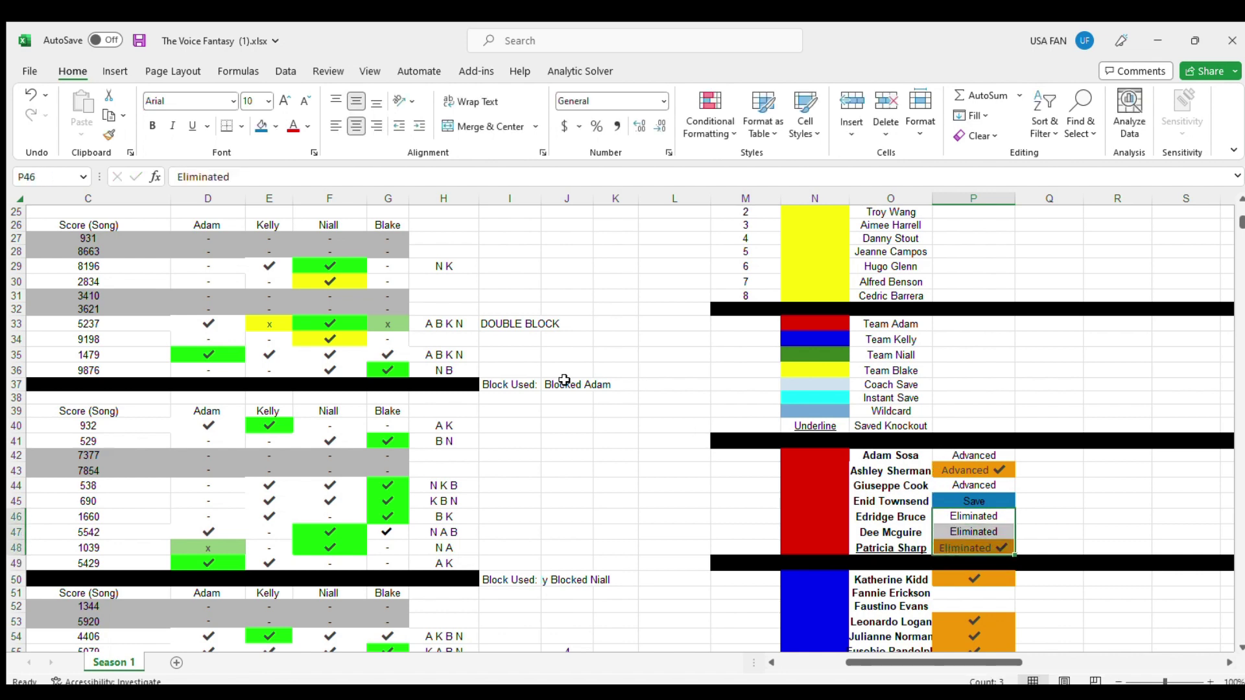
left_click(274, 129)
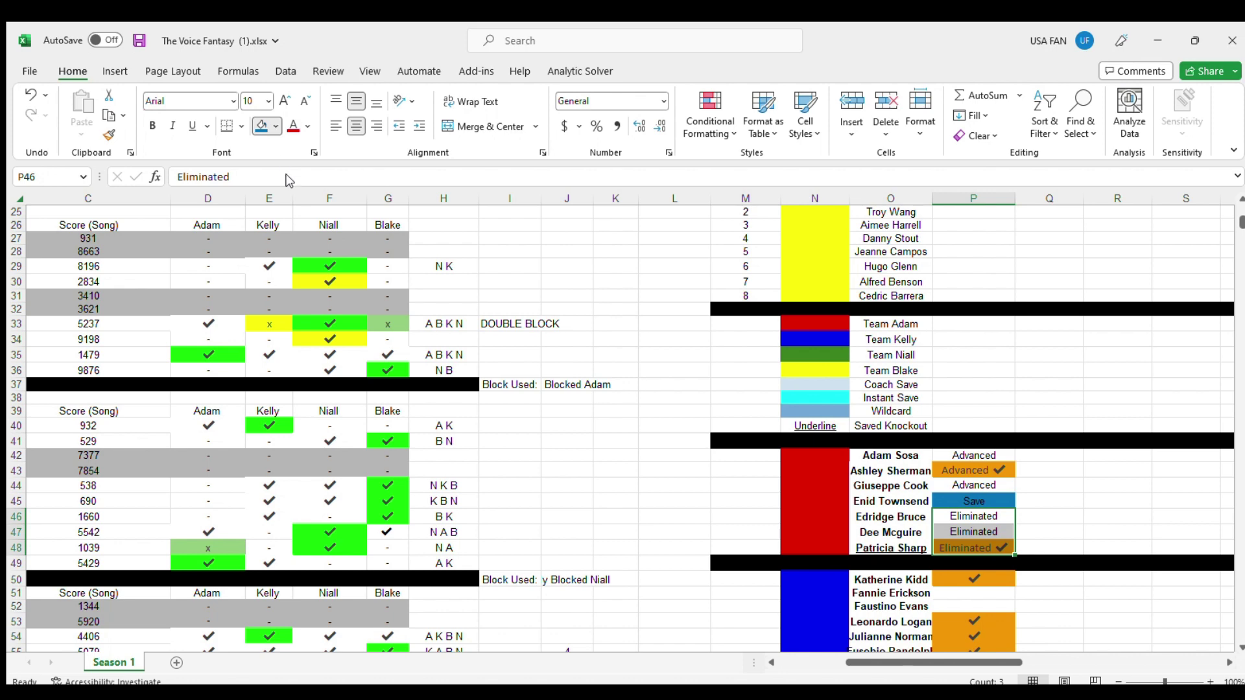
left_click(277, 273)
left_click(578, 384)
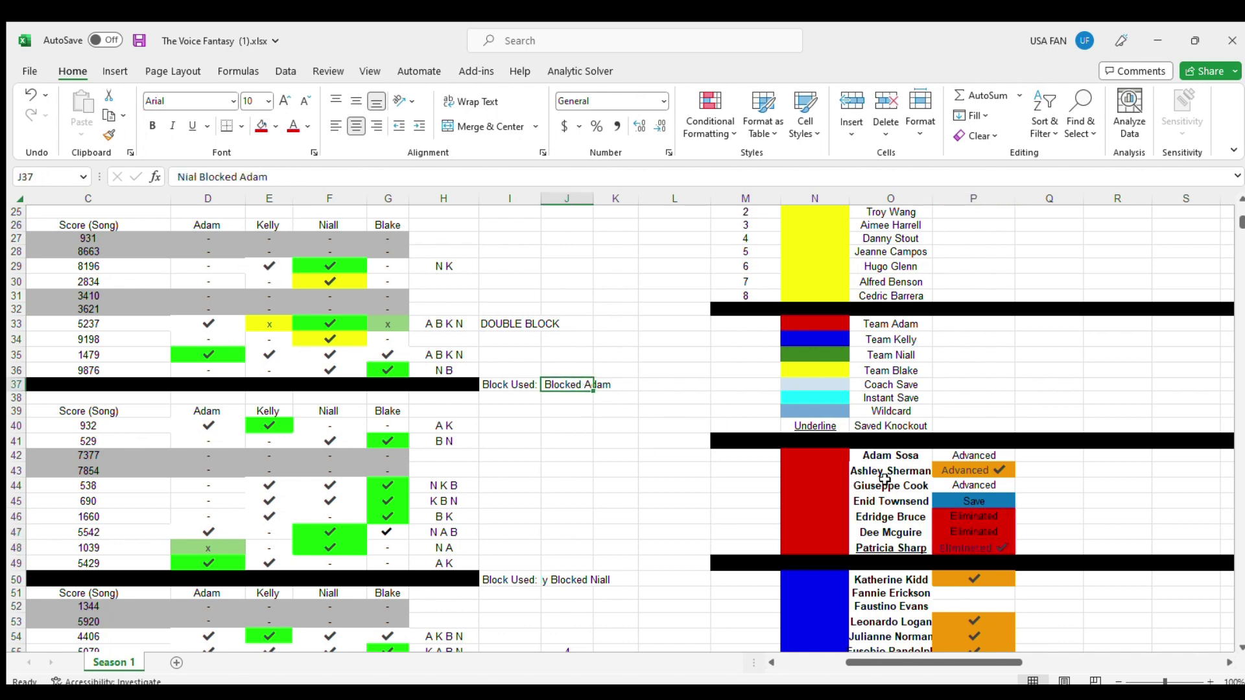
Step: Enter "Eliminated" in O218 of the Result column for the second Adam Levine row in the playoff table
left_click_drag(1036, 561, 738, 511)
scroll(337, 436, "up", 8)
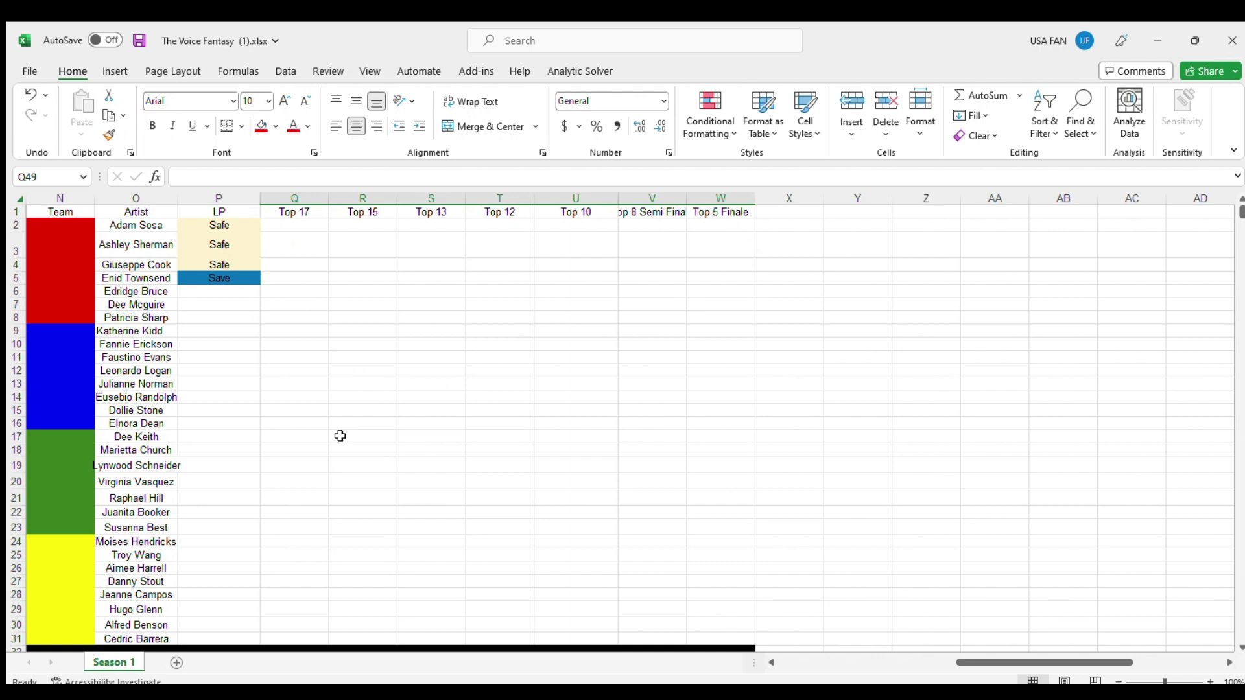
scroll(340, 436, "down", 20)
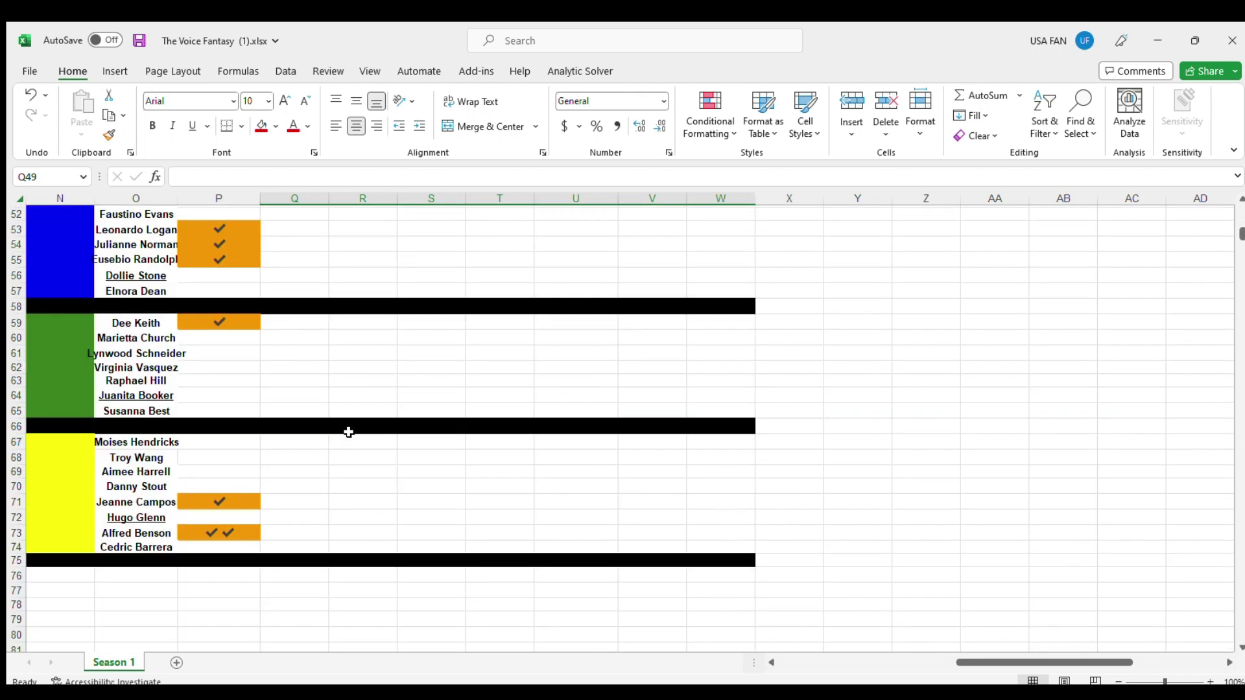
scroll(348, 432, "down", 8)
left_click_drag(956, 667, 781, 665)
scroll(763, 469, "down", 5)
scroll(763, 469, "down", 20)
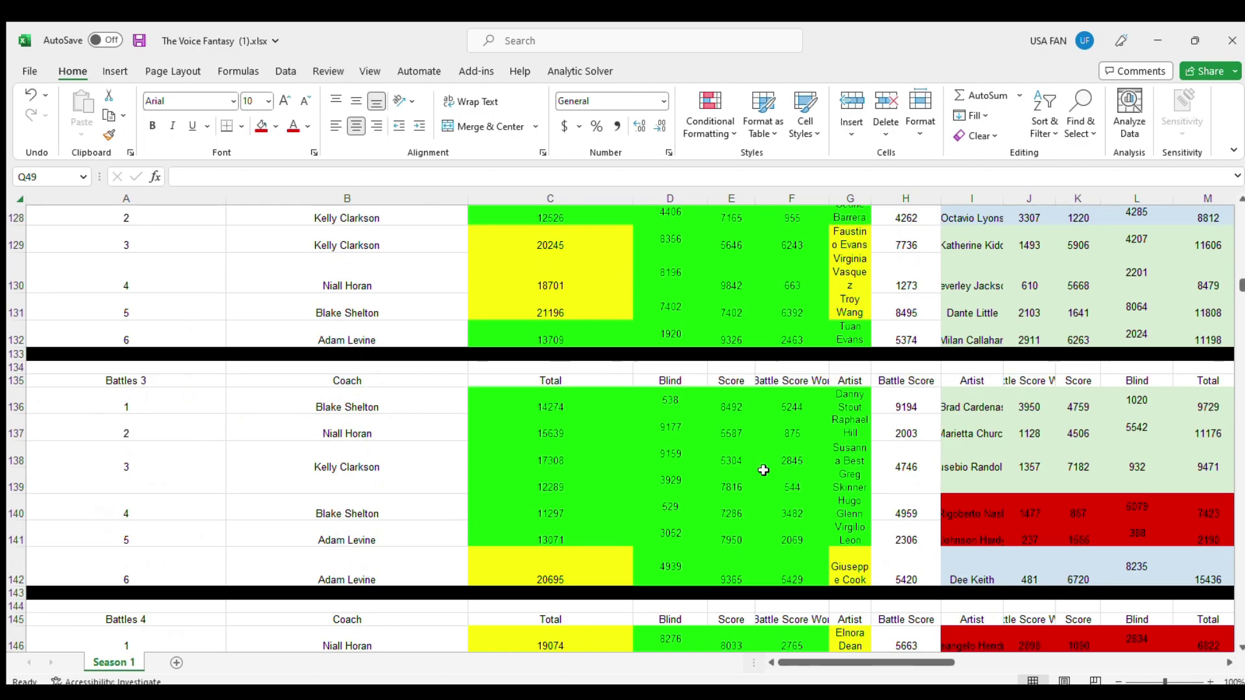
scroll(763, 469, "down", 12)
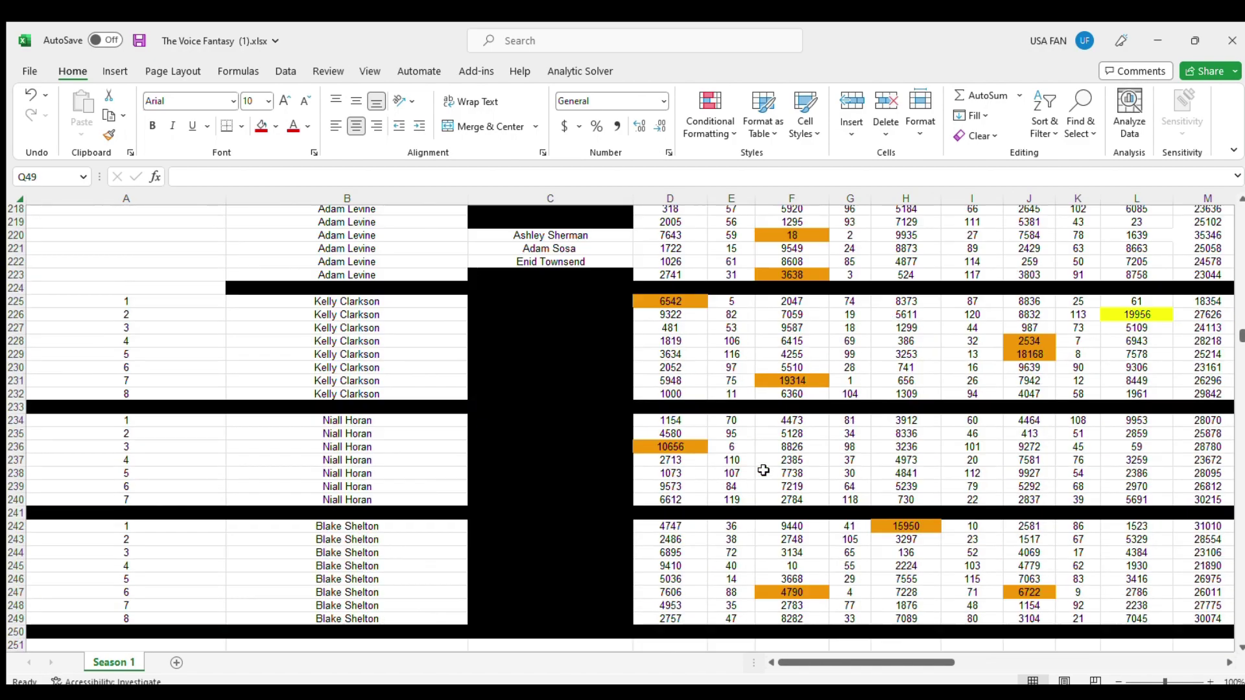
scroll(763, 469, "up", 4)
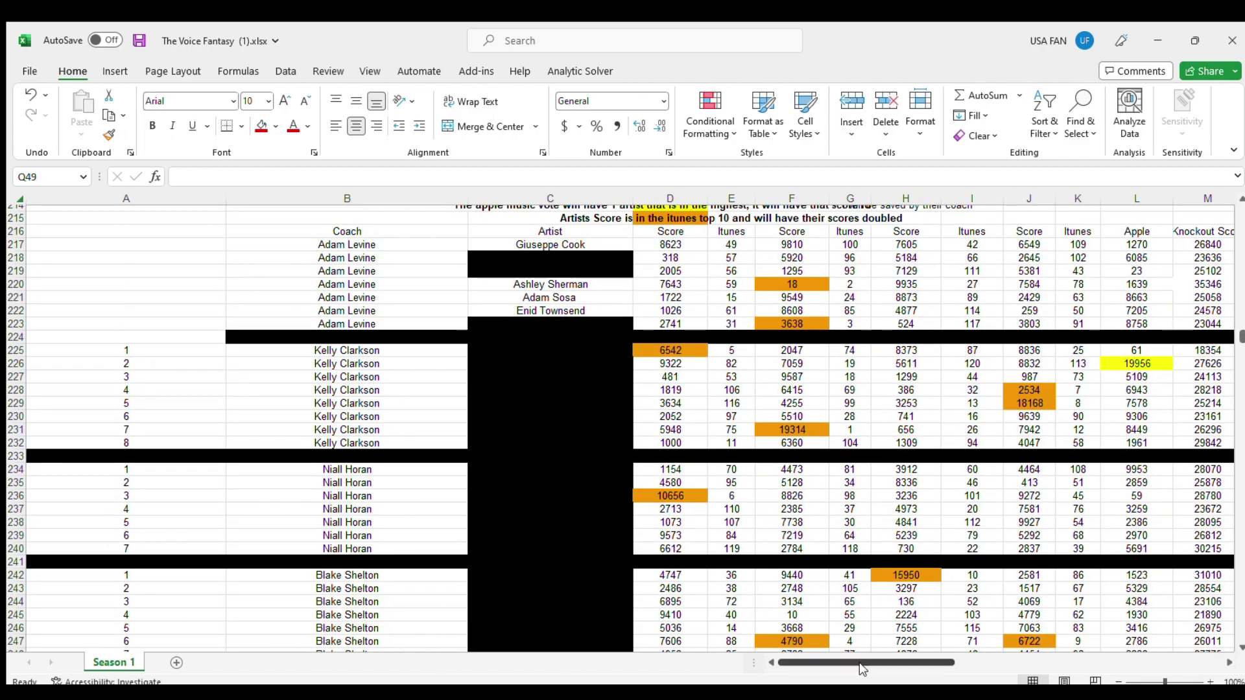
left_click_drag(858, 662, 901, 662)
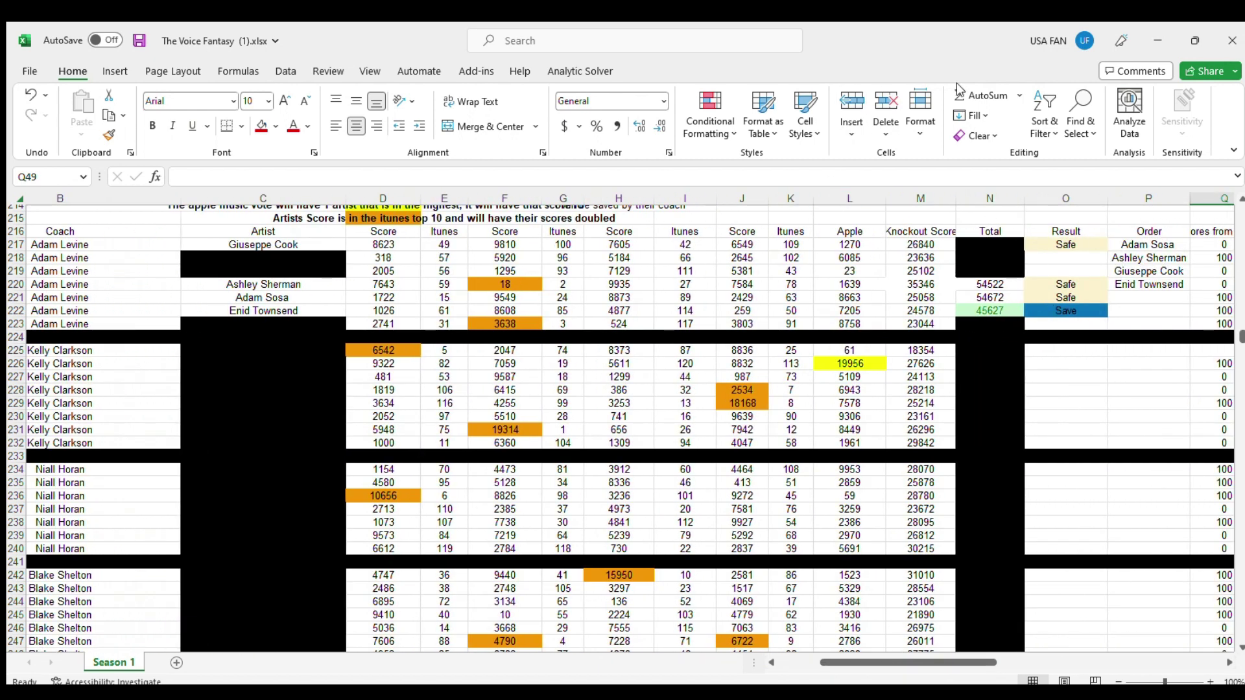
left_click(1063, 259)
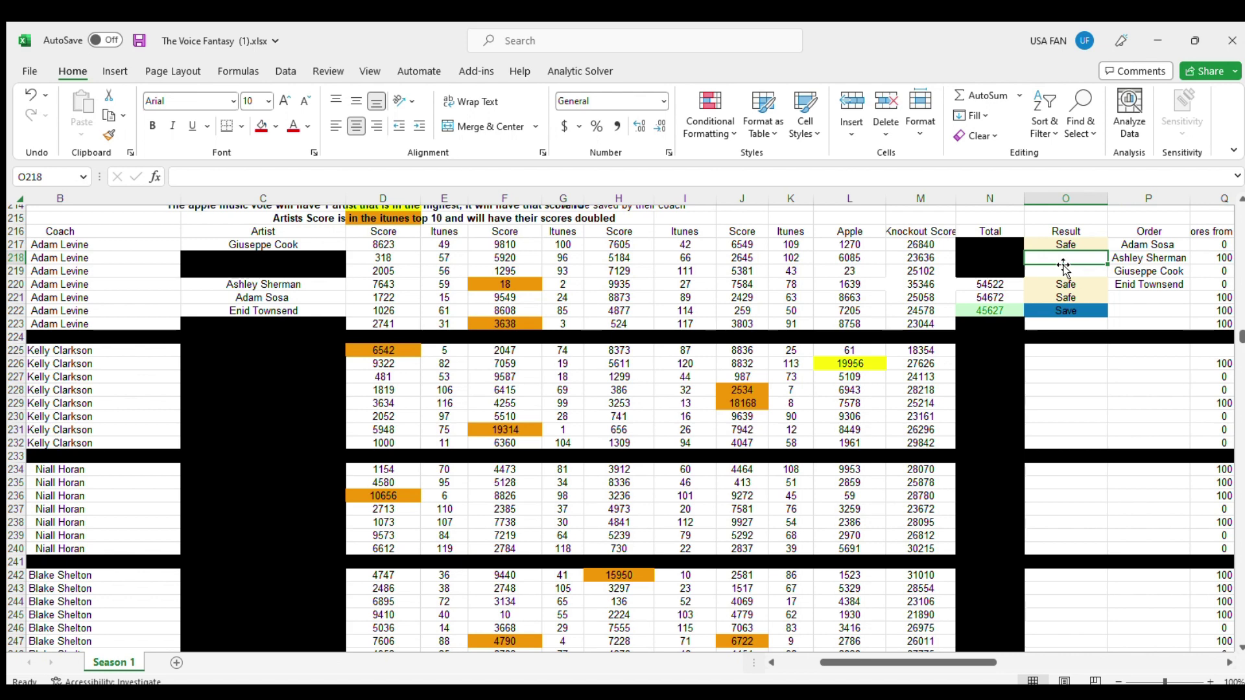
type("Eliminated")
key("Return")
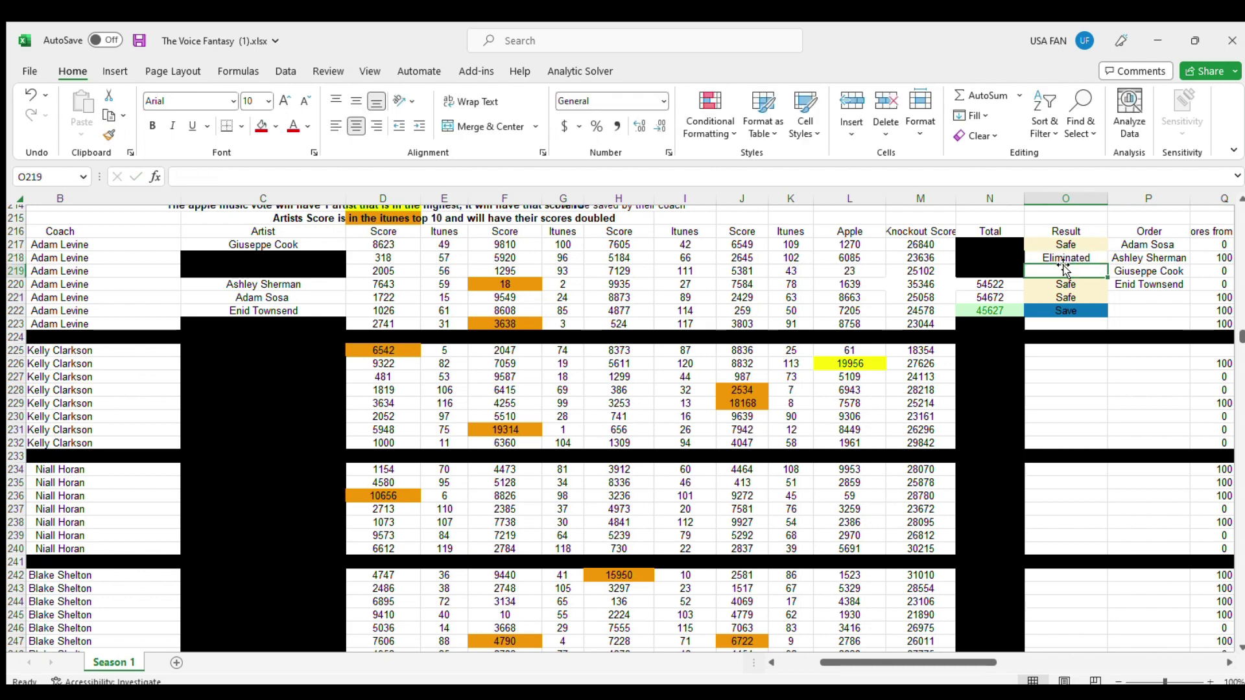
Step: Copy the "Eliminated" result from O218 into O219 and O223
left_click(1054, 257)
key("ctrl+c")
left_click(1054, 271)
key("ctrl+v")
left_click(1058, 323)
key("ctrl+v")
Step: Fill the eliminated Adam Levine rows C218:O219 and C223:O223 with red, uncovering their artist names and totals
left_click(1002, 254)
left_click_drag(1002, 255, 246, 266)
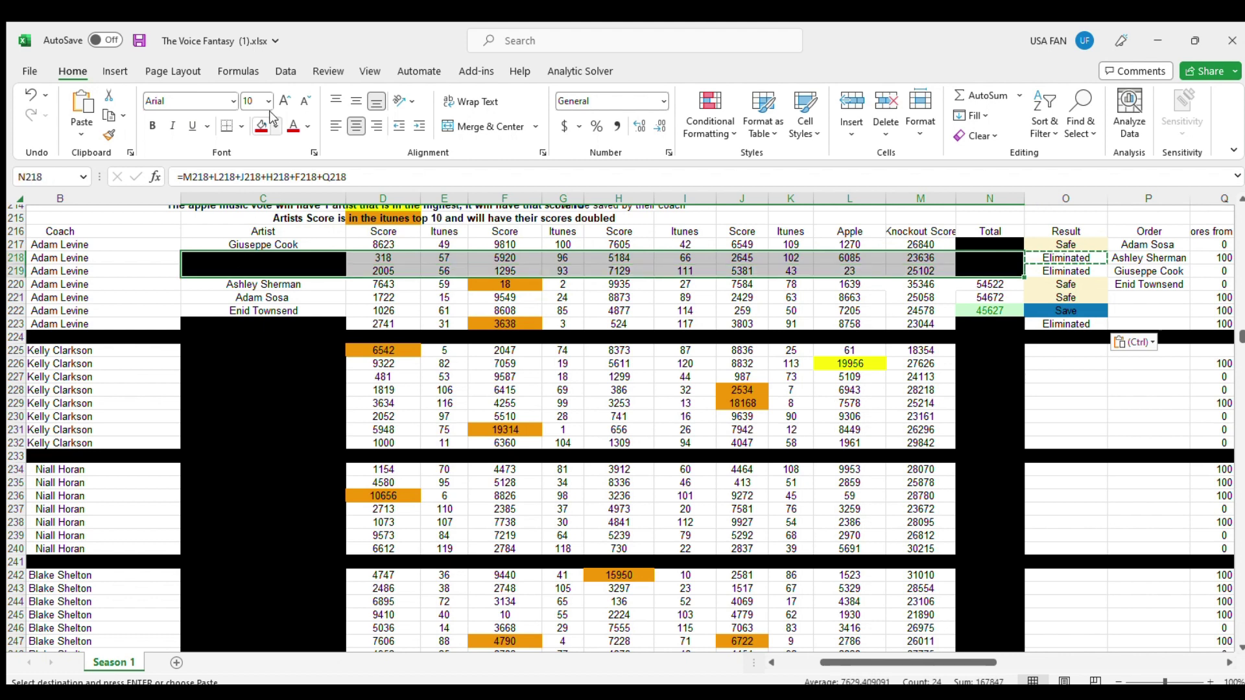
left_click(261, 126)
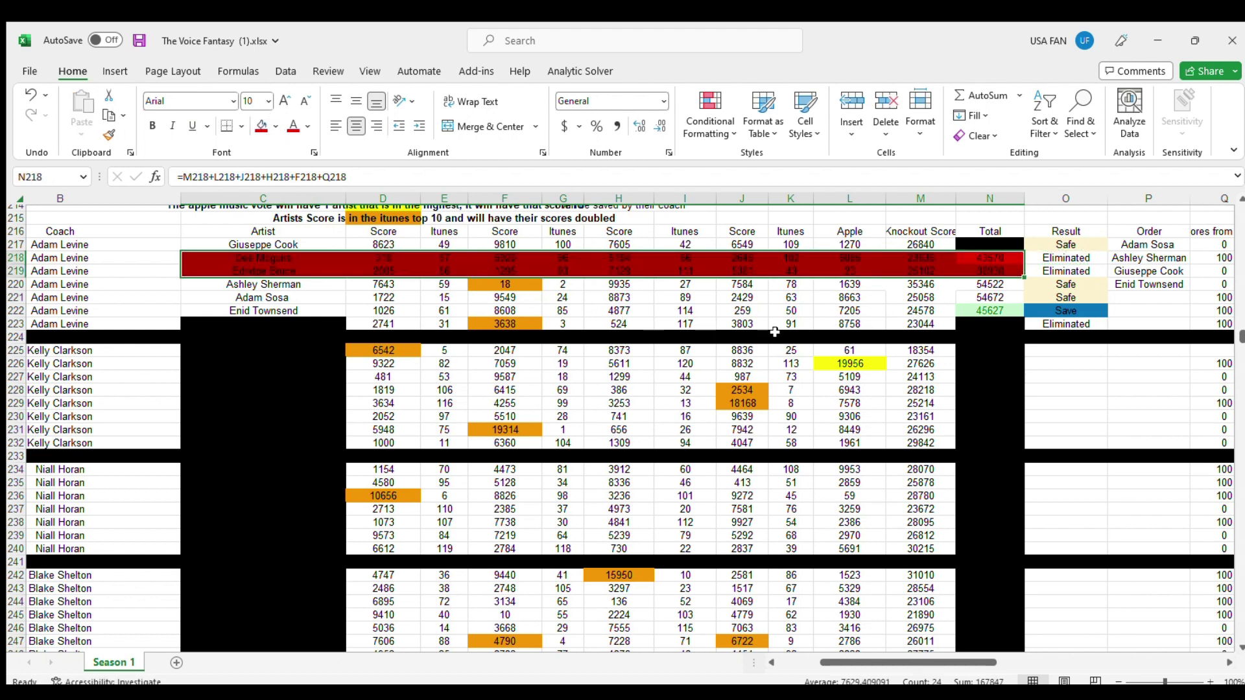
left_click_drag(1049, 326, 290, 316)
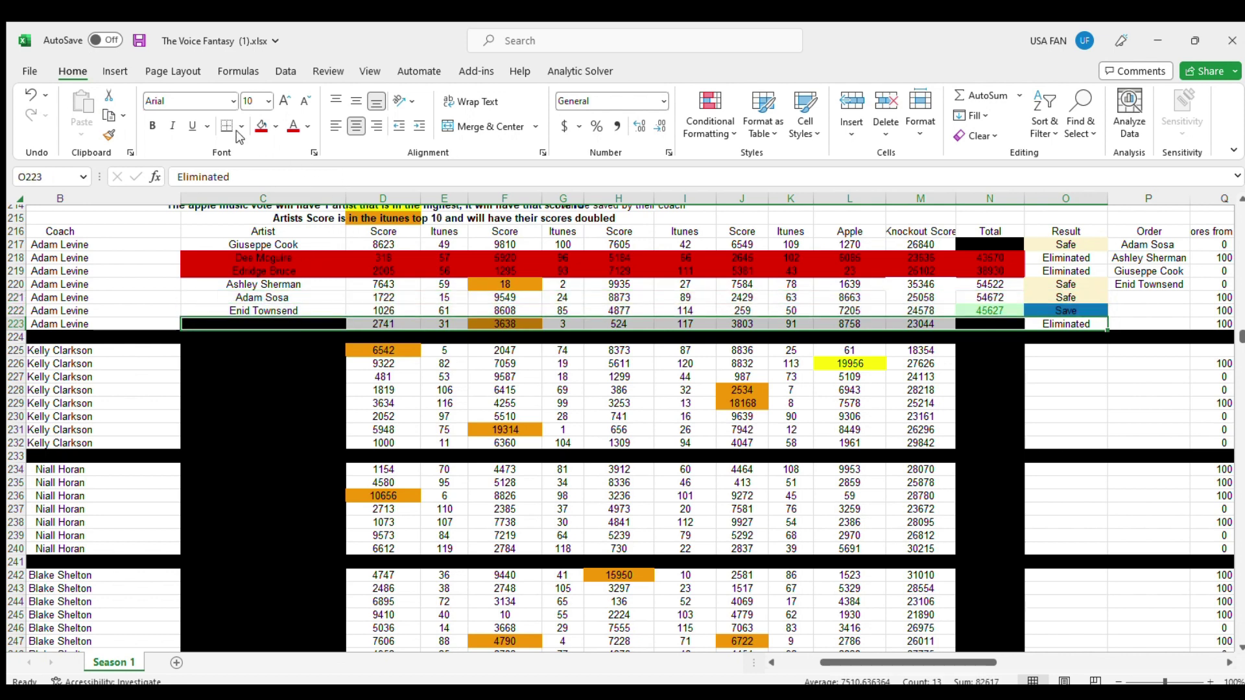
left_click(261, 125)
left_click_drag(1042, 260, 1037, 271)
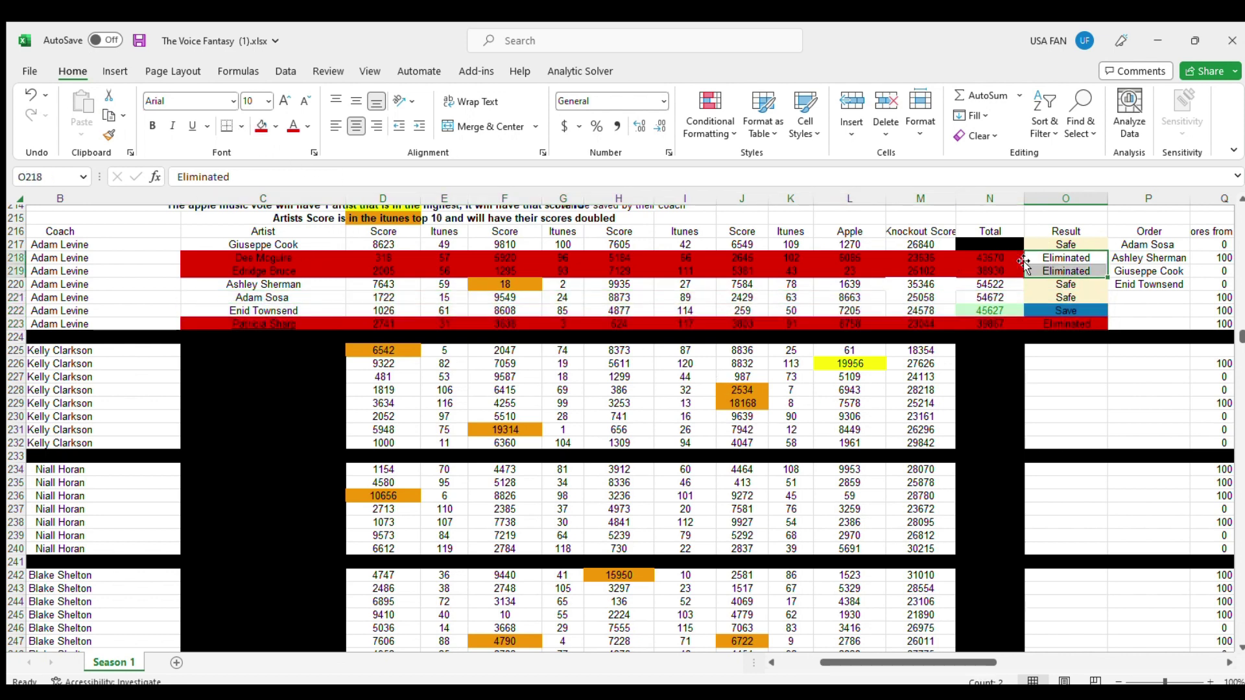
left_click(261, 126)
left_click(853, 444)
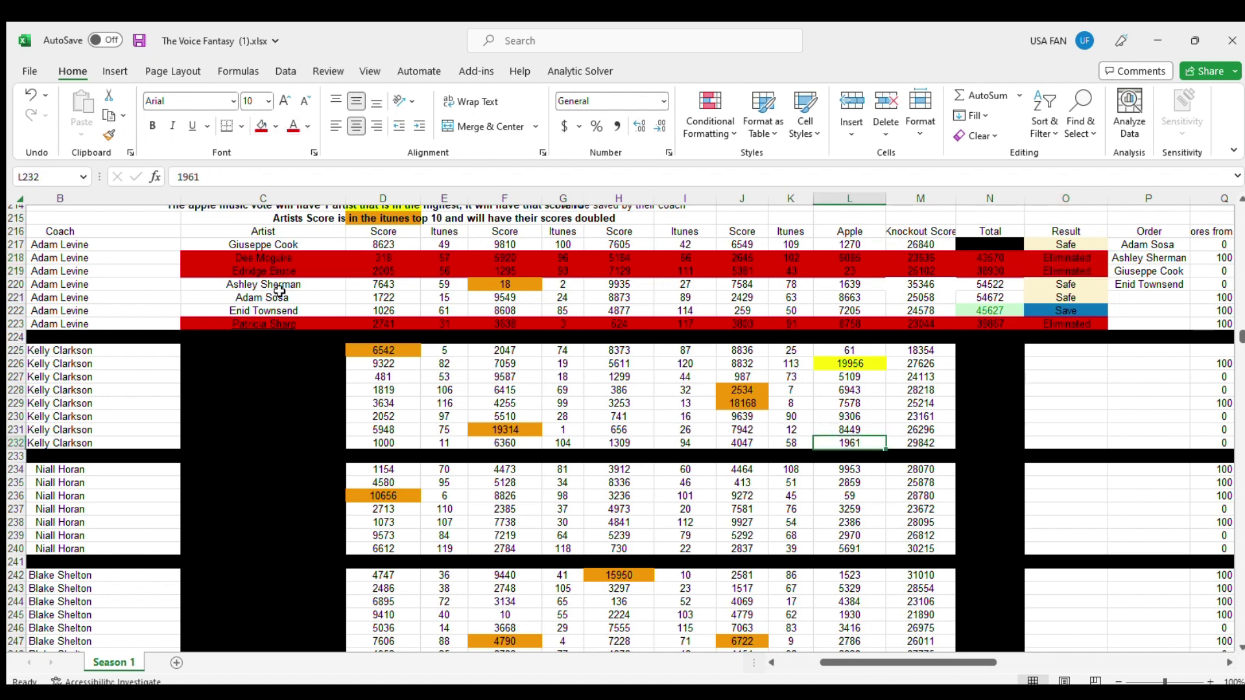
left_click(293, 323)
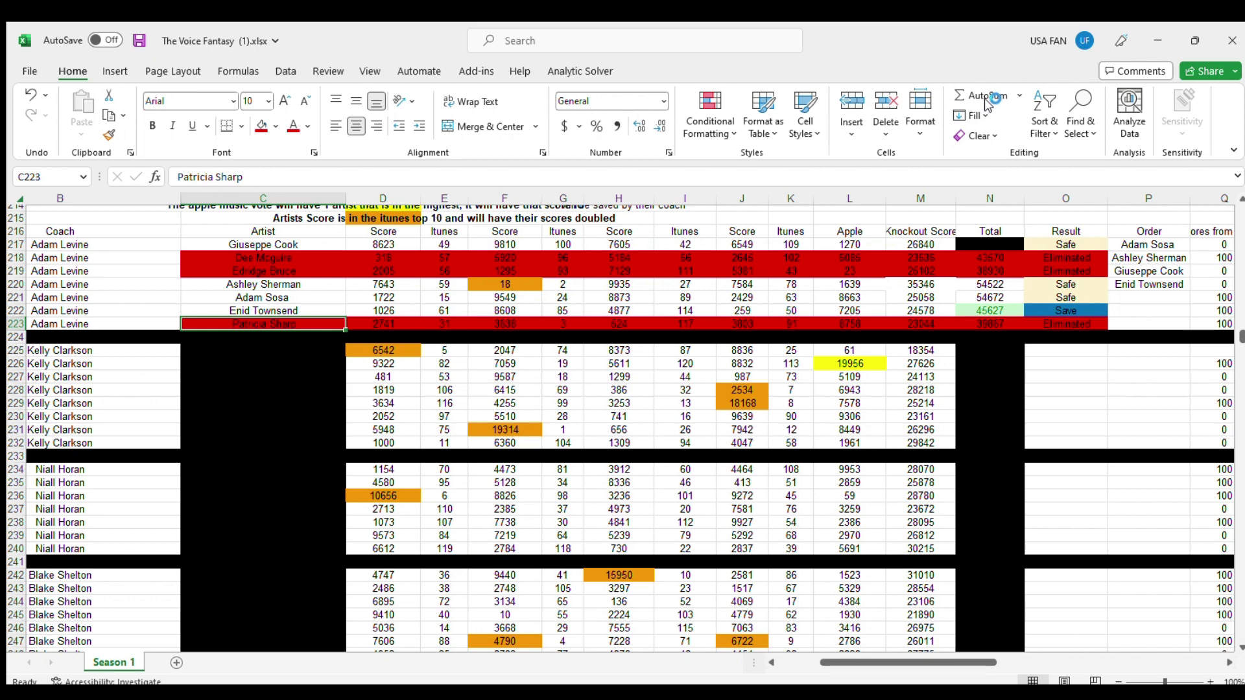
Step: Apply a top 1 conditional formatting rule with green fill and dark green text to the Kelly Clarkson totals N225:N232
left_click_drag(990, 350, 990, 442)
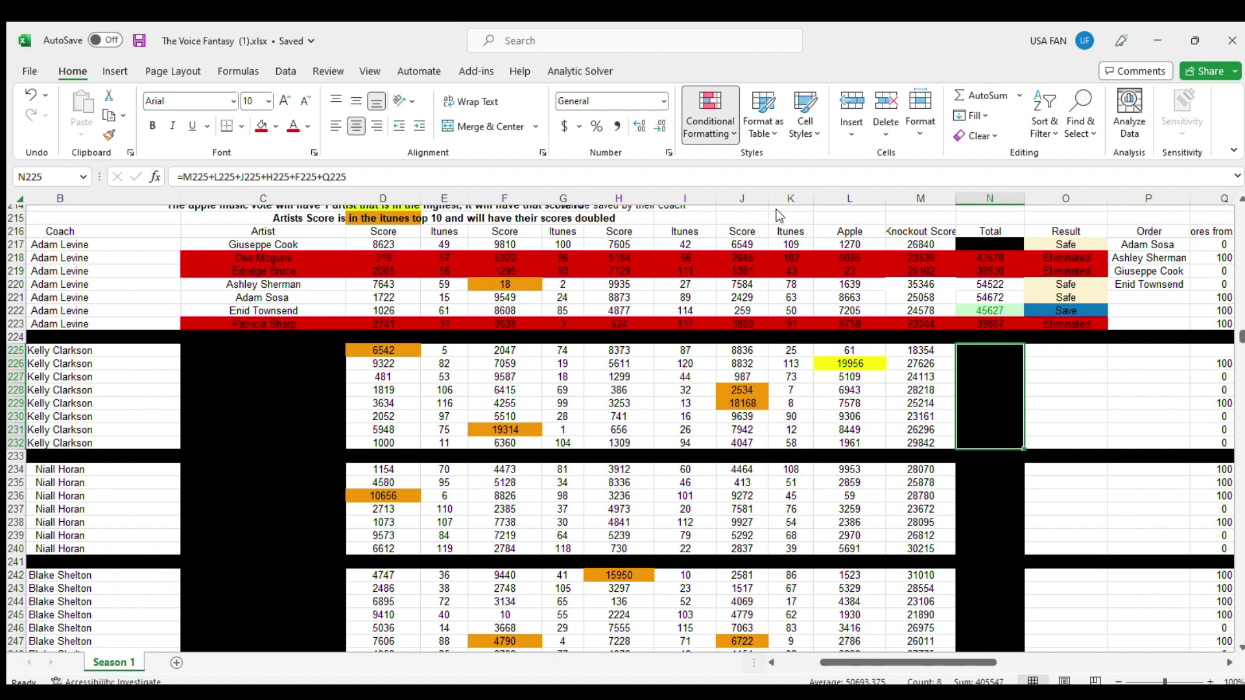
left_click_drag(128, 349, 132, 442)
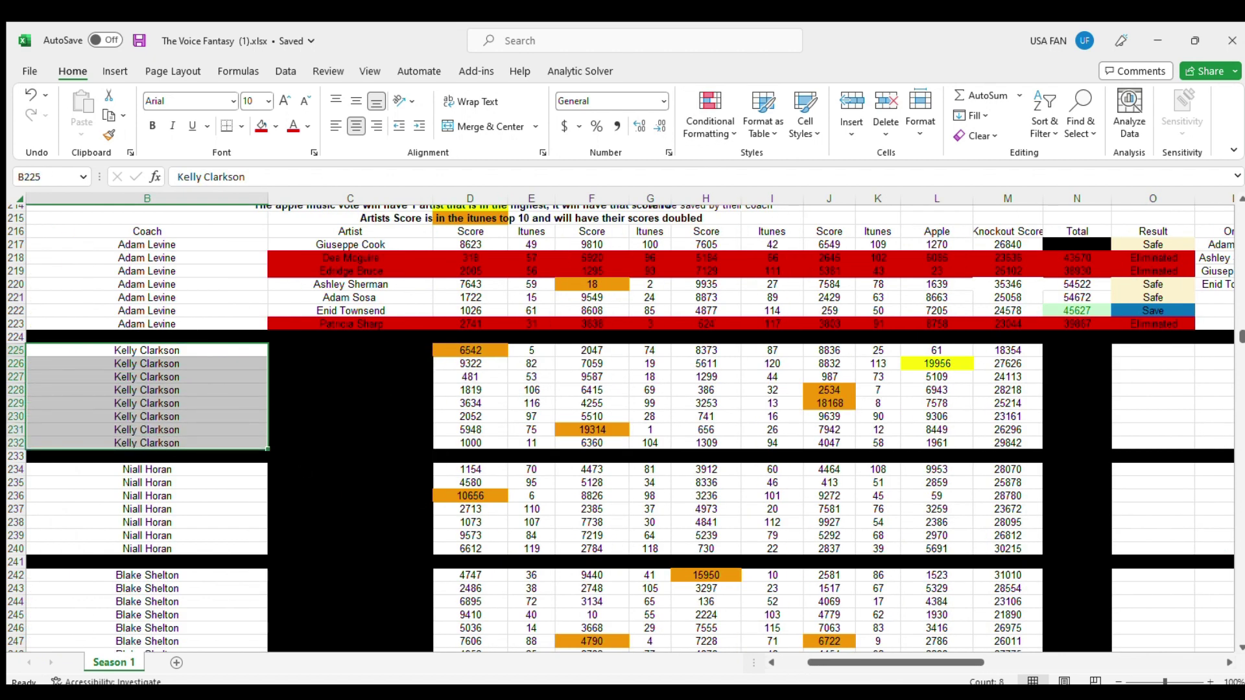
mouse_move(859, 663)
left_mouse_down()
mouse_move(879, 659)
mouse_move(859, 659)
left_mouse_up()
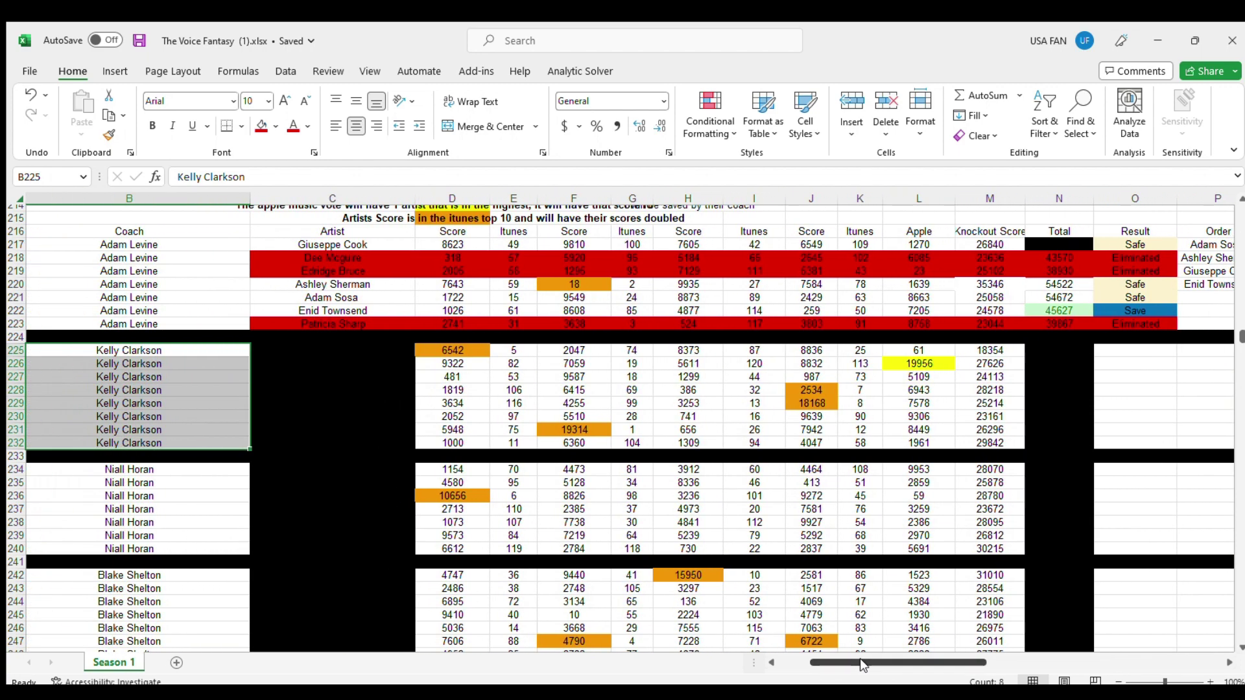
left_click_drag(1053, 344, 1053, 444)
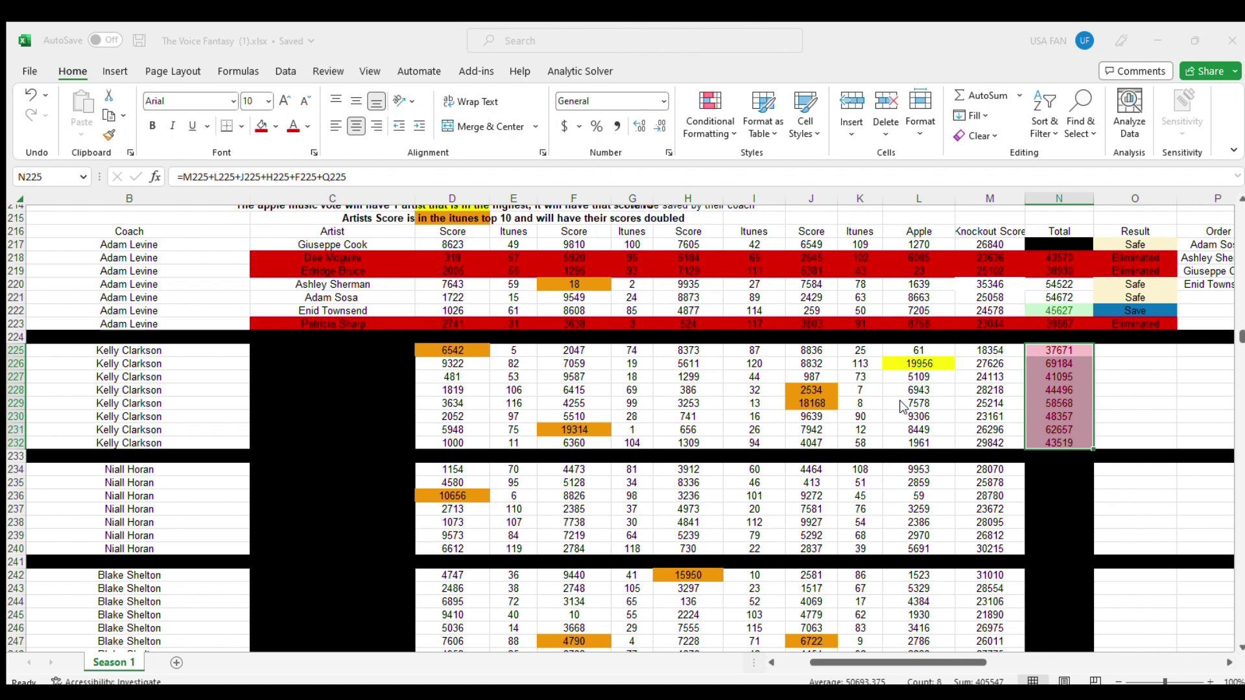
key("BackSpace")
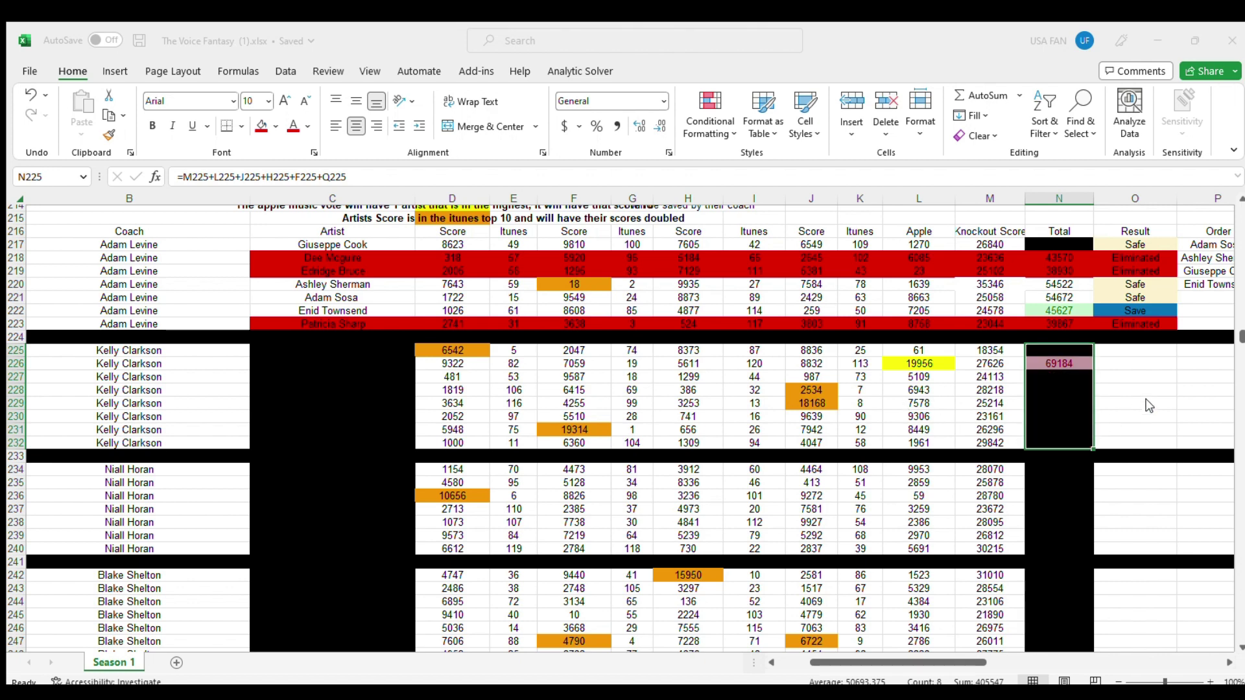
key("Down")
key("Down")
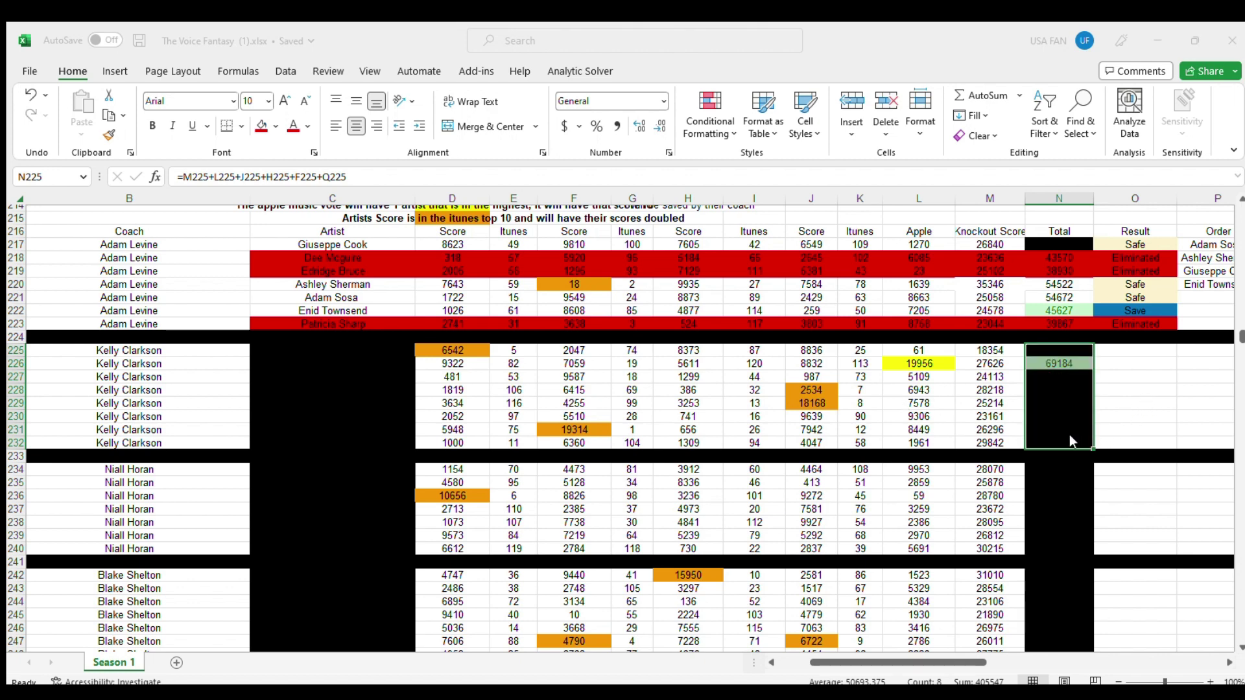
key("Return")
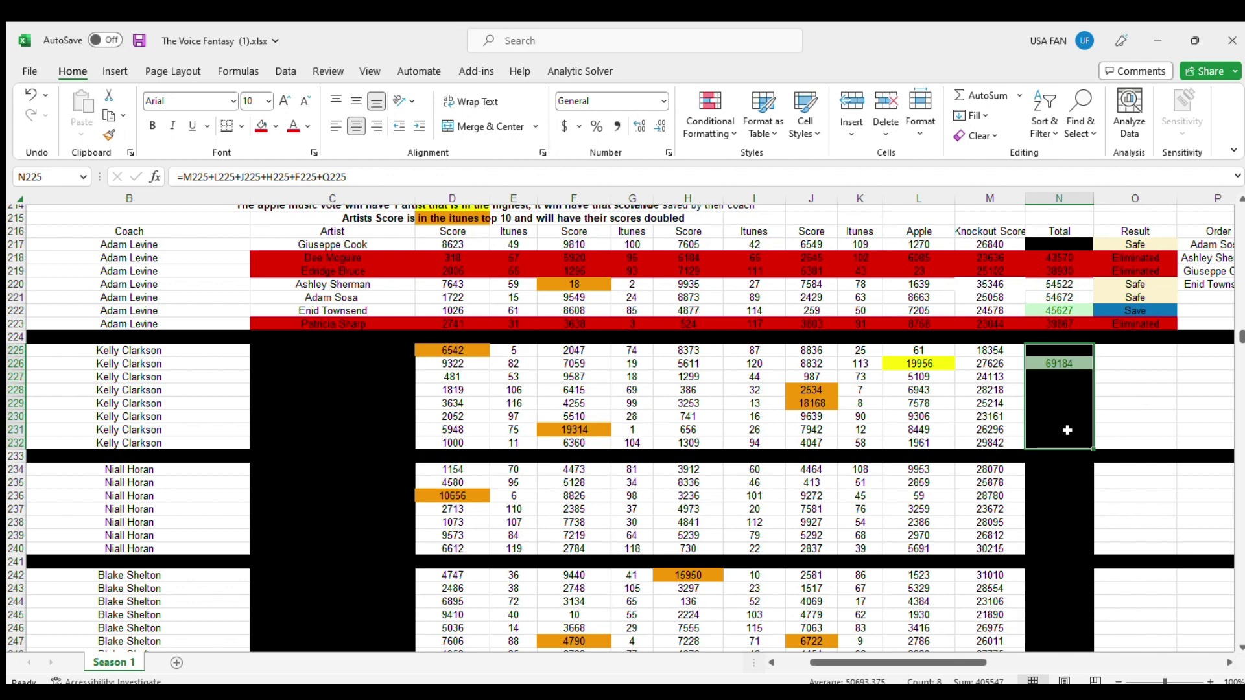
Step: Enter "Safe" in O226 of the Result column for the second Kelly Clarkson row
left_click(1149, 386)
left_click(1132, 366)
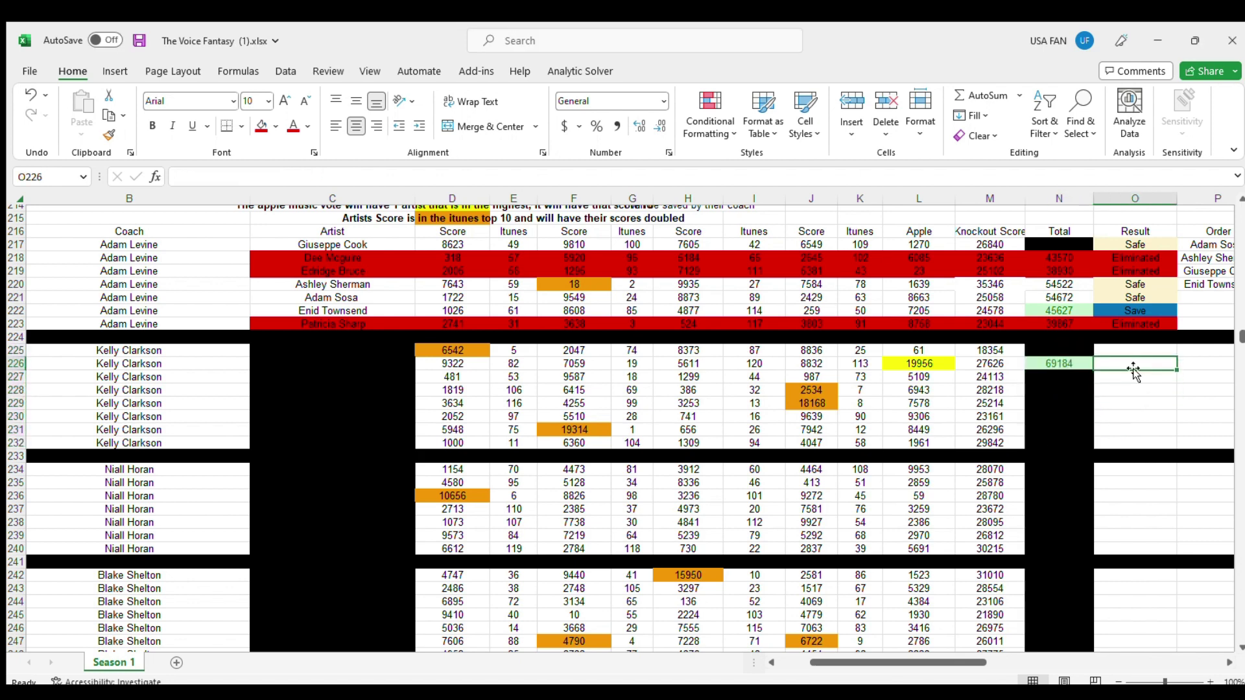
type("Wu")
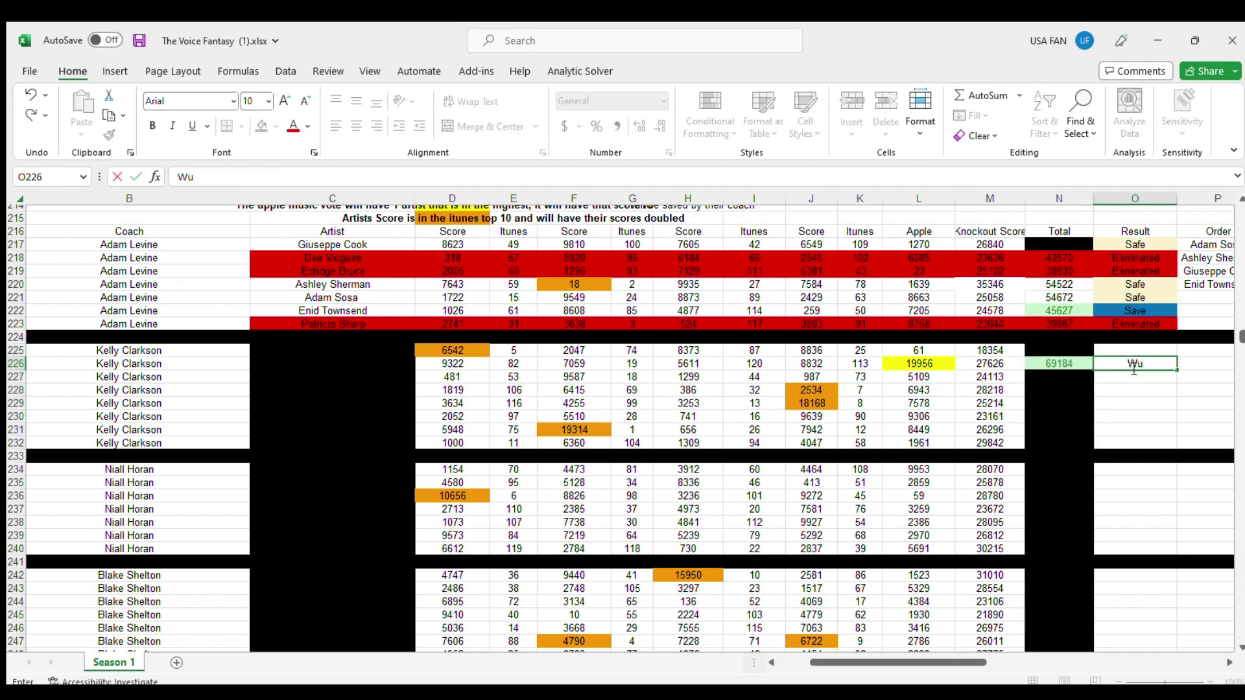
type("afe")
key("Return")
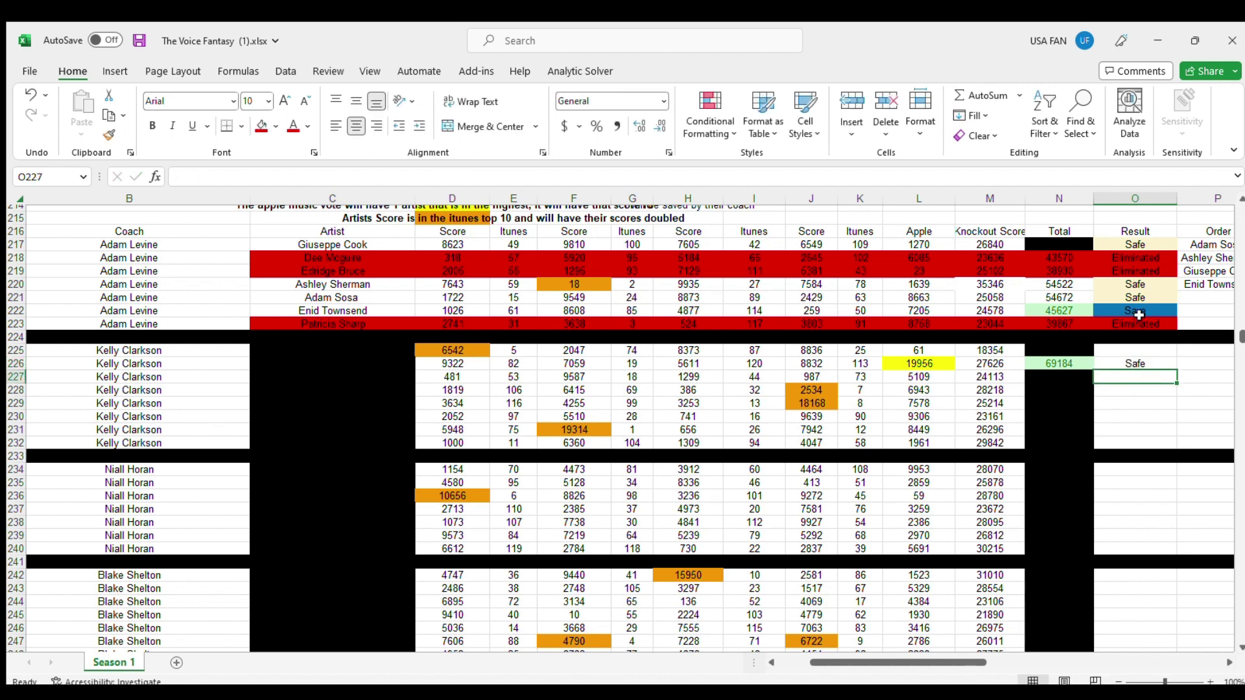
Step: Copy the "Safe" result with its formatting from O221 into O226
left_click(1108, 297)
key("ctrl+c")
left_click(1130, 363)
key("ctrl+v")
Step: Remove the black fill from C226 to uncover the safe Kelly Clarkson artist's name
left_click_drag(1049, 369, 475, 352)
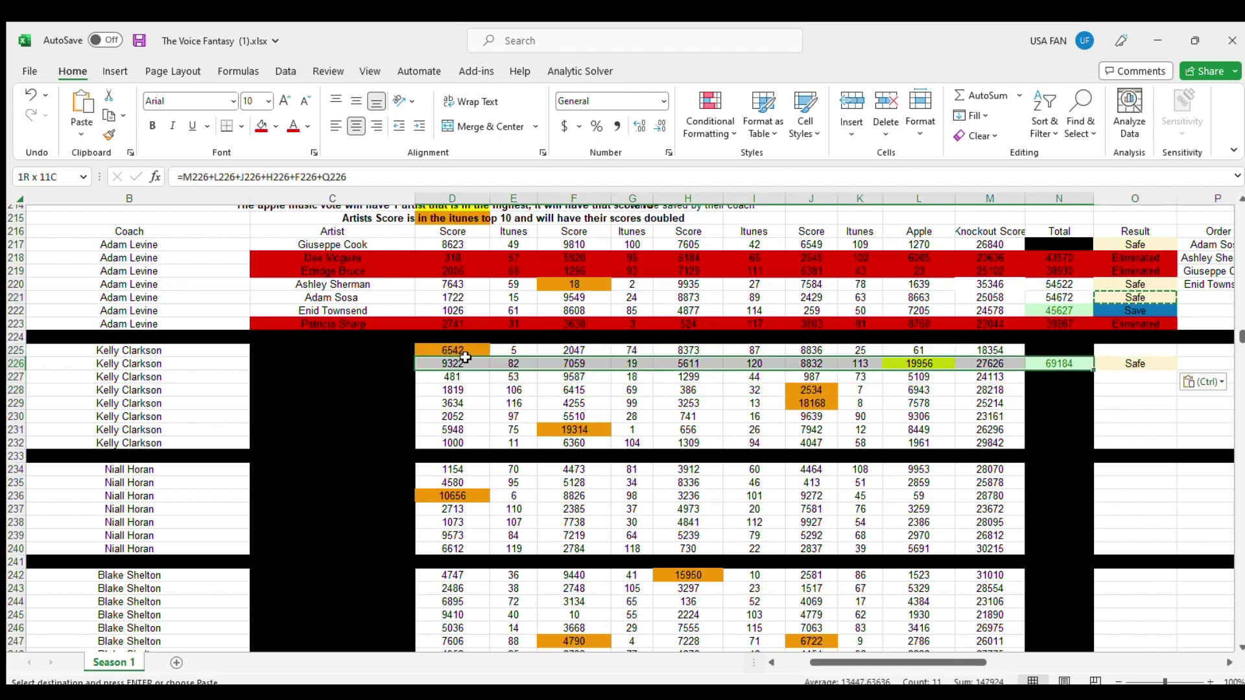
left_click(356, 360)
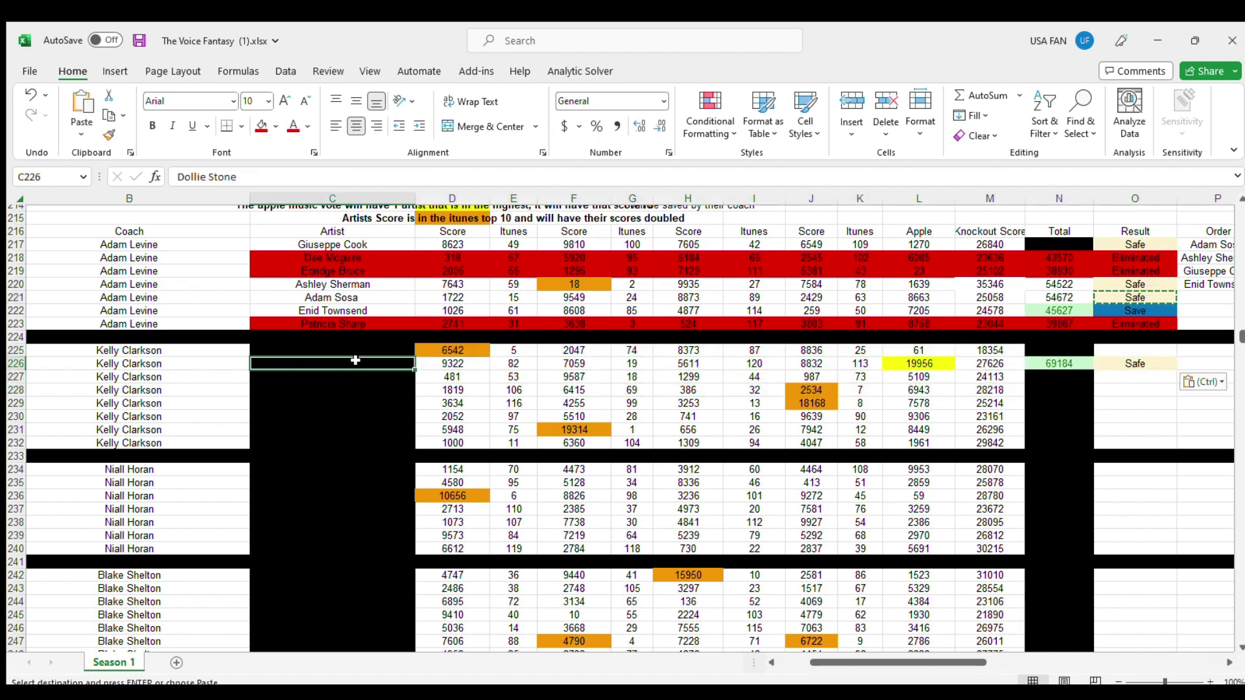
left_click(262, 126)
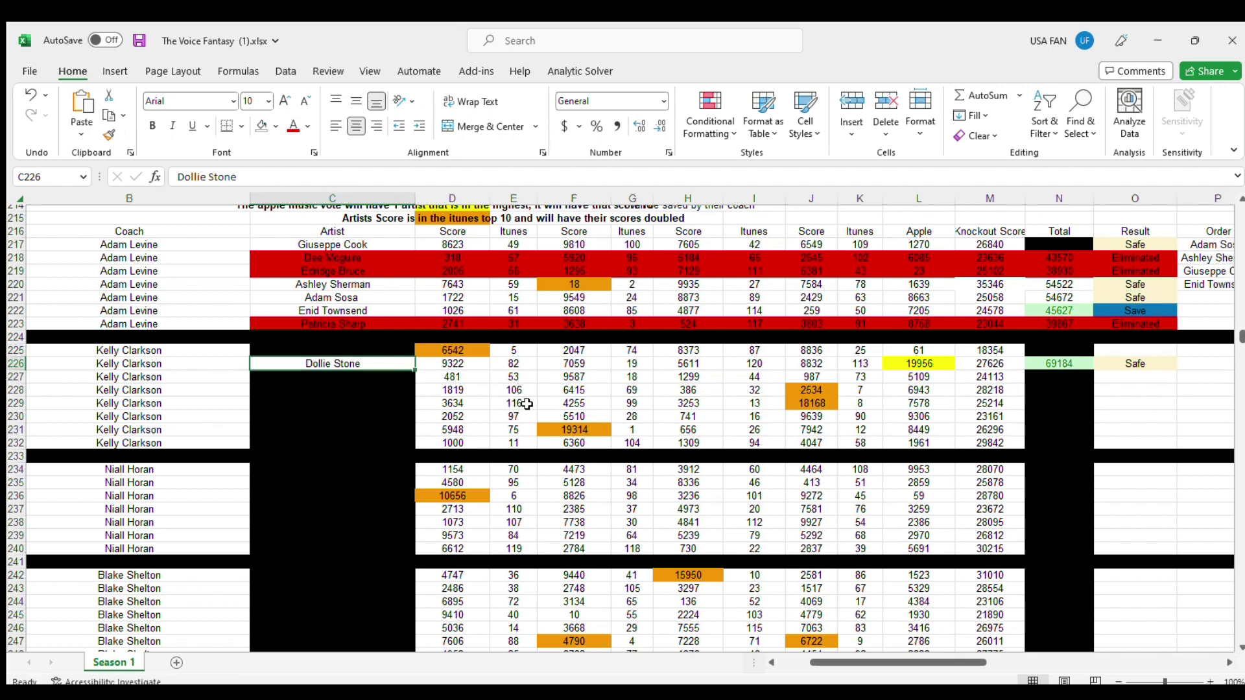
Step: Copy the artist name from C226 into the first Kelly Clarkson cell of the Order column, P225
key("ctrl+c")
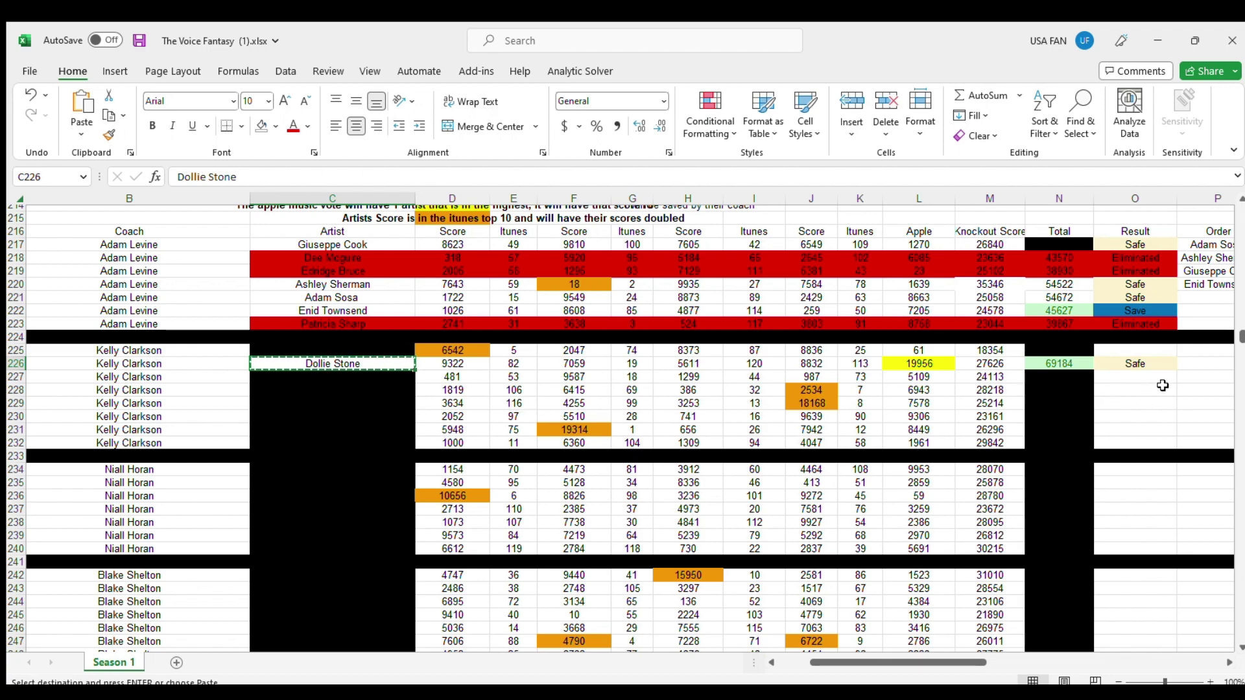
left_click(1191, 354)
key("ctrl+v")
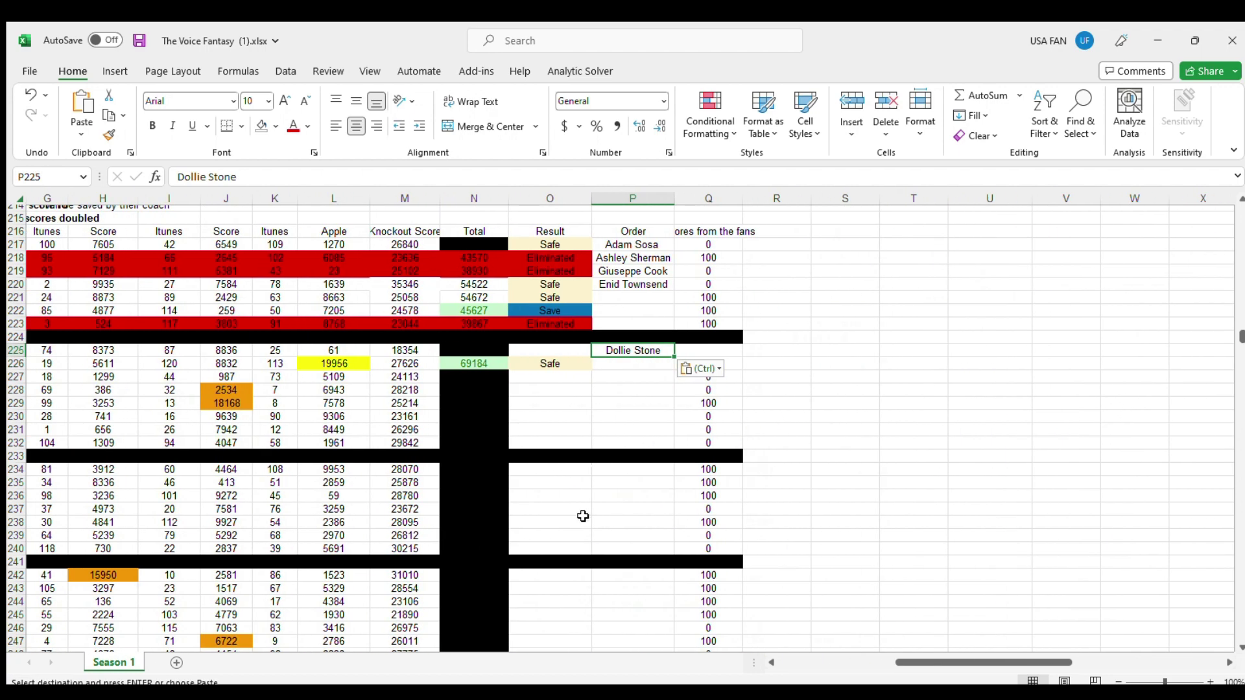
Step: Move the safe Kelly artist's team colour and name from N15:O15 in the live show chart to P13:Q13
left_click_drag(969, 662, 899, 661)
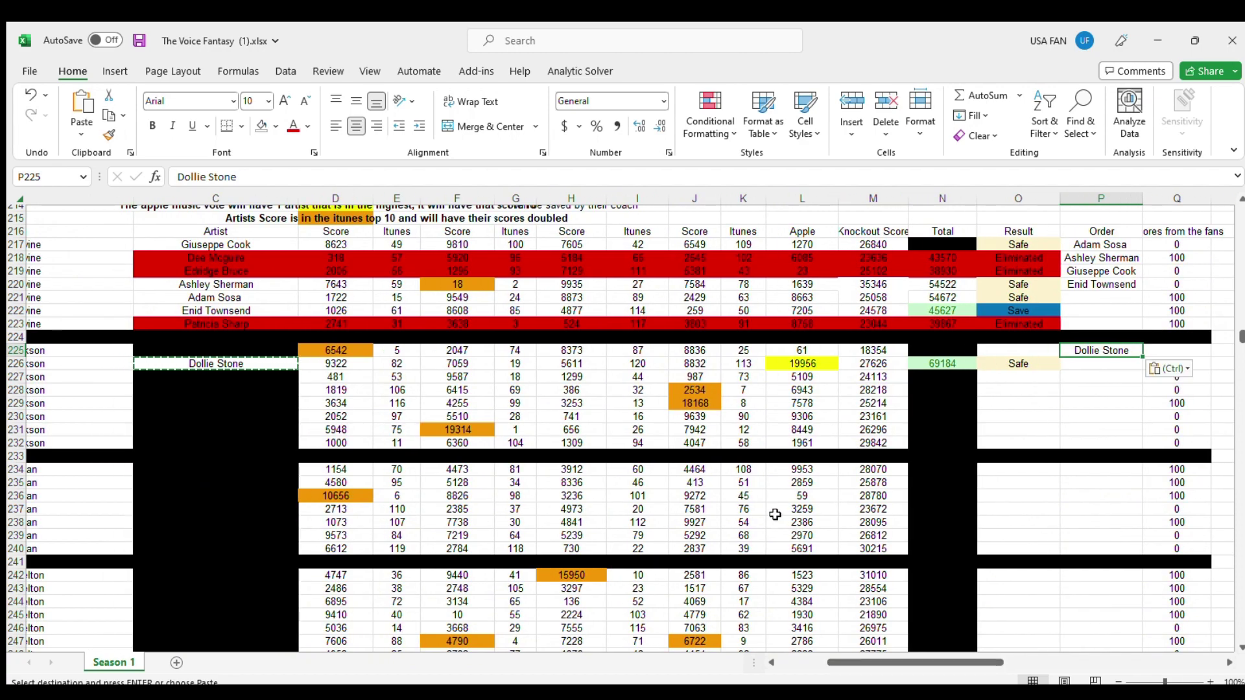
scroll(775, 514, "up", 13)
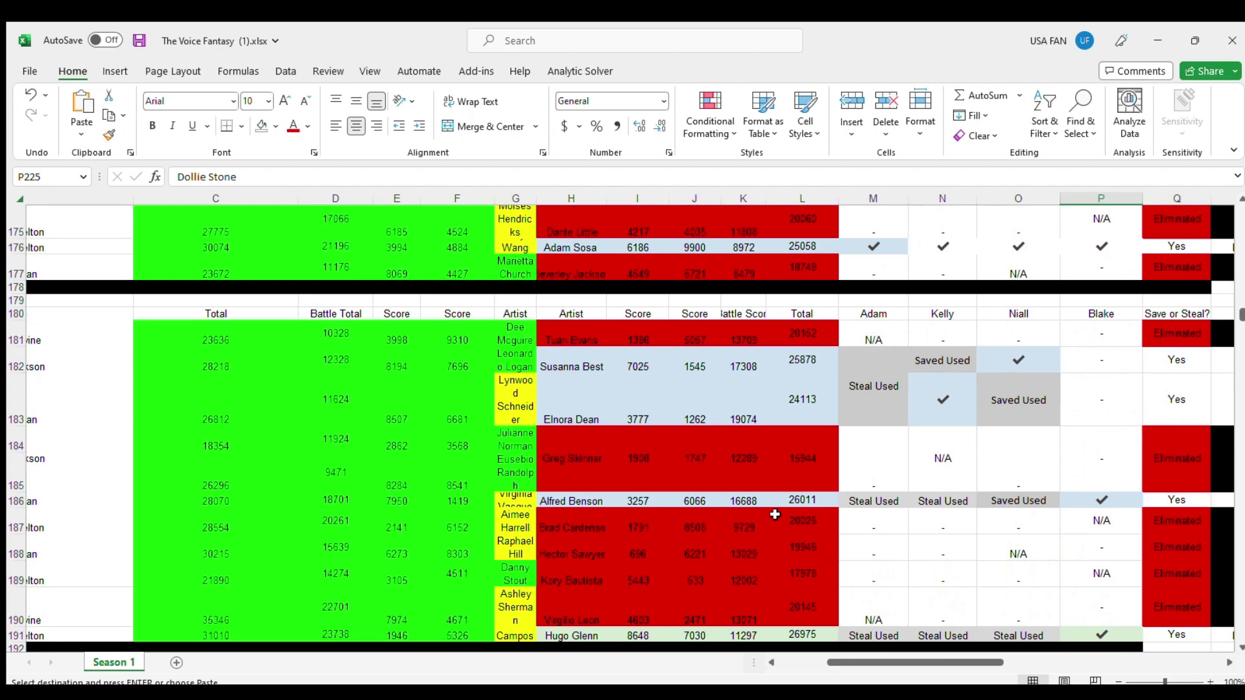
scroll(775, 514, "up", 20)
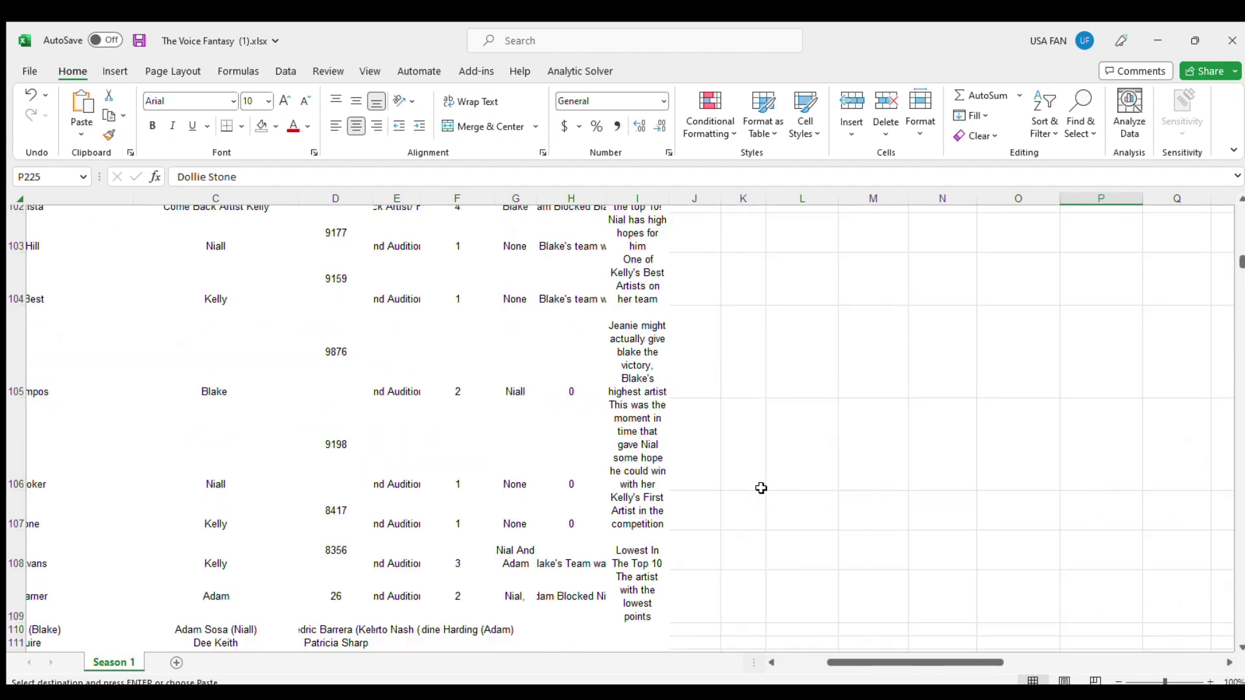
scroll(761, 488, "up", 20)
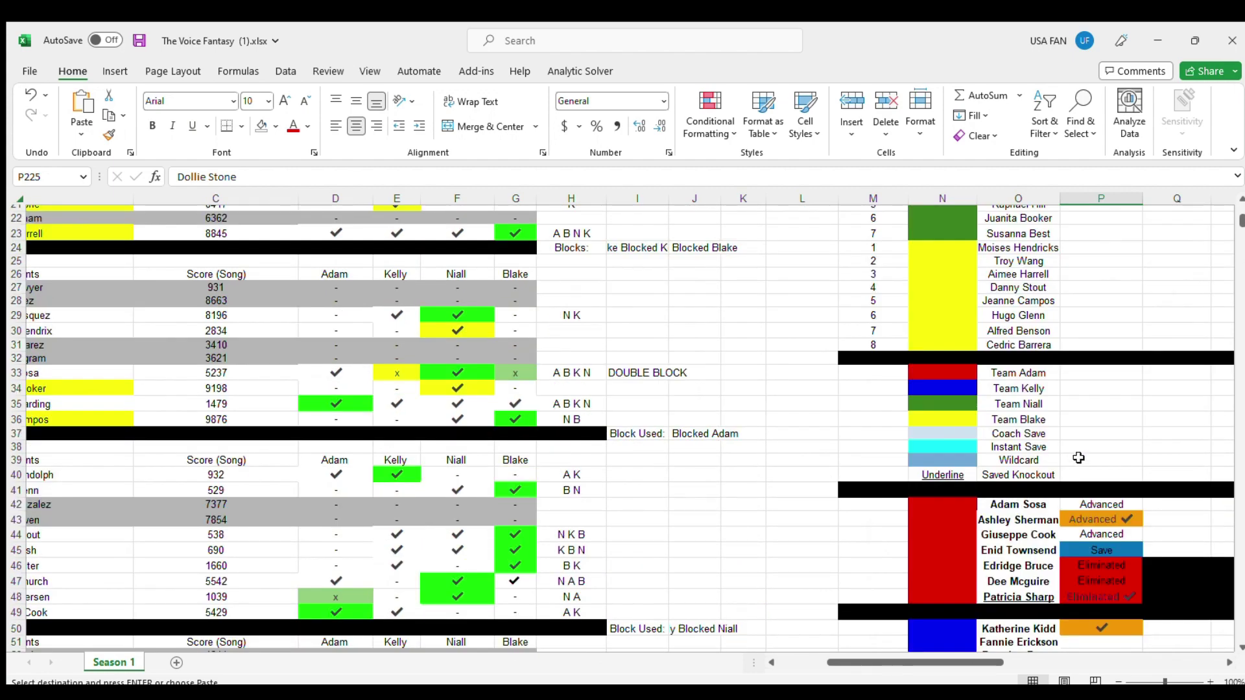
scroll(1086, 437, "up", 7)
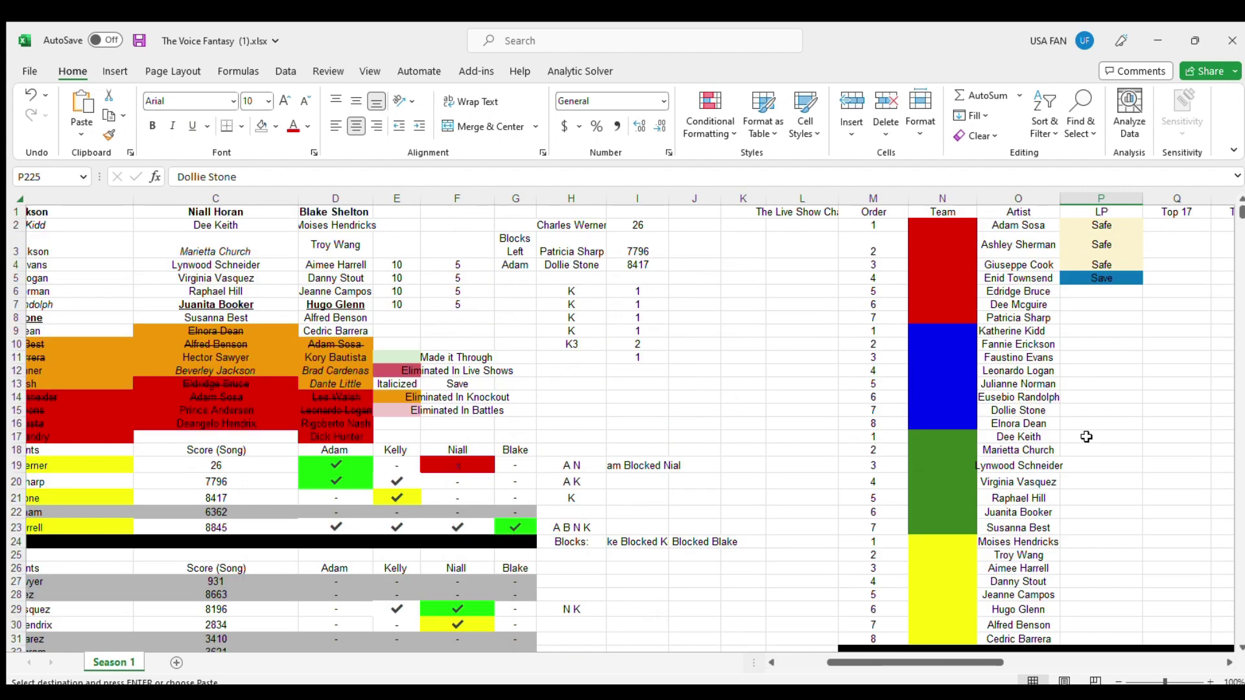
left_click_drag(962, 398, 1162, 380)
left_click(951, 410)
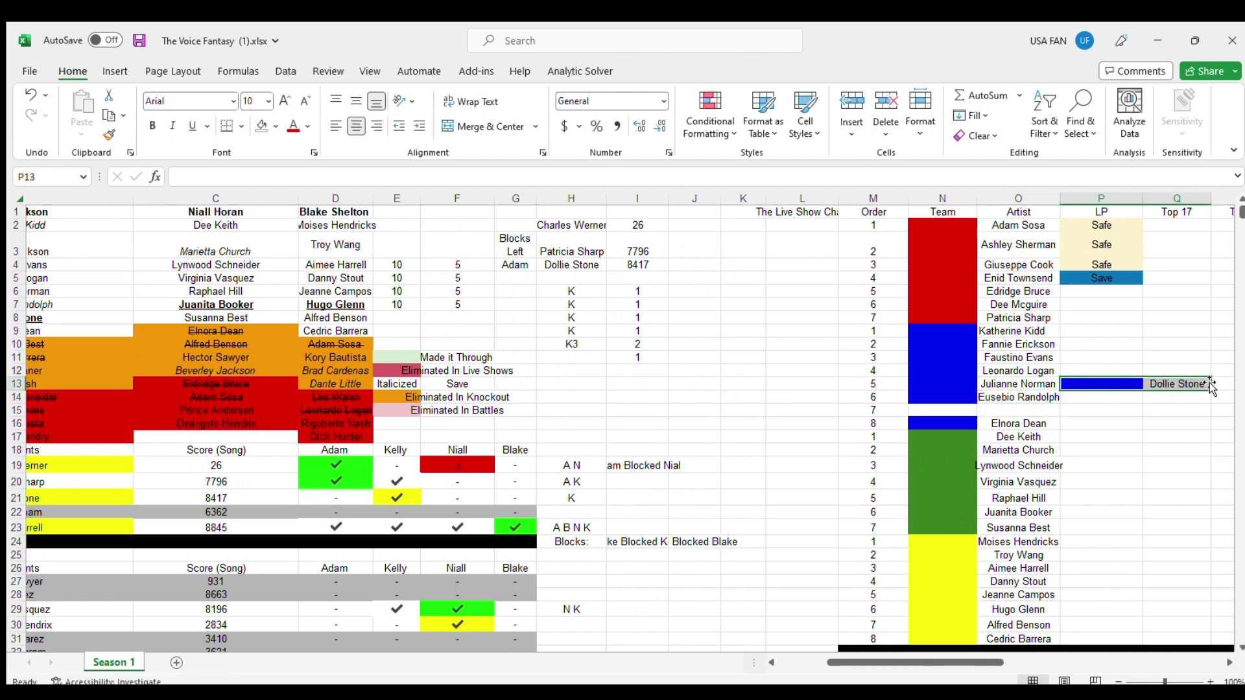
Step: Copy the "Safe" status from P4 into R13 beside the moved artist's name
scroll(860, 654, "right", 3)
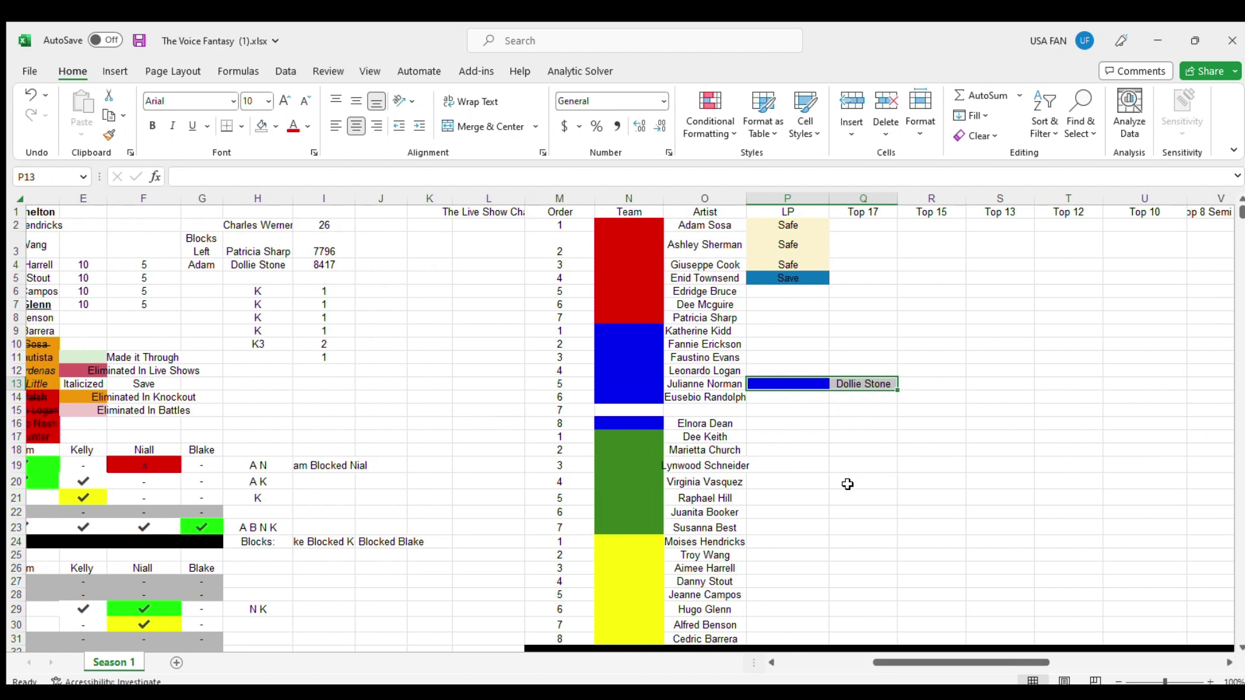
left_click(776, 263)
key("ctrl+c")
left_click(926, 383)
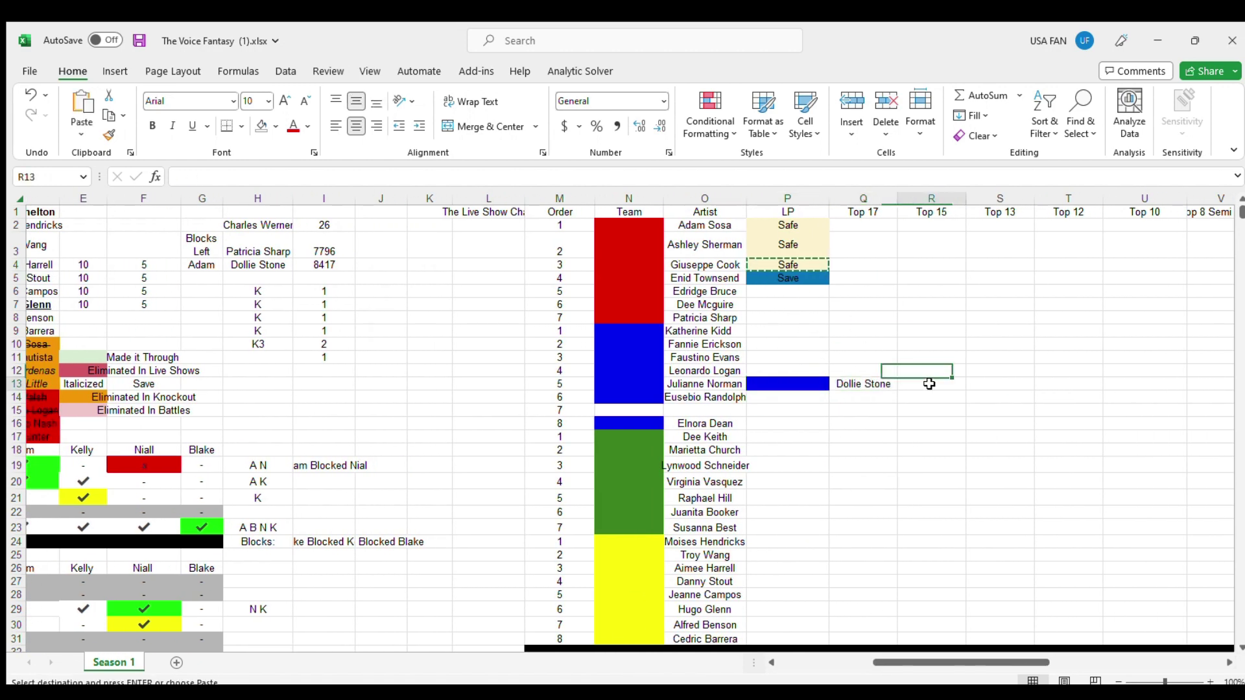
key("ctrl+v")
Step: Shift N6:O14 of the live show chart down one row and move the P13:R13 entry into N6:P6
left_click_drag(705, 291, 625, 417)
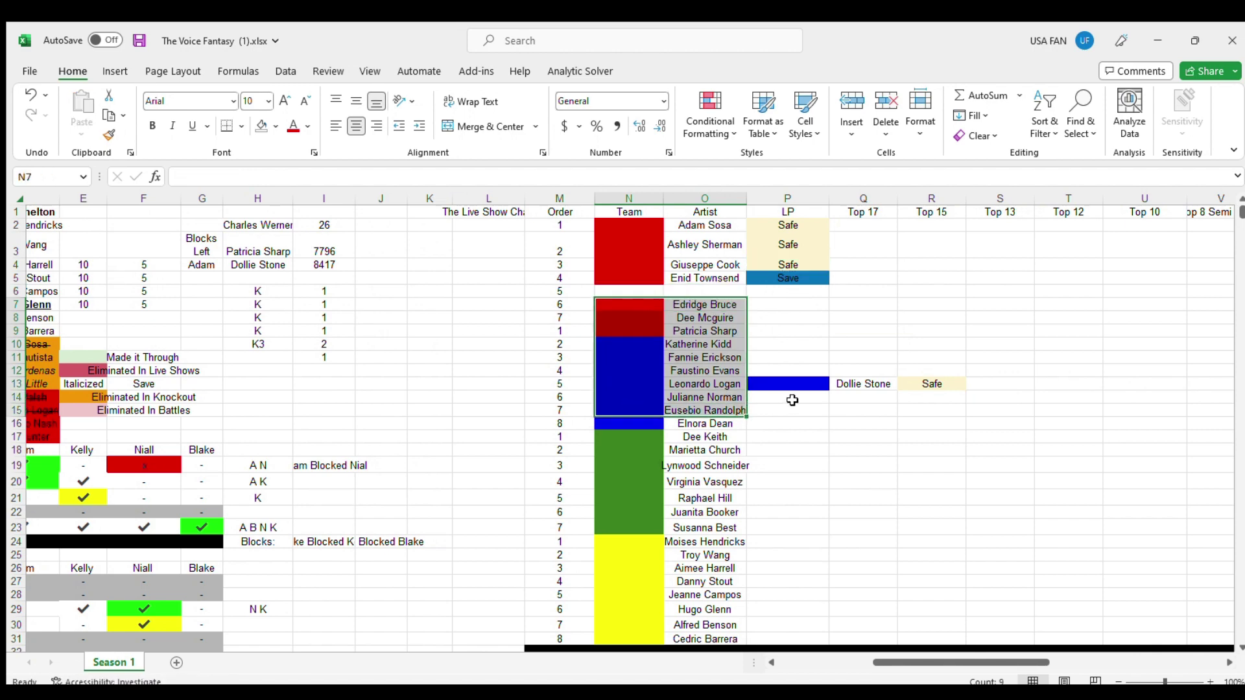
left_click(798, 383)
left_click(934, 379, "shift")
left_click_drag(932, 381, 791, 290)
left_click(787, 344)
left_click_drag(632, 224, 752, 289)
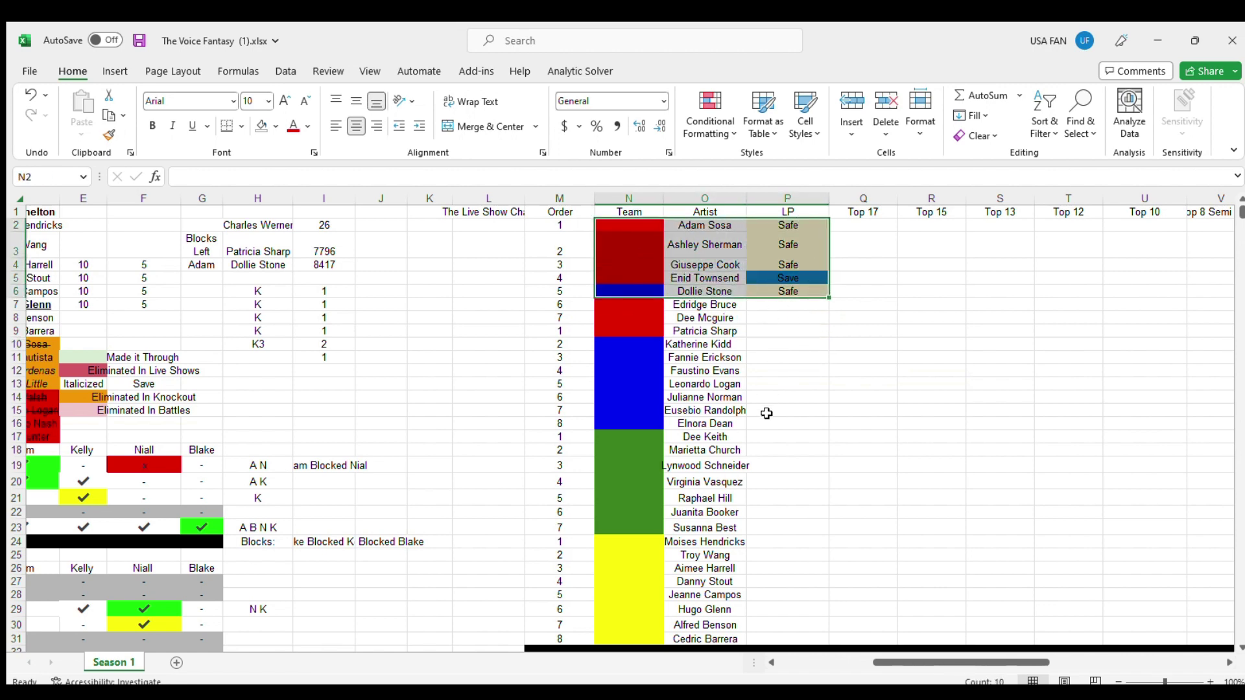
Step: Copy the "Advanced" status from P44 into P56 for the safe Team Kelly artist and fill it yellow
scroll(767, 413, "down", 9)
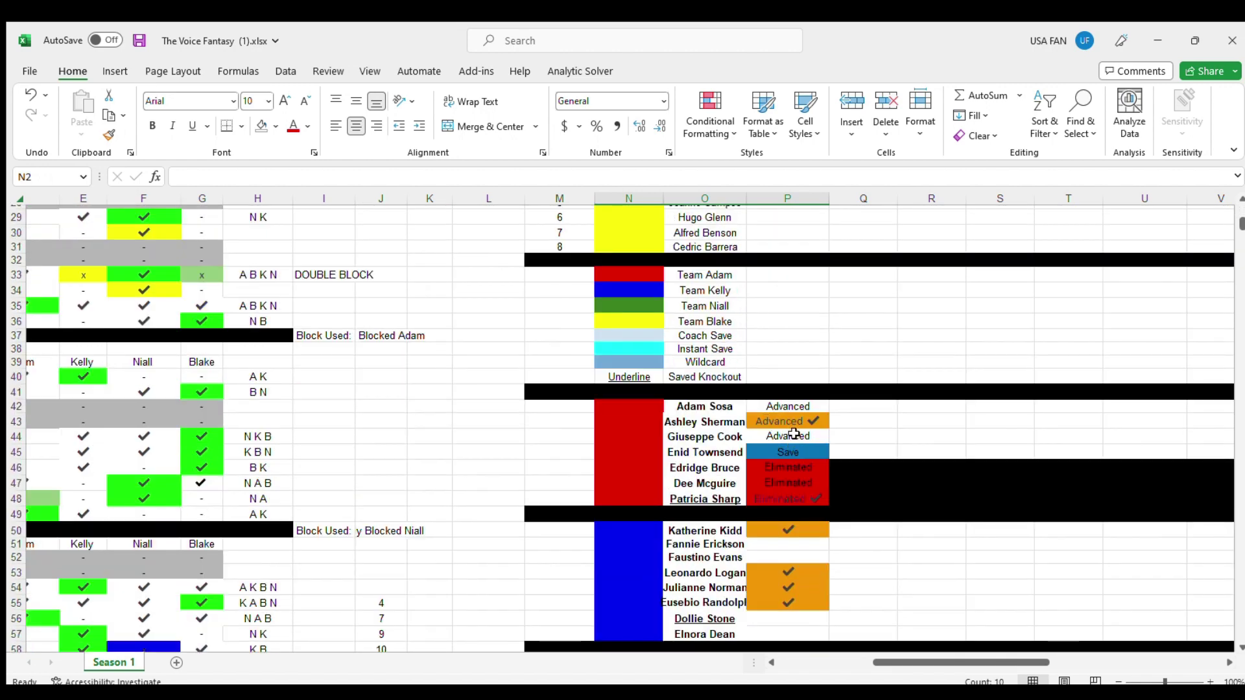
left_click(794, 434)
key("ctrl+c")
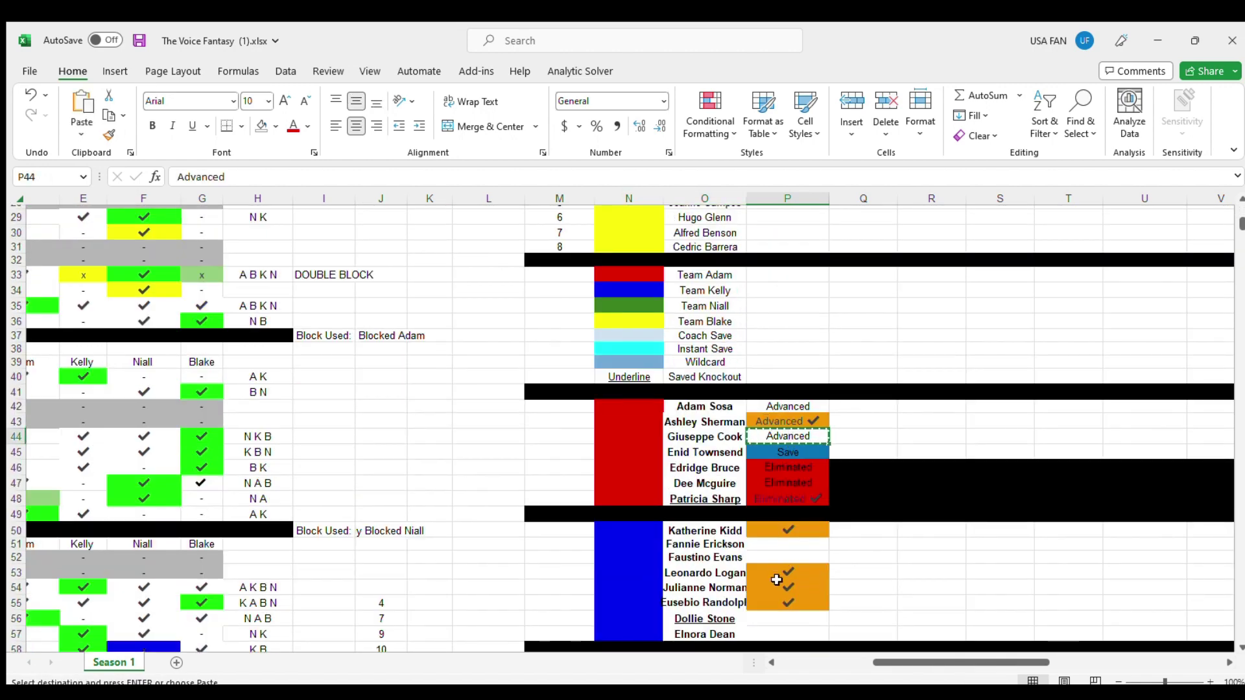
left_click(773, 612)
key("ctrl+v")
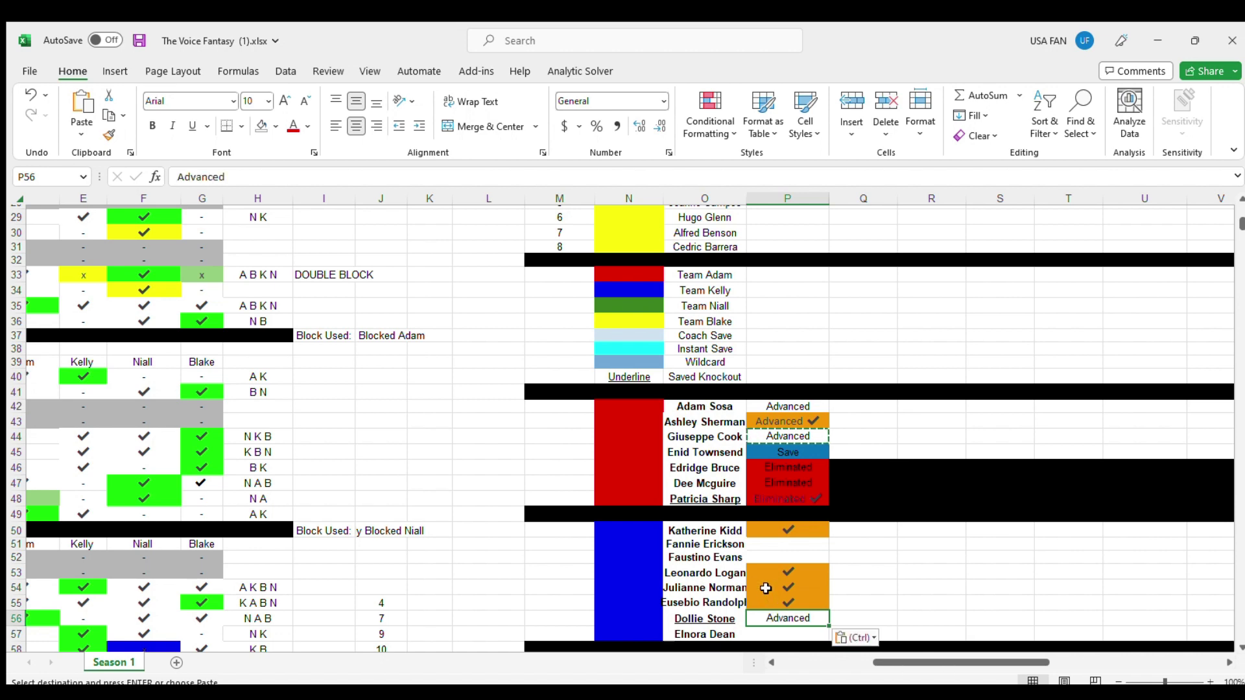
left_click(271, 127)
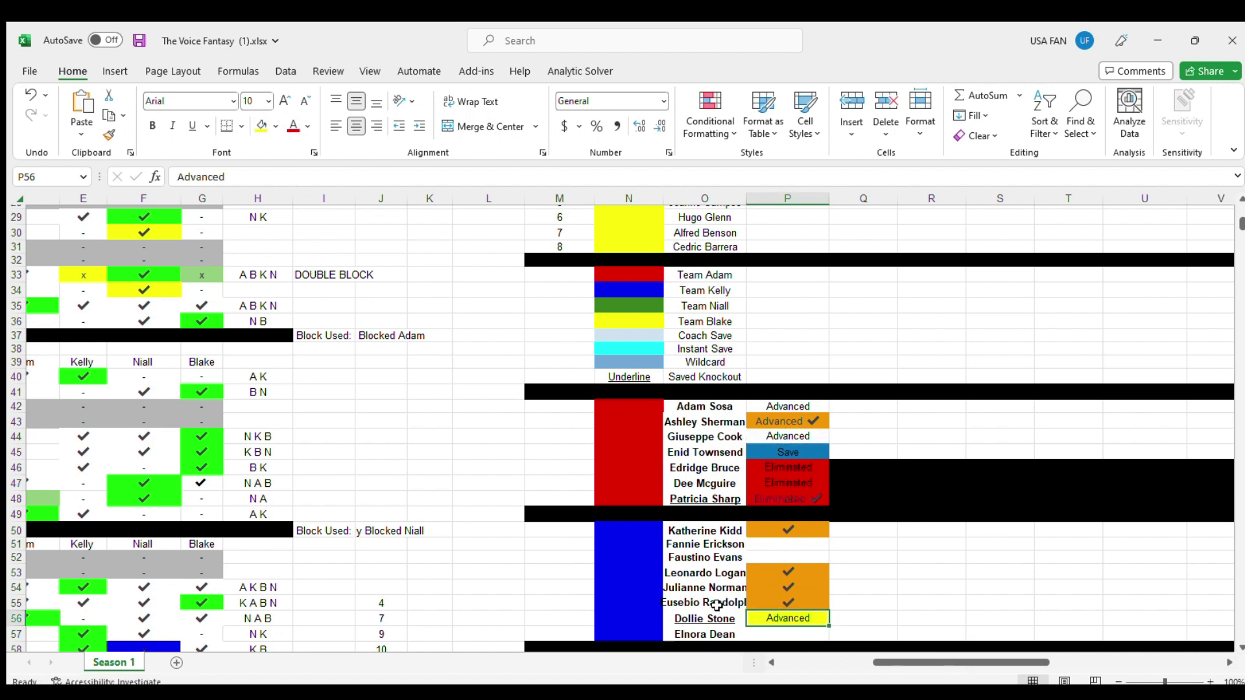
Step: Move the advanced Team Kelly artist from row 56 to the head of the blue block in row 50, removing the name's underline
left_click_drag(622, 618, 1008, 573)
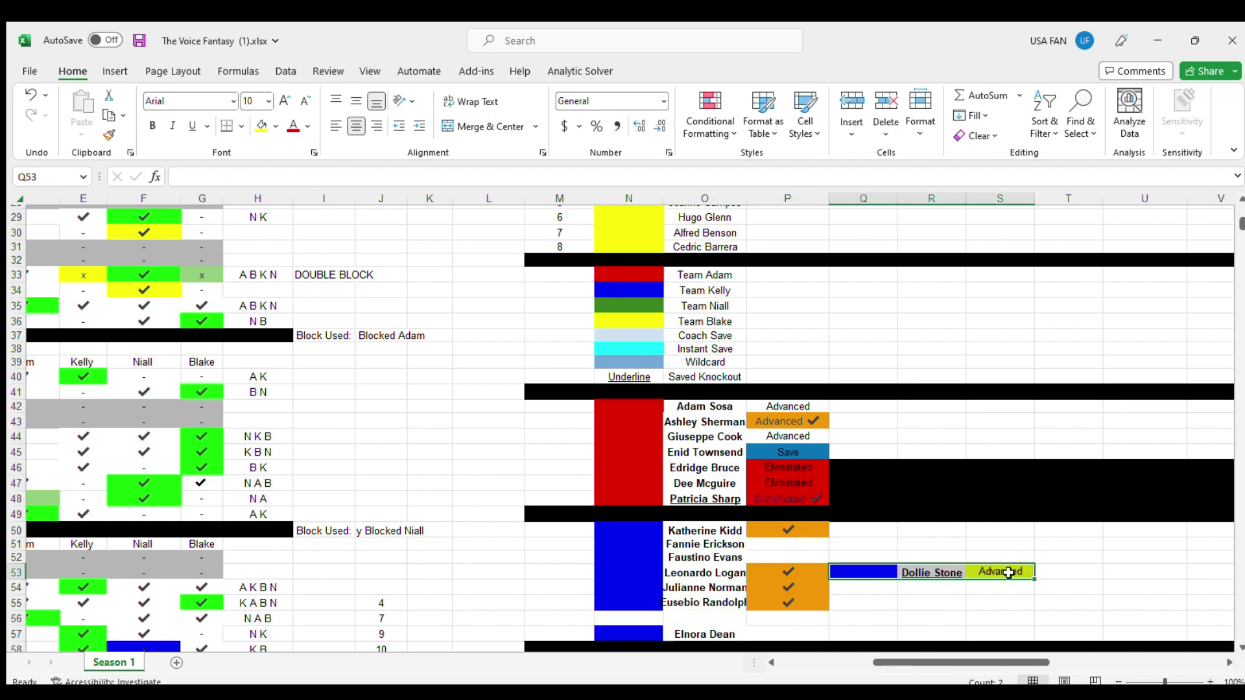
left_click_drag(792, 529, 639, 617)
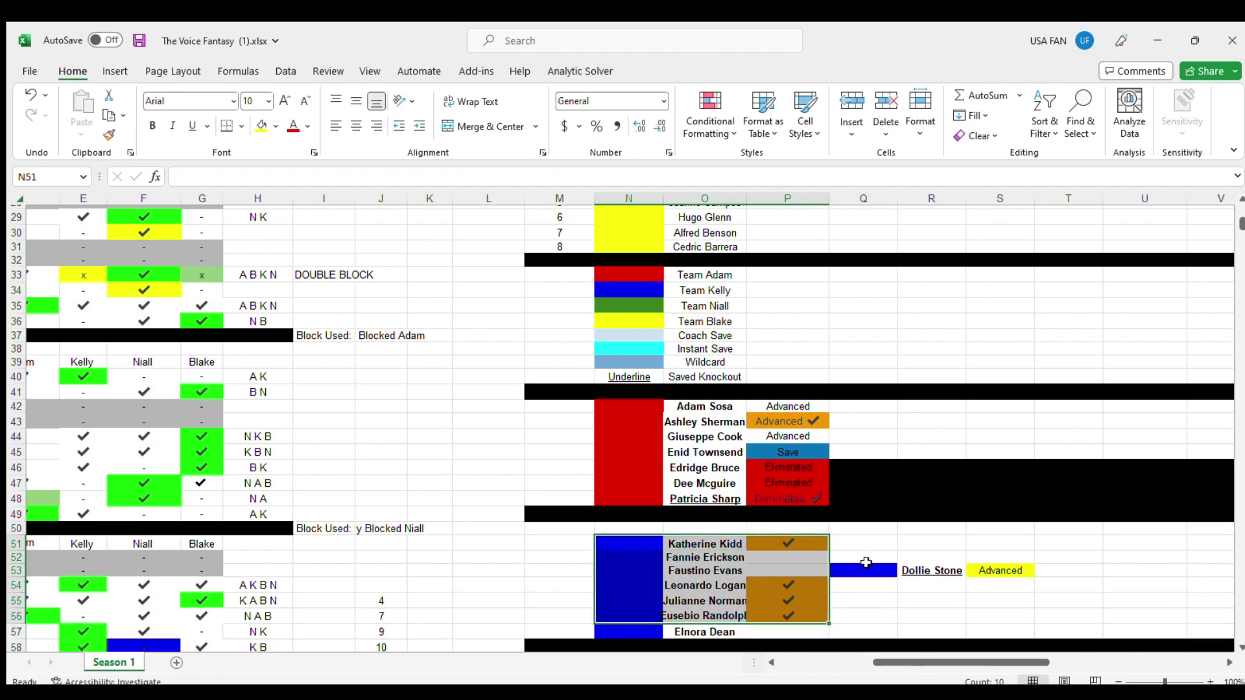
left_click(931, 571)
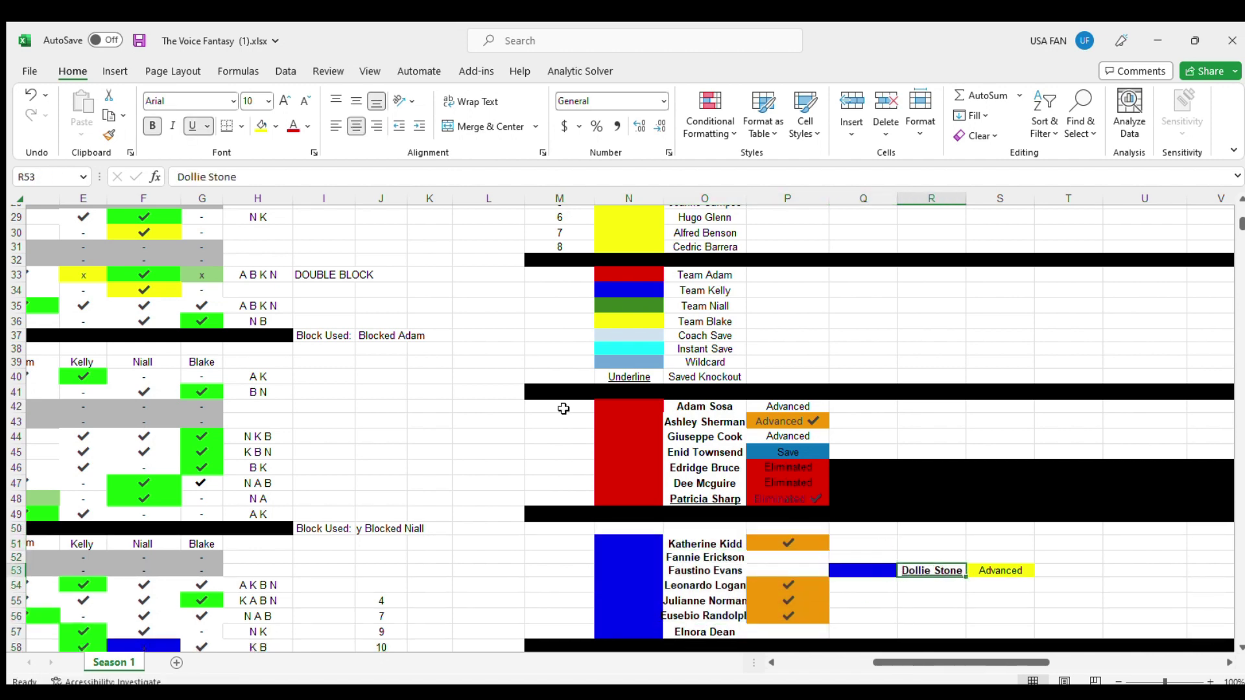
left_click(192, 127)
left_click_drag(1000, 571, 626, 524)
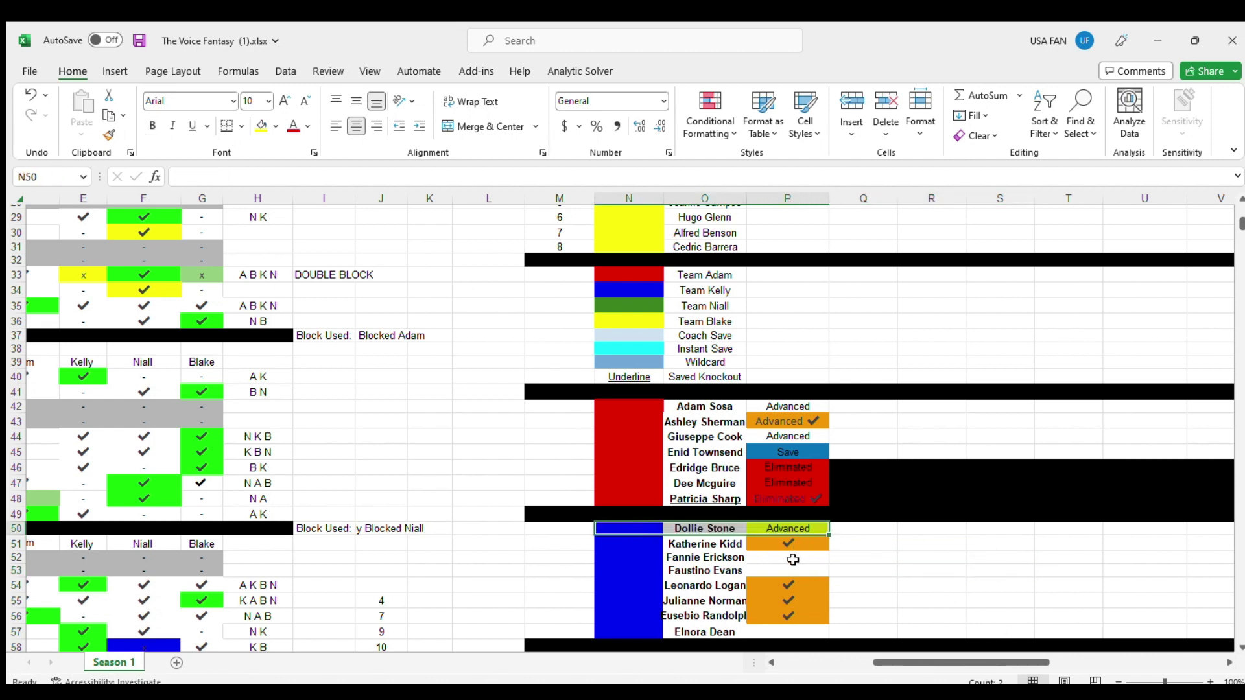
left_click(793, 559)
Step: In the playoff table, highlight the top remaining Kelly Clarkson total N231 in green and leave N226 without fill
scroll(541, 431, "up", 8)
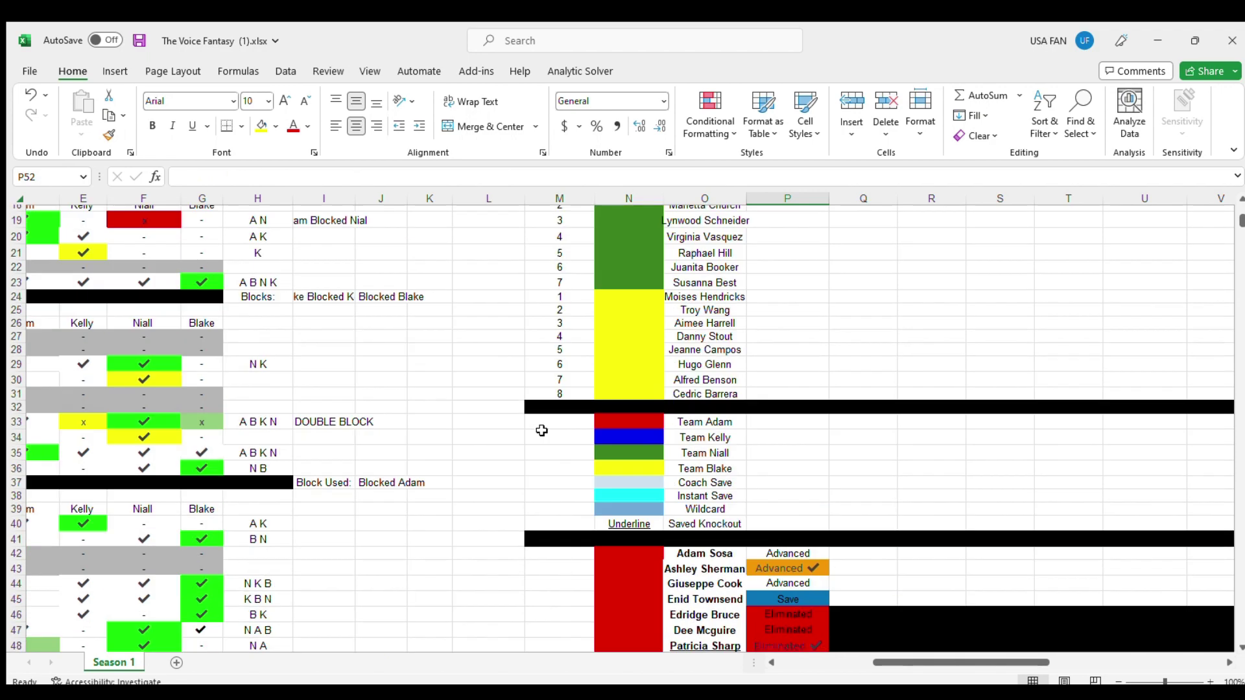
scroll(541, 402, "down", 13)
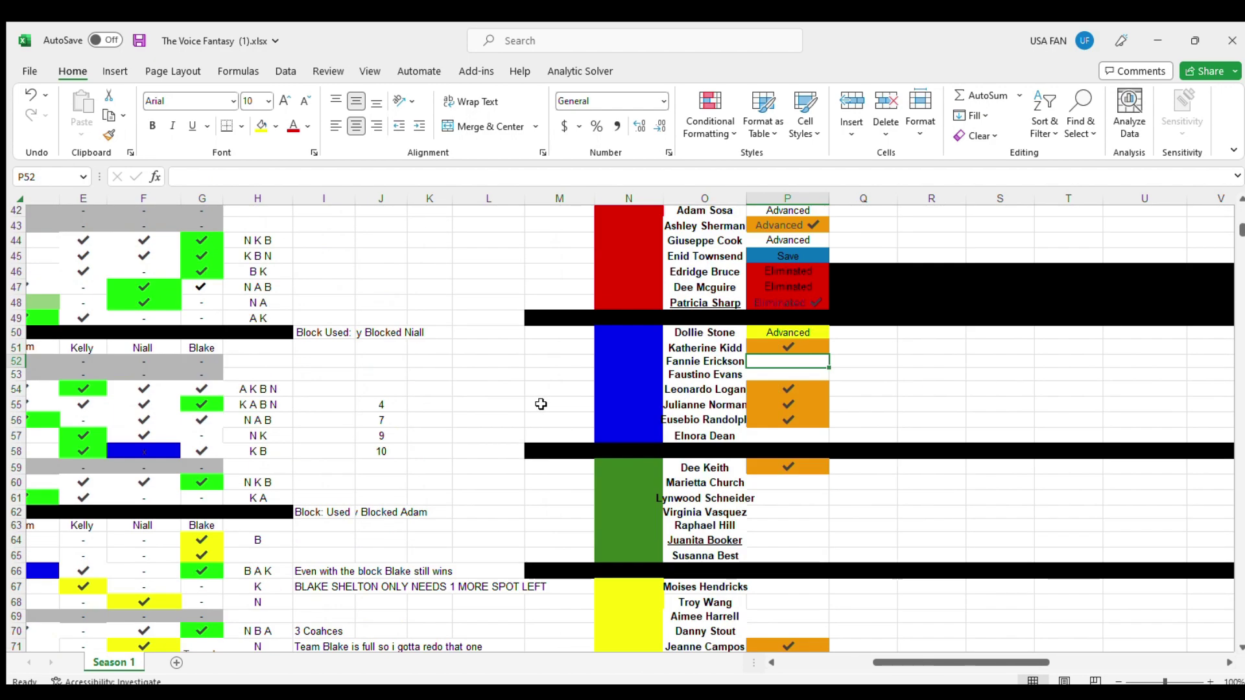
scroll(542, 404, "down", 20)
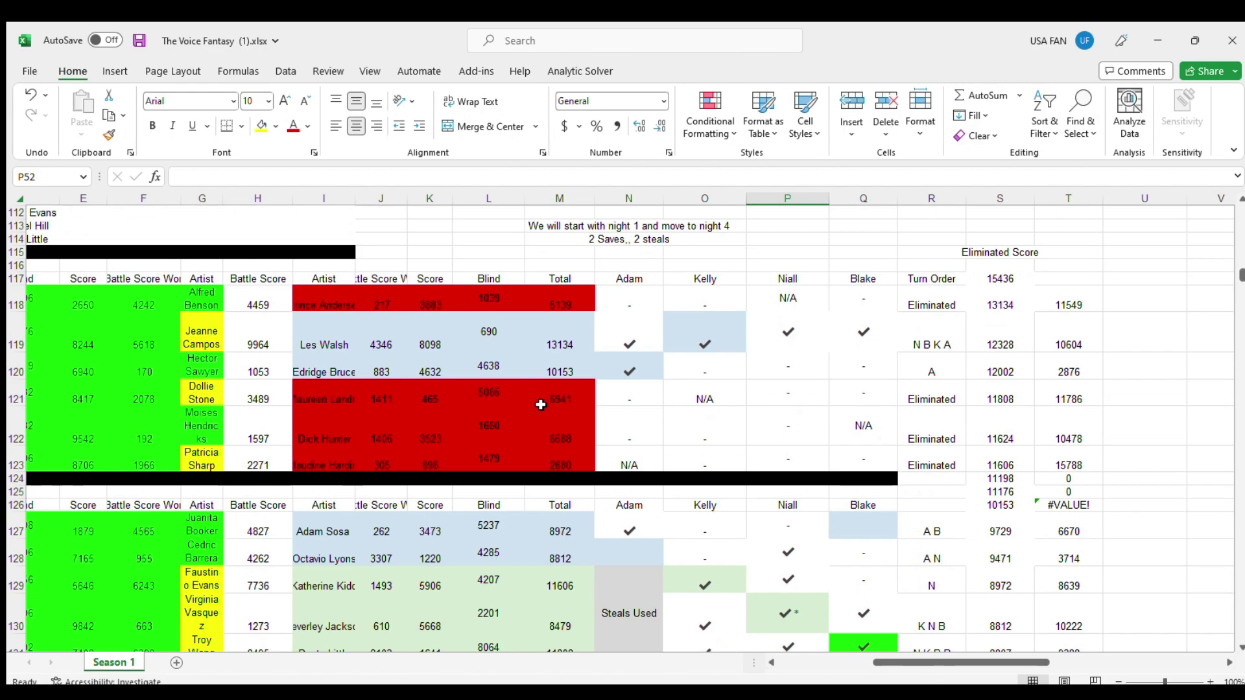
scroll(540, 405, "down", 20)
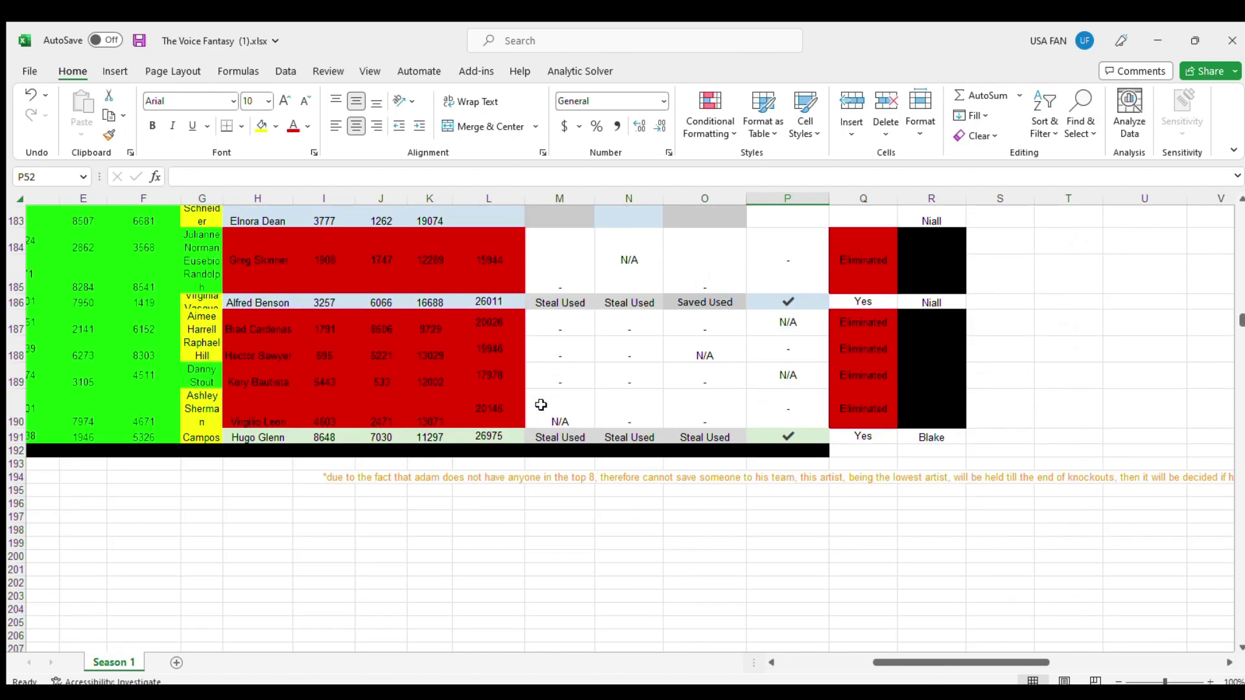
scroll(541, 404, "down", 9)
scroll(541, 404, "down", 2)
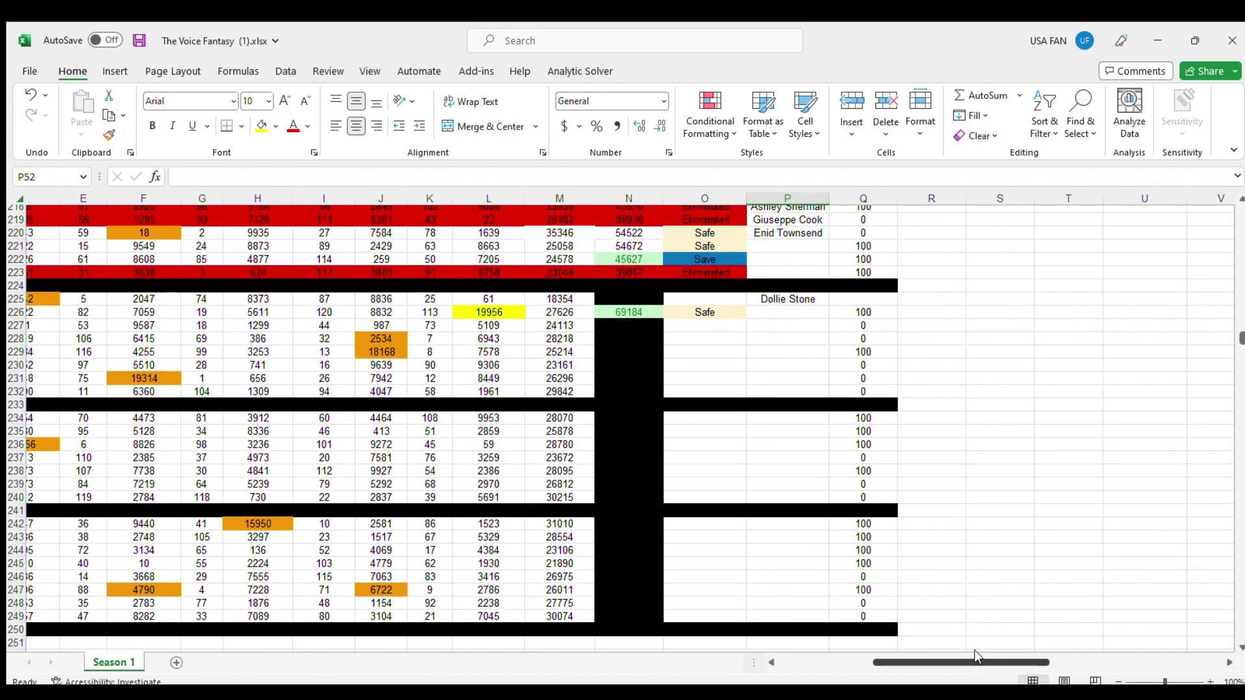
left_click_drag(976, 661, 926, 661)
scroll(846, 536, "up", 1)
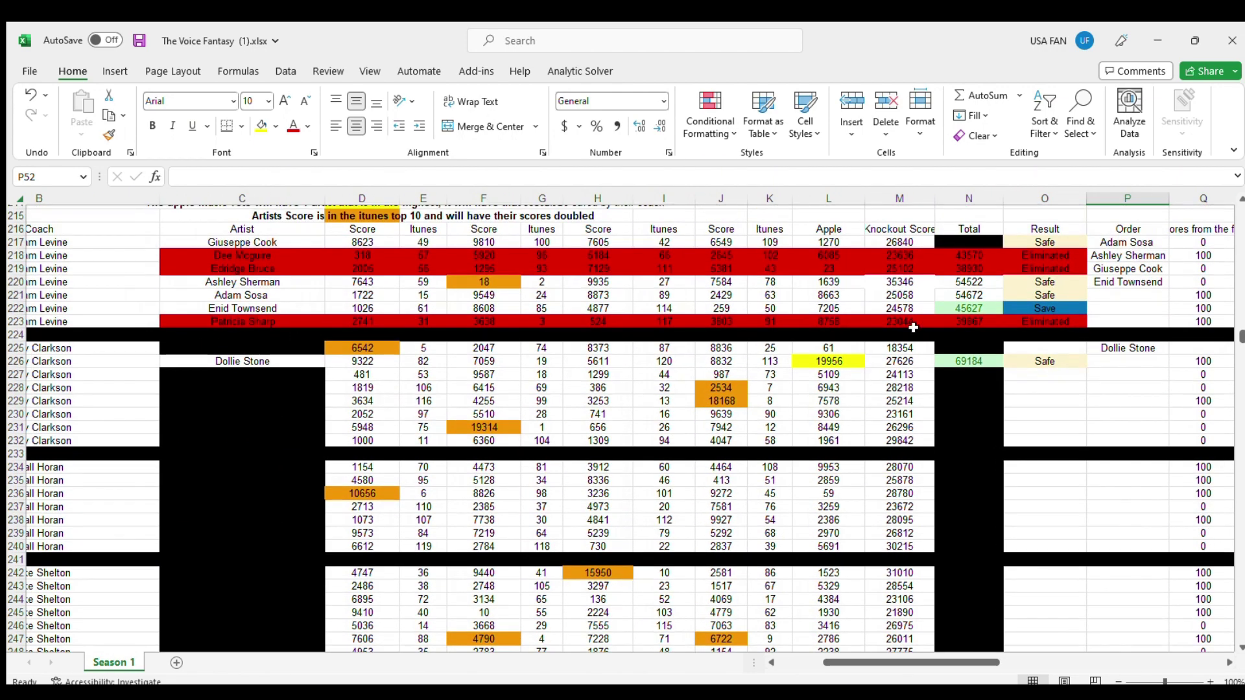
scroll(480, 265, "up", 5)
left_click(241, 305)
key("ctrl+c")
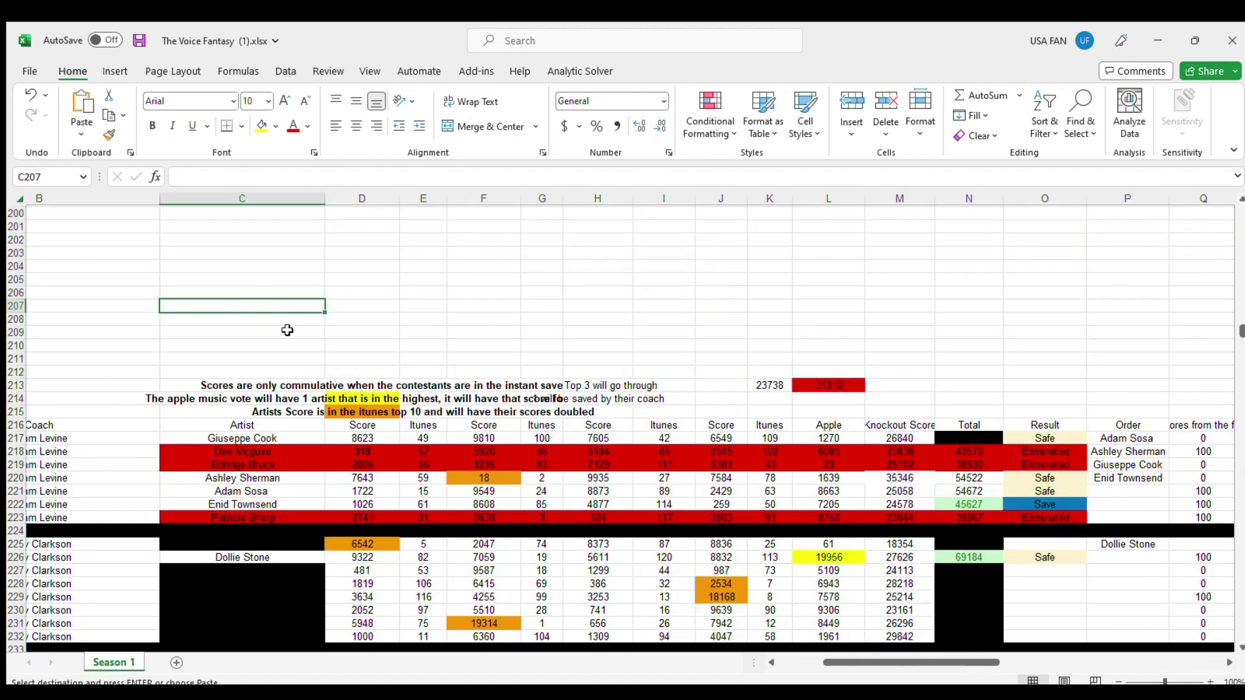
left_click(1045, 570)
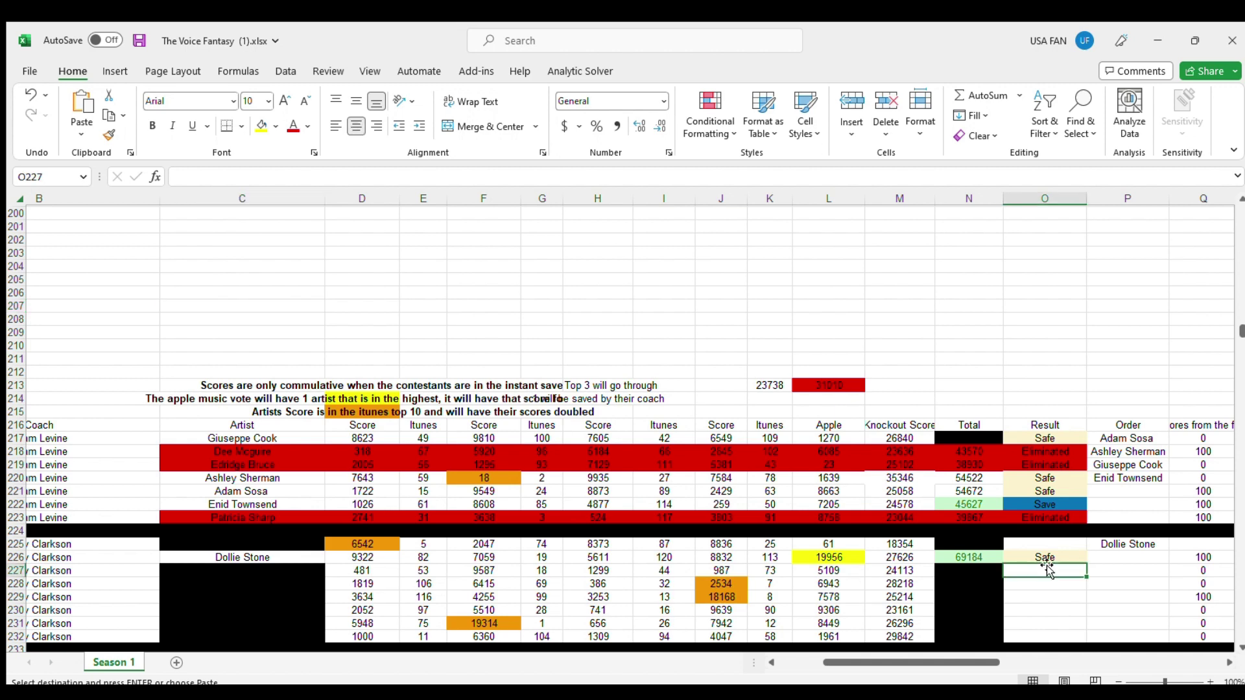
left_click(992, 558)
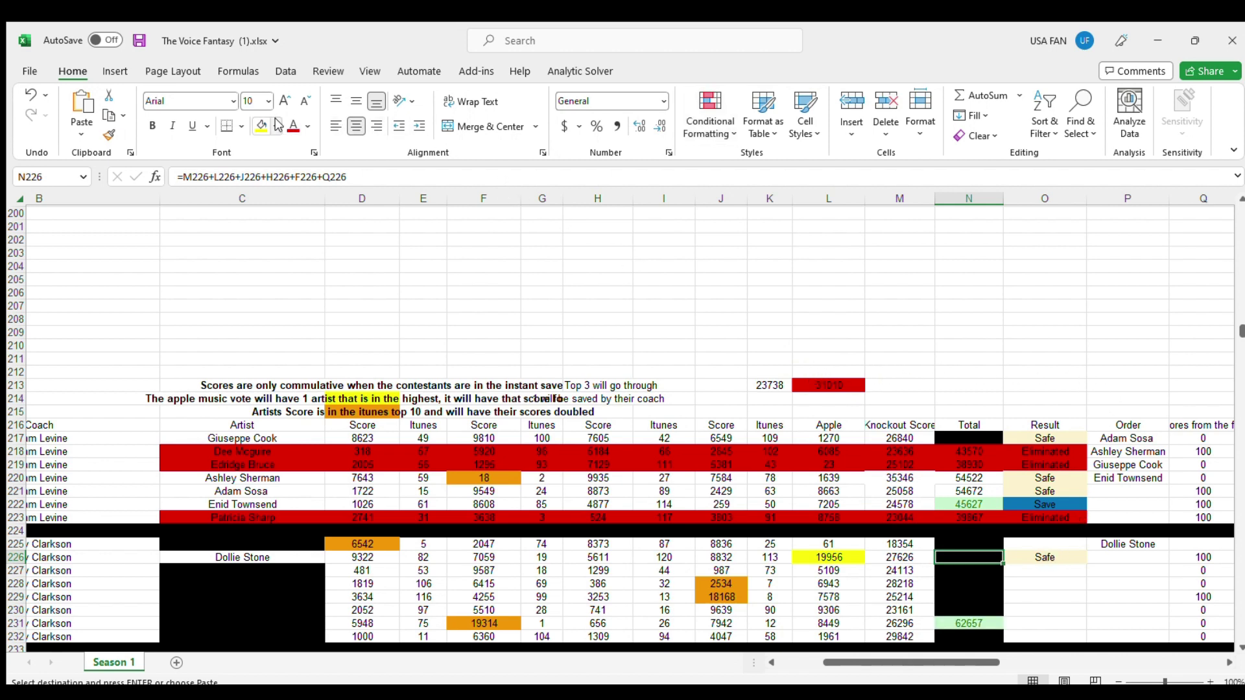
key("ctrl+z")
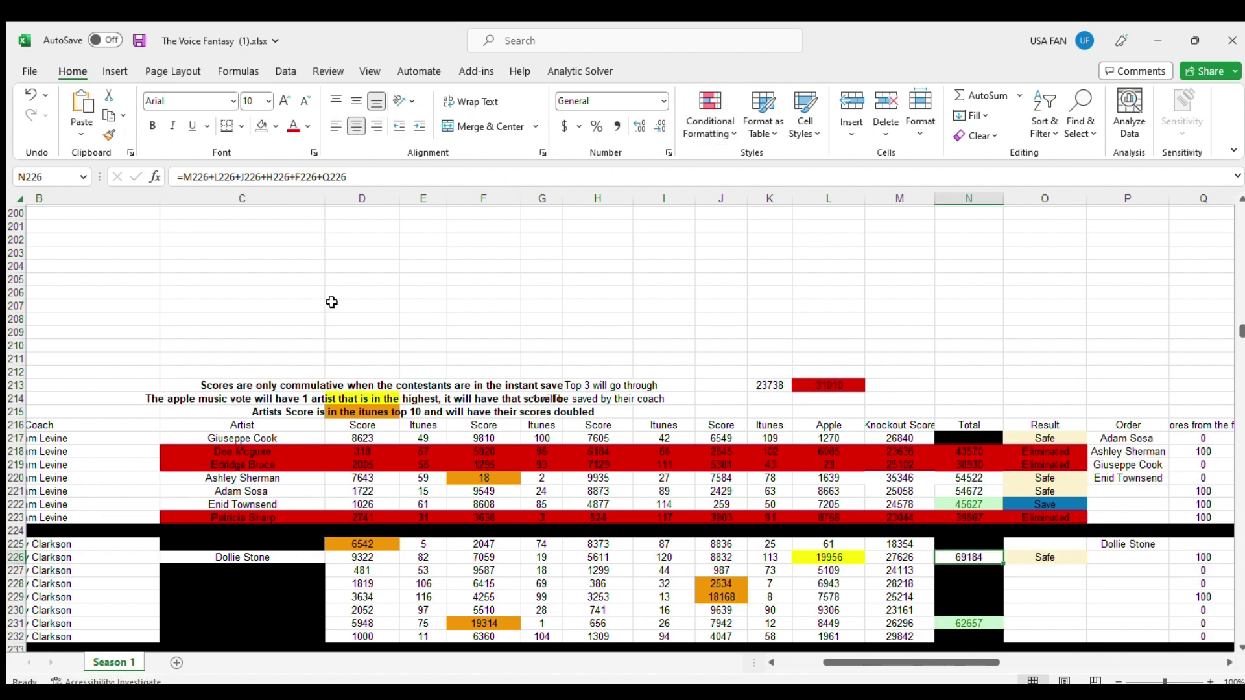
Step: Copy the "Safe" result from O226 into O231
left_click(1028, 562)
key("ctrl+c")
left_click(1023, 621)
key("ctrl+v")
Step: Reveal the safe Team Kelly artist in C231 by removing the cell's black fill
left_click_drag(969, 621, 364, 625)
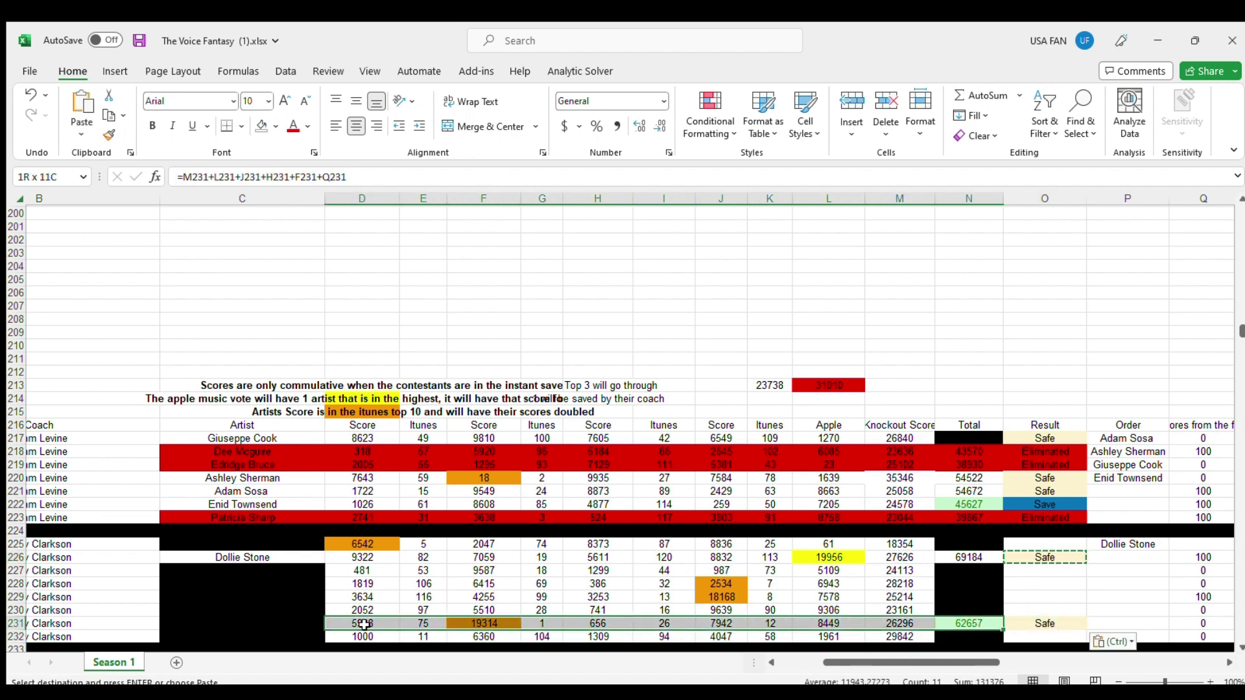
left_click(185, 621)
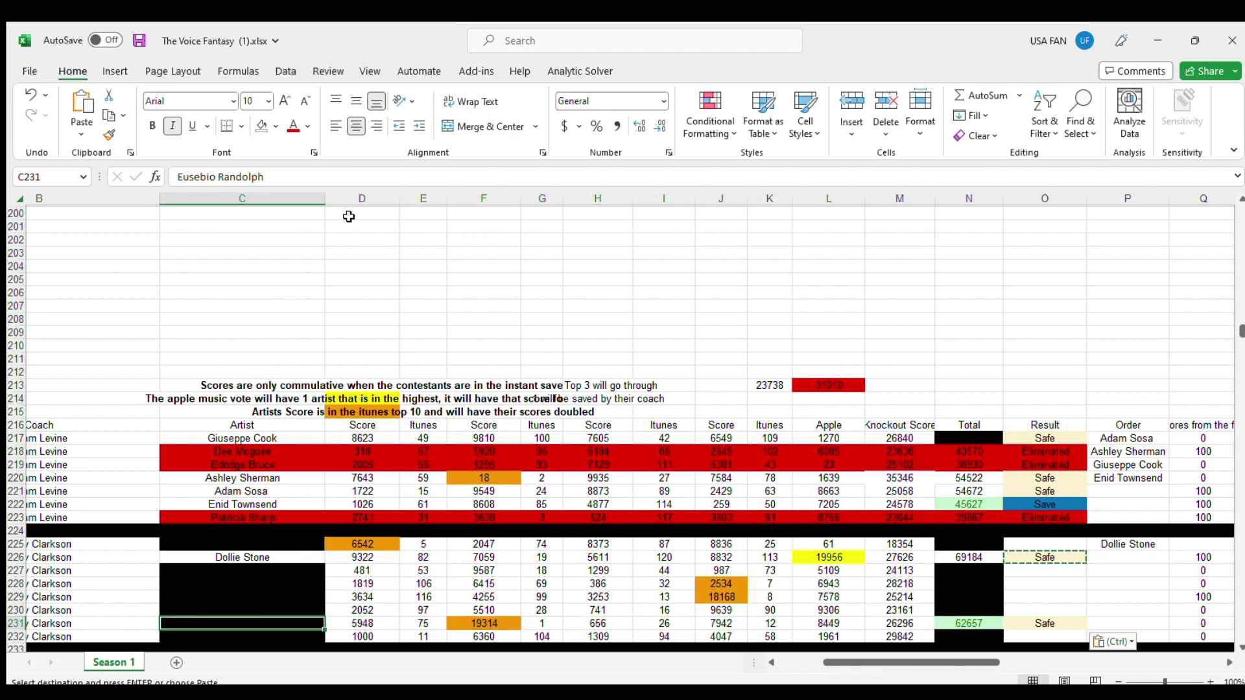
left_click(260, 126)
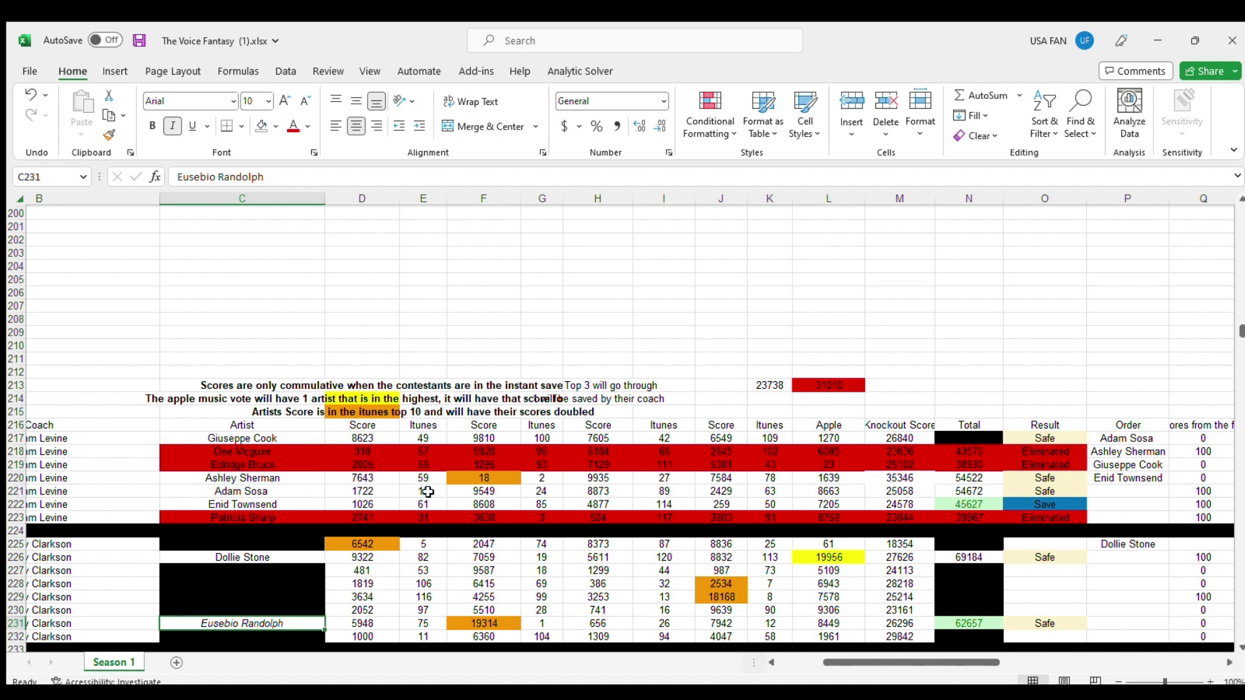
Step: Copy the revealed artist's name from C231 into the Order column at P226
key("ctrl+c")
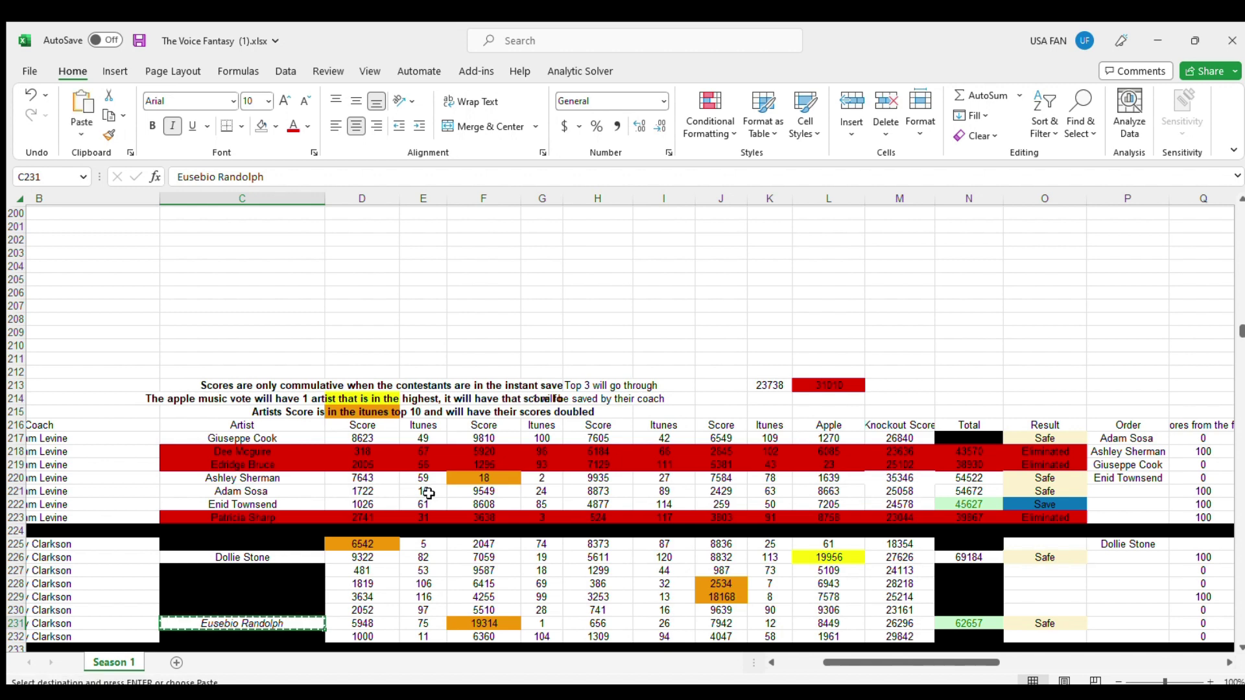
left_click(1128, 557)
key("ctrl+v")
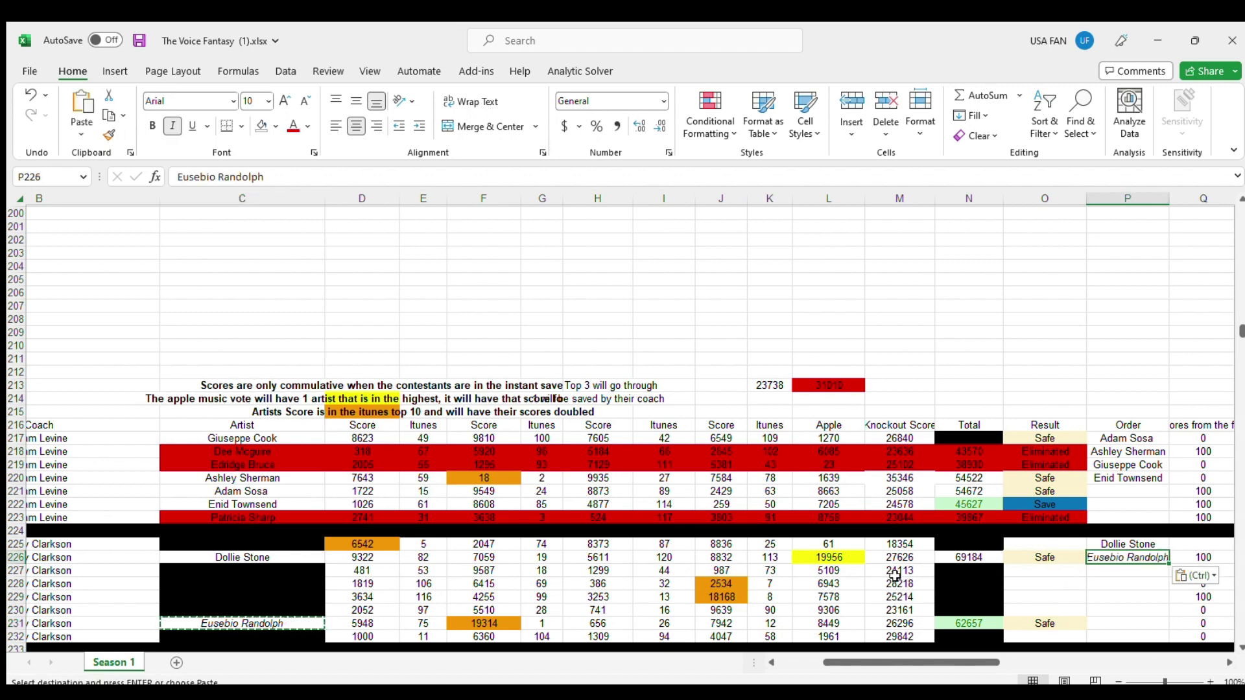
Step: Remove the italics from the artist's name in C231 and from its copy in P226
left_click(489, 621)
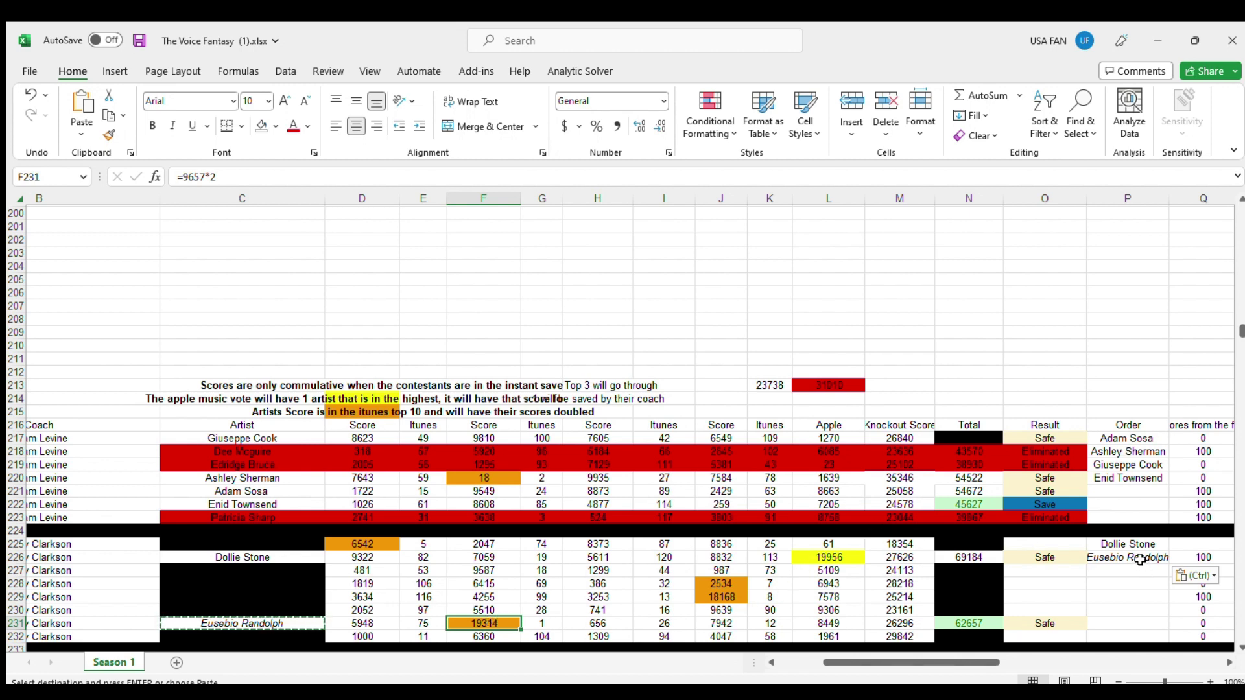
left_click(273, 621)
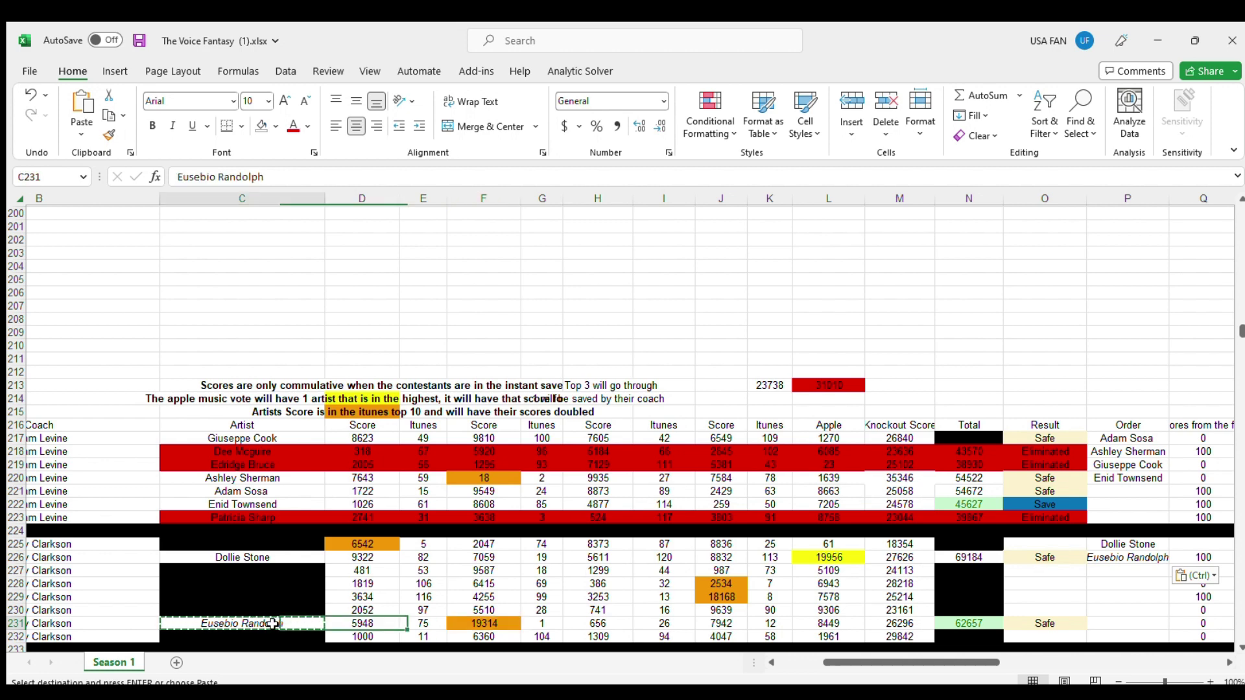
left_click(173, 127)
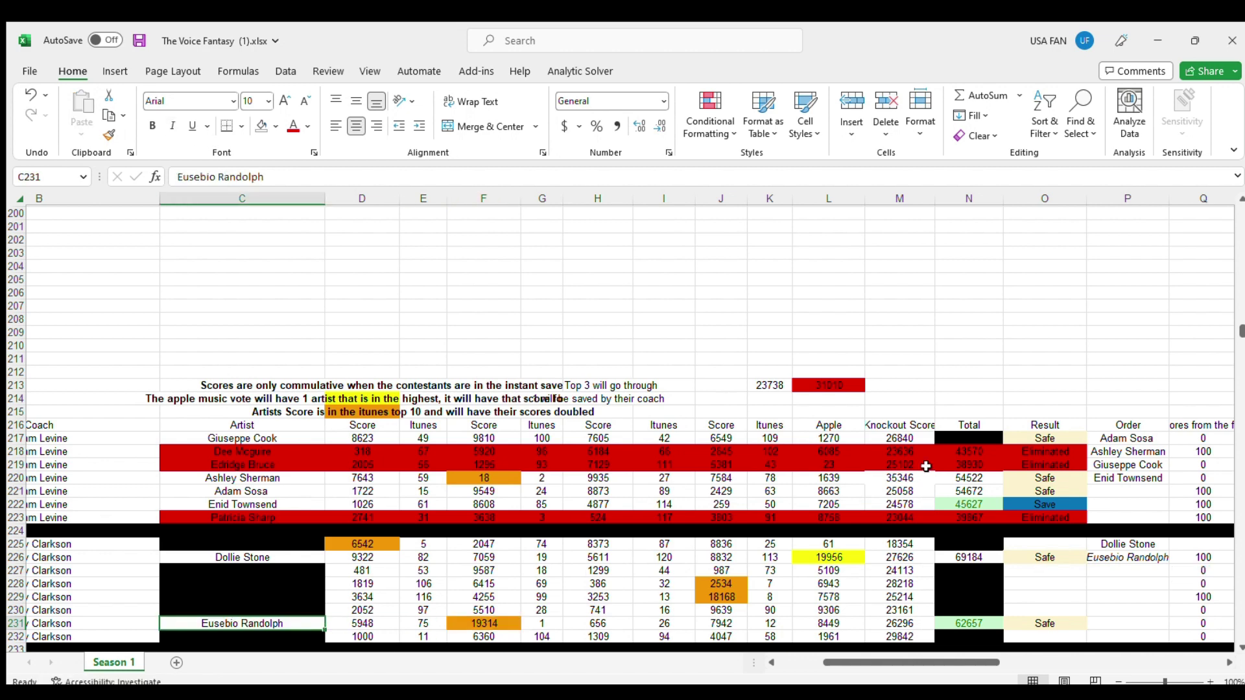
left_click(1141, 558)
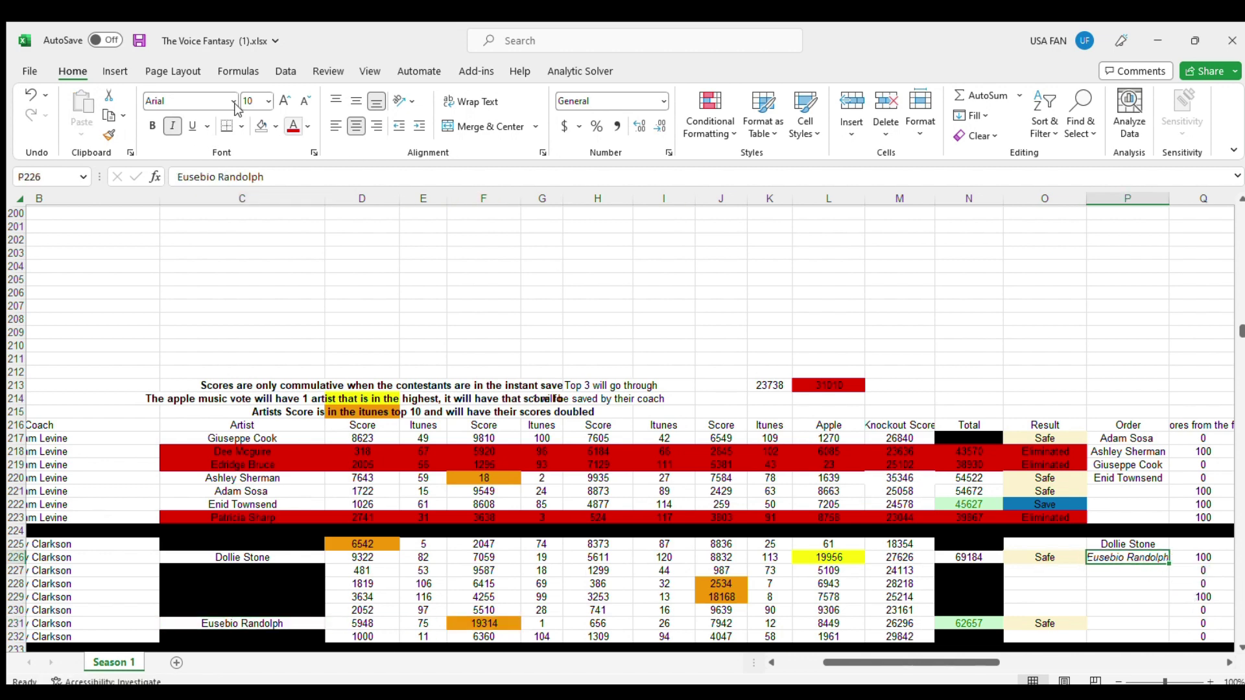
left_click(174, 127)
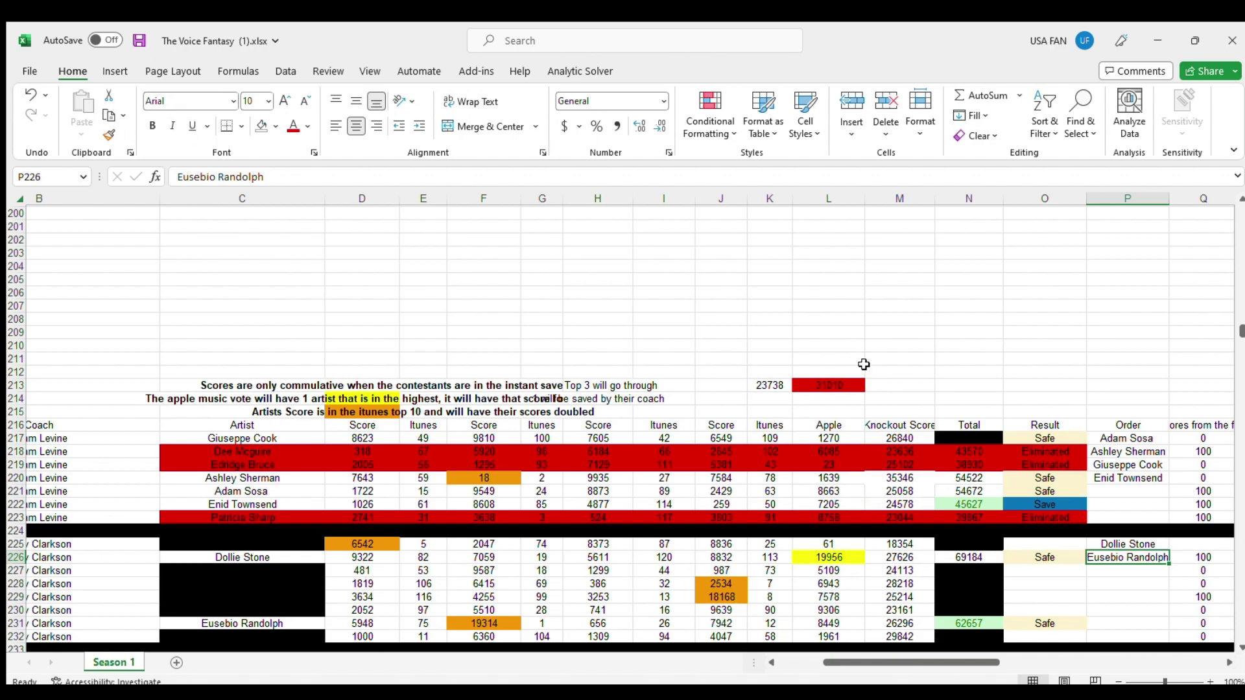
Step: Copy the orange "Advanced ✔" status from P43 into P56 for the newly safe Team Kelly artist
scroll(894, 499, "up", 20)
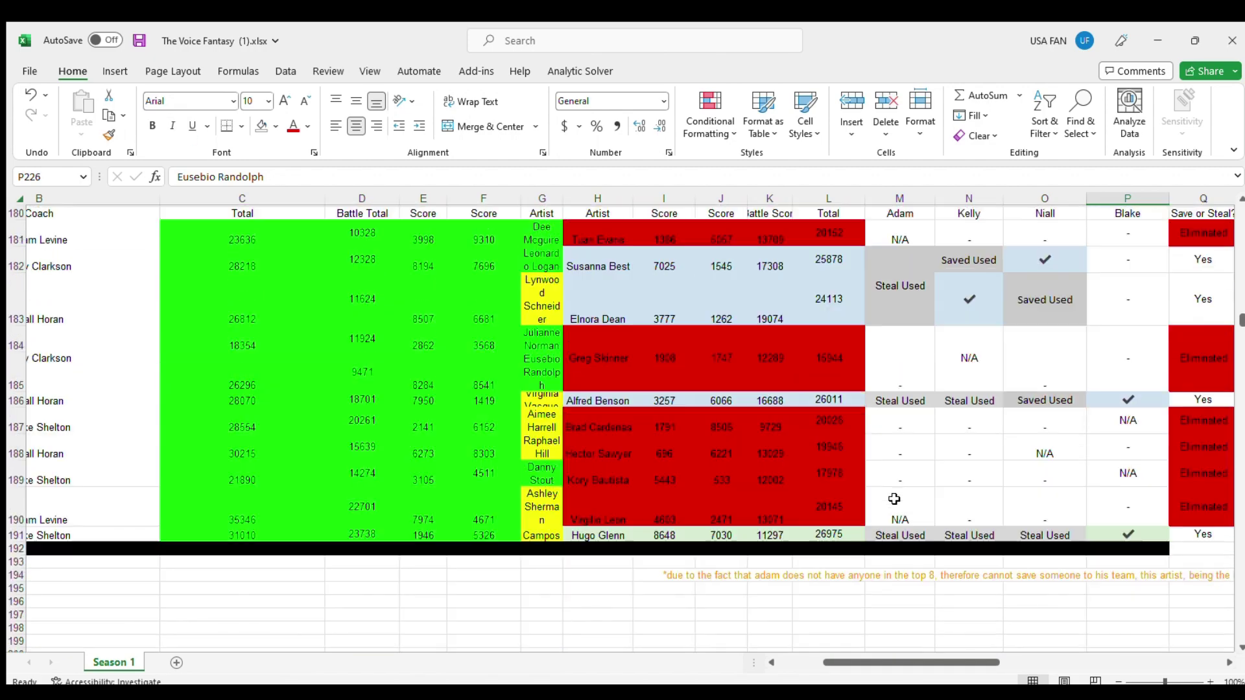
scroll(894, 499, "up", 20)
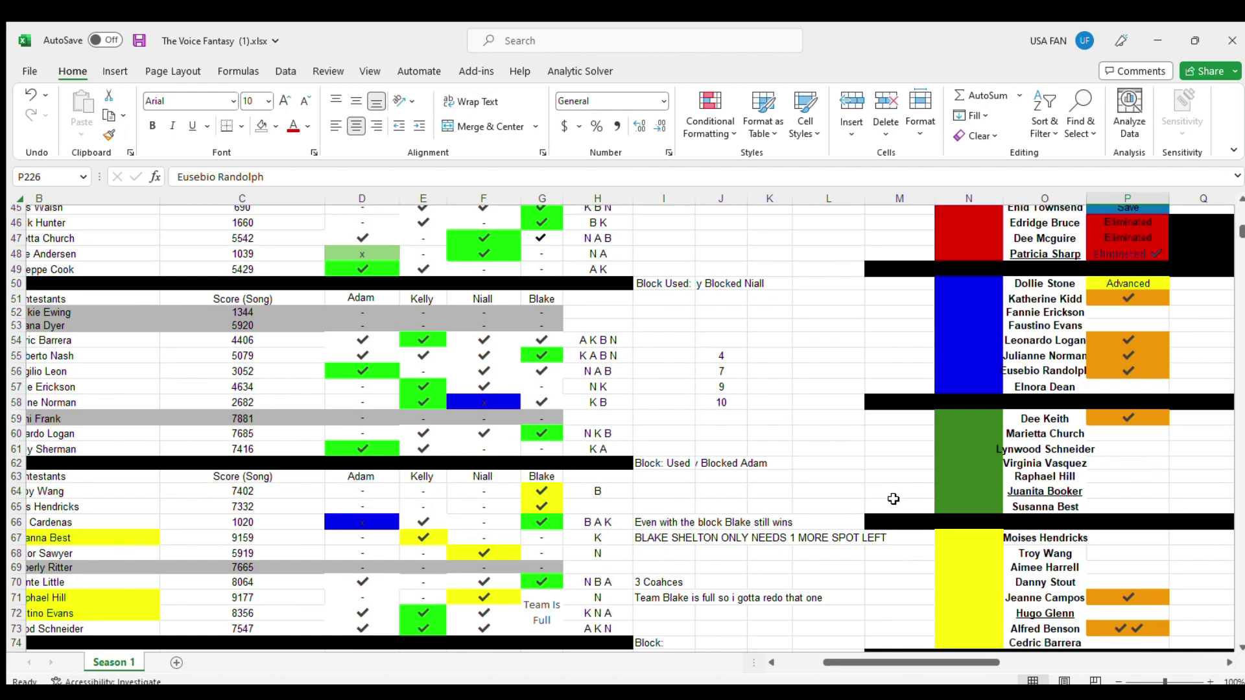
scroll(894, 498, "up", 3)
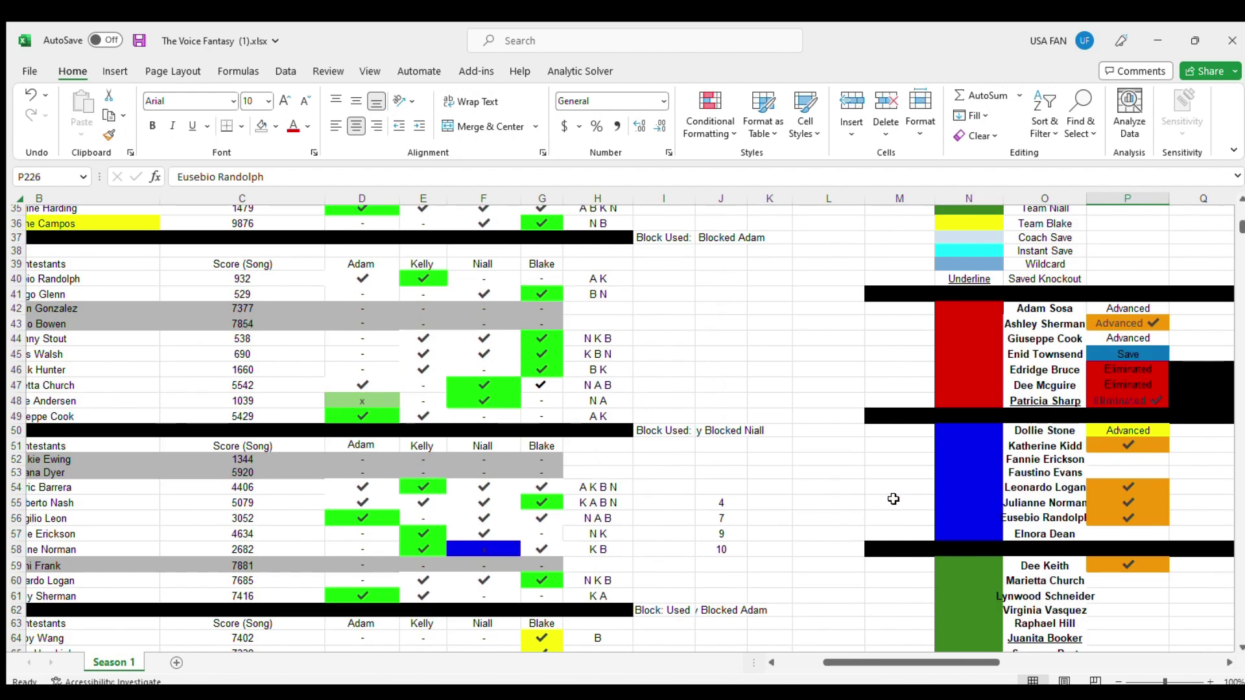
left_click(1144, 322)
key("ctrl+c")
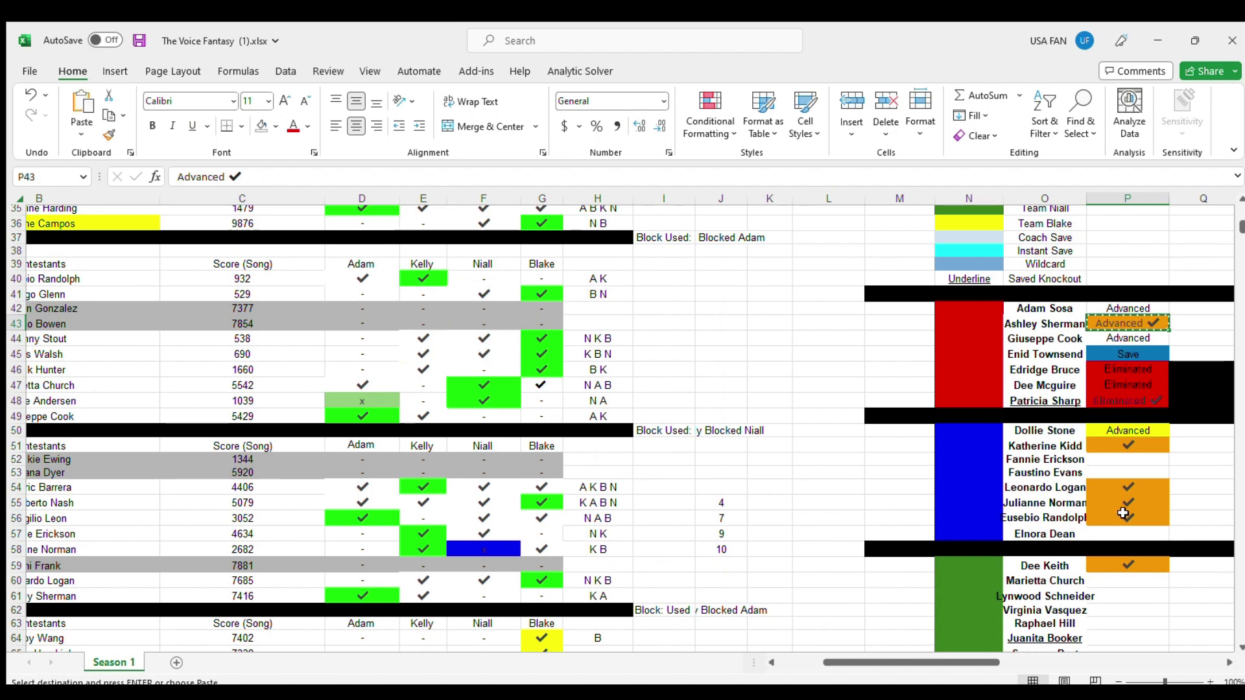
left_click(1117, 517)
key("ctrl+v")
Step: Move the advanced artist's entry N56:P56 up to row 51, shifting the other blue entries in rows 51–55 down one row
left_click_drag(973, 517, 1129, 517)
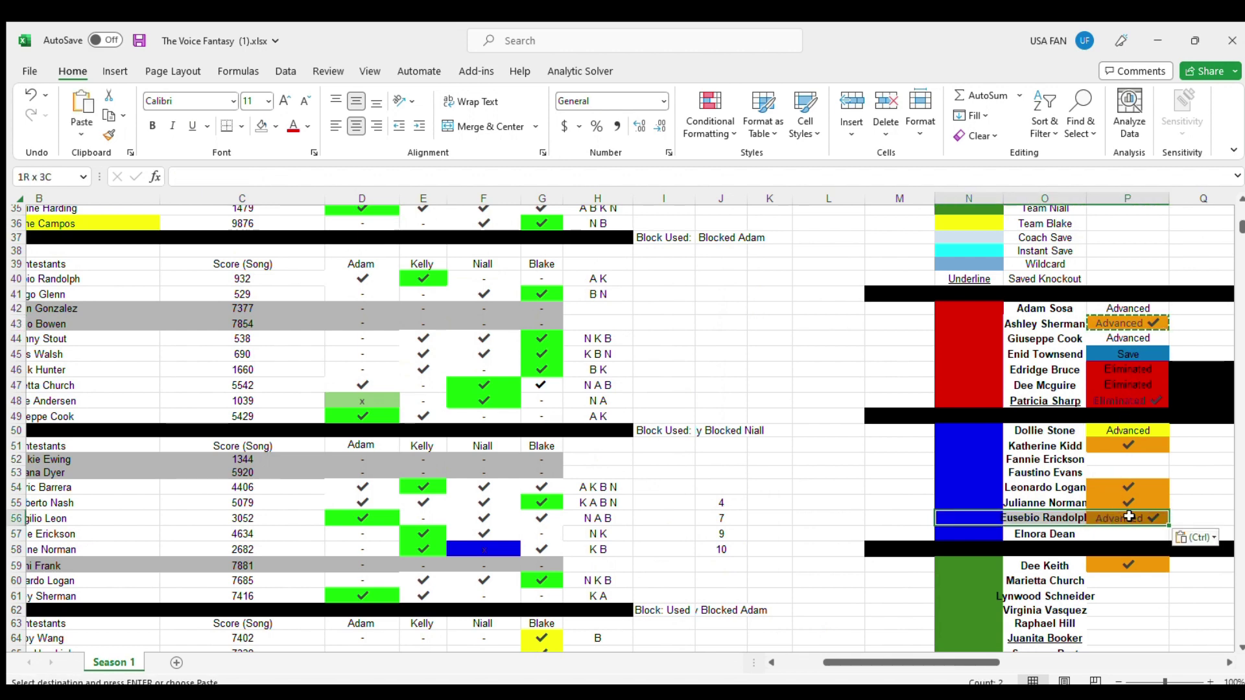
left_click_drag(909, 662, 970, 662)
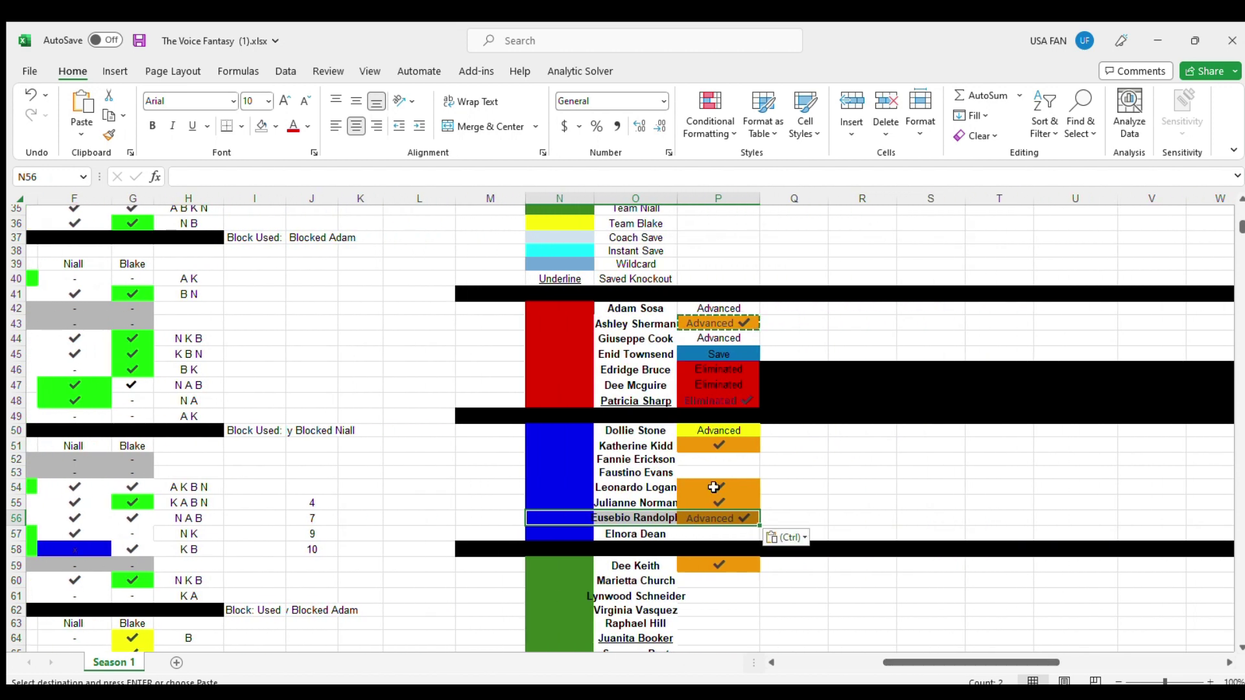
left_click_drag(744, 510, 959, 491)
left_click(681, 446)
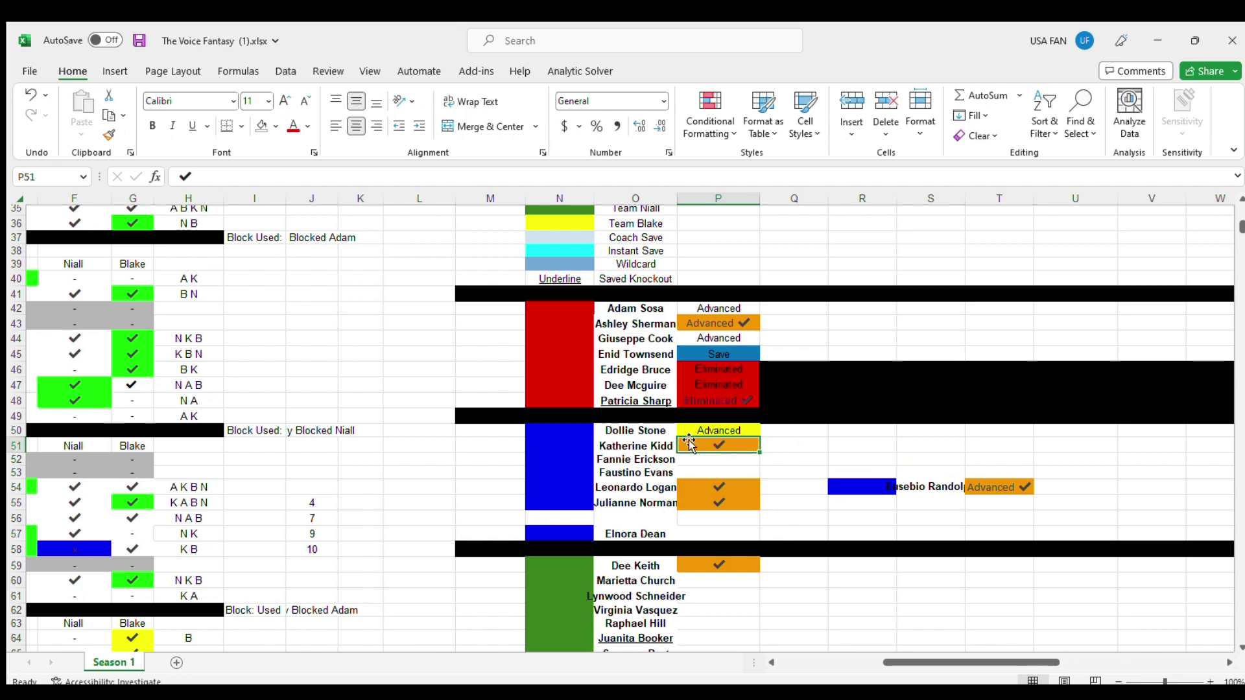
mouse_move(693, 443)
left_mouse_down()
mouse_move(558, 504)
mouse_move(558, 519)
left_mouse_up()
left_click_drag(860, 488, 745, 446)
Step: Copy the "Safe" LP result from P6 into P15 for the same Team Kelly artist in the live show chart
scroll(802, 470, "up", 11)
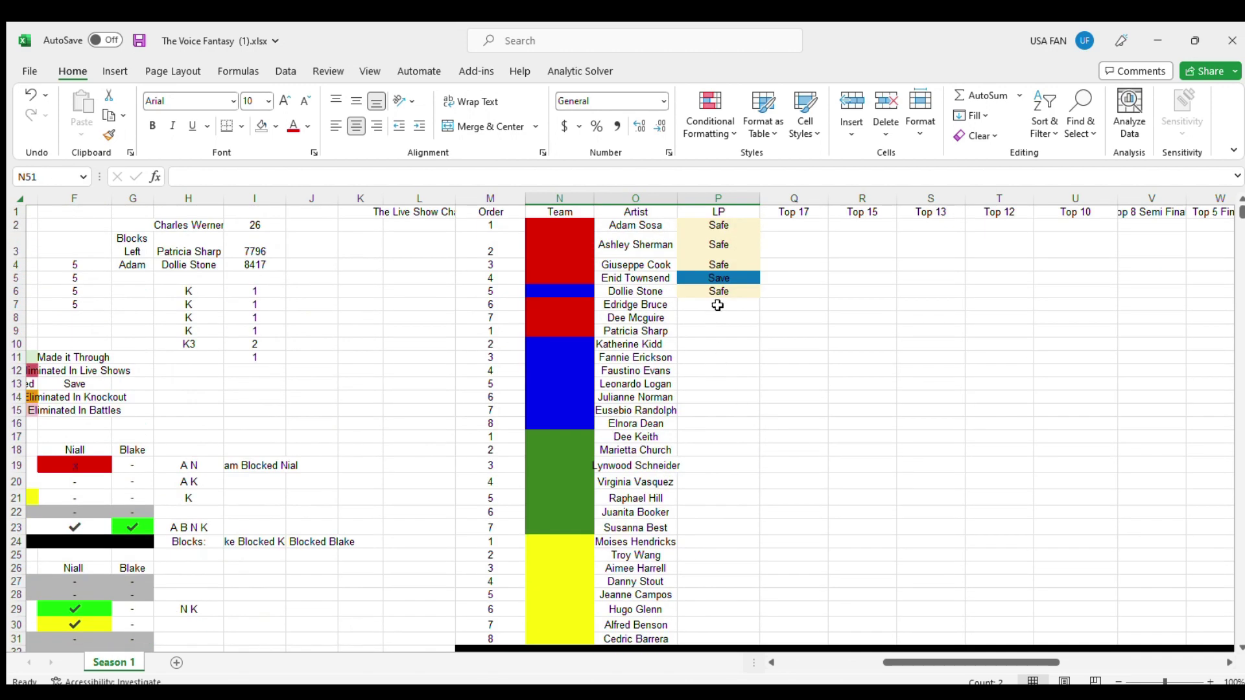
left_click(720, 291)
key("ctrl+c")
left_click(705, 407)
key("ctrl+v")
Step: Move the safe artist's entry from row 15 to row 7, shifting the entries between down one row, and widen the Artist column slightly
left_click_drag(550, 410, 921, 349)
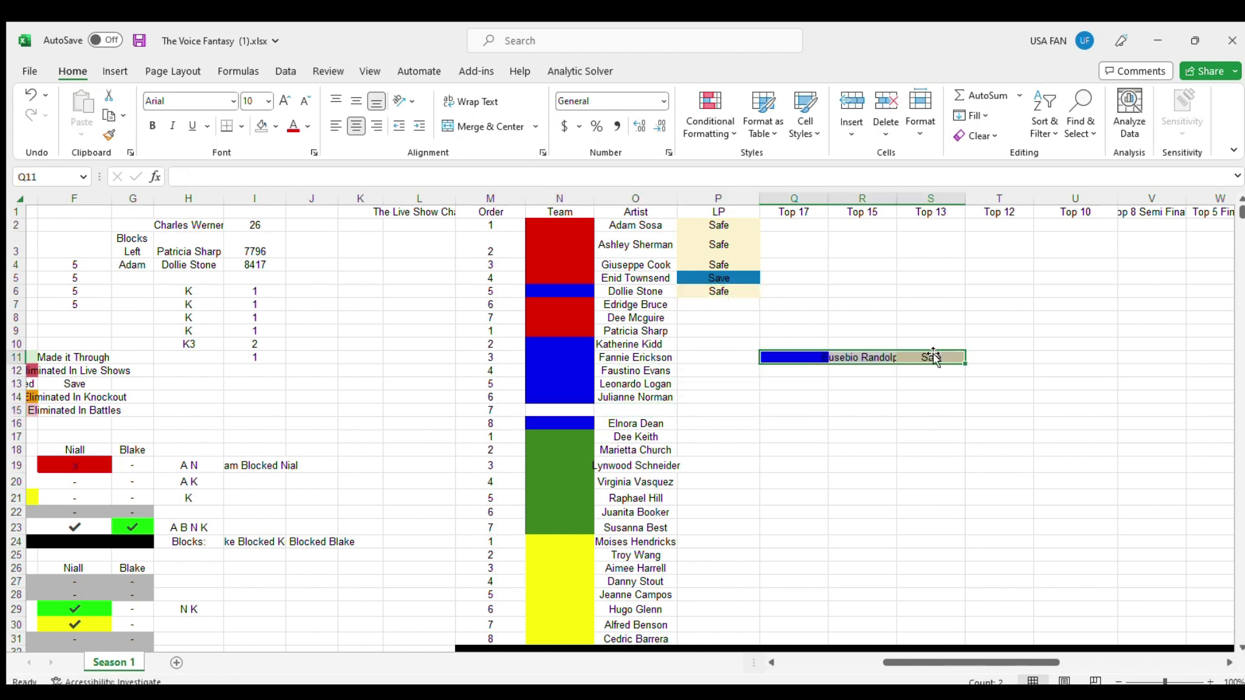
left_click(663, 198)
left_click(355, 99)
left_click_drag(660, 304, 556, 417)
left_click_drag(799, 344, 691, 304)
left_click(743, 411)
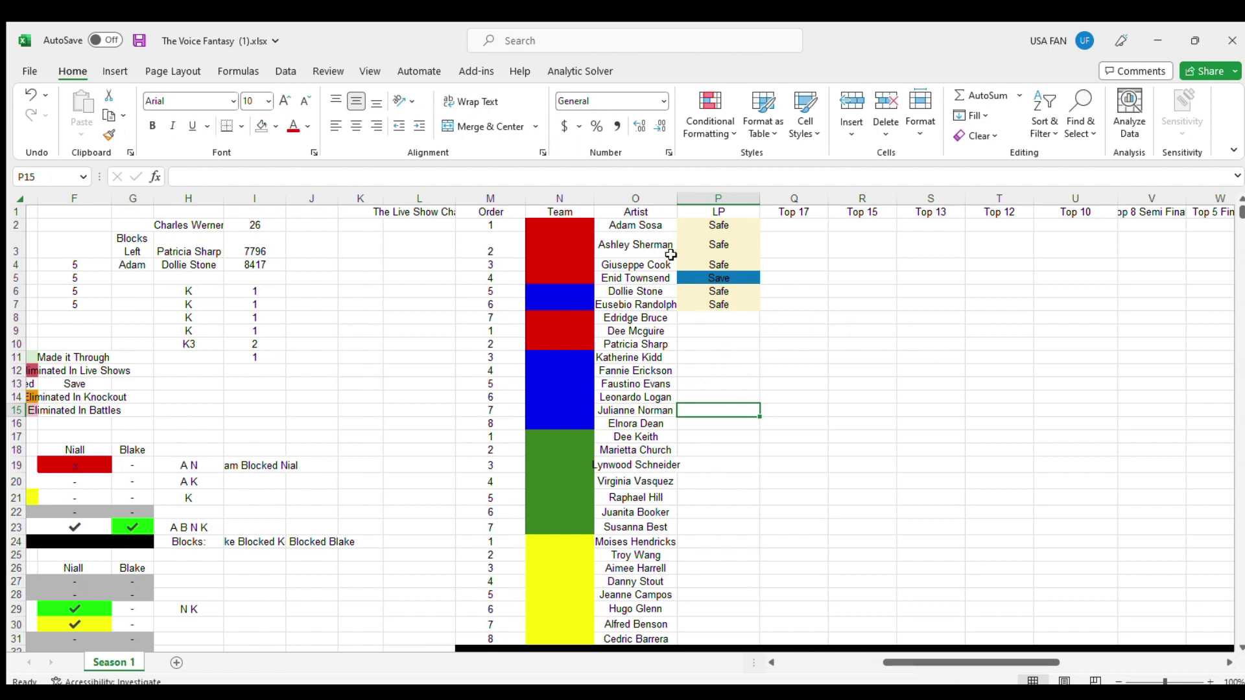
left_click_drag(674, 199, 684, 200)
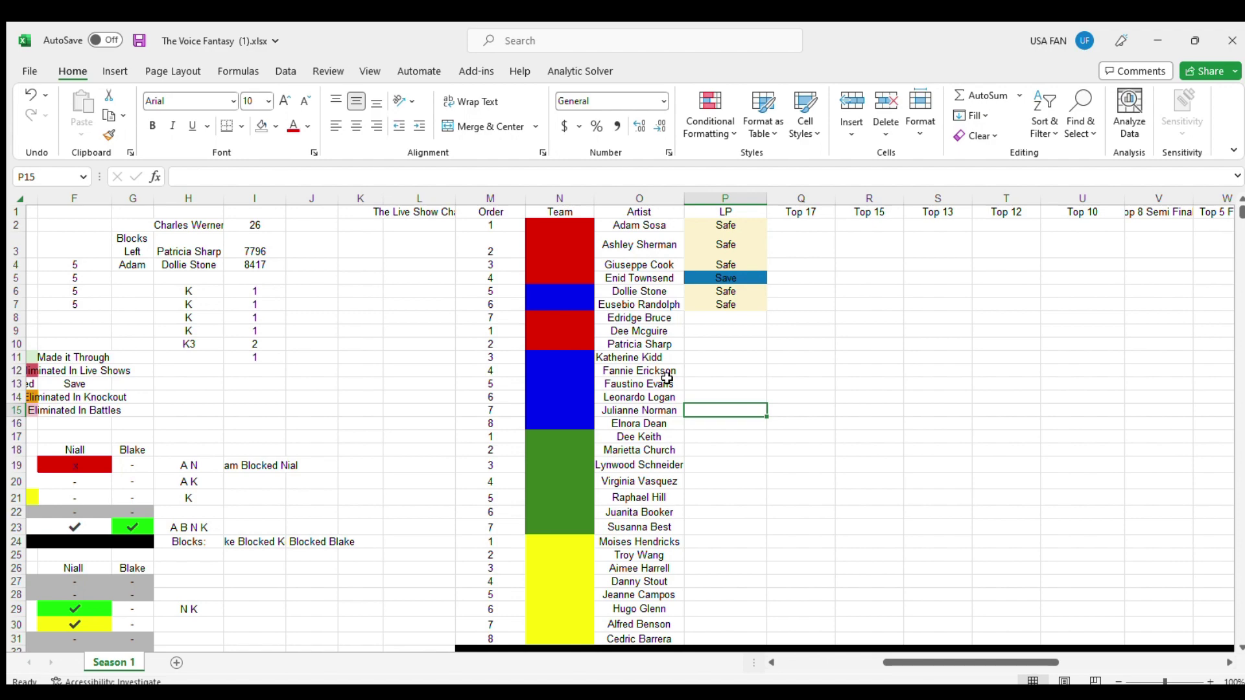
Step: Examine the Kelly Clarkson block of the playoff table, going through the coach entries B225:B232 one by one
scroll(796, 648, "left", 6)
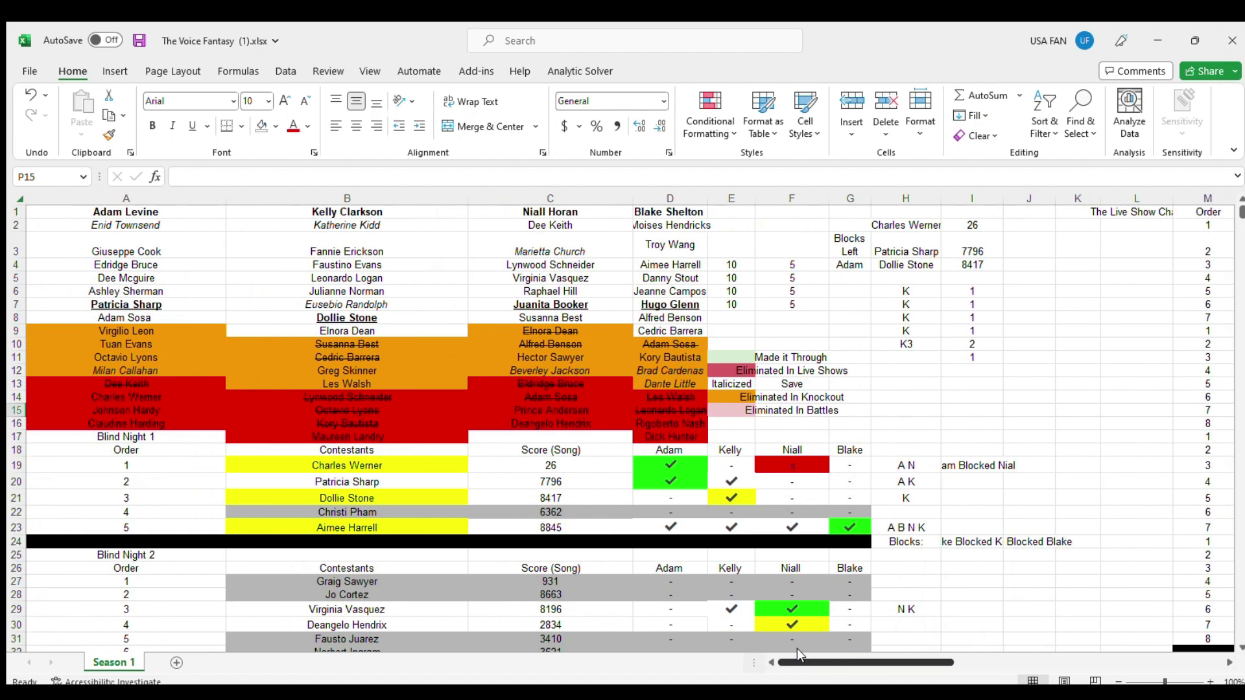
scroll(796, 648, "right", 3)
scroll(876, 648, "left", 2)
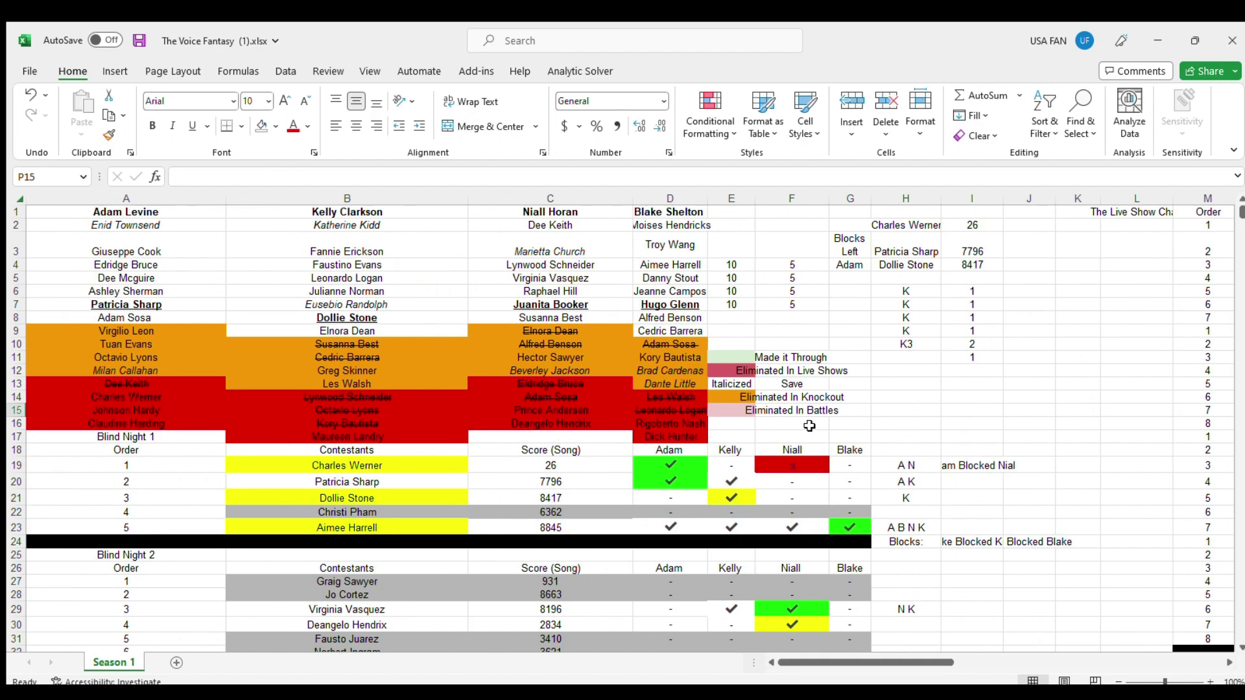
scroll(809, 426, "down", 20)
scroll(809, 426, "down", 19)
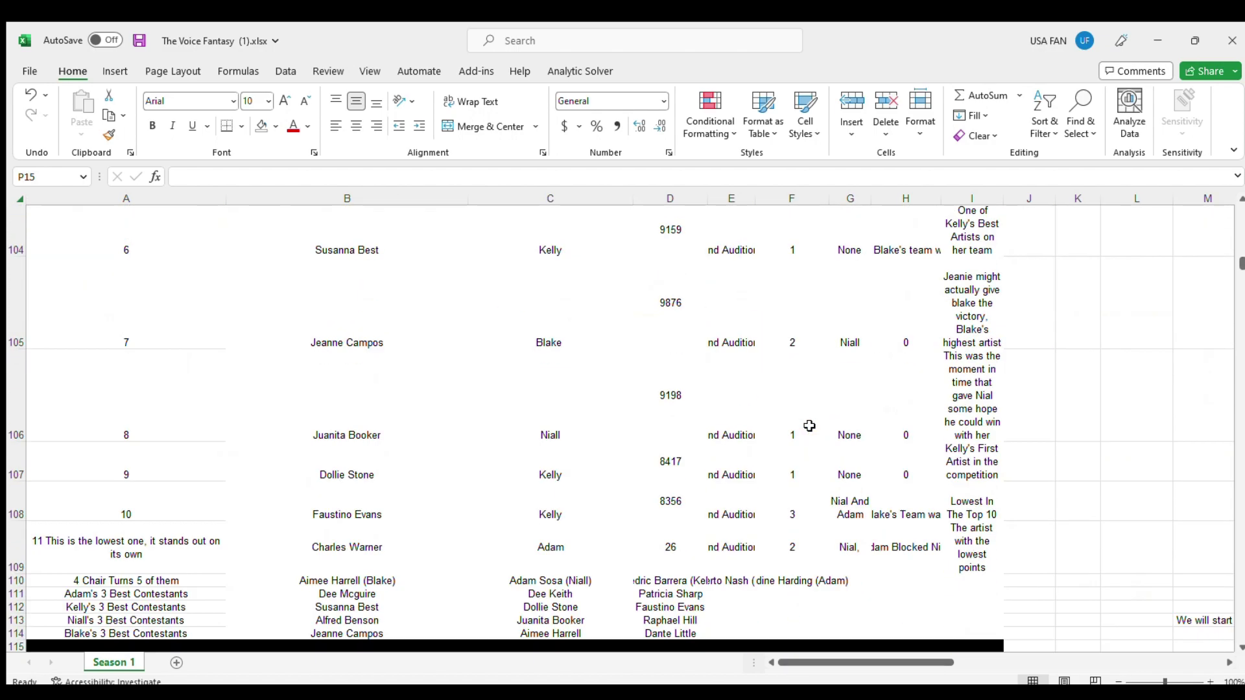
scroll(809, 426, "down", 20)
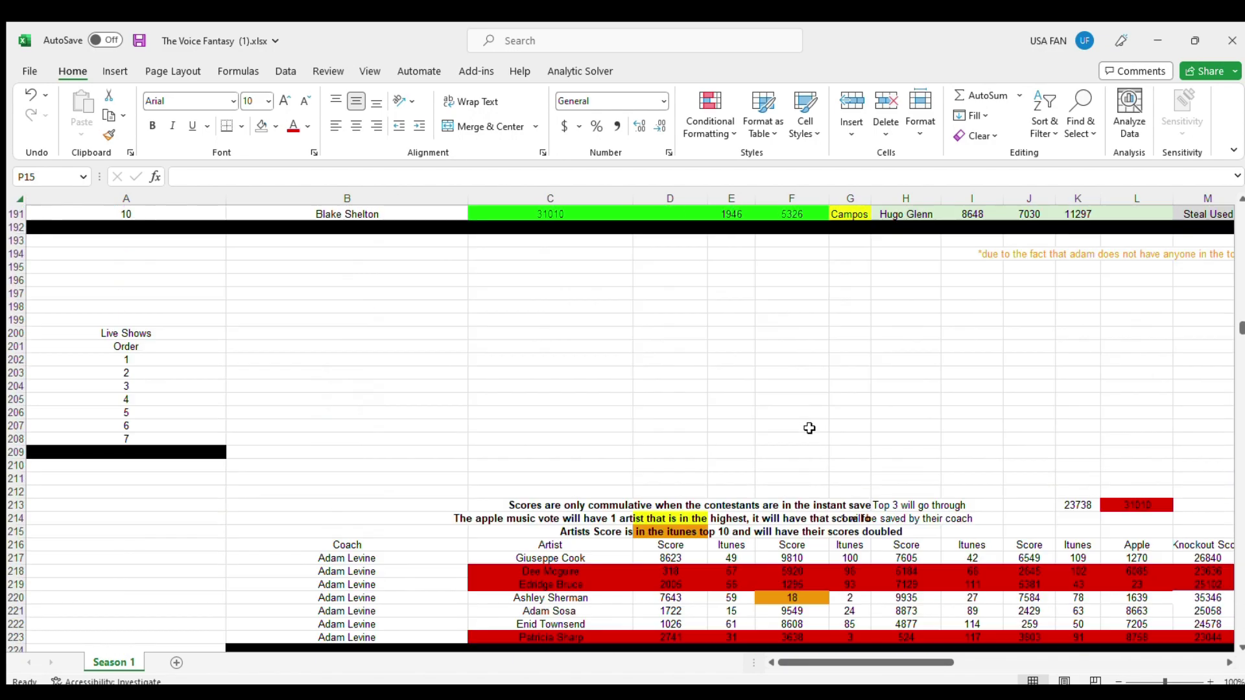
scroll(809, 427, "down", 12)
scroll(778, 428, "up", 3)
left_click_drag(795, 669, 850, 668)
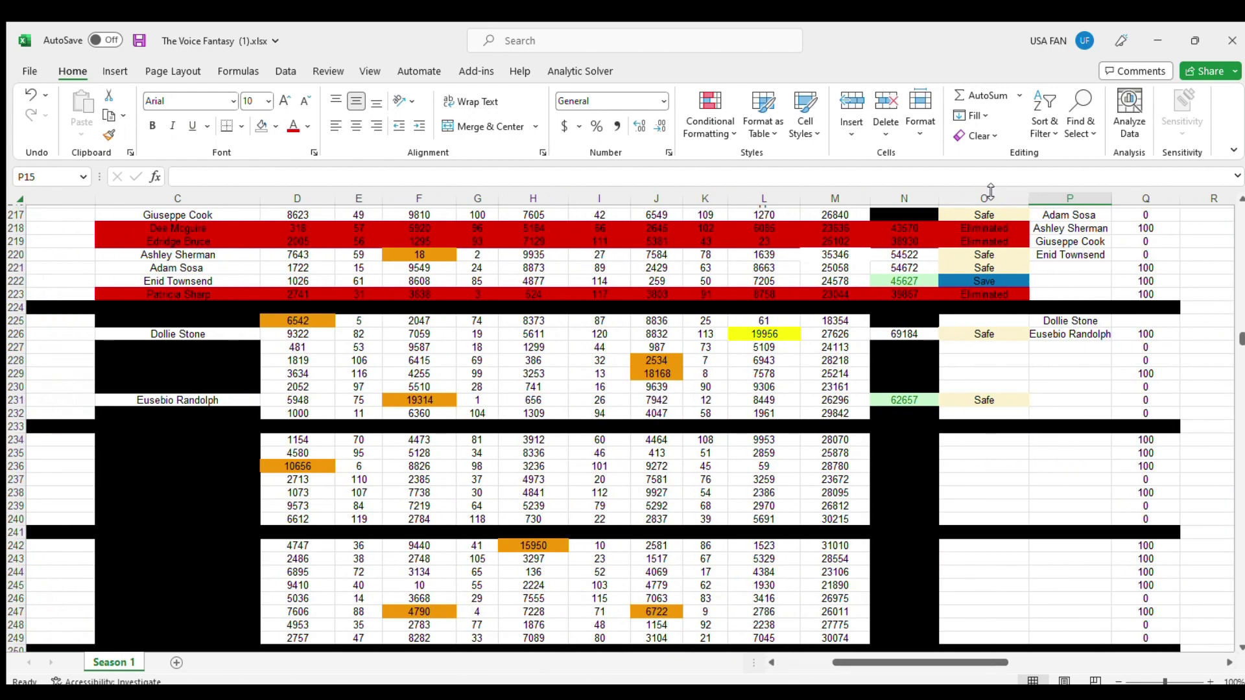
left_click(904, 400)
key("ctrl+c")
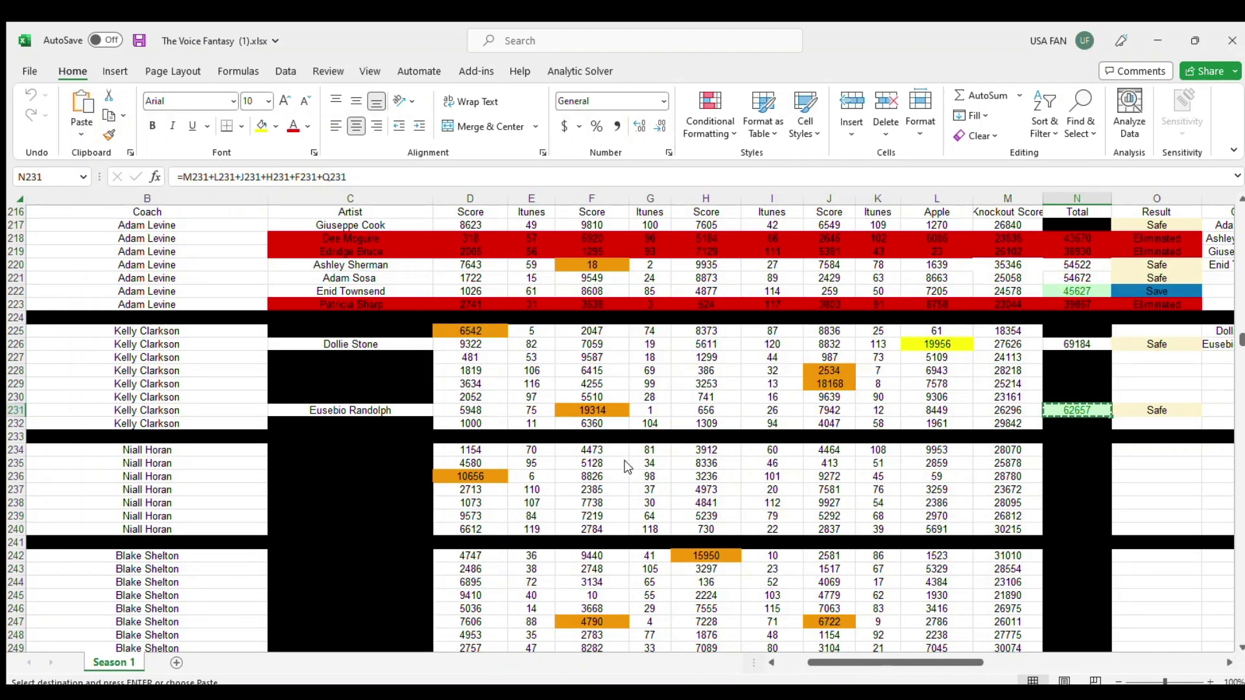
left_click(196, 332)
left_click(195, 344)
left_click(194, 357)
left_click(195, 371)
left_click(193, 385)
left_click(190, 397)
left_click(190, 411)
left_click(191, 423)
Step: Check the Team, Artist and LP entries for row 7 in the live show chart
scroll(459, 366, "up", 7)
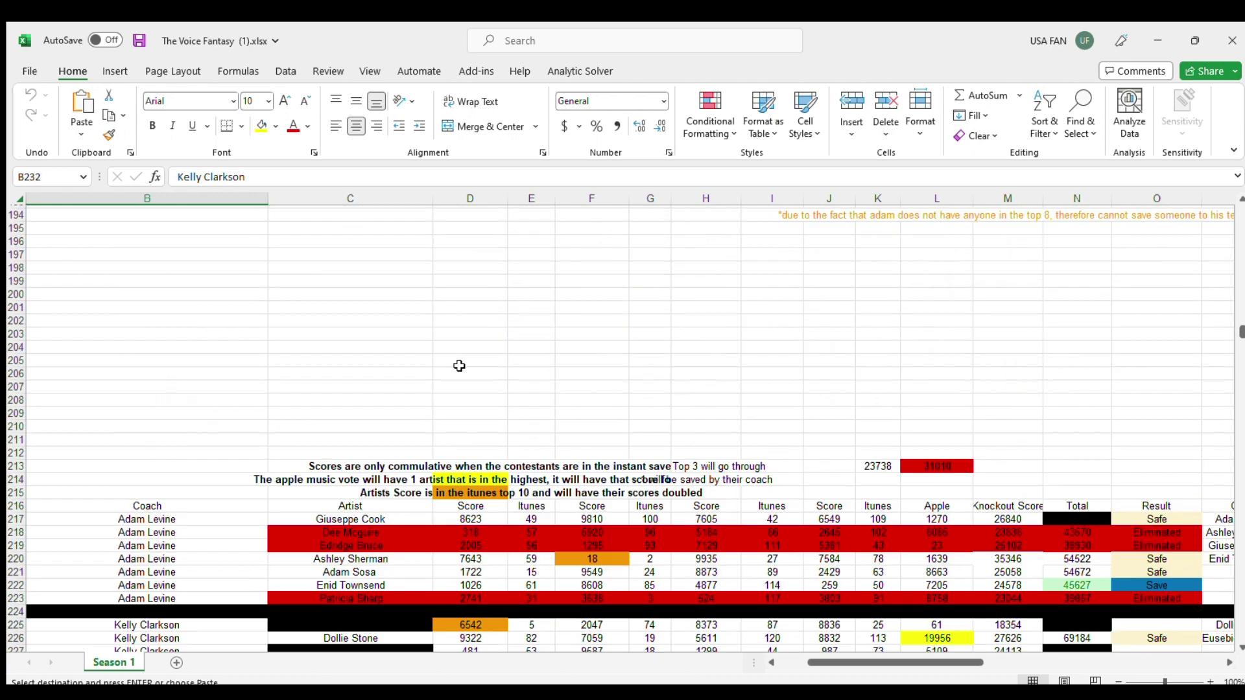
scroll(459, 367, "up", 18)
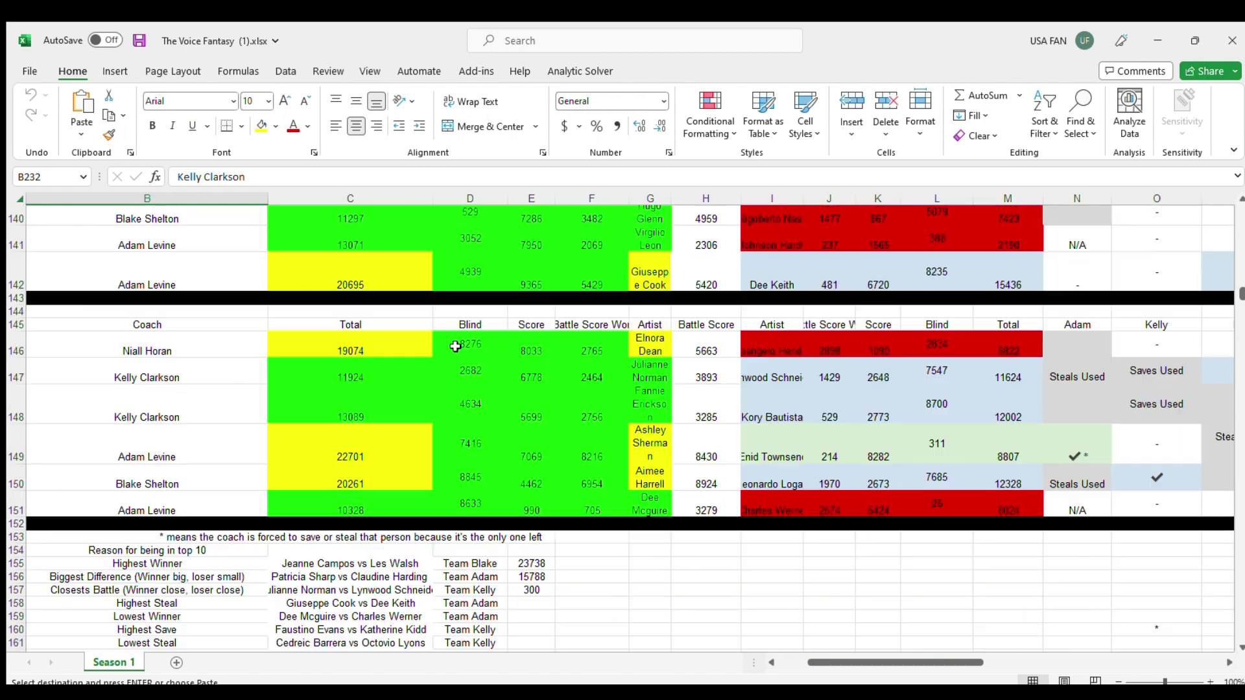
scroll(456, 347, "up", 12)
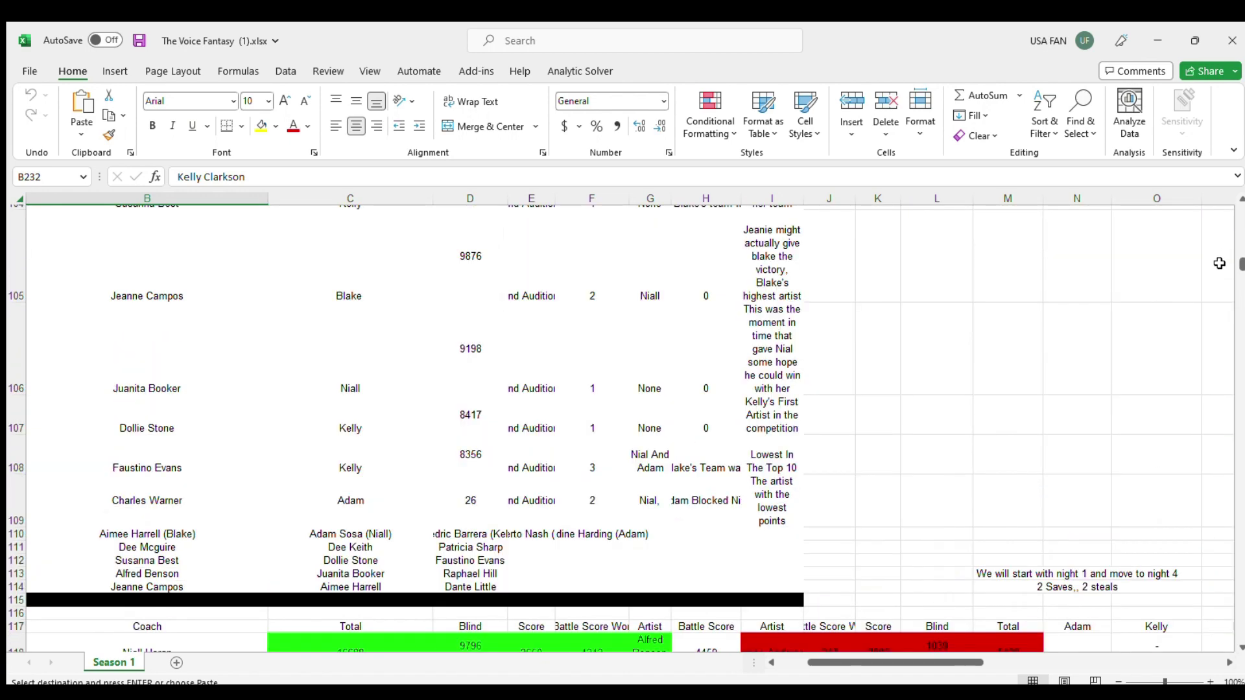
left_click_drag(1239, 266, 1240, 212)
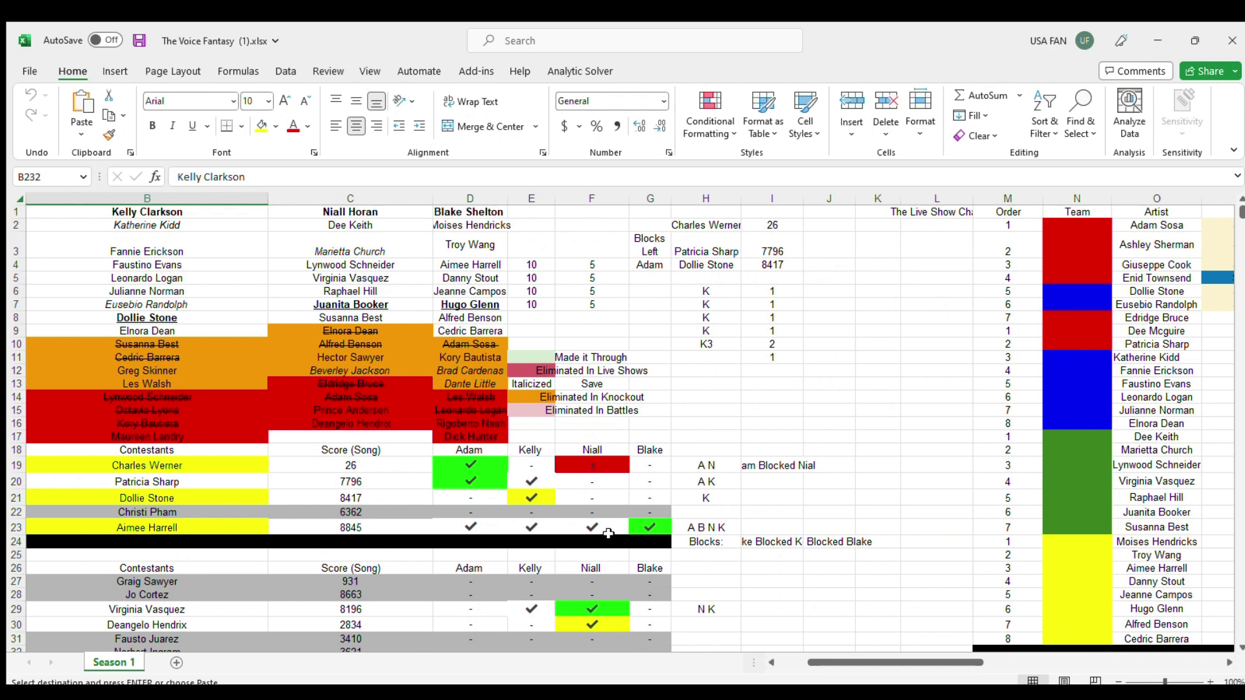
left_click_drag(913, 662, 986, 660)
mouse_move(455, 302)
left_mouse_down()
mouse_move(598, 303)
mouse_move(475, 304)
left_mouse_up()
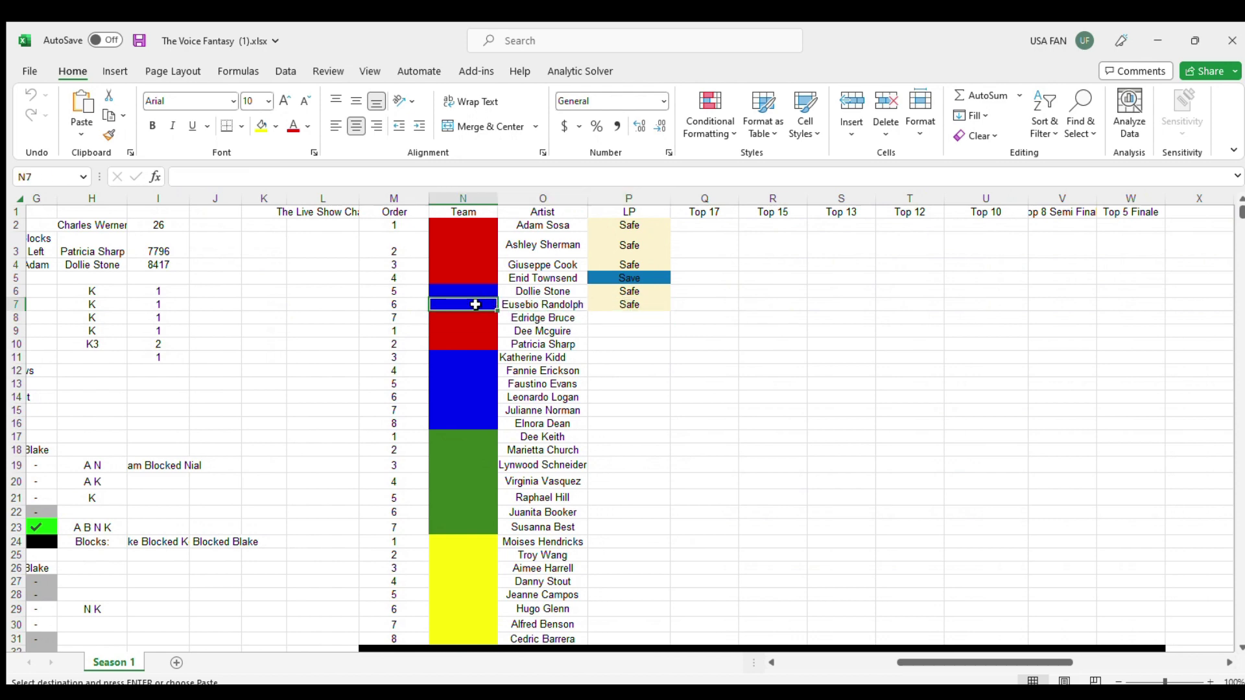
Step: Copy the total formula with its green fill from N231 to N229 in the Kelly Clarkson block and clear the fill from N231
left_click_drag(899, 659, 779, 660)
scroll(615, 486, "down", 20)
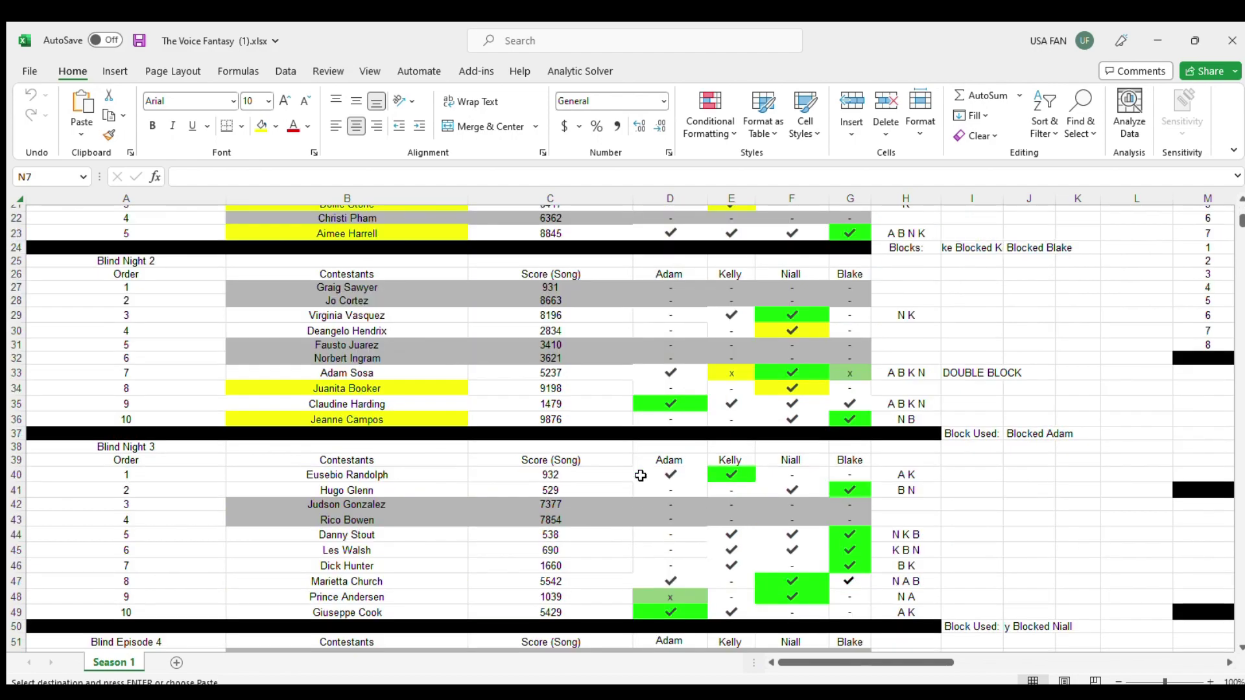
scroll(640, 476, "down", 12)
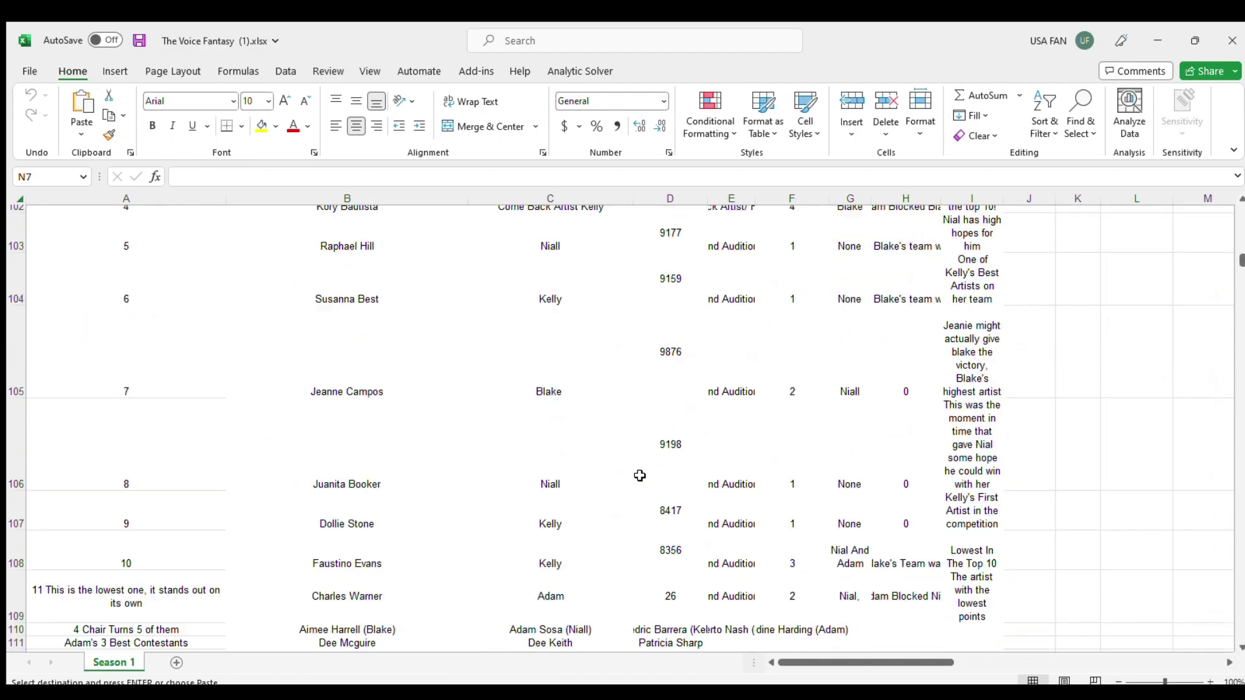
scroll(640, 476, "down", 18)
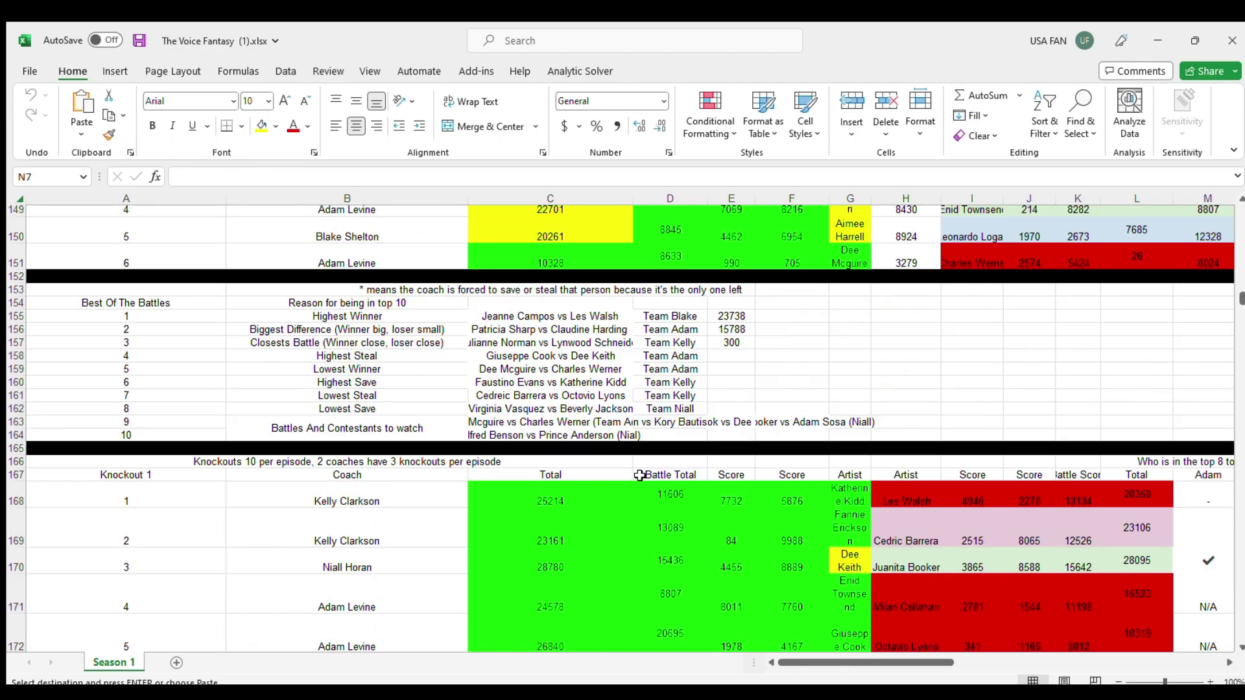
scroll(640, 475, "down", 12)
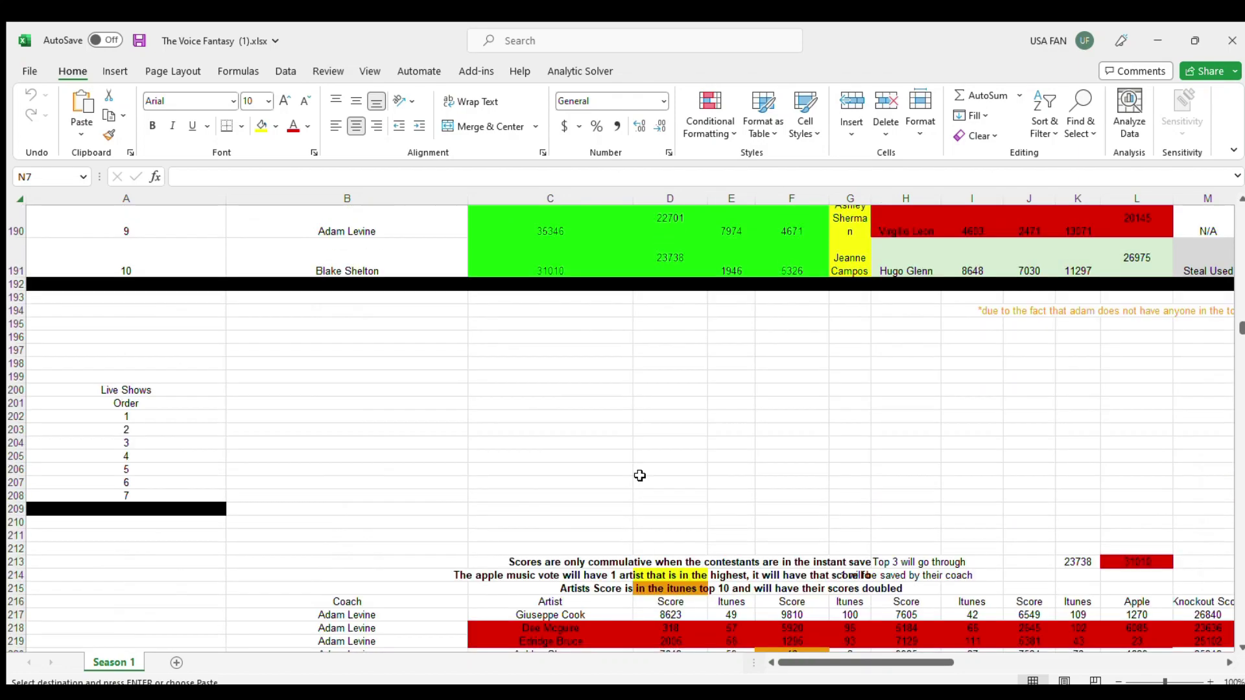
scroll(639, 475, "up", 2)
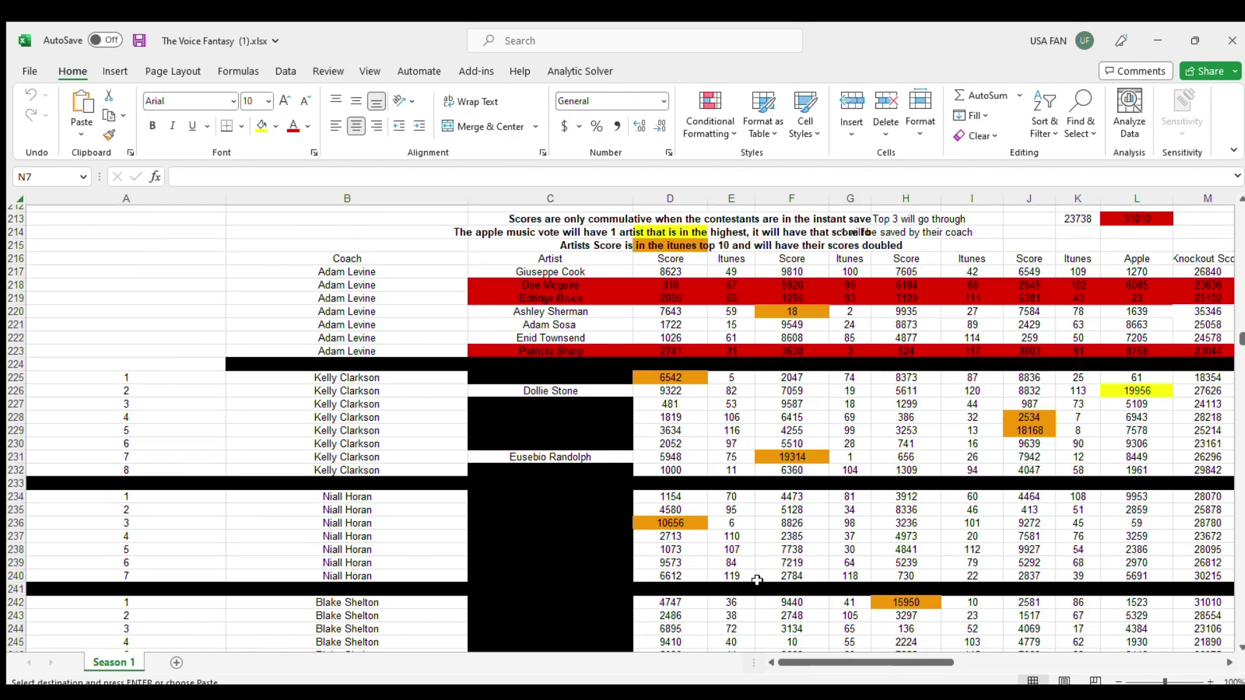
left_click_drag(790, 663, 838, 664)
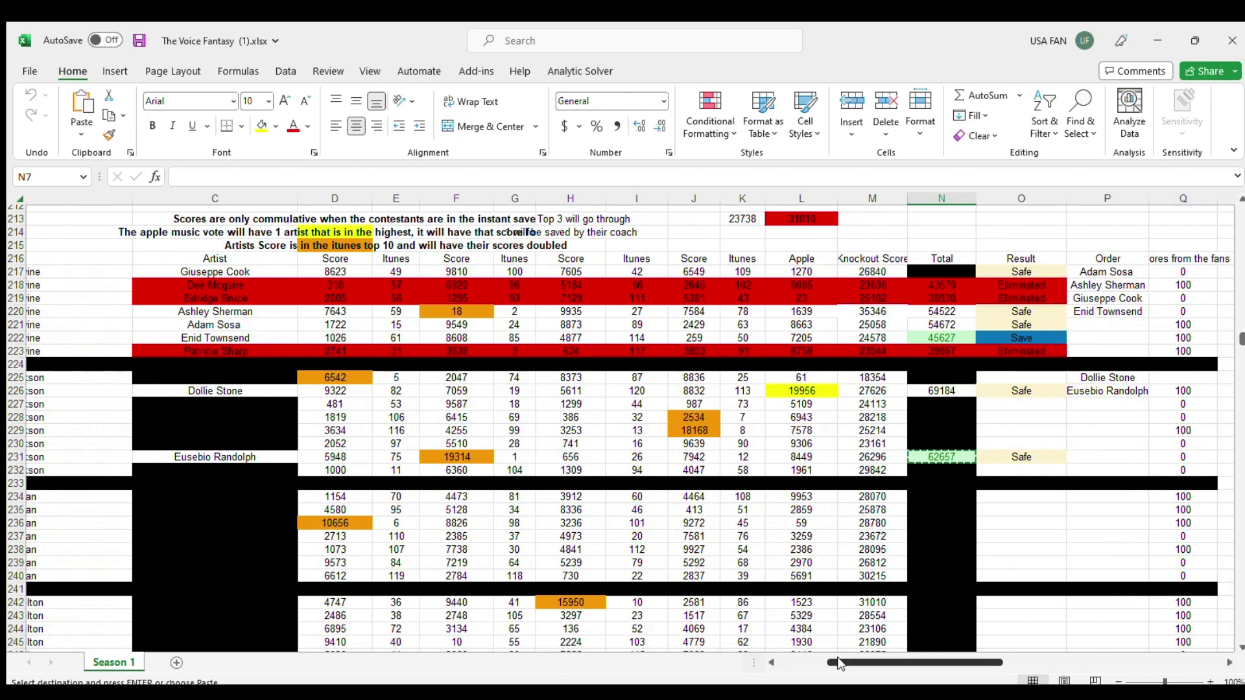
left_click(943, 456)
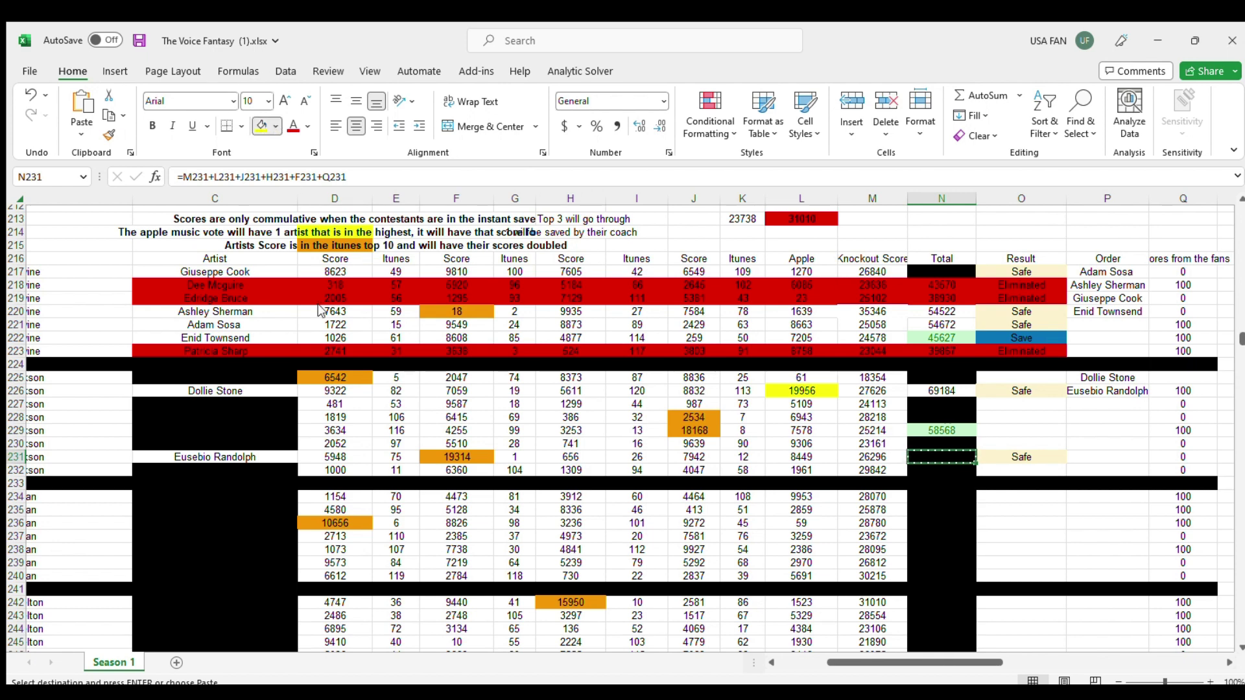
key("Return")
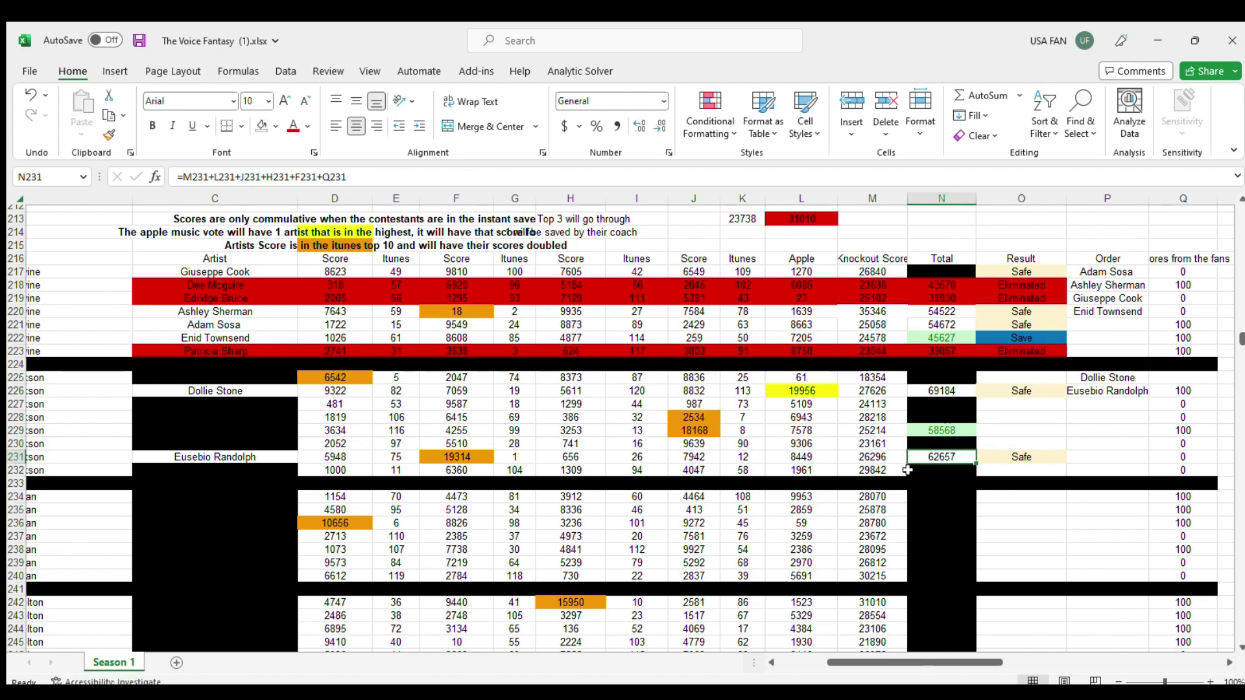
Step: Copy the "Safe" result from O231 to O229 in the Kelly Clarkson block
left_click(1002, 456)
key("ctrl+c")
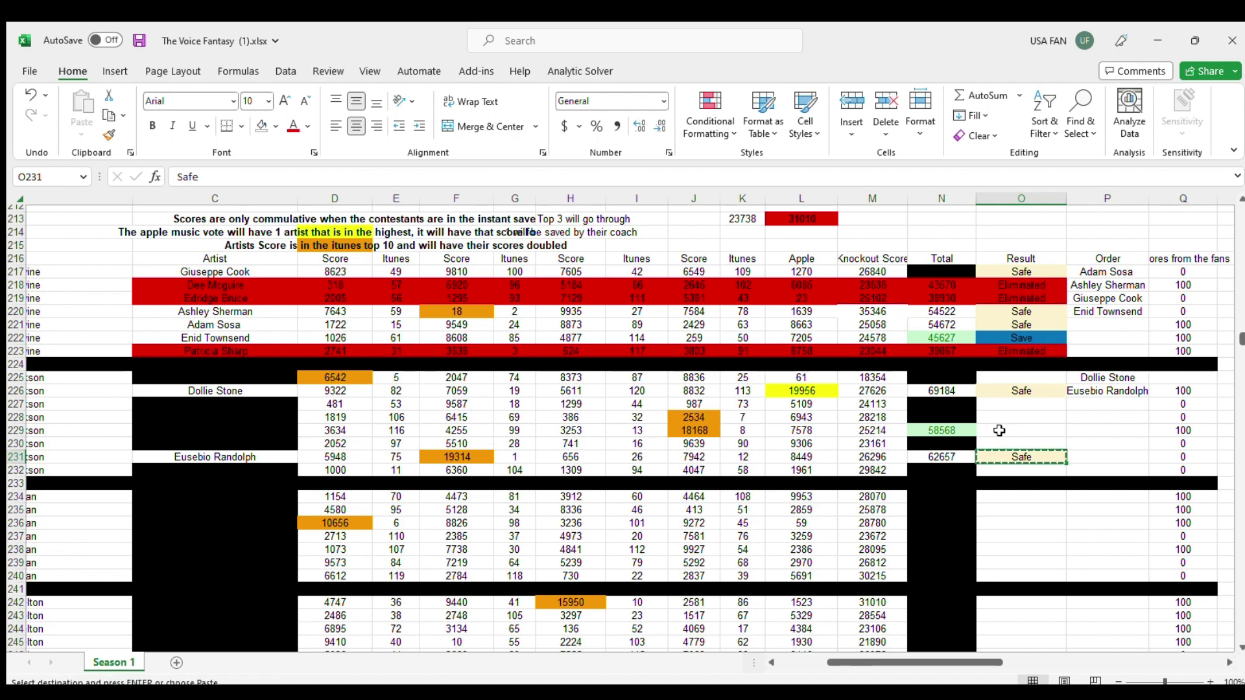
left_click(999, 431)
key("ctrl+v")
Step: Reveal the artist name in C229 by removing its black fill, and turn off its italics
left_click_drag(862, 431, 326, 430)
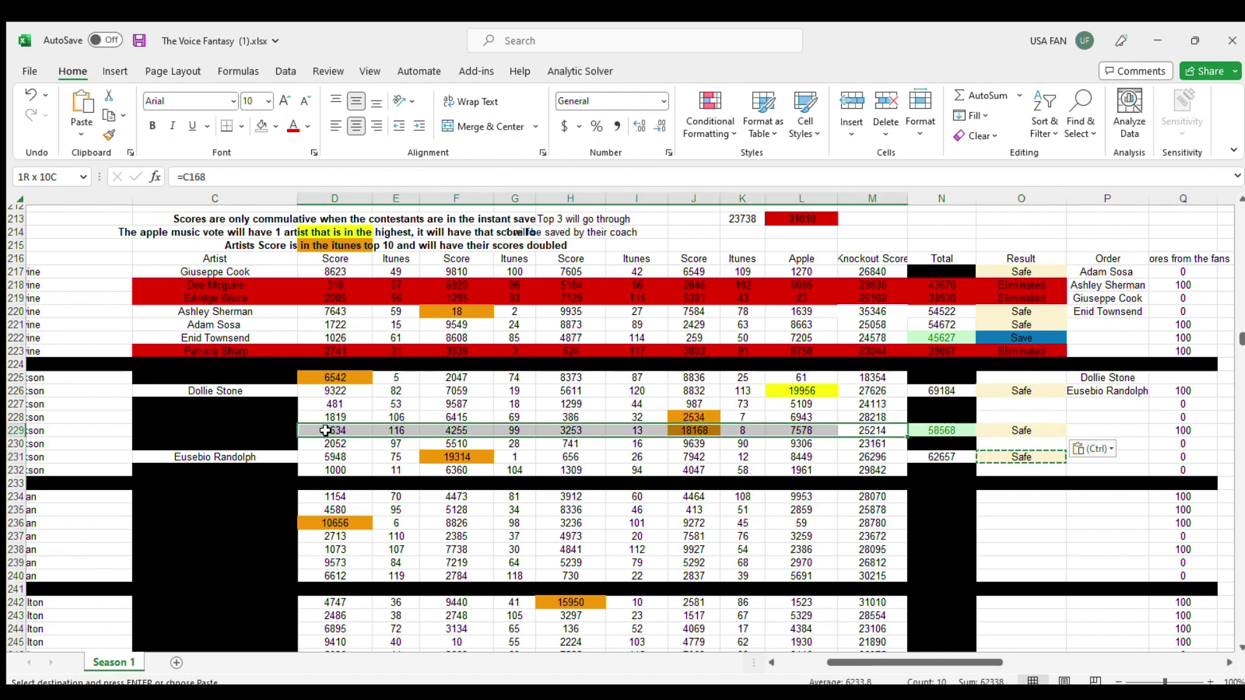
left_click(233, 430)
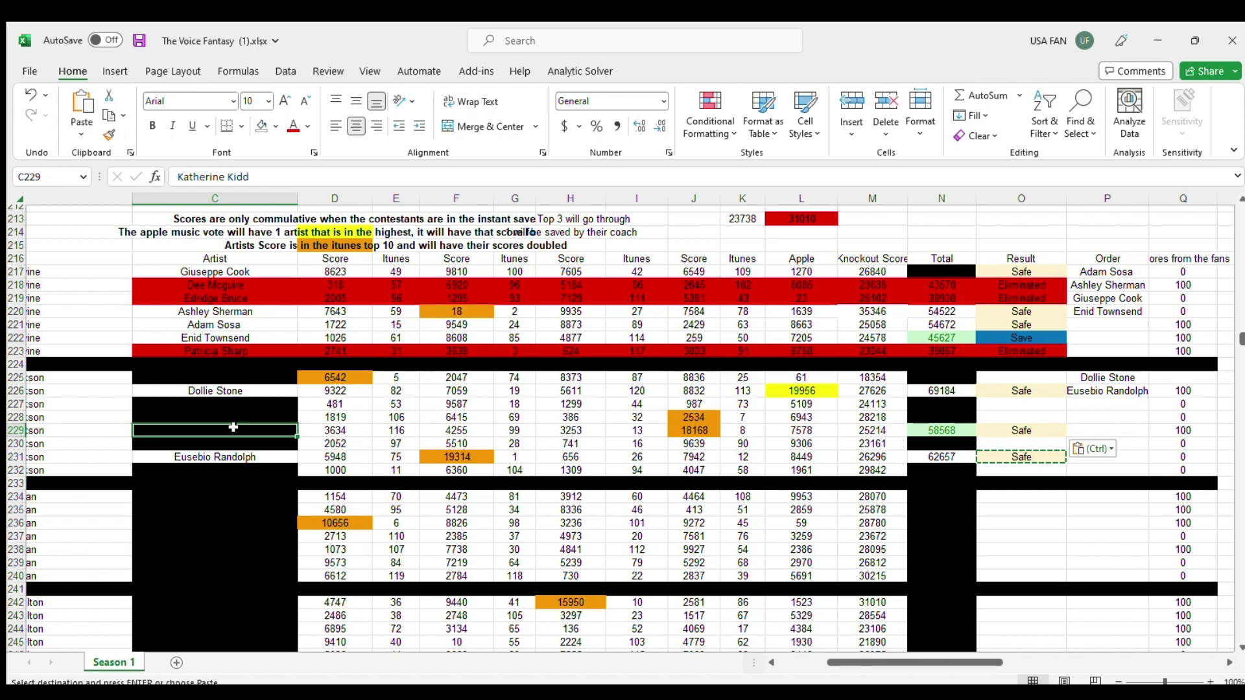
left_click(262, 126)
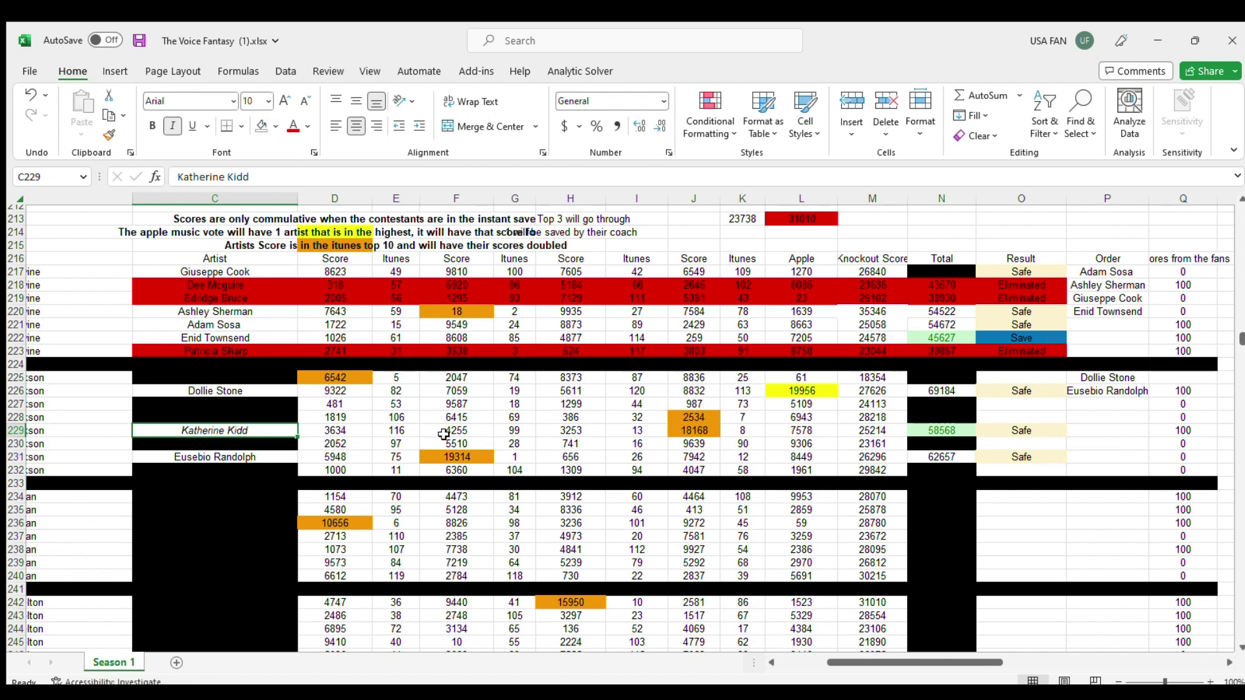
left_click(172, 125)
left_click(395, 417)
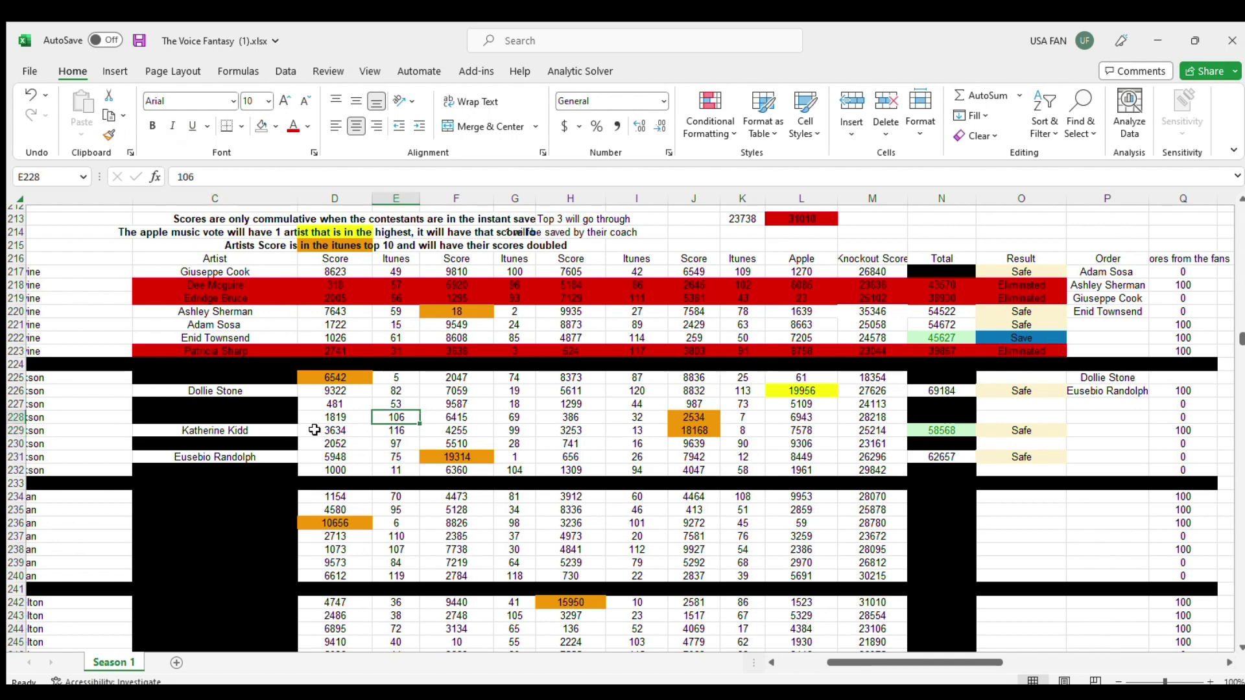
Step: Copy the revealed artist name from C229 into the Order column at P227
left_click(277, 427)
key("ctrl+c")
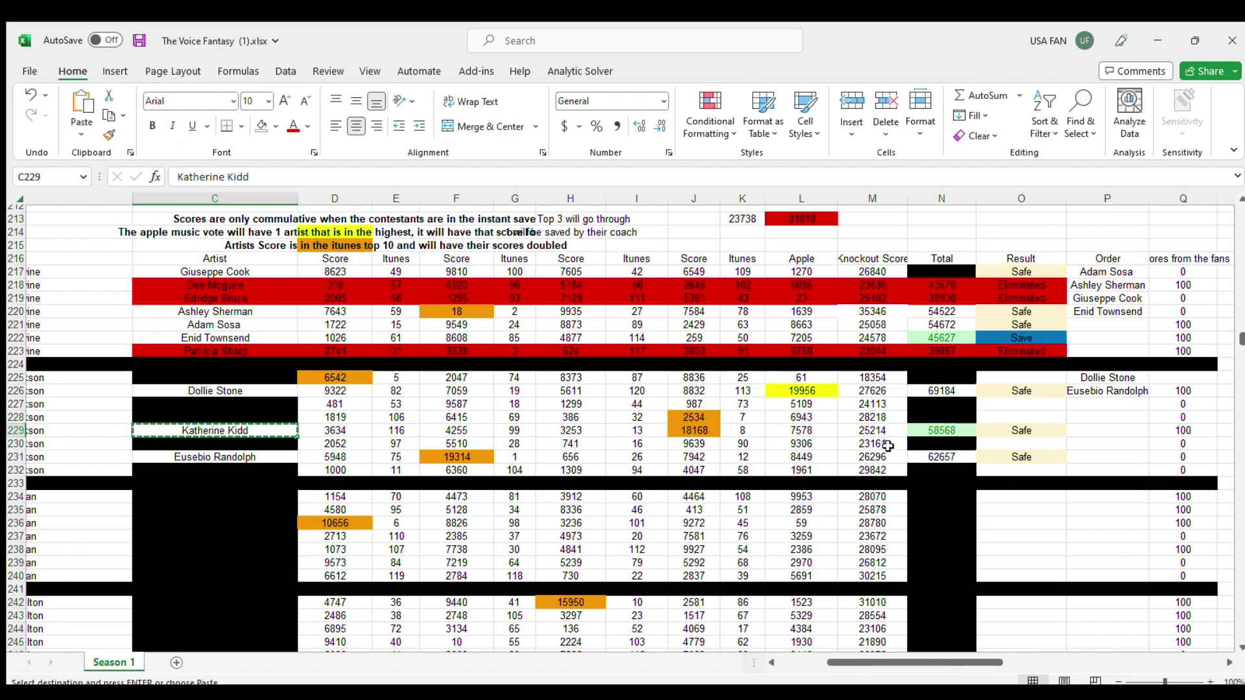
left_click(705, 433)
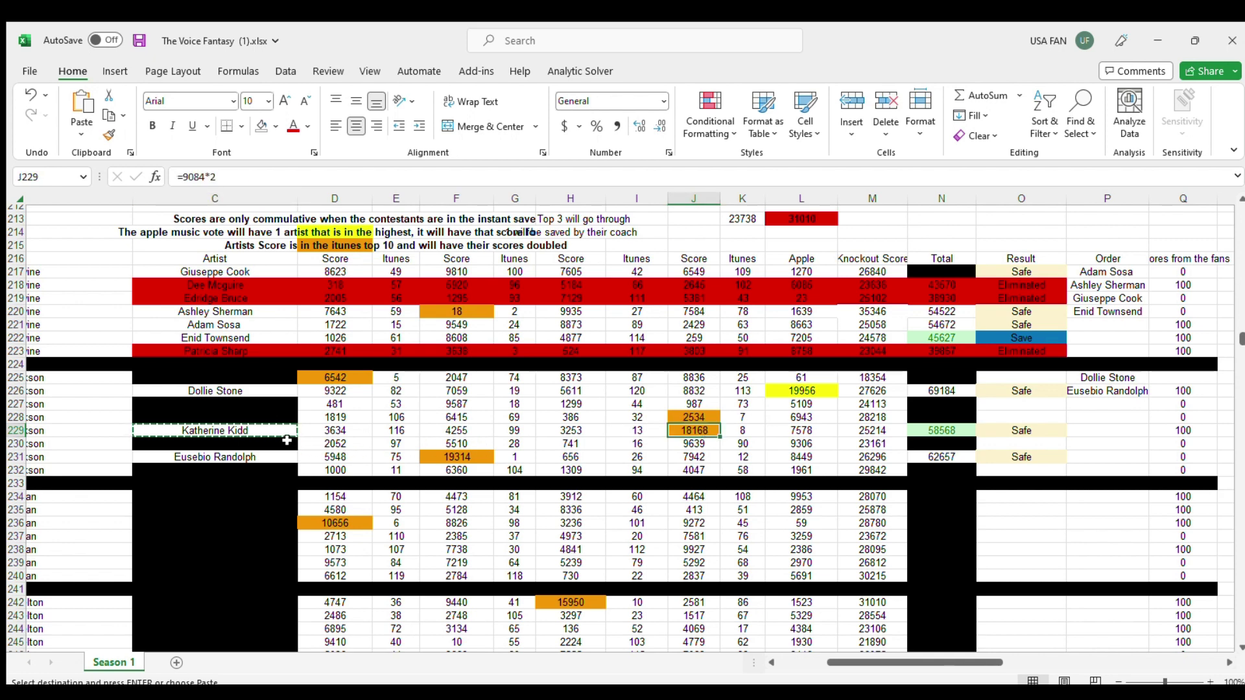
left_click(270, 431)
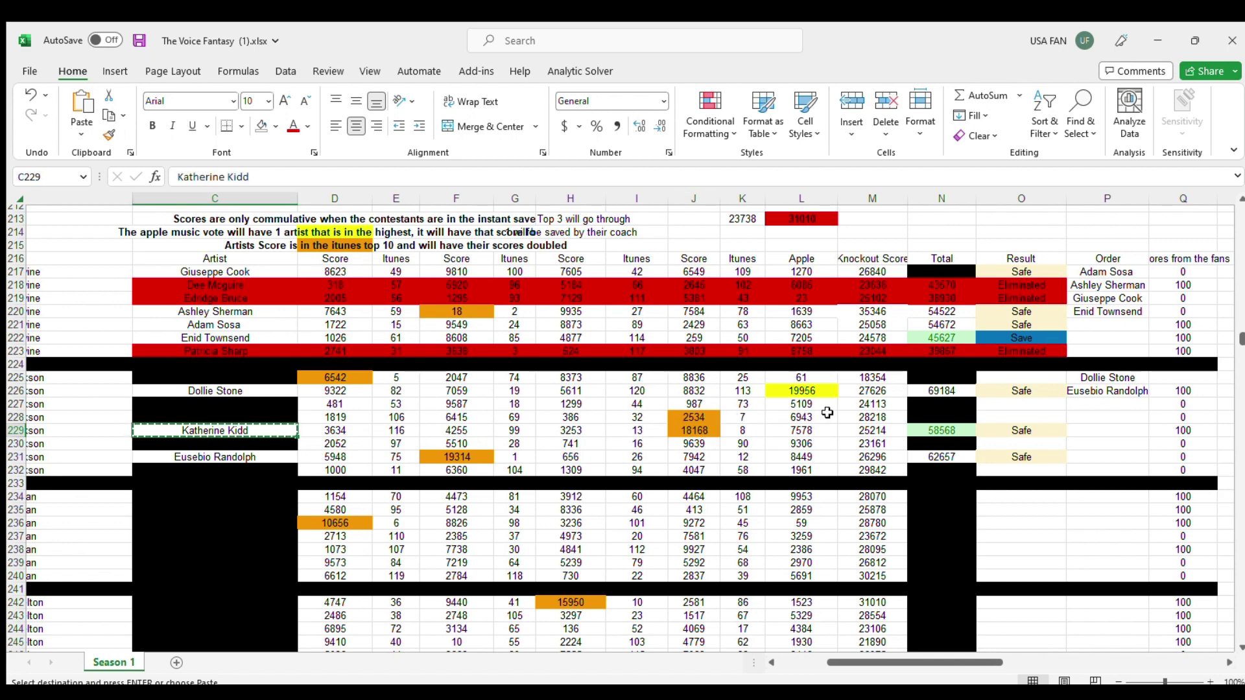
left_click(1073, 406)
key("ctrl+v")
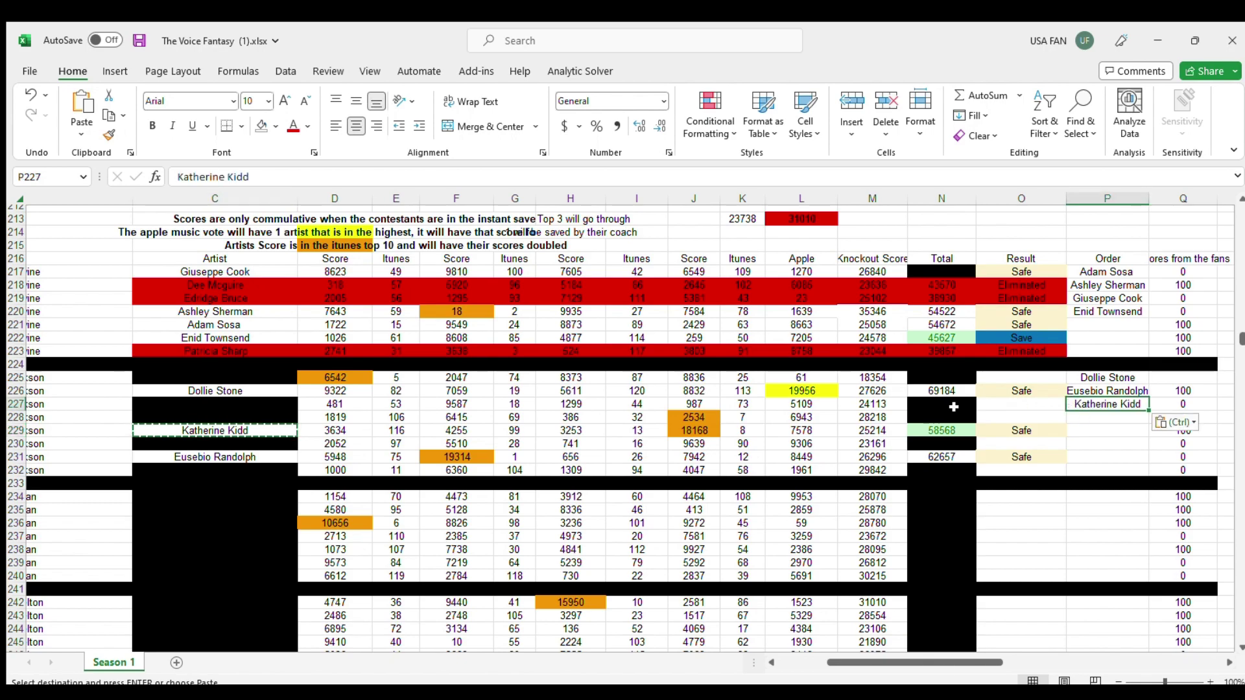
Step: Copy the "Advanced ✔" status from P51 to P52 in the Team Kelly advancement list
scroll(876, 416, "up", 8)
scroll(876, 417, "up", 15)
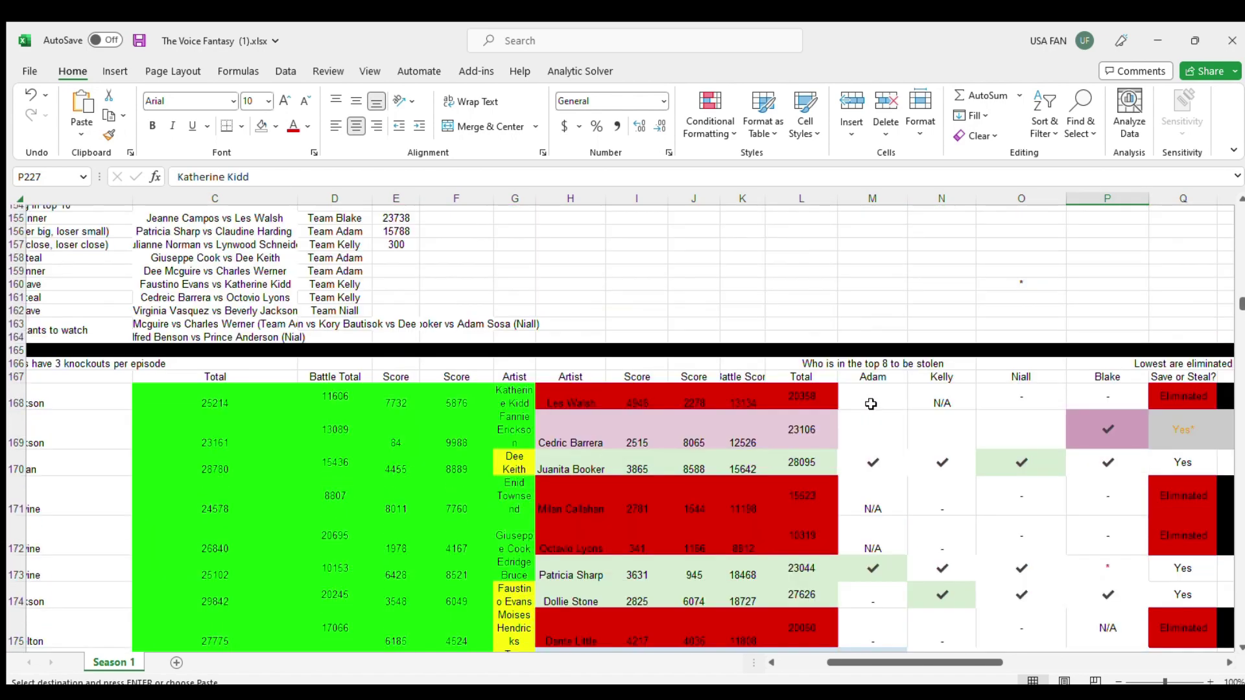
scroll(868, 401, "up", 20)
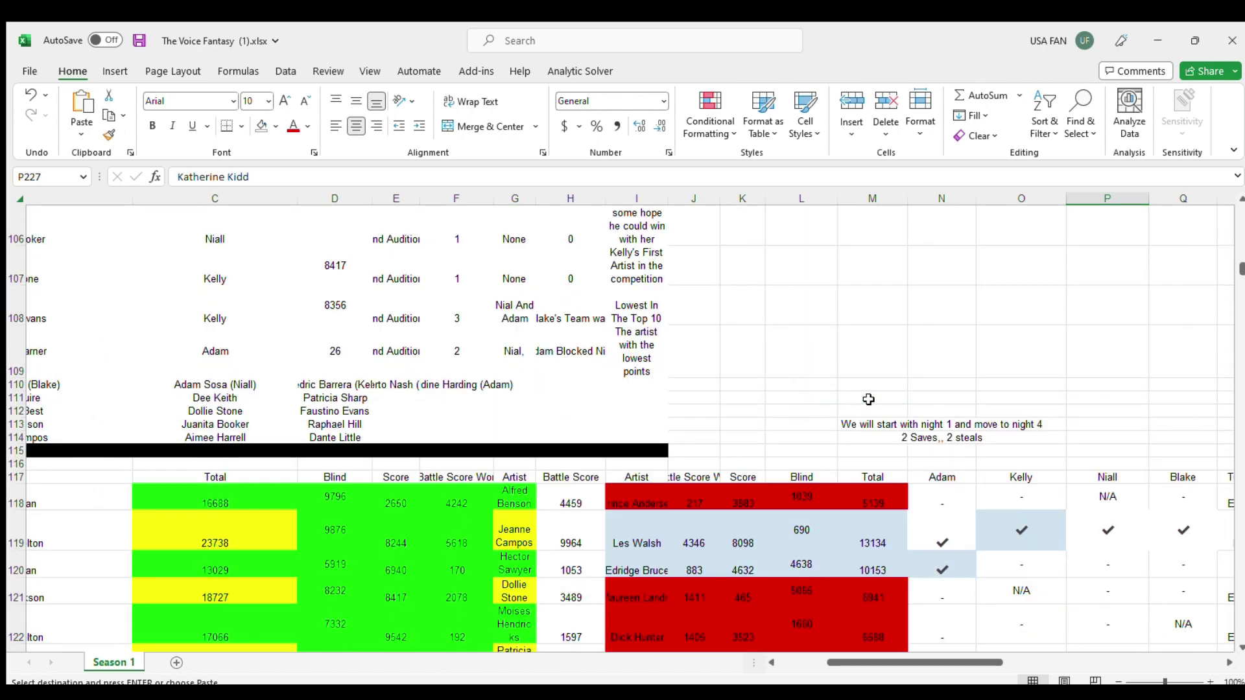
scroll(868, 400, "up", 15)
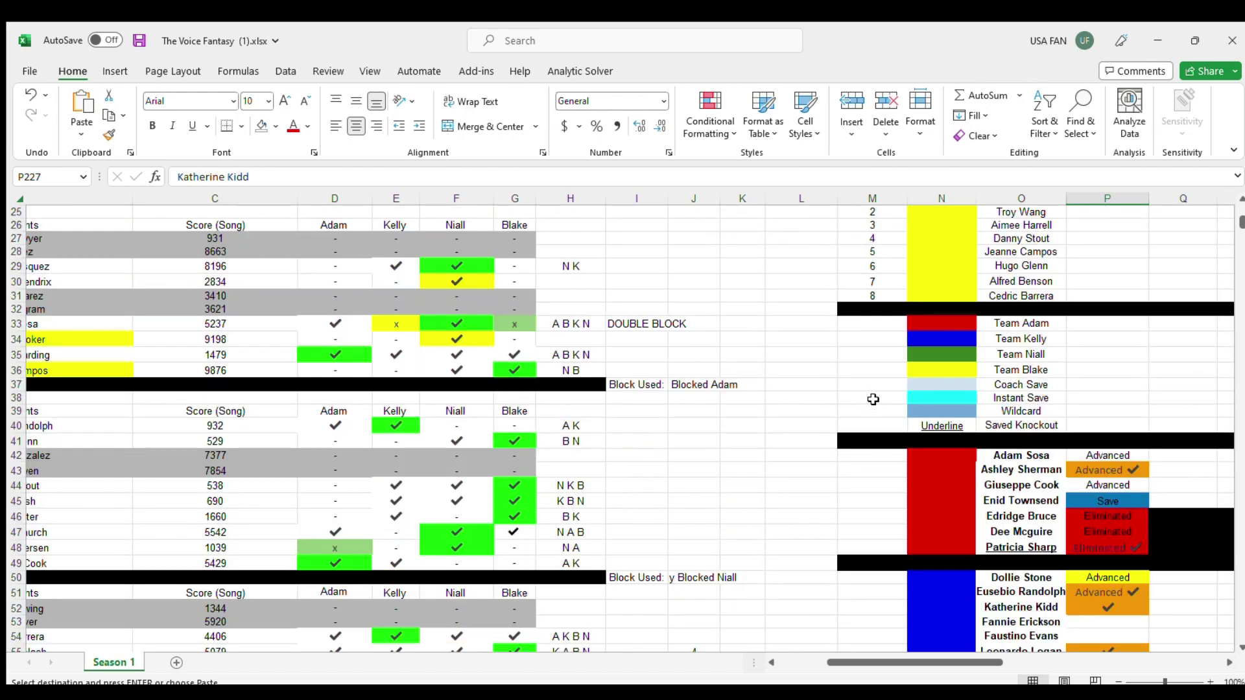
scroll(1047, 415, "down", 3)
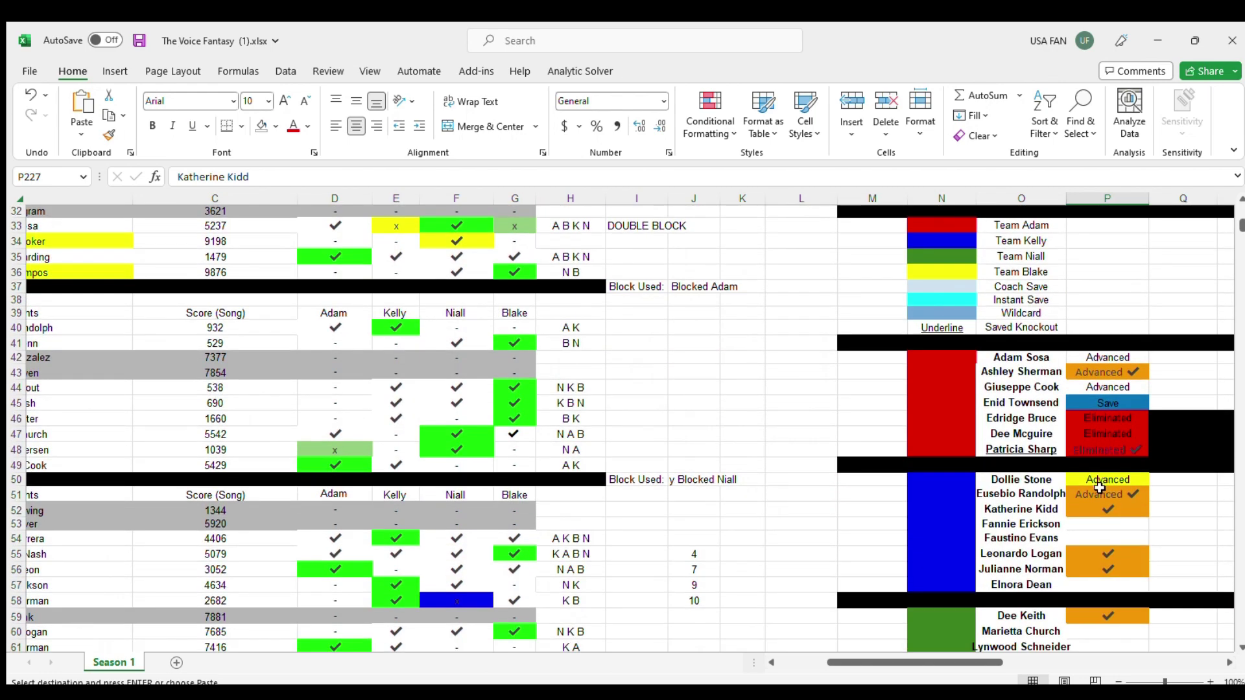
left_click(1100, 490)
key("ctrl+c")
left_click(1099, 508)
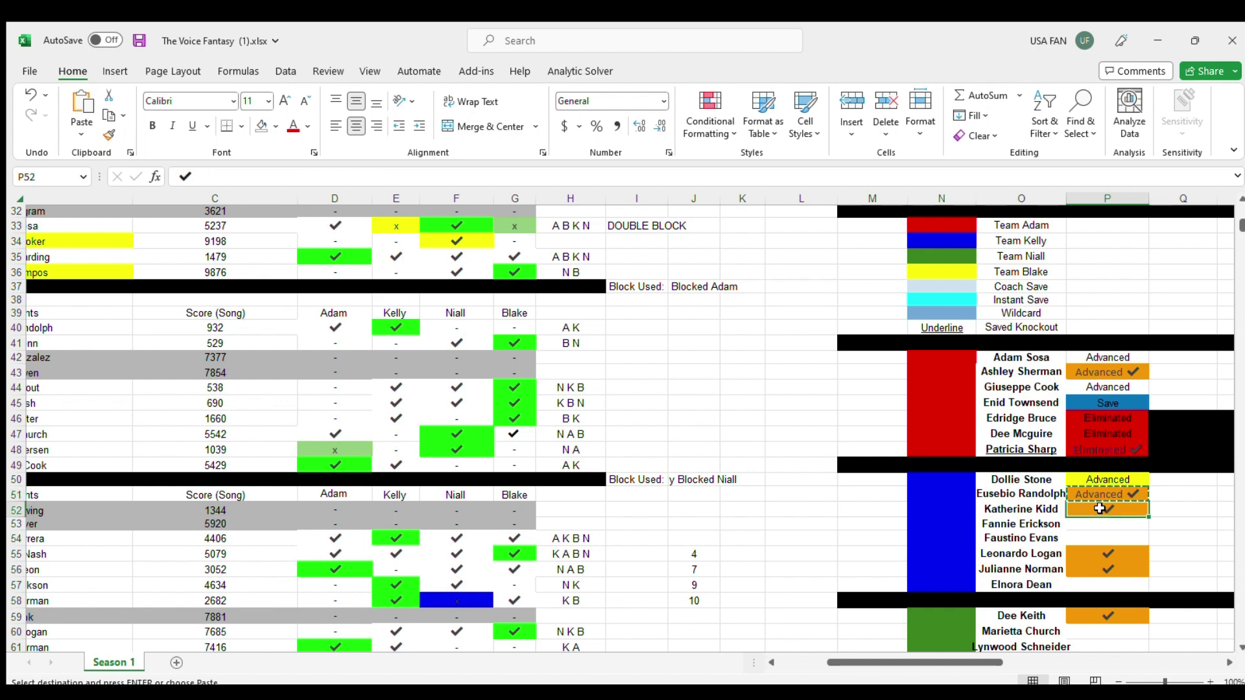
key("ctrl+v")
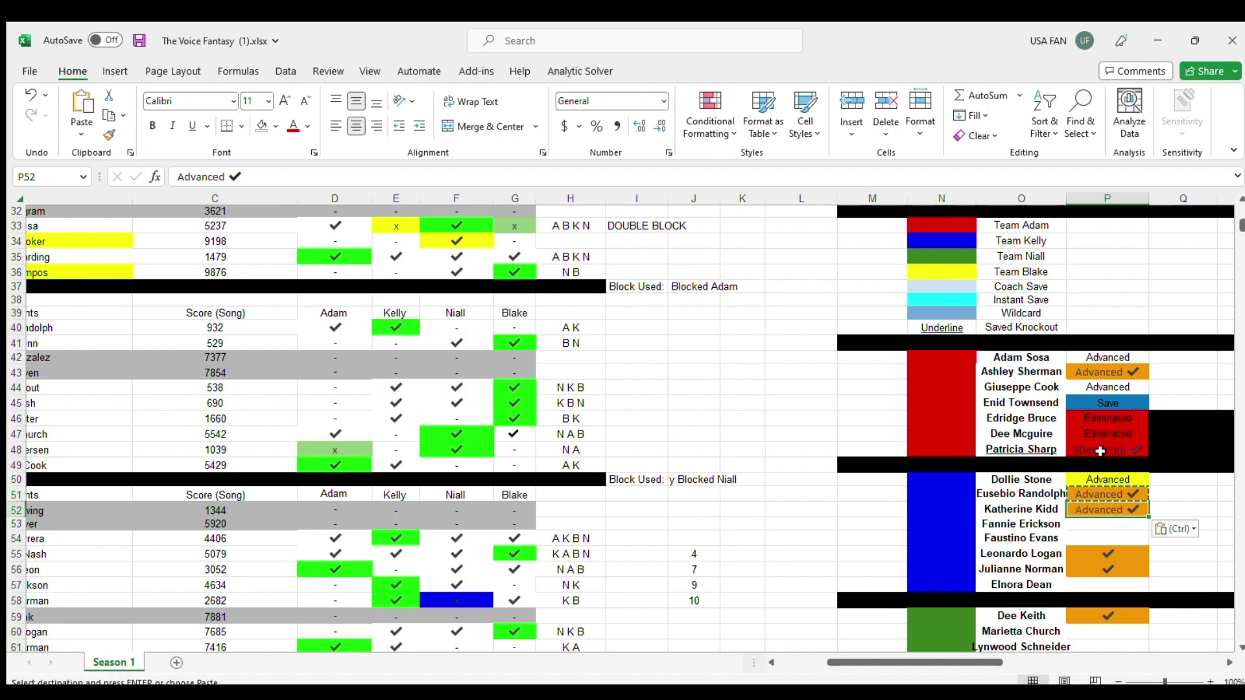
Step: Copy the "Safe" LP result from P7 to P11 in the live show chart and centre the artist name in O11
scroll(1100, 452, "up", 4)
scroll(1100, 451, "up", 6)
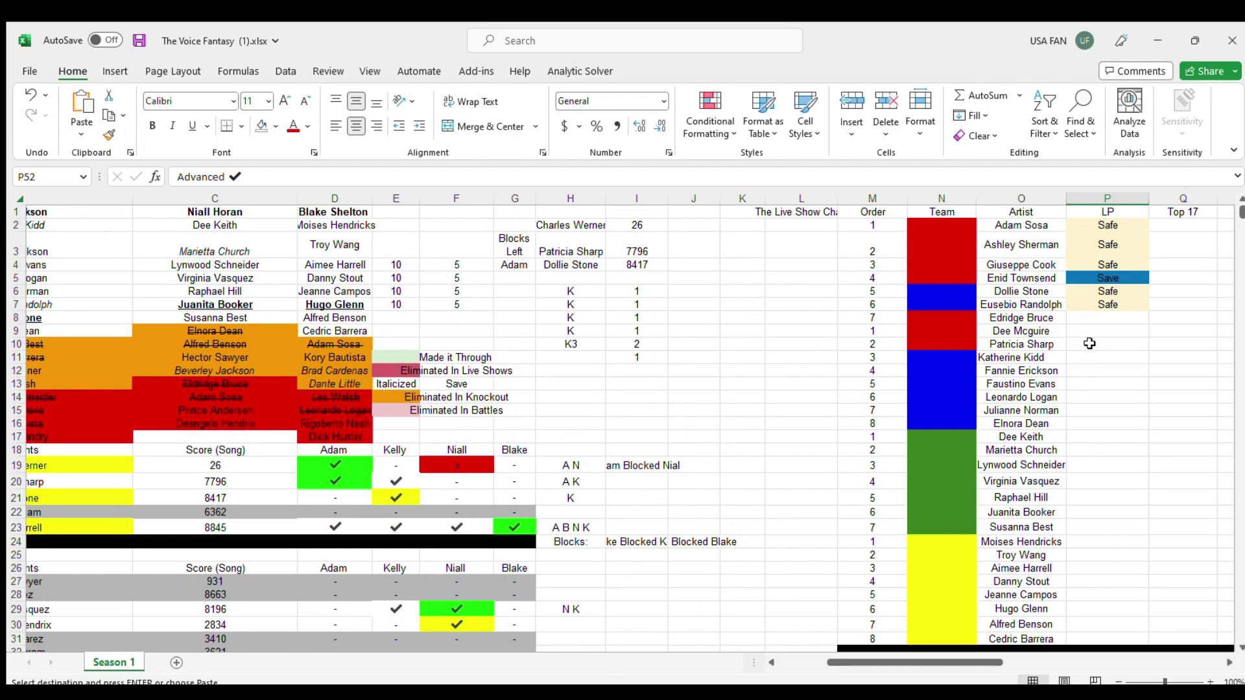
left_click(1093, 304)
key("ctrl+c")
left_click(1091, 357)
key("ctrl+v")
left_click(1021, 357)
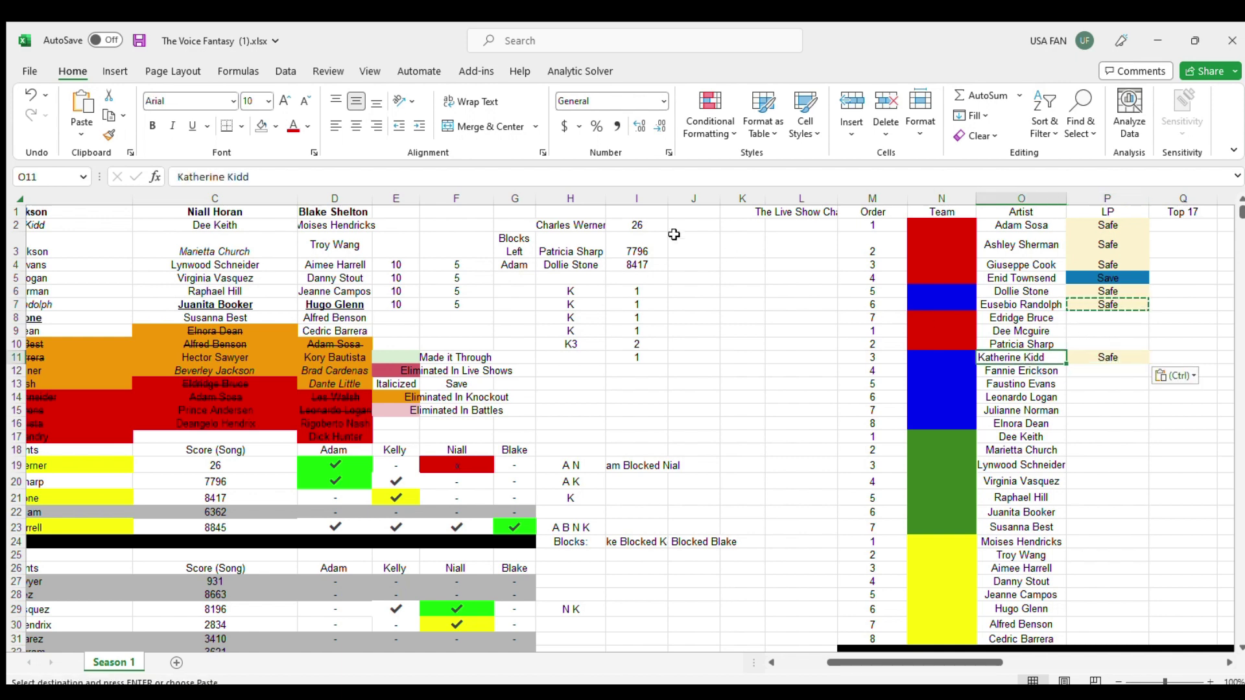
left_click(357, 126)
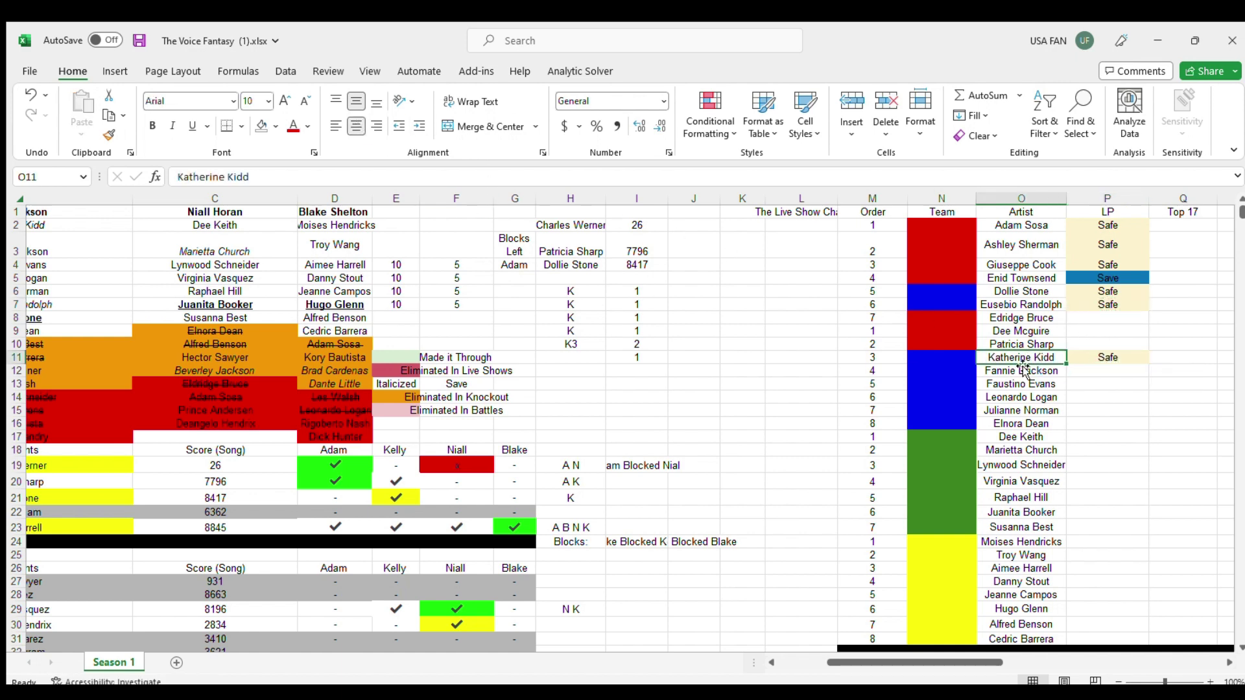
Step: Move the safe Team Kelly entry from row 11 to row 8, placing the three Team Adam entries in rows 9 to 11
left_click_drag(946, 355, 1101, 359)
left_click_drag(921, 662, 998, 662)
left_click_drag(568, 346, 813, 381)
left_click_drag(409, 316, 531, 367)
left_click_drag(638, 391, 574, 318)
Step: Move the three eliminated Team Adam entries to N29:O31 and shift the remaining teams' entries up to start at row 9
scroll(523, 309, "down", 1)
left_click_drag(415, 279, 675, 545)
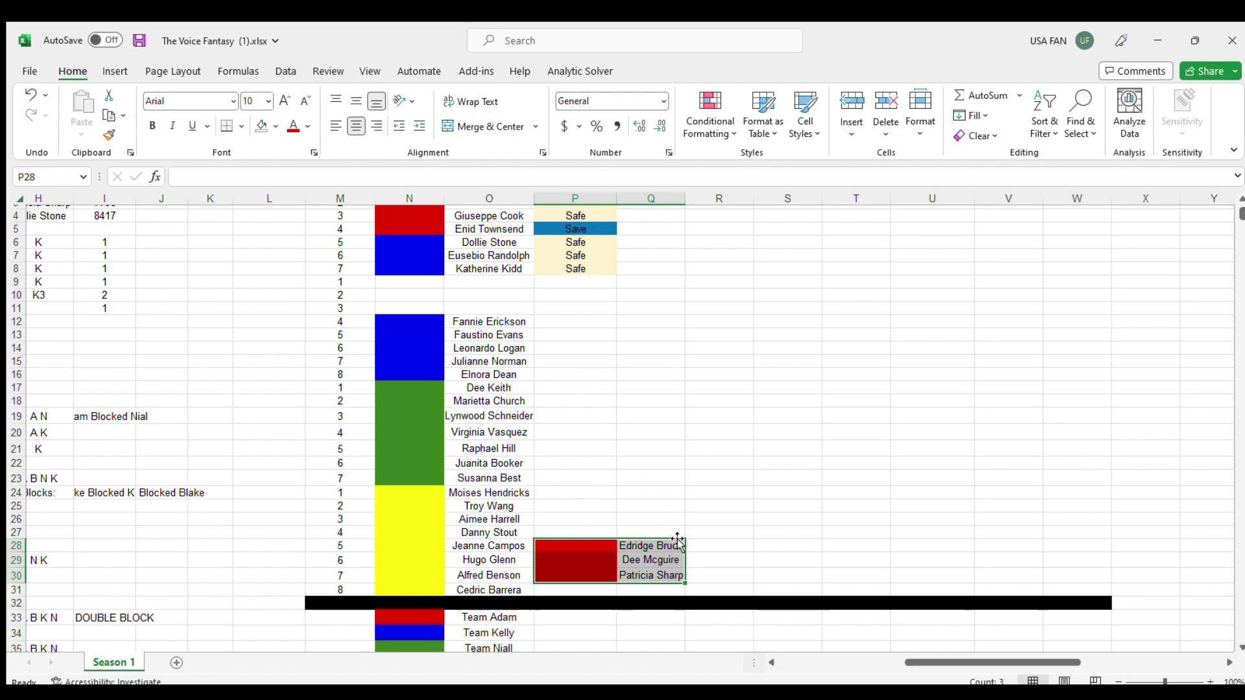
left_click_drag(497, 594, 406, 279)
left_click_drag(583, 540, 533, 565)
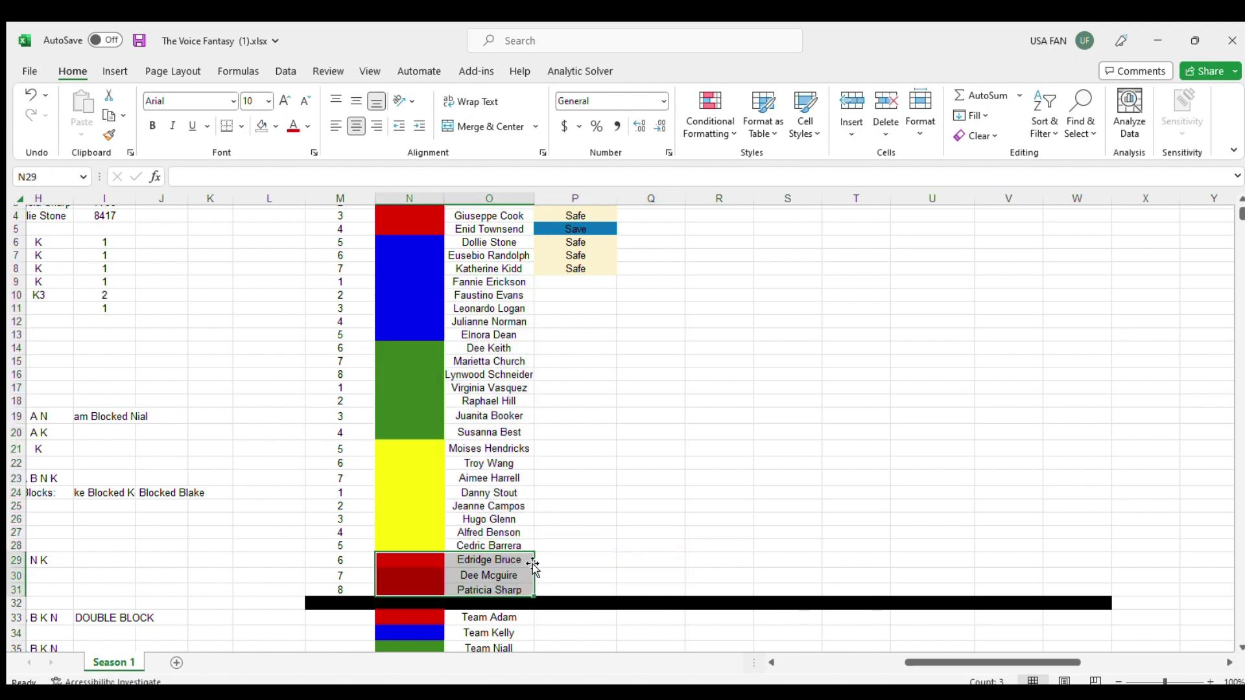
Step: Enter "Eliminated" as the LP result in P29, centred with a red fill
left_click(568, 604)
left_click(566, 561)
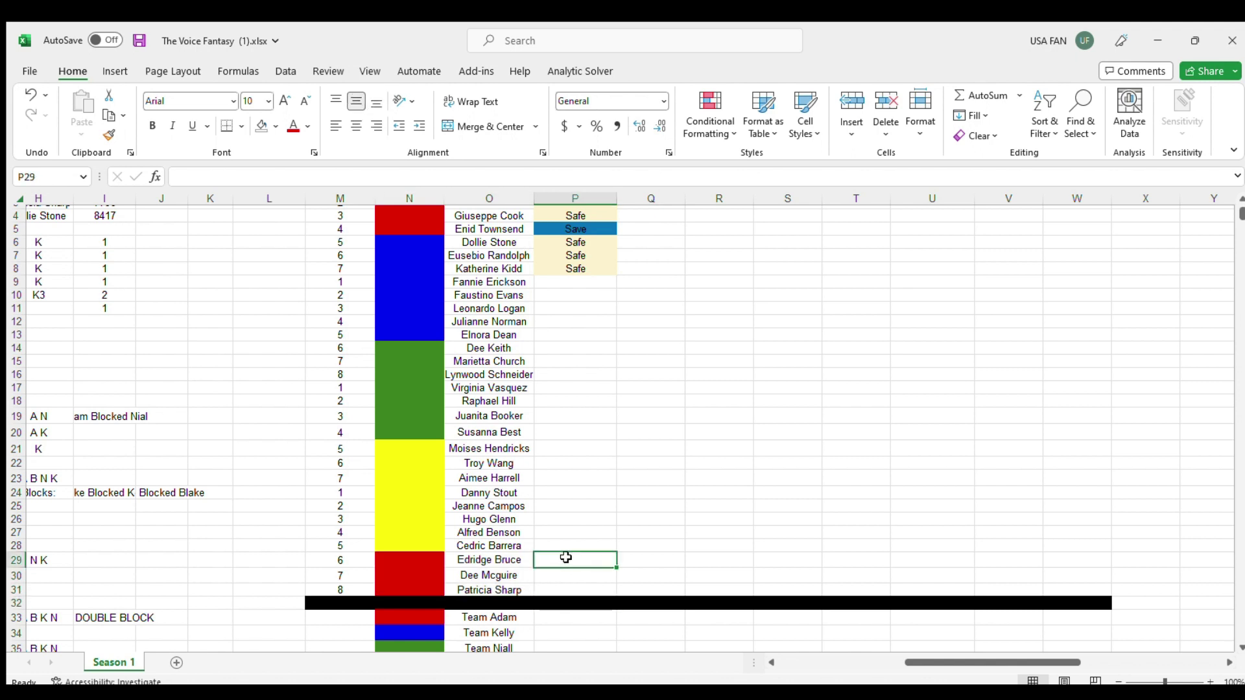
type("Elim")
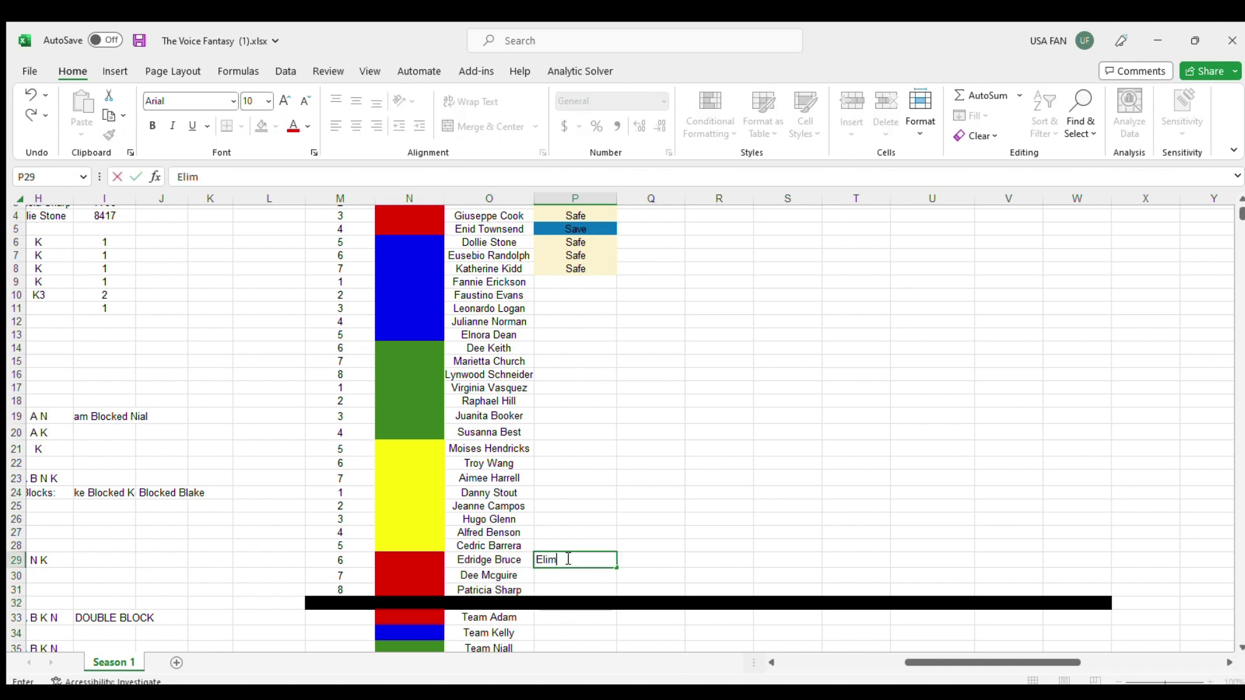
type("inated")
key("Return")
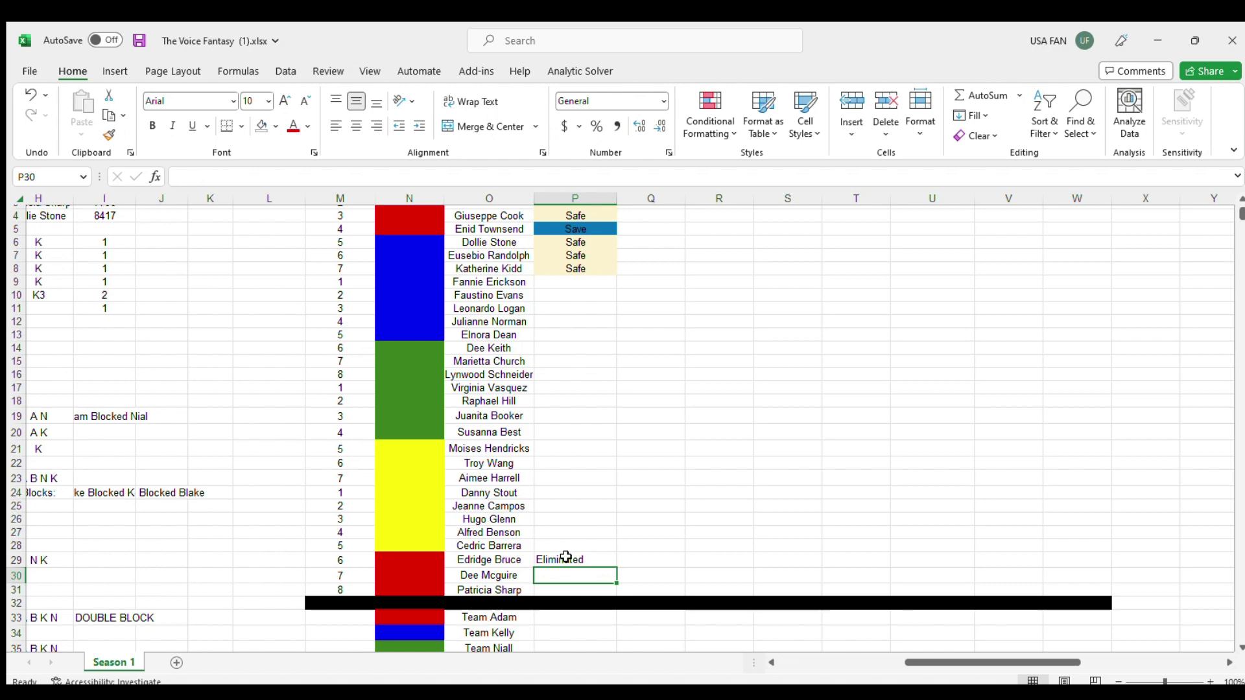
left_click(566, 559)
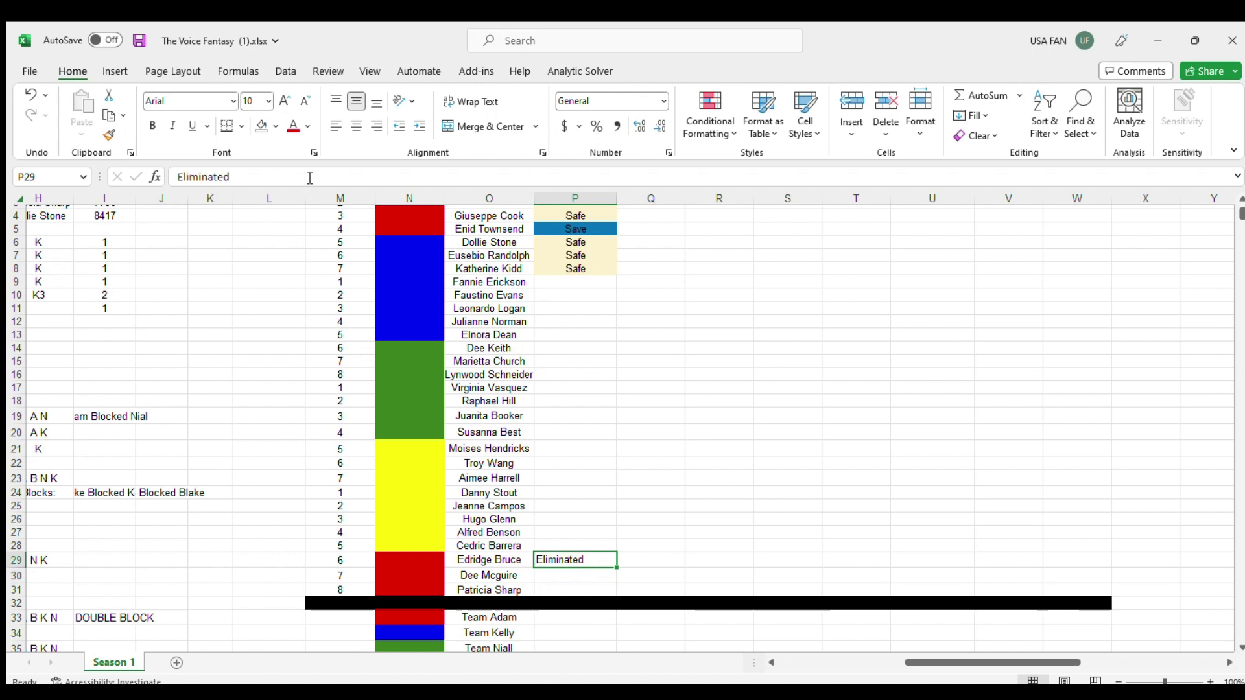
left_click(355, 126)
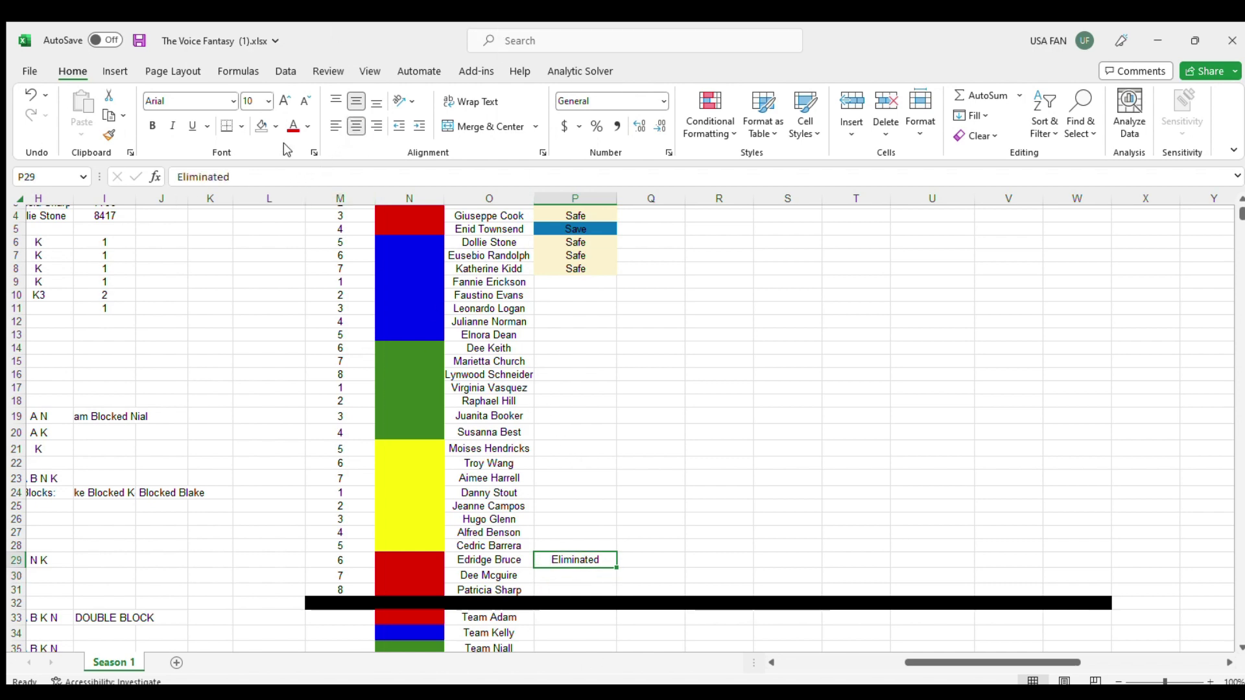
left_click(263, 125)
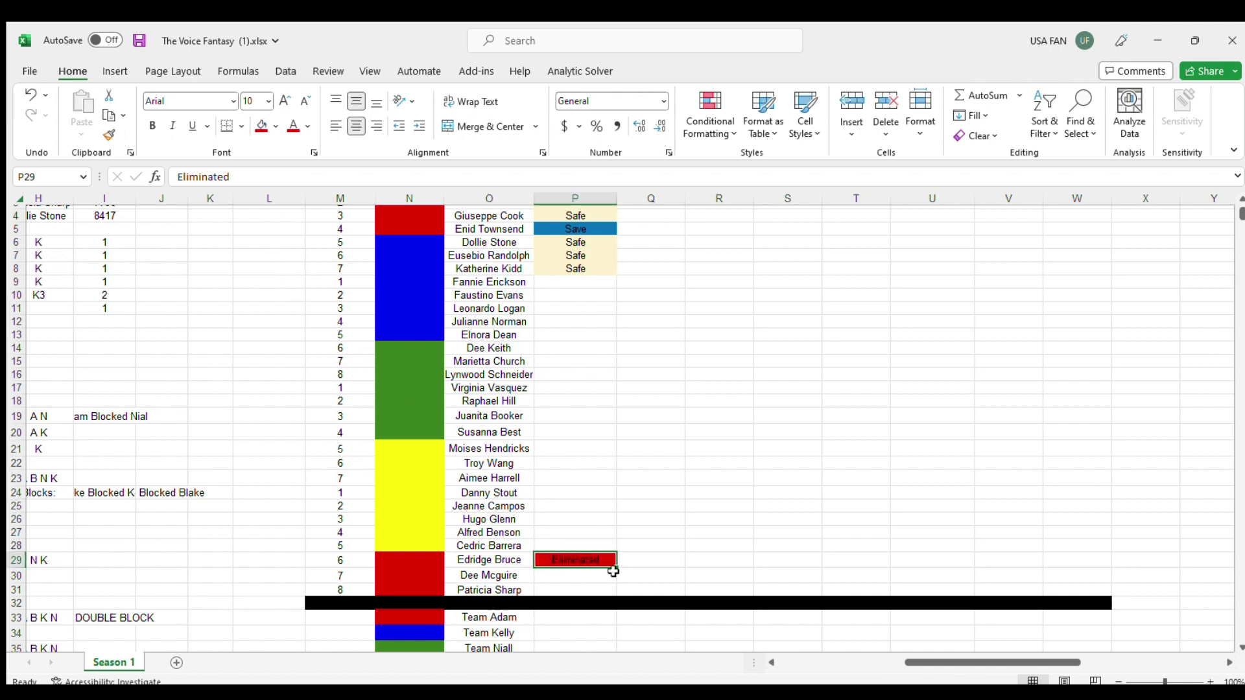
left_click_drag(614, 570, 1078, 556)
Step: Reveal the Team Kelly total in N230 with the green highlight and clear that highlight from N229
left_click_drag(941, 661, 723, 652)
scroll(711, 469, "down", 20)
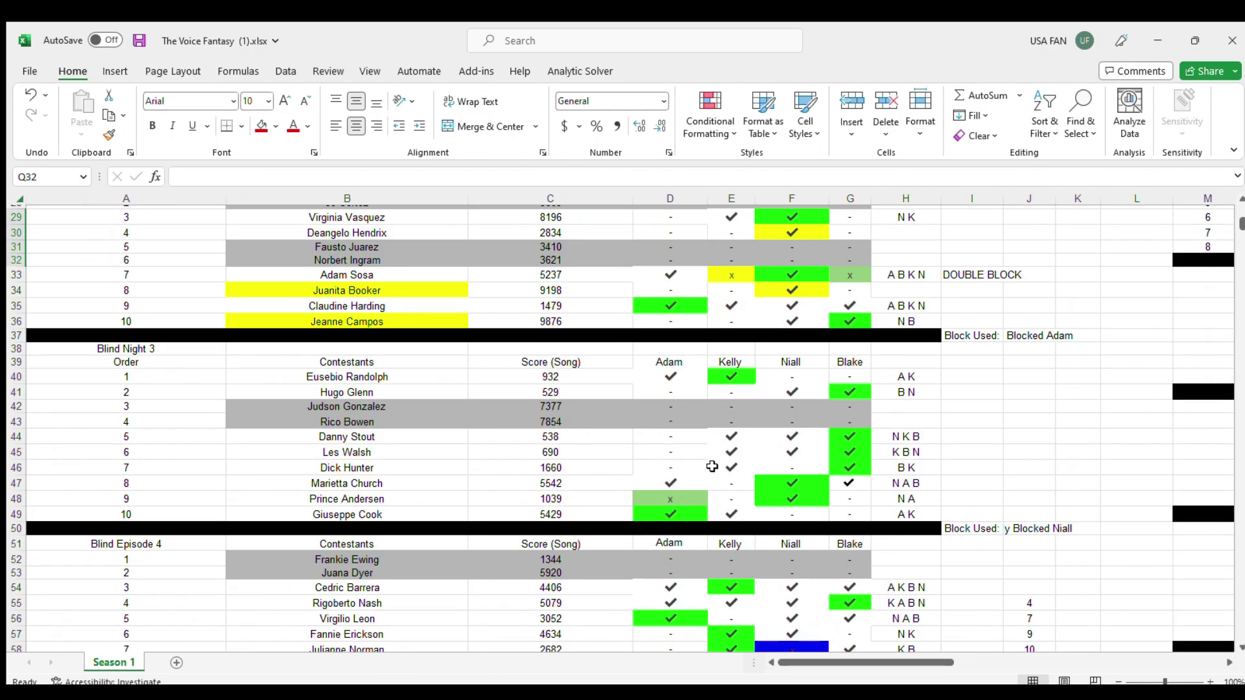
scroll(710, 468, "down", 18)
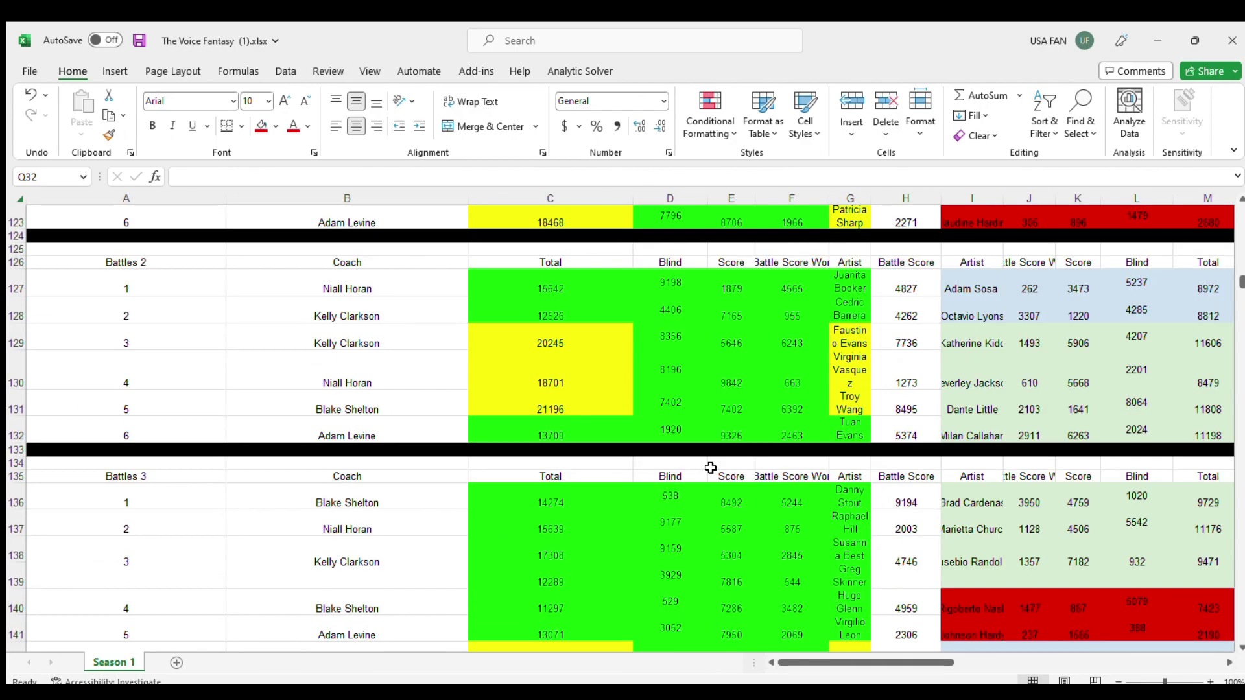
scroll(711, 468, "down", 14)
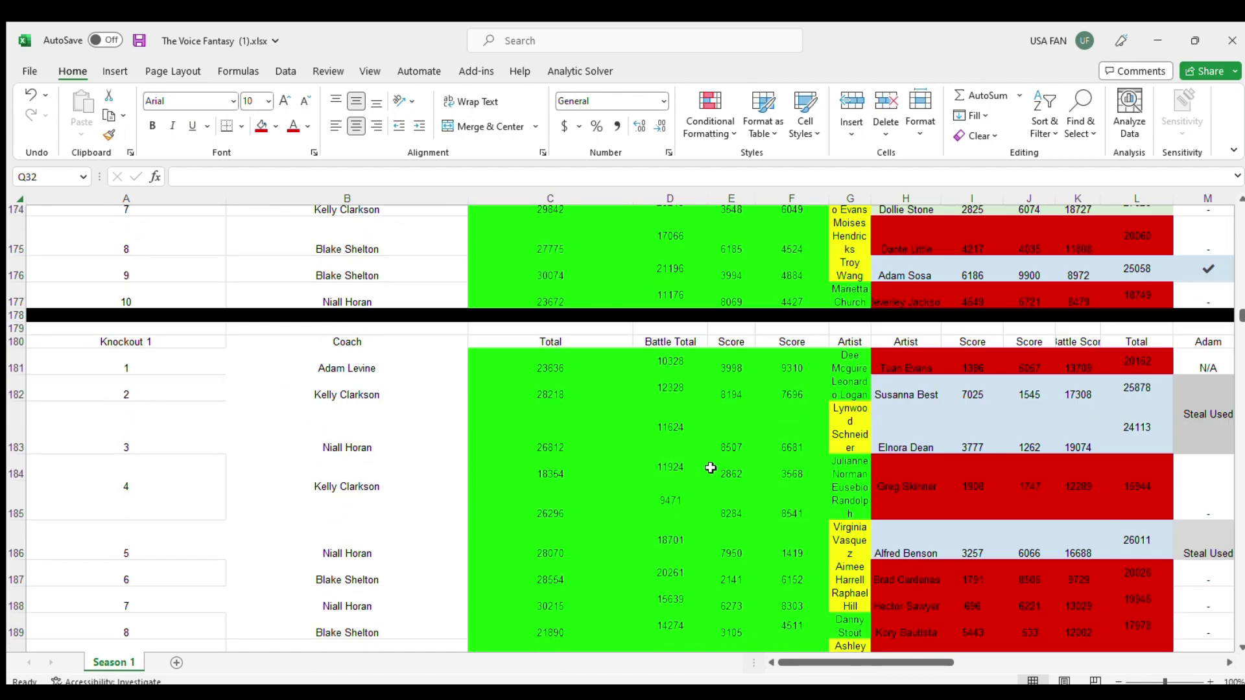
scroll(706, 474, "down", 1)
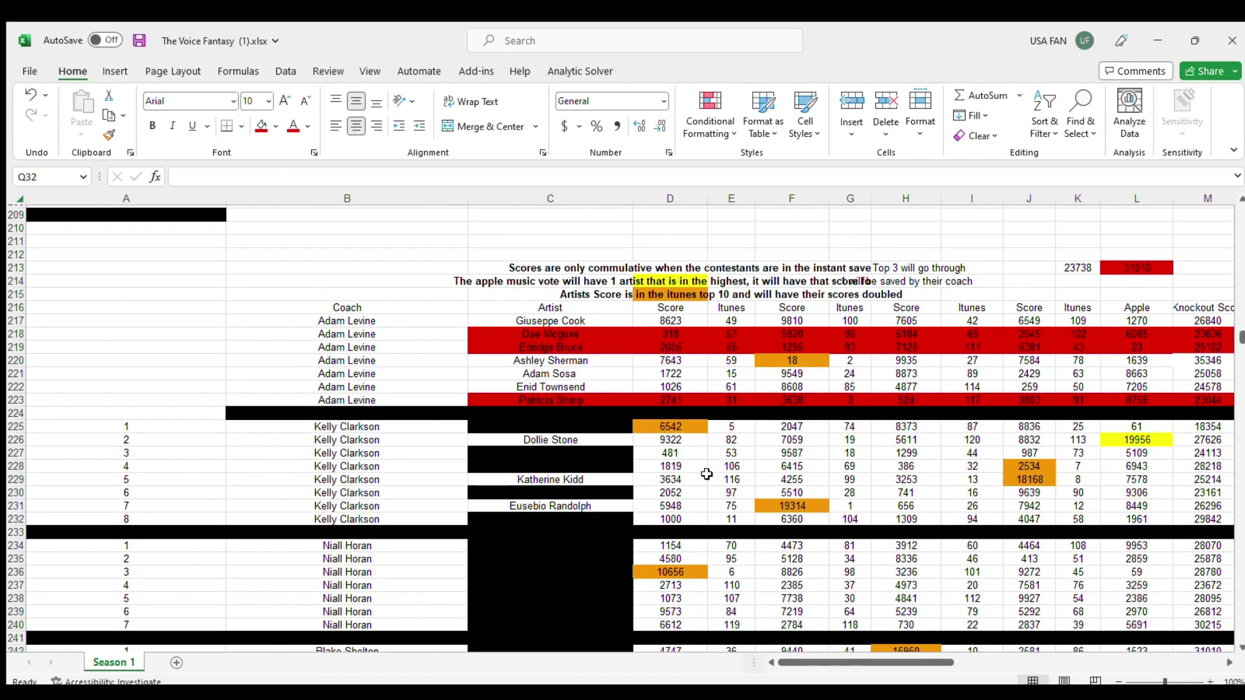
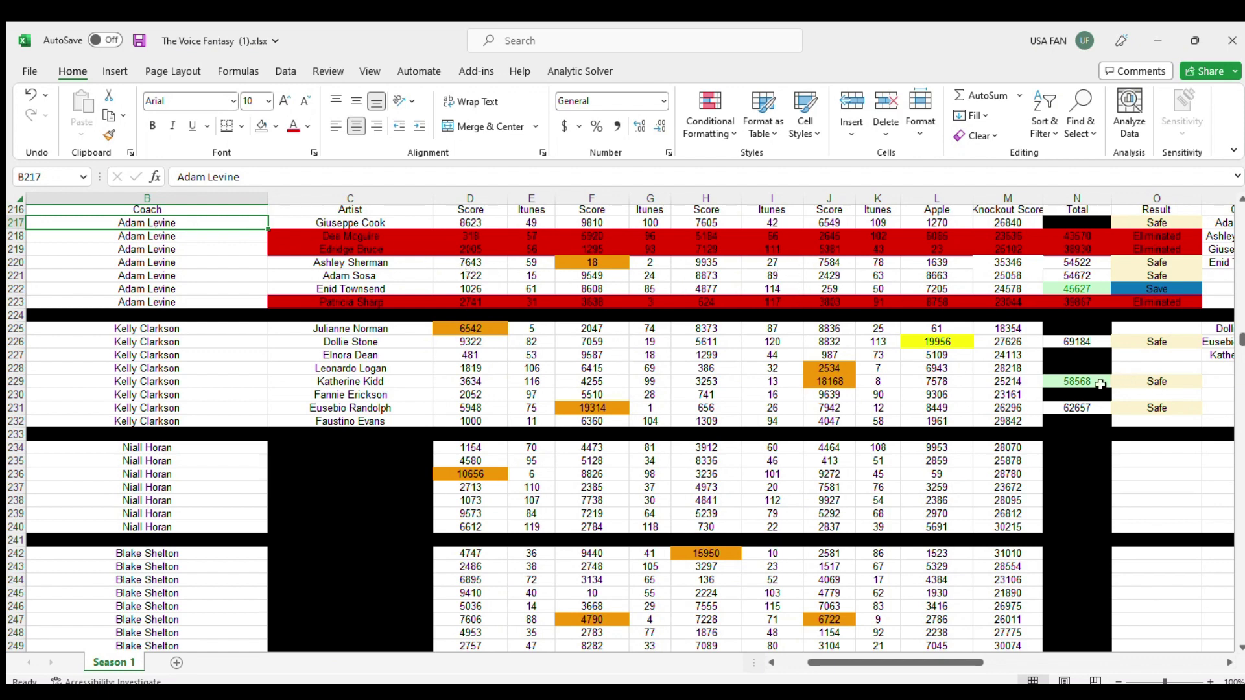
left_click(1083, 381)
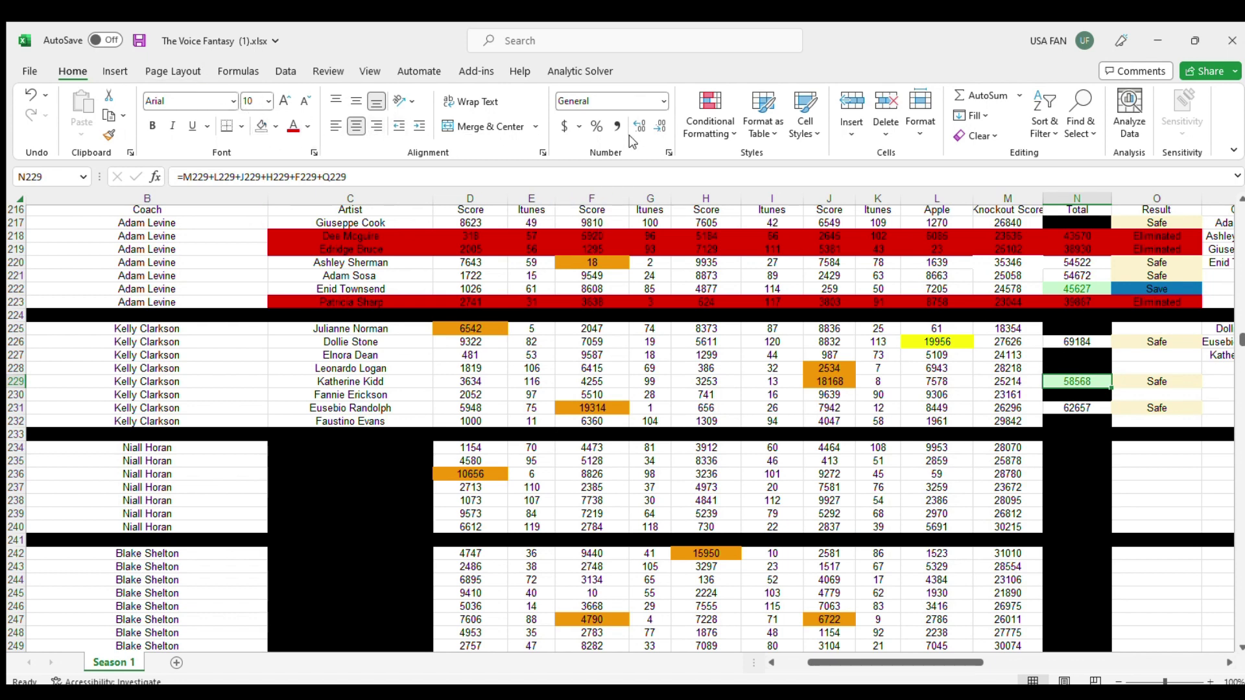
left_click(710, 120)
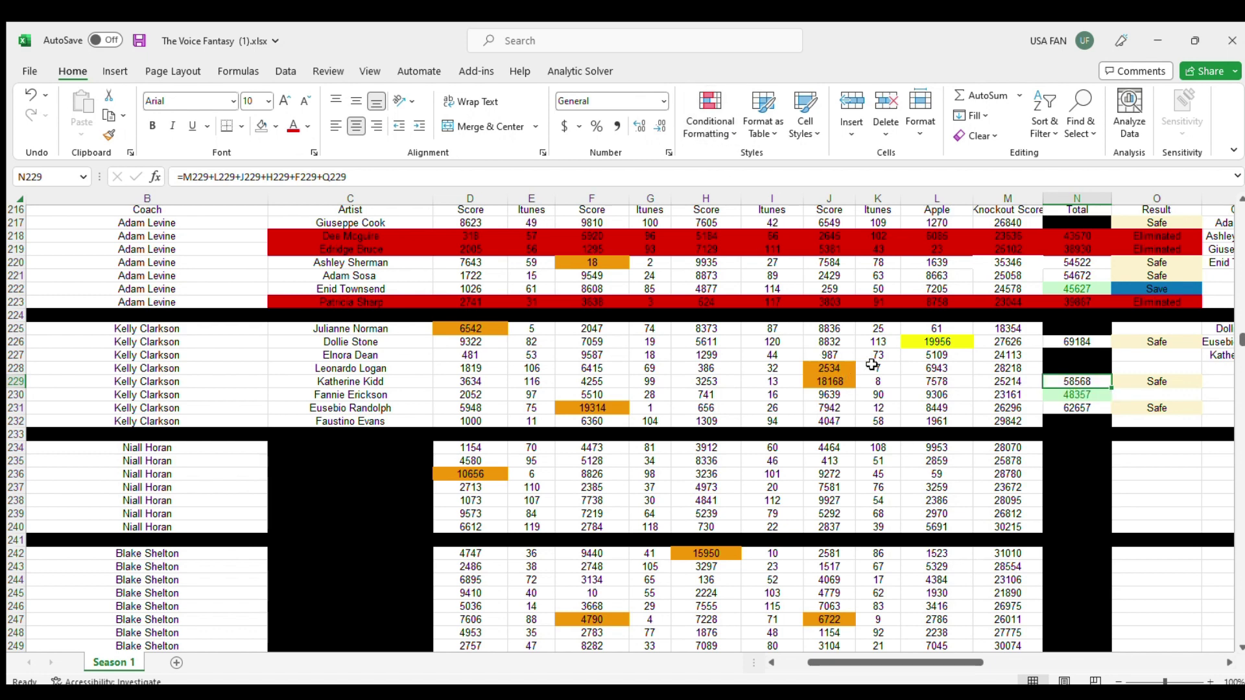
Step: Extend the "Safe" result from O229 down to O230 and copy the artist name from C230 to P228 in the Order column
left_click(1178, 383)
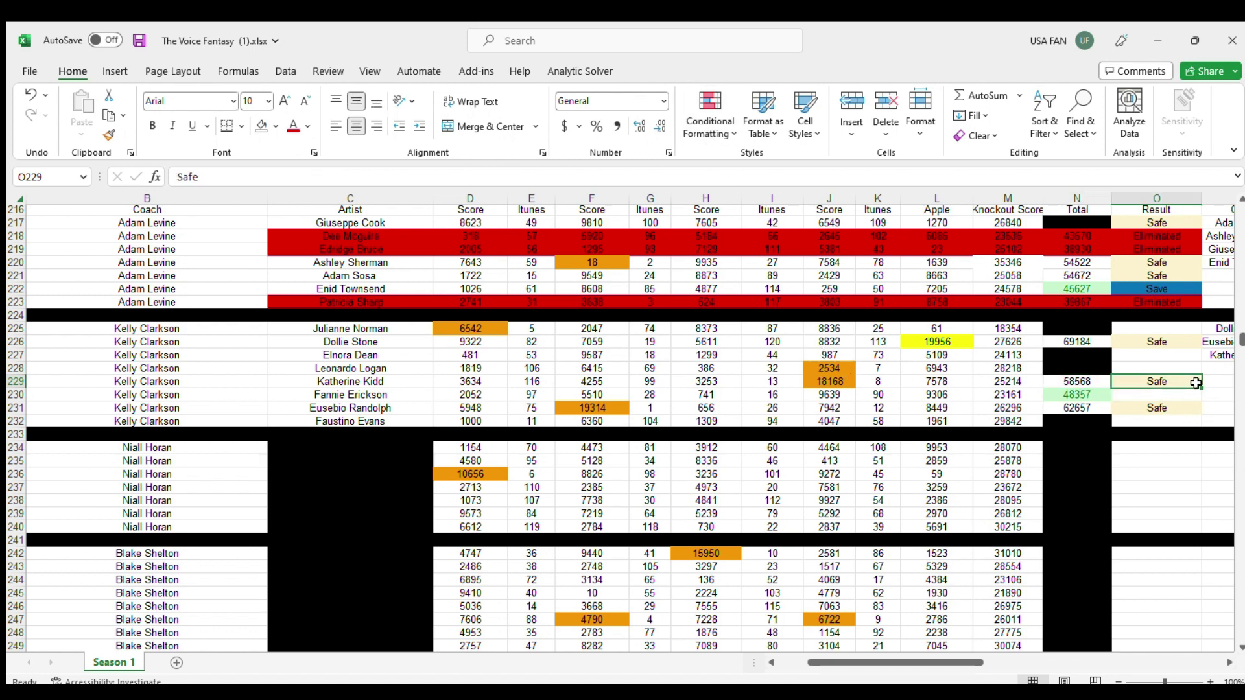
left_click_drag(1204, 390, 1199, 398)
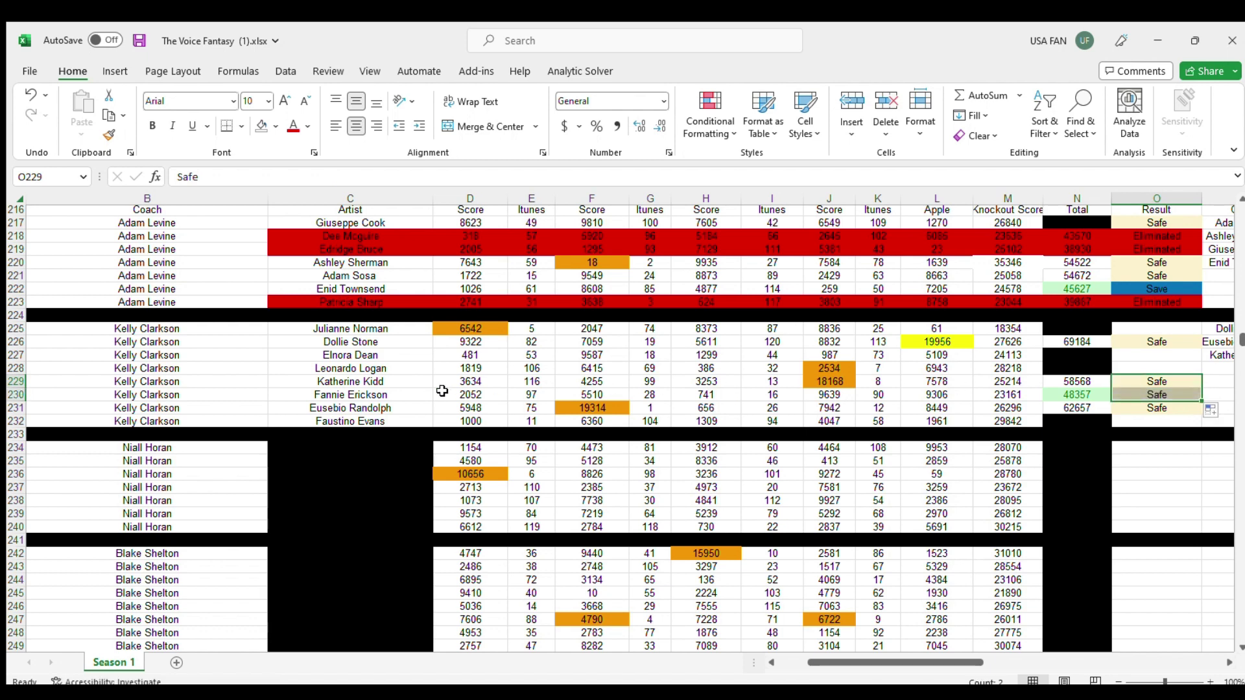
mouse_move(380, 393)
left_mouse_down()
mouse_move(1054, 392)
mouse_move(400, 399)
left_mouse_up()
key("ctrl+c")
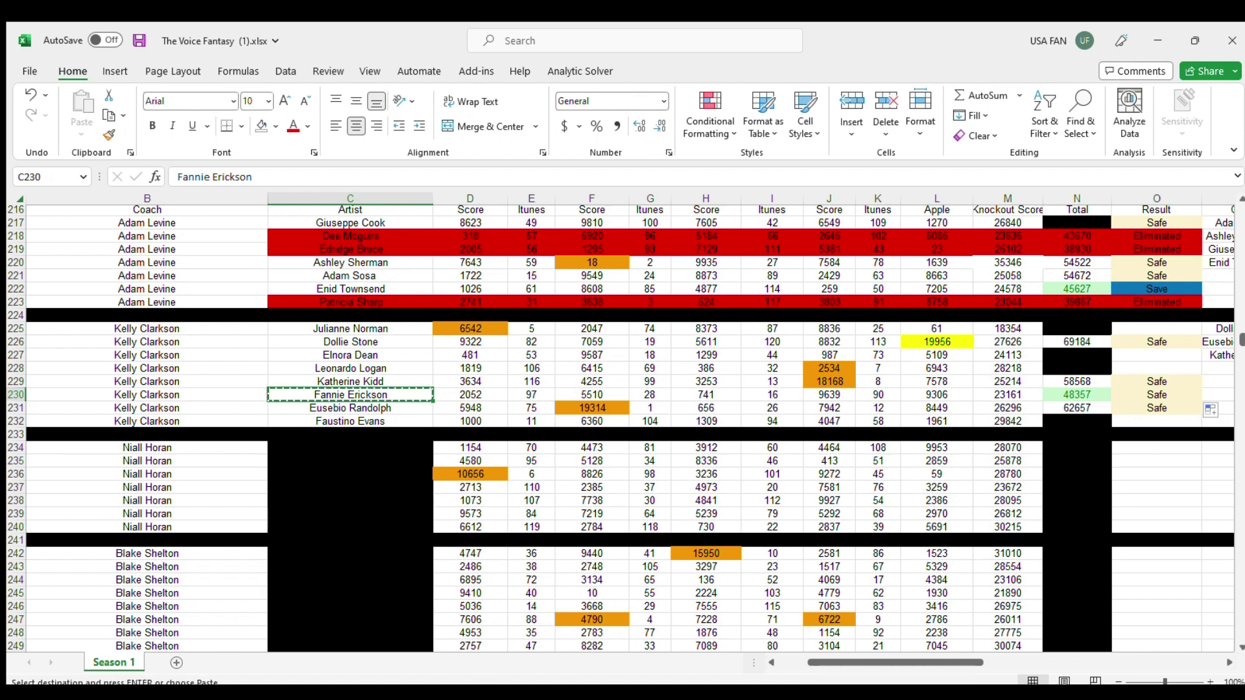
left_click_drag(819, 661, 874, 662)
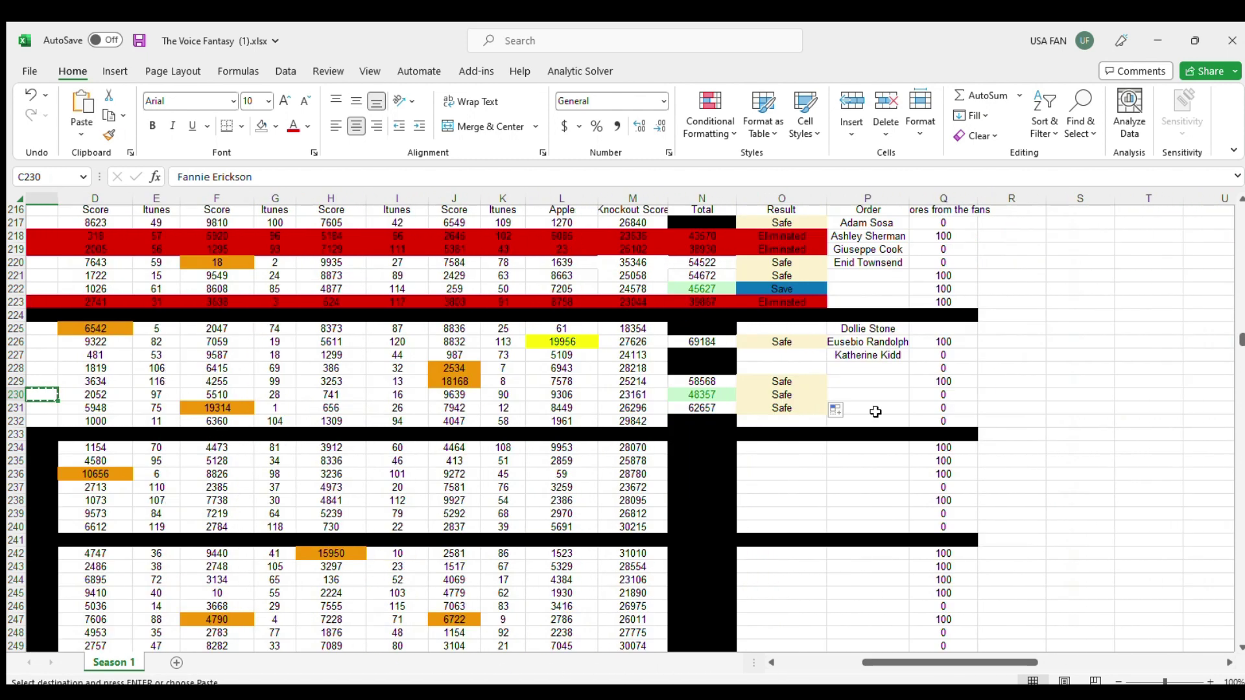
left_click(861, 367)
key("ctrl+v")
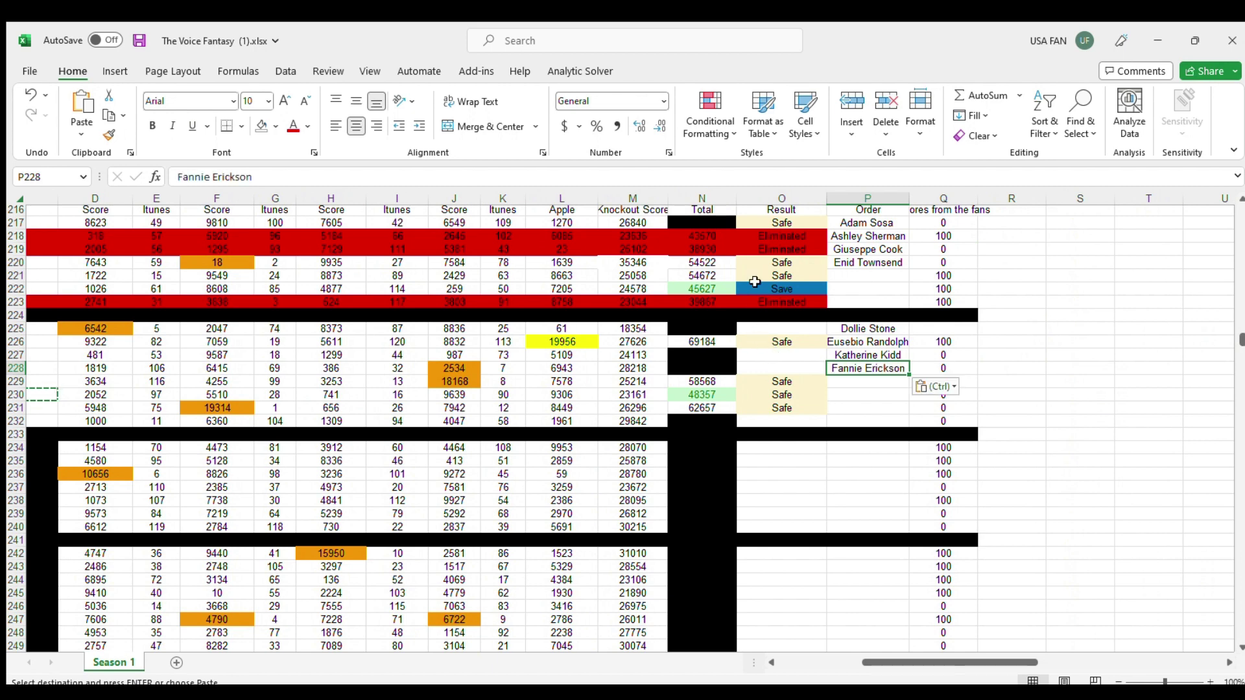
Step: Copy the "Save" result with its blue fill from O222 to O230
left_click(754, 285)
key("ctrl+c")
left_click(771, 394)
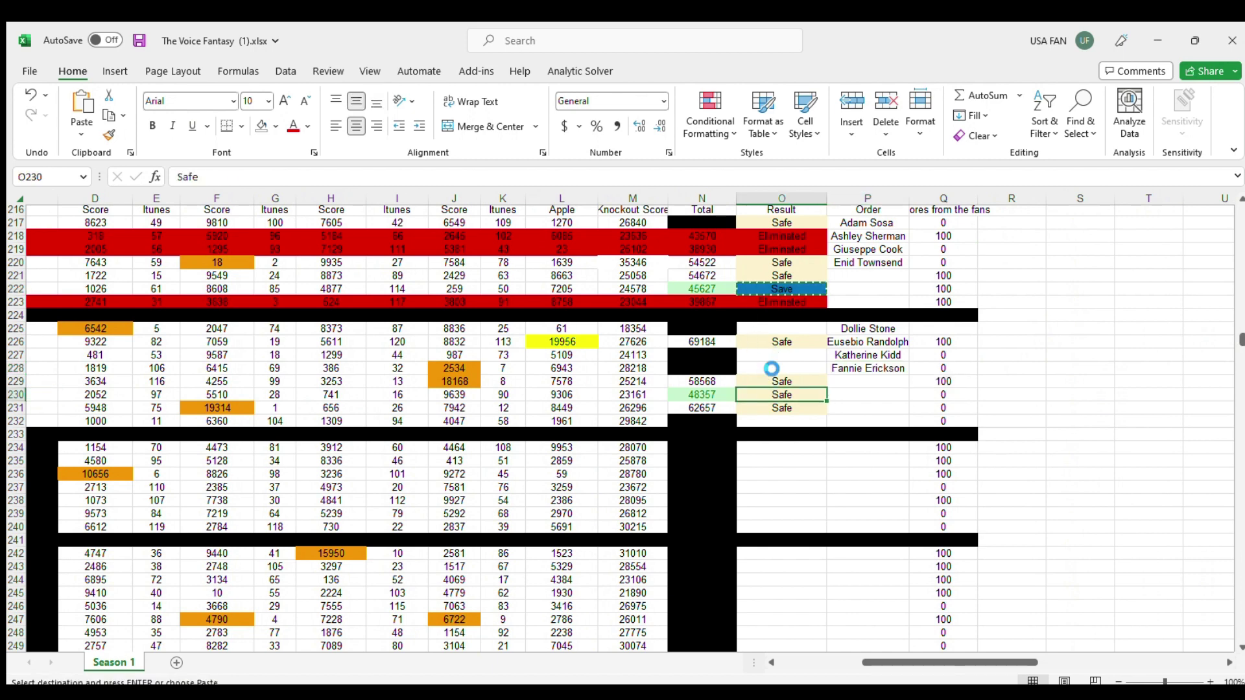
key("ctrl+v")
Step: Examine the scores and result in row 230 against the Team Kelly entries in the advancement chart
left_click_drag(702, 396, 517, 393)
left_click_drag(815, 660, 885, 660)
scroll(845, 490, "up", 20)
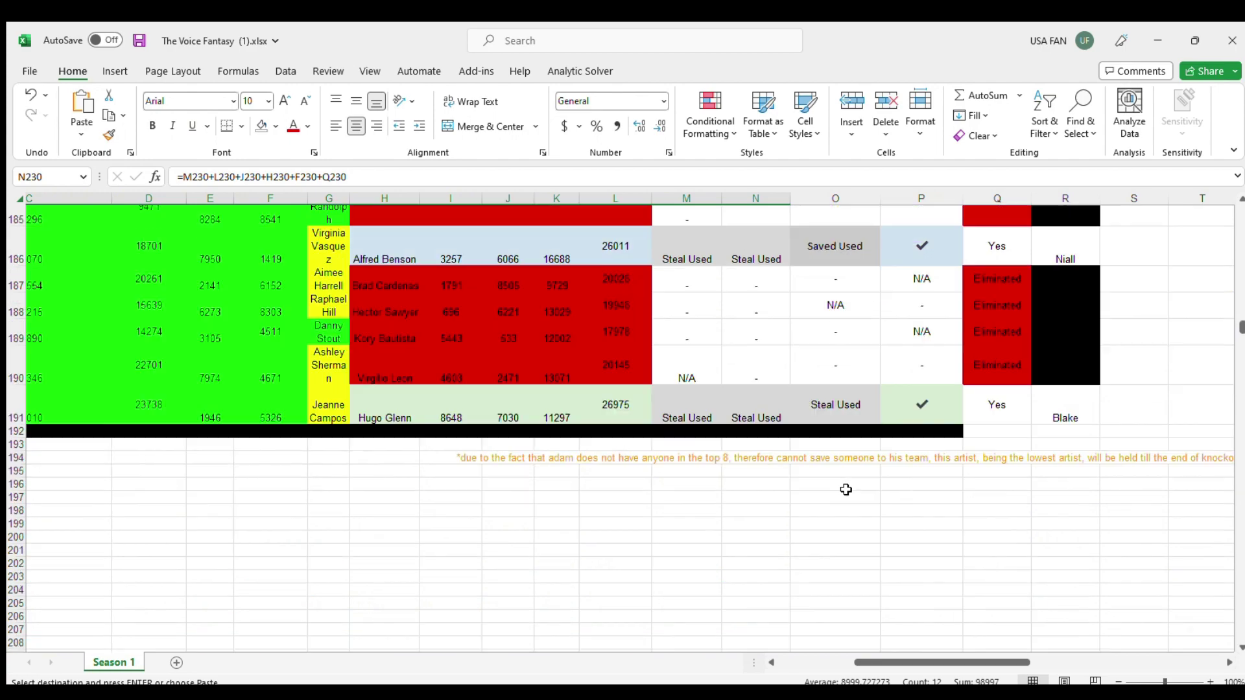
scroll(845, 487, "up", 20)
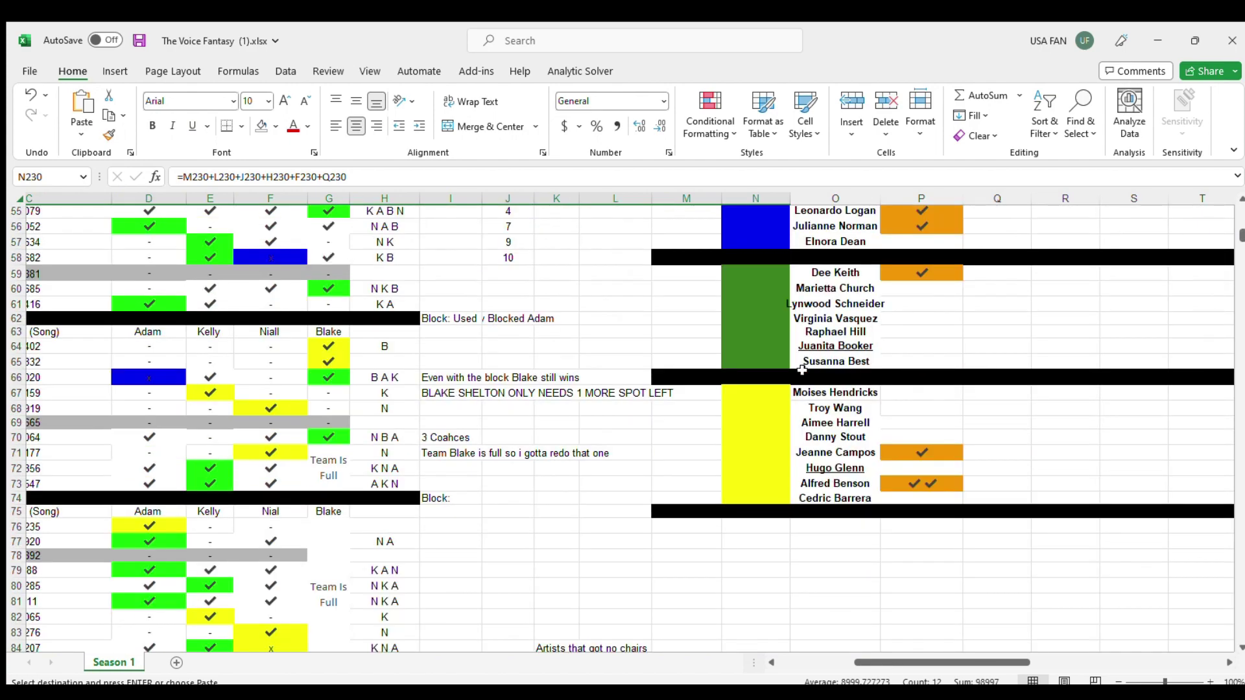
scroll(899, 385, "up", 5)
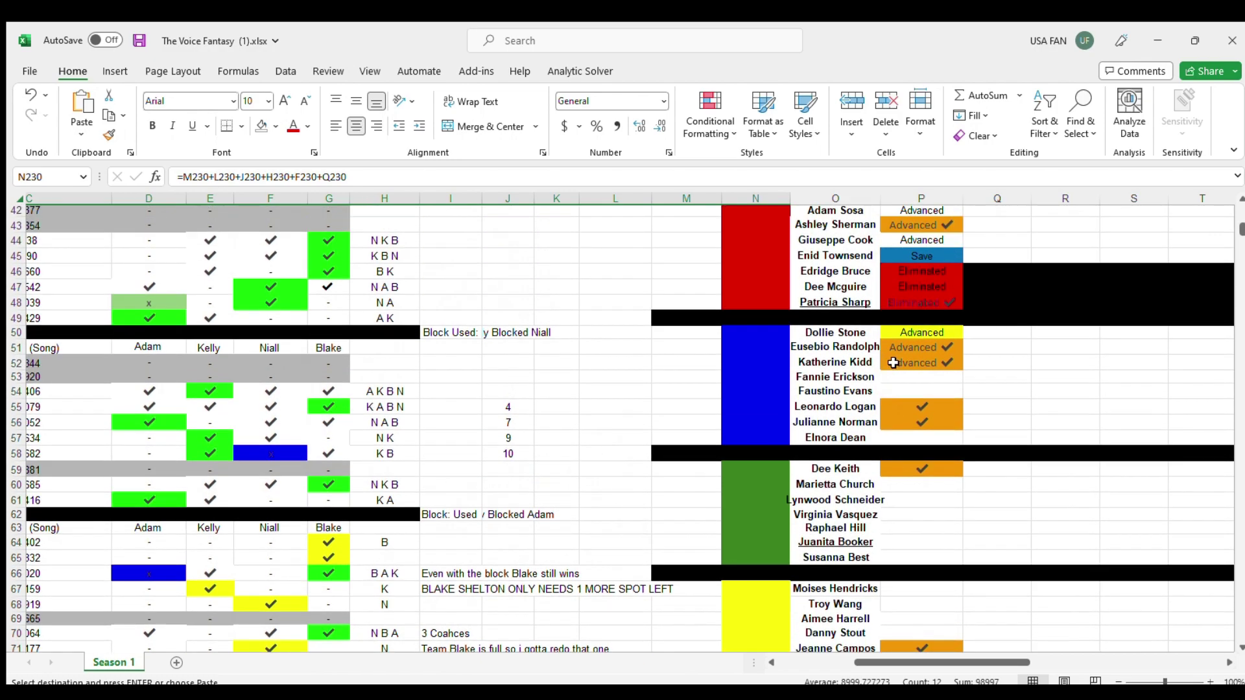
scroll(862, 385, "down", 20)
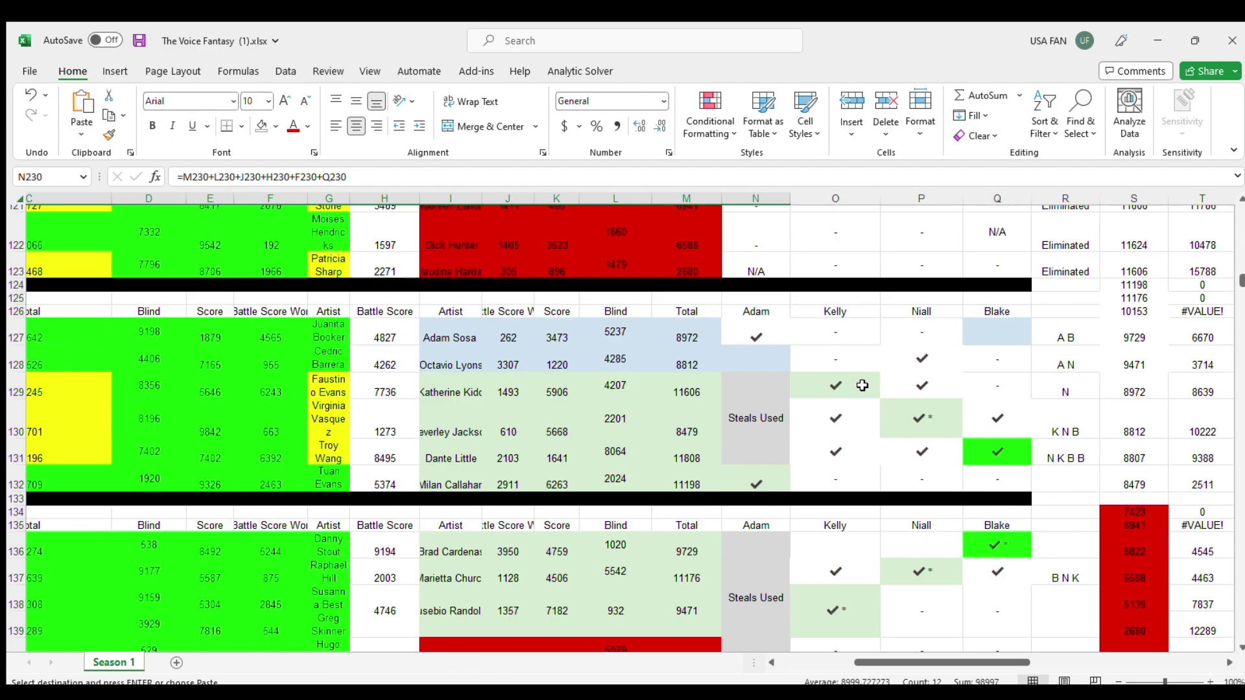
scroll(863, 386, "down", 20)
scroll(862, 386, "up", 8)
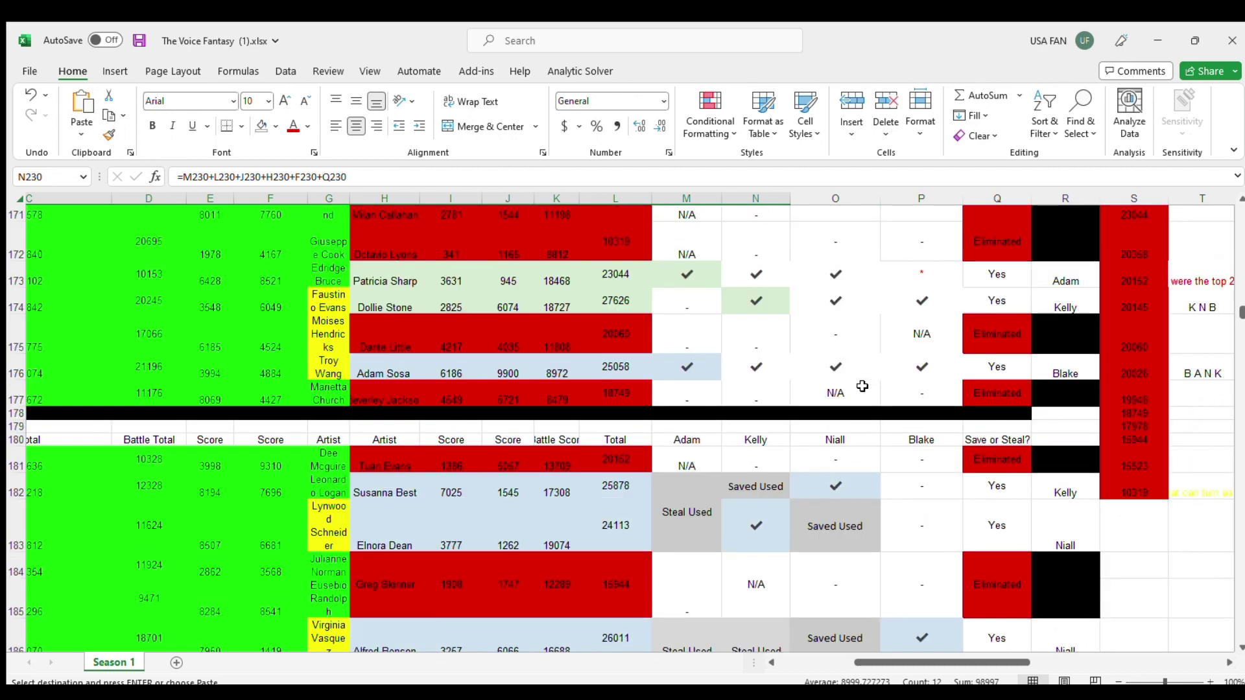
scroll(862, 386, "down", 13)
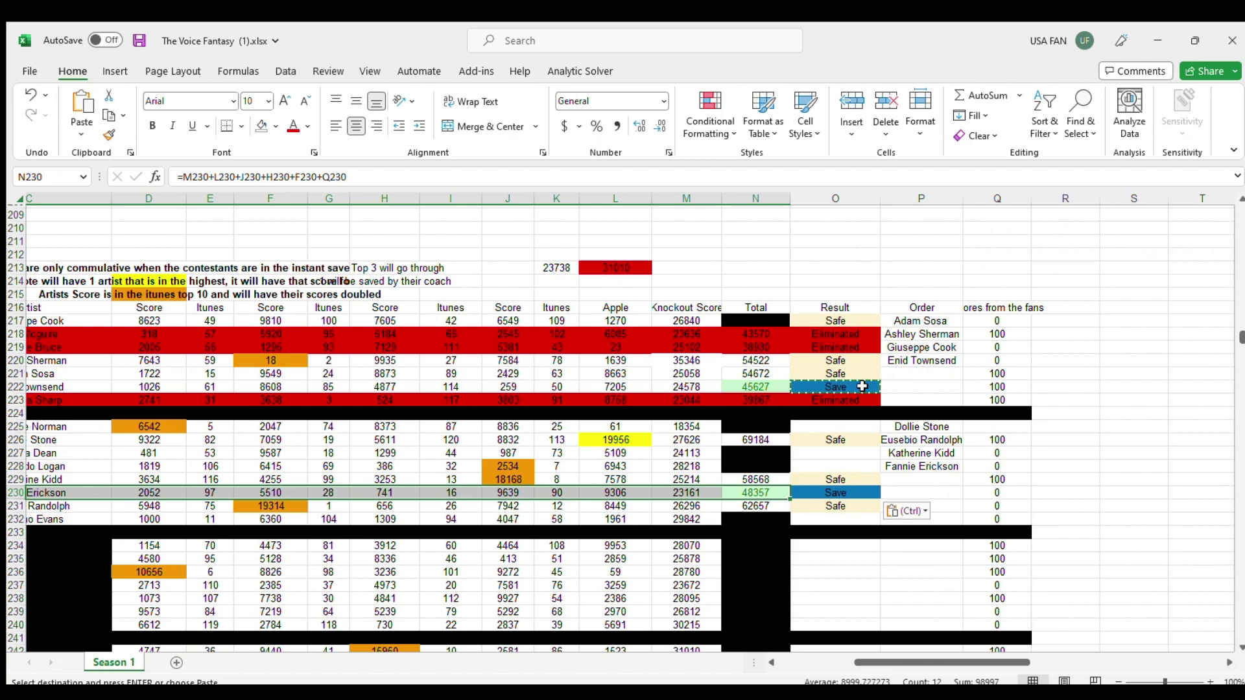
scroll(863, 385, "up", 20)
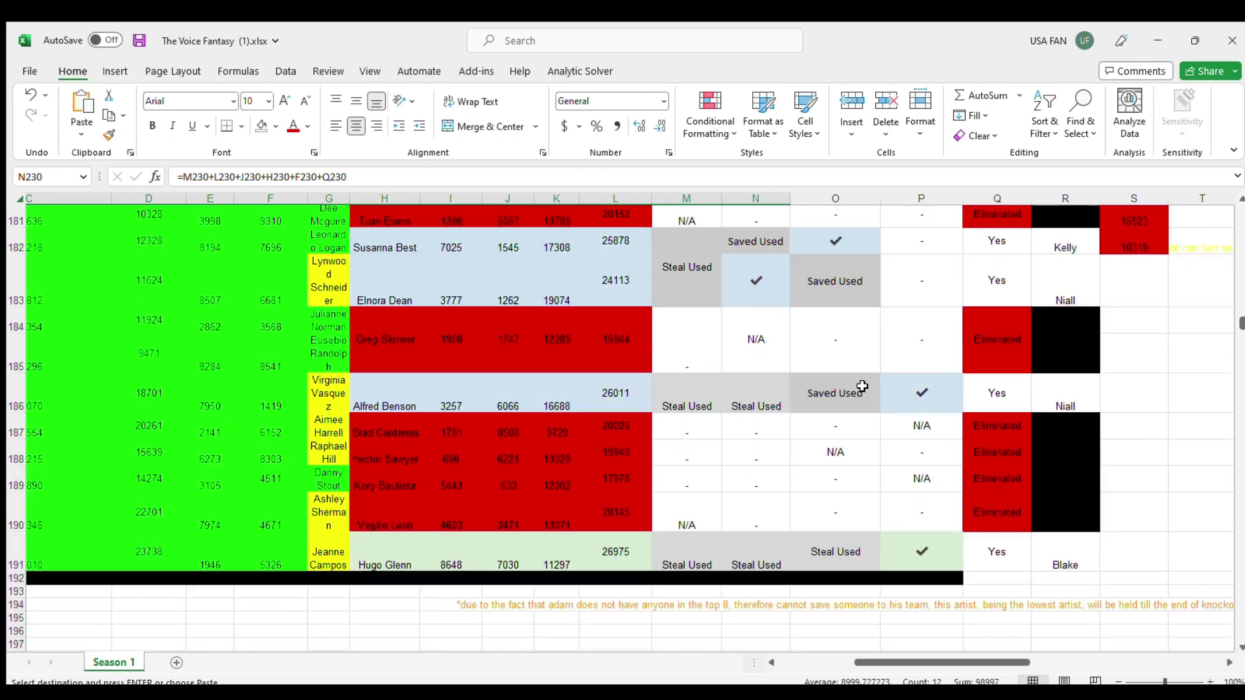
scroll(863, 385, "up", 20)
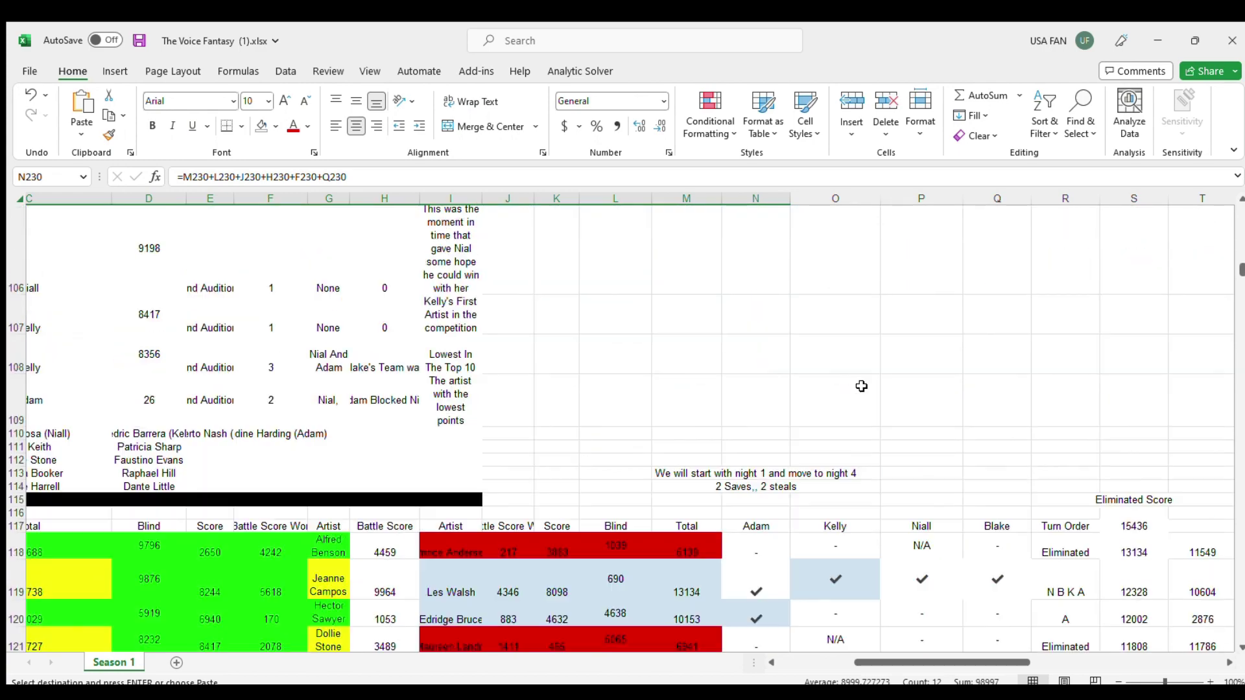
scroll(862, 386, "up", 8)
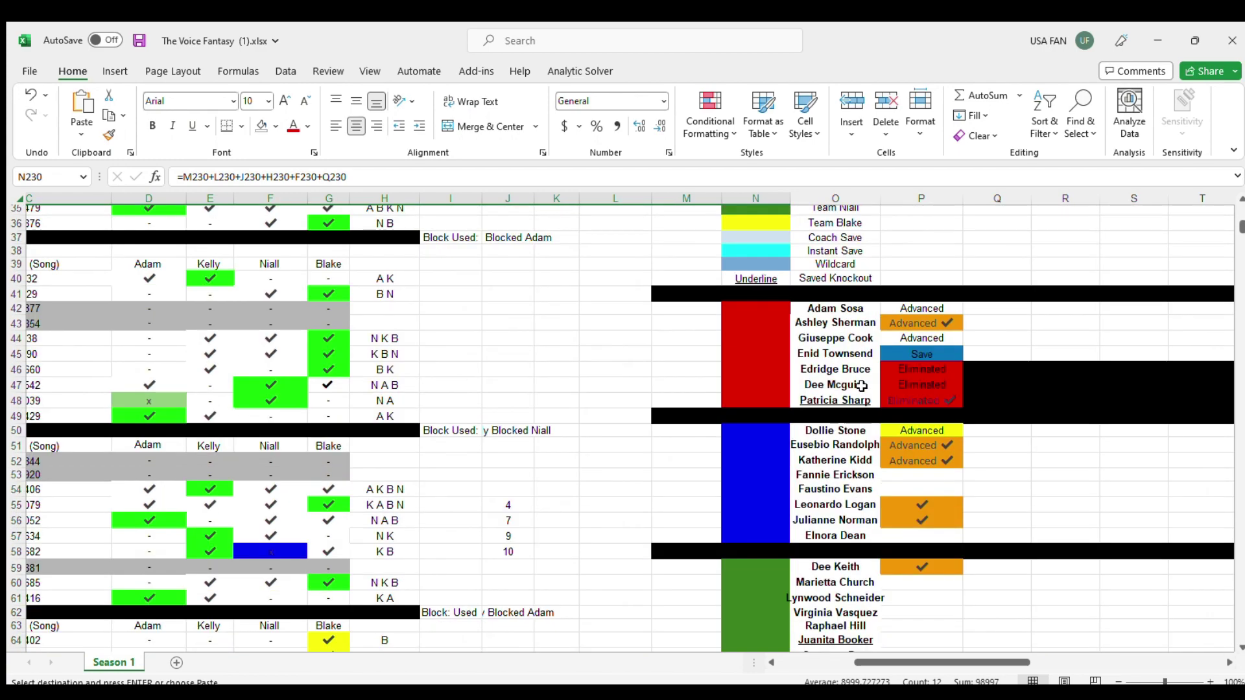
left_click(920, 370)
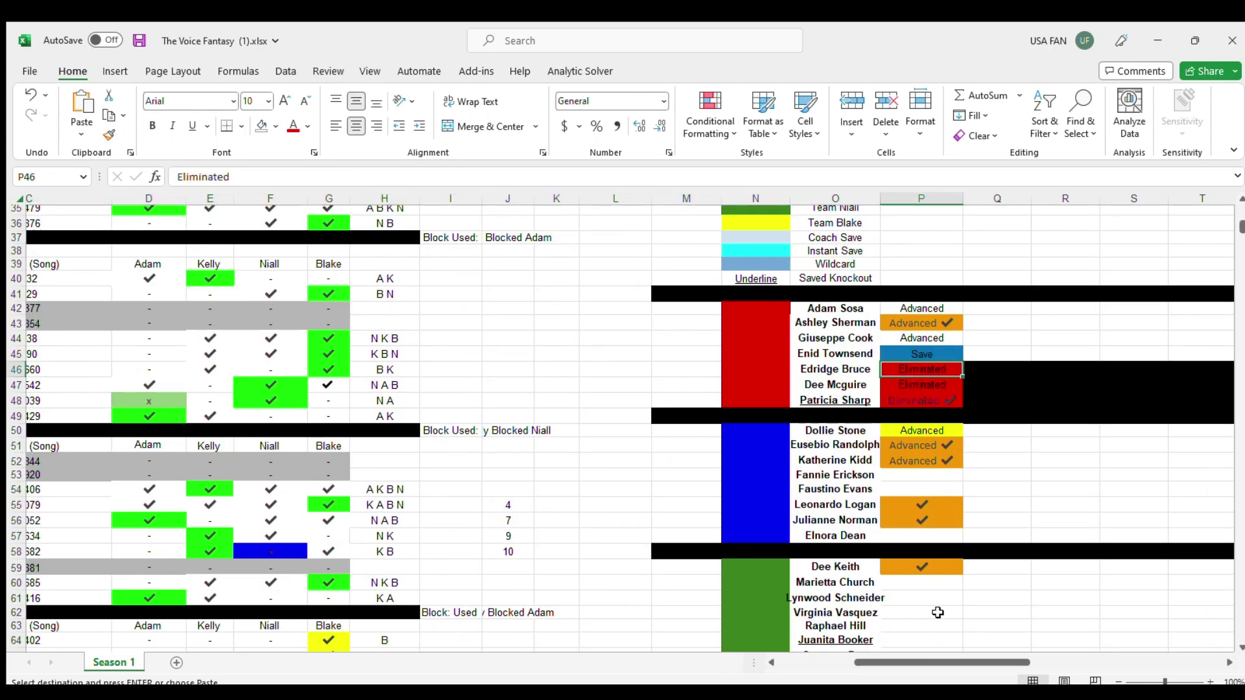
left_click(893, 475)
key("ctrl+v")
left_click(1030, 446)
Step: Copy the "Save" result from P45 to P53 for the fourth Team Kelly artist in the advancement chart
left_click(922, 356)
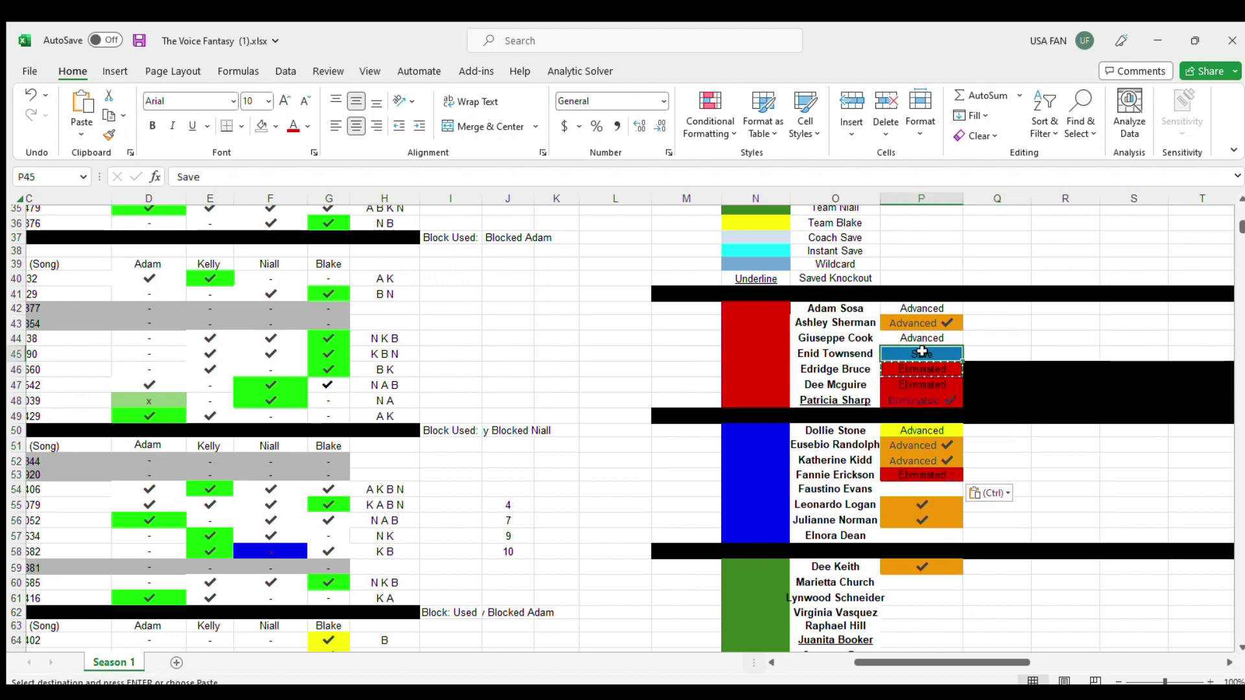
key("ctrl+c")
left_click(935, 477)
key("ctrl+v")
left_click(1041, 433)
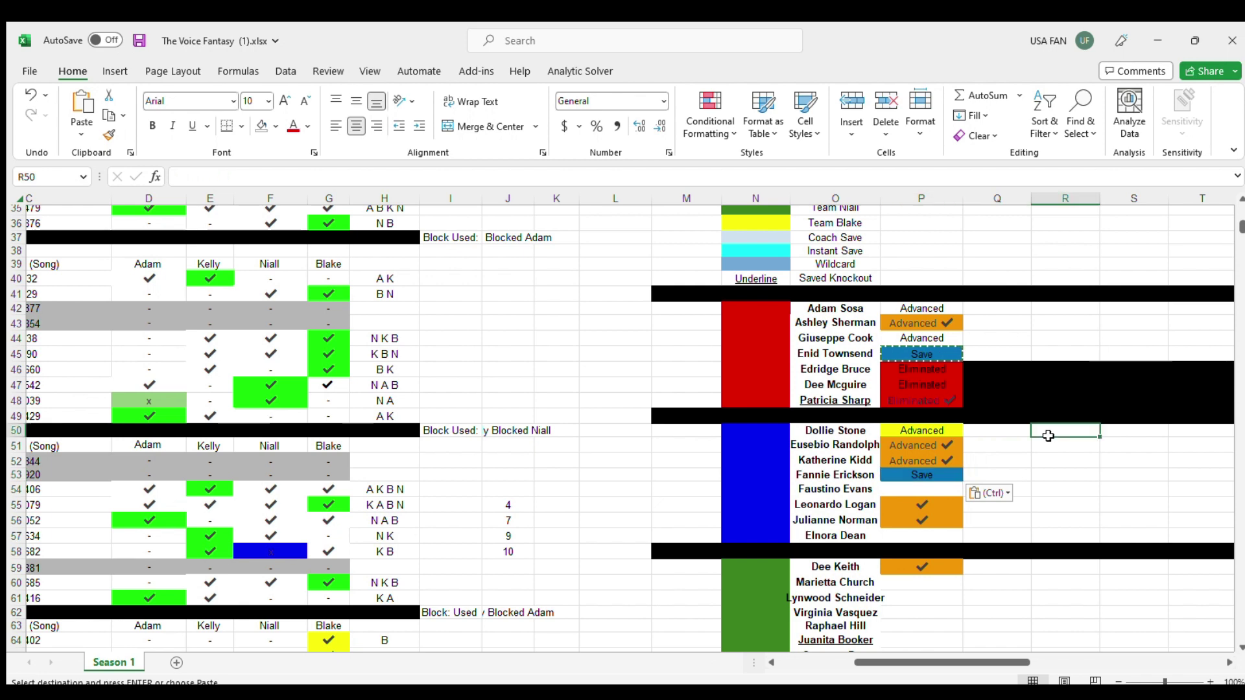
Step: Insert "Eliminated" before the existing check marks in P55 and P56 of the Team Kelly block
left_click(940, 383)
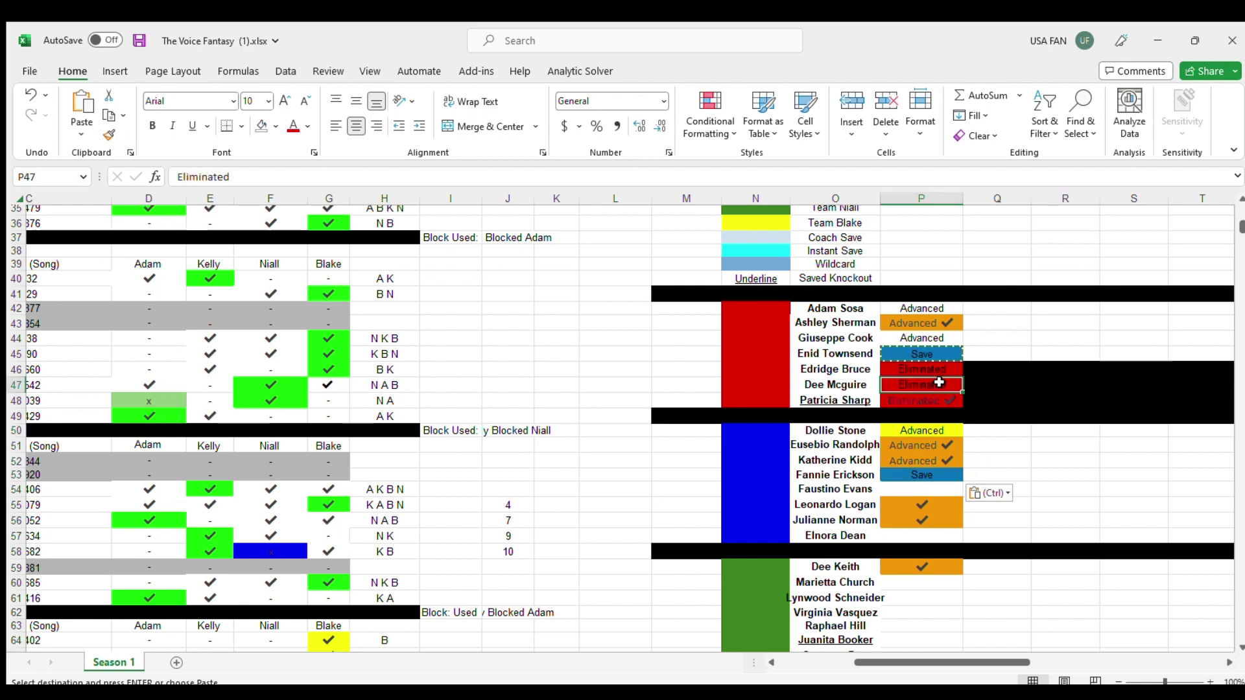
double_click(258, 183)
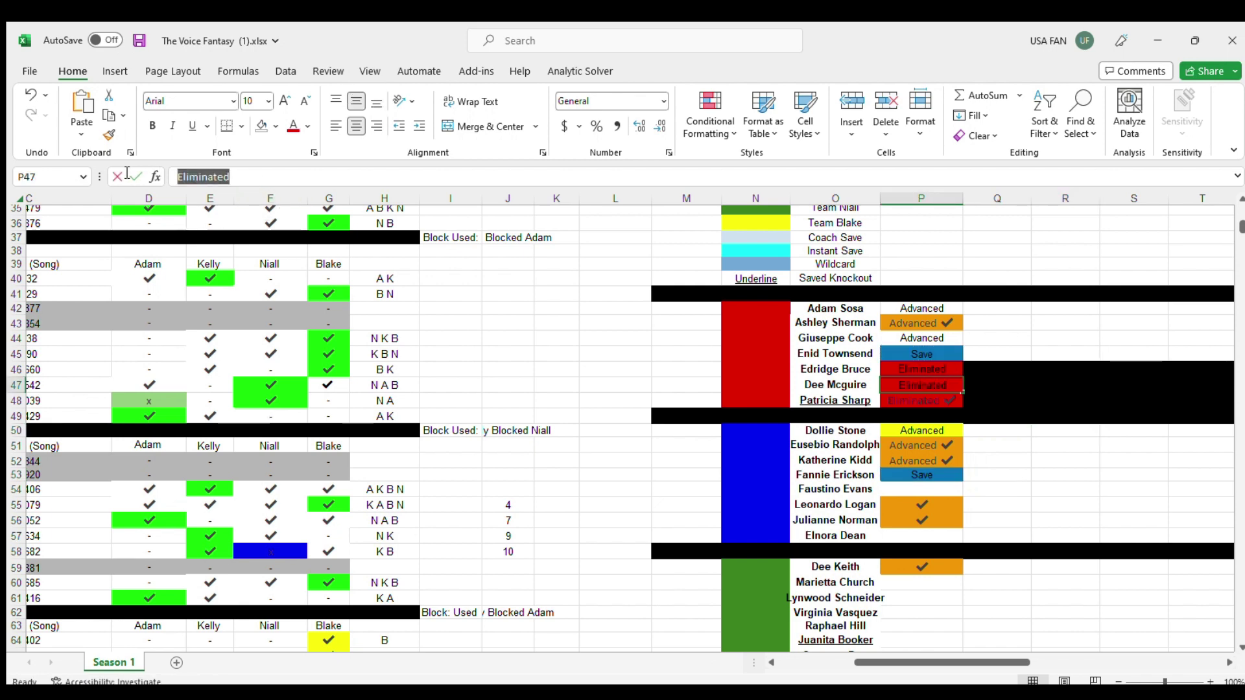
left_click(907, 508)
left_click(179, 177)
key("ctrl+v")
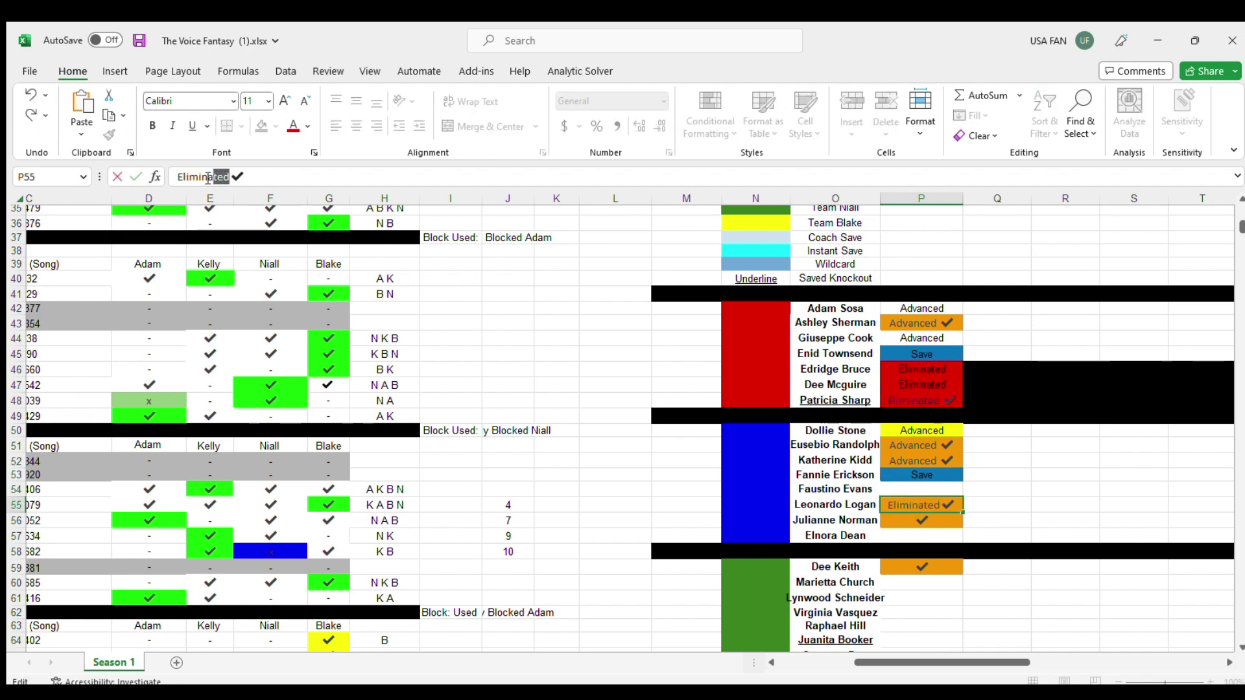
left_click_drag(214, 177, 176, 177)
left_click(939, 522)
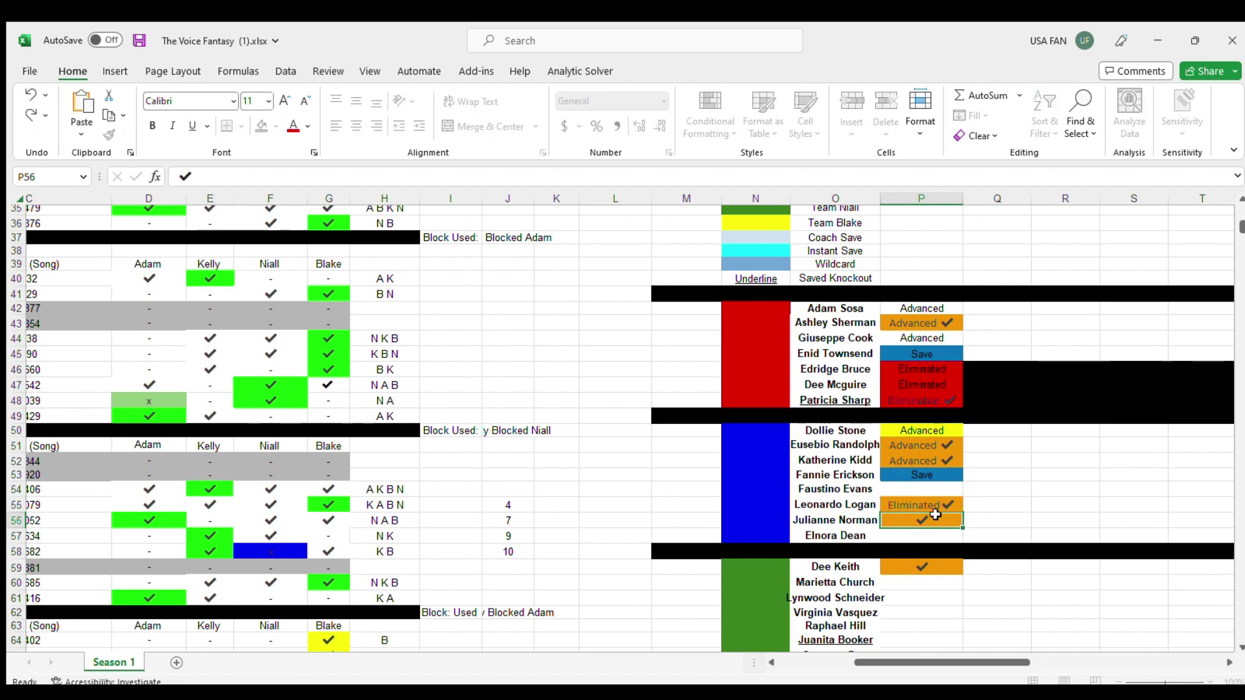
left_click(183, 178)
key("ctrl+v")
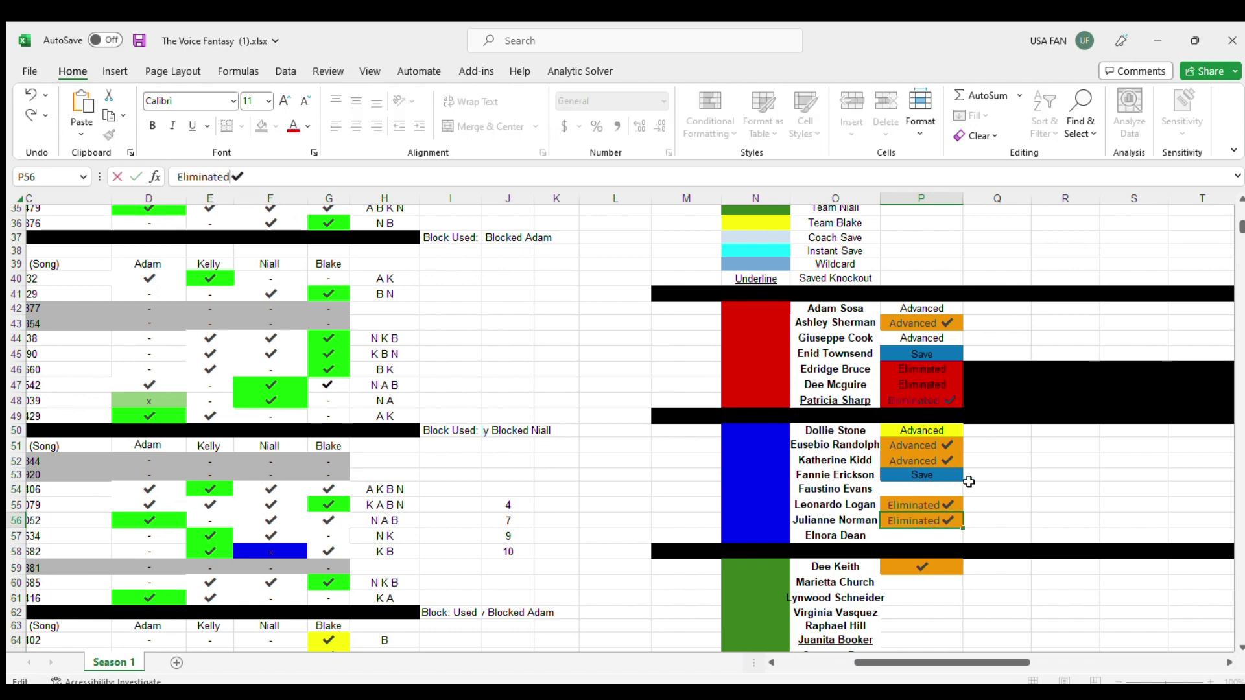
left_click(1019, 485)
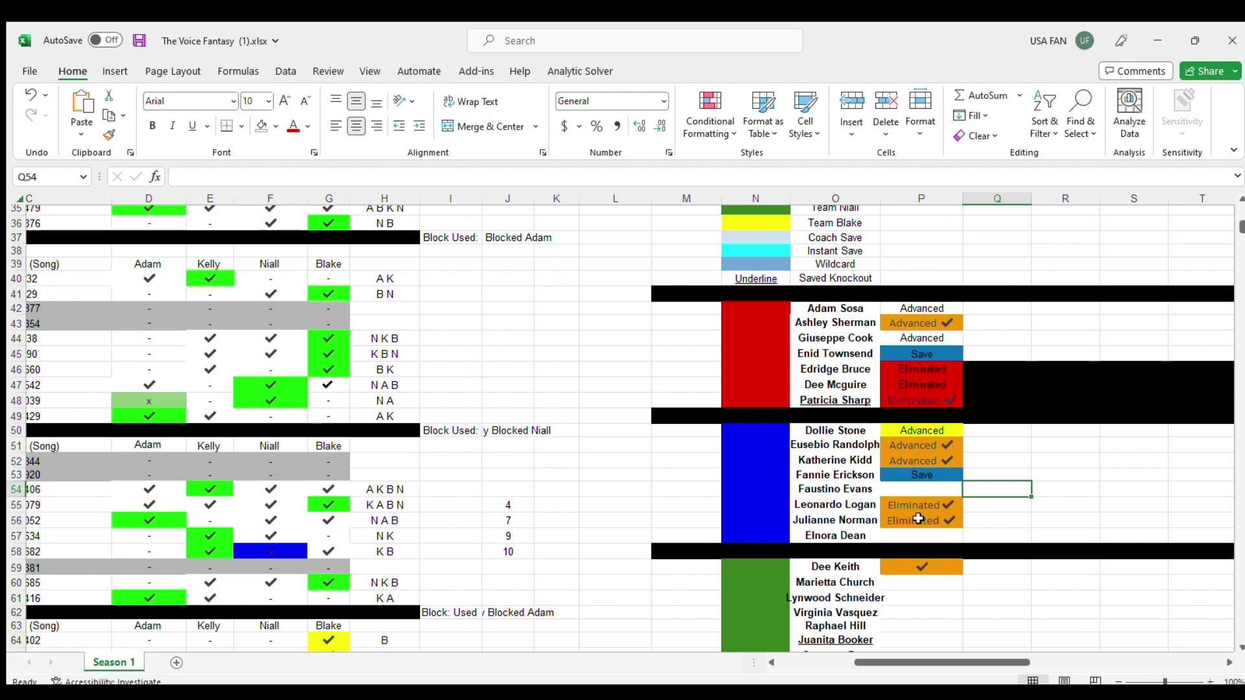
Step: Copy the red "Eliminated" result from P46 to P54 and P57, and extend the black fill from row 58 up over Q54:W57
left_click(898, 371)
key("ctrl+c")
left_click(921, 489)
key("ctrl+v")
left_click(910, 540)
key("ctrl+v")
left_click_drag(1023, 551, 565, 488)
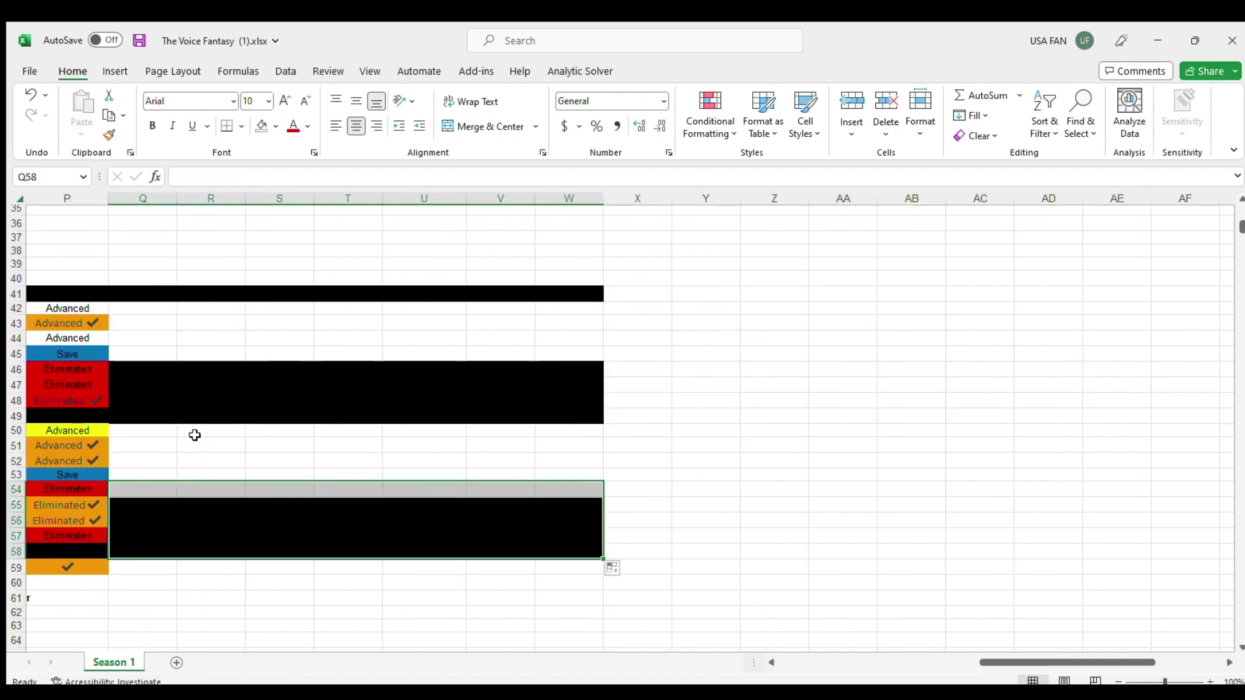
Step: Copy the "Save" result from P53 to P9 in the live show chart
left_click(94, 475)
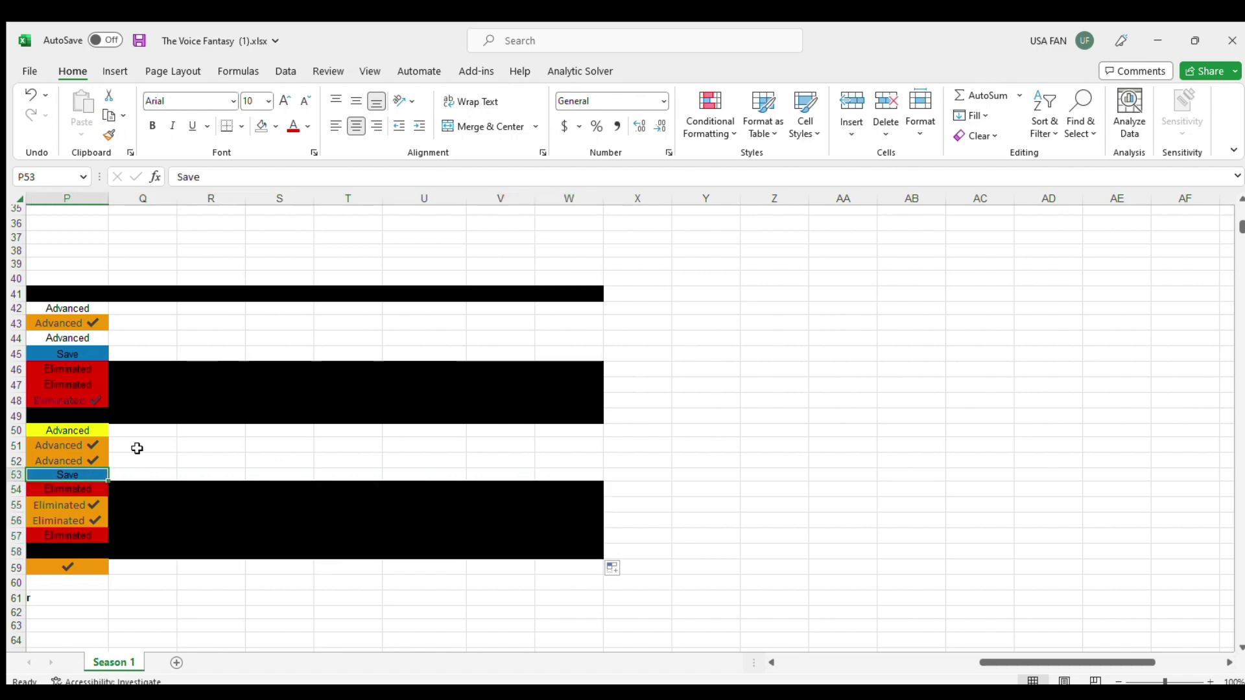
key("ctrl+c")
scroll(137, 448, "up", 12)
left_click(129, 415)
scroll(129, 415, "left", 3)
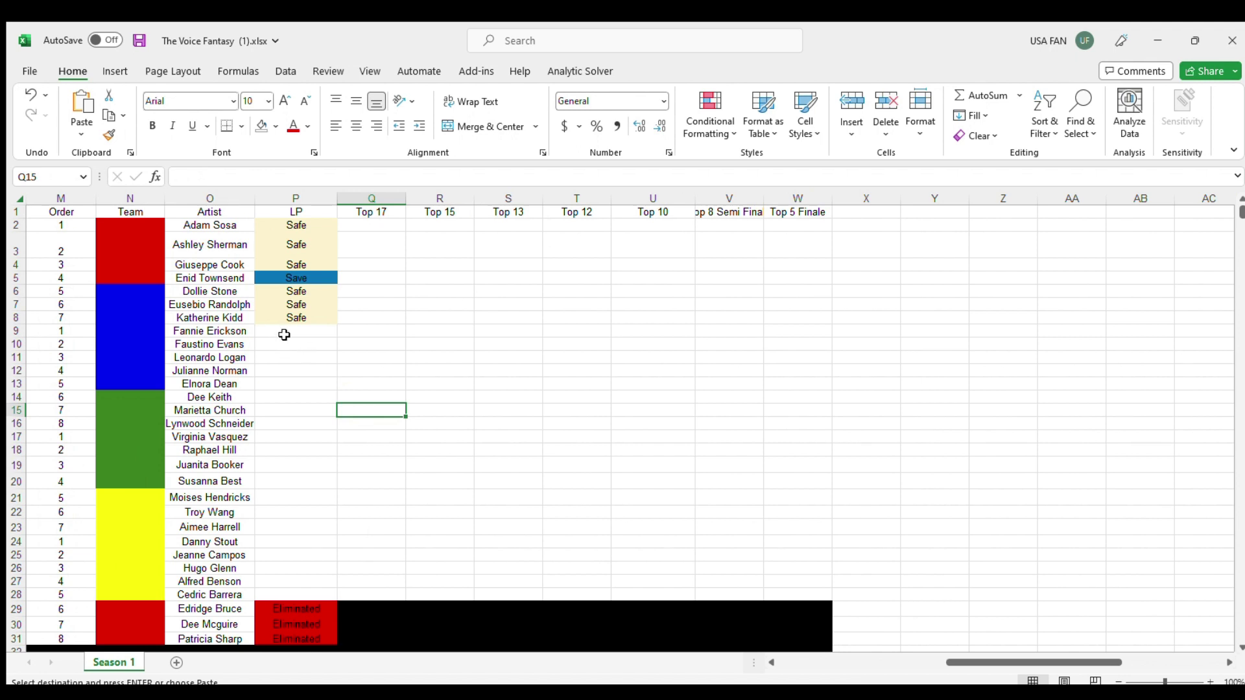
left_click(284, 333)
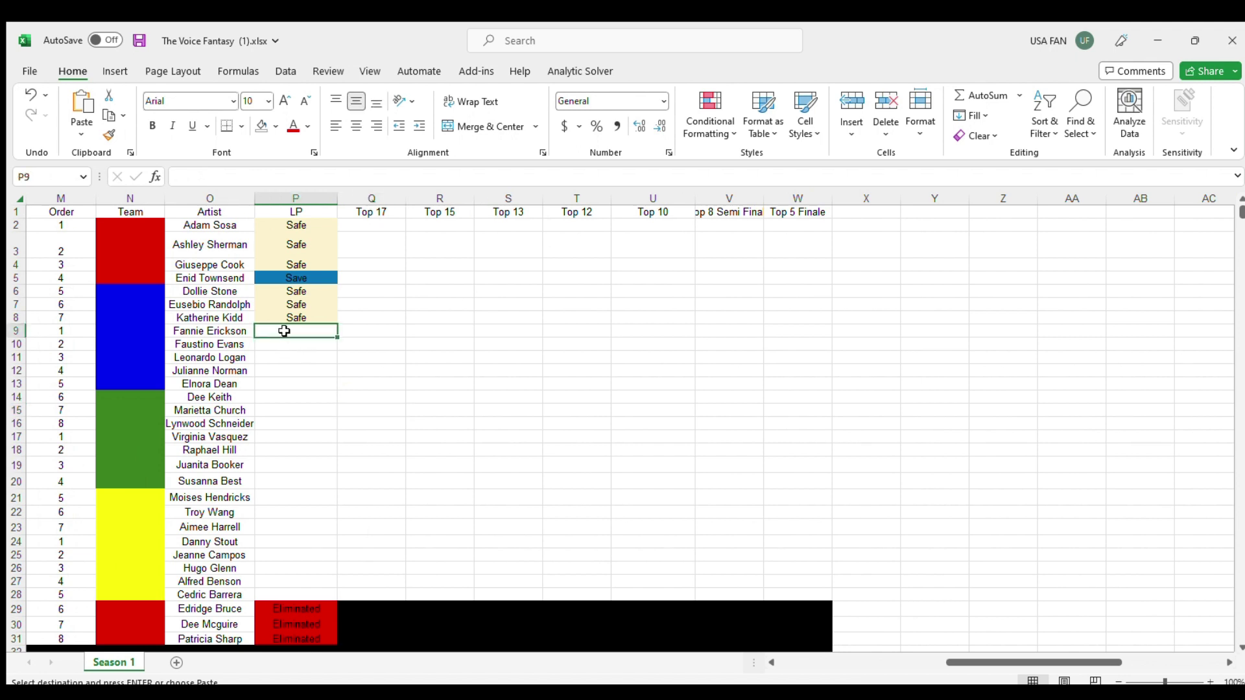
key("ctrl+v")
Step: Copy the red "Eliminated" result from P29 to P10 and fill it down through P13
left_click(328, 608)
key("ctrl+c")
left_click(260, 345)
key("ctrl+v")
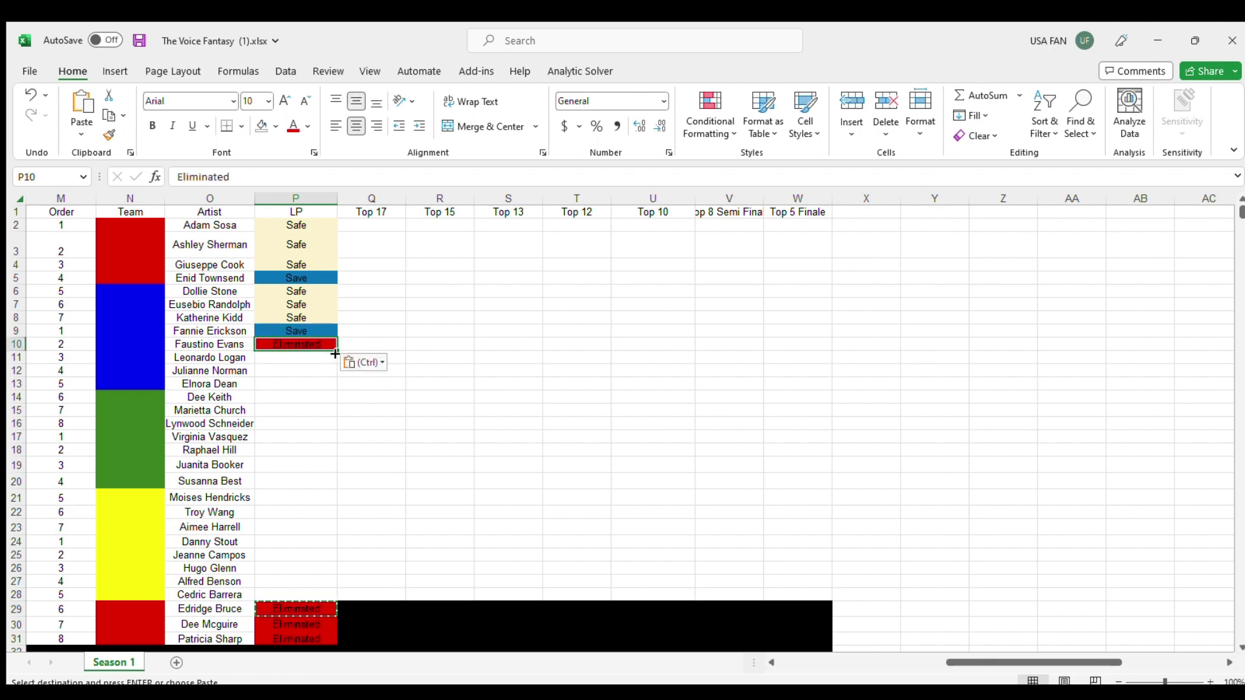
left_click_drag(337, 351, 317, 386)
Step: Set the eliminated Team Kelly block N10:P13 aside at Q11:S14 and move the green and yellow team artists up to N10:O24
left_click_drag(153, 342, 282, 385)
left_click_drag(278, 338, 525, 358)
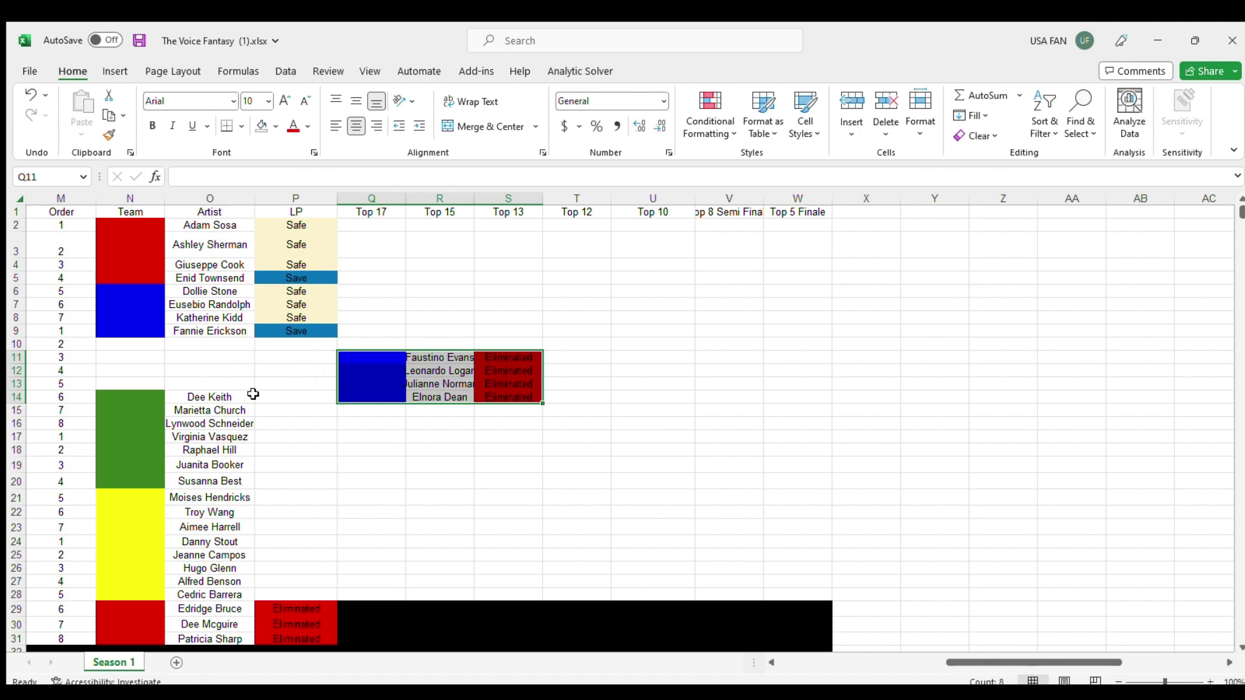
left_click_drag(133, 400, 195, 591)
left_click_drag(156, 392, 152, 342)
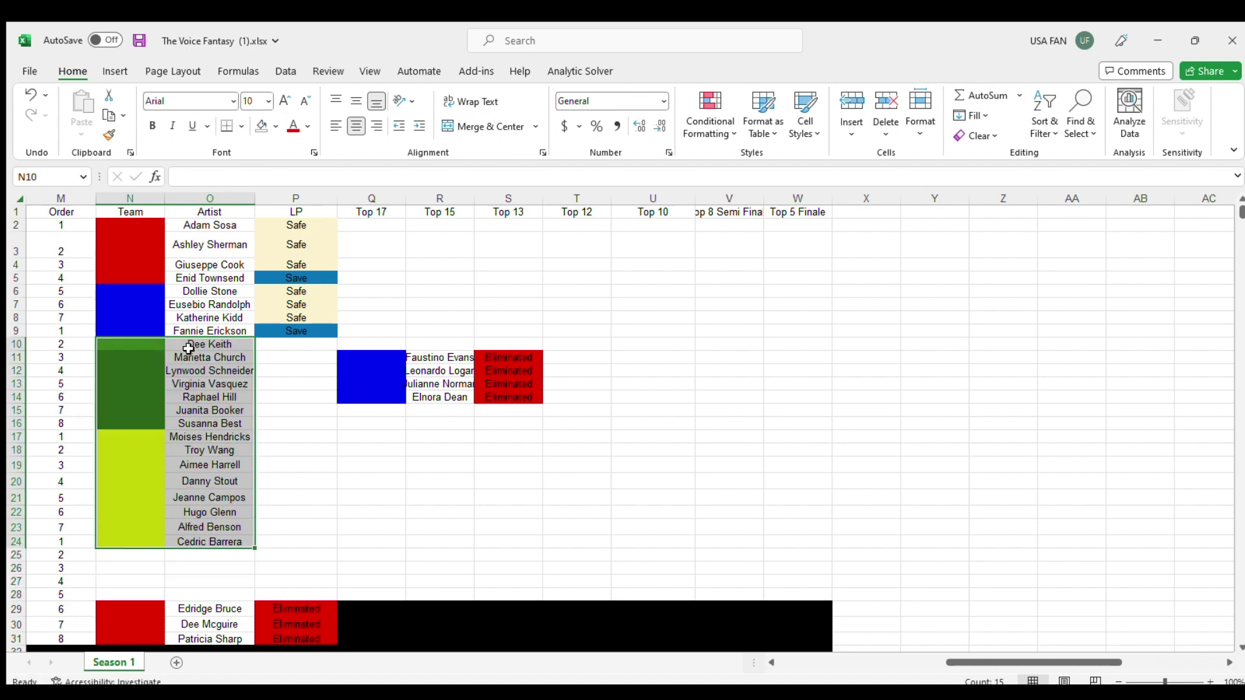
Step: Move the set-aside eliminated block to N25:P28 and extend the black fill from row 29 up over Q25:W28
left_click_drag(383, 357, 234, 560)
left_click(371, 479)
left_click_drag(367, 610, 800, 542)
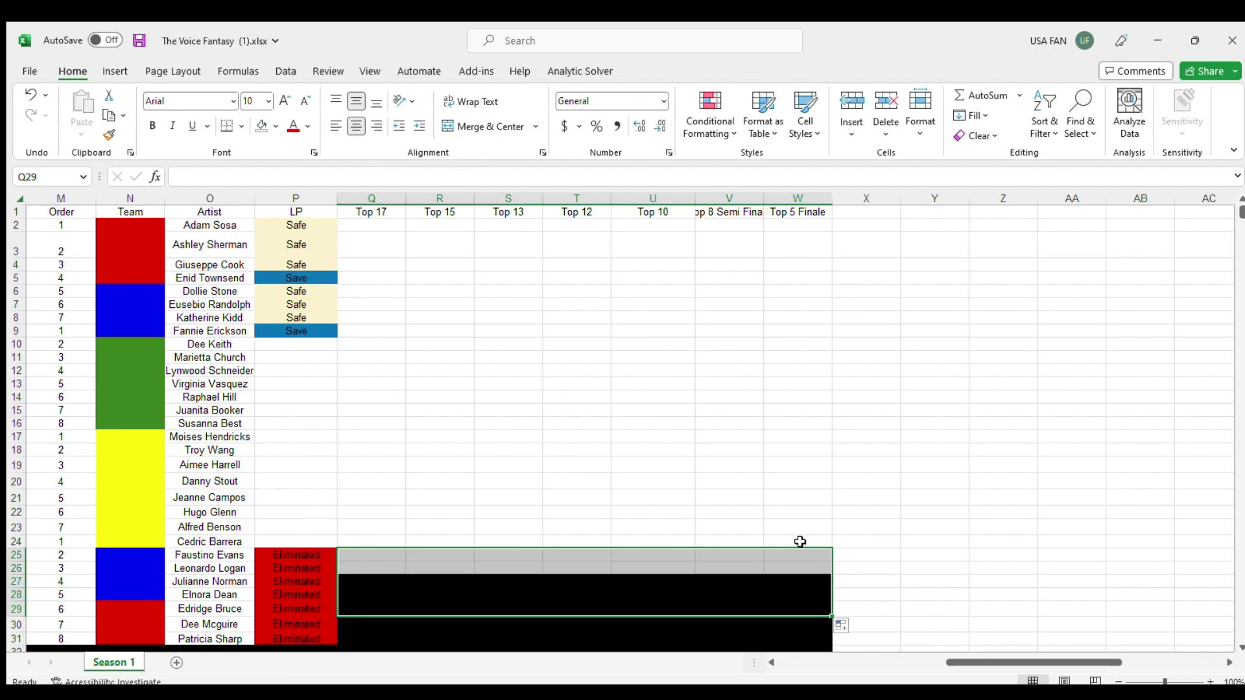
Step: Enter "Eliminated" as the result in O232 of the playoff table and fill C232:O232 red
scroll(471, 420, "down", 14)
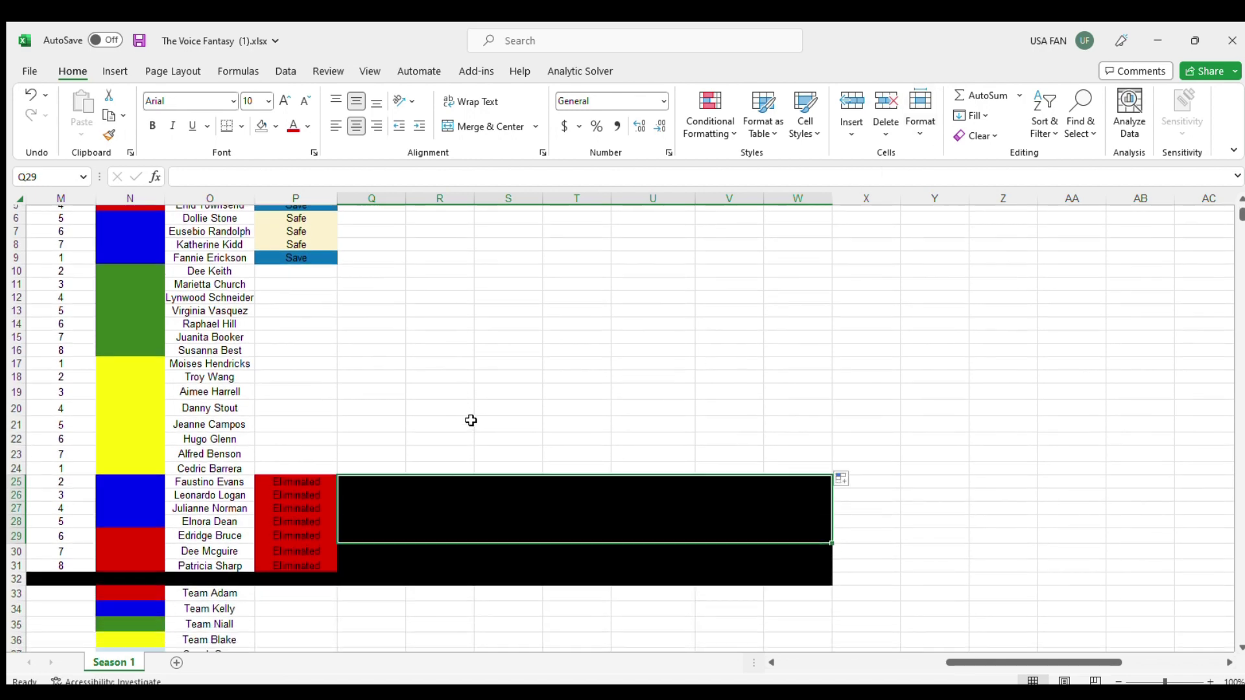
scroll(471, 420, "down", 6)
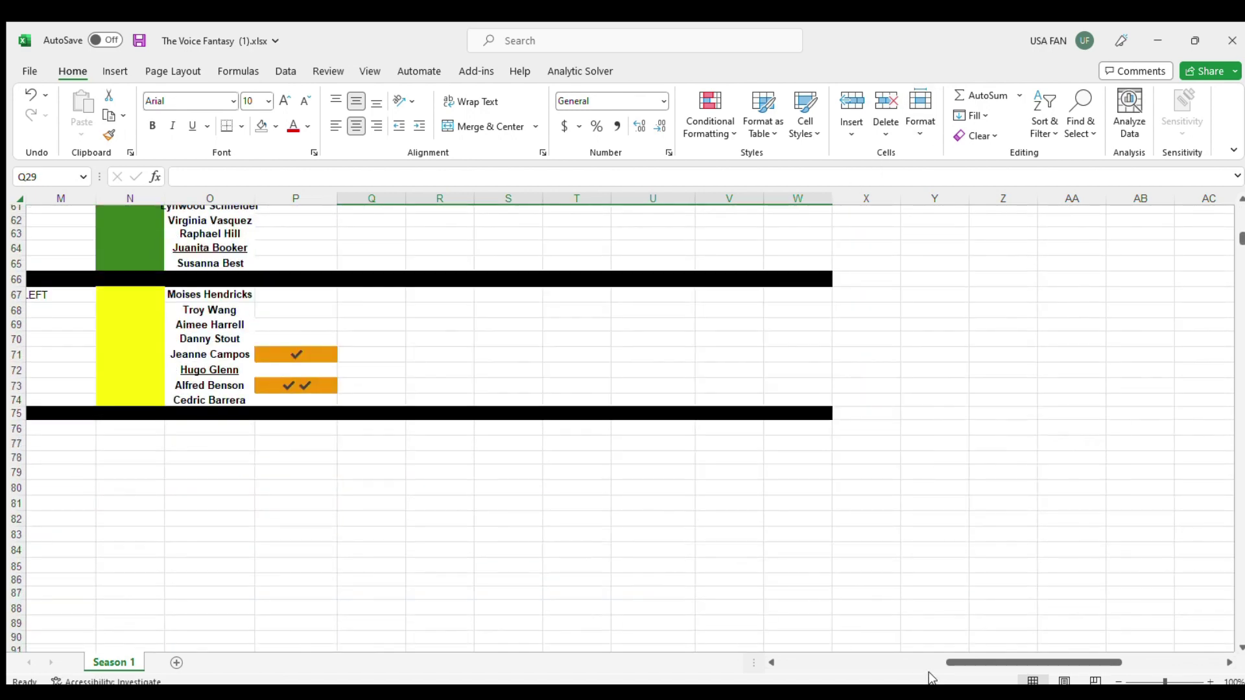
left_click_drag(1011, 661, 641, 647)
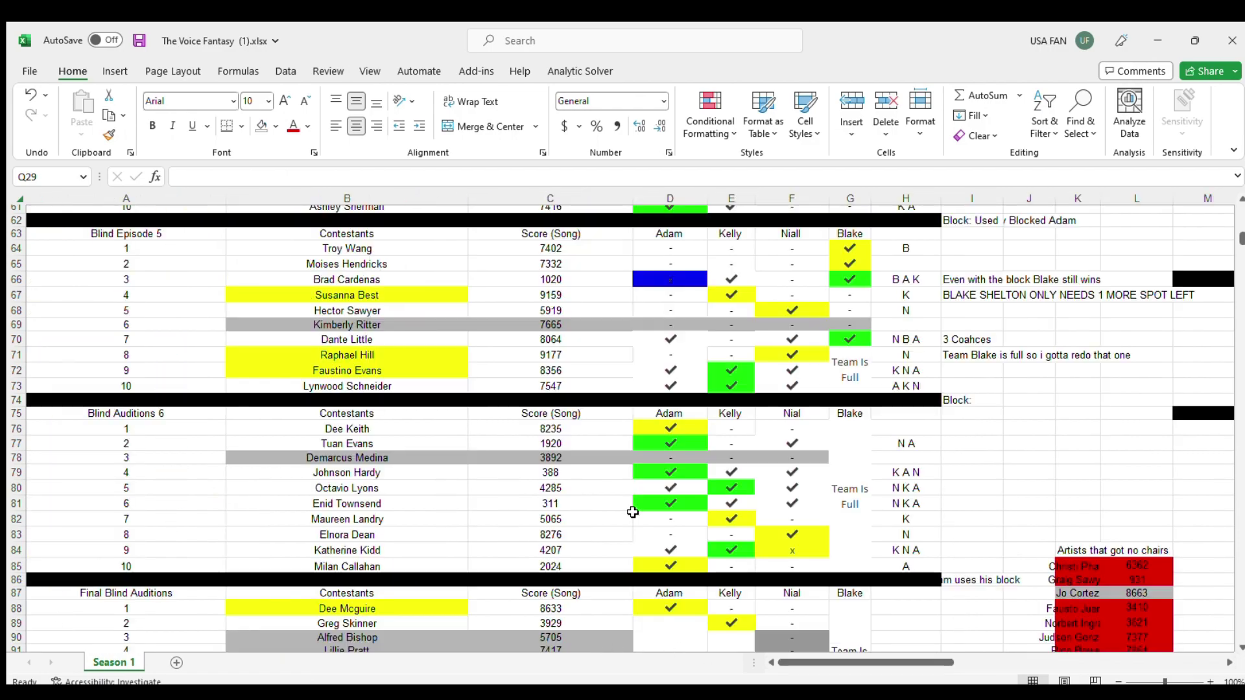
scroll(635, 513, "down", 20)
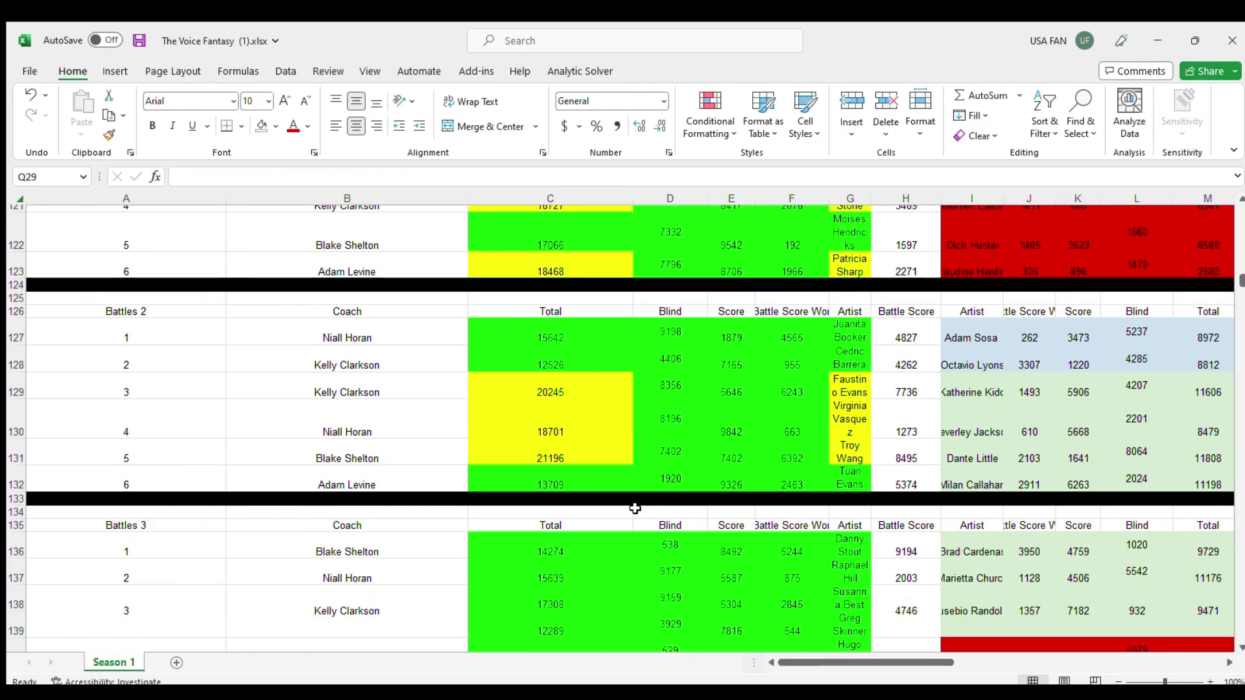
scroll(634, 508, "down", 15)
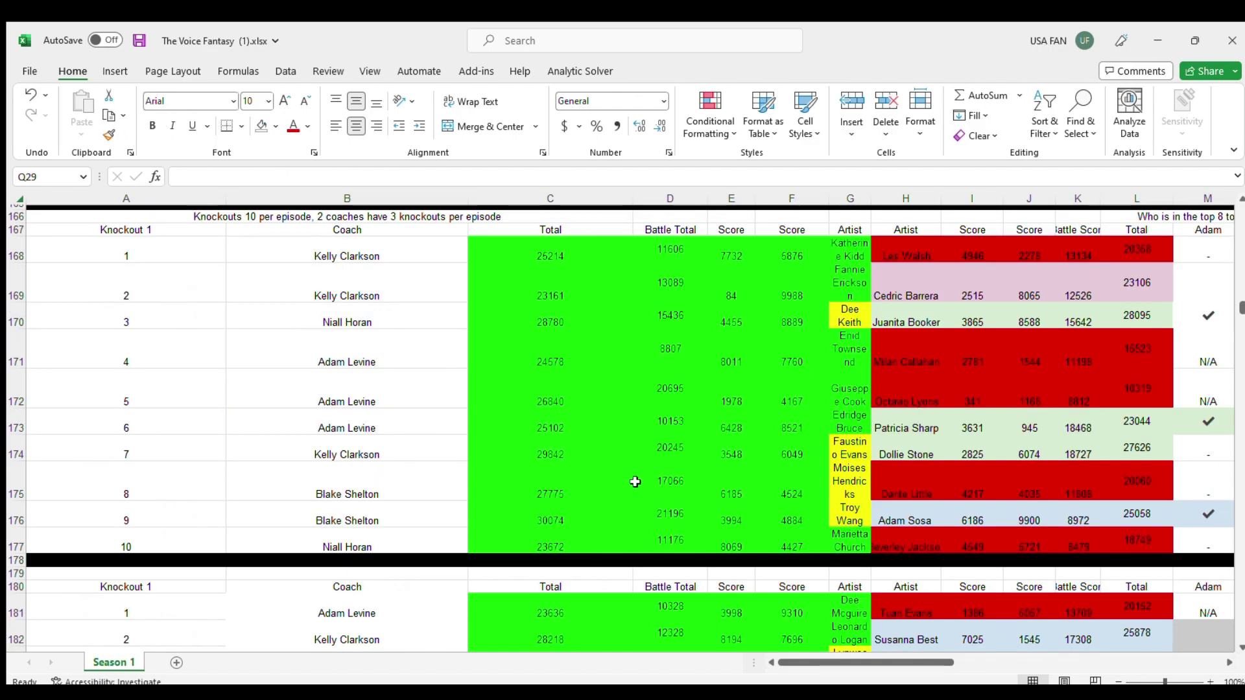
scroll(635, 482, "down", 17)
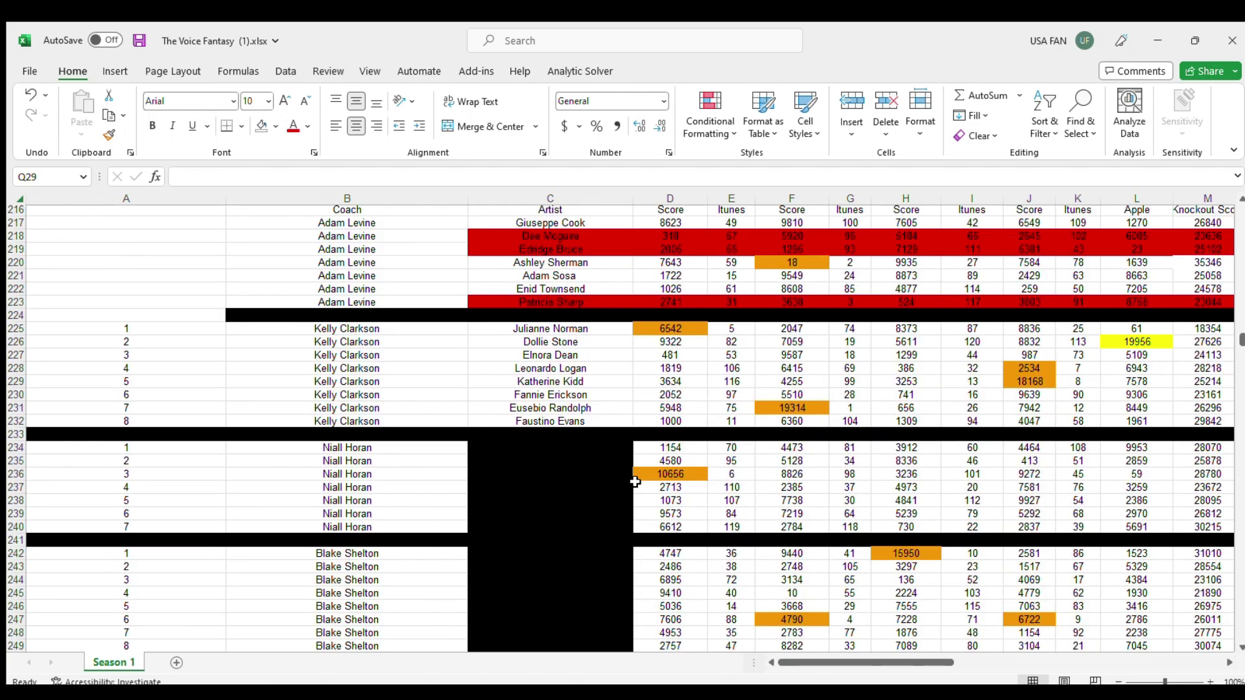
left_click_drag(862, 658, 950, 658)
left_click(773, 421)
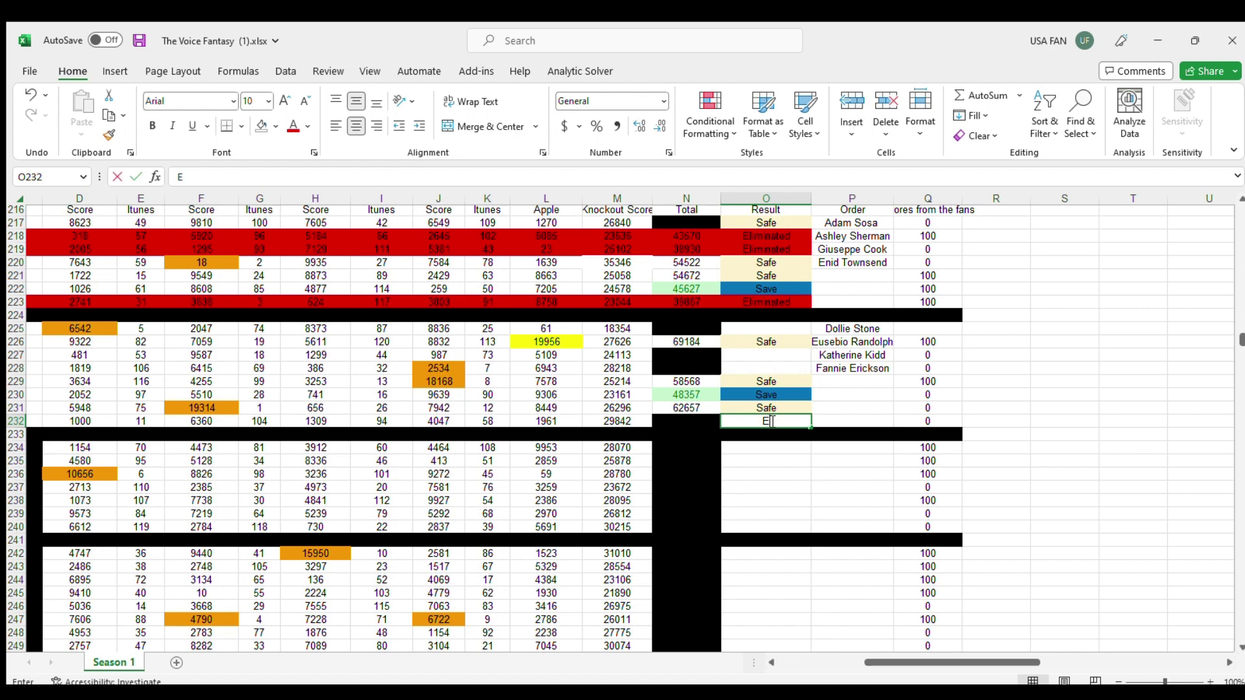
type("Eliminated")
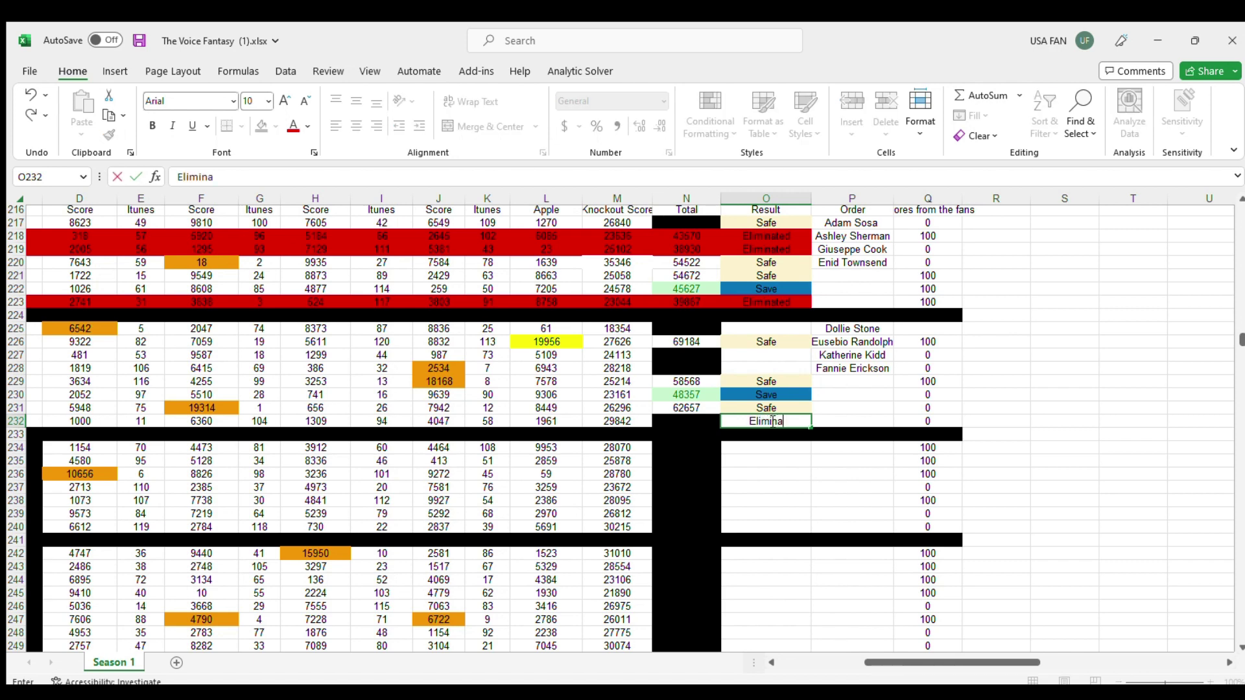
key("Return")
left_click_drag(770, 420, 584, 421)
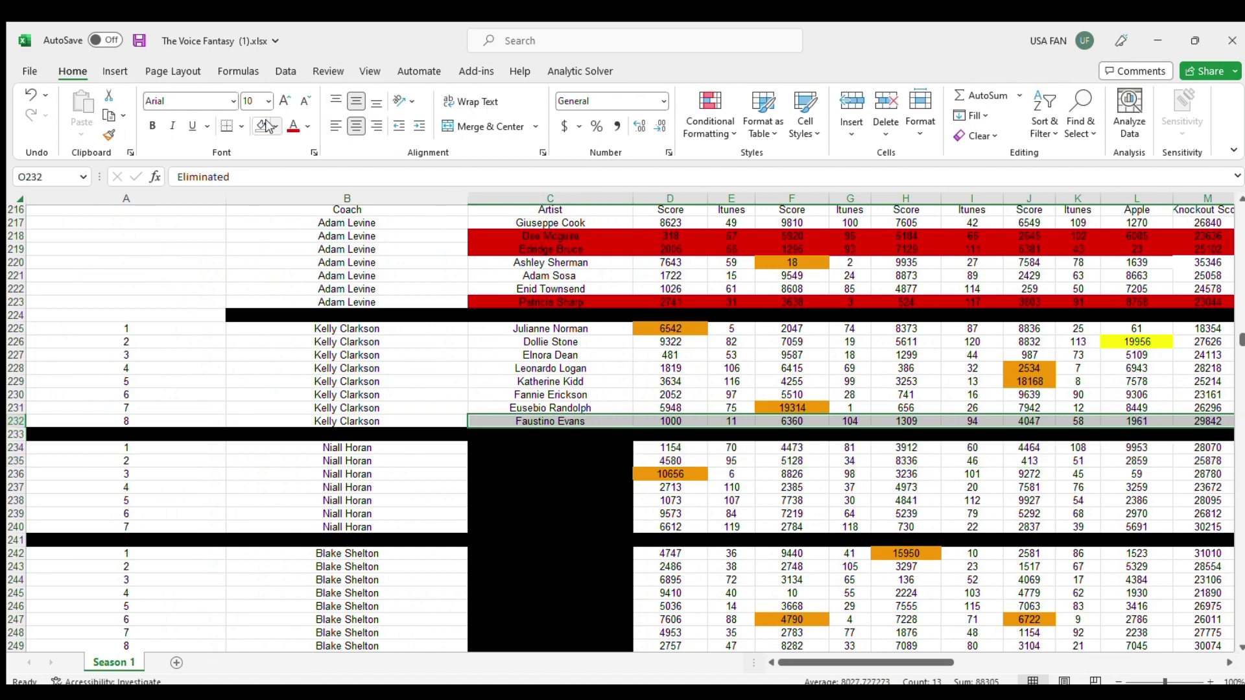
scroll(584, 357, "right", 3)
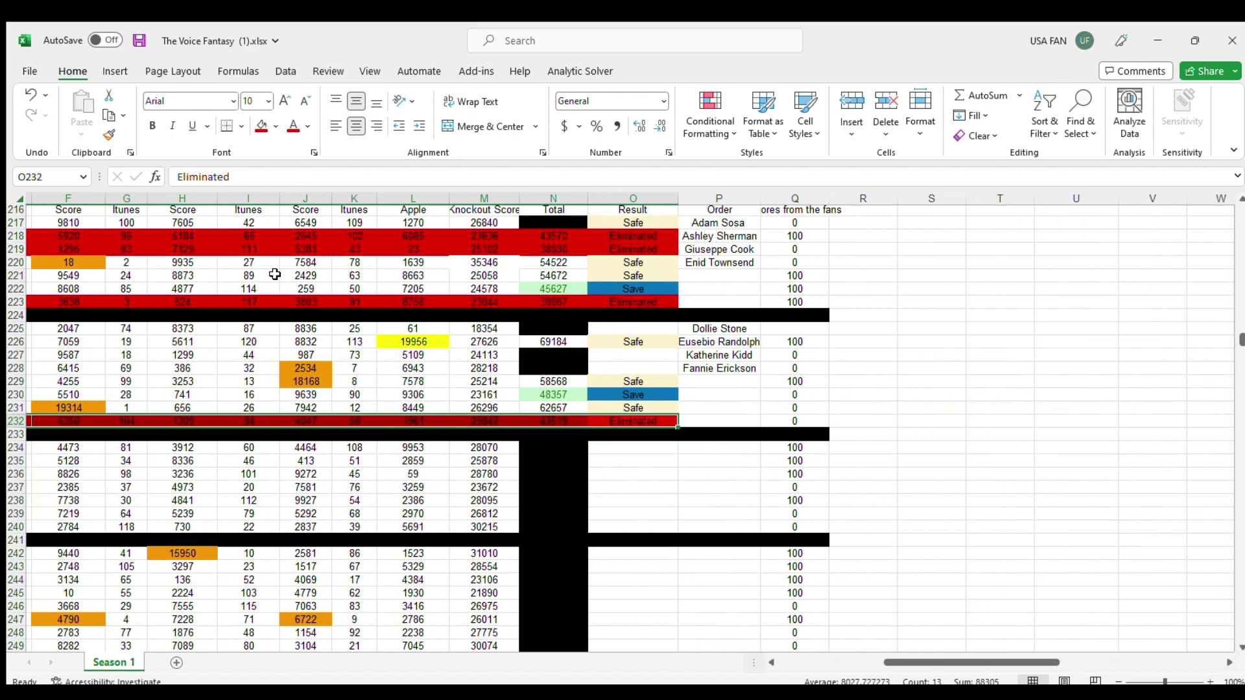
Step: Copy the "Eliminated" result from O232 to O227, O228 and O225 in the Team Kelly block
left_click_drag(602, 358, 626, 370)
left_click(632, 426)
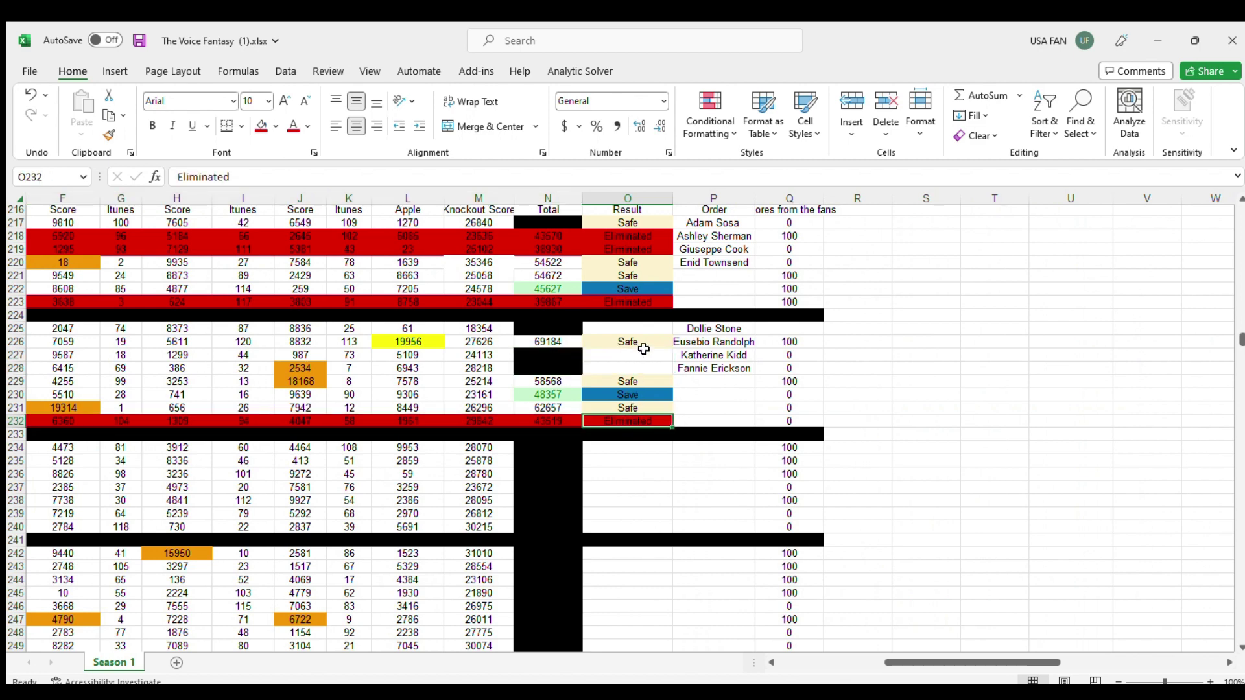
key("ctrl+c")
left_click_drag(636, 355, 632, 368)
key("ctrl+v")
left_click(610, 329)
key("ctrl+v")
Step: Fill E225:N225 and B225:C225 red for the eliminated artist, leaving the orange score cell as it is
left_click_drag(531, 330, 295, 328)
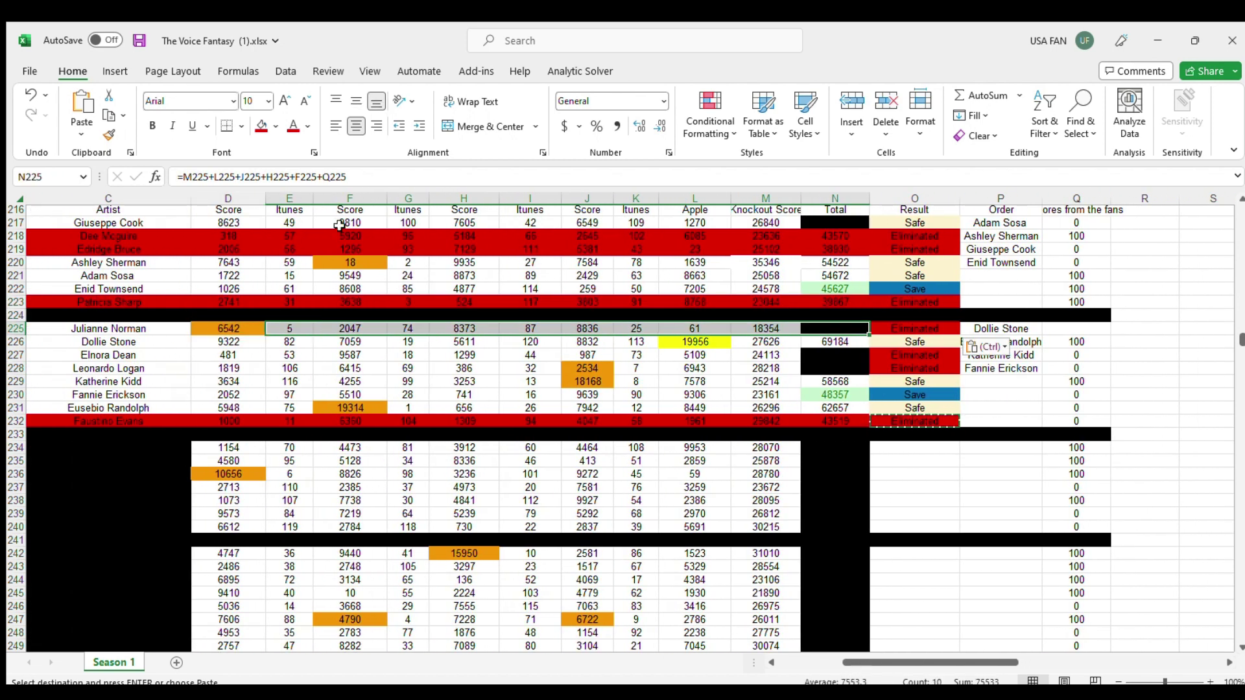
left_click(261, 126)
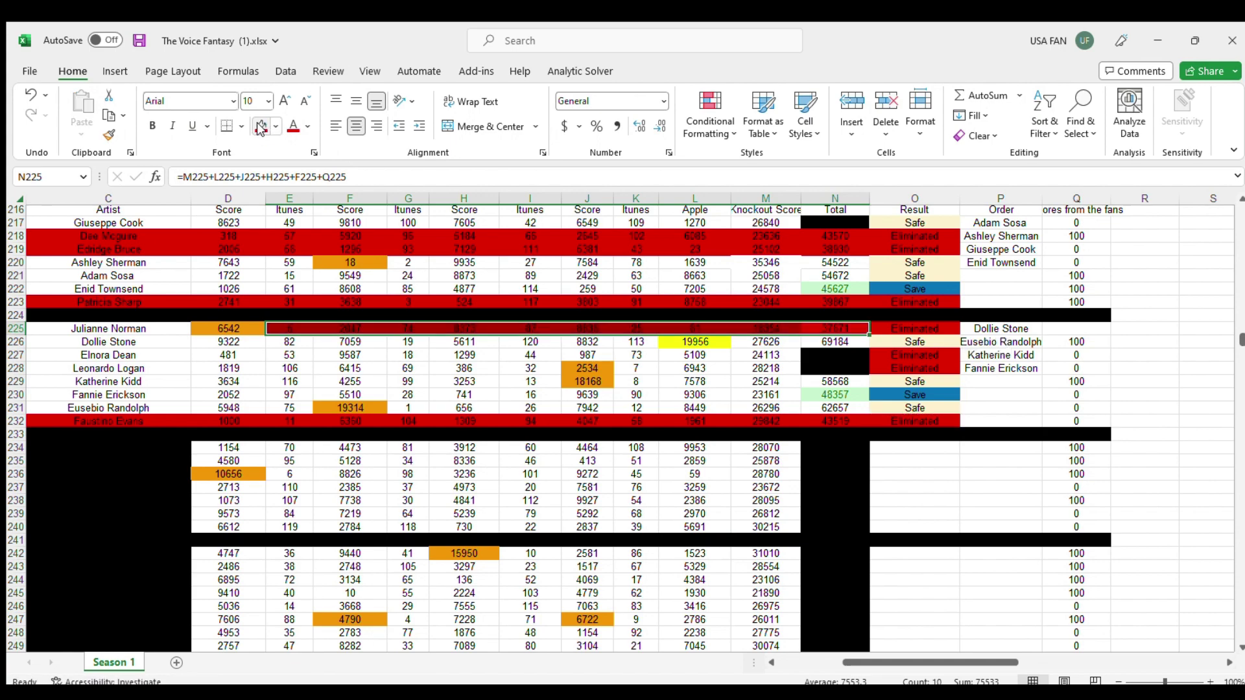
left_click_drag(108, 328, 357, 334)
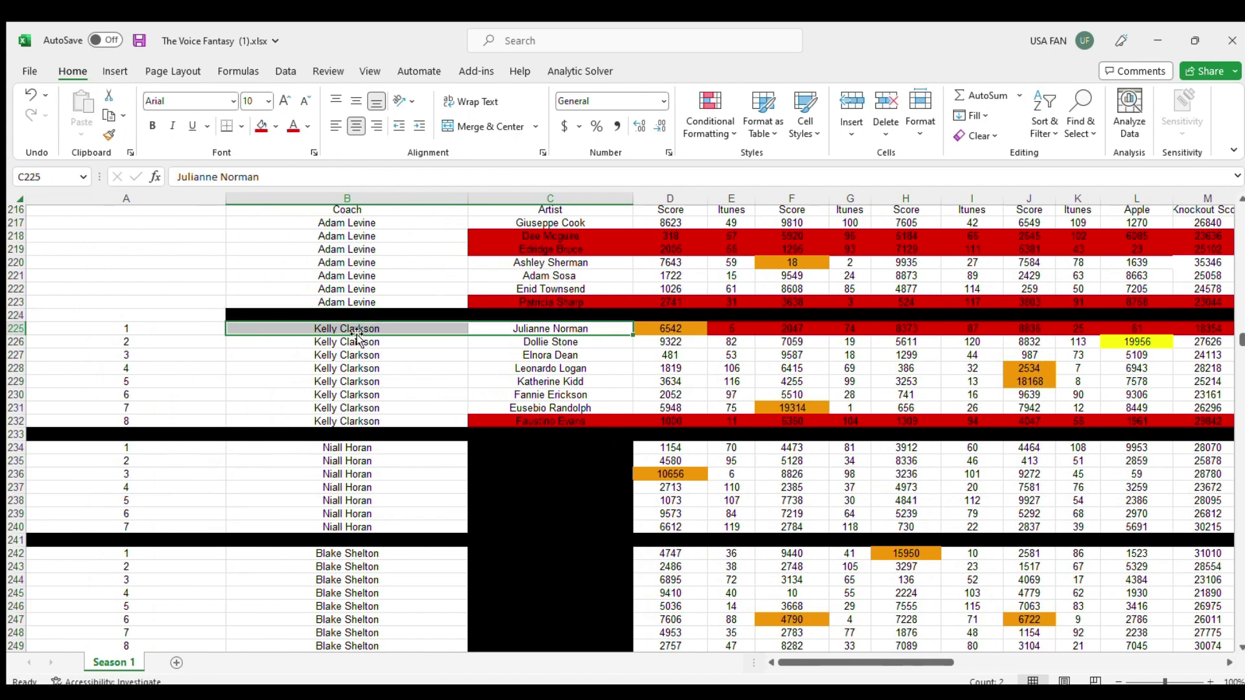
left_click(261, 126)
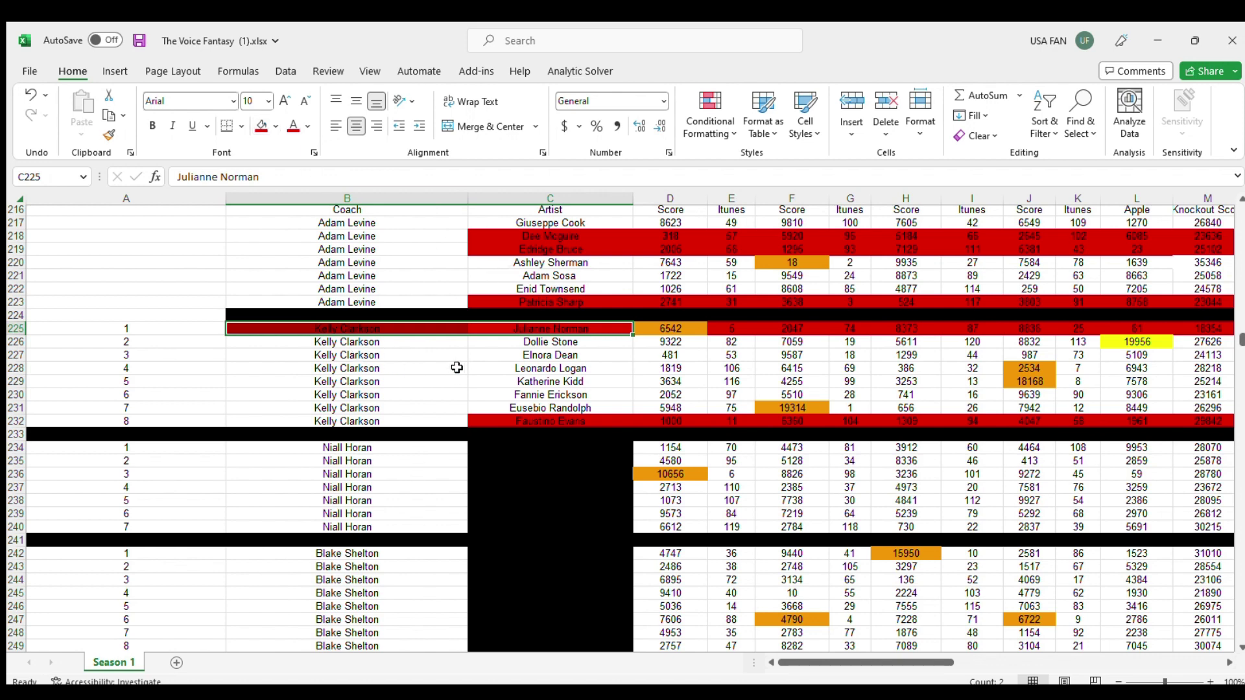
Step: Fill B227:I228, J227:N227 and K228:N228 red for the two eliminated Team Kelly artists
left_click_drag(398, 354, 998, 373)
left_click(262, 126)
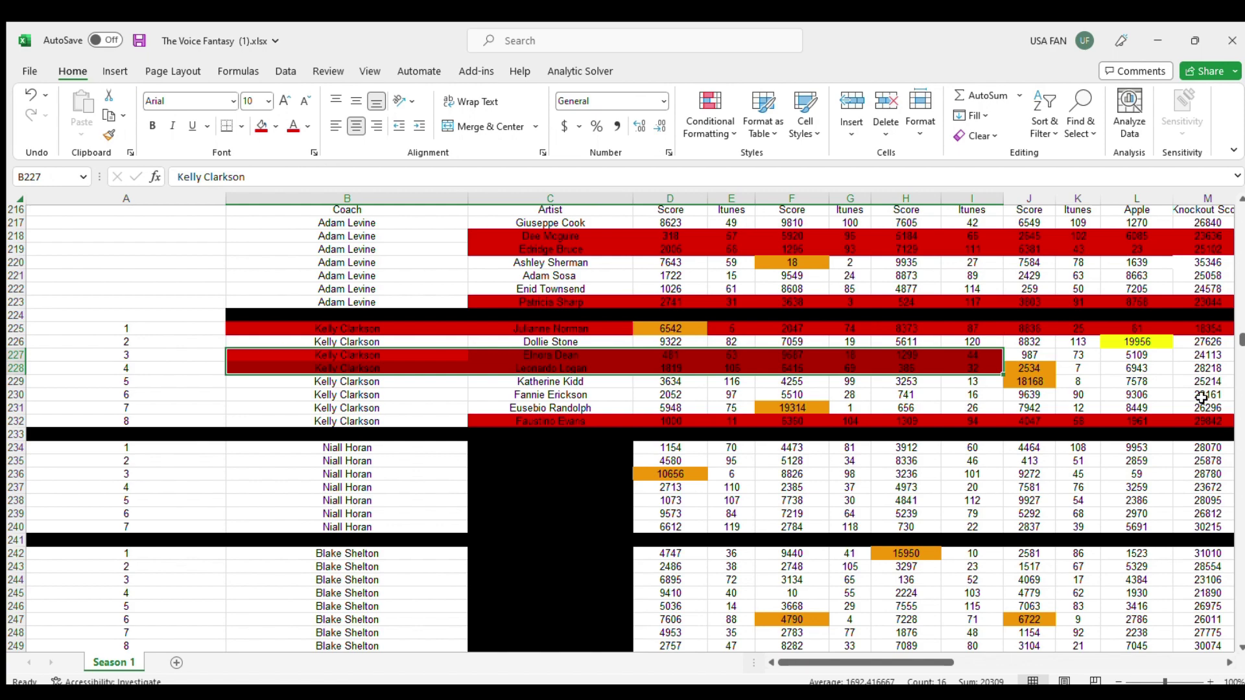
left_click_drag(1032, 358, 826, 355)
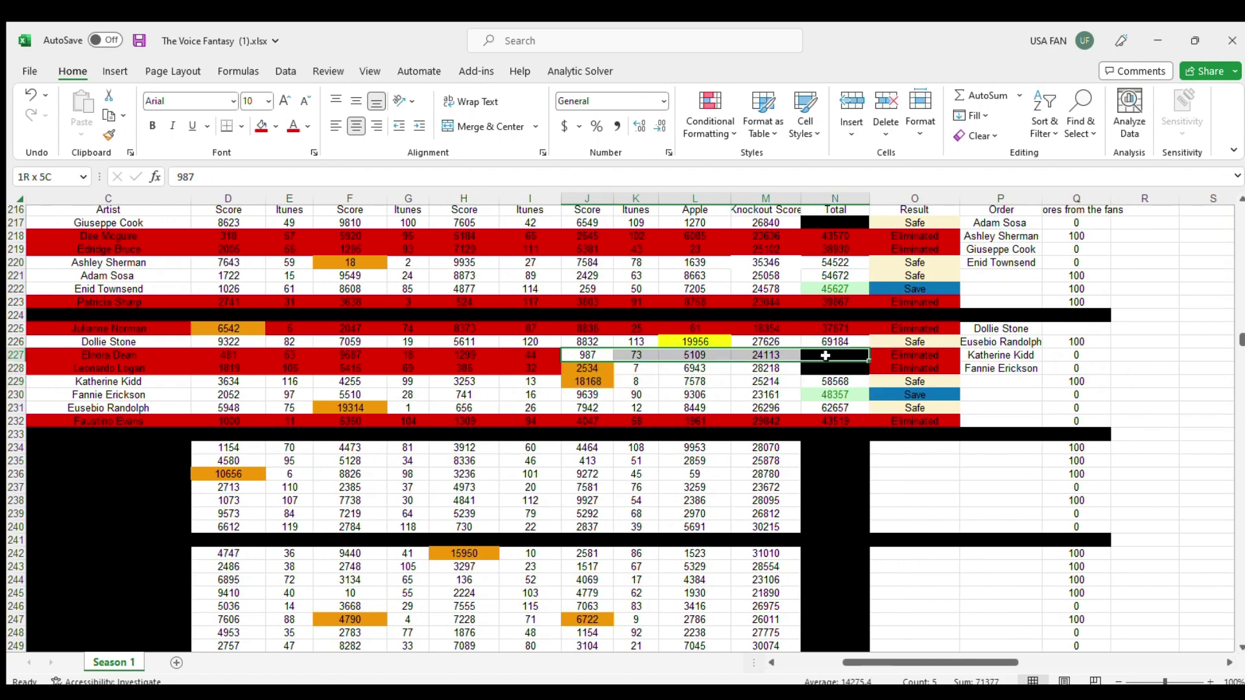
left_click(262, 126)
left_click_drag(632, 369, 837, 369)
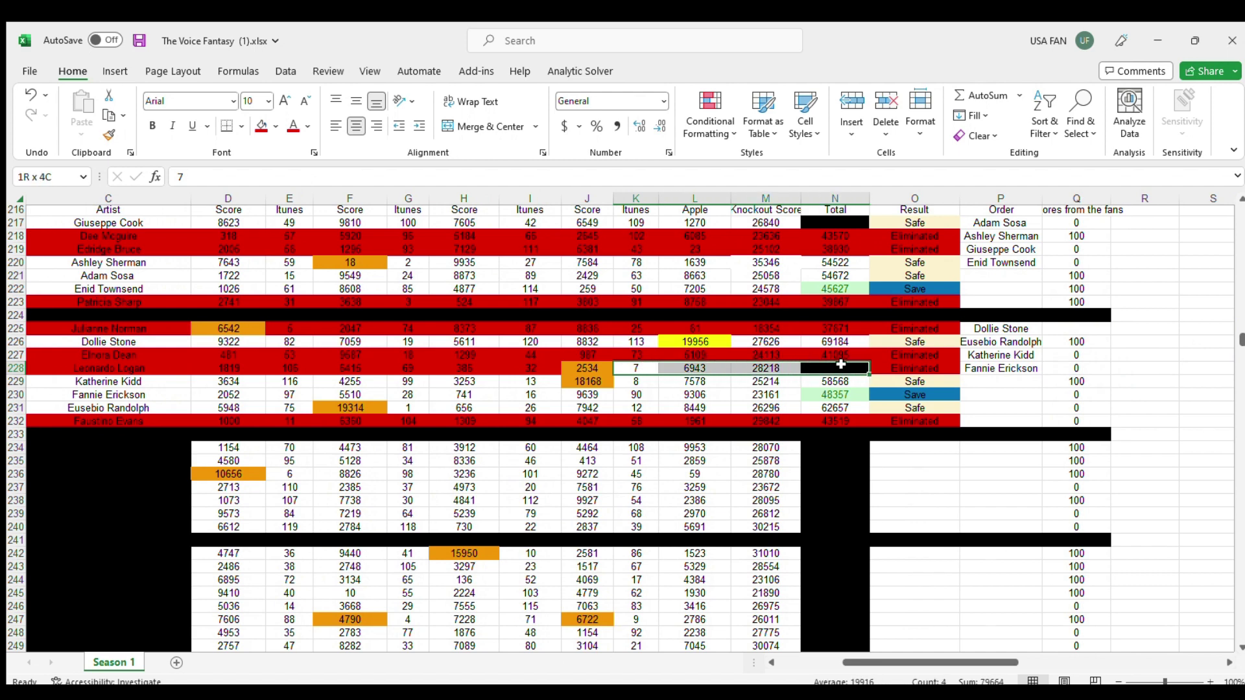
left_click(262, 126)
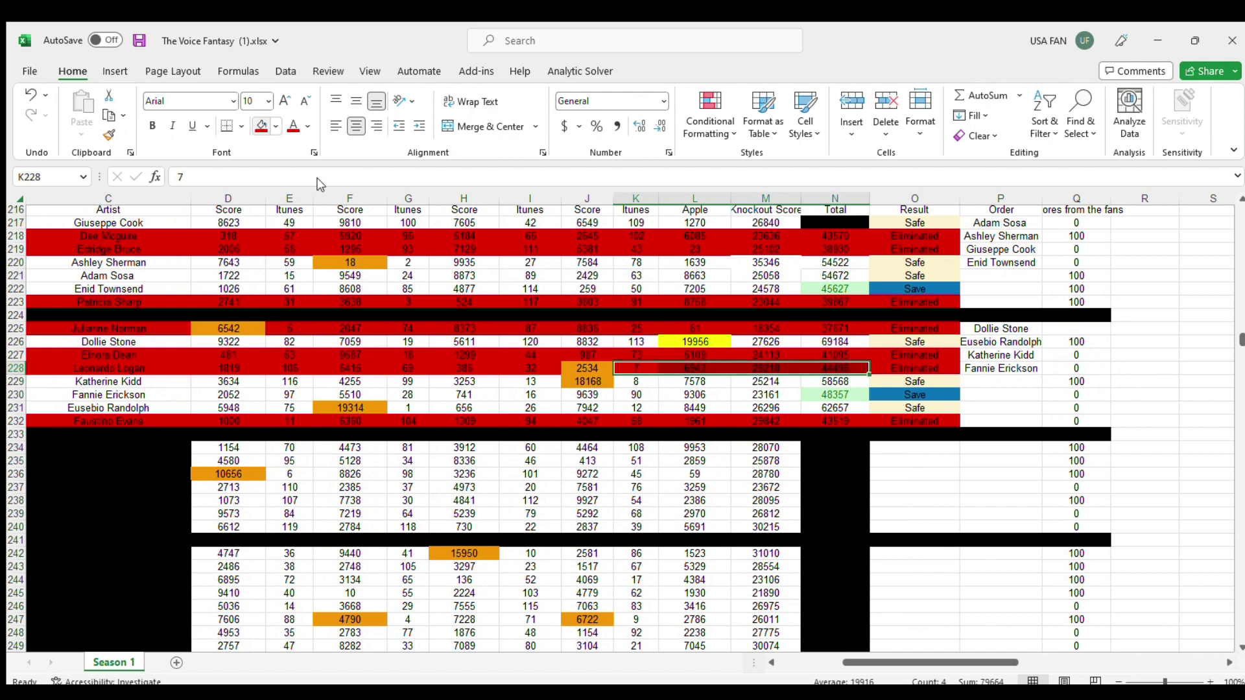
Step: Go through the Niall Horan rows 234 to 240 in the playoff table one by one
left_click(828, 339)
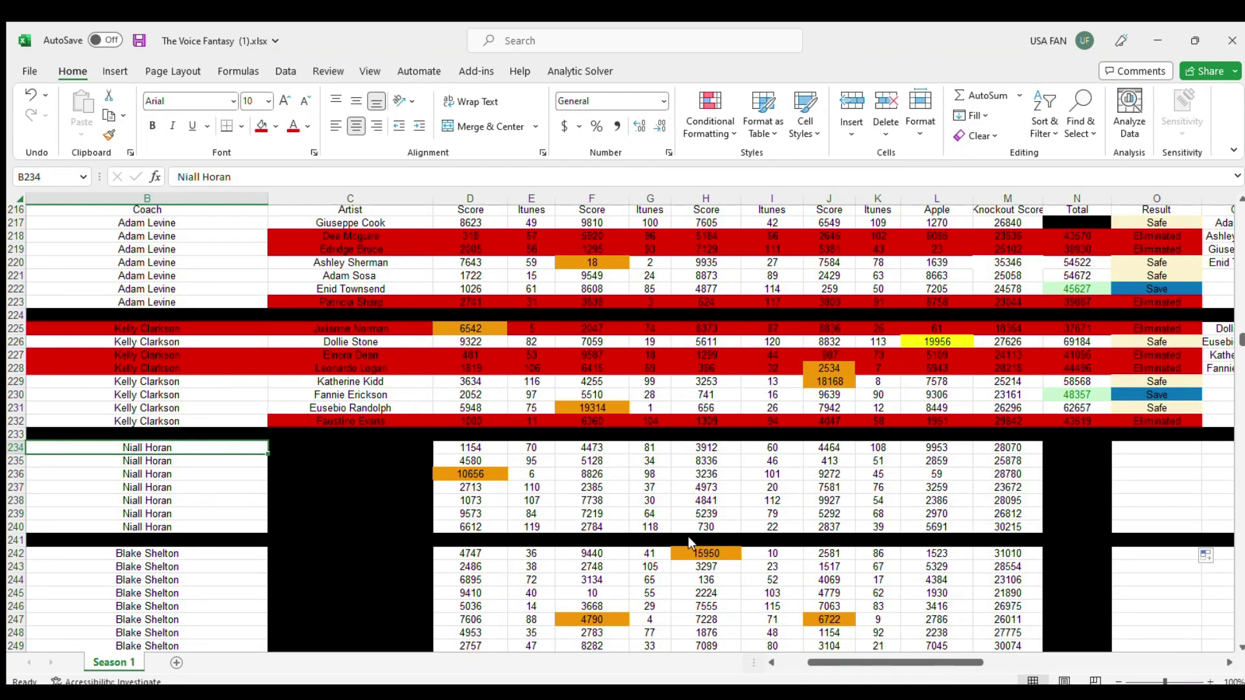
key("Down")
left_click(191, 478)
left_click(180, 488)
left_click(176, 501)
left_click(179, 513)
left_click(178, 527)
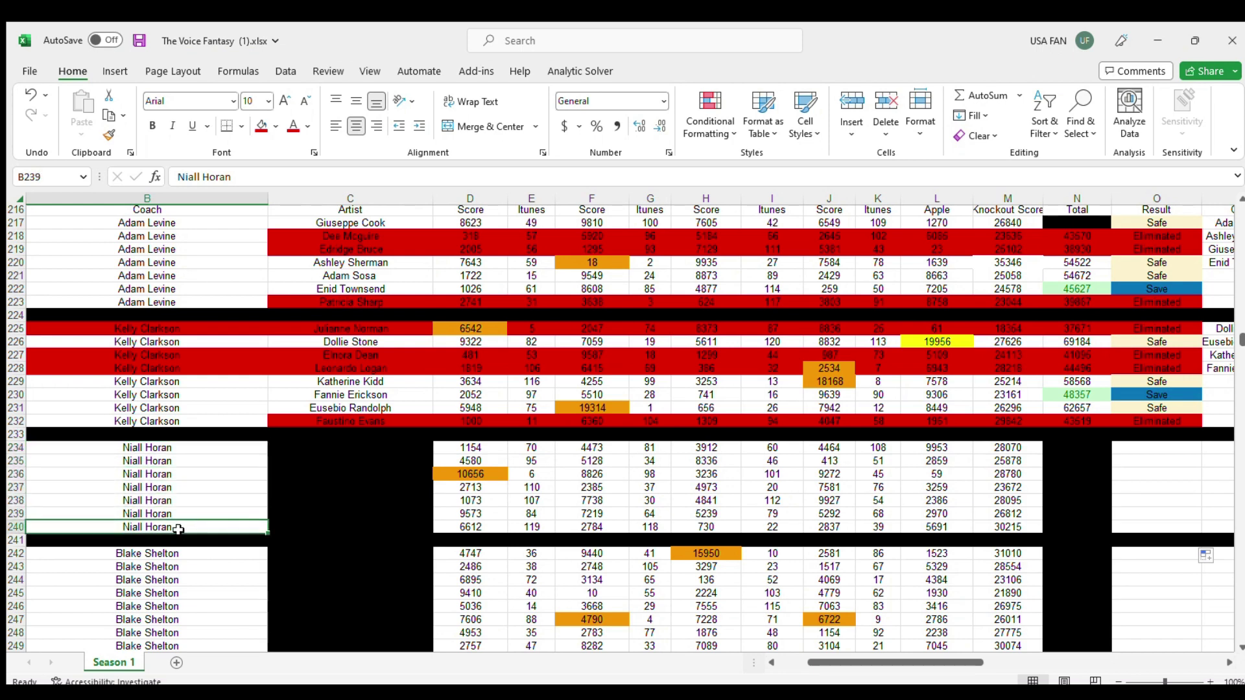
left_click(1180, 408)
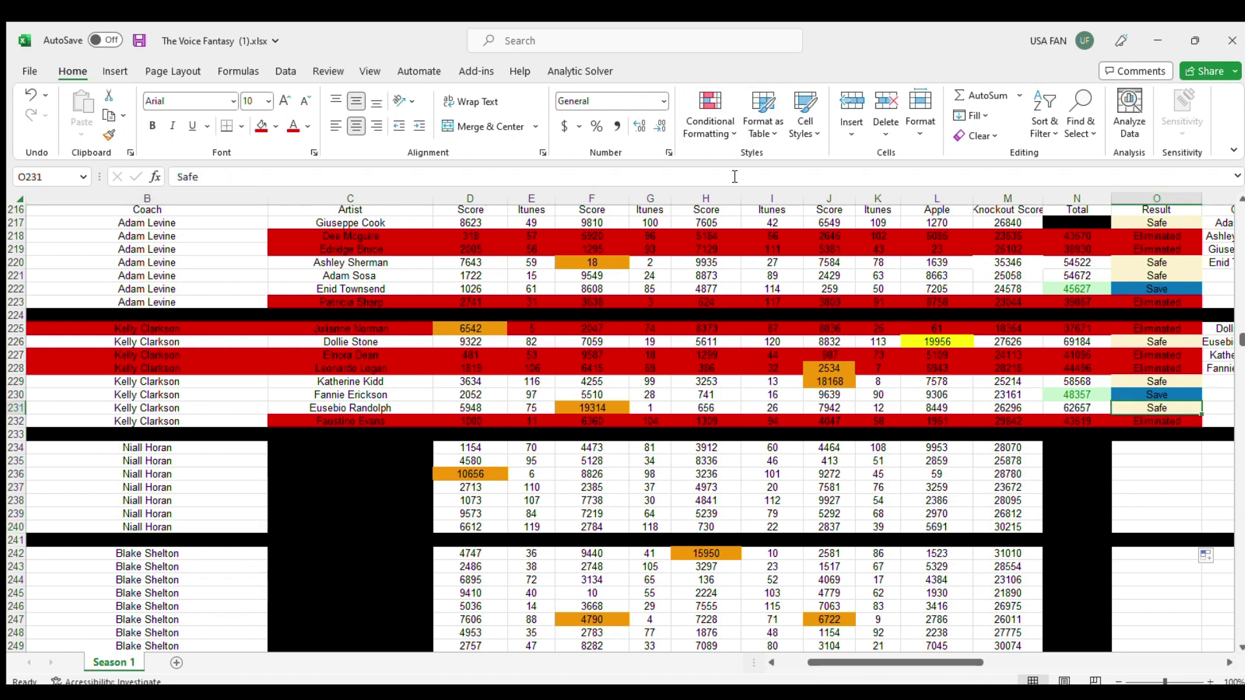
Step: Apply a top-items conditional format to the Niall Horan totals N234:N240, highlighting the top 1 with green fill and dark green text
left_click_drag(1066, 448, 1067, 527)
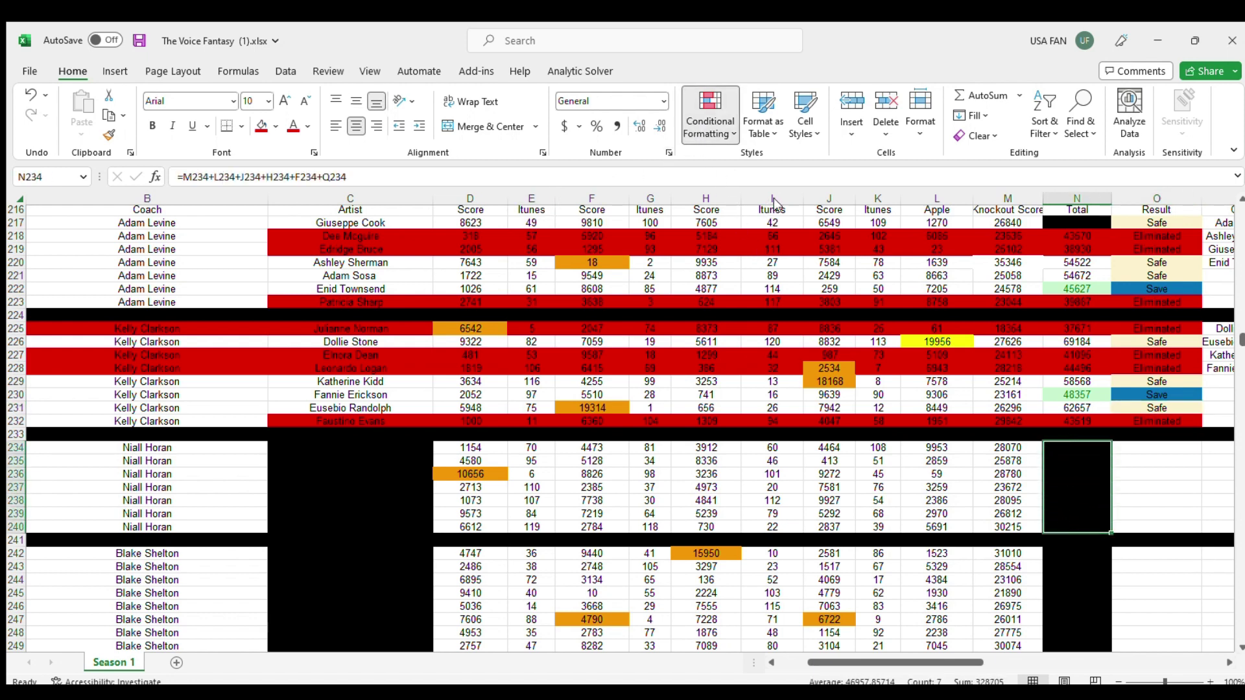
left_click(875, 214)
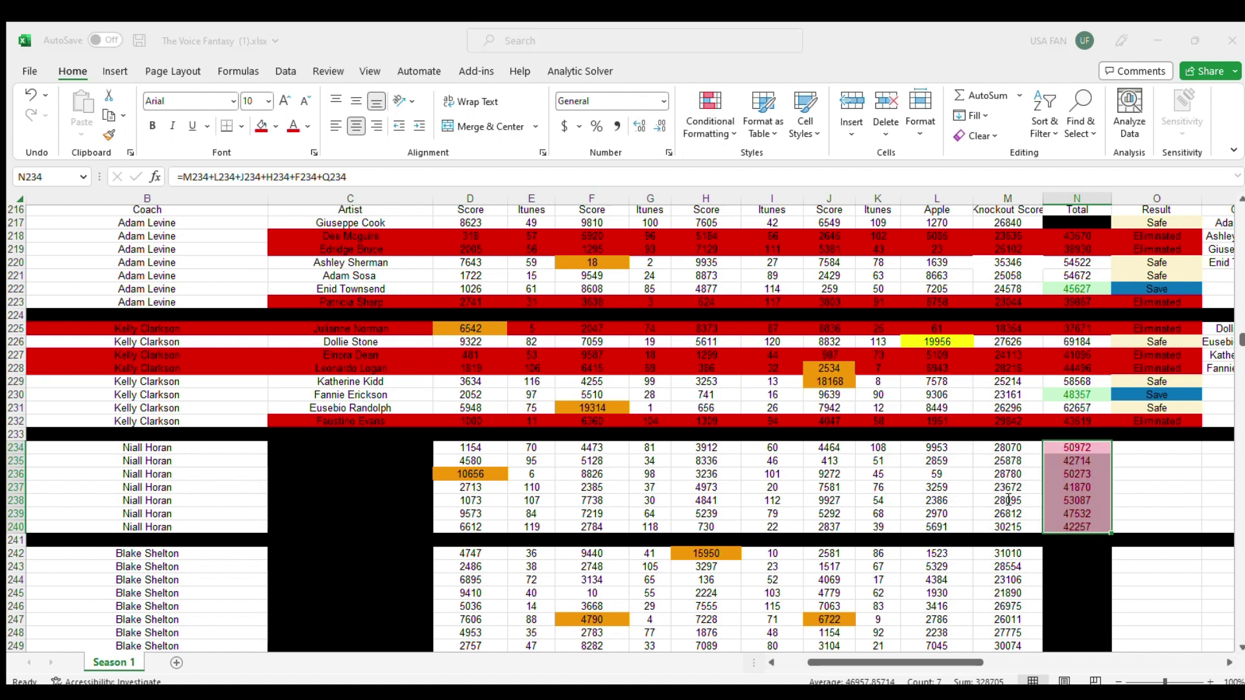
type("1")
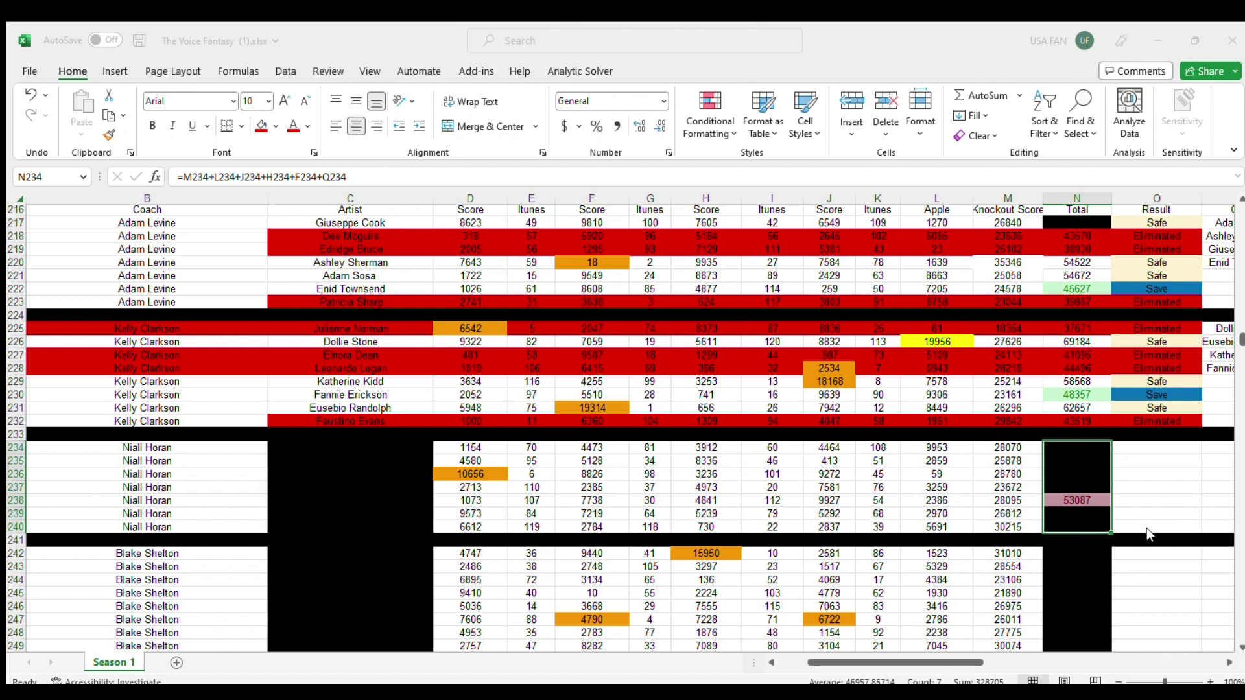
key("Tab")
key("Down")
key("Down")
key("Return")
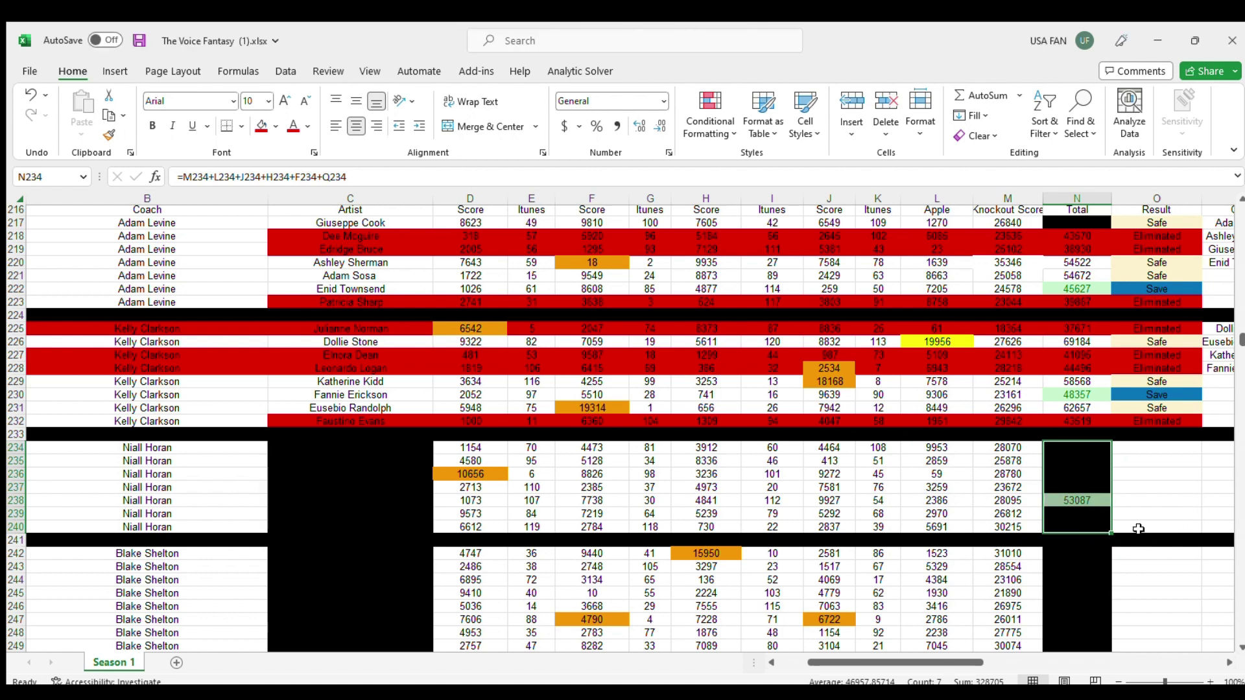
Step: Copy the "Safe" result from O231 for the Niall Horan artist with the highlighted total in row 238
left_click(1178, 491)
left_click(1153, 511)
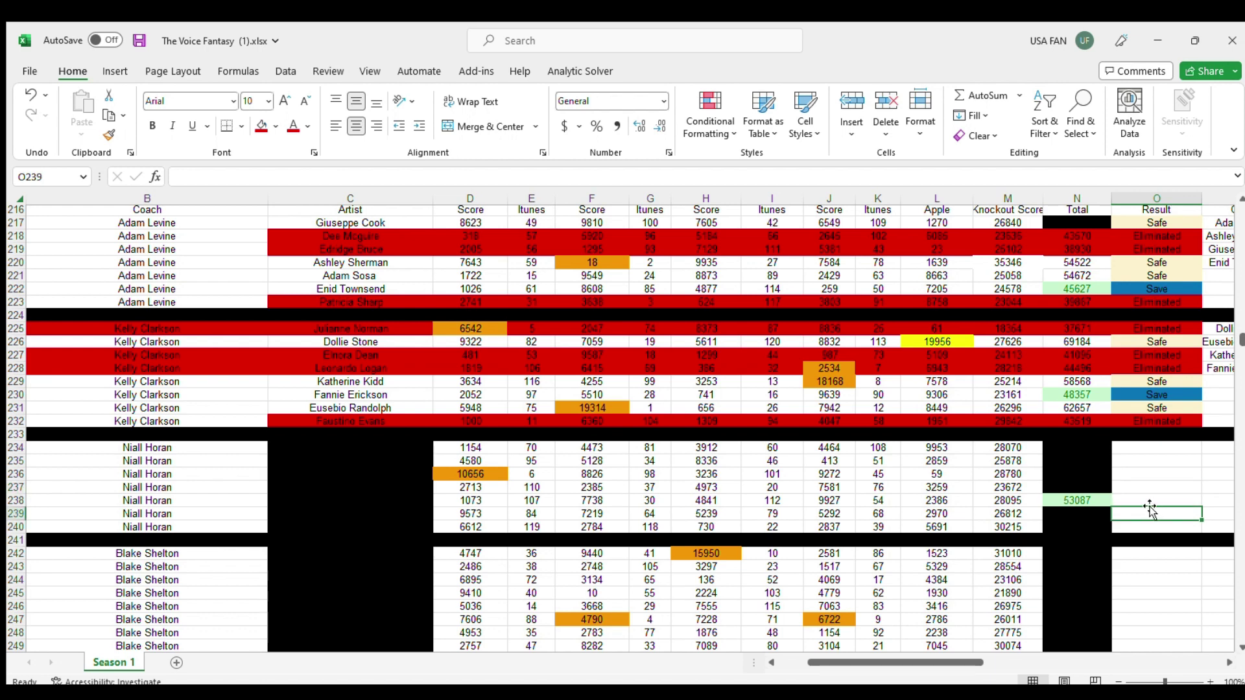
left_click(1150, 499)
left_click(1136, 406)
key("ctrl+c")
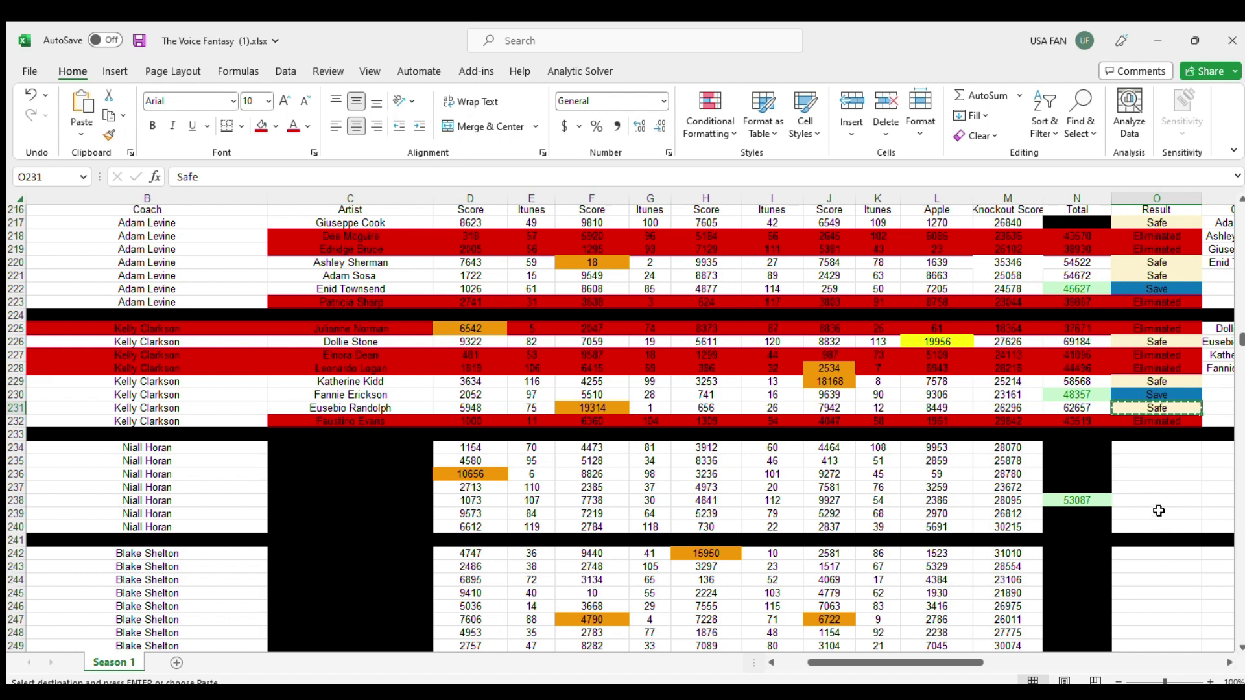
Step: Mark the result in O238 as Safe and remove the black fill hiding the artist's name in C238
left_click(1154, 501)
key("ctrl+v")
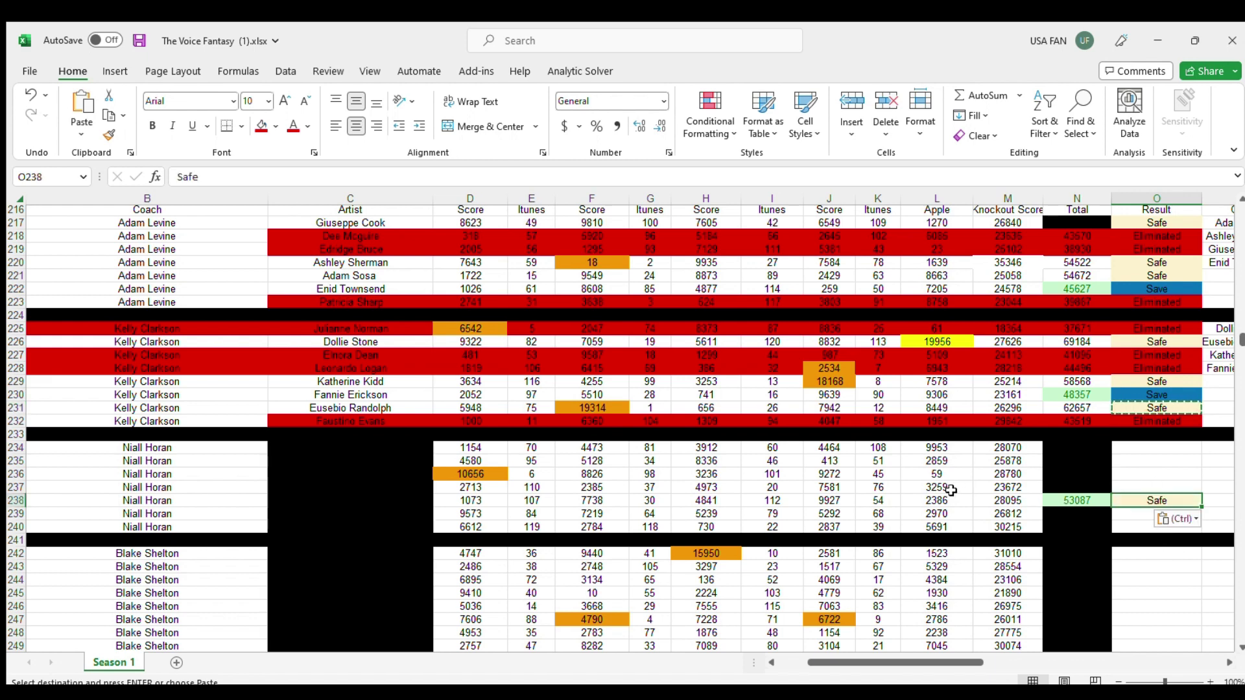
left_click(945, 500)
left_click(818, 499)
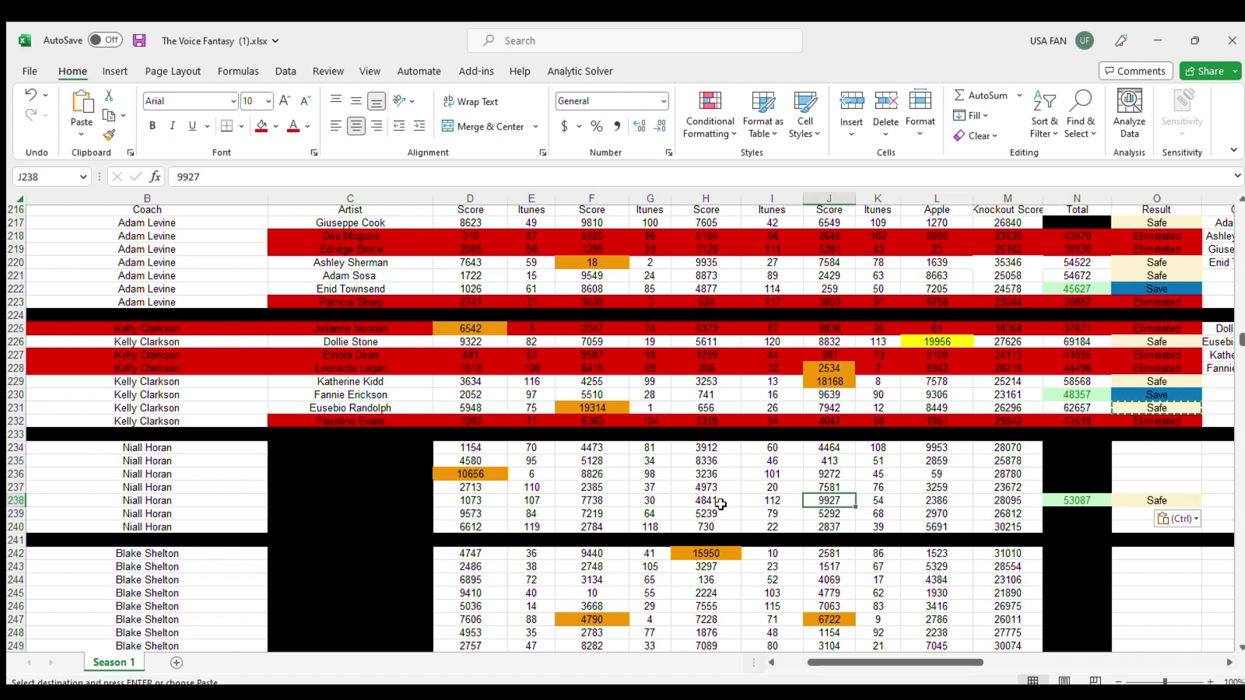
left_click(702, 502)
left_click(603, 501)
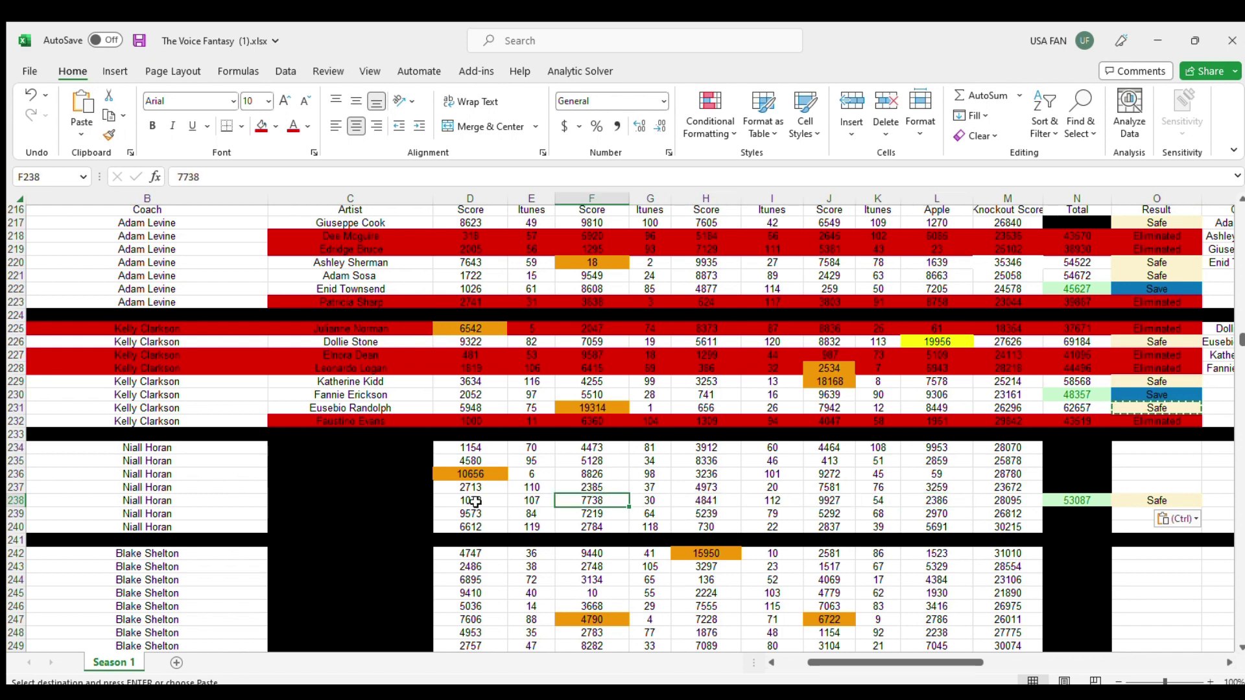
left_click(476, 501)
left_click_drag(1115, 500, 468, 502)
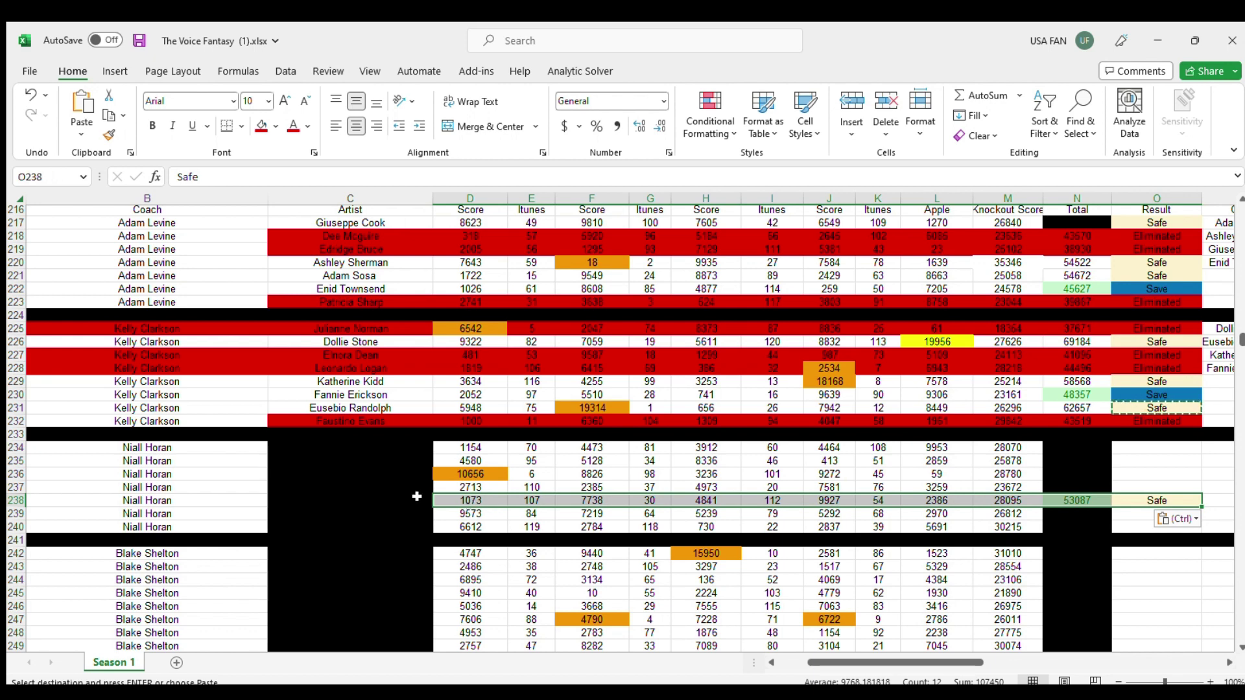
left_click(365, 498)
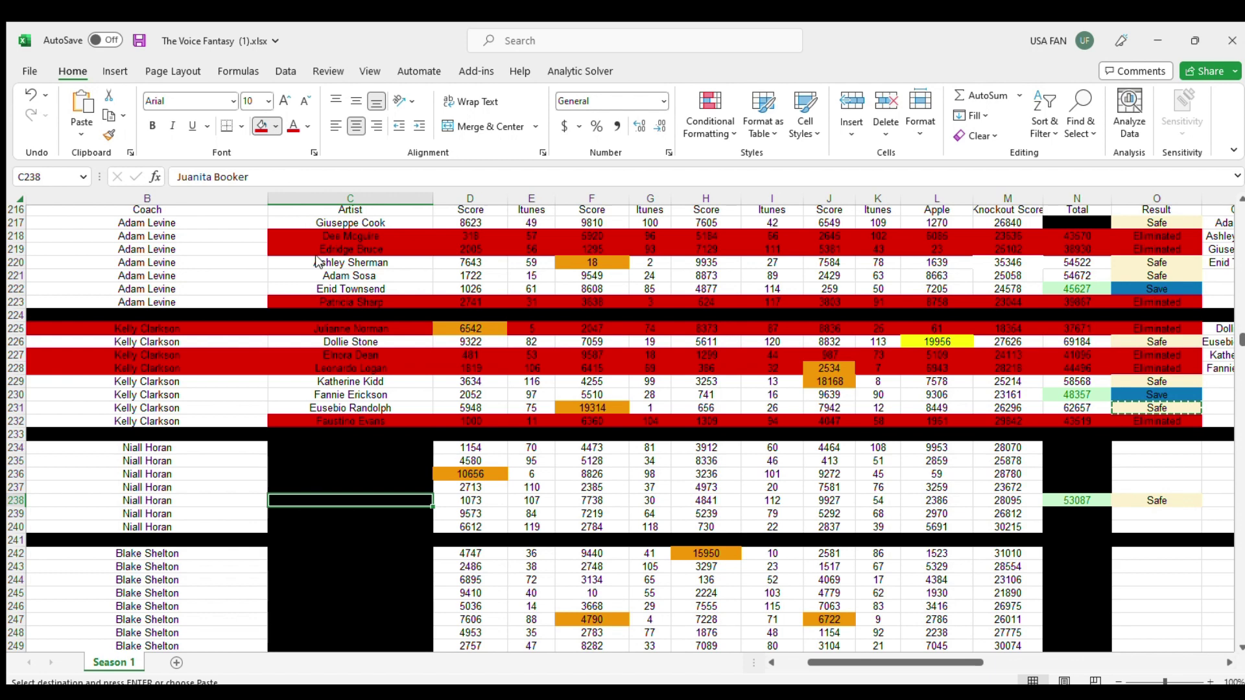
left_click(568, 491)
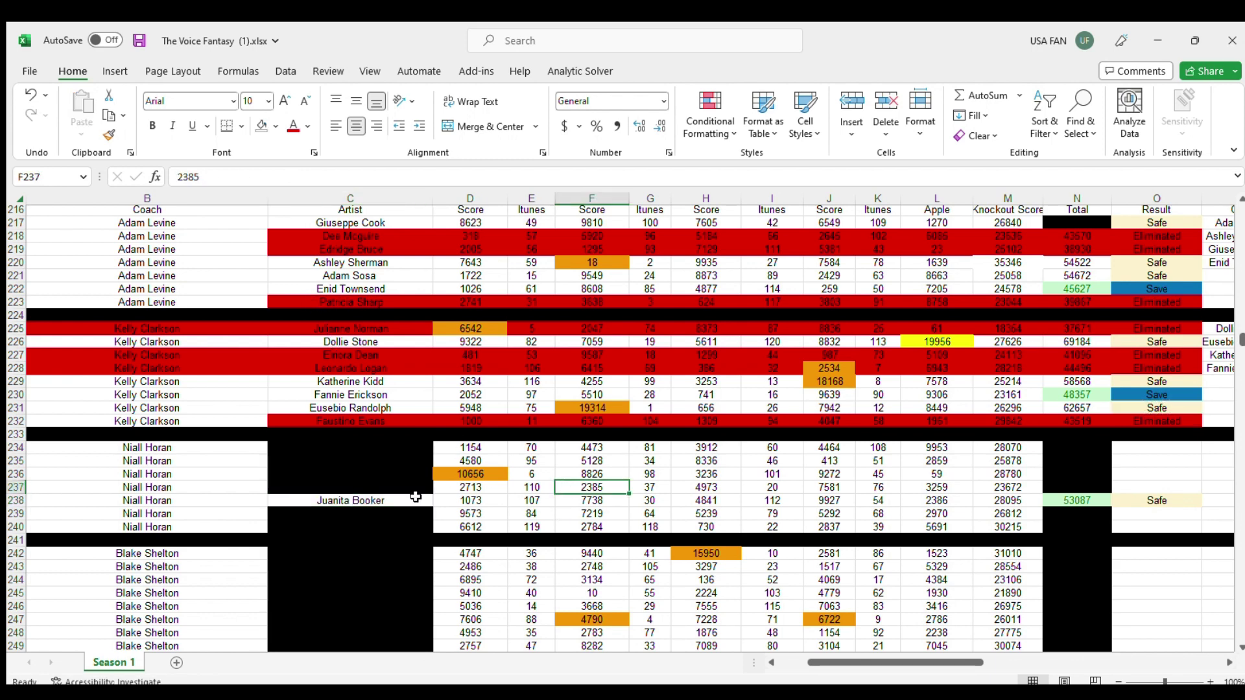
Step: Copy the revealed artist's name from C238 into the Order column at P234
left_click(394, 498)
key("ctrl+c")
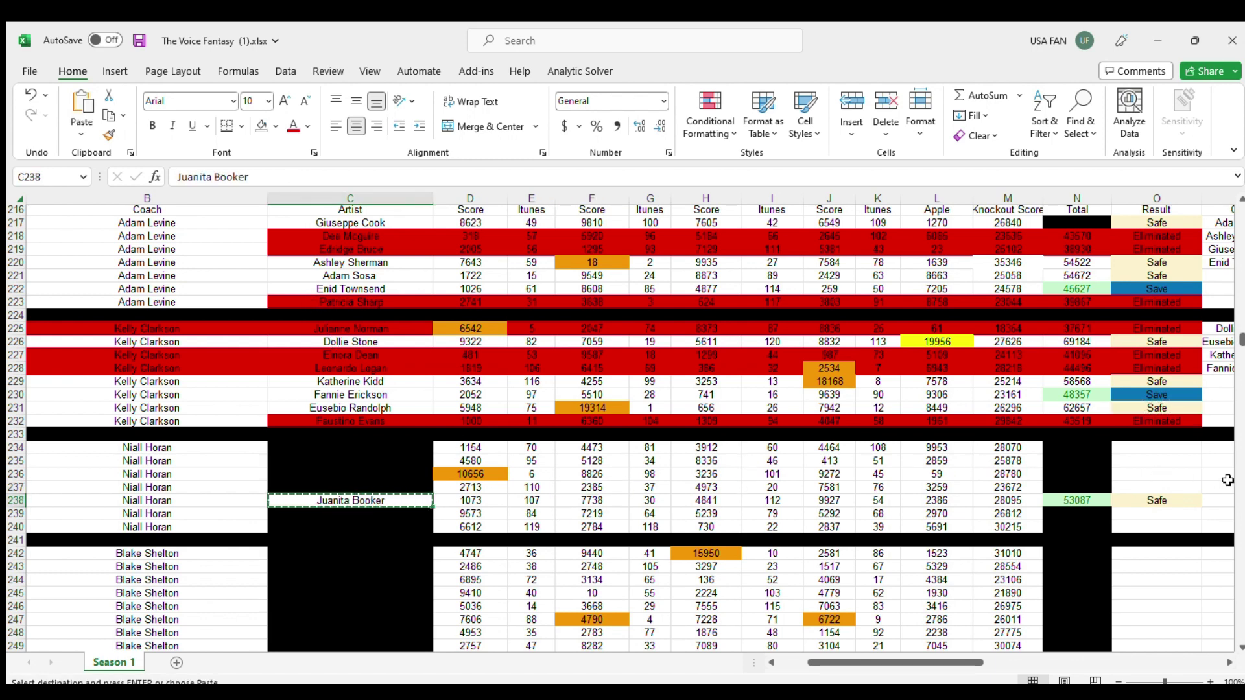
left_click(1202, 453)
key("ctrl+v")
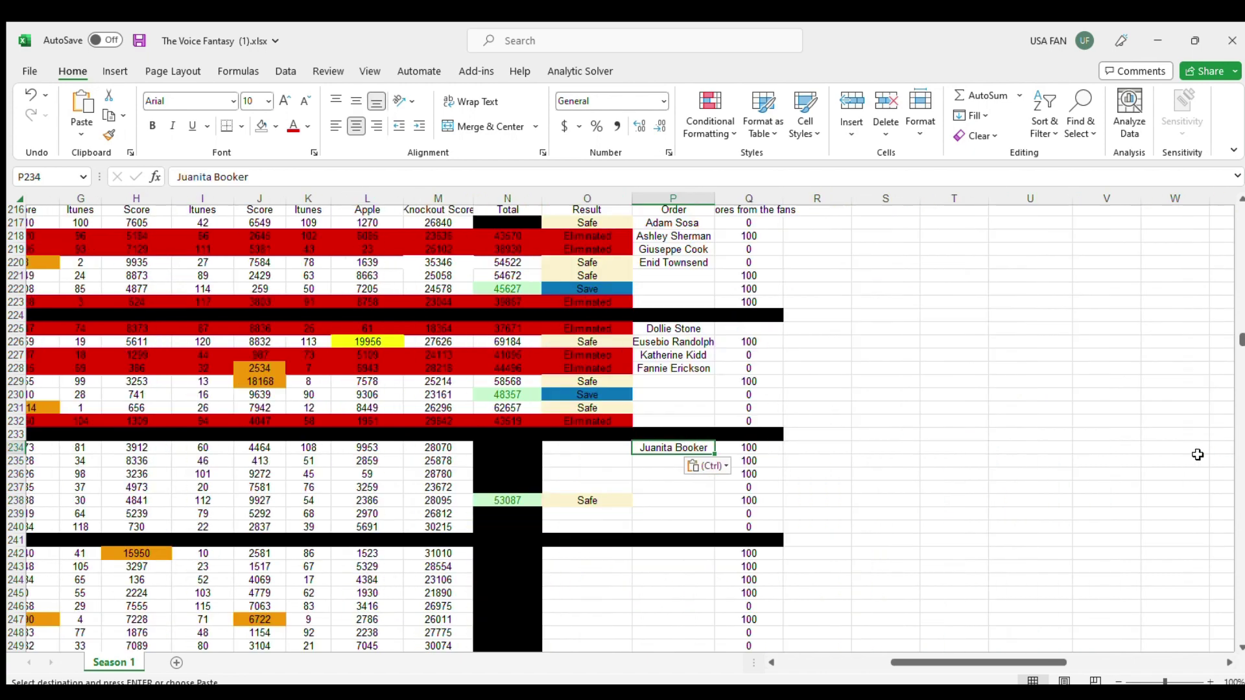
Step: In the team roster near the sheet's start, copy the Advanced status from P44 to the same artist's row at P64
scroll(896, 487, "up", 18)
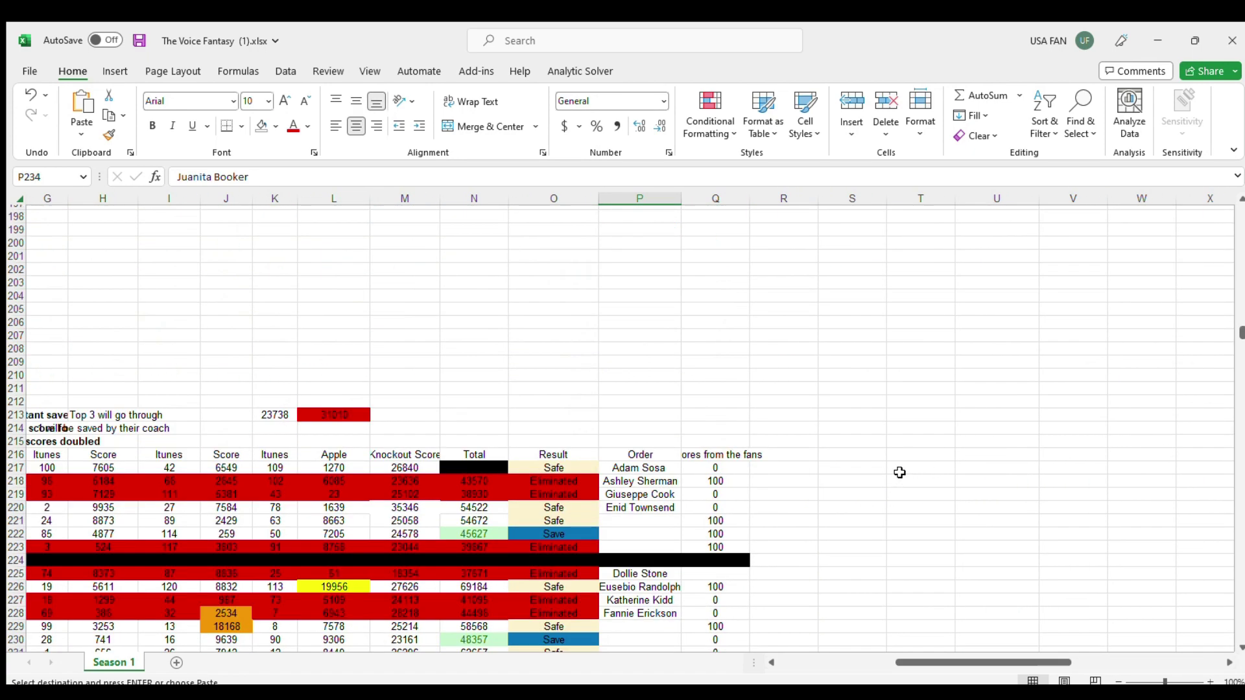
scroll(899, 470, "down", 19)
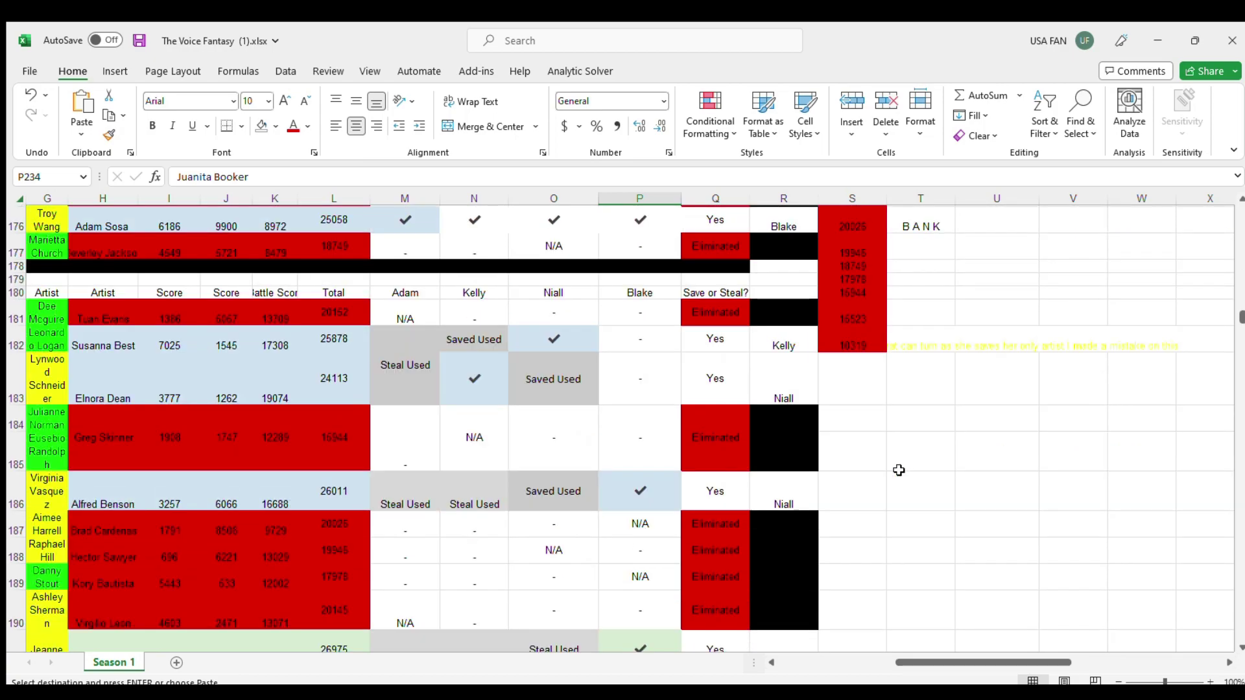
scroll(899, 470, "up", 1)
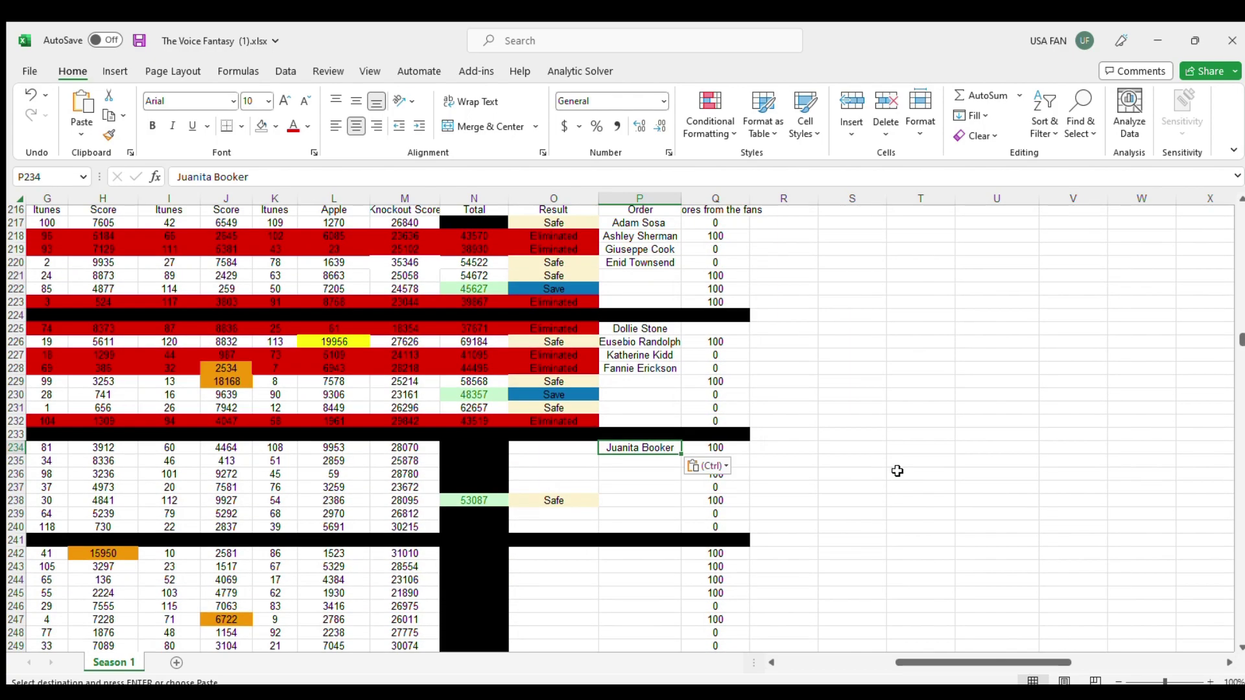
mouse_move(1002, 656)
left_mouse_down()
mouse_move(930, 657)
mouse_move(1023, 660)
left_mouse_up()
scroll(998, 359, "up", 15)
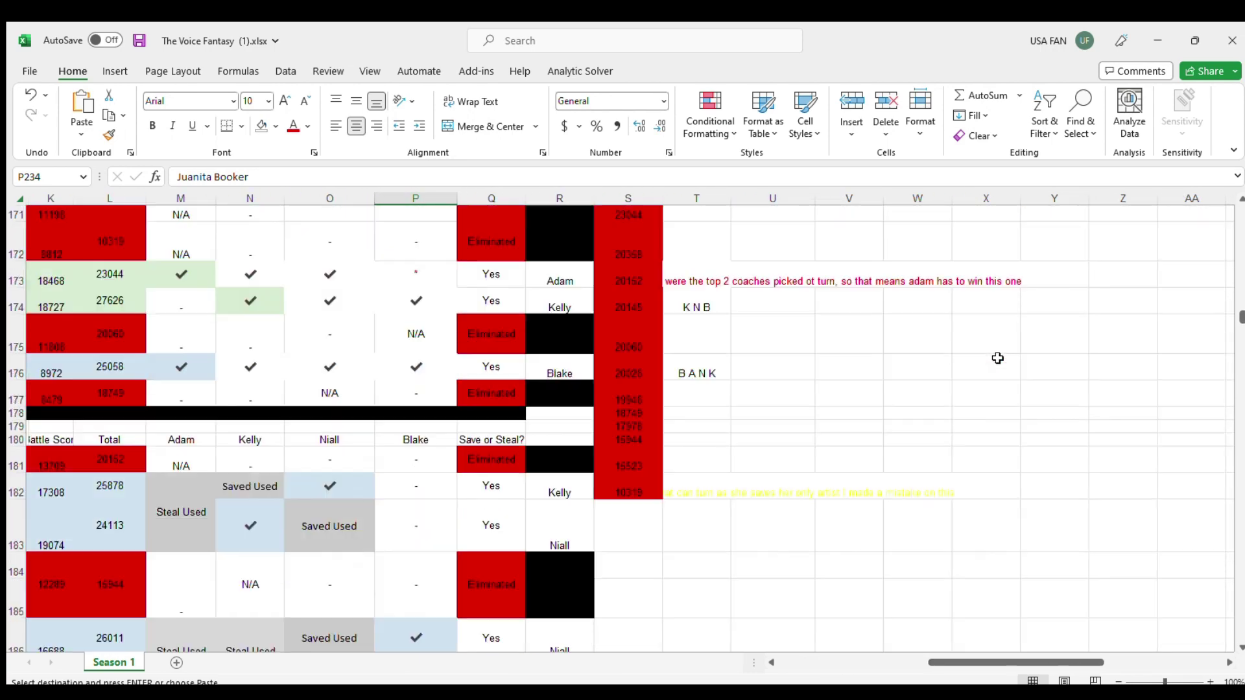
scroll(988, 348, "up", 16)
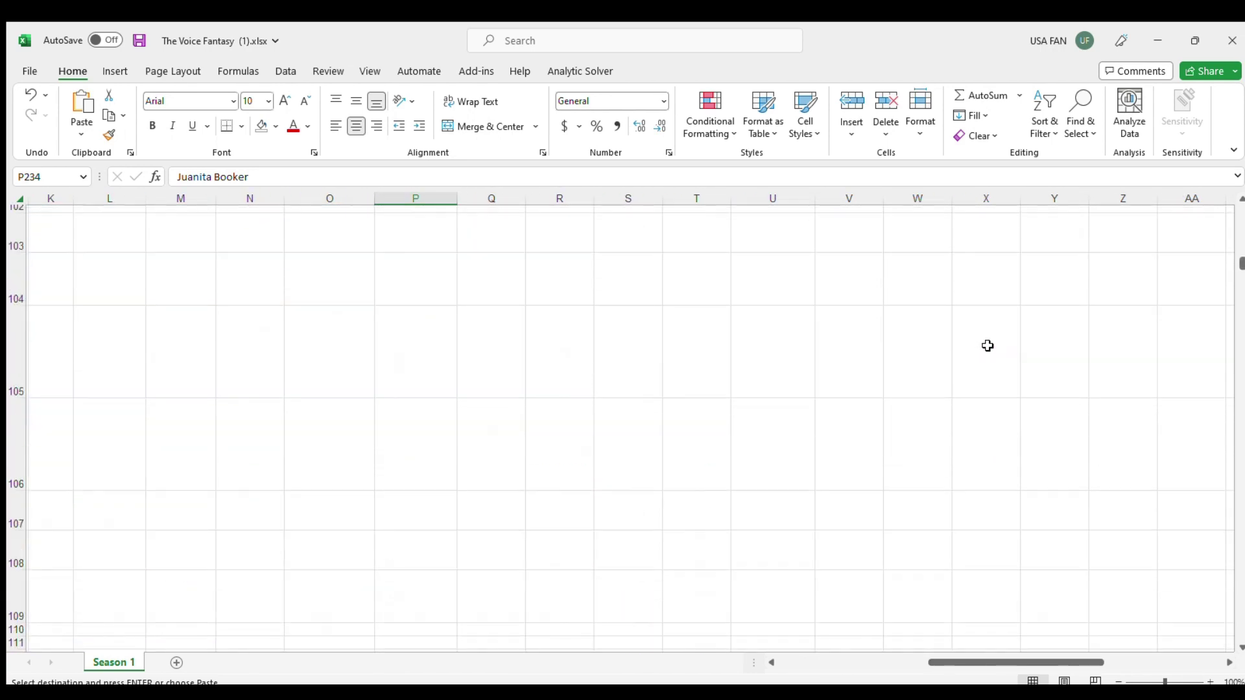
scroll(987, 345, "up", 13)
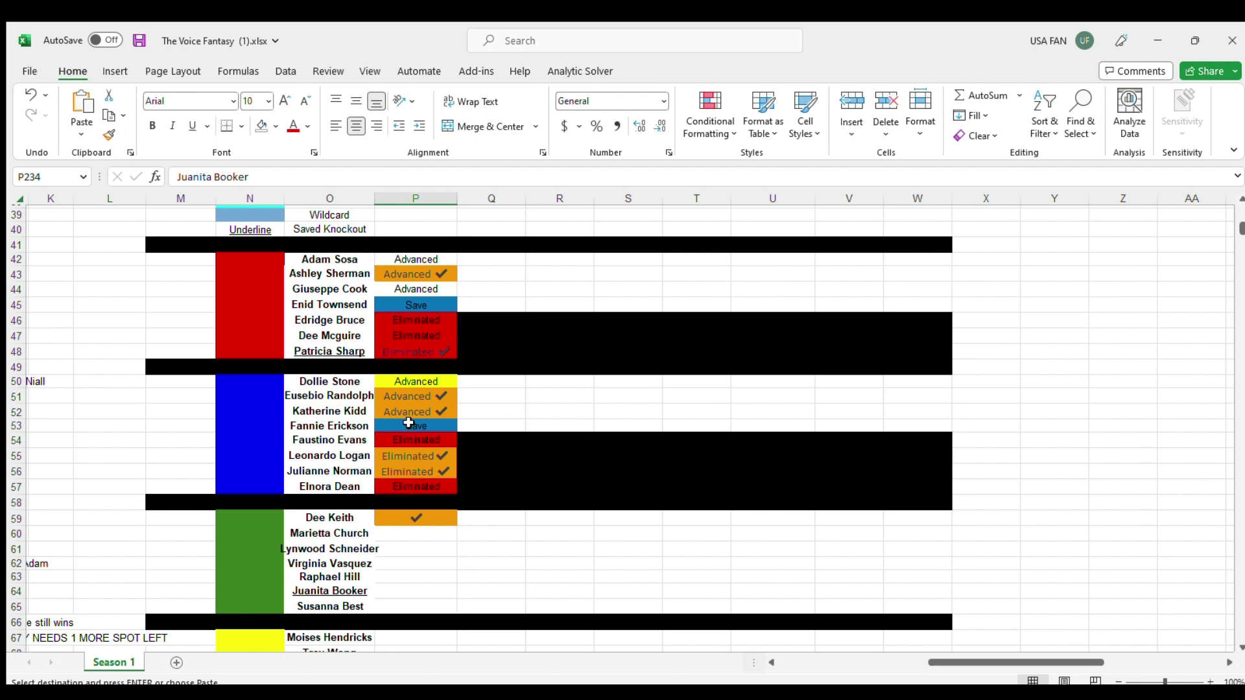
left_click(409, 423)
left_click(408, 293)
key("ctrl+c")
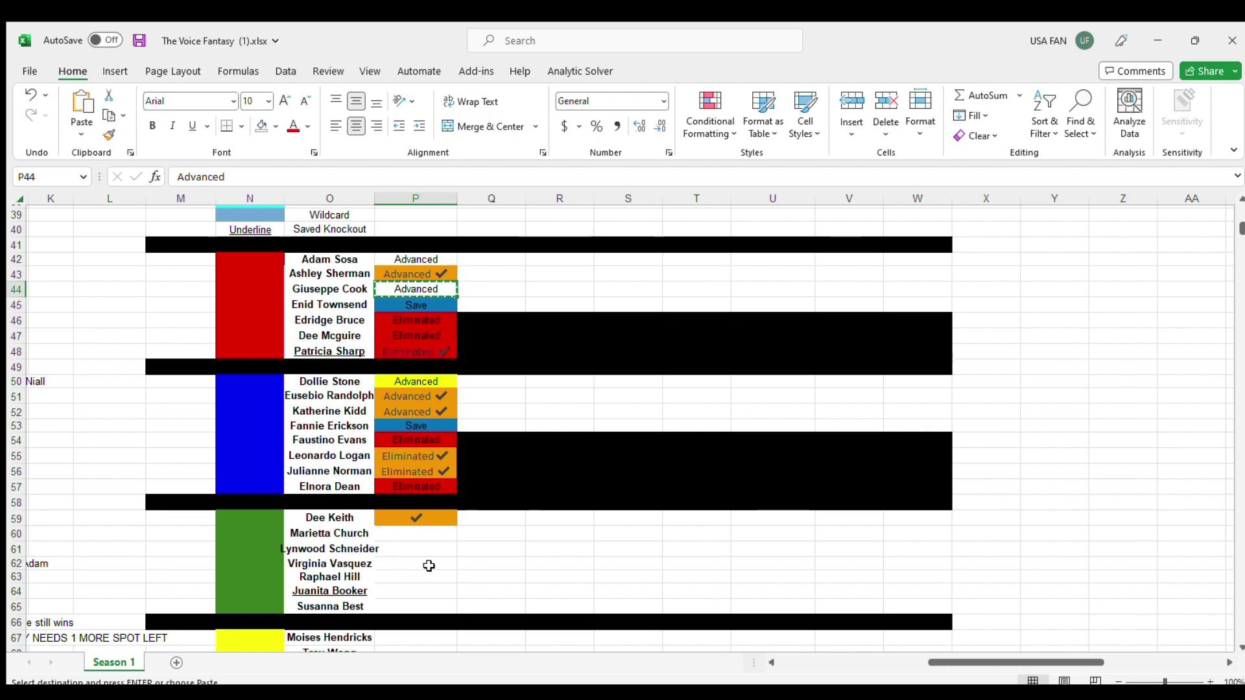
left_click(406, 590)
key("ctrl+v")
Step: Remove the underline from the artist in O64 and move the N64:P64 entry to row 60, shifting the artists in between down
left_click(330, 590)
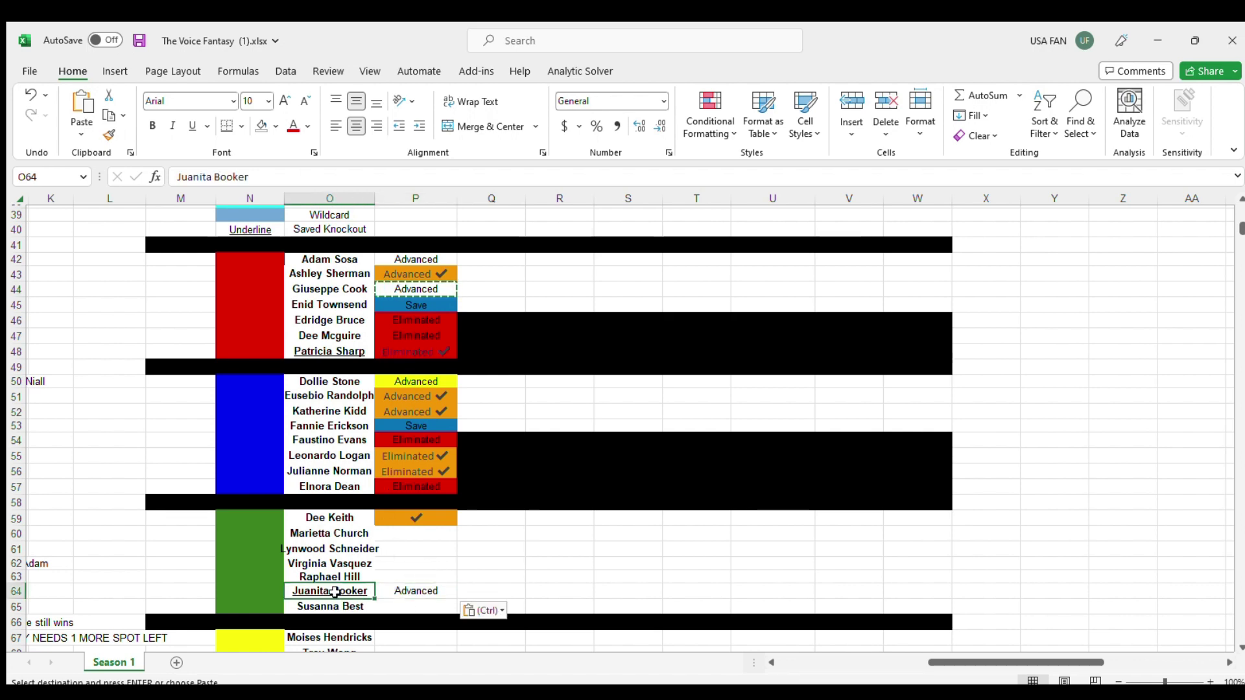
left_click(189, 127)
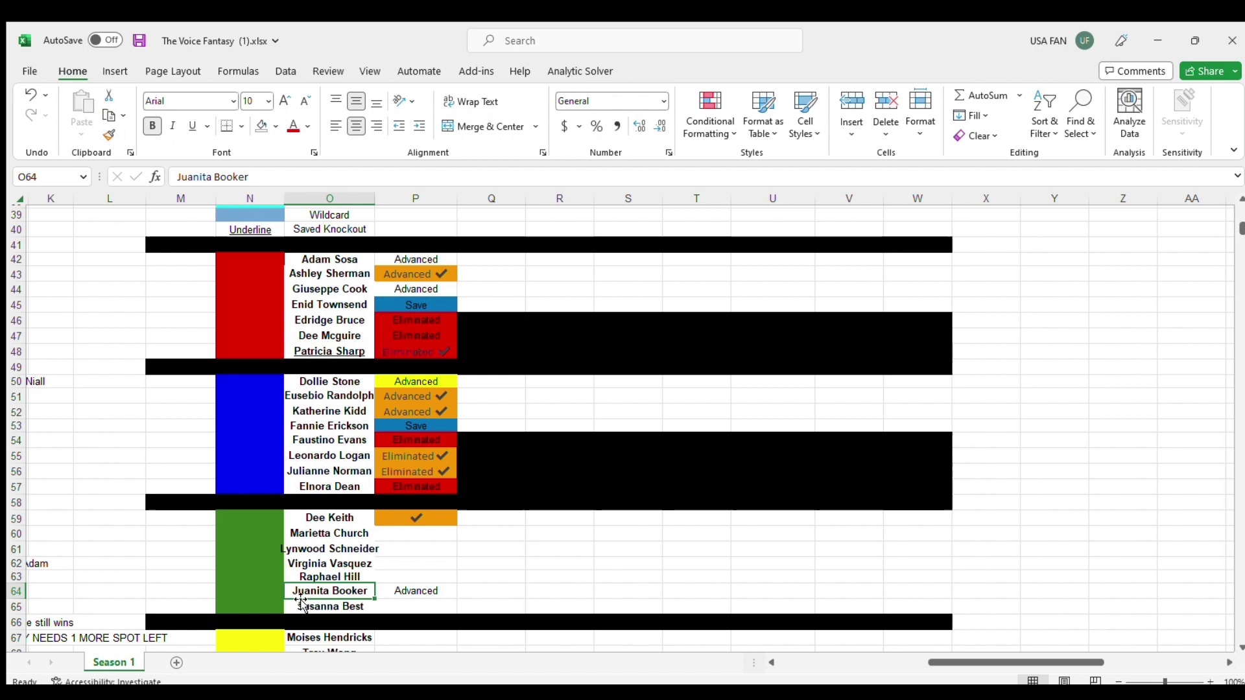
left_click_drag(242, 591, 659, 568)
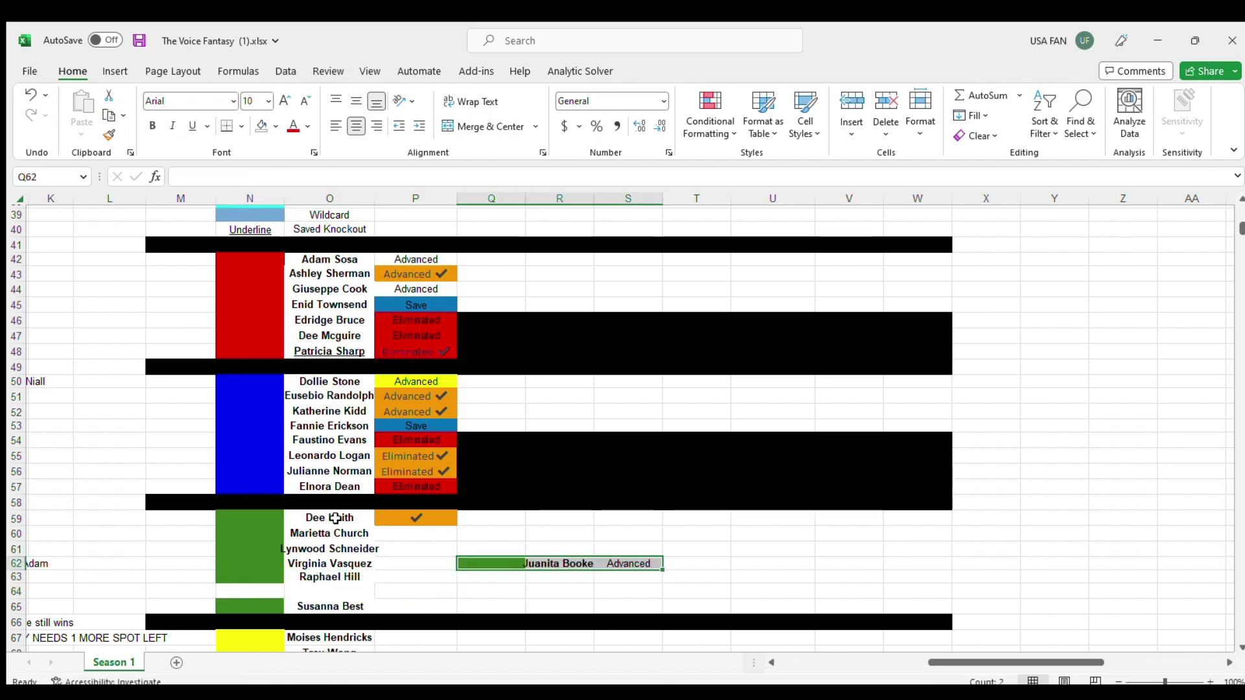
left_click_drag(256, 537, 317, 590)
left_click_drag(461, 564, 412, 533)
left_click(494, 531)
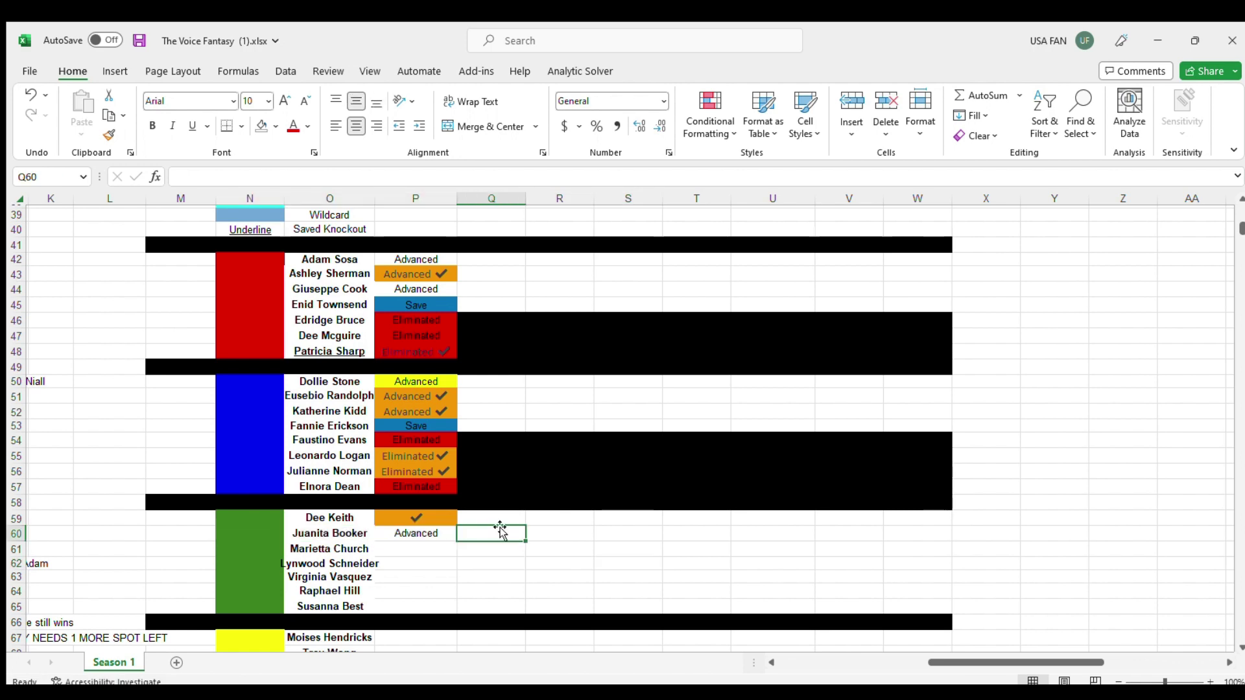
Step: Swap the first two Team Niall roster entries so the Advanced artist sits in row 59 and the checkmarked artist in row 60
scroll(497, 528, "up", 1)
left_click_drag(285, 582, 633, 583)
left_click_drag(243, 564, 428, 589)
left_click_drag(506, 589, 597, 579)
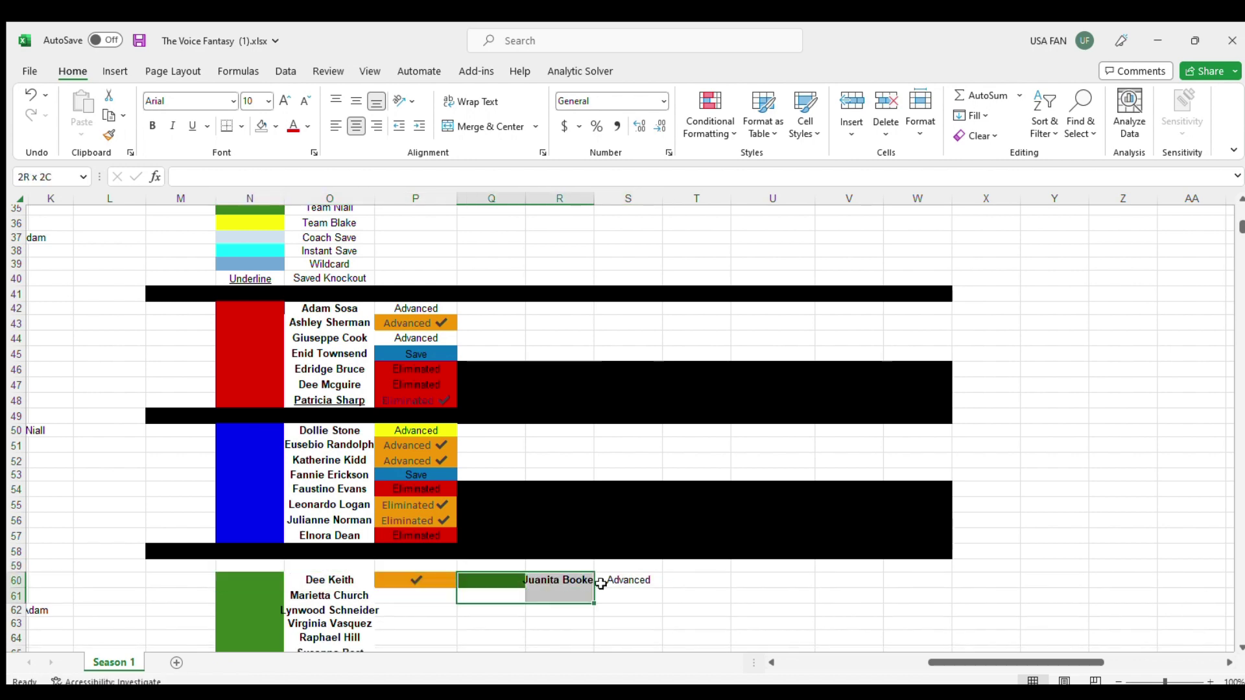
left_click_drag(506, 579, 393, 566)
Step: In the live show chart, copy the Safe result from P8 to the same artist's LP cell P15
scroll(390, 521, "up", 6)
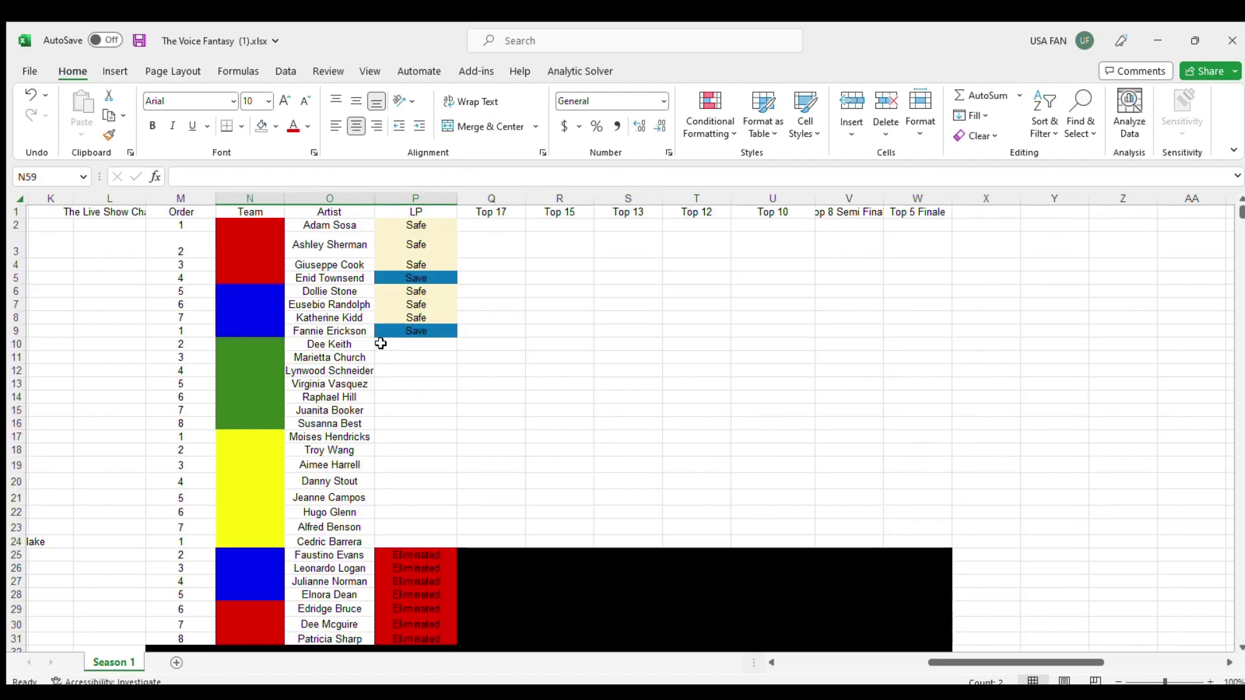
left_click(428, 553)
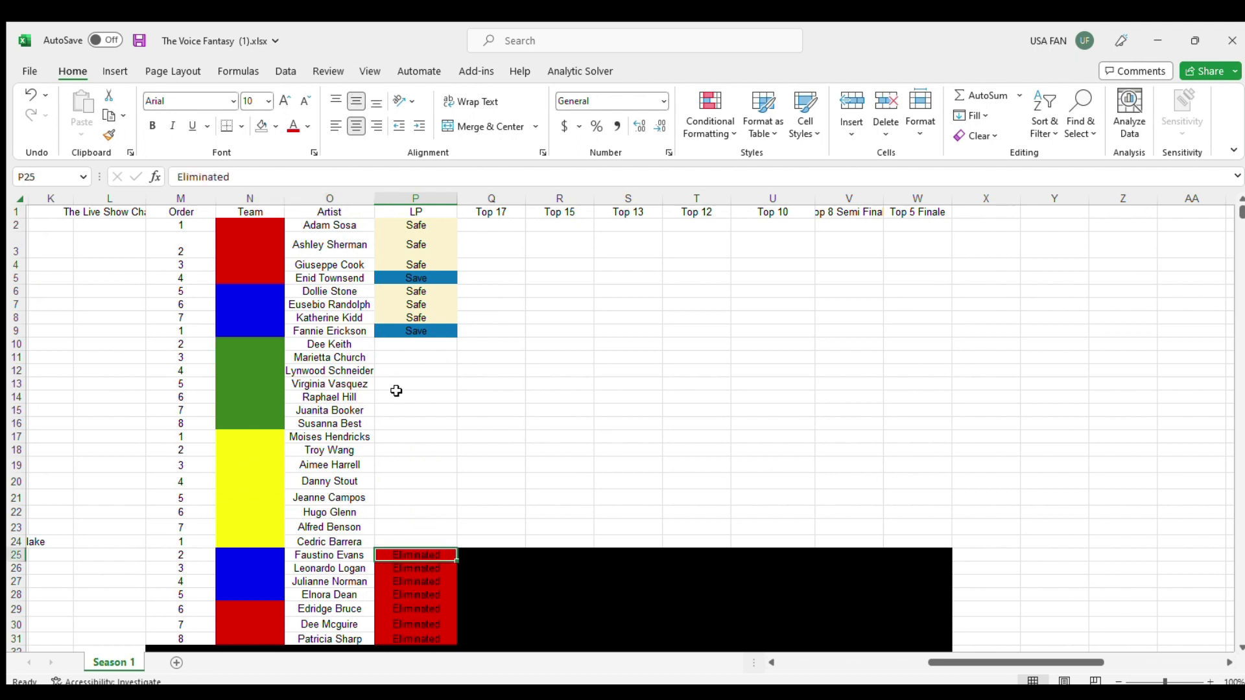
left_click(399, 316)
key("ctrl+c")
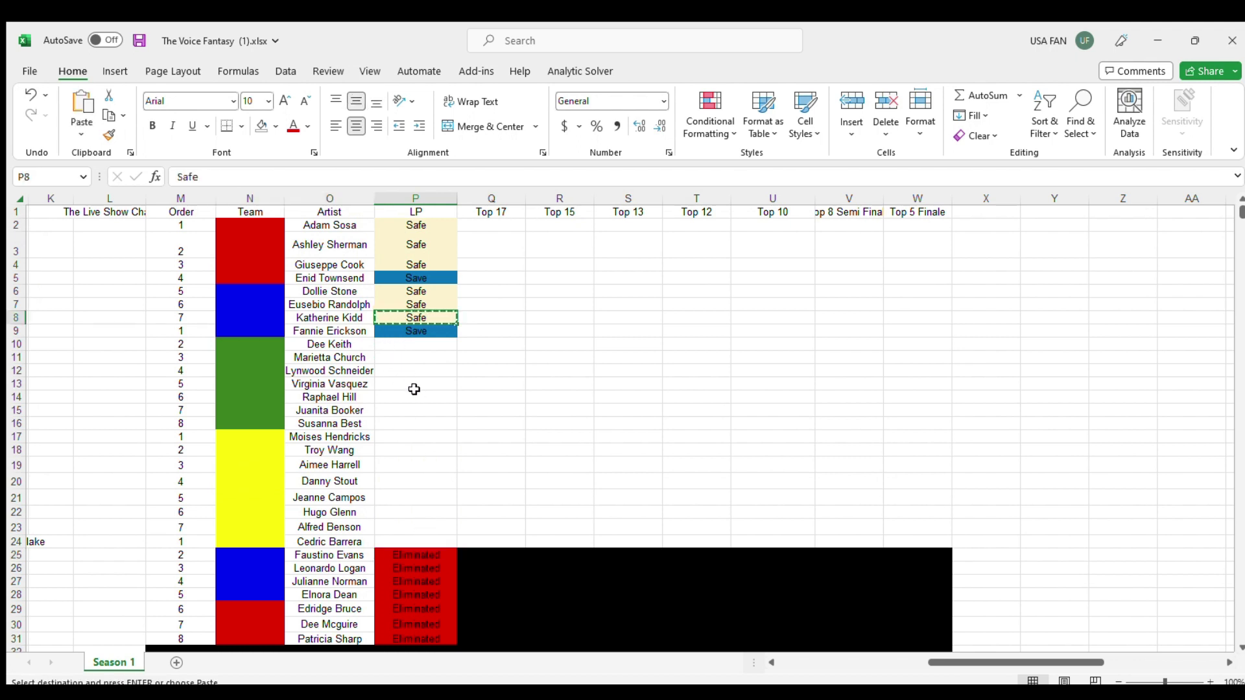
left_click_drag(408, 423, 408, 411)
left_click(397, 409)
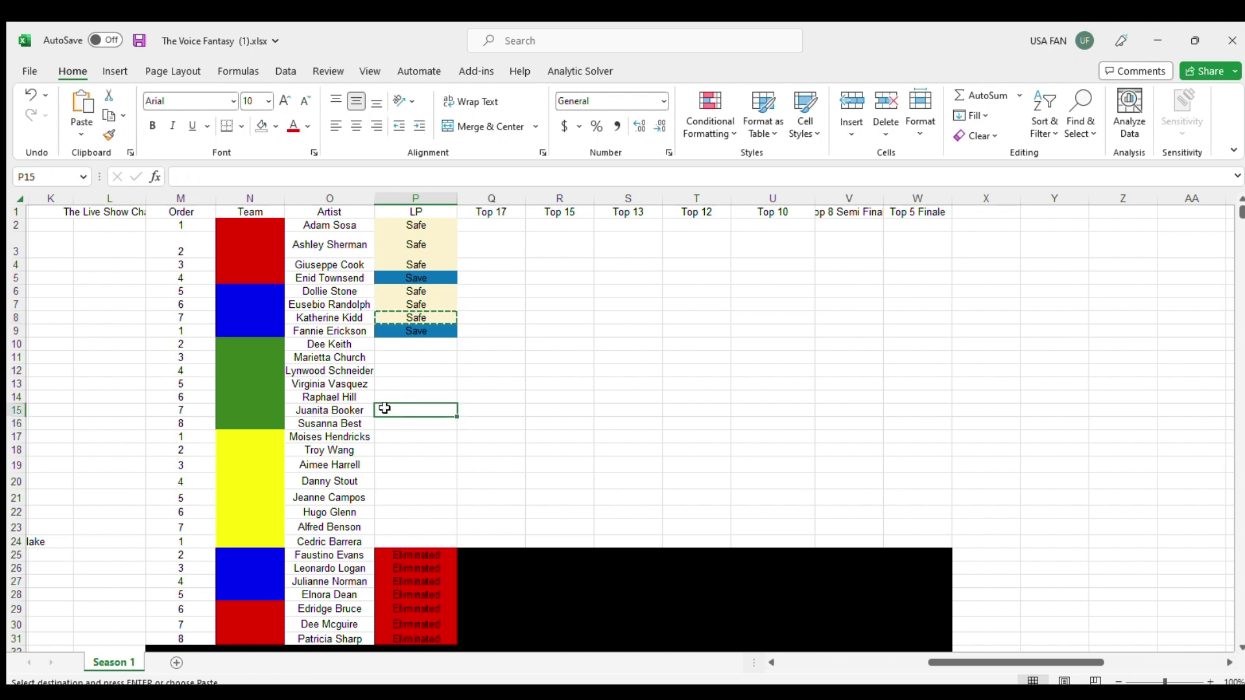
key("ctrl+v")
Step: Move the chart entry N15:P15 to row 10, the start of the green team block, shifting the other green entries down
left_click_drag(246, 408, 633, 393)
left_click_drag(362, 345, 251, 407)
left_click_drag(481, 397, 430, 341)
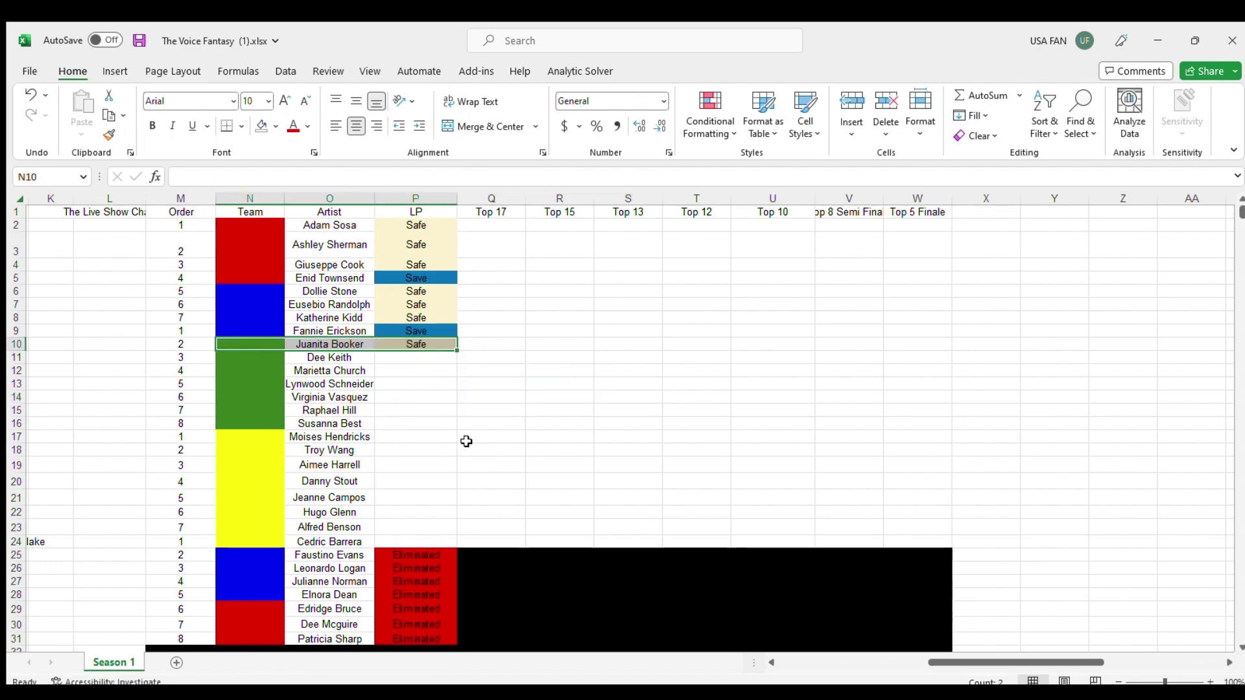
Step: Back in the live shows score table, copy the total formula and its formatting from N238 to N234 and clear N238's conditional formatting
scroll(474, 454, "down", 10)
scroll(485, 479, "down", 6)
left_click_drag(992, 669, 843, 666)
scroll(498, 449, "down", 10)
scroll(498, 449, "down", 20)
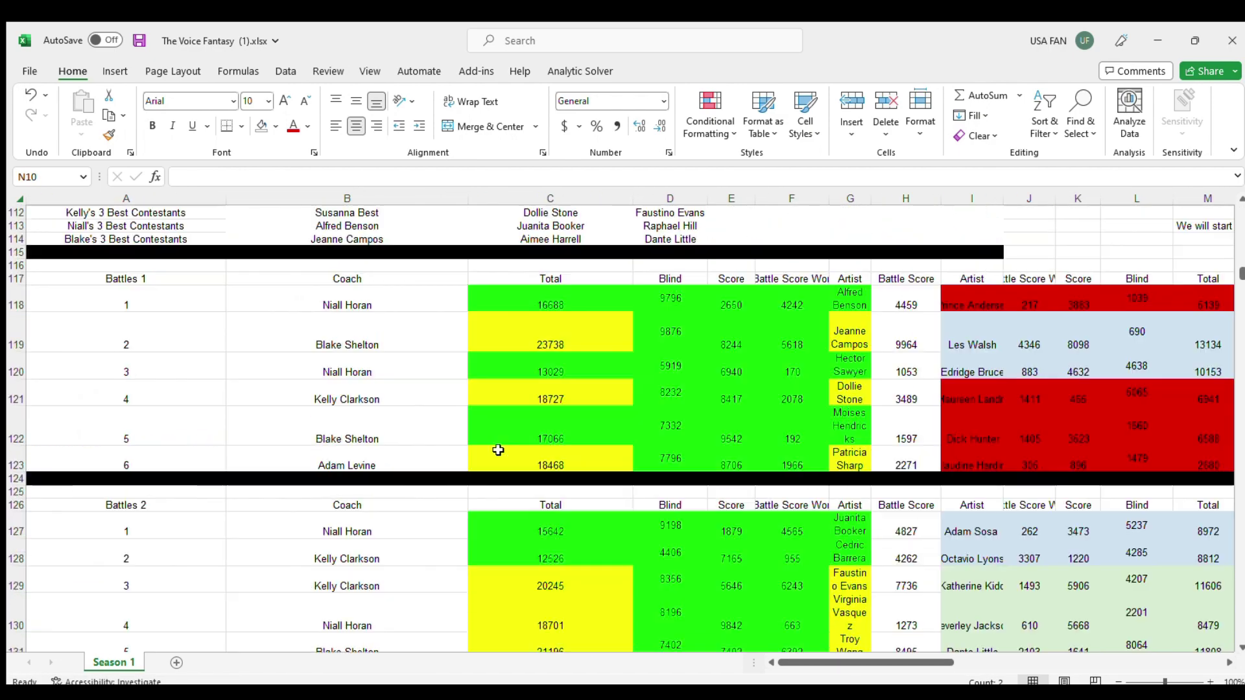
scroll(543, 480, "down", 17)
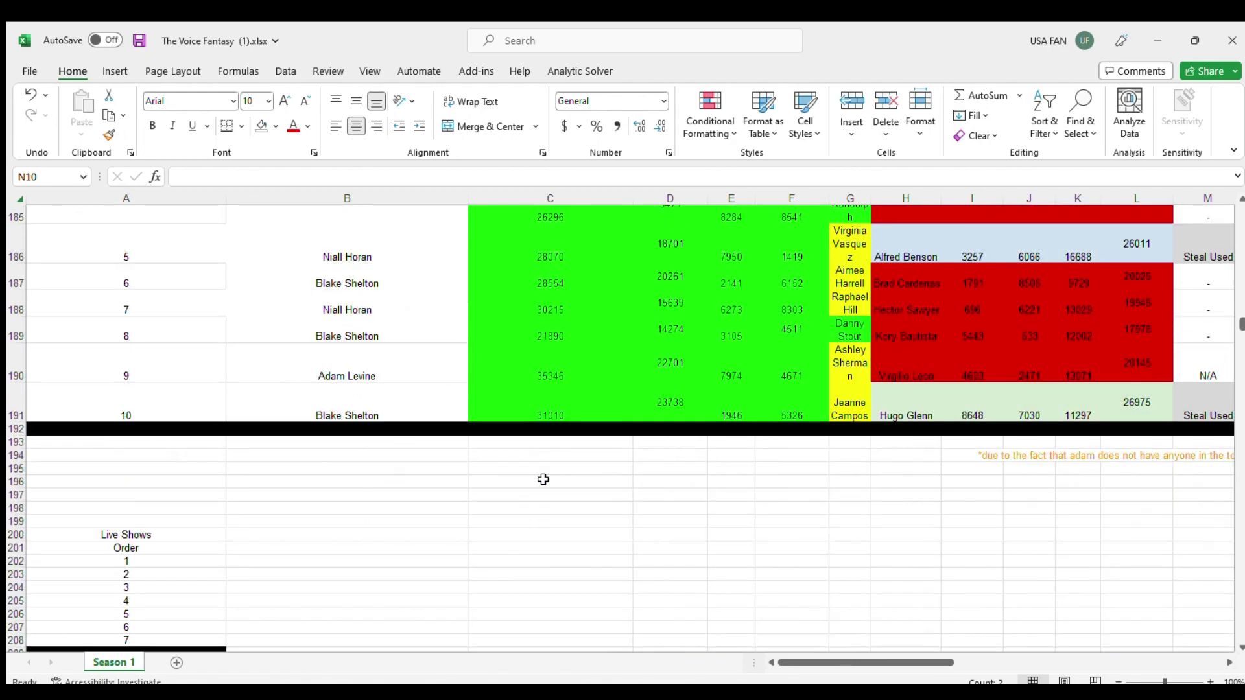
scroll(543, 479, "up", 3)
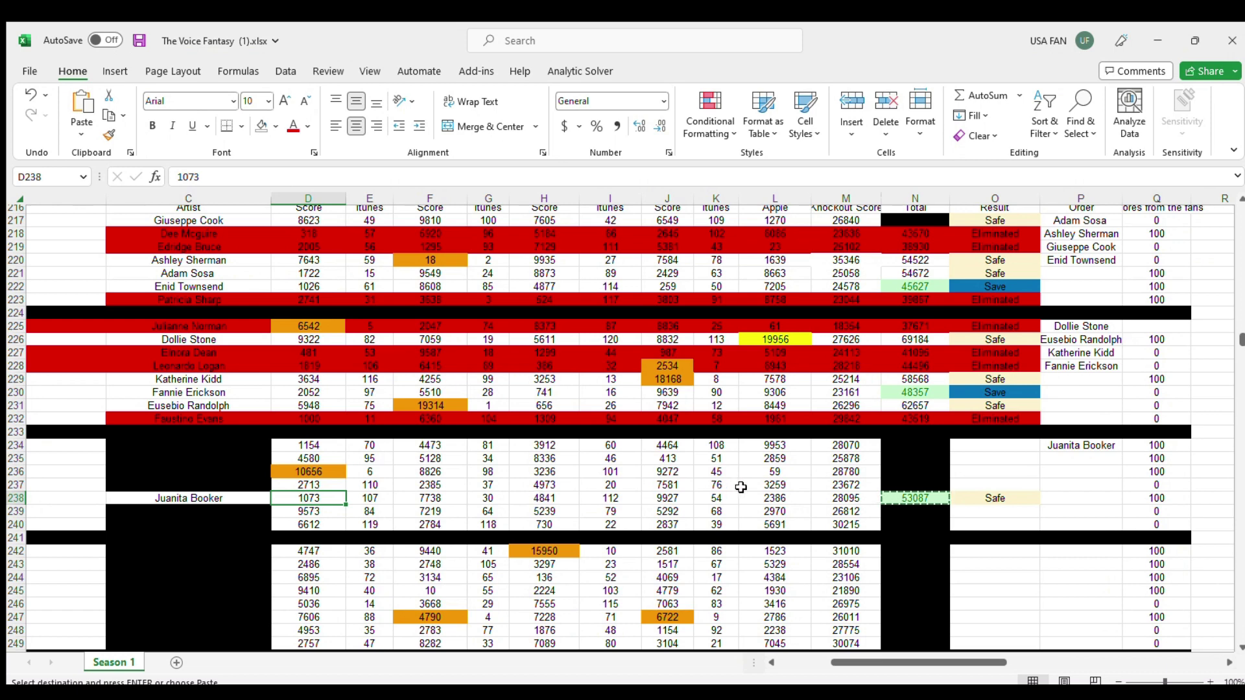
left_click(895, 497)
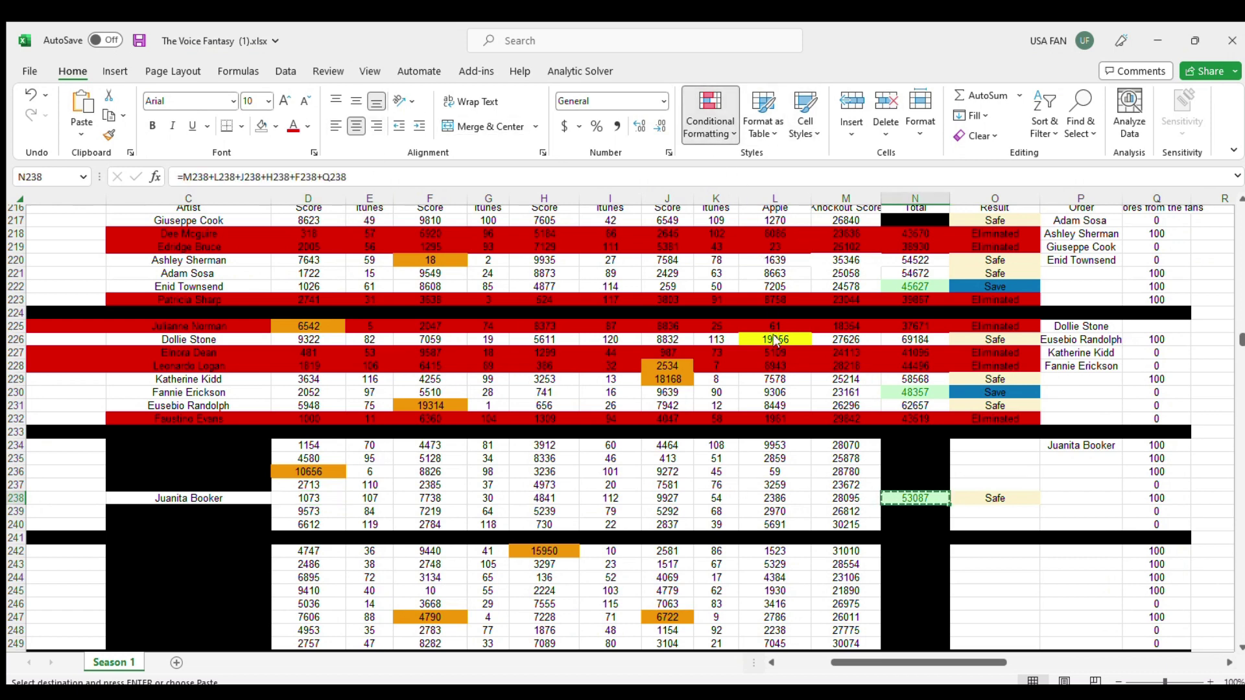
key("ctrl+v")
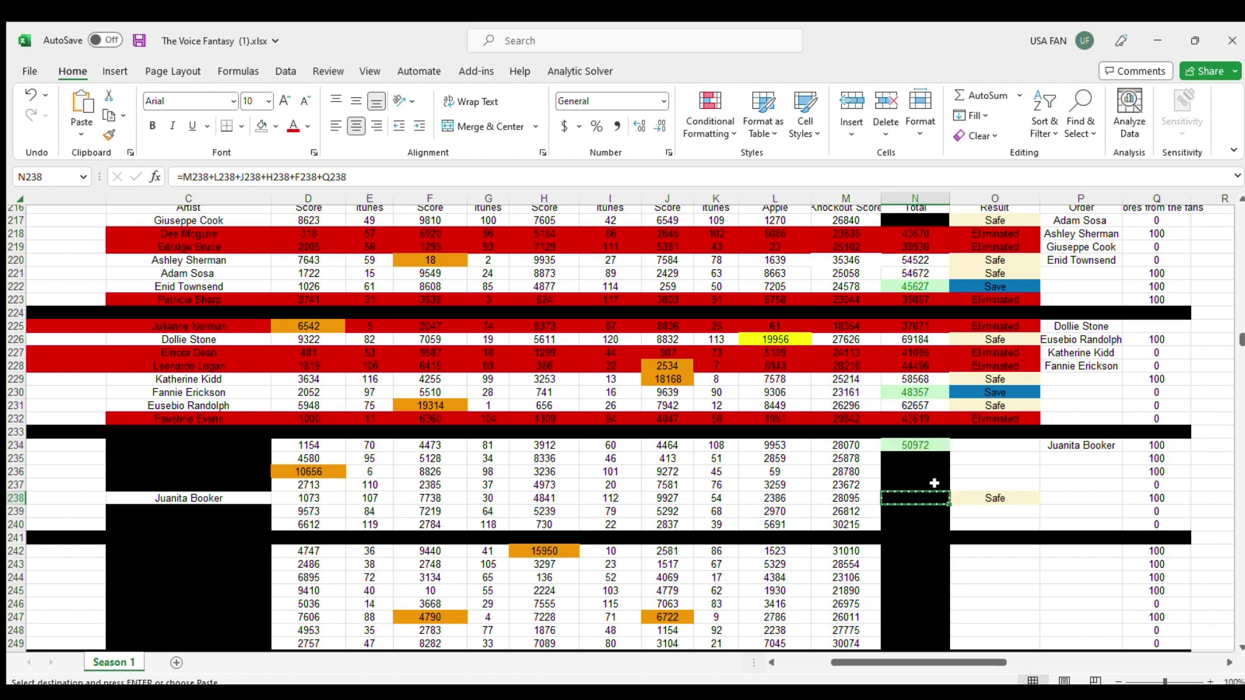
Step: Remove the black fill from the total in N238
left_click(866, 498)
left_click(895, 497)
left_click(262, 128)
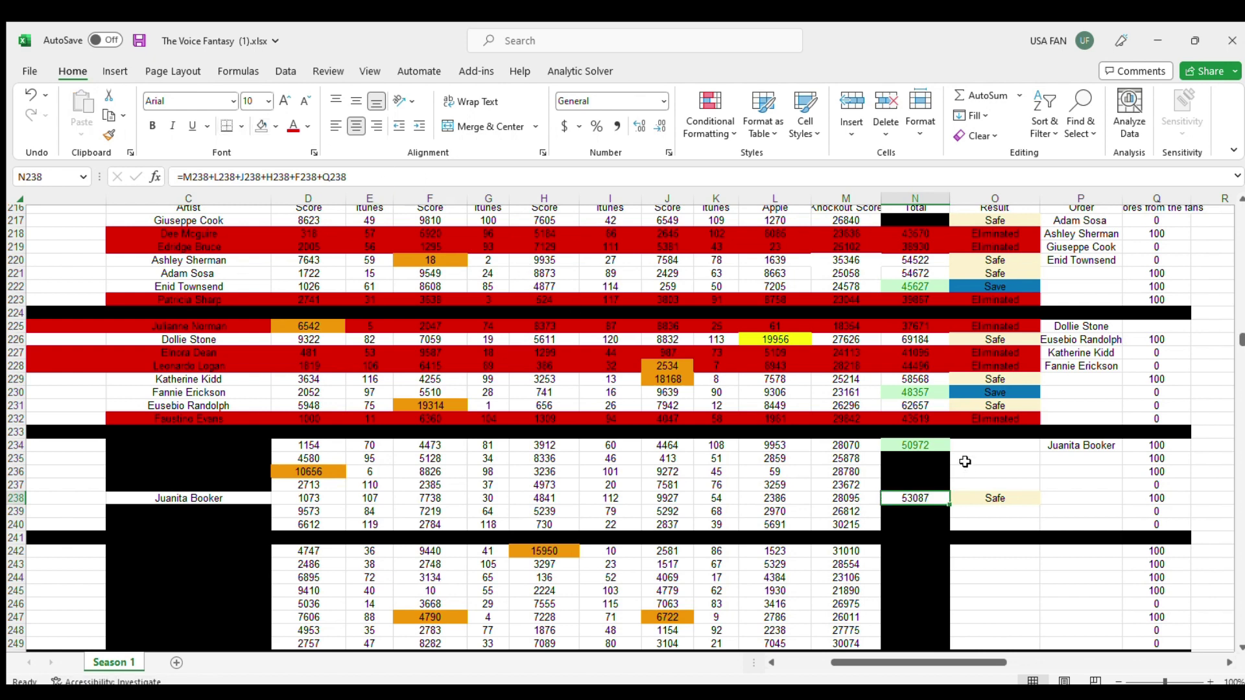
Step: Copy the Safe result from O238 to O234
left_click(992, 497)
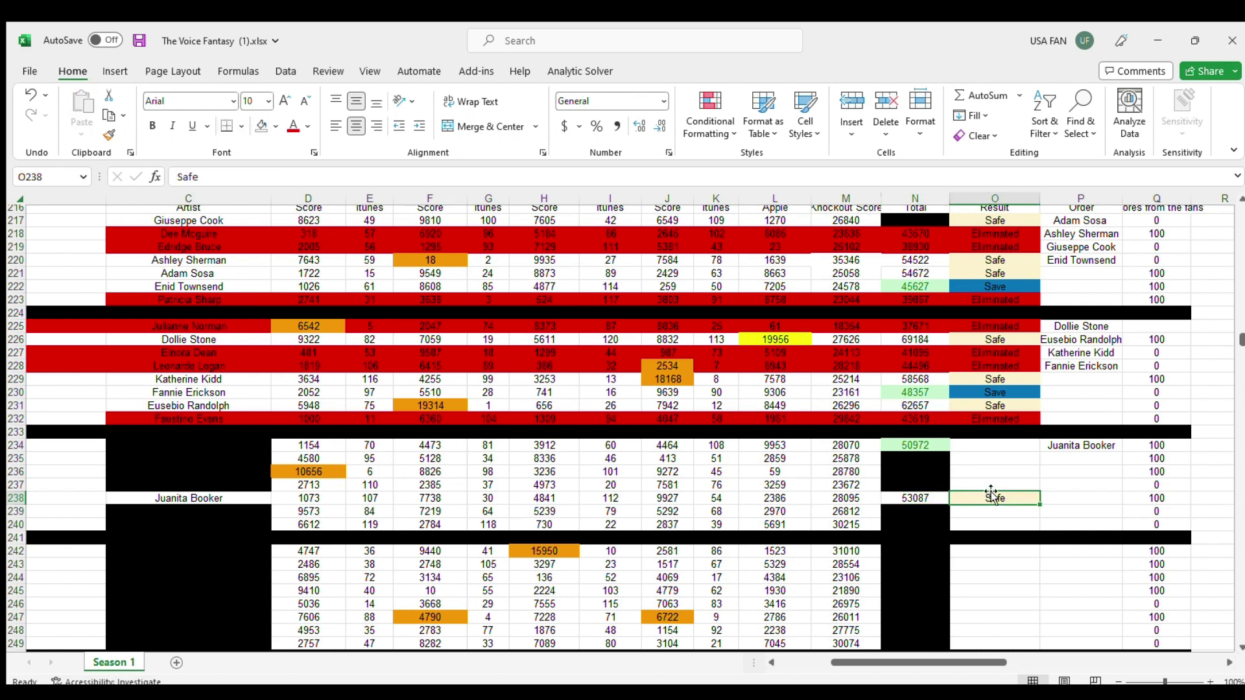
key("ctrl+c")
left_click(979, 445)
key("ctrl+v")
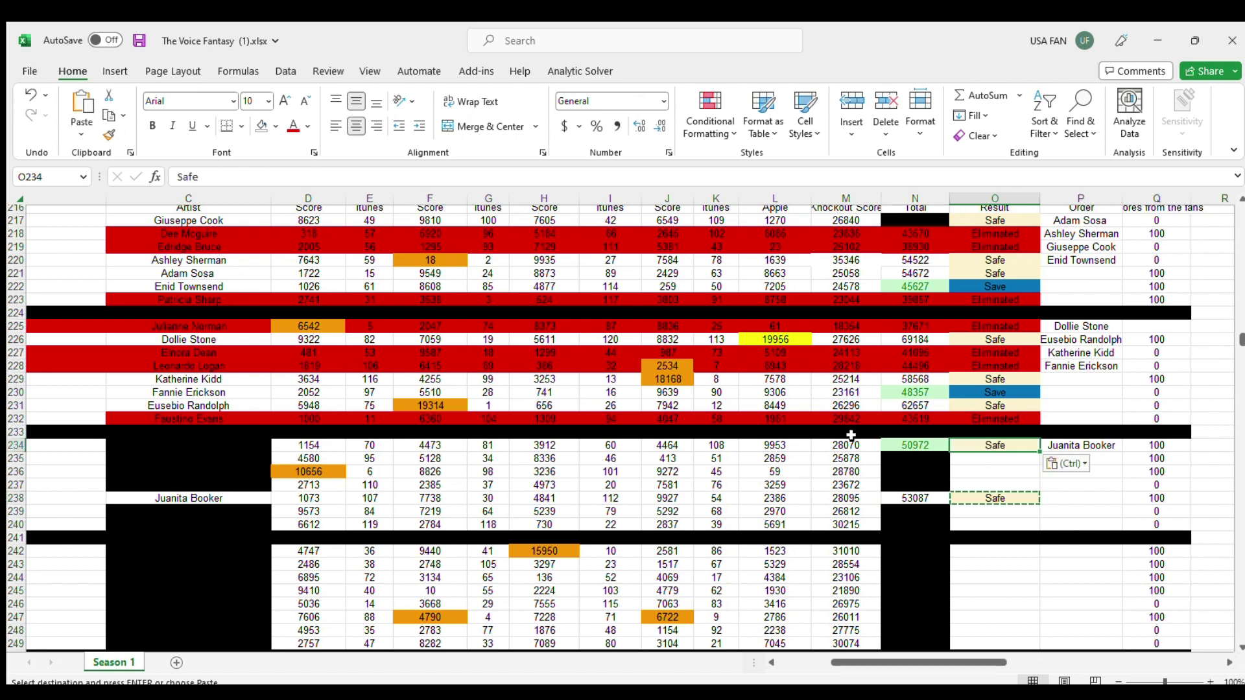
Step: Remove the black fill hiding the artist's name in C234
left_click_drag(863, 441, 339, 447)
left_click(216, 444)
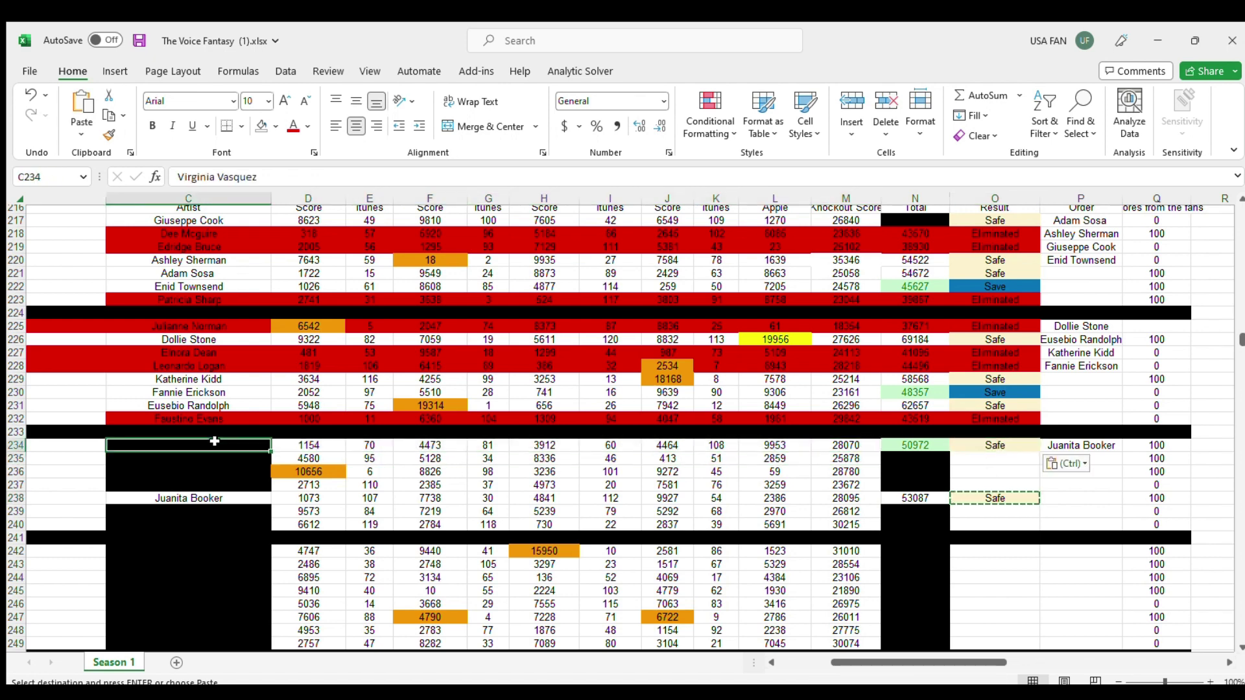
left_click(261, 126)
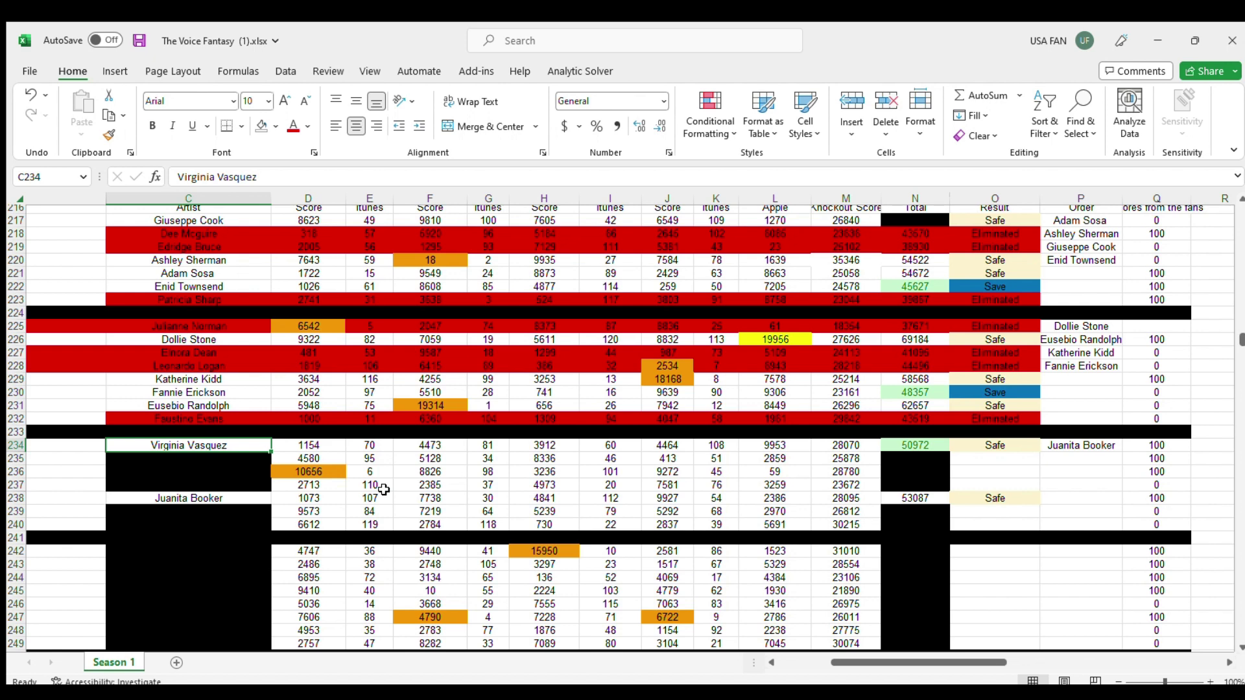
Step: Copy the artist's name from C234 into the Order column at P235
left_click(752, 336)
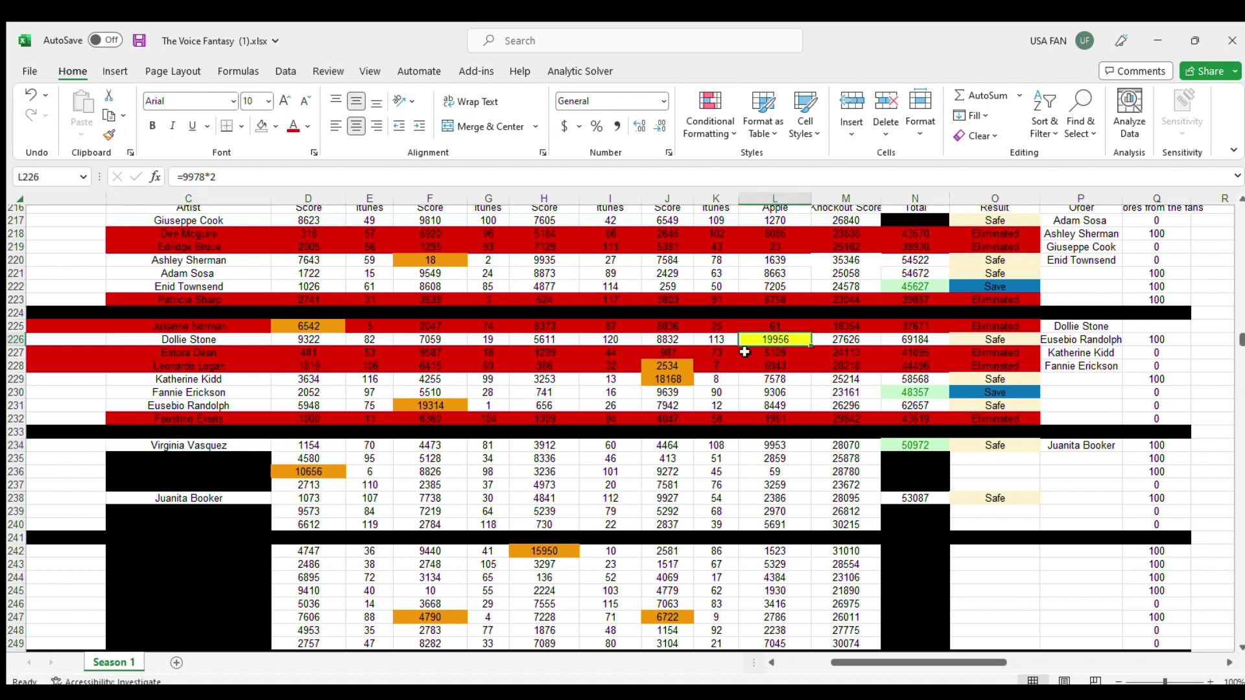
left_click(234, 444)
key("ctrl+c")
left_click(1064, 461)
key("ctrl+v")
left_click(1052, 498)
Step: Check Team Niall's roster in column O against the results in the live show score table
scroll(1052, 498, "up", 20)
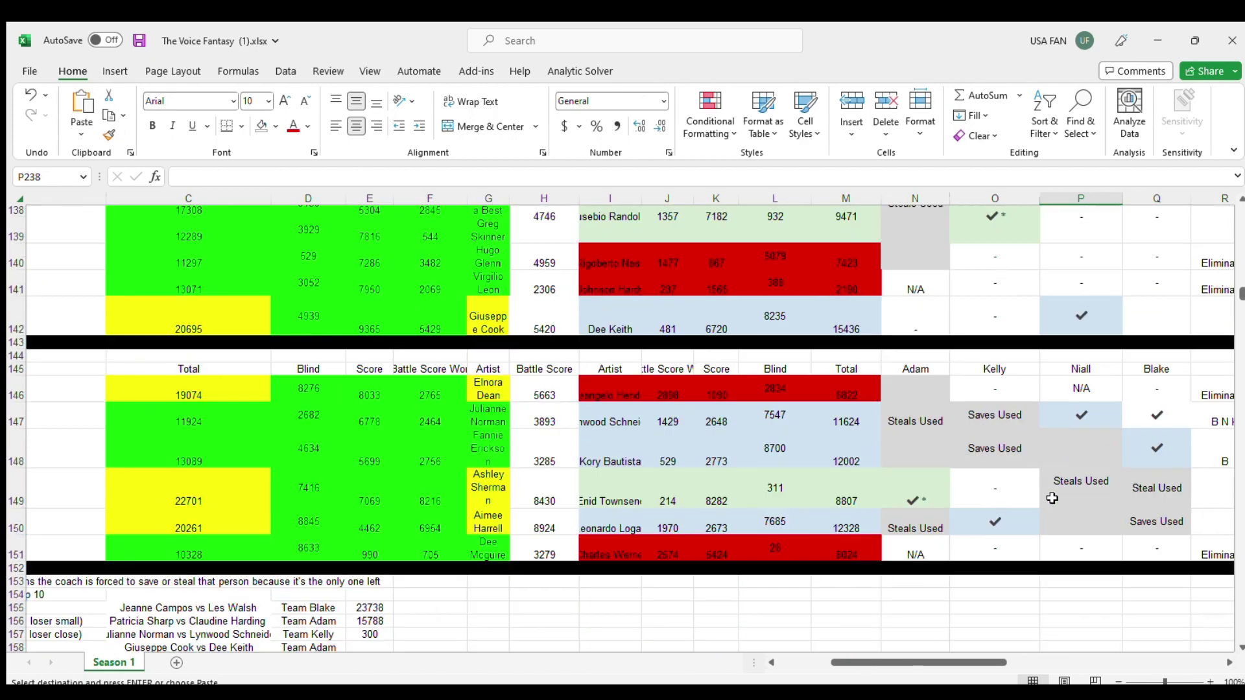
scroll(1052, 497, "up", 20)
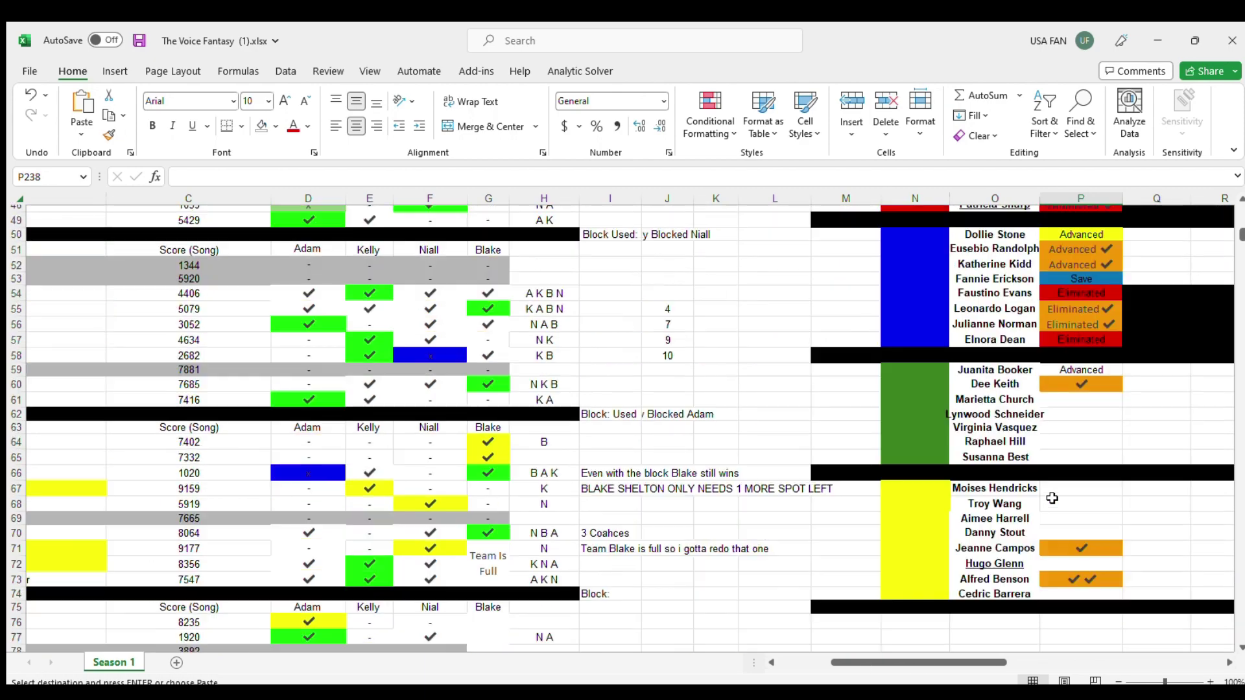
scroll(1051, 497, "up", 7)
scroll(1052, 498, "up", 3)
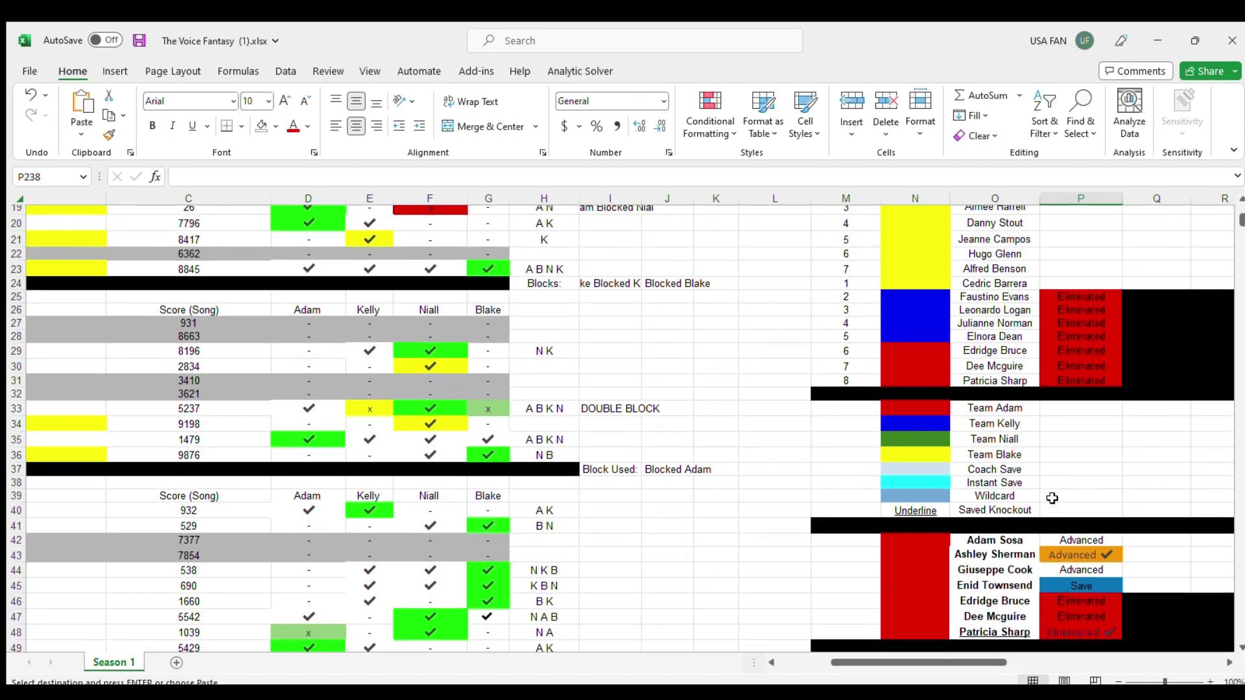
scroll(1051, 498, "down", 6)
scroll(1051, 498, "down", 1)
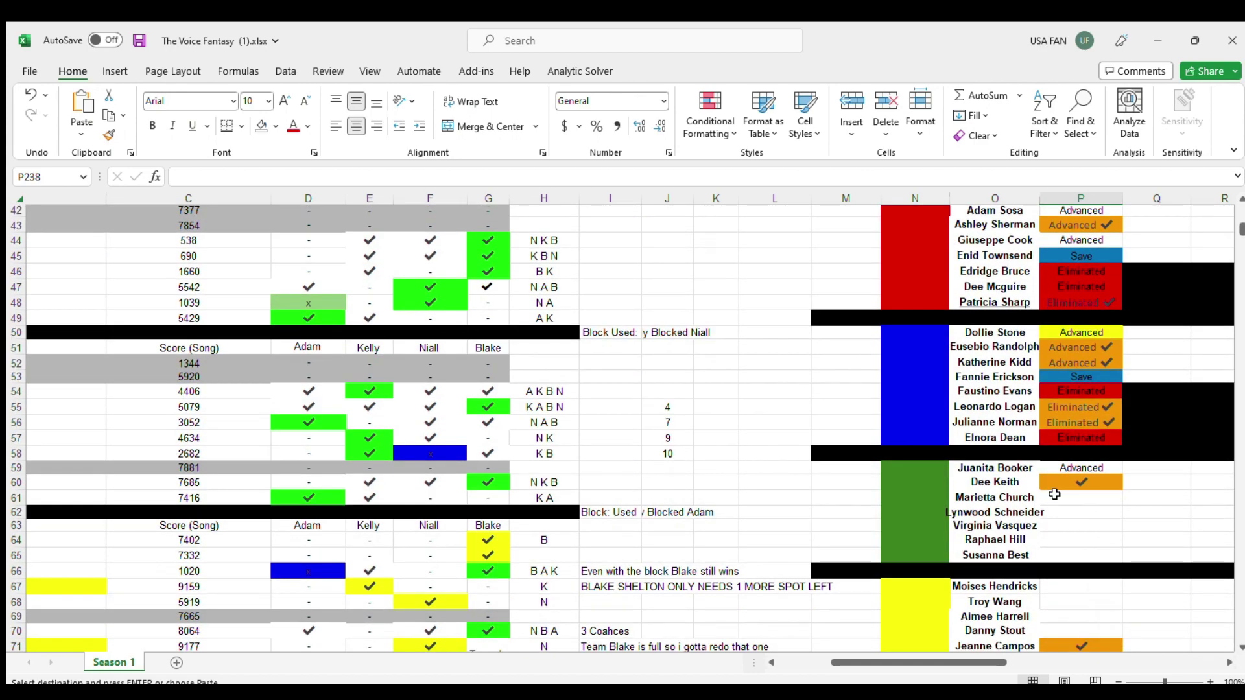
scroll(835, 449, "down", 20)
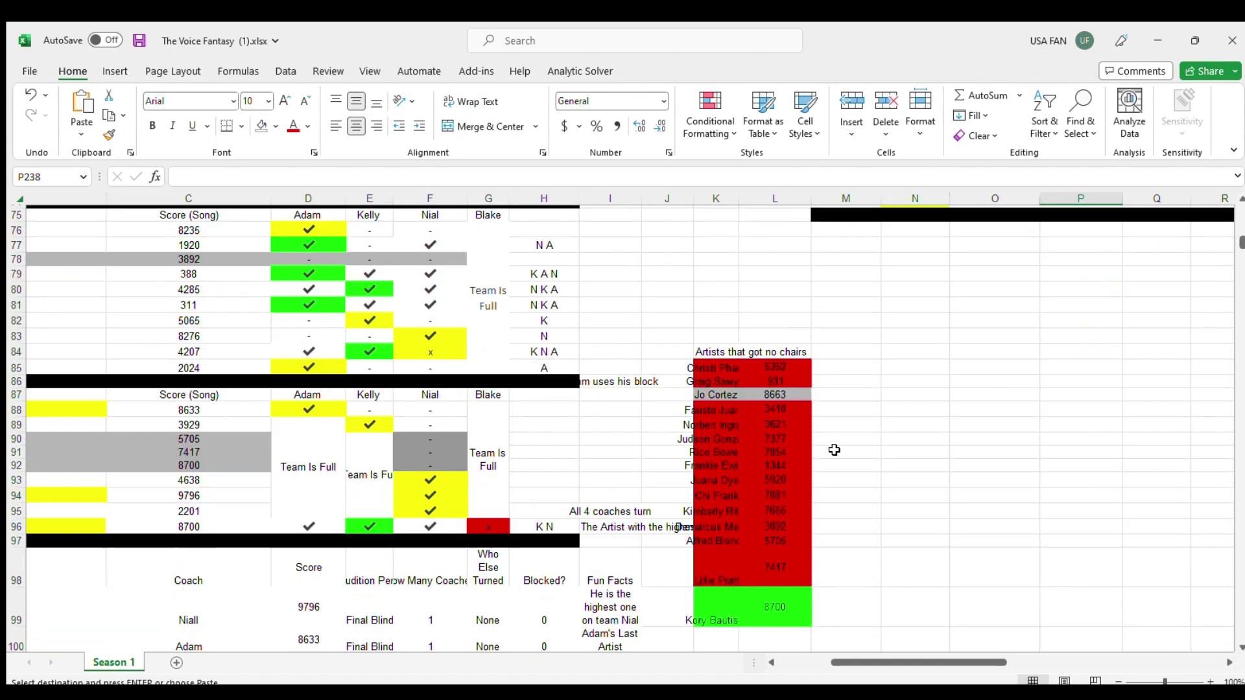
scroll(834, 449, "down", 20)
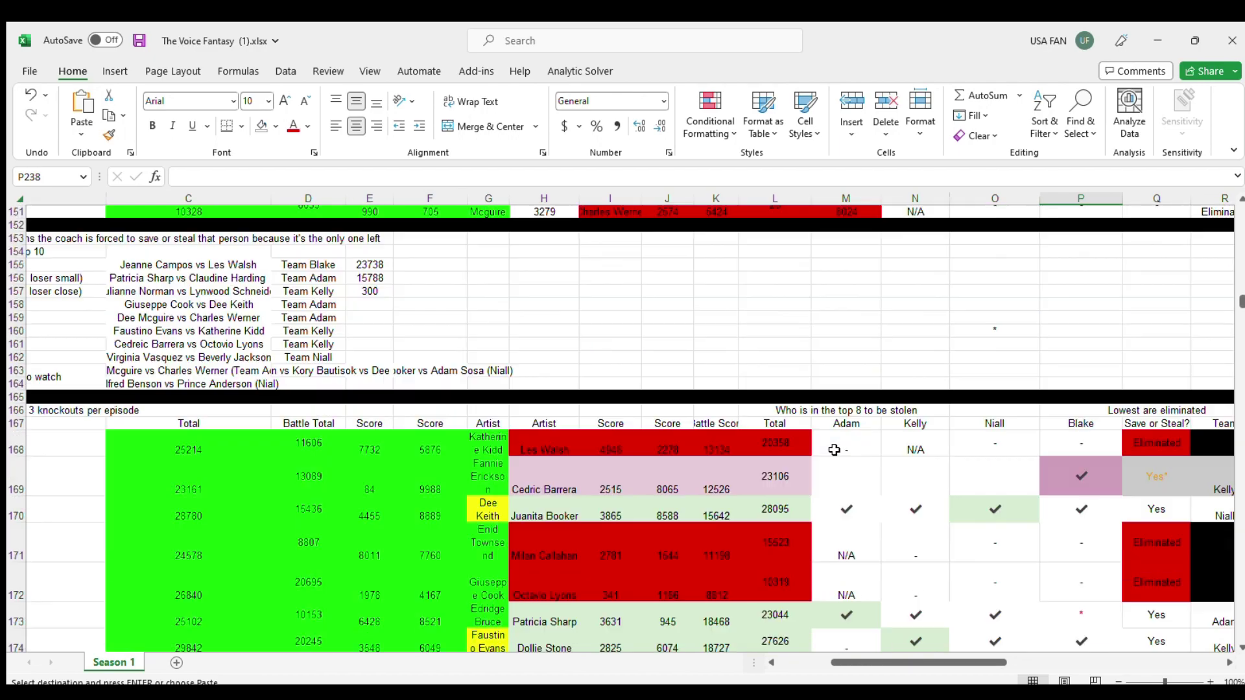
scroll(835, 449, "down", 1)
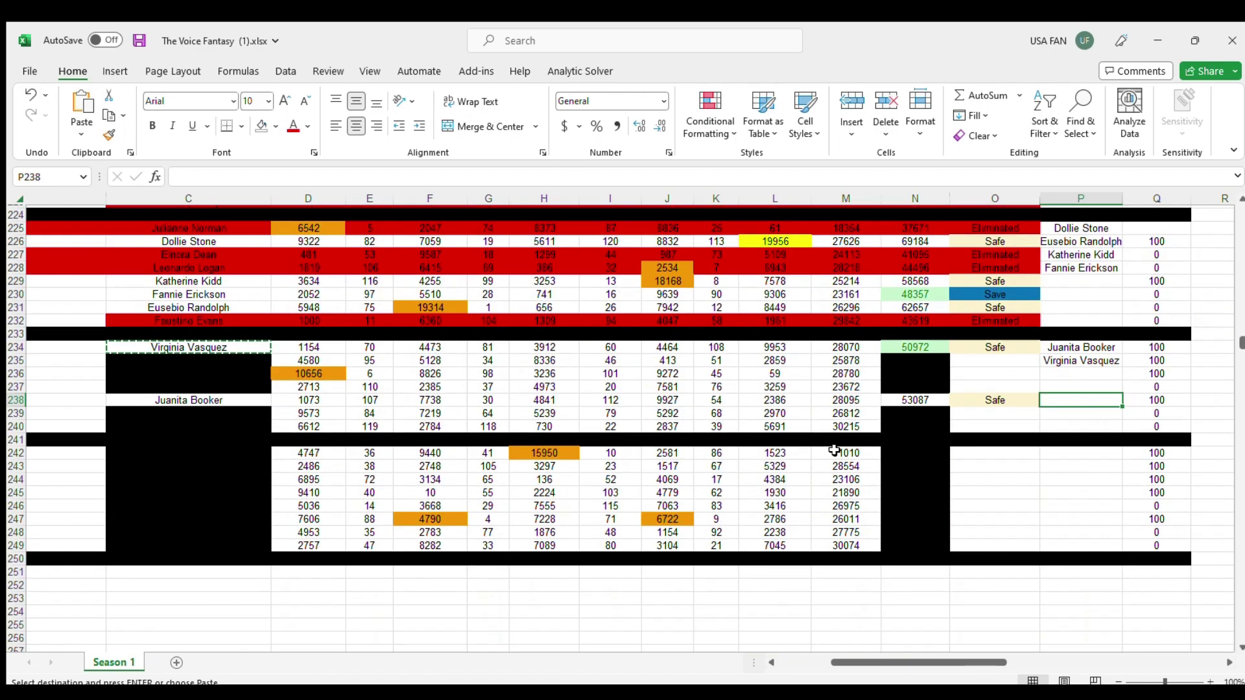
Step: In Team Niall's roster, copy the Advanced status from P59 to P63
scroll(834, 449, "up", 6)
scroll(835, 450, "up", 20)
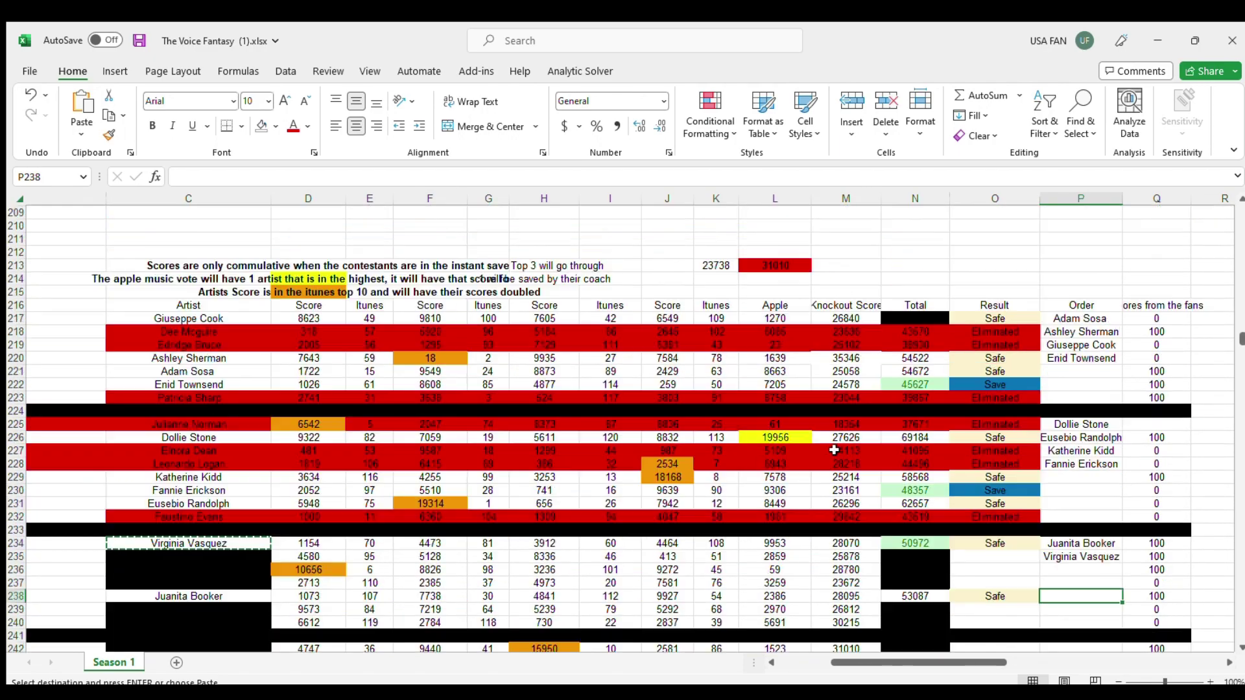
scroll(834, 449, "up", 20)
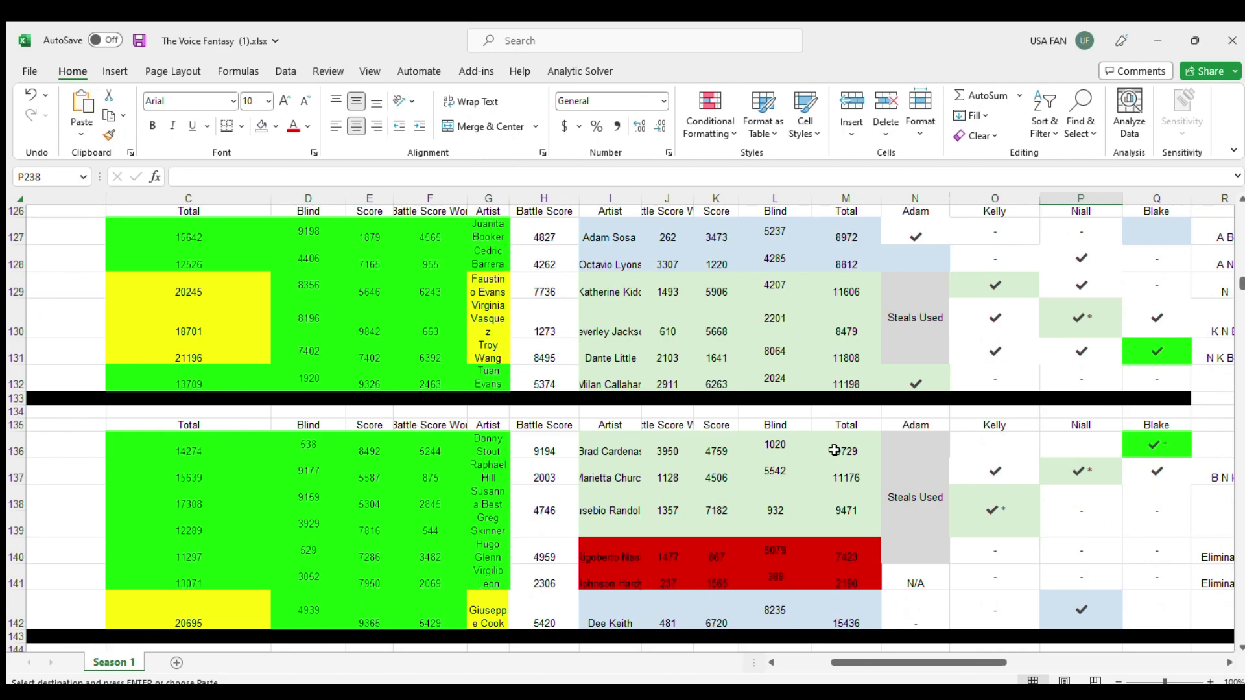
scroll(835, 449, "up", 11)
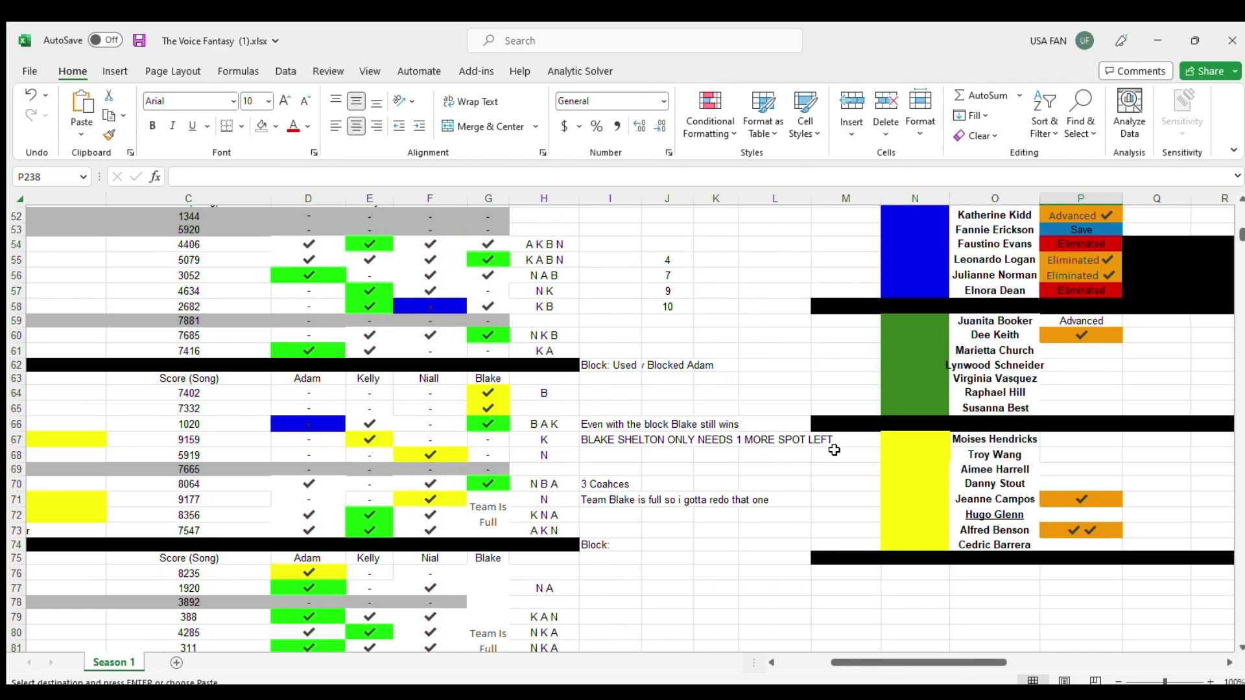
left_click(1051, 464)
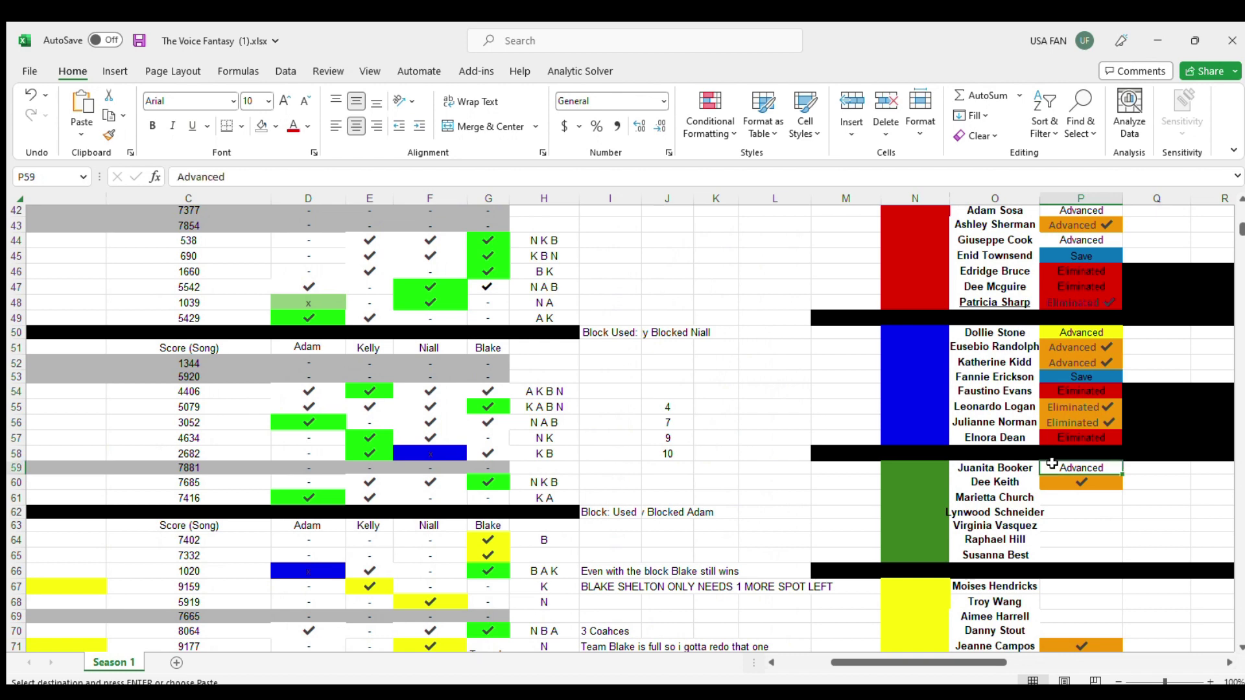
left_click(1071, 515)
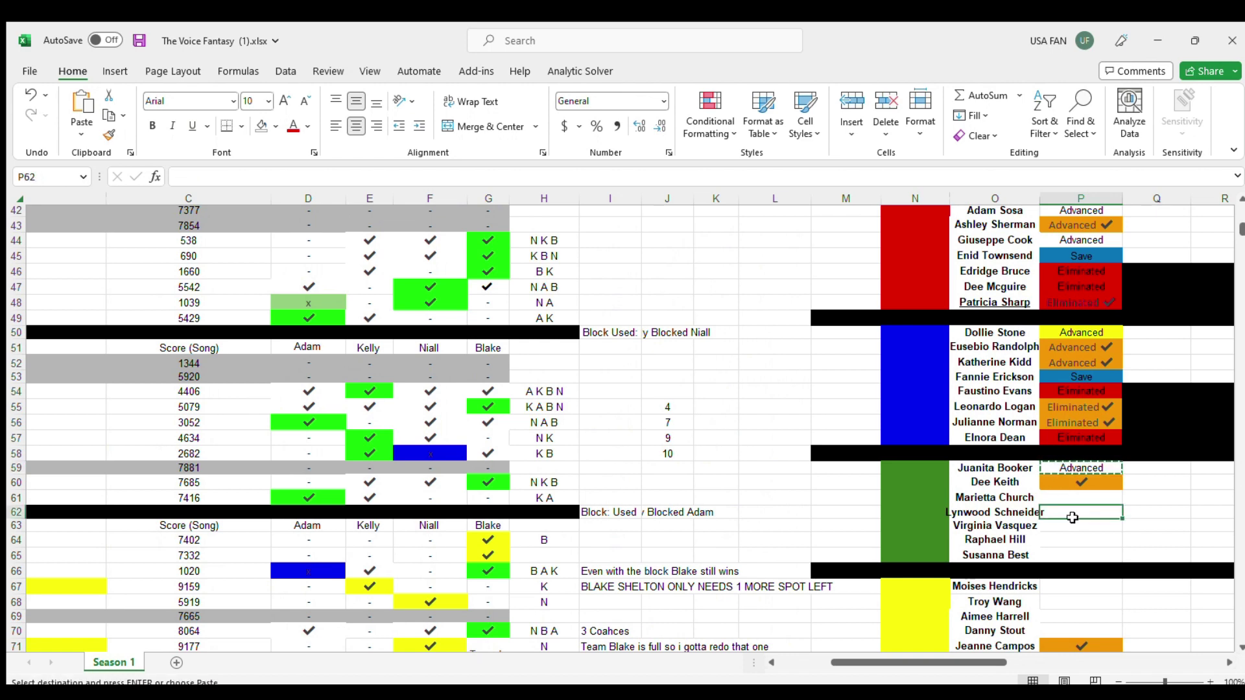
left_click(1074, 524)
key("ctrl+v")
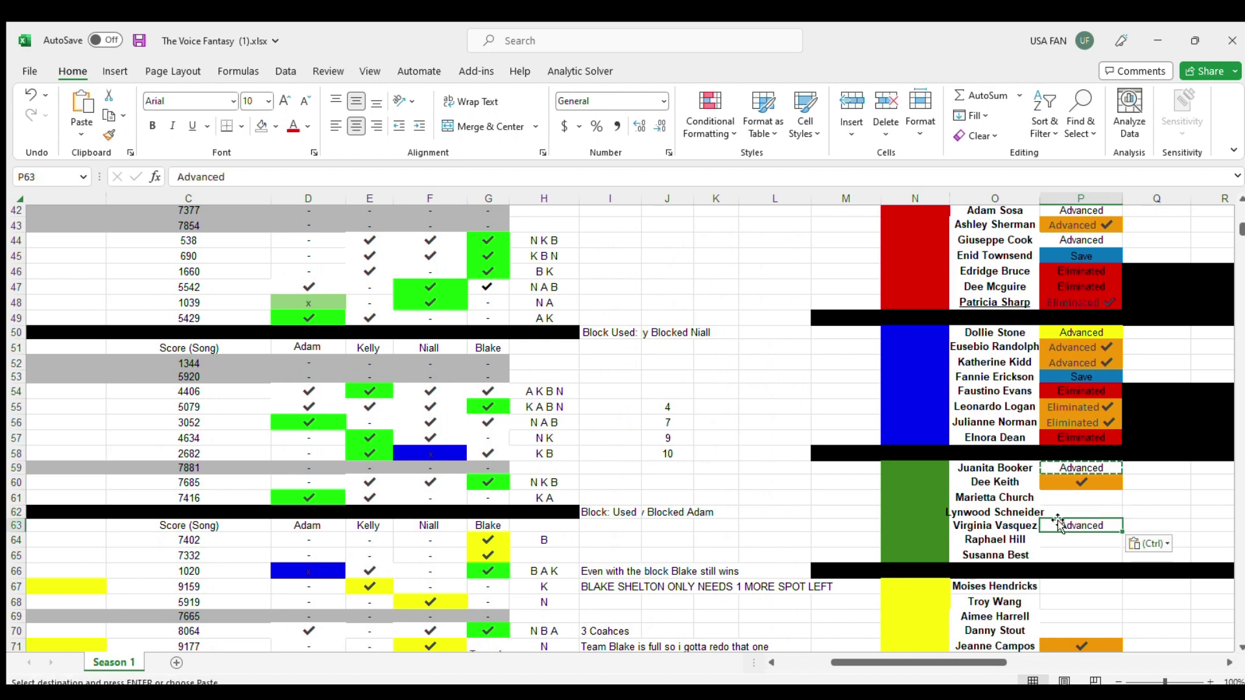
Step: Move the advanced artist's roster row N63:P63 up to N61:P61, shifting the two artists above it down
left_click_drag(1073, 524, 922, 524)
left_click_drag(919, 662, 971, 655)
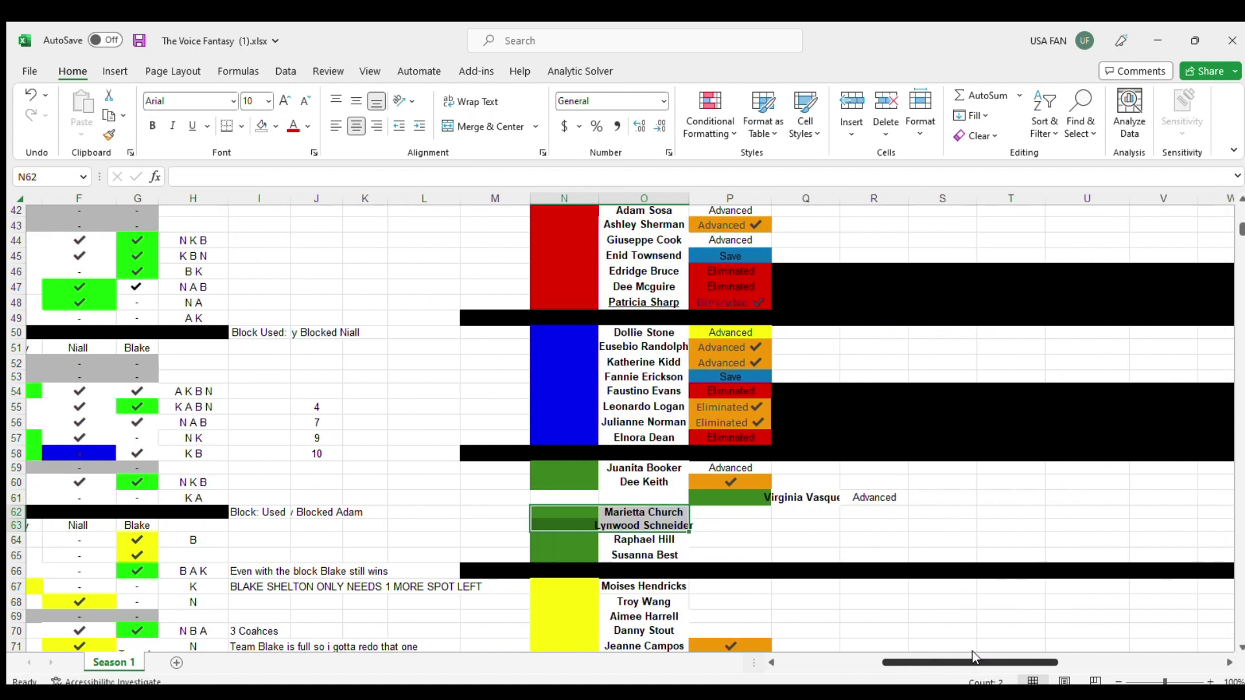
left_click_drag(752, 495, 718, 488)
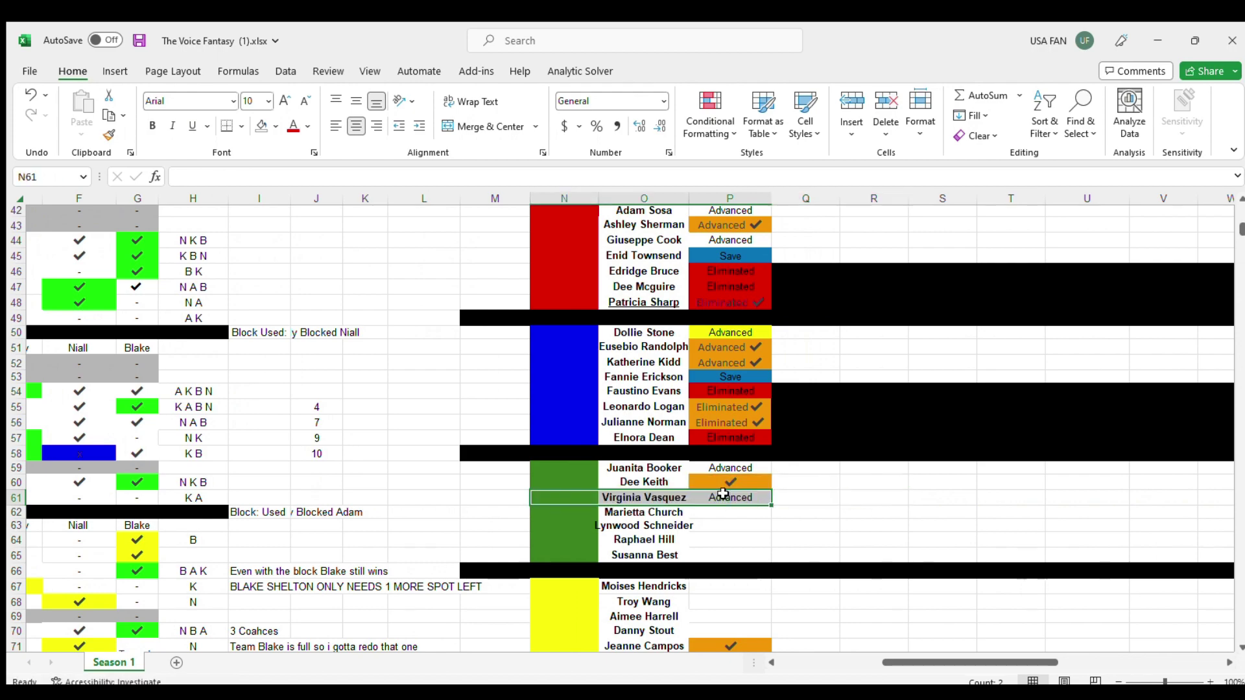
Step: In the live show chart, copy the Safe result from P10 to P14 and select that artist's entry N14:P14
left_click(848, 494)
scroll(843, 494, "up", 12)
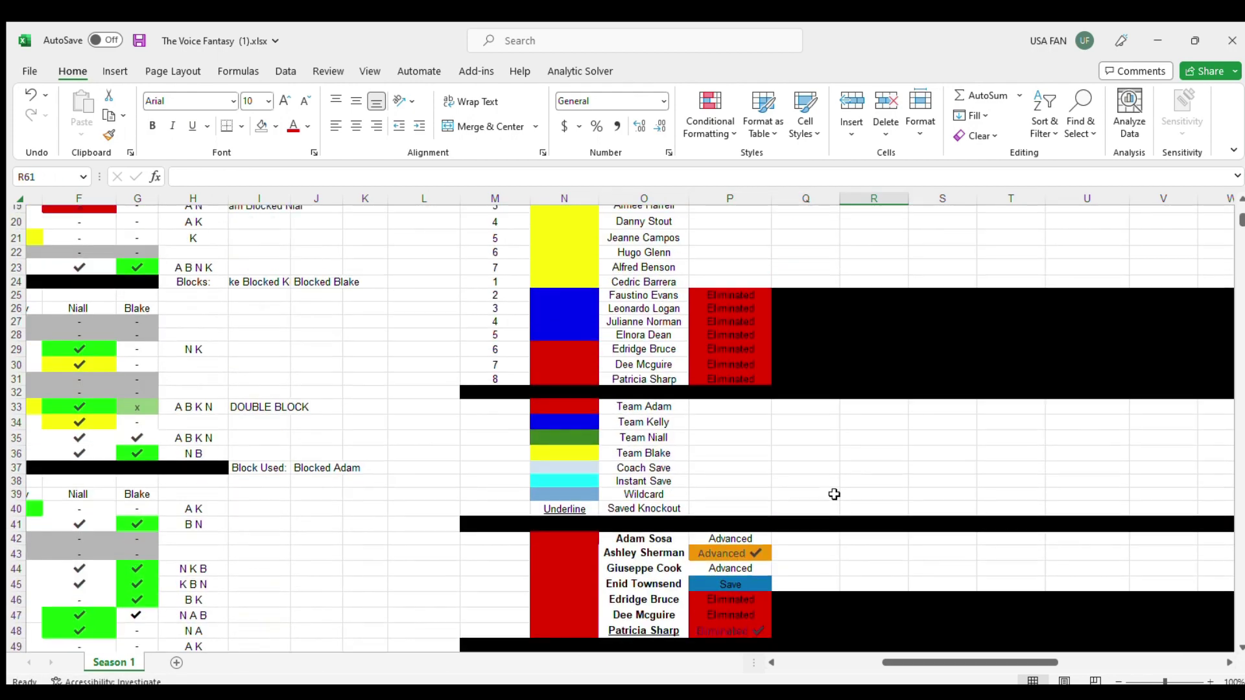
scroll(834, 494, "up", 2)
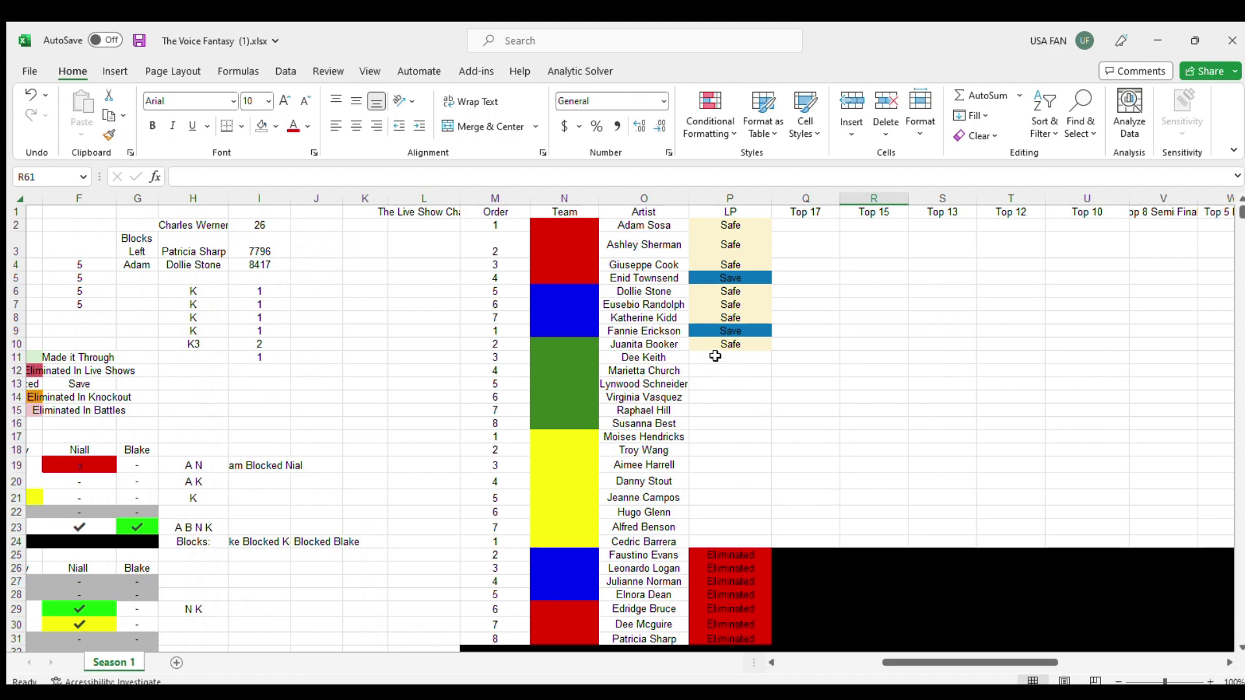
left_click(715, 343)
key("ctrl+c")
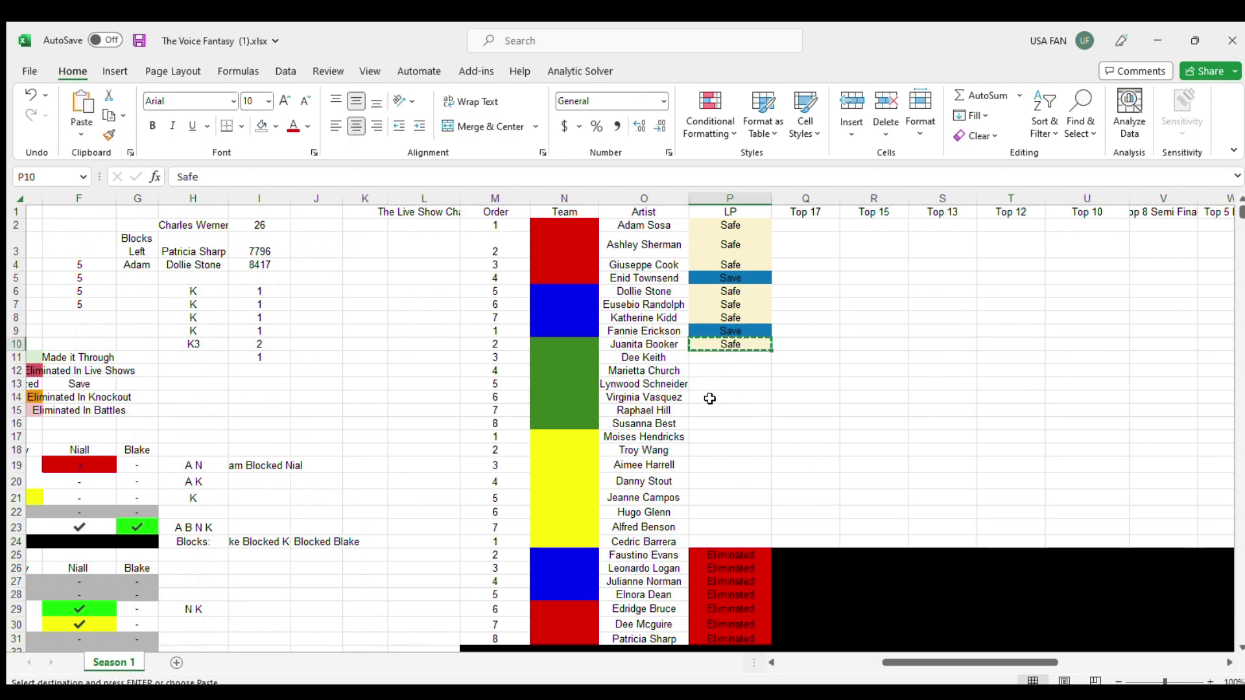
left_click(710, 397)
key("ctrl+v")
key("Down")
key("Right")
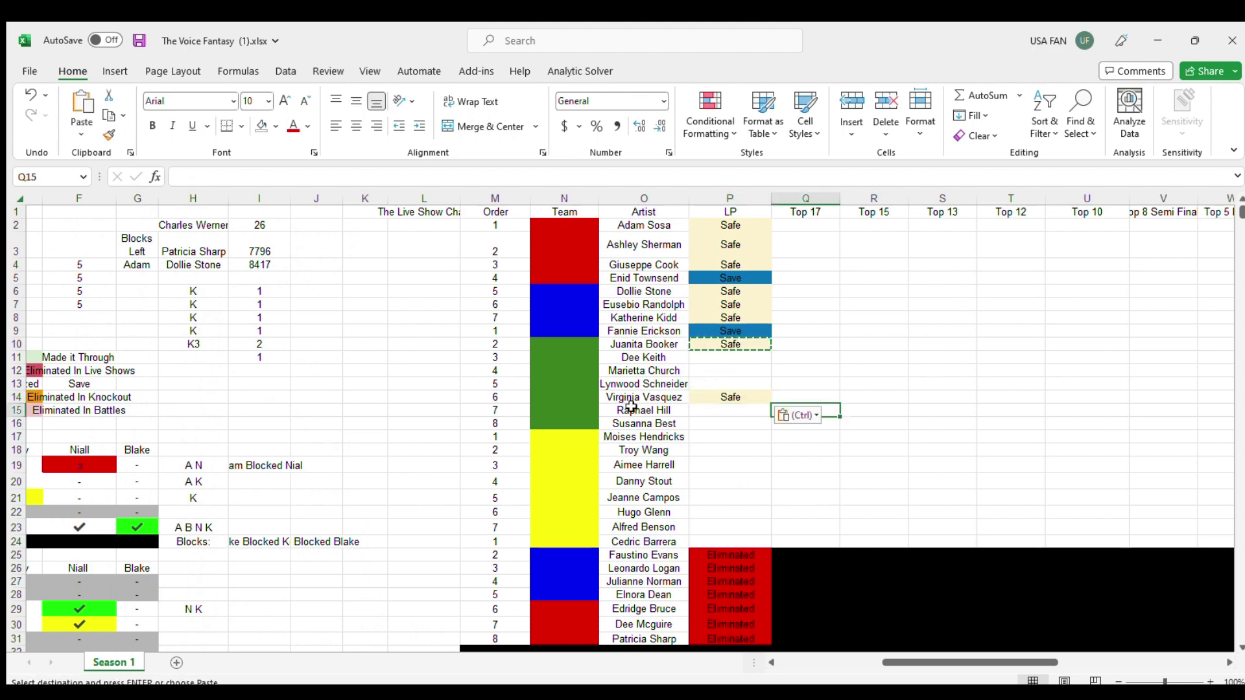
left_click_drag(563, 397, 730, 396)
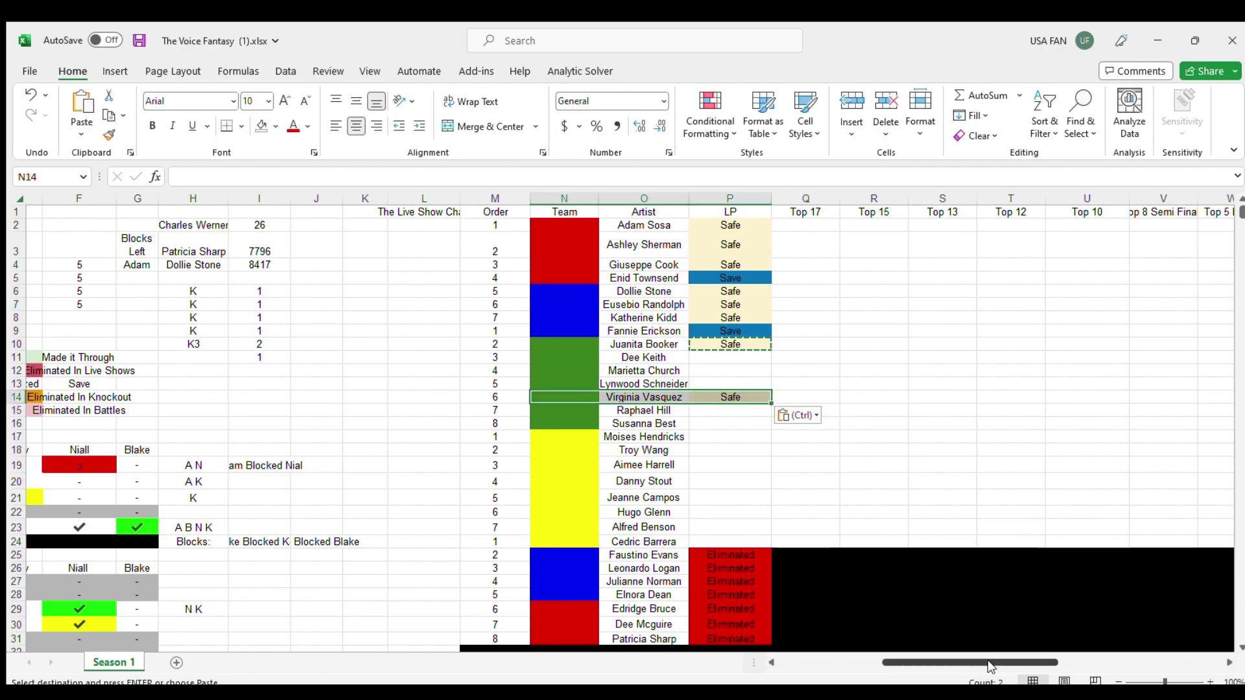
Step: Review the live show score table and compare it with Team Niall's updated roster
left_click_drag(986, 660, 807, 642)
scroll(815, 497, "down", 20)
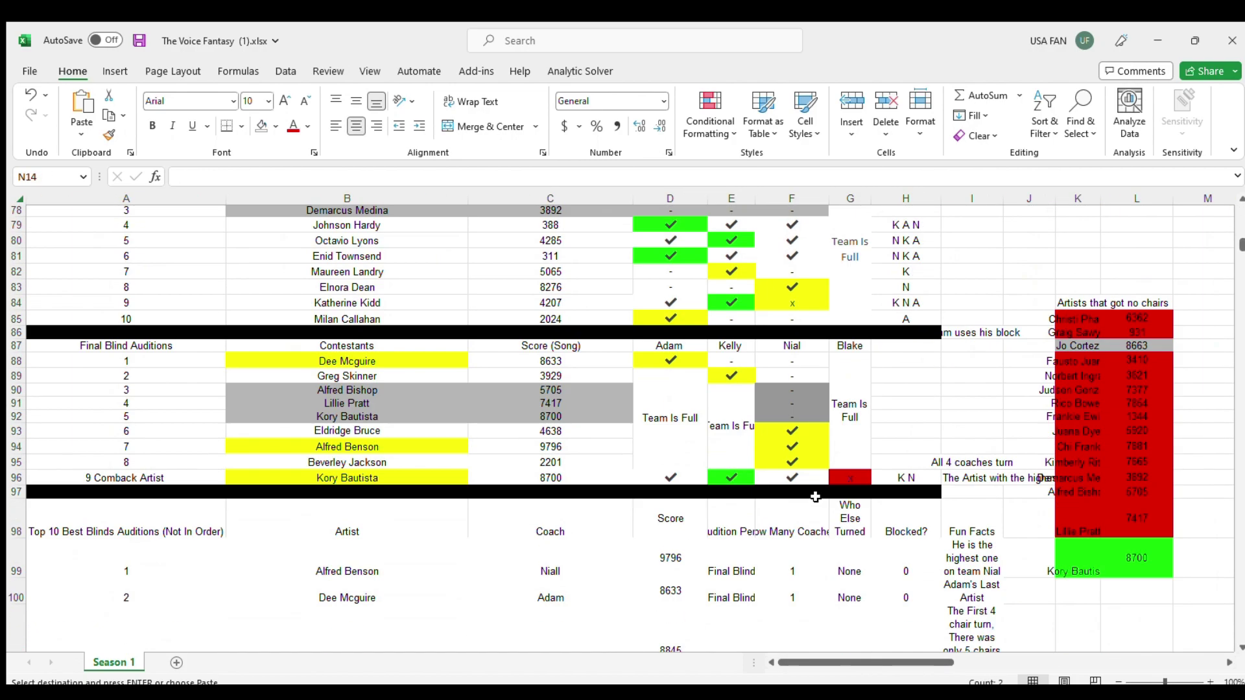
scroll(816, 498, "down", 7)
scroll(816, 497, "down", 17)
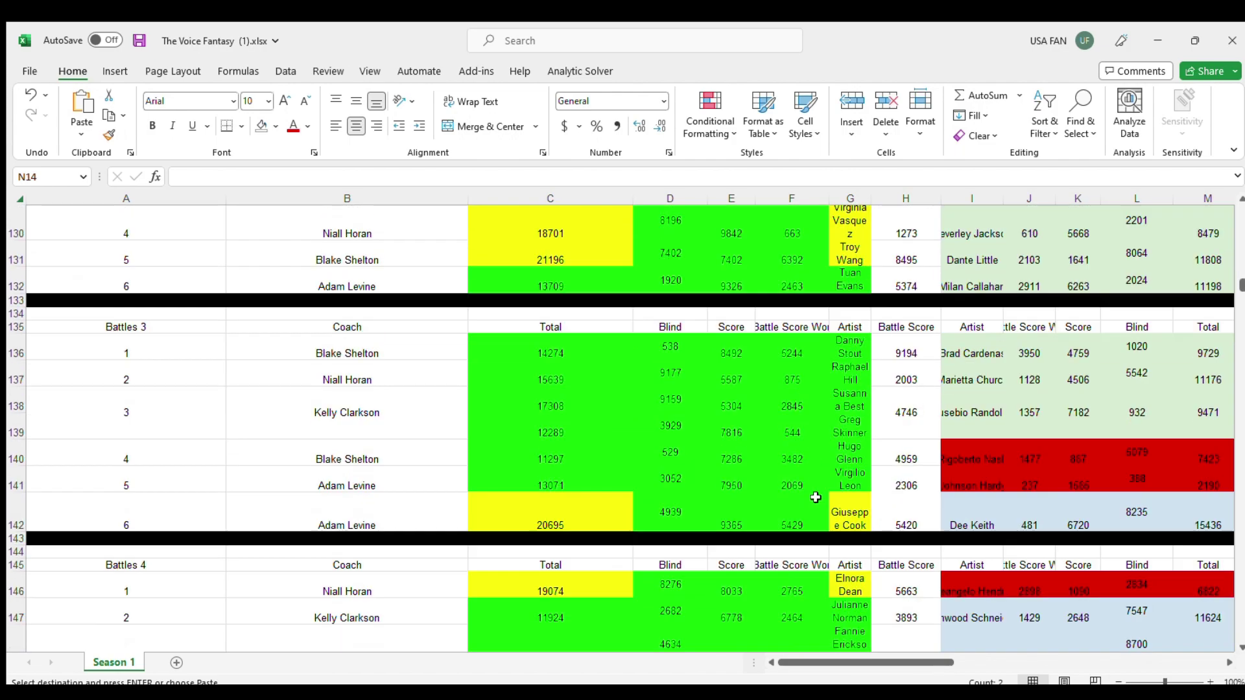
scroll(816, 498, "down", 18)
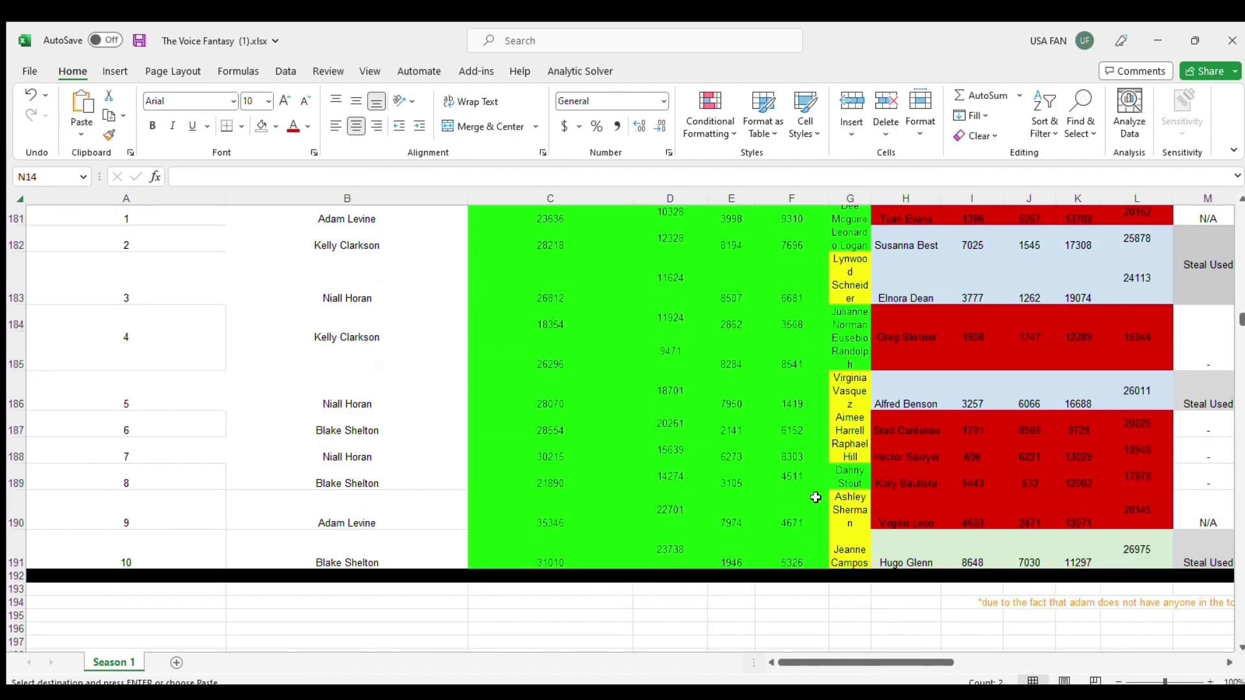
scroll(816, 497, "up", 1)
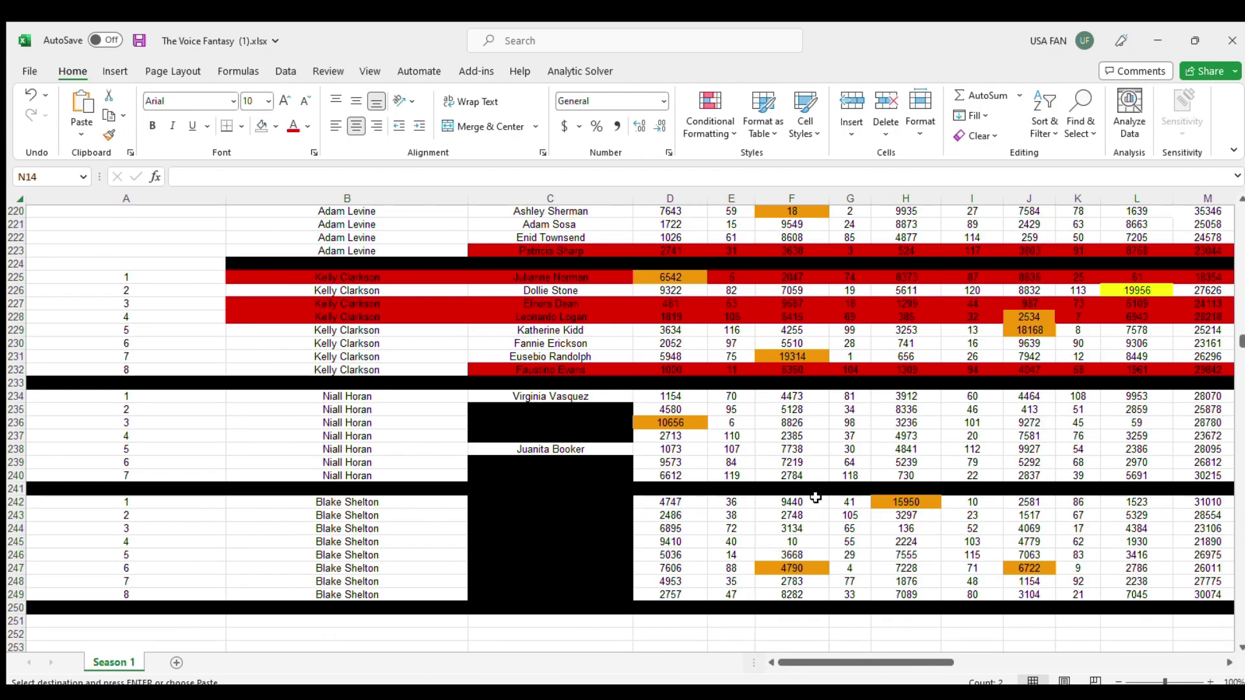
left_click_drag(863, 663, 915, 665)
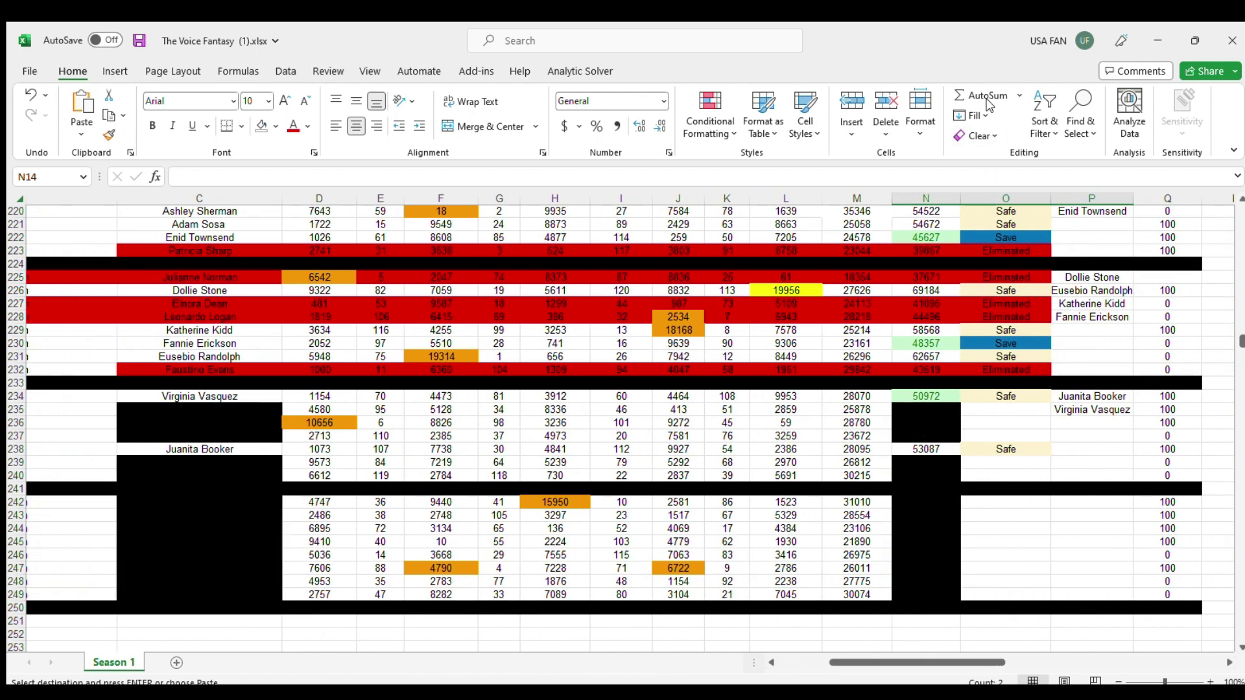
scroll(885, 447, "up", 15)
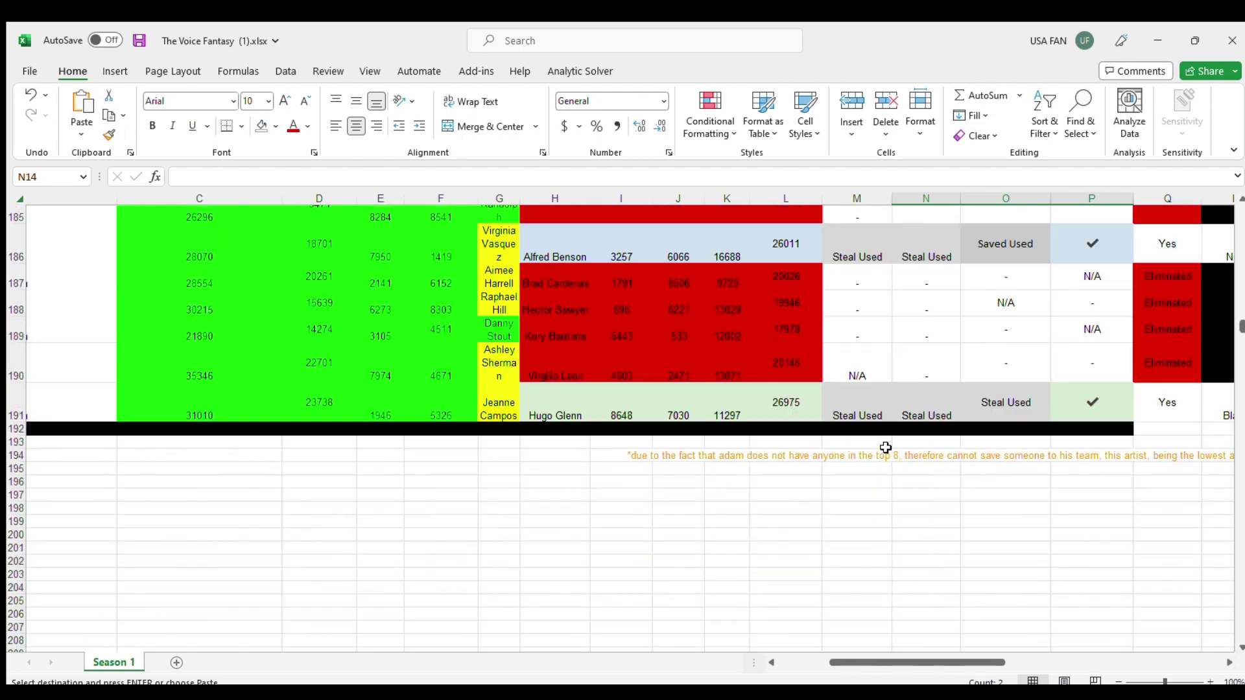
scroll(885, 447, "up", 20)
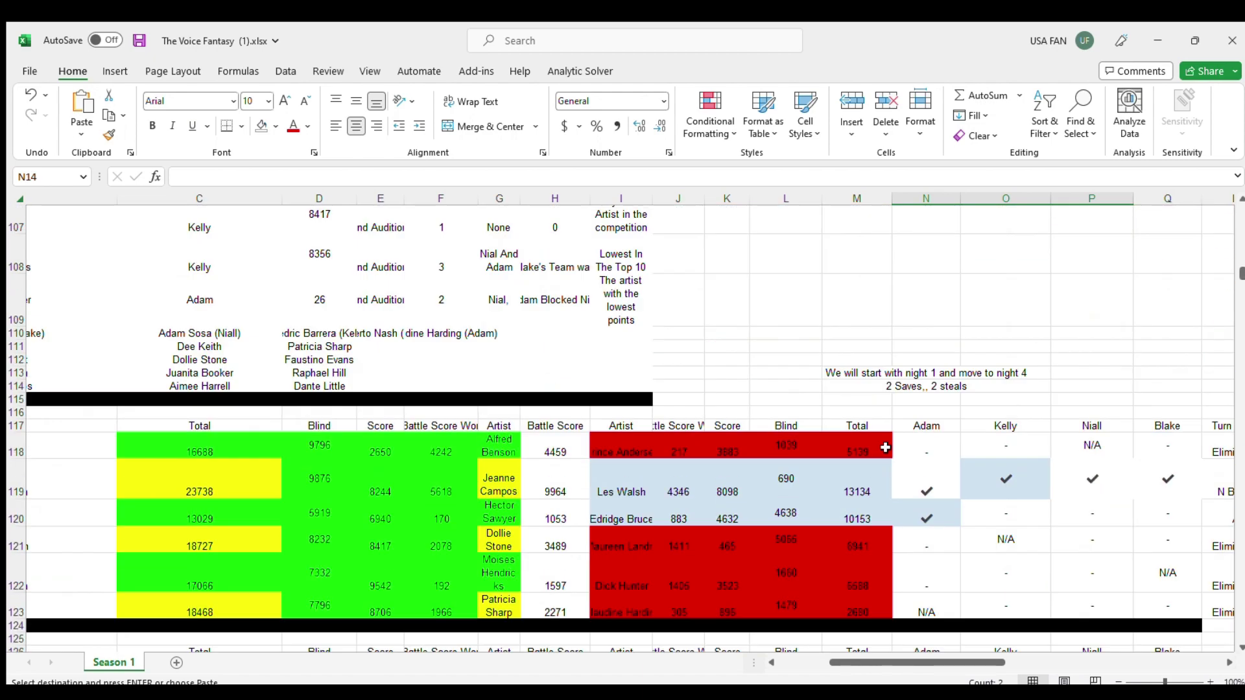
scroll(885, 448, "up", 17)
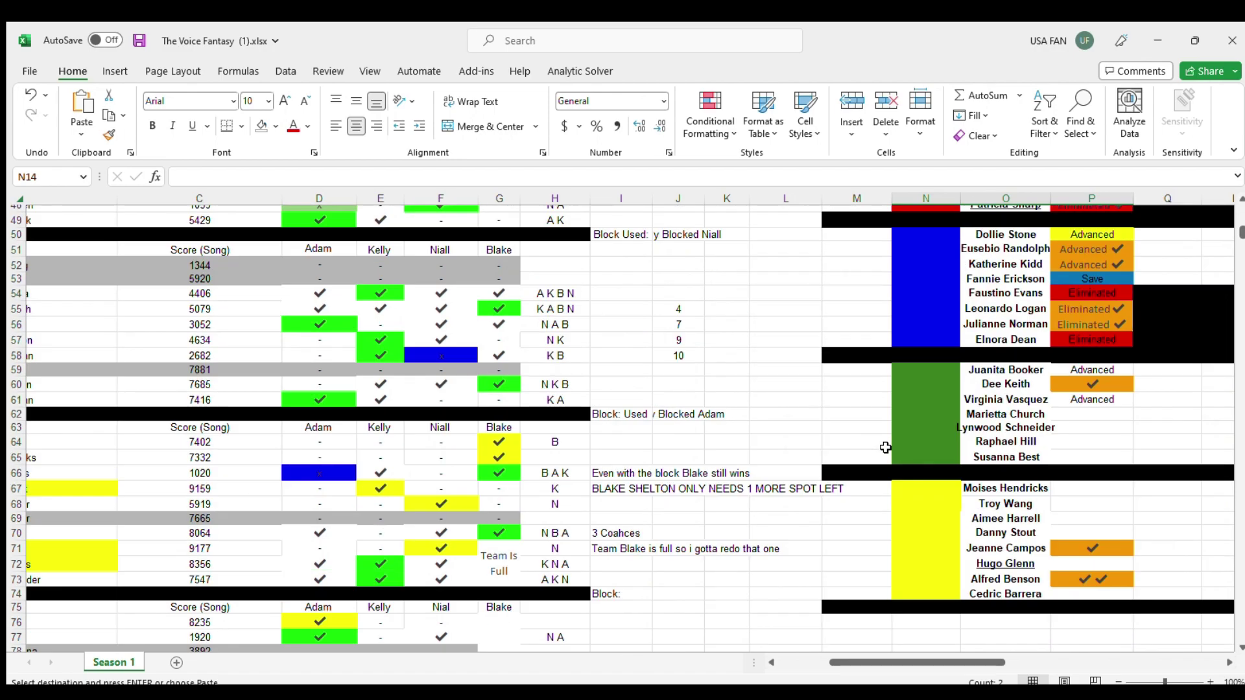
scroll(785, 440, "down", 20)
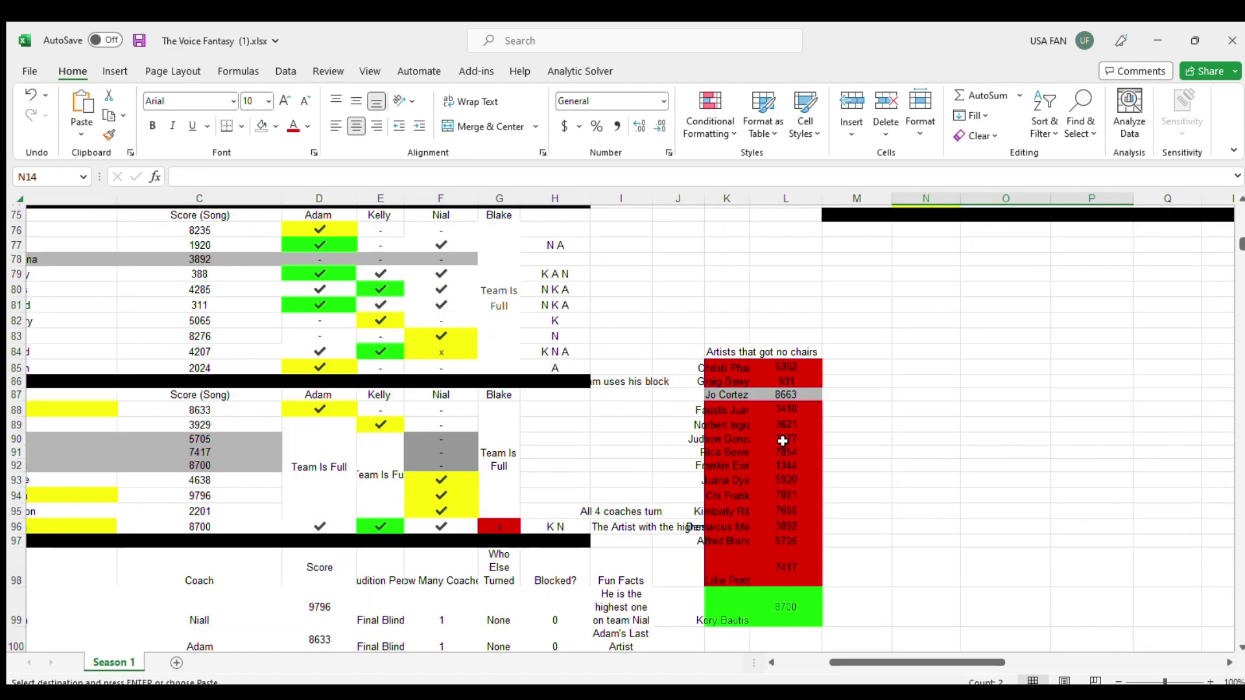
scroll(766, 463, "down", 20)
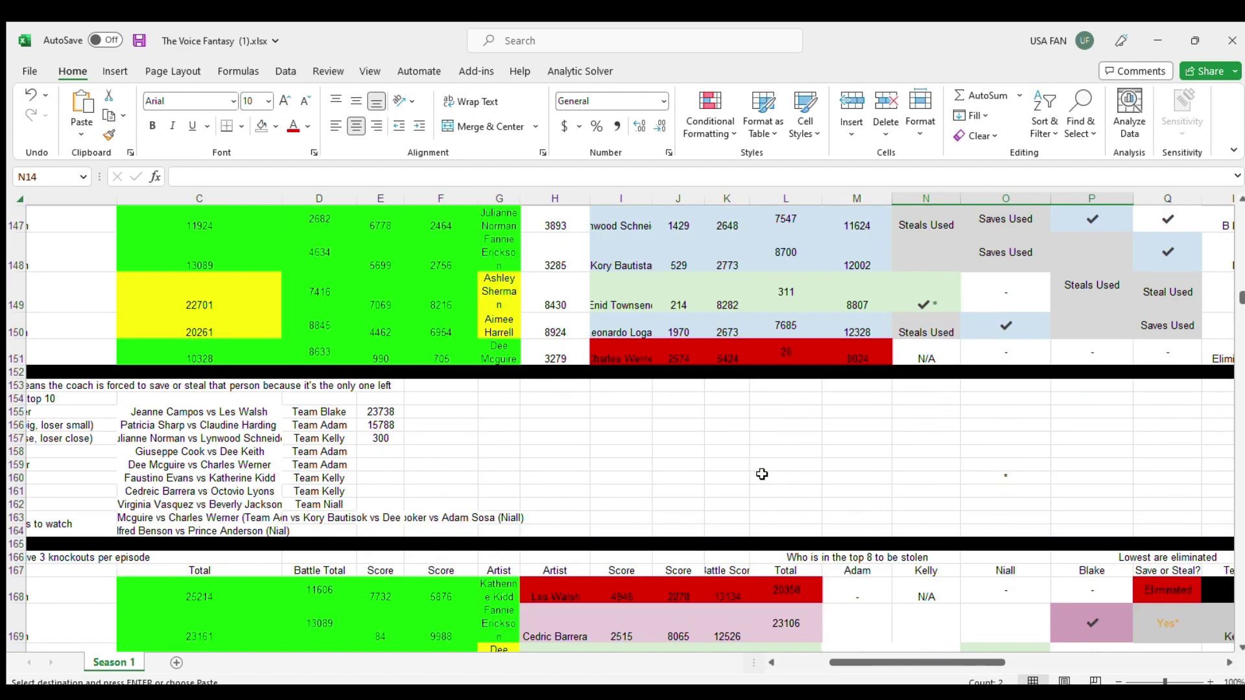
scroll(762, 474, "down", 8)
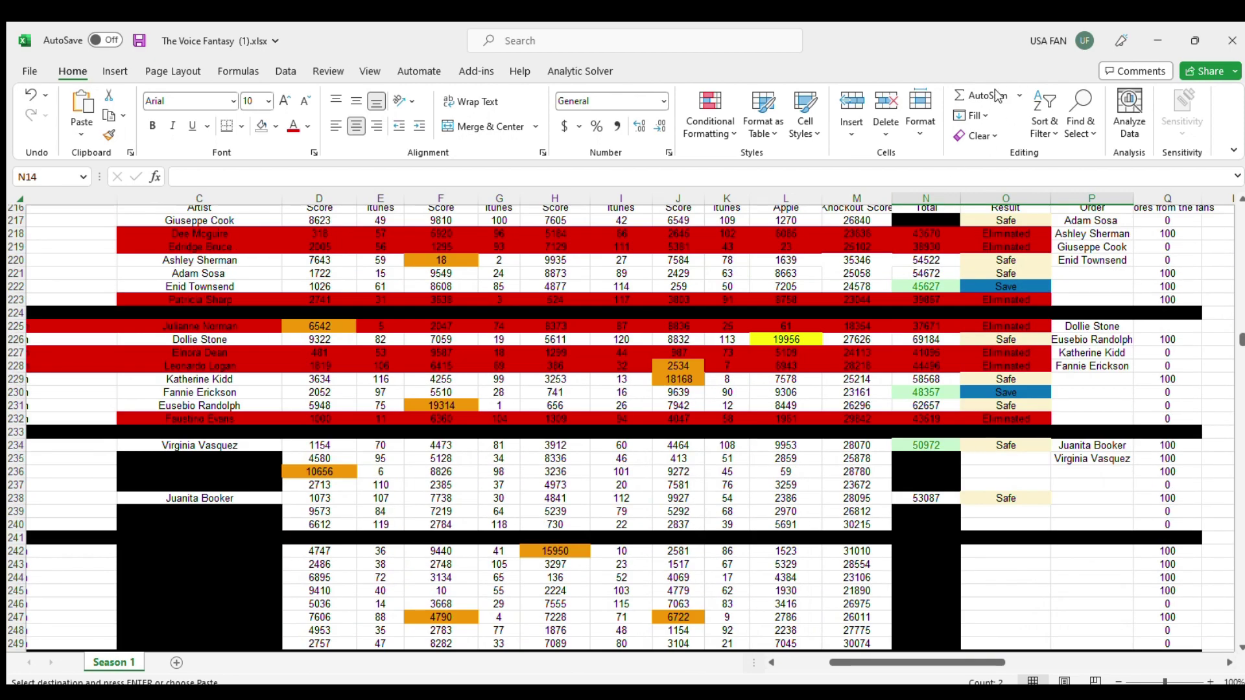
Step: In Team Niall's score table, reveal the total in N236 with the light green highlight and remove the fill from N234
scroll(403, 301, "down", 1)
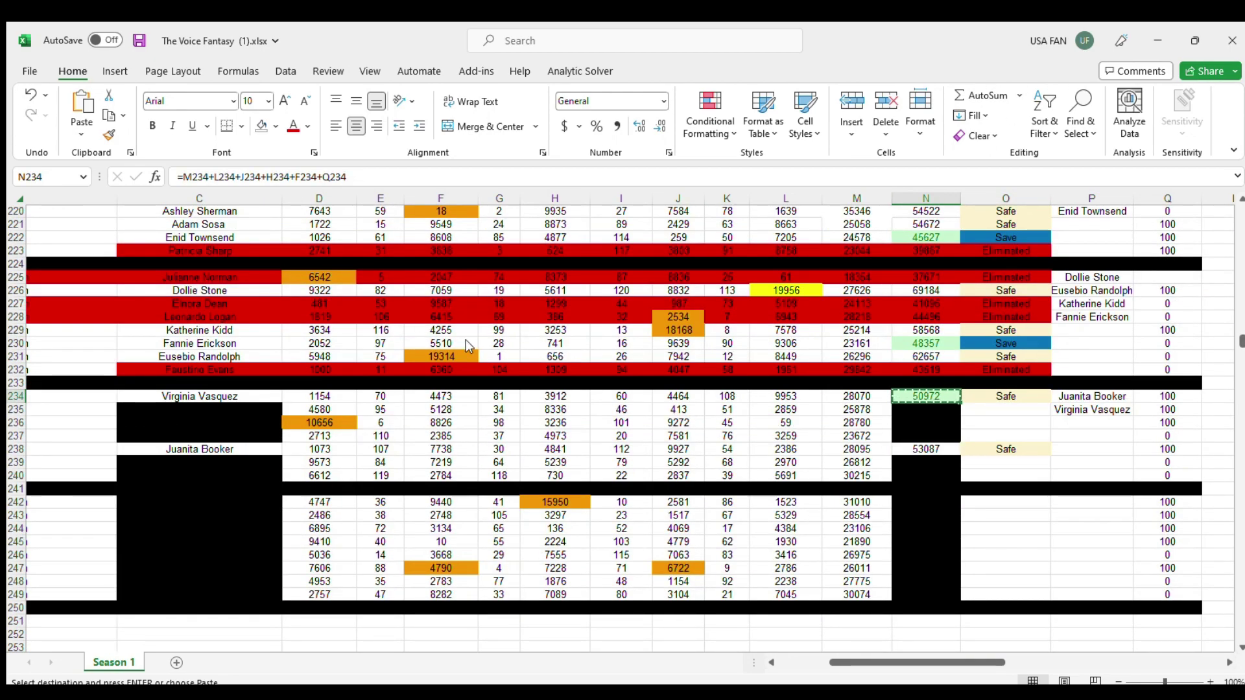
left_click(181, 344)
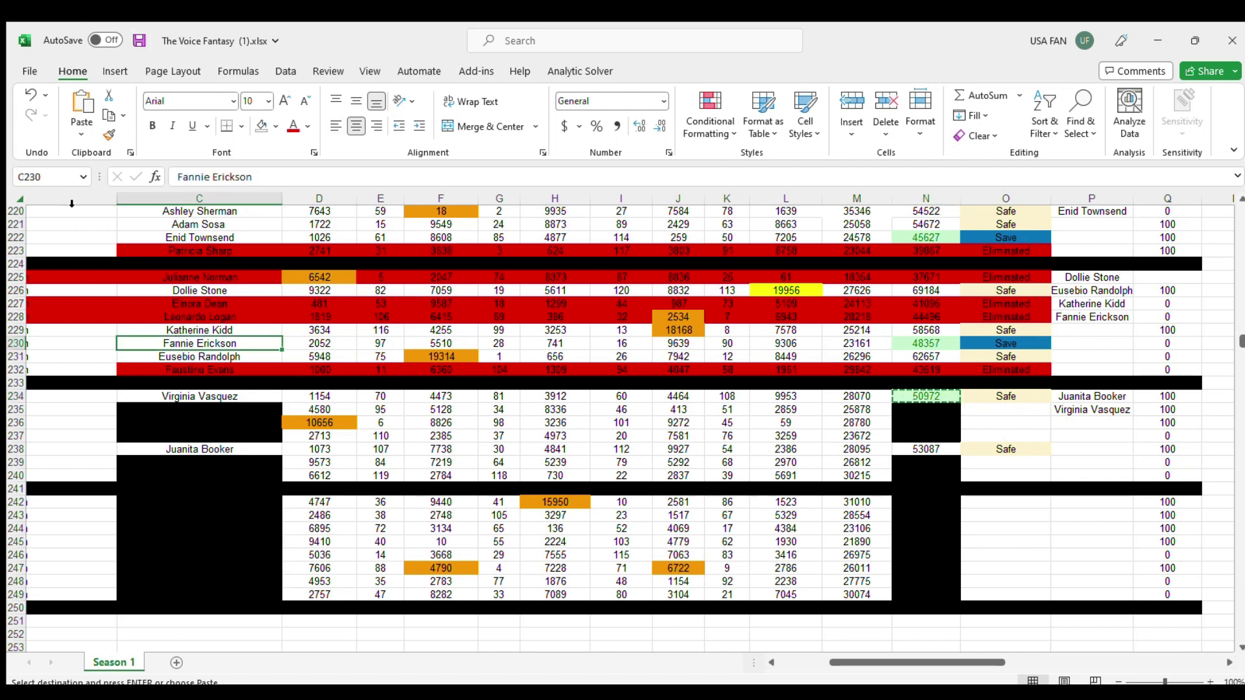
left_click(906, 396)
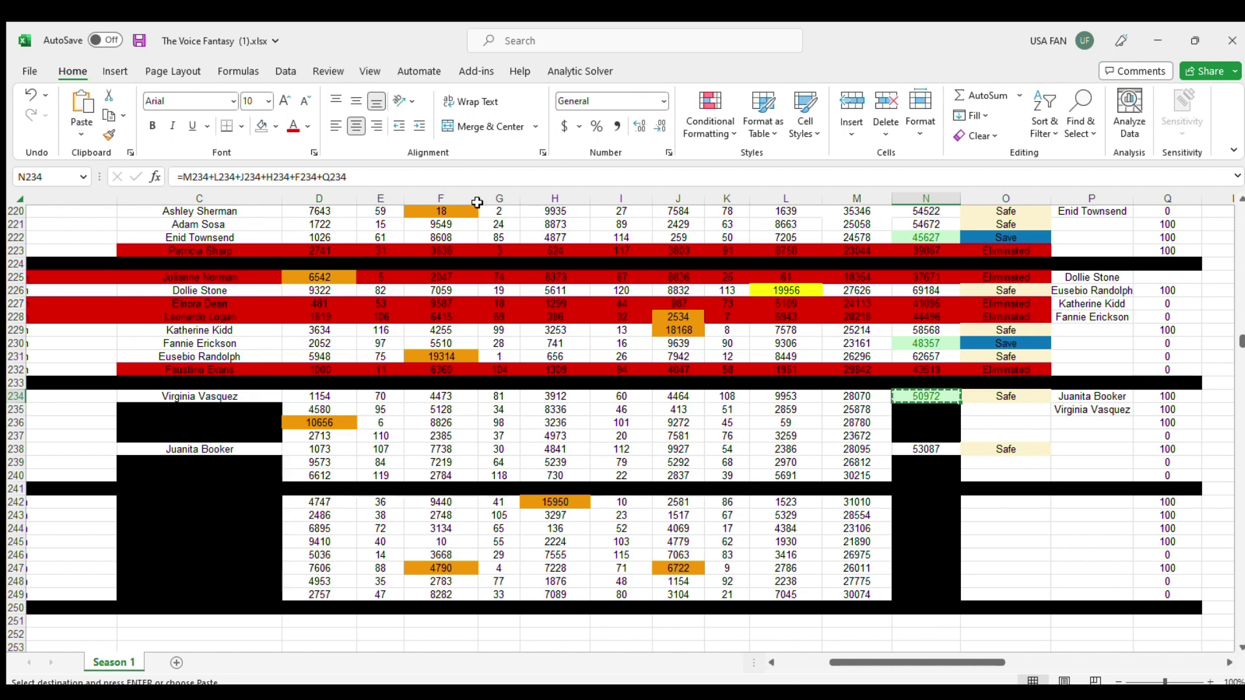
left_click(711, 130)
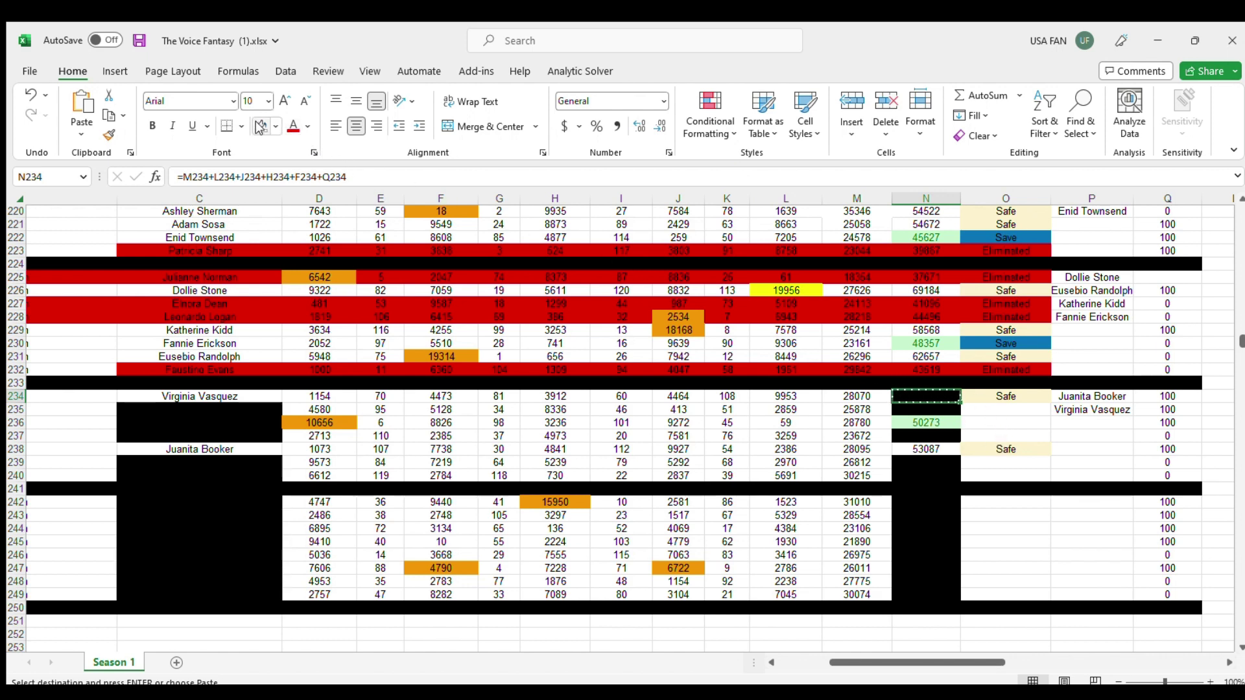
key("Escape")
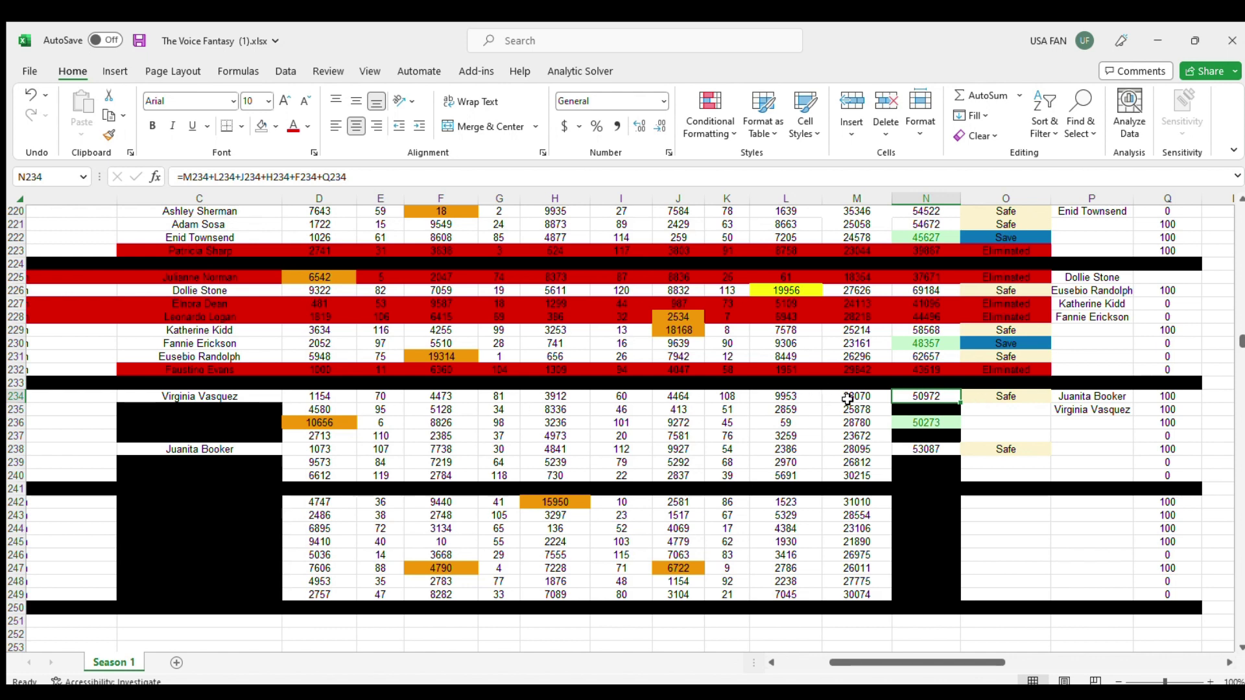
Step: Check the individual scores in row 236 and copy the Safe result from O234 to O236
left_click(830, 423)
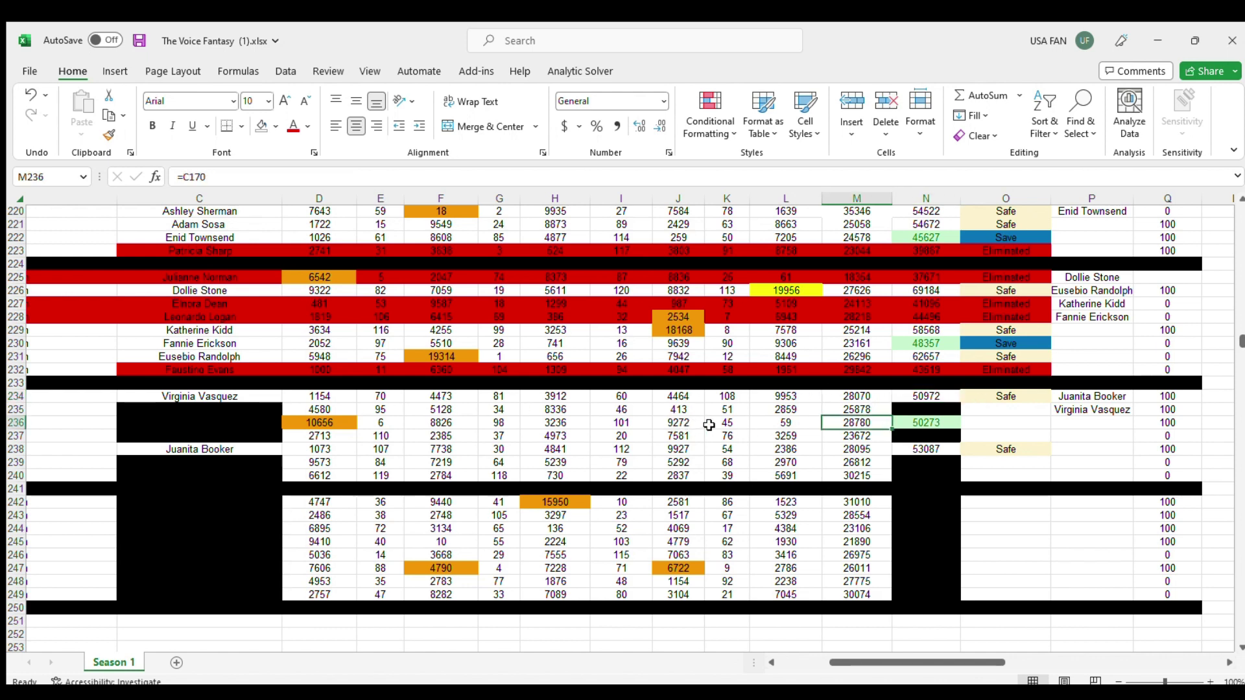
left_click(677, 423)
left_click(540, 423)
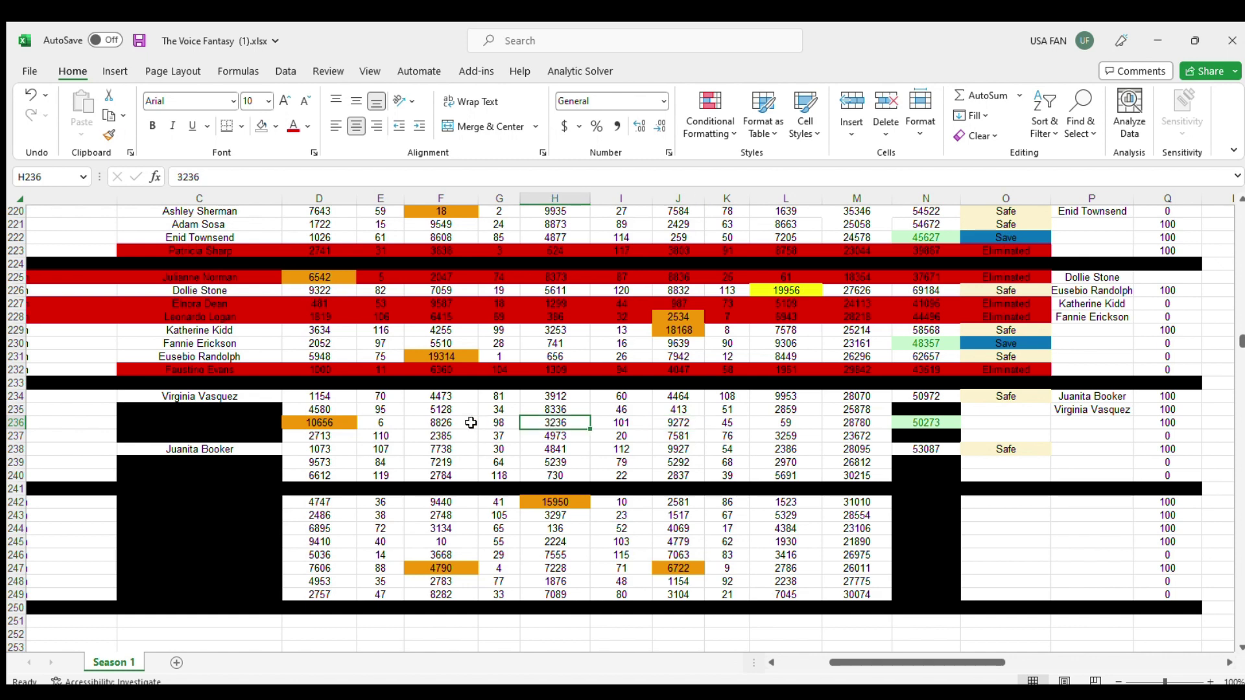
left_click(448, 422)
left_click(324, 423)
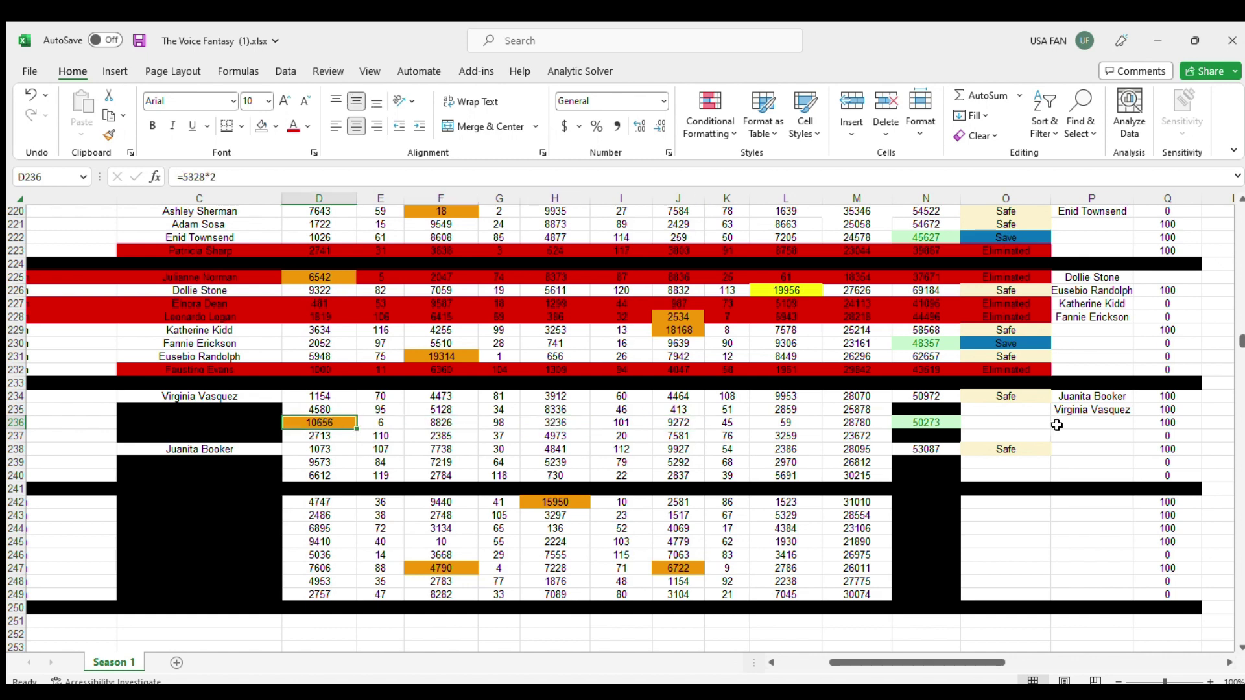
left_click(1006, 398)
key("ctrl+c")
left_click(992, 419)
key("ctrl+v")
Step: Remove the black fill from C236 to reveal the artist and copy the name into Team Niall's order at P236
left_click_drag(857, 423, 324, 422)
left_click(230, 425)
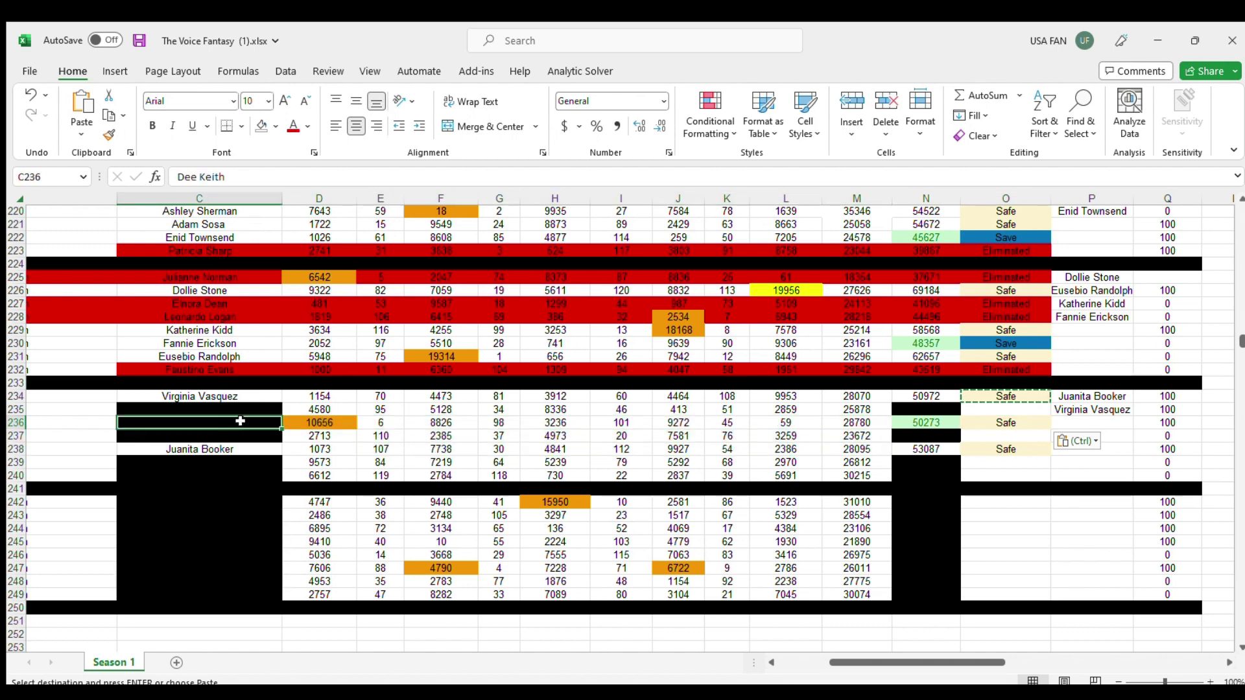
left_click(262, 126)
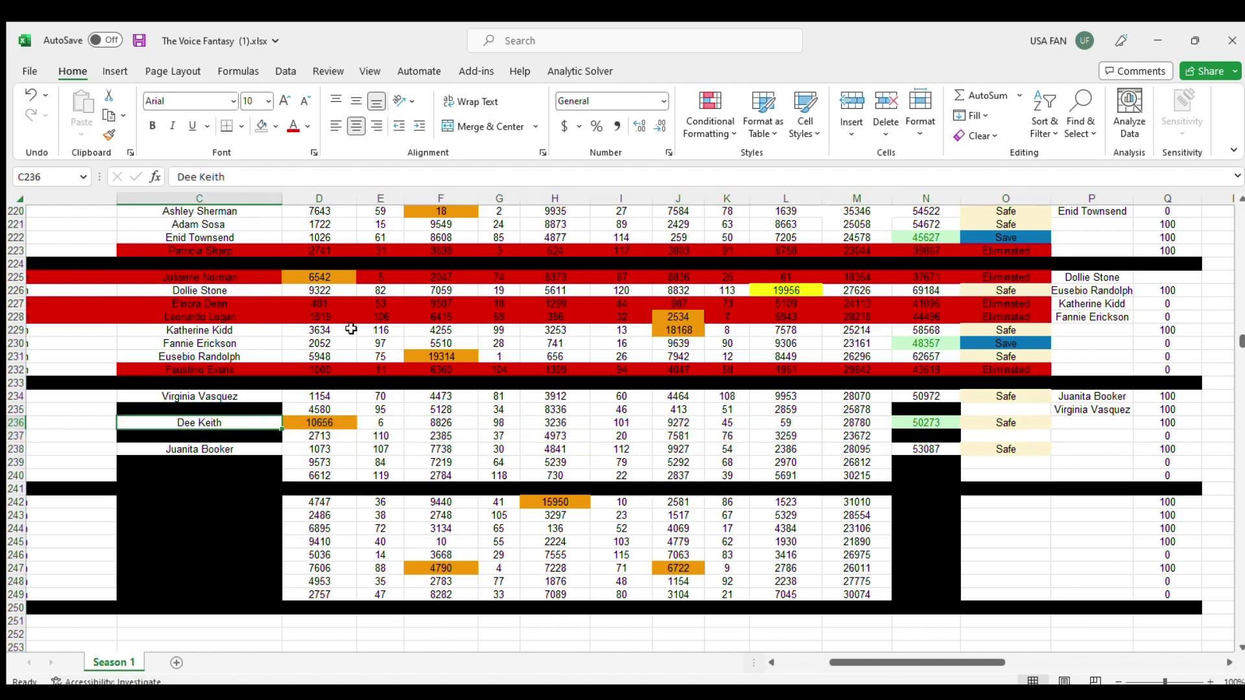
left_click(445, 432)
left_click(205, 422)
key("ctrl+c")
left_click(1102, 421)
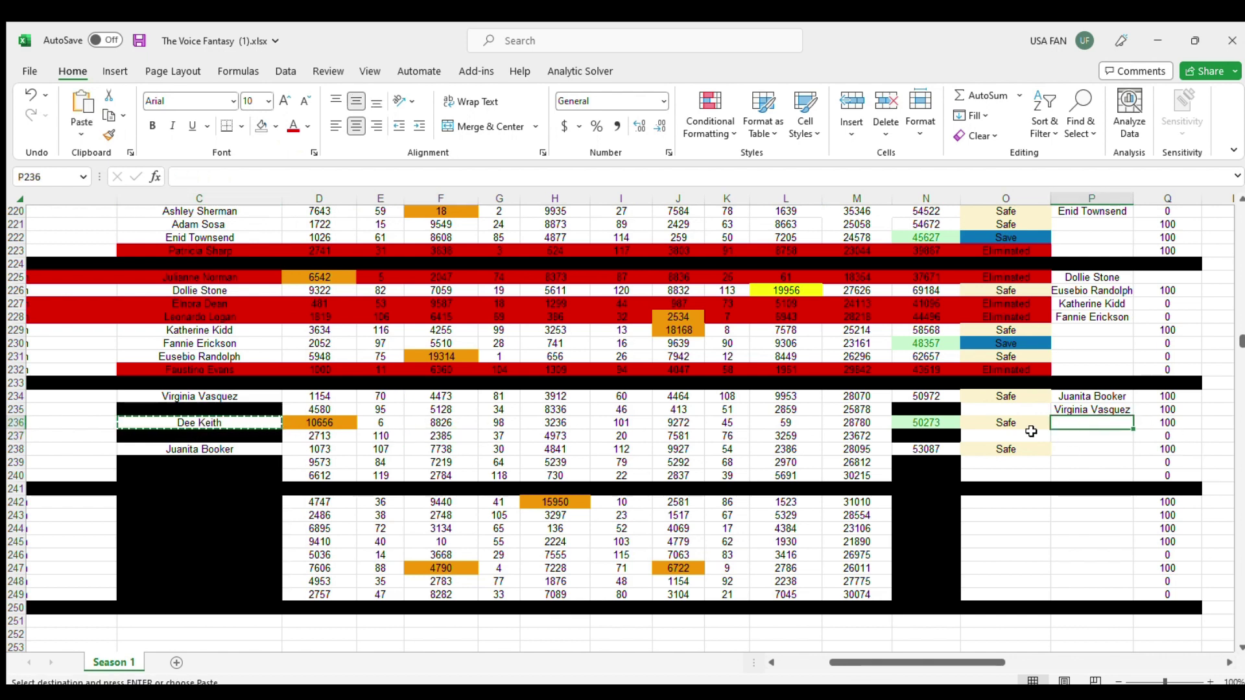
key("ctrl+v")
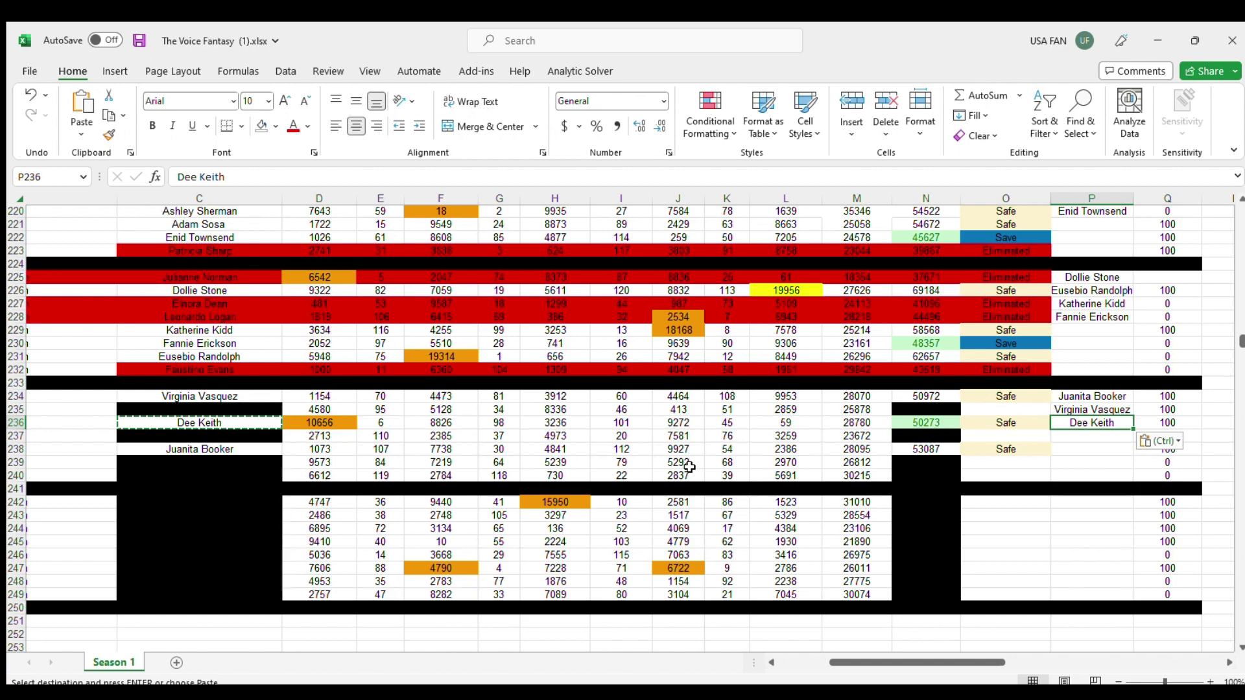
Step: In the team roster, copy the orange Advanced check-mark status from P52 to P60 for Team Niall's second artist
scroll(689, 467, "up", 1)
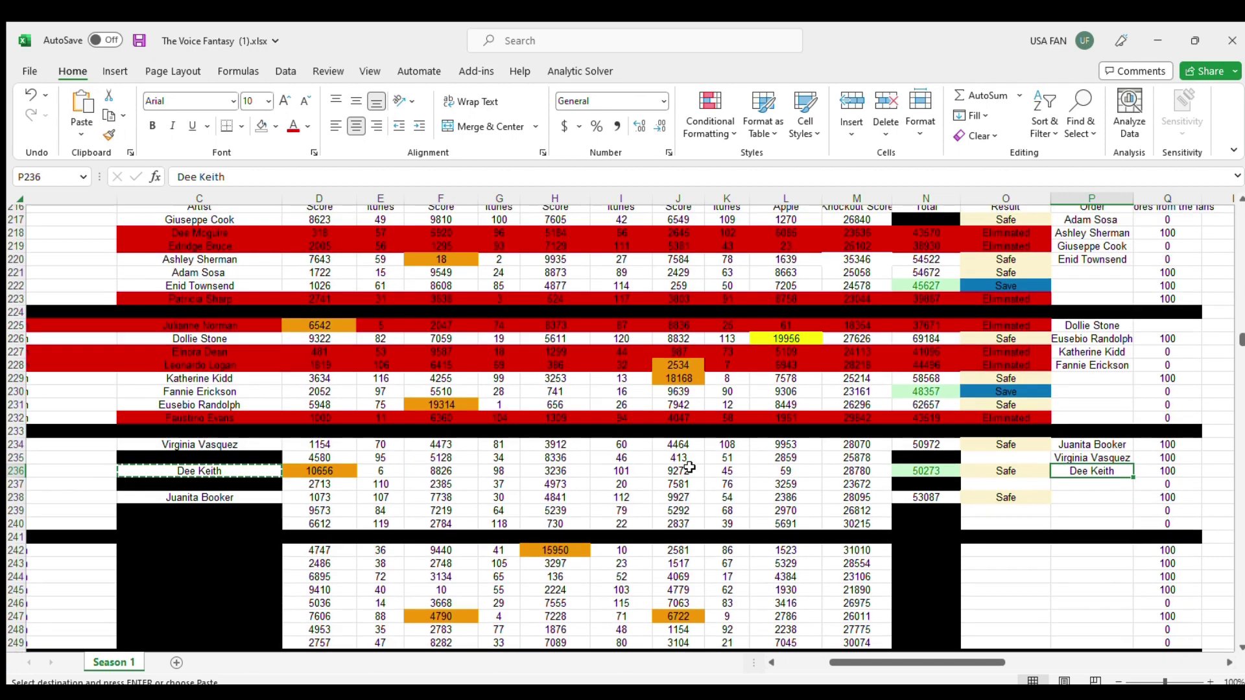
scroll(739, 503, "up", 2)
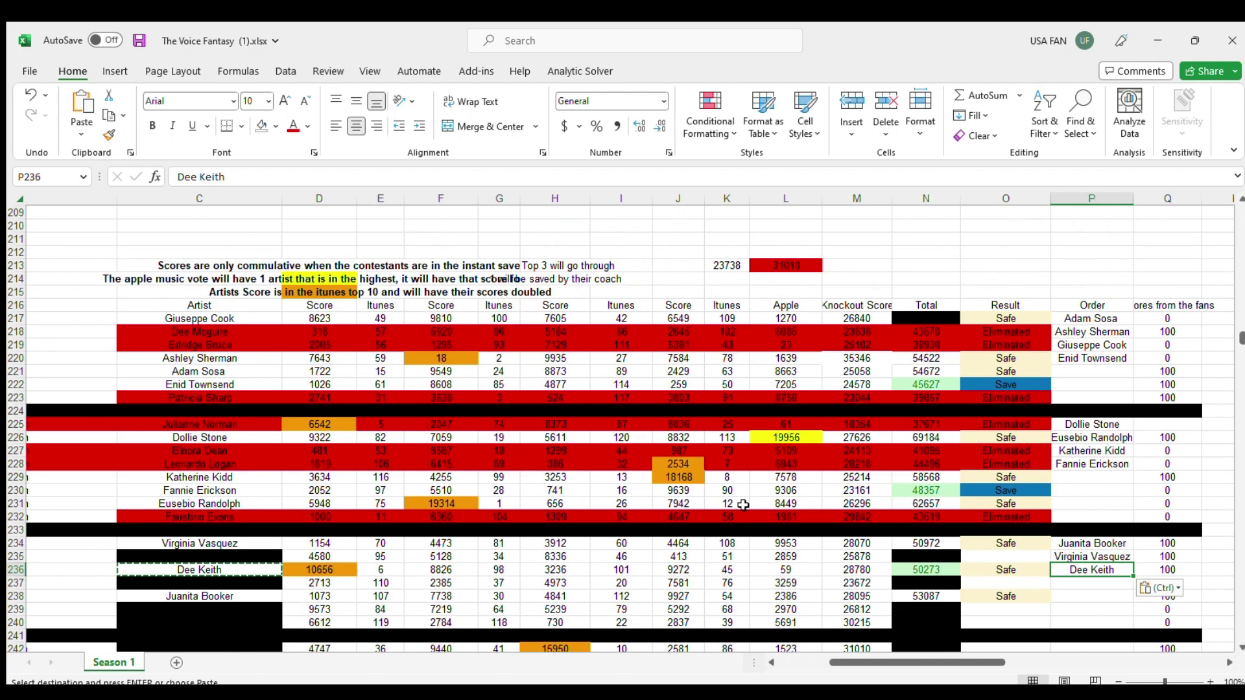
scroll(742, 505, "up", 15)
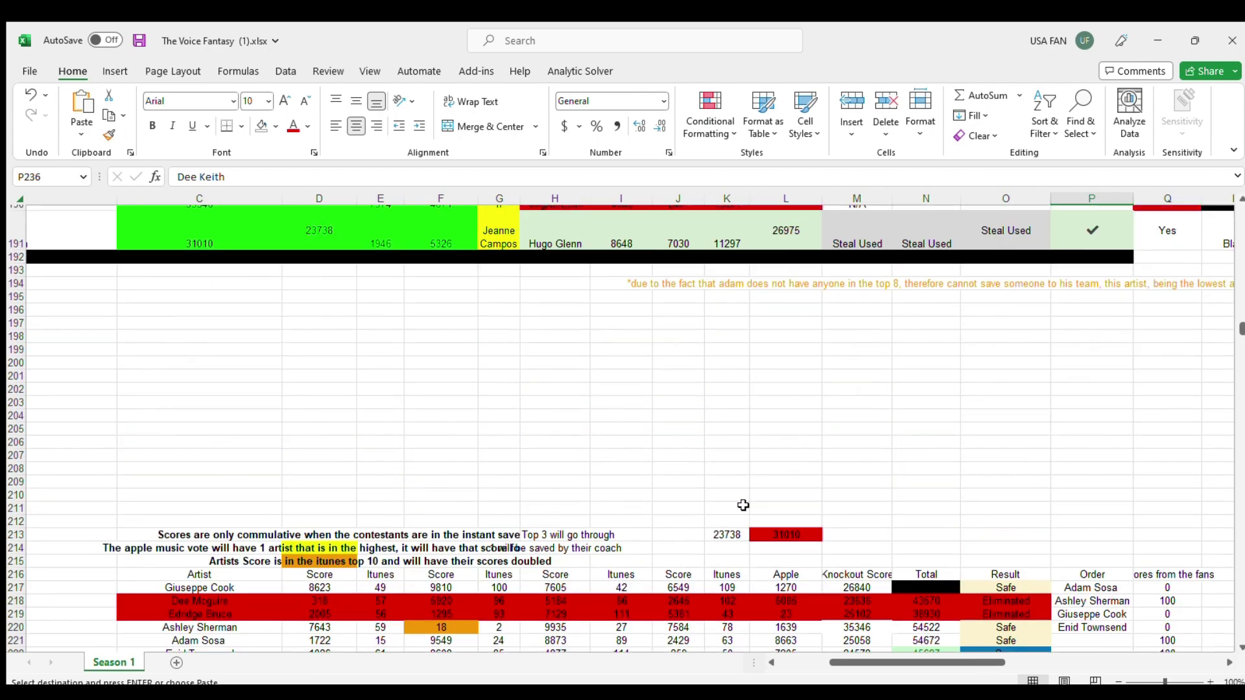
scroll(743, 505, "up", 15)
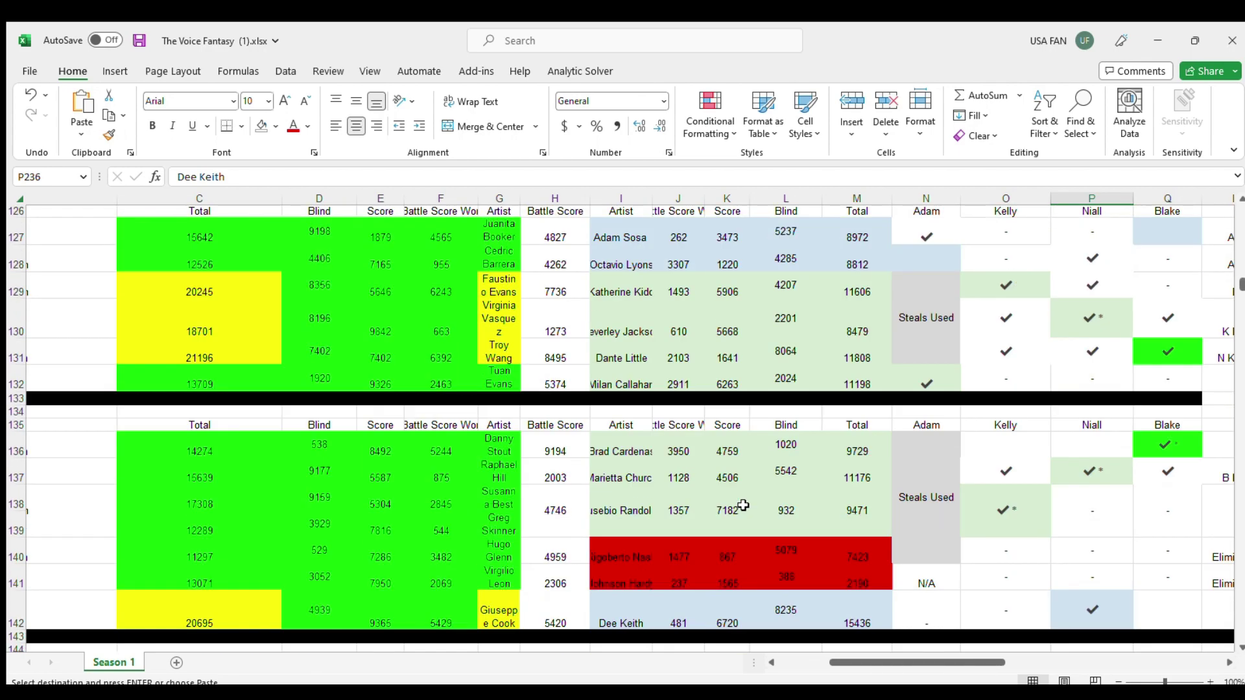
scroll(743, 505, "up", 15)
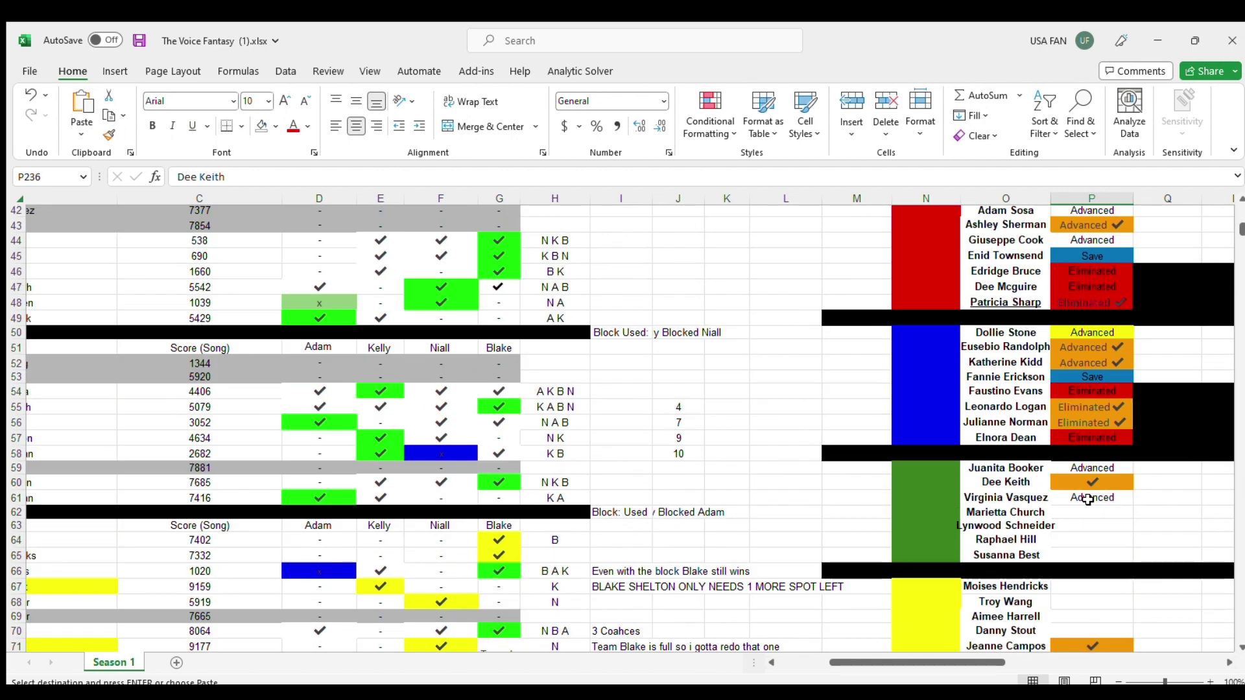
left_click(1101, 419)
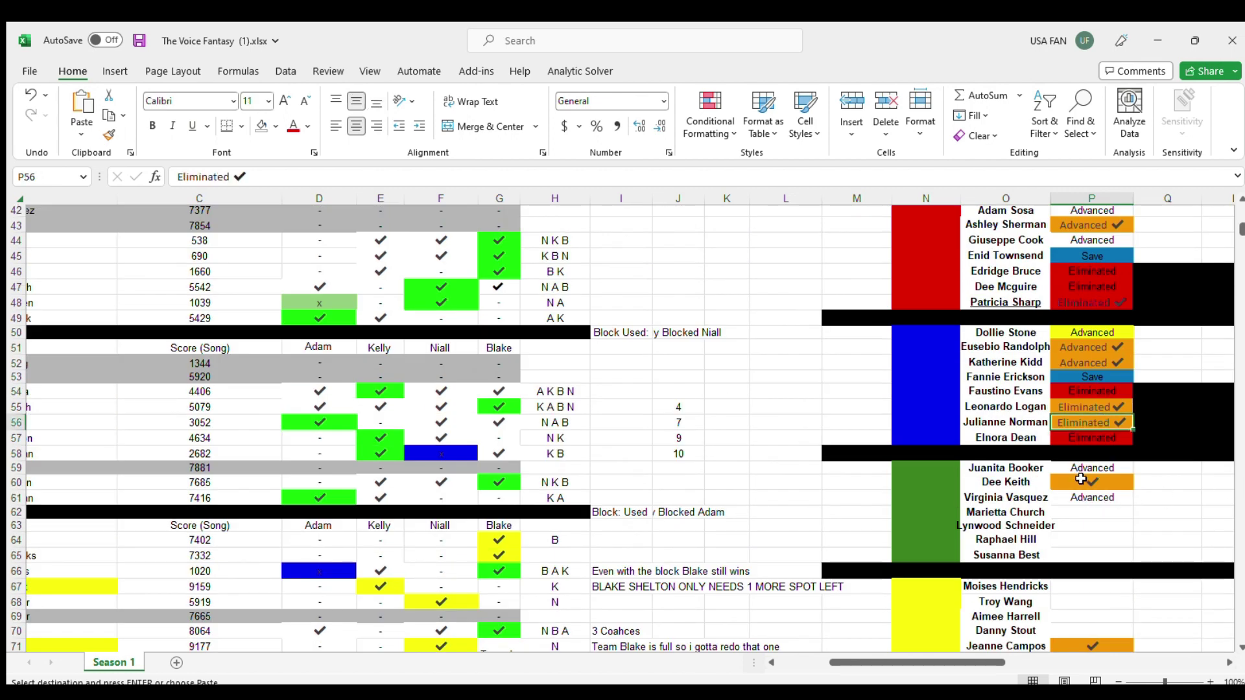
left_click(1082, 369)
key("ctrl+c")
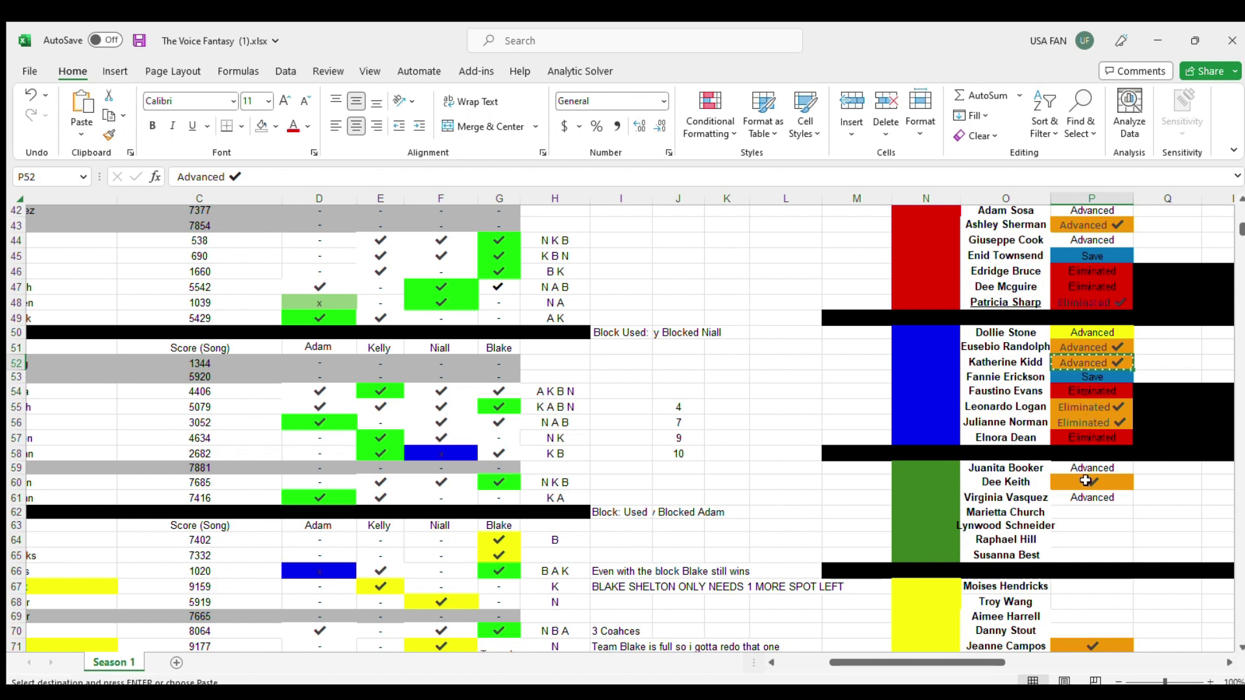
left_click(1088, 480)
key("ctrl+v")
Step: Fill Team Kelly's two orange Eliminated check-mark cells P55:P56 with red
left_click_drag(1095, 422, 1096, 407)
left_click(262, 126)
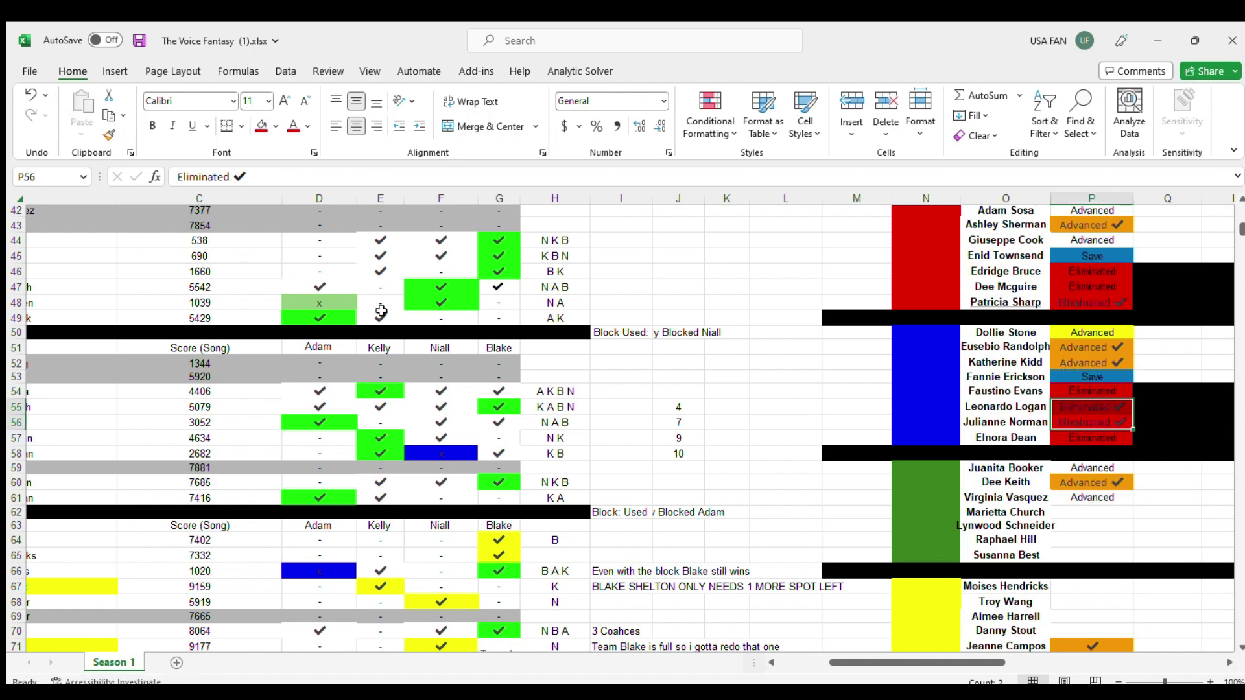
left_click(1182, 541)
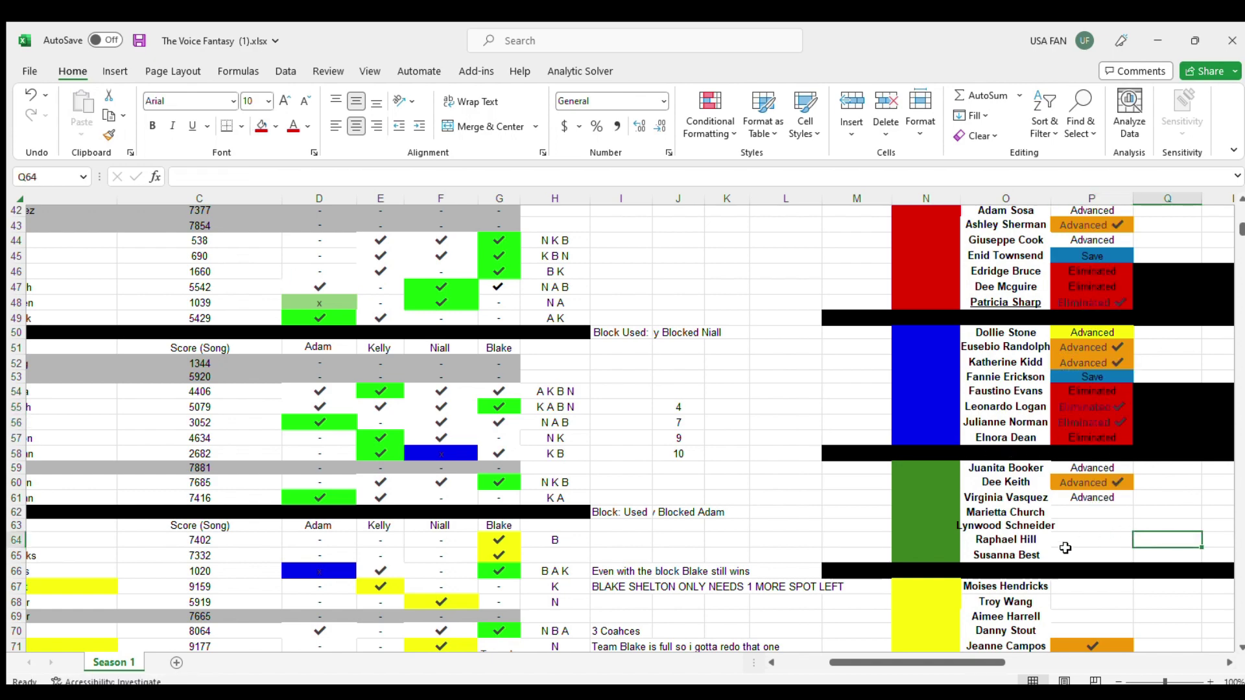
Step: In the live show chart, extend the Safe result from P10 down to P11
scroll(1064, 550, "up", 14)
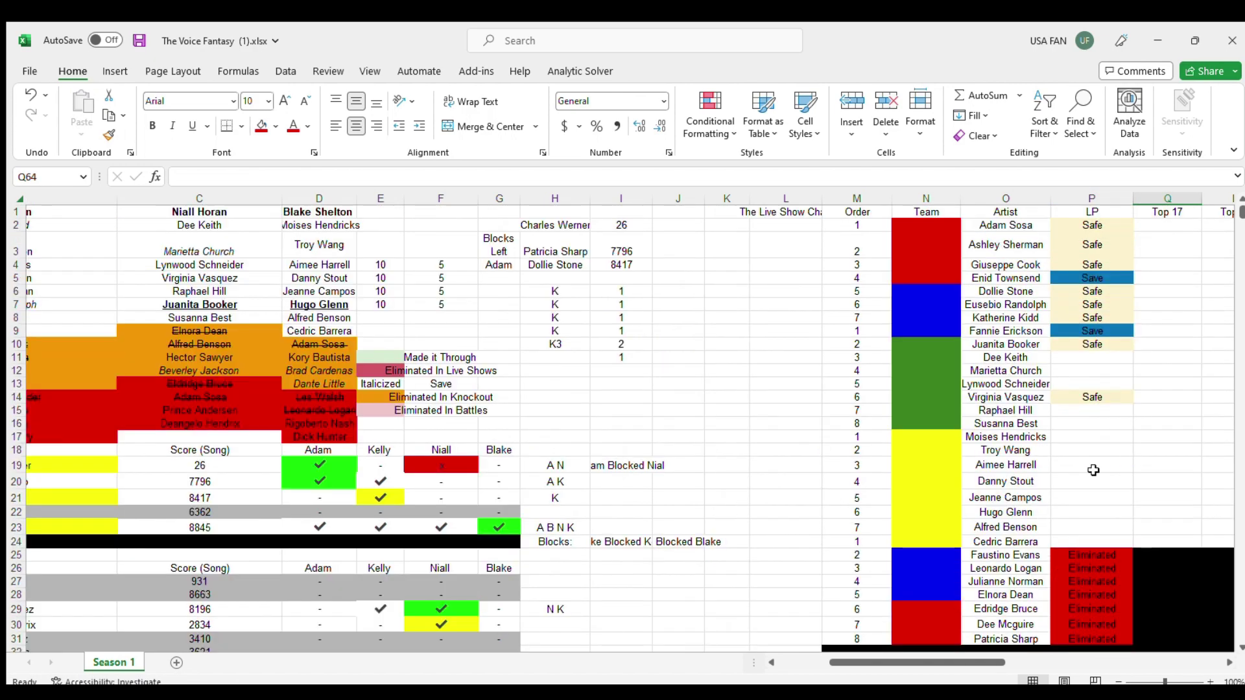
left_click_drag(912, 398, 1096, 397)
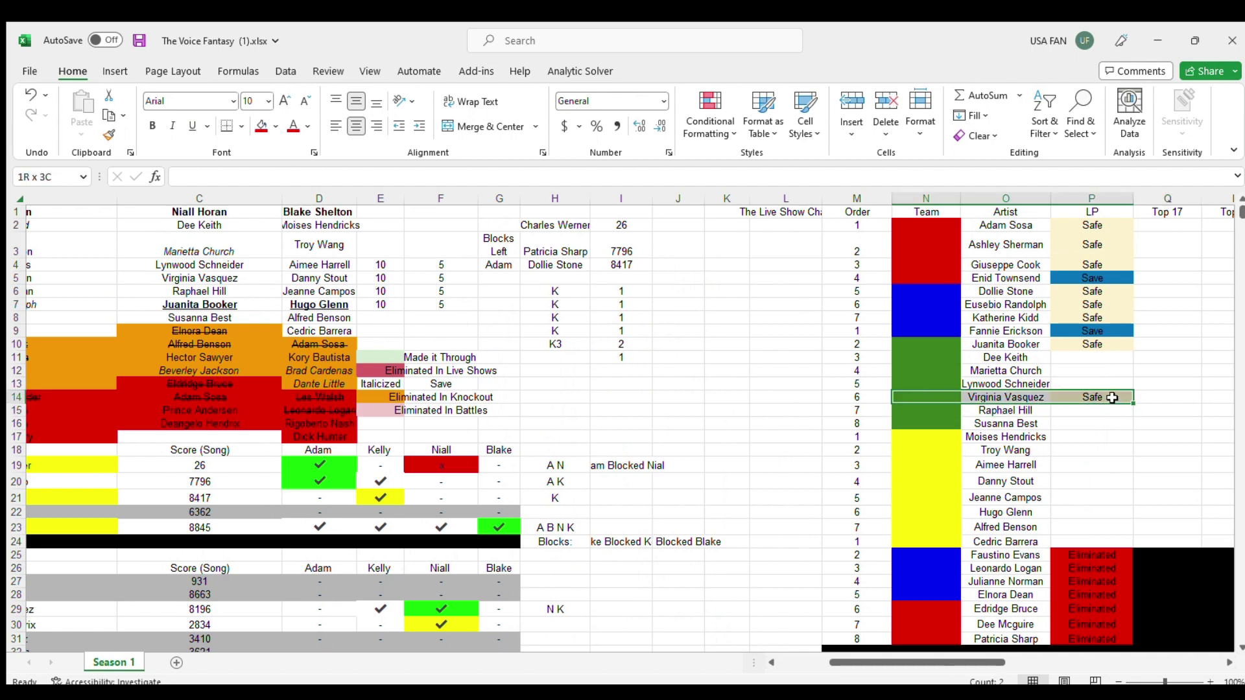
left_click(1082, 341)
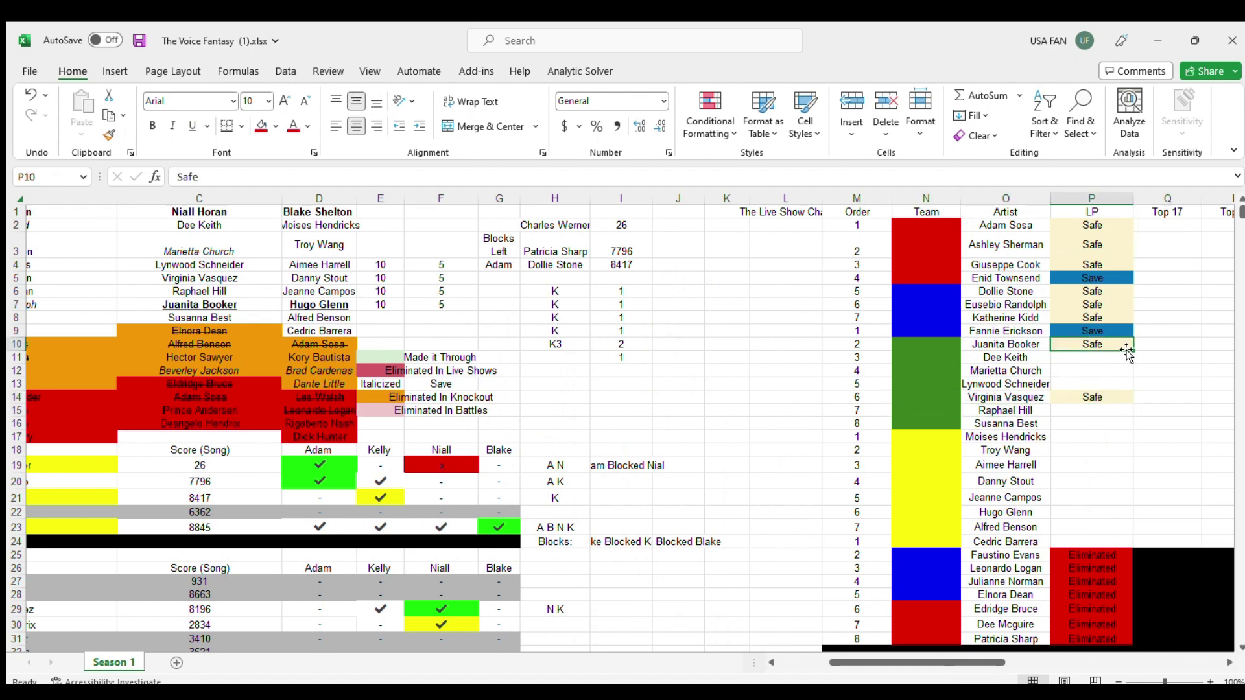
left_click_drag(1131, 349, 1132, 362)
Step: In the live show chart, move the safe artist's entry N14:P14 up to N12:P12, shifting the two artists above it down
left_click_drag(943, 397, 872, 434)
left_click_drag(684, 374, 596, 407)
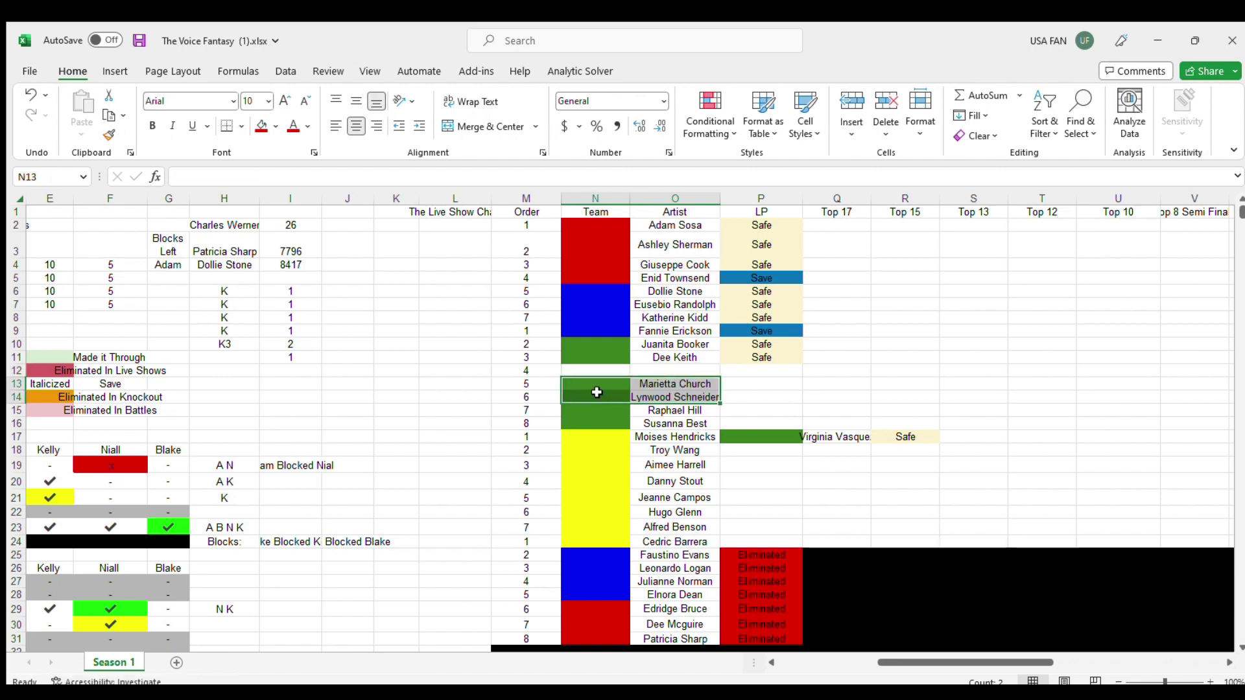
left_click_drag(747, 431, 752, 368)
left_click(906, 371)
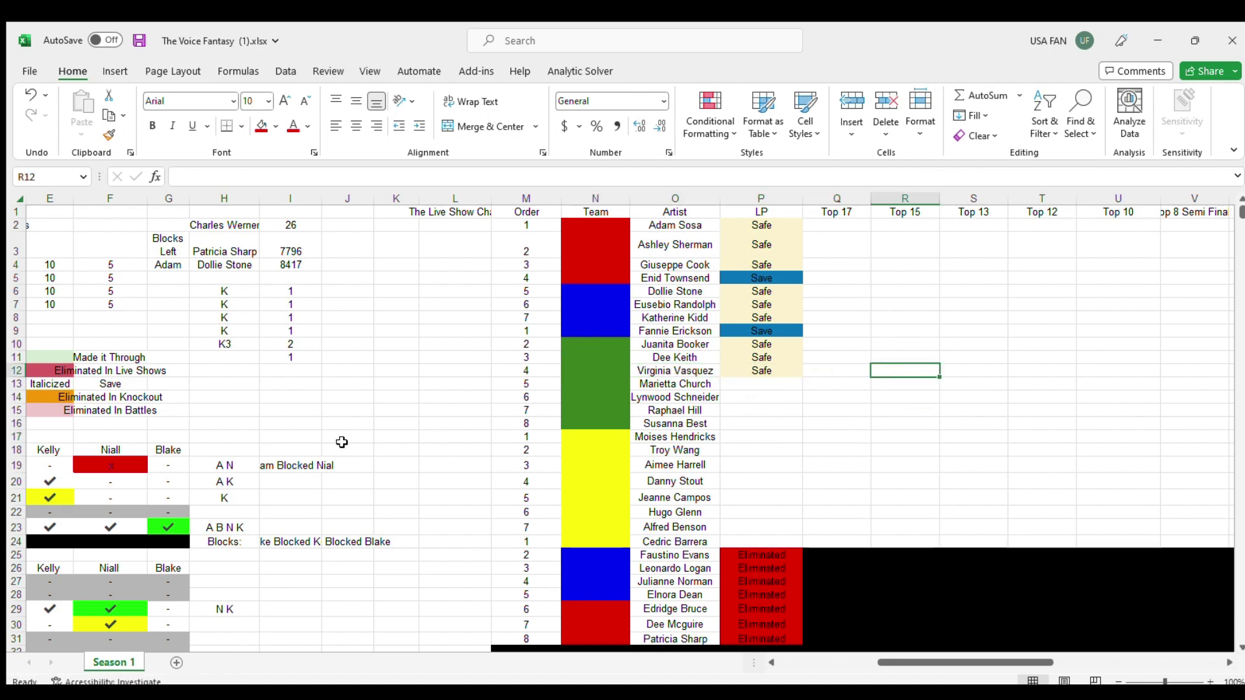
Step: Review Team Niall's section of the live show score table, examining the scores in row 236 and the artist in C234
scroll(409, 418, "down", 1)
scroll(409, 419, "up", 1)
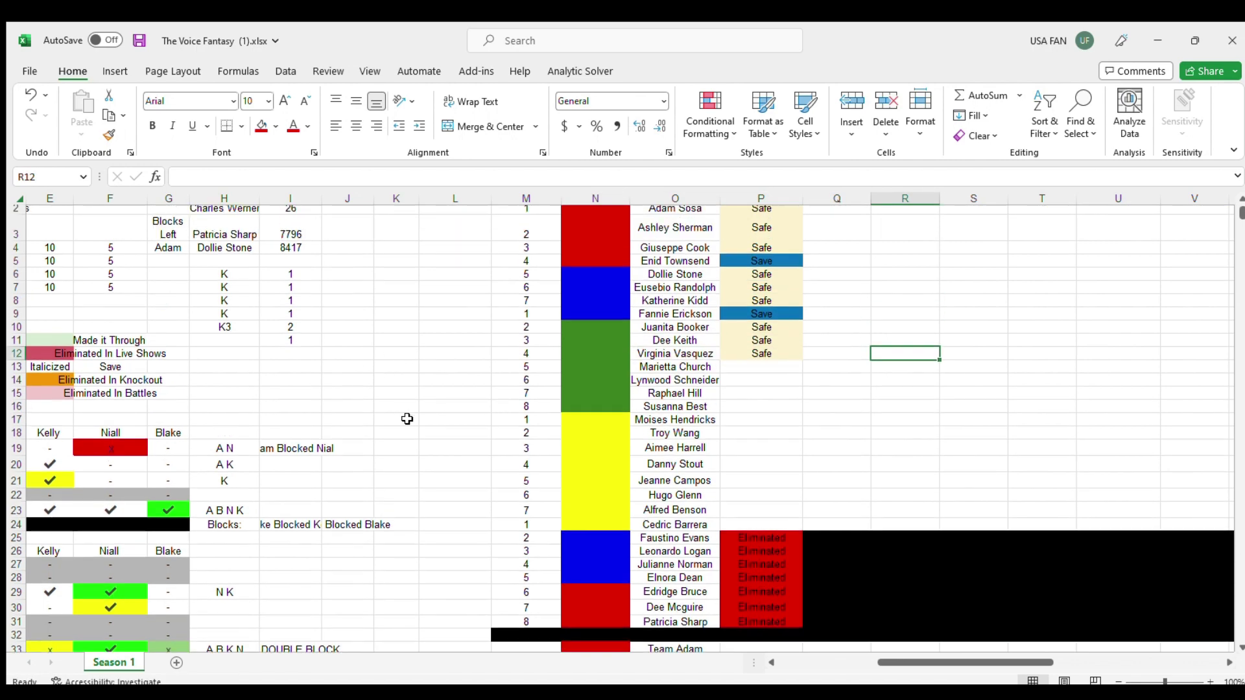
scroll(408, 419, "down", 8)
scroll(407, 419, "down", 20)
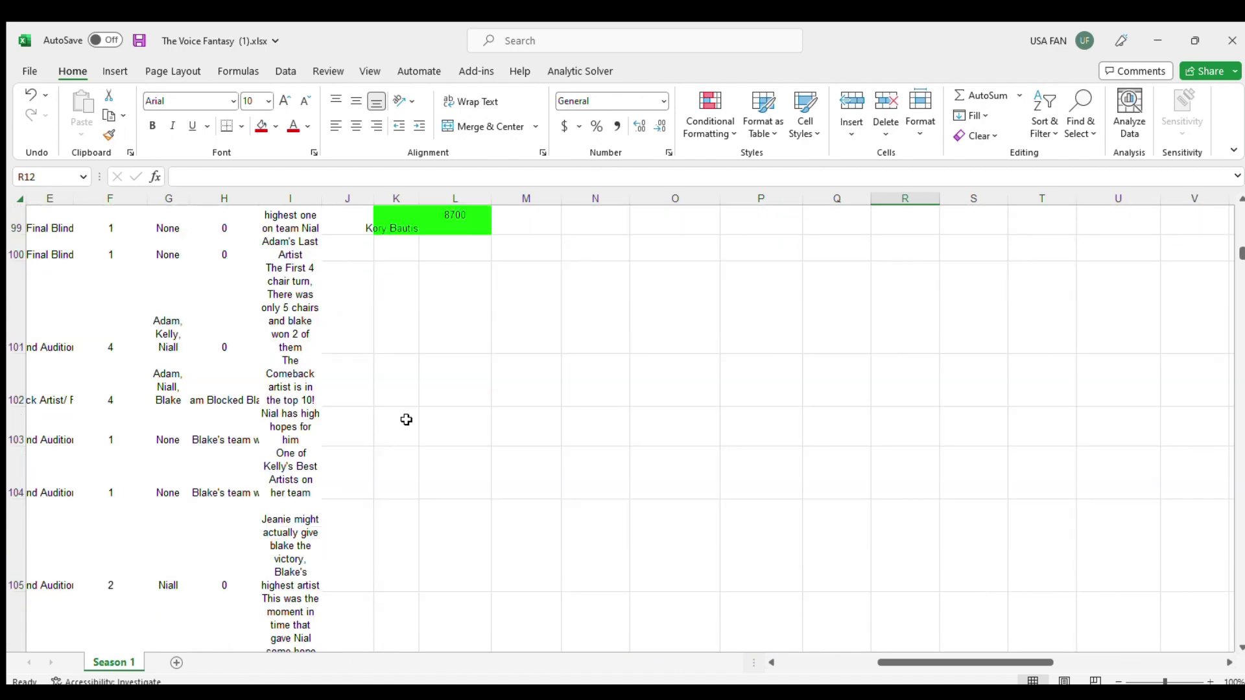
scroll(406, 420, "down", 20)
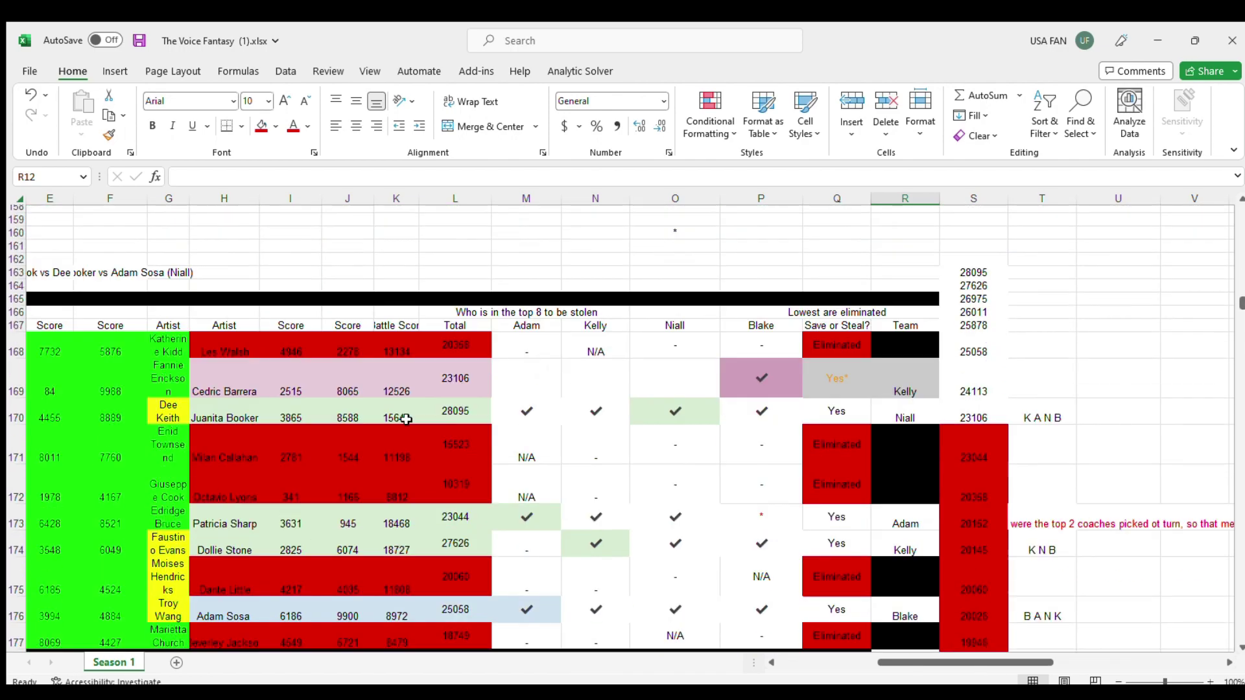
scroll(406, 419, "down", 19)
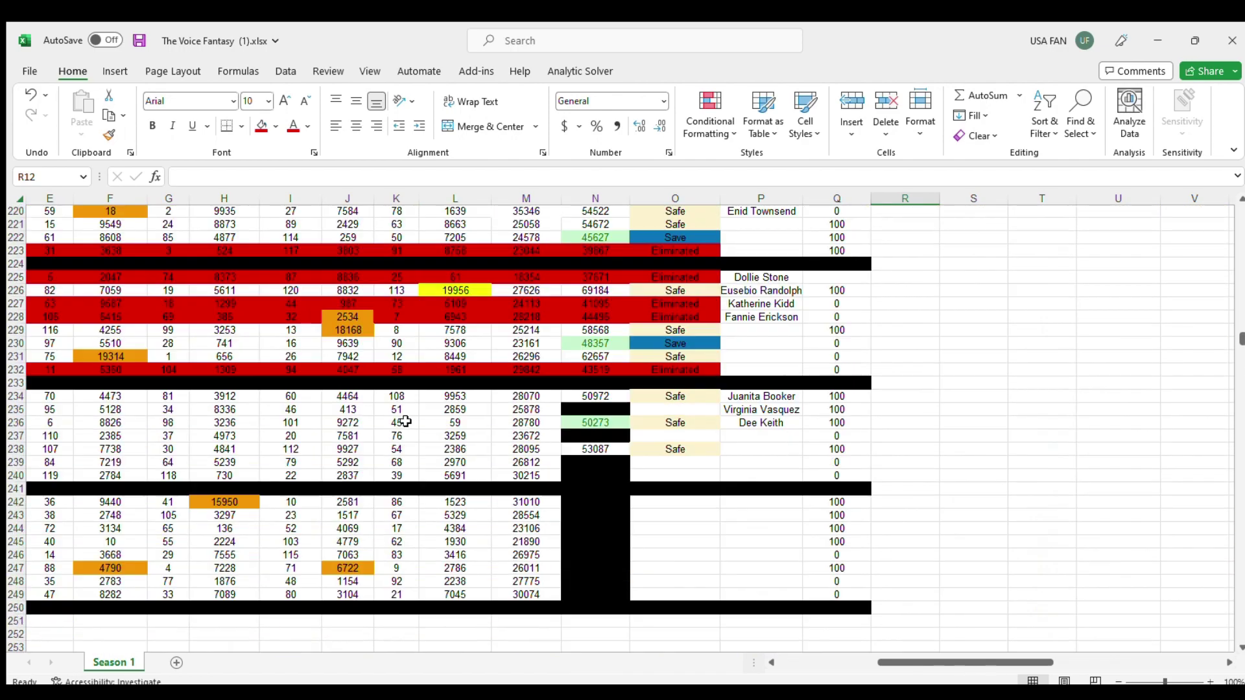
scroll(405, 422, "up", 7)
left_click_drag(600, 419, 540, 418)
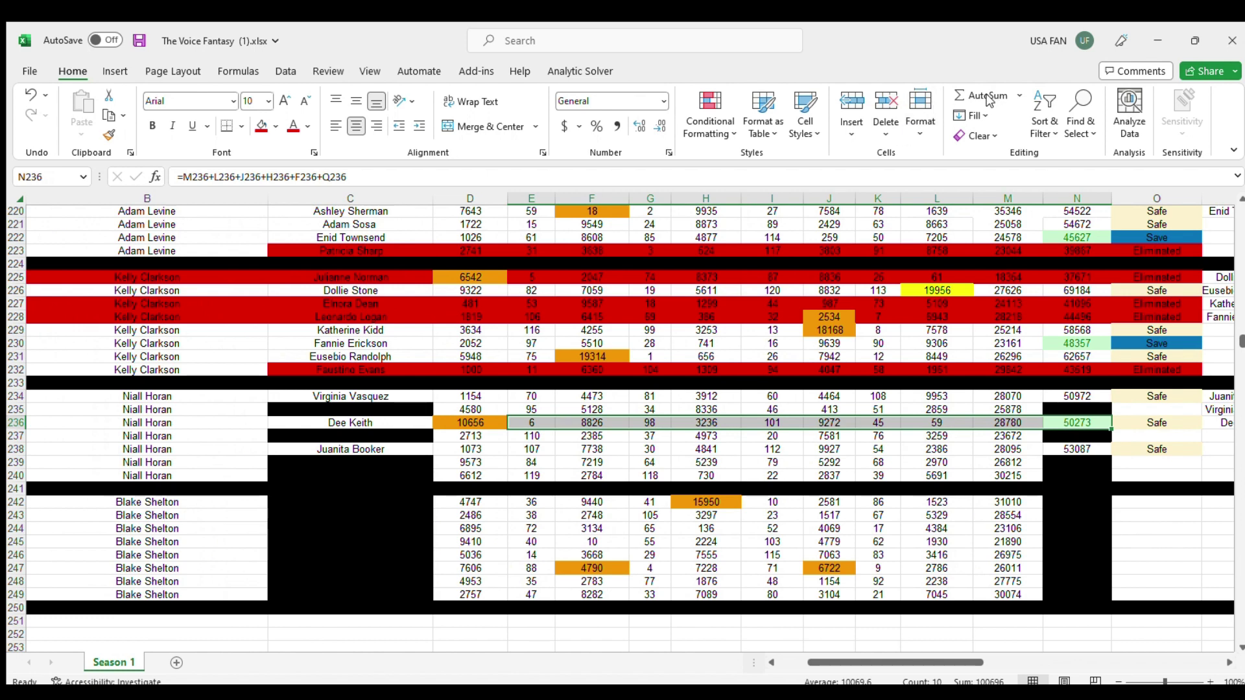
left_click(350, 396)
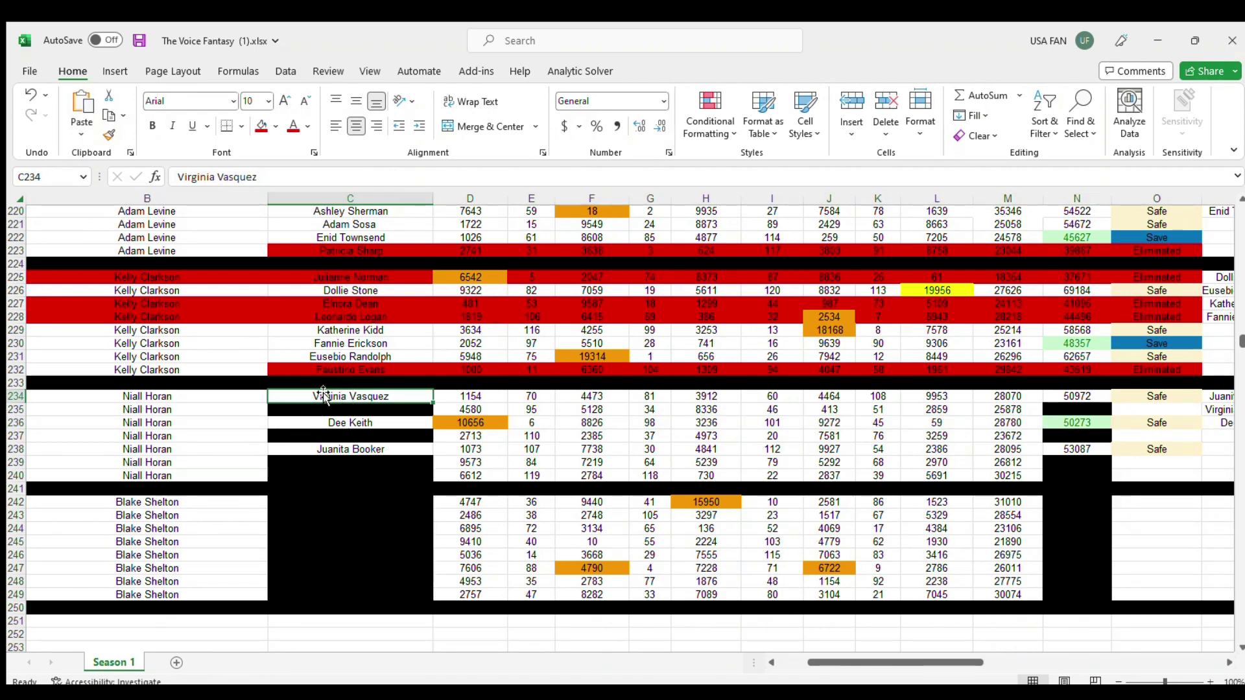
left_click(260, 396)
left_click(313, 395)
scroll(313, 396, "up", 11)
scroll(313, 395, "down", 7)
scroll(313, 396, "down", 3)
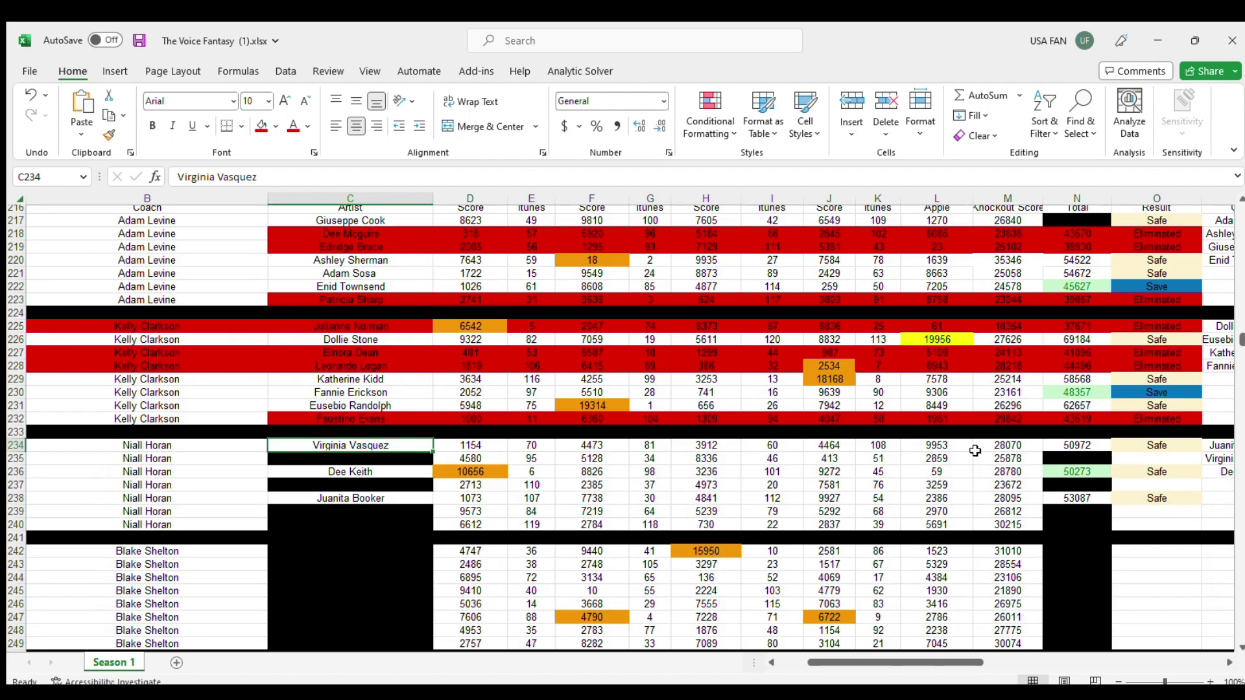
Step: Remove the black fill from C234:C240 to reveal all of Team Niall's artist names
left_click(1063, 472)
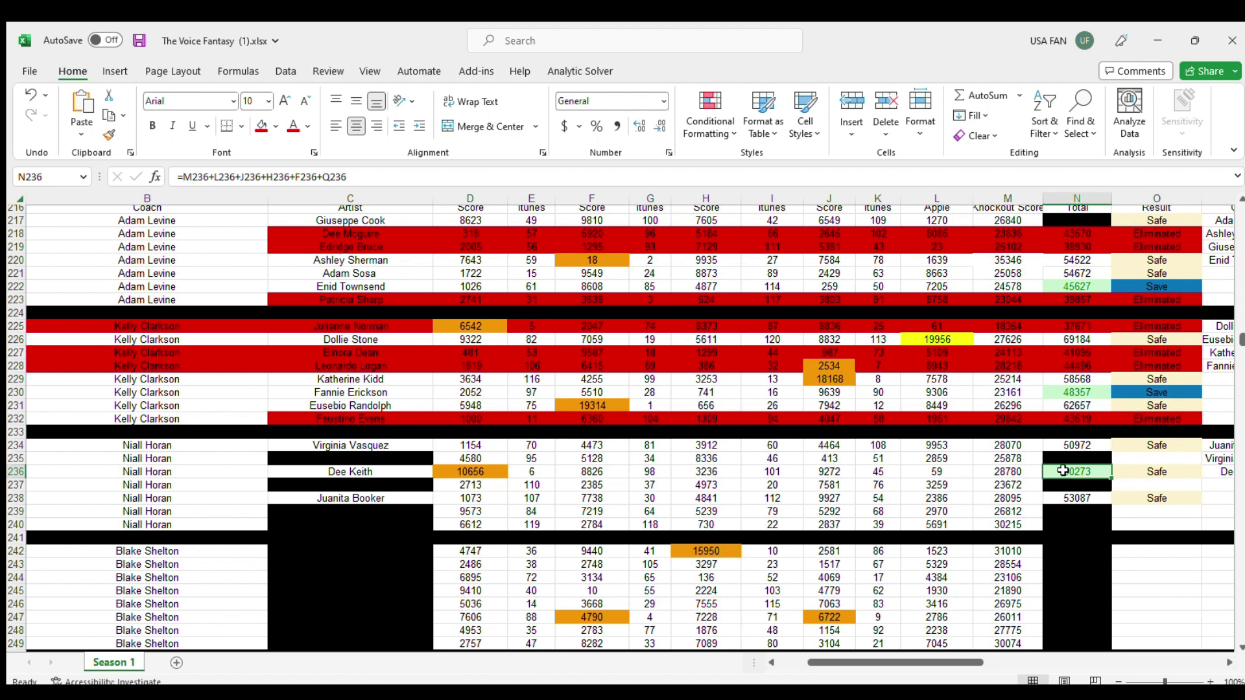
left_click_drag(332, 442, 327, 525)
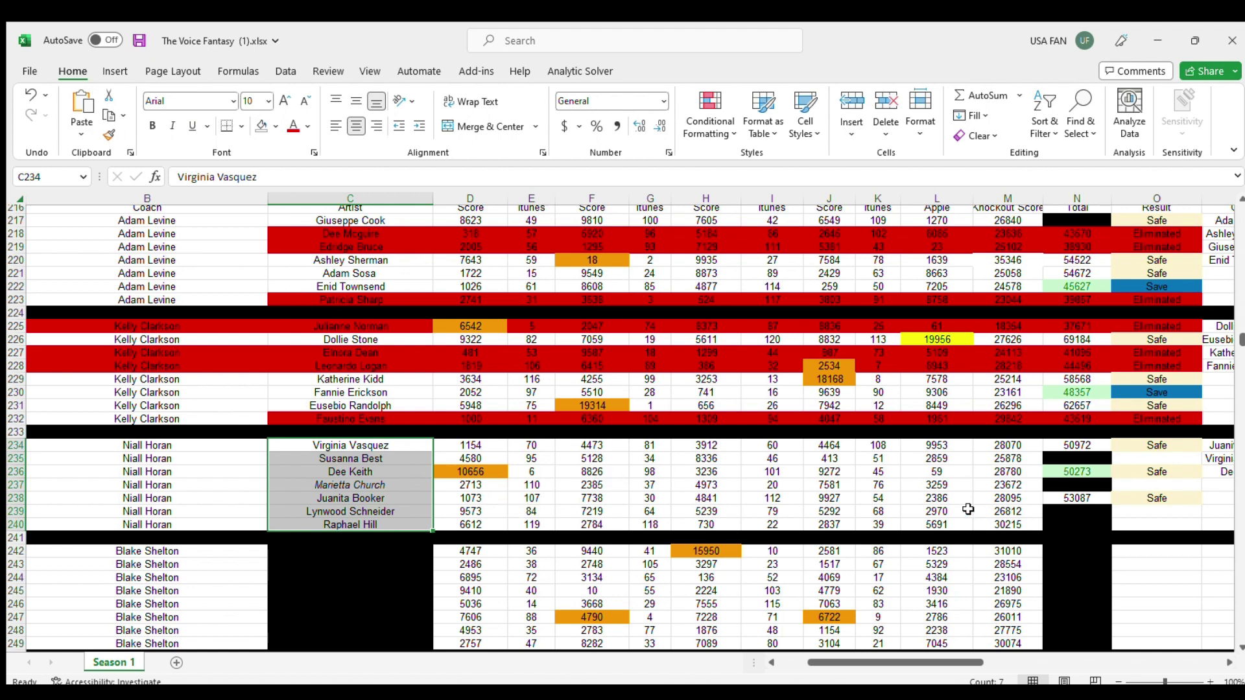
Step: Reveal the hidden total in N239 and mark that artist's result in O239 as Save, copied from O230
left_click(996, 494)
left_click(1081, 472)
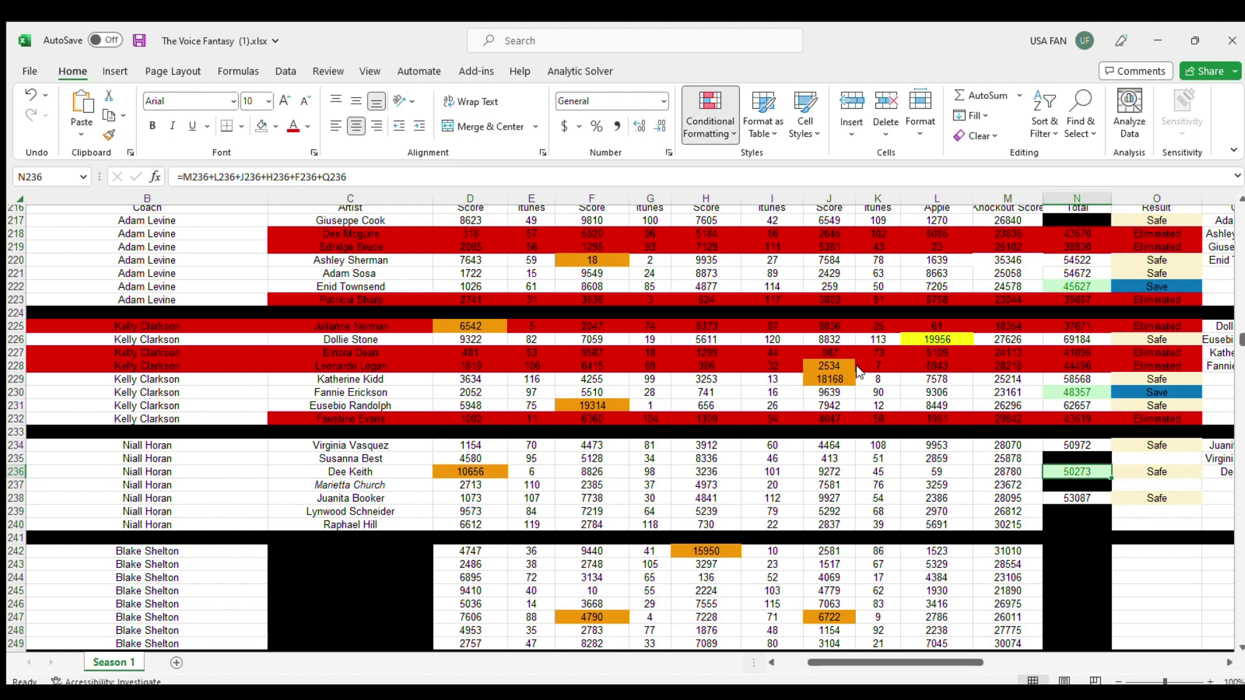
left_click(1151, 499)
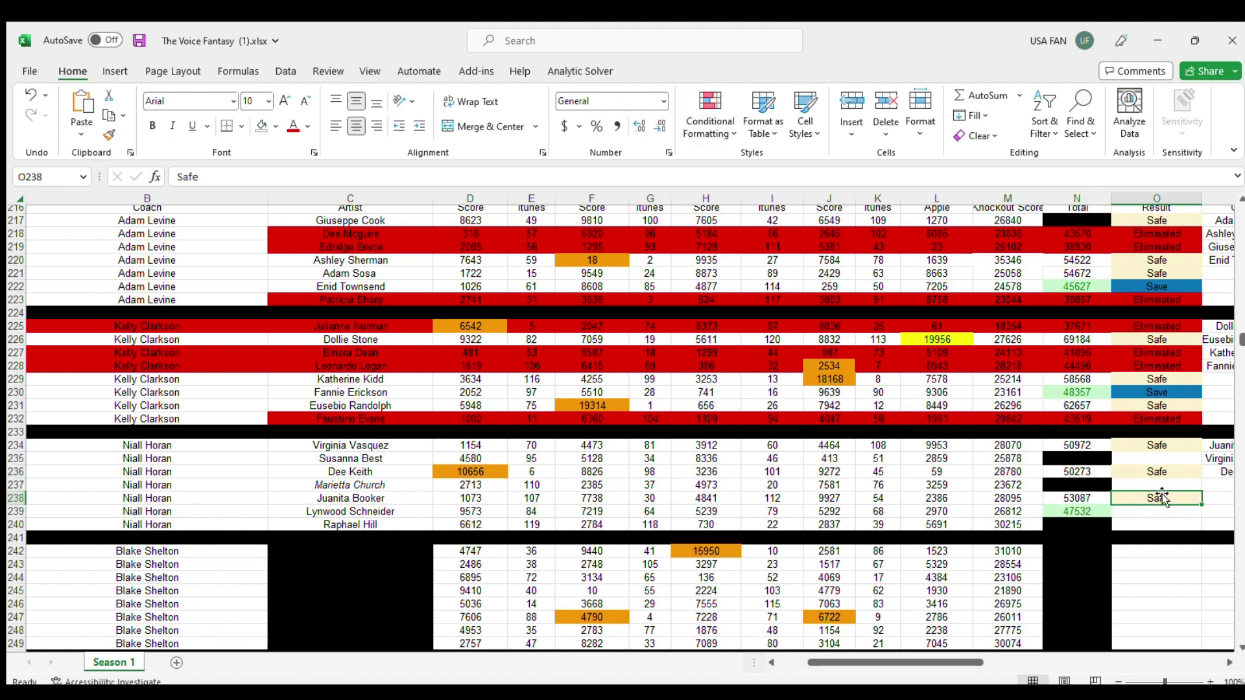
left_click(1143, 392)
key("ctrl+c")
left_click(1136, 513)
key("ctrl+v")
Step: Copy the saved artist's name from C239 into the Order column at P237
left_click_drag(1076, 512, 455, 511)
left_click(396, 511)
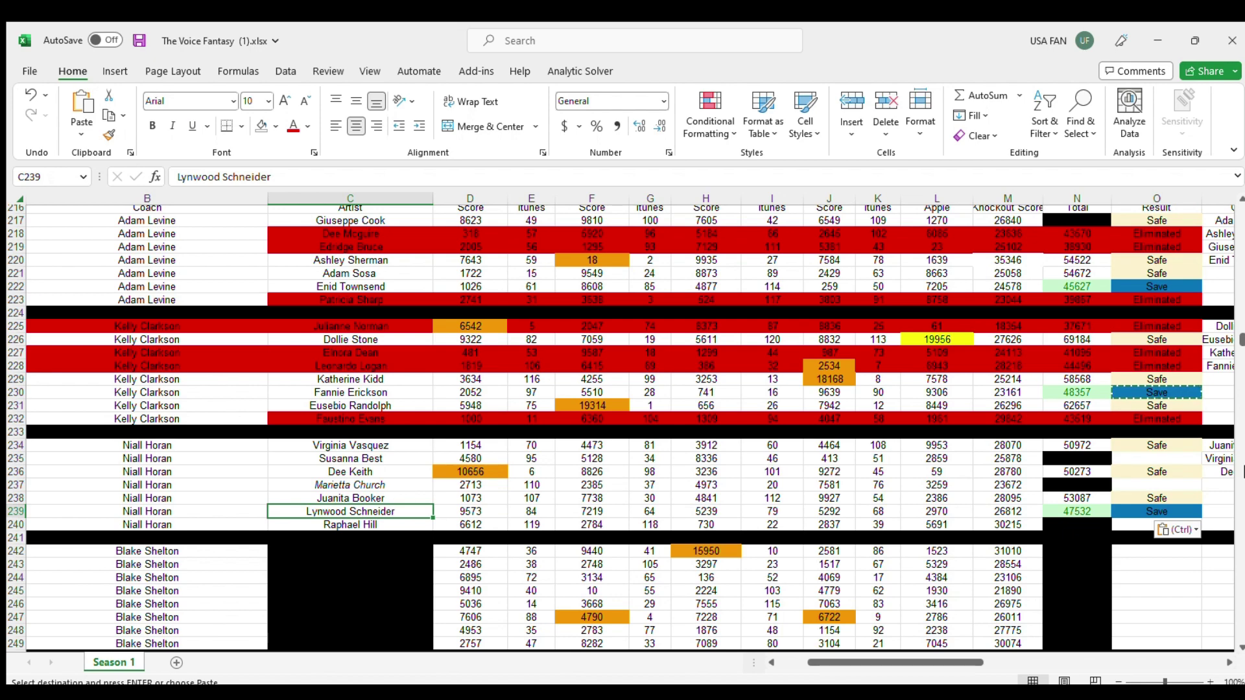
key("ctrl+c")
left_click(1224, 484)
key("ctrl+v")
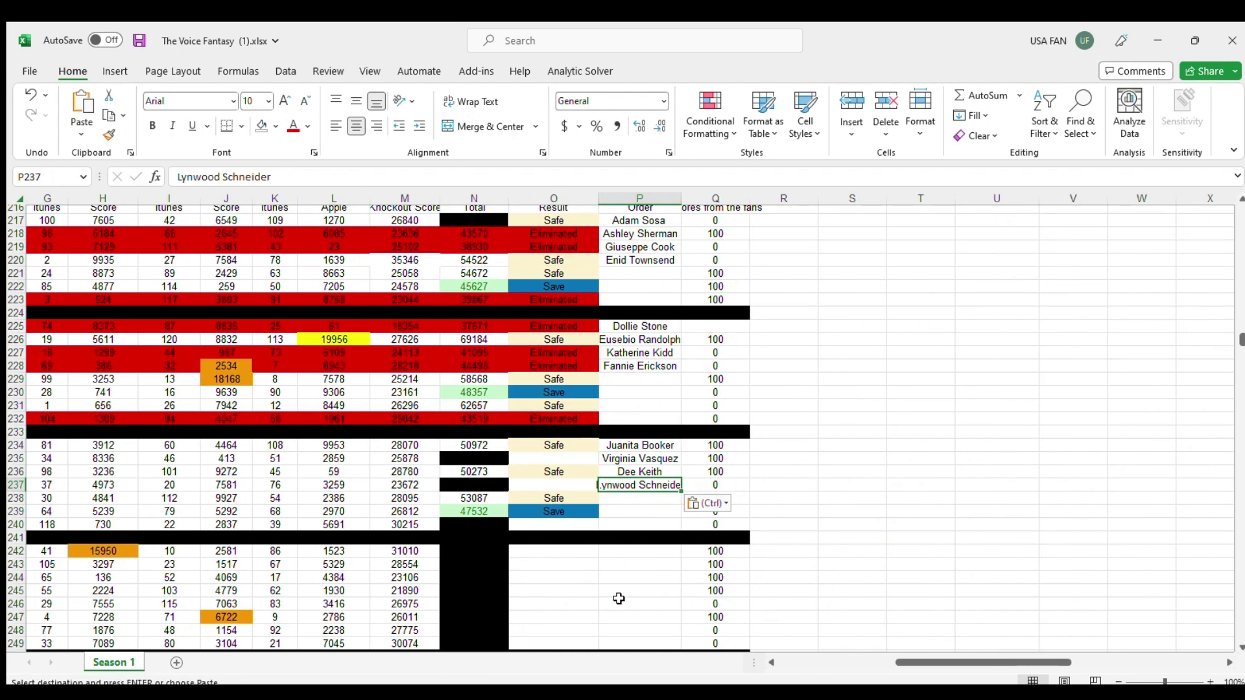
Step: In the live show chart, copy the Save result from P9 and place it in P14 beside Team Niall's saved artist
scroll(784, 473, "up", 20)
scroll(785, 473, "down", 20)
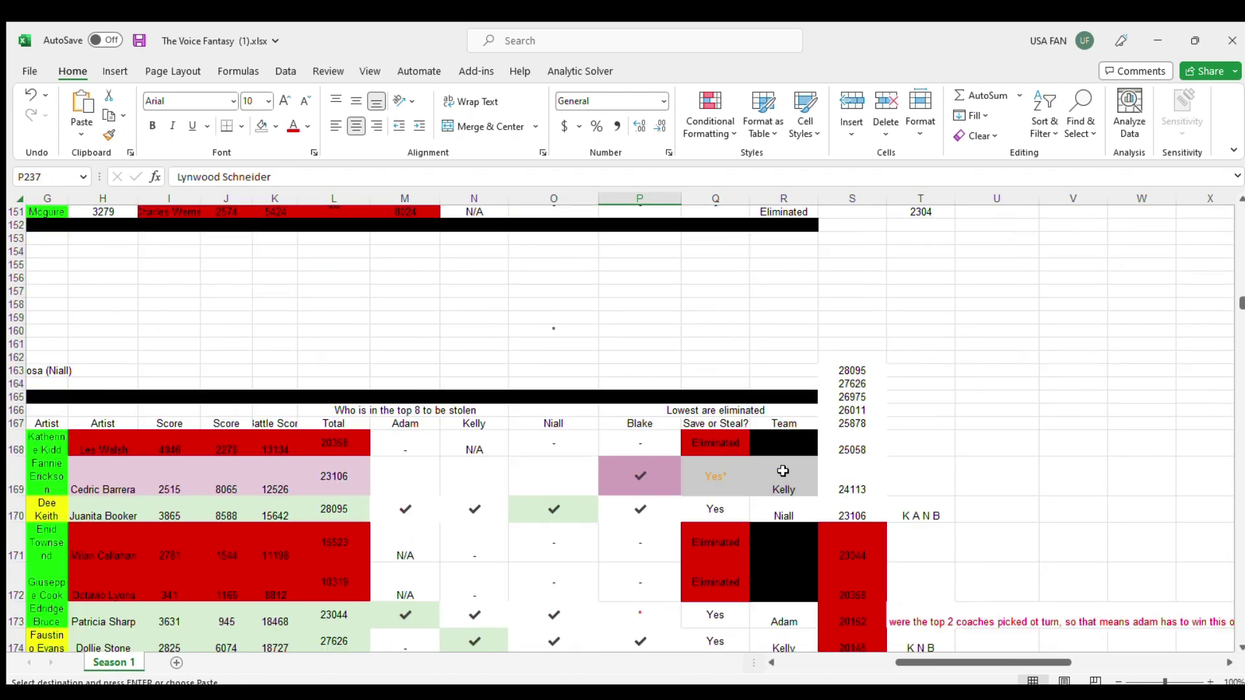
scroll(783, 472, "up", 20)
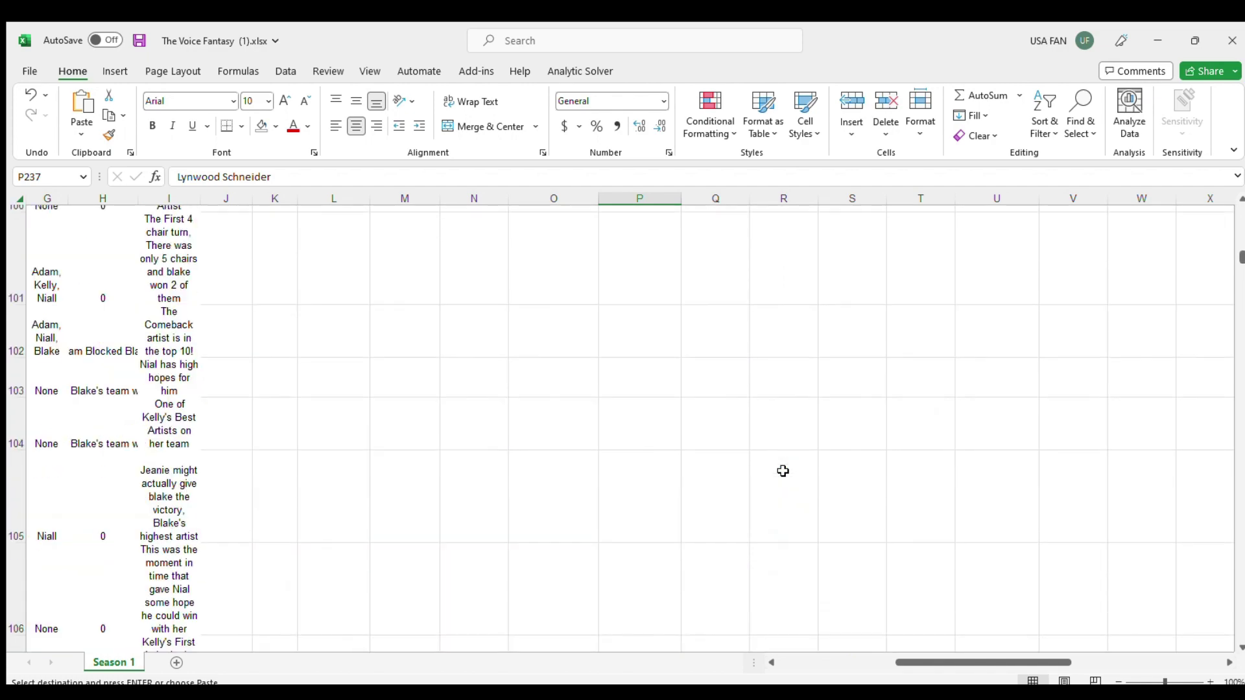
scroll(782, 471, "up", 20)
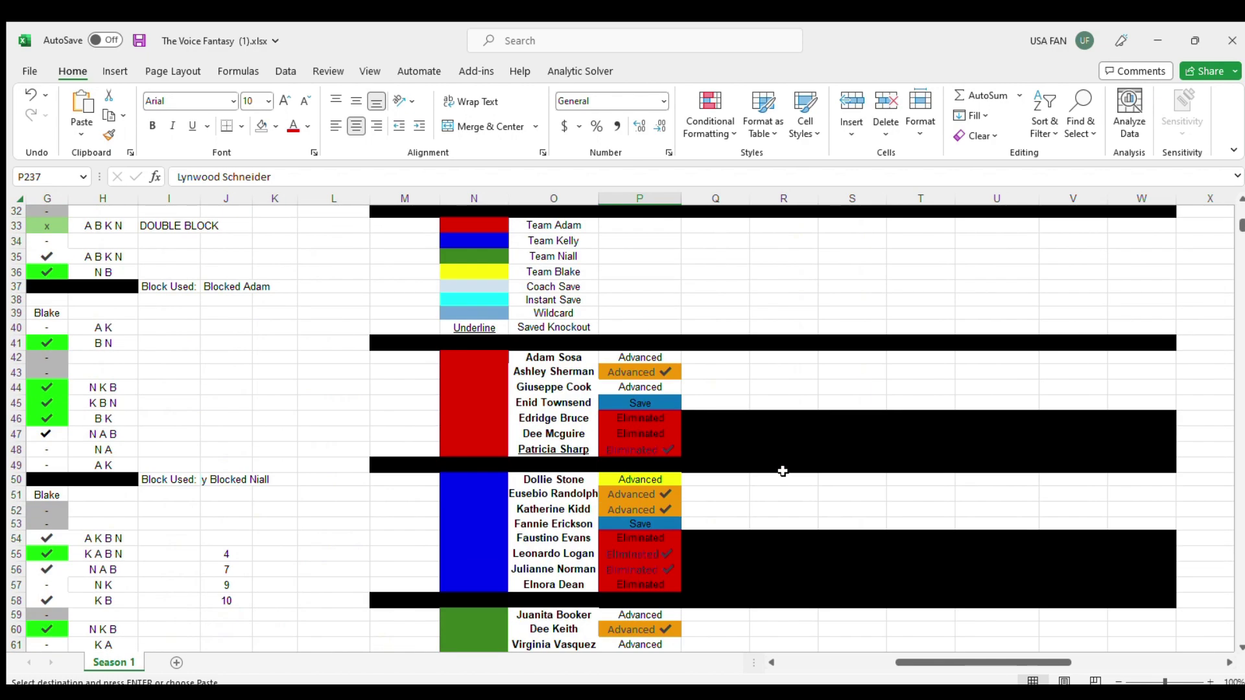
scroll(782, 470, "up", 5)
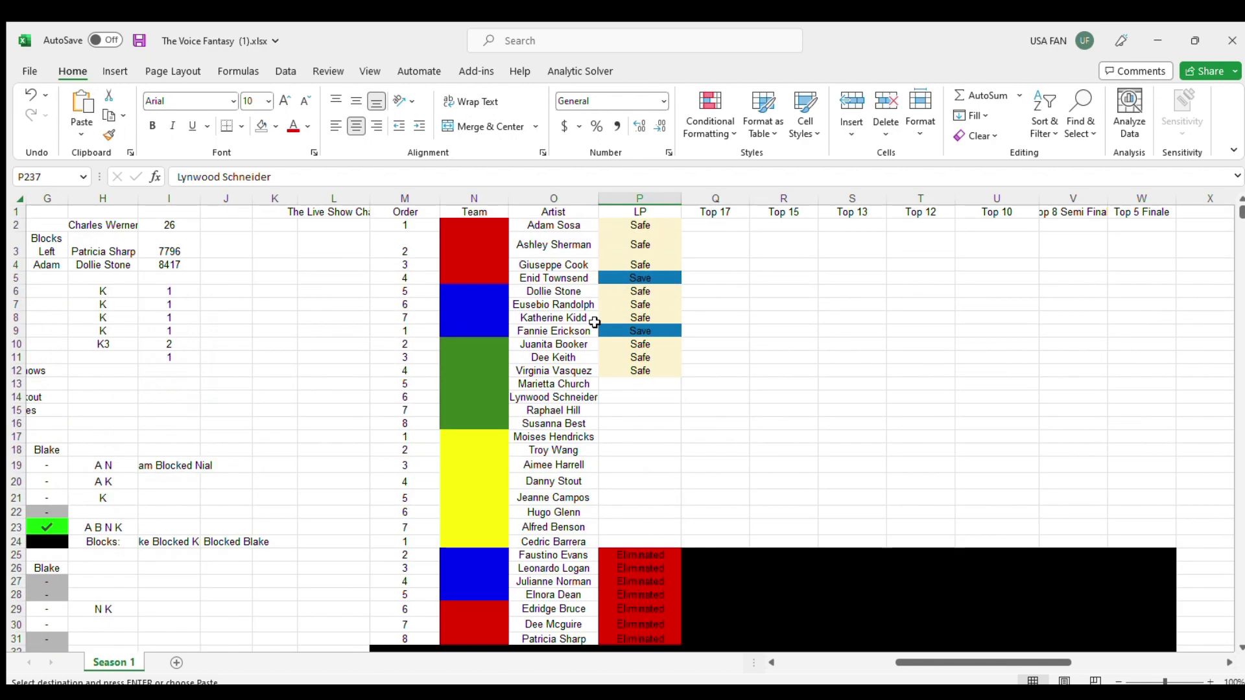
left_click(625, 330)
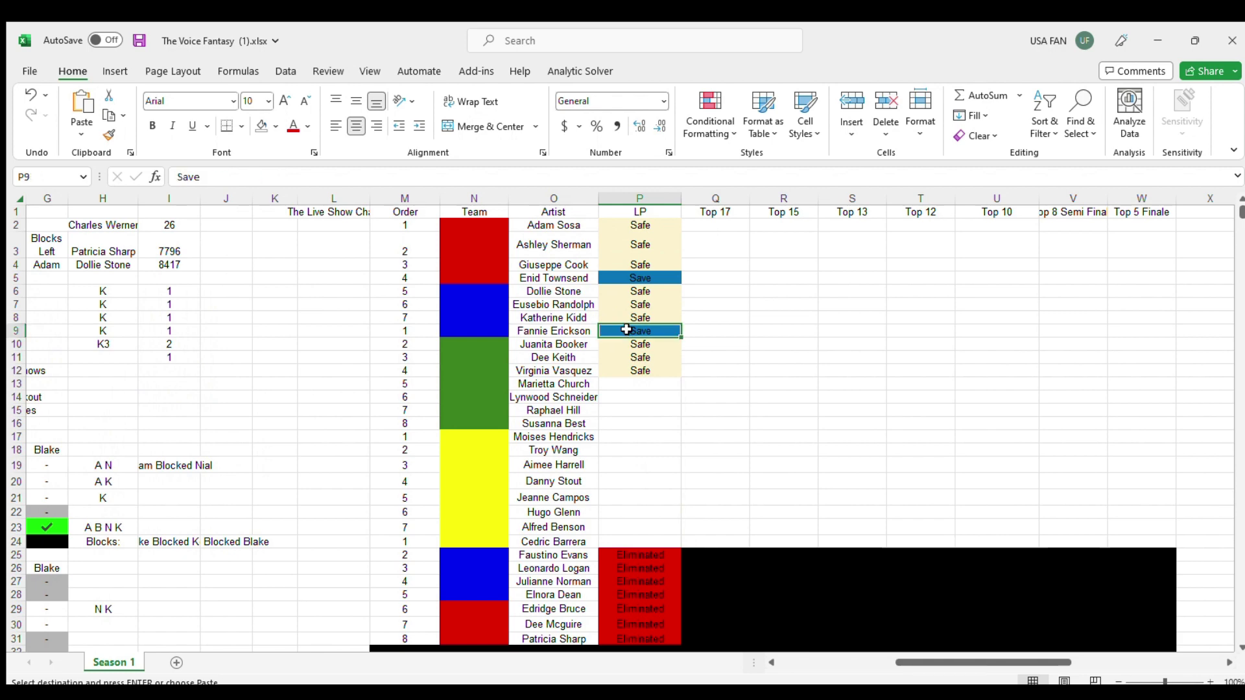
left_click(617, 382)
key("ctrl+v")
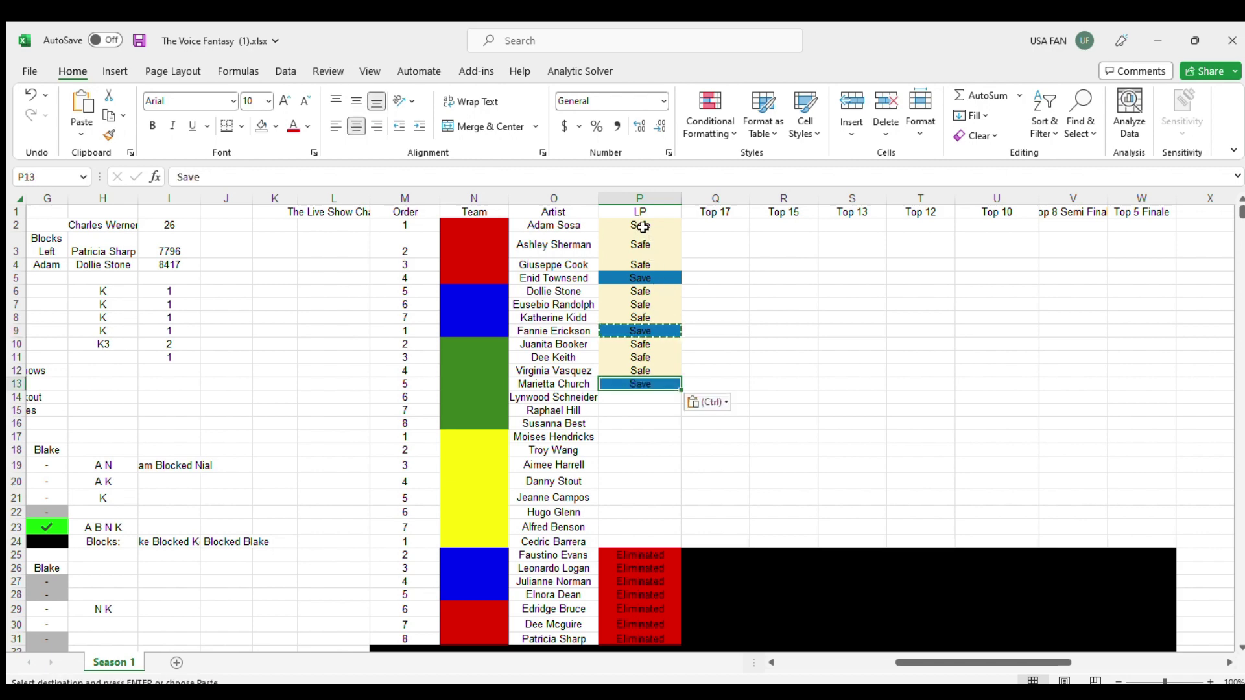
left_click_drag(642, 227, 614, 380)
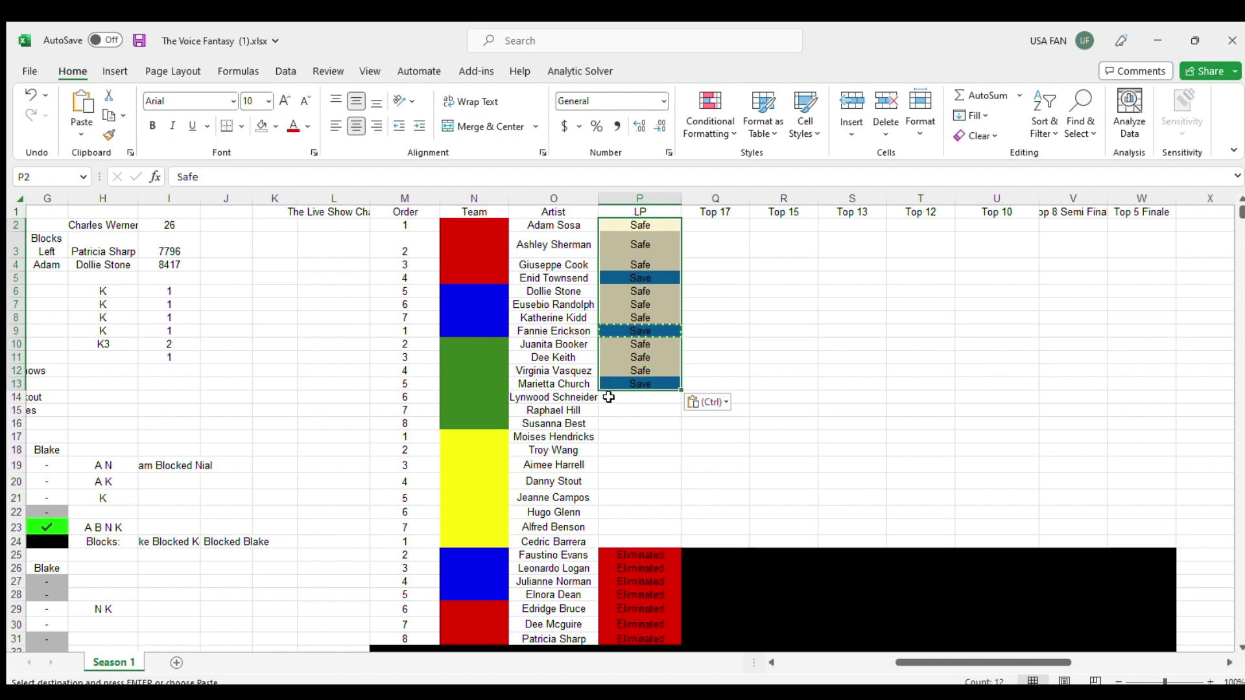
left_click(626, 383)
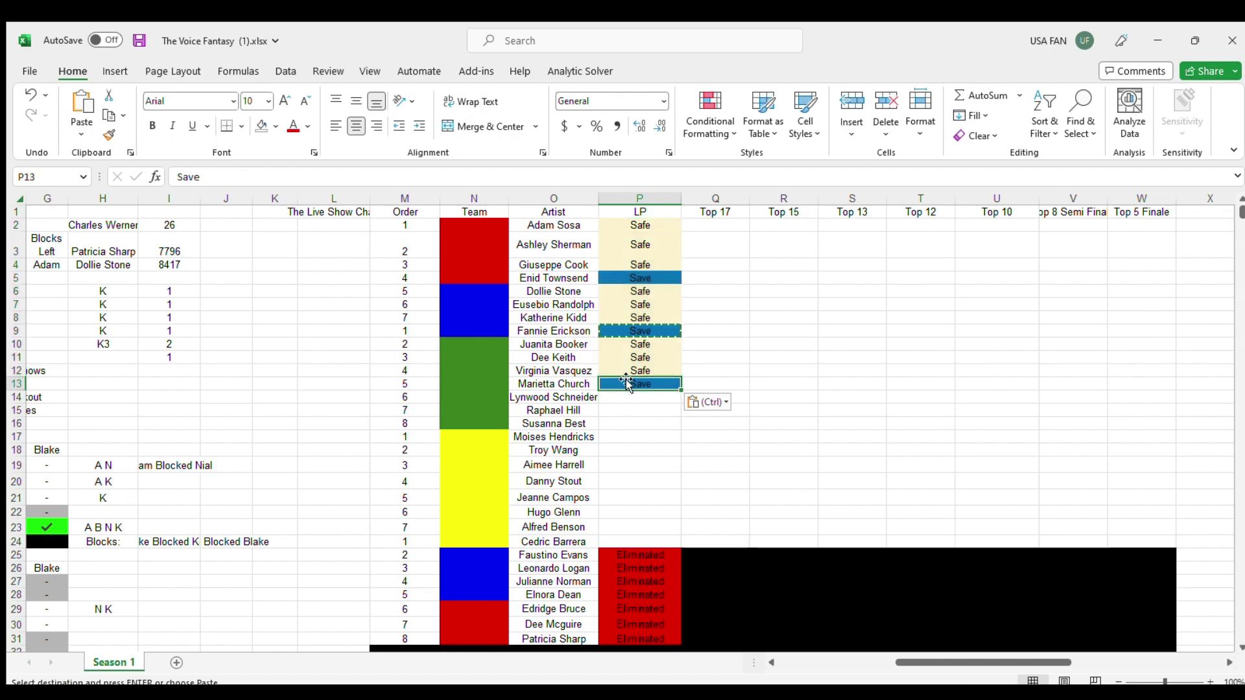
mouse_move(622, 390)
left_mouse_down()
mouse_move(620, 413)
mouse_move(617, 391)
left_mouse_up()
Step: In the live show chart, move the saved artist's entry N14:P14 up to N13:P13, shifting the artist above down to row 14
left_click_drag(475, 392, 852, 370)
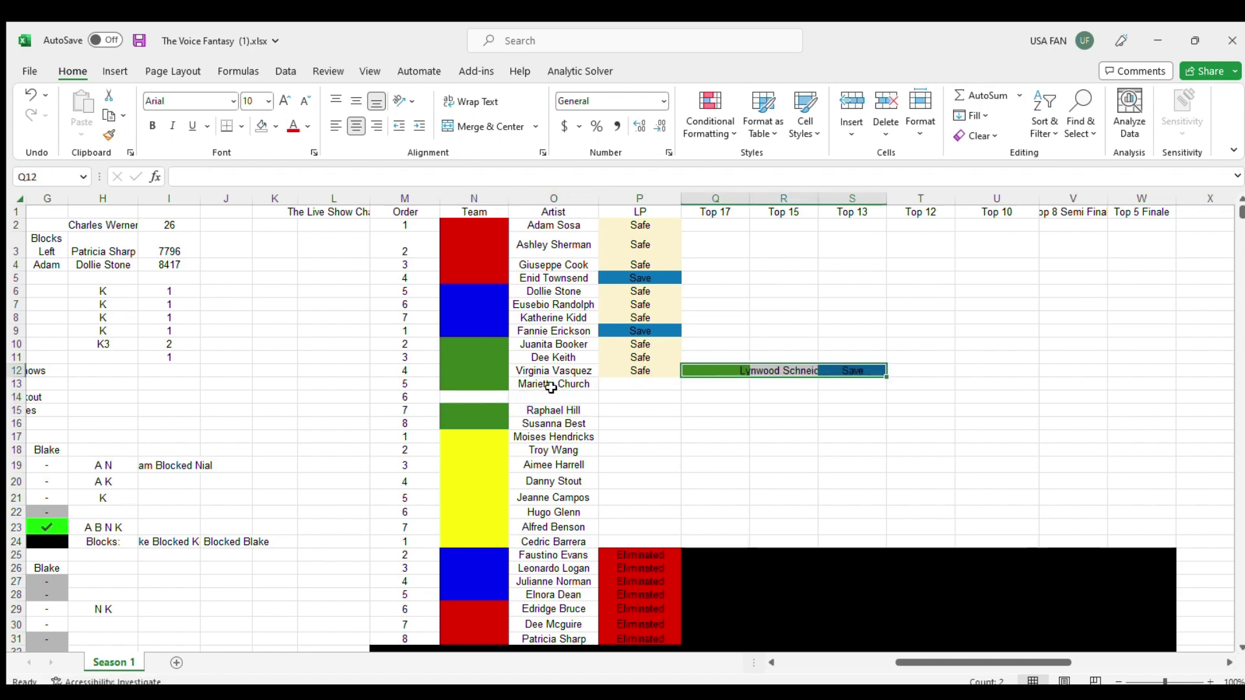
left_click_drag(454, 385, 648, 400)
left_click_drag(718, 371, 847, 353)
left_click_drag(728, 367, 665, 385)
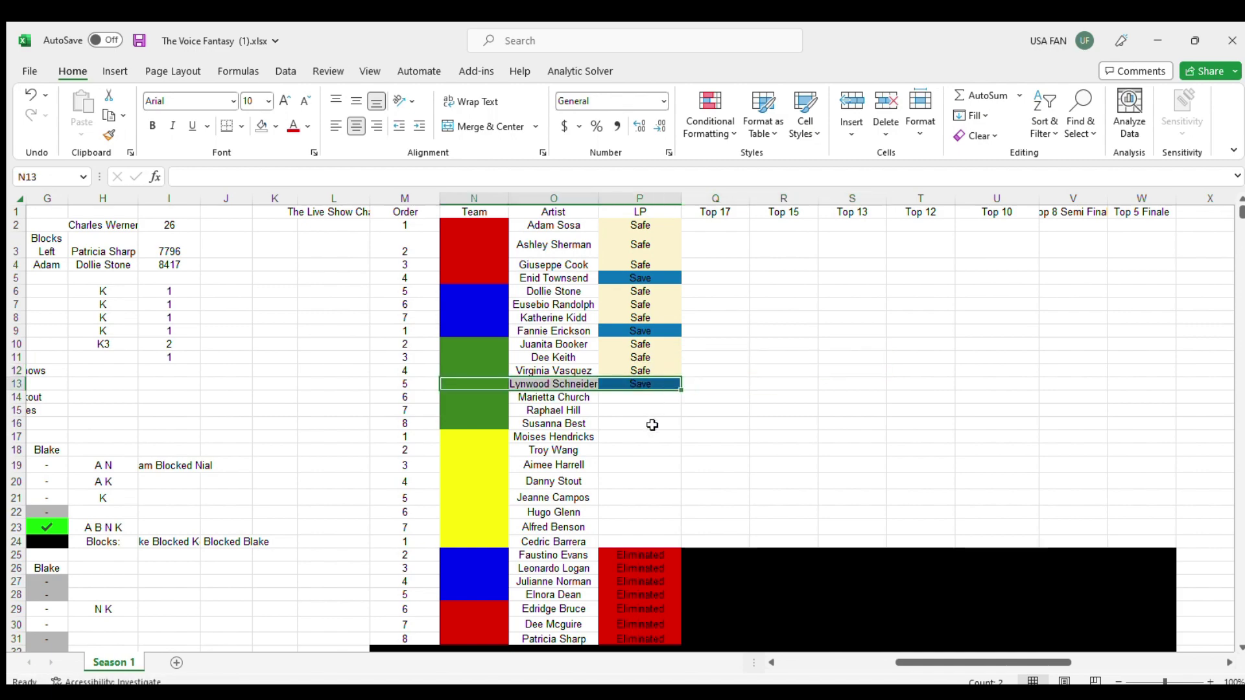
Step: In Team Niall's roster, mark P63 as Save with the result copied from P53
scroll(649, 427, "down", 16)
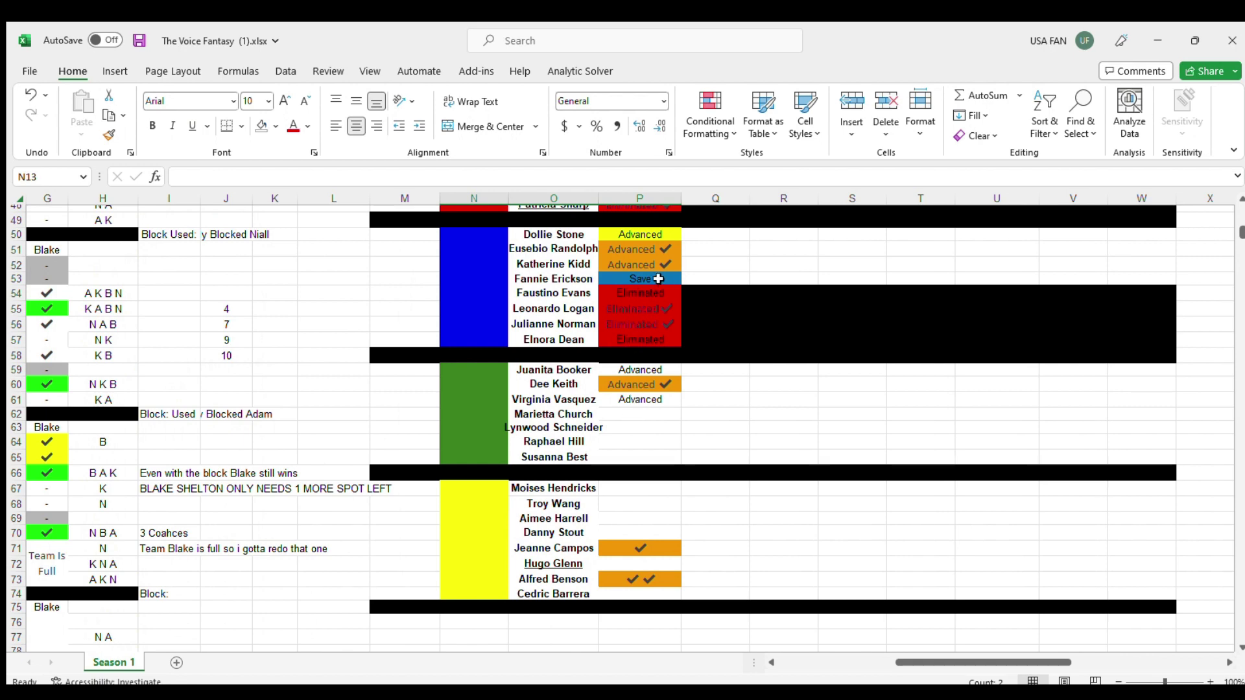
left_click(658, 279)
key("ctrl+c")
left_click(619, 433)
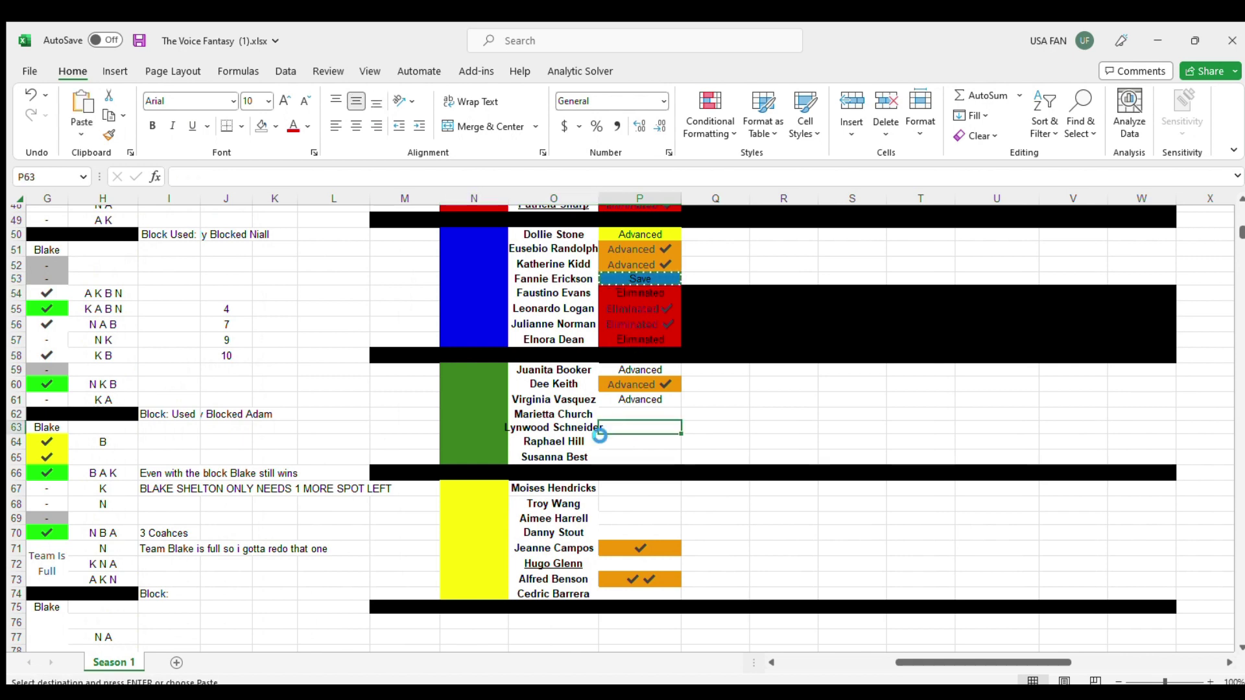
key("ctrl+v")
Step: In Team Niall's roster, move the saved artist's entry N63:P63 up to N62:P62, shifting the artist above down to row 63
left_click(576, 429)
left_click_drag(575, 428, 640, 429)
left_click_drag(480, 435, 783, 410)
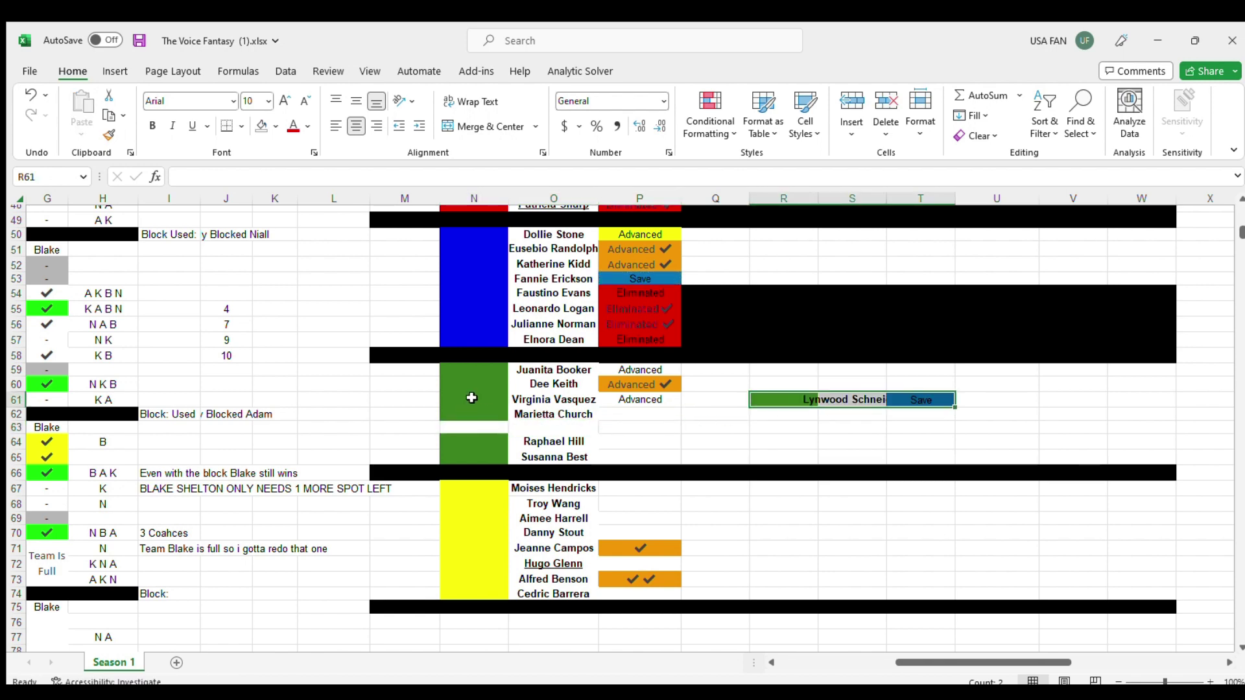
key("Left")
key("Left")
key("Left")
key("Left")
left_click_drag(481, 412, 546, 434)
left_click(638, 427)
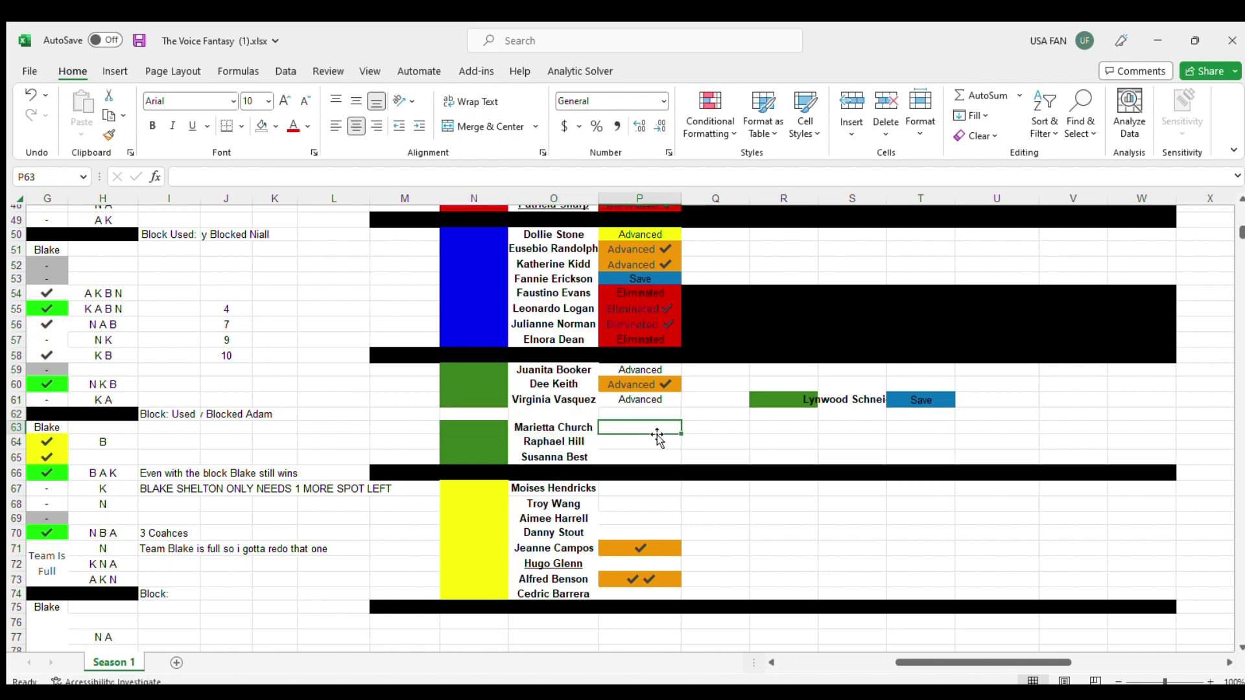
left_click_drag(792, 399, 614, 416)
Step: Mark Team Niall's last three roster artists, P63:P65, as Eliminated with the result copied from P57
left_click(646, 338)
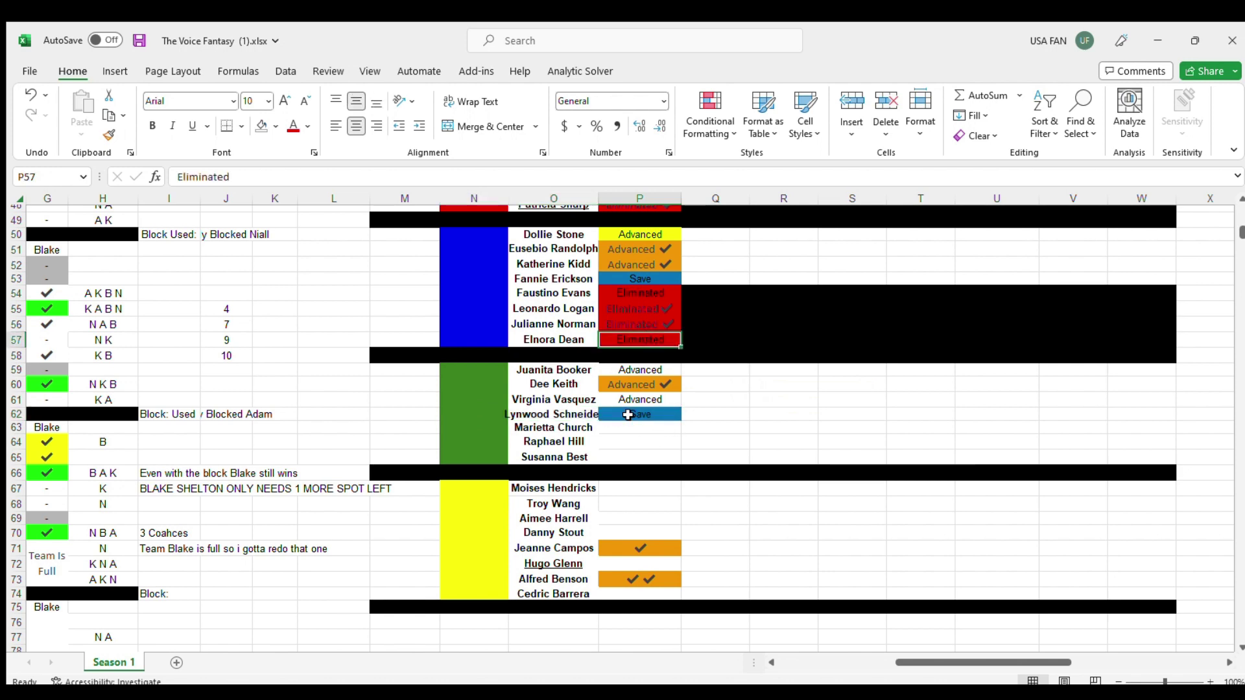
key("ctrl+c")
left_click(637, 427)
key("ctrl+v")
left_click(635, 442)
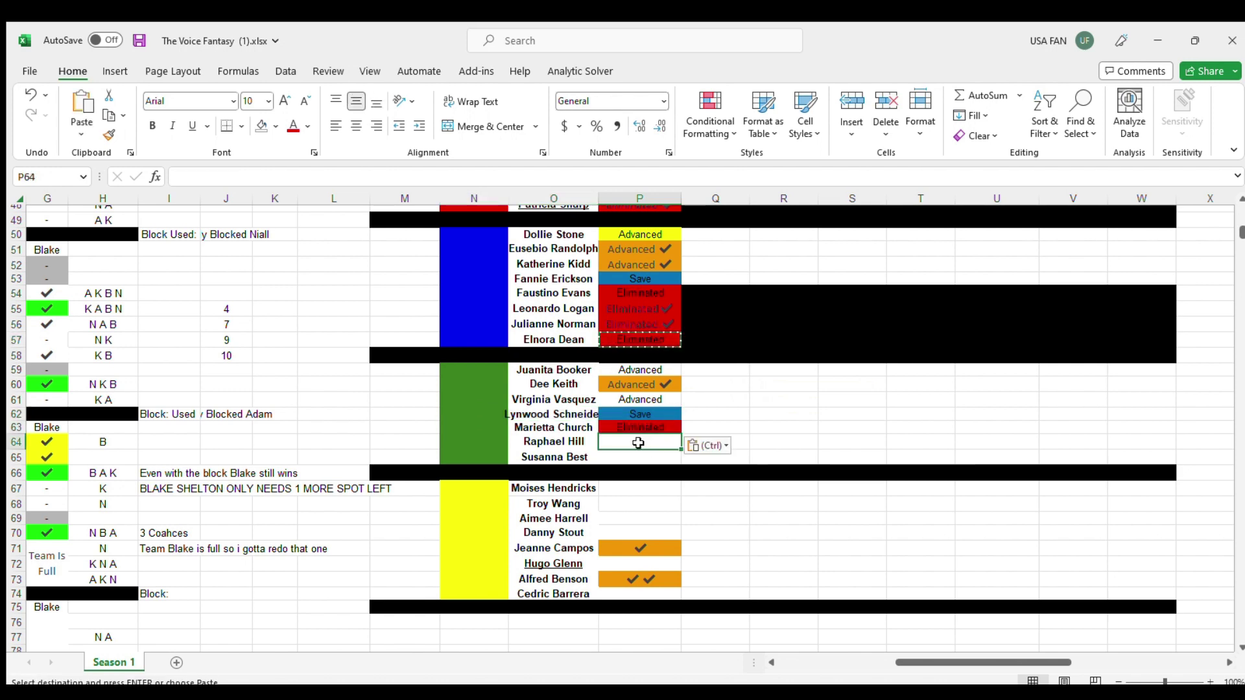
key("ctrl+v")
left_click(632, 457)
key("ctrl+v")
Step: Extend the black fill of row 66 from column Q to W up over the eliminated artists' rows 63 to 65
left_click(727, 415)
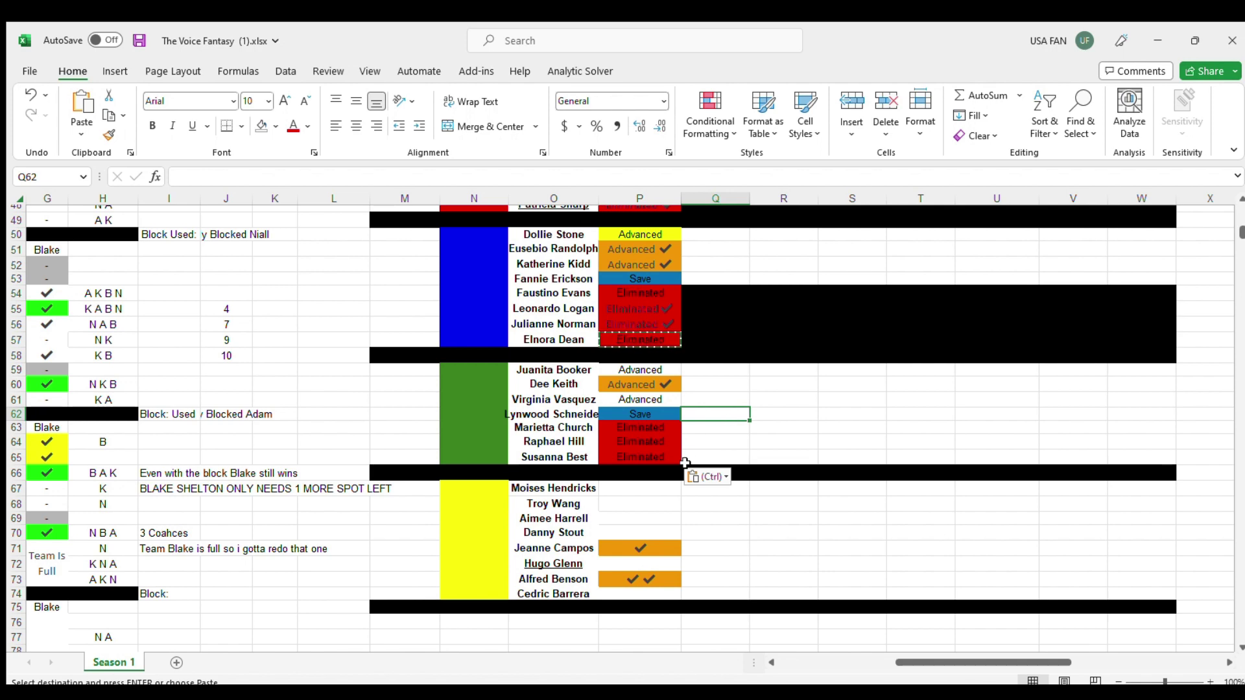
left_click_drag(687, 471, 1161, 426)
left_click(895, 376)
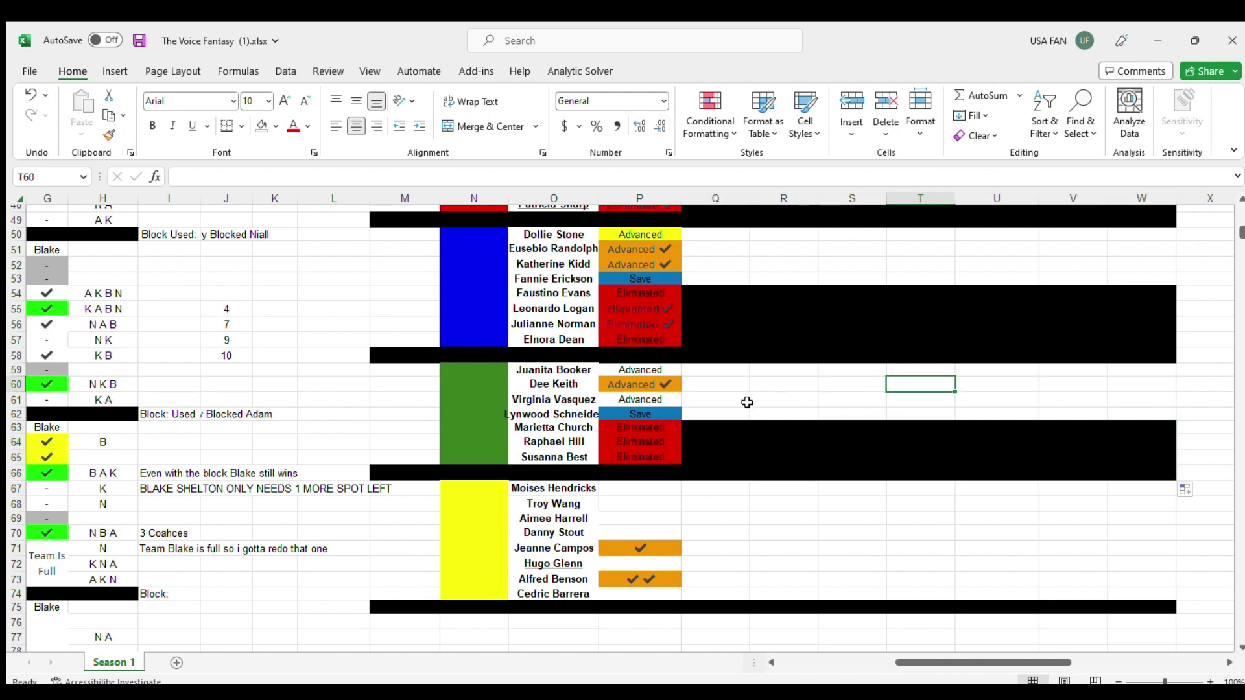
Step: Compare the live show chart in rows 1 to 31 with the team rosters in rows 42 to 74
scroll(746, 402, "up", 14)
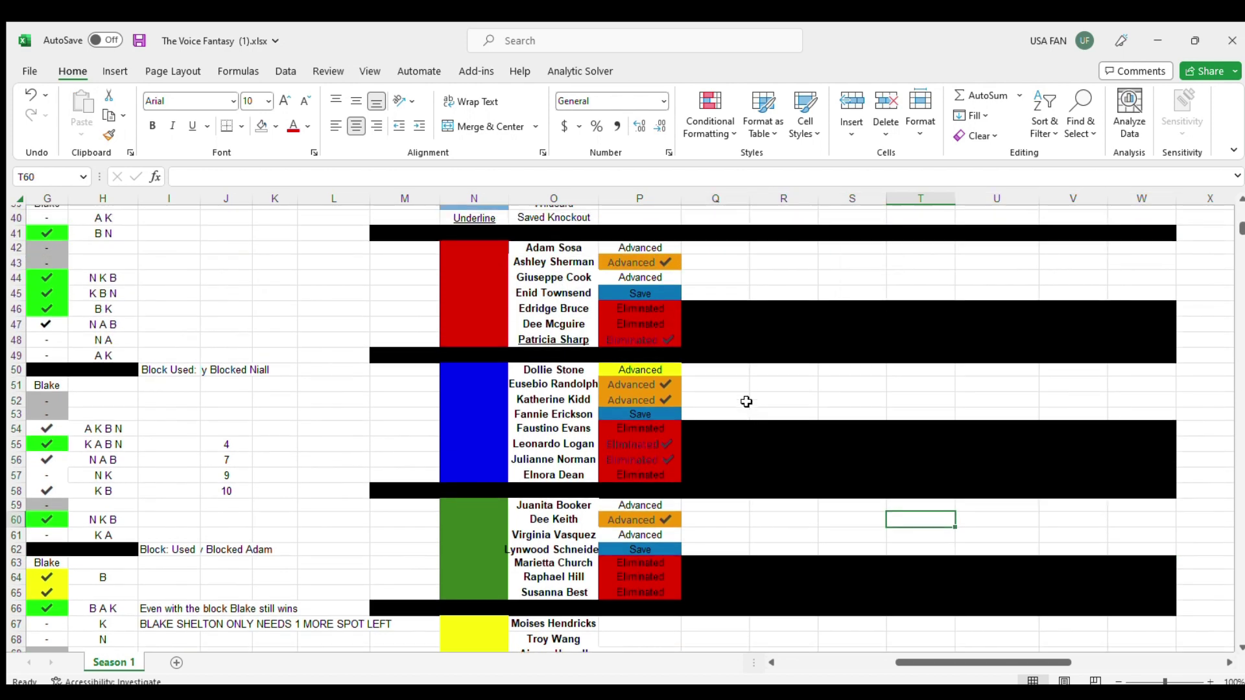
scroll(746, 402, "up", 2)
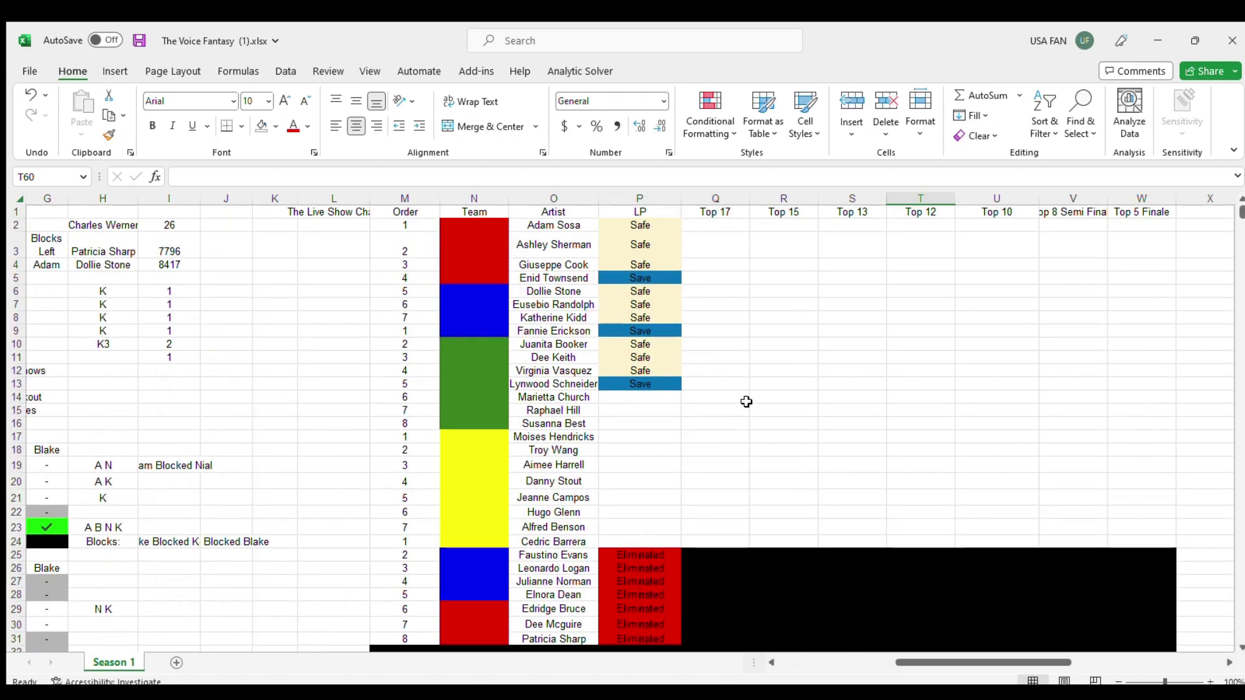
scroll(747, 402, "down", 8)
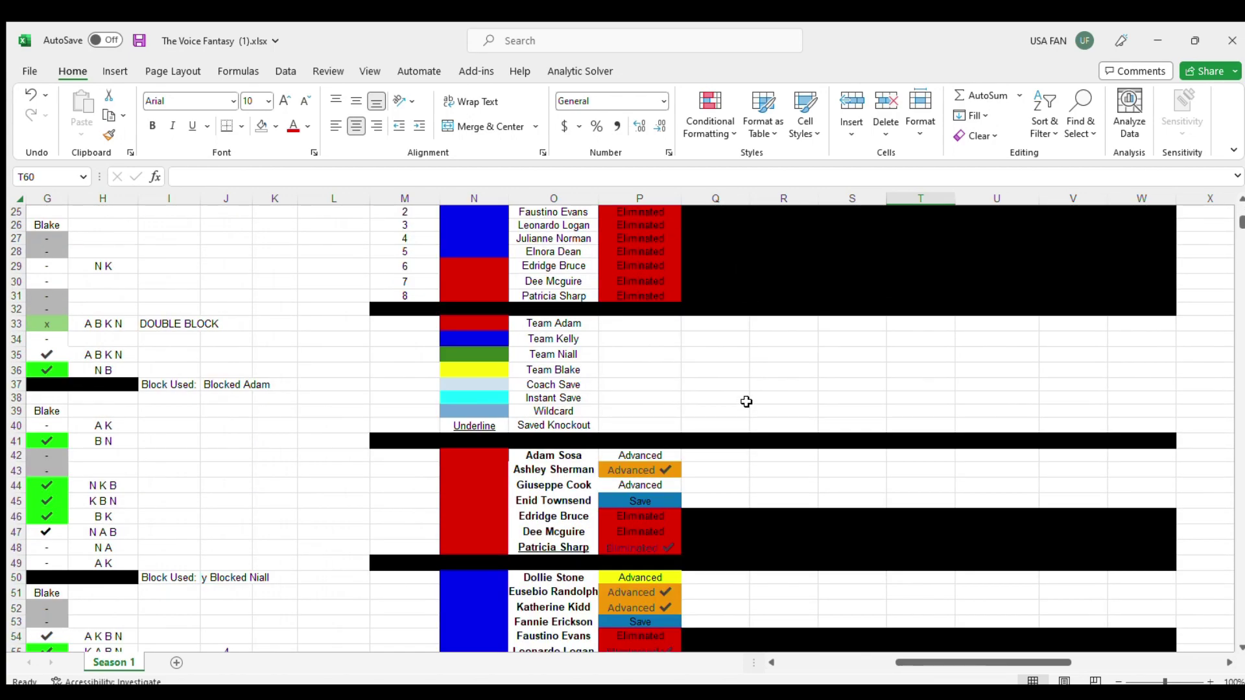
scroll(746, 402, "up", 8)
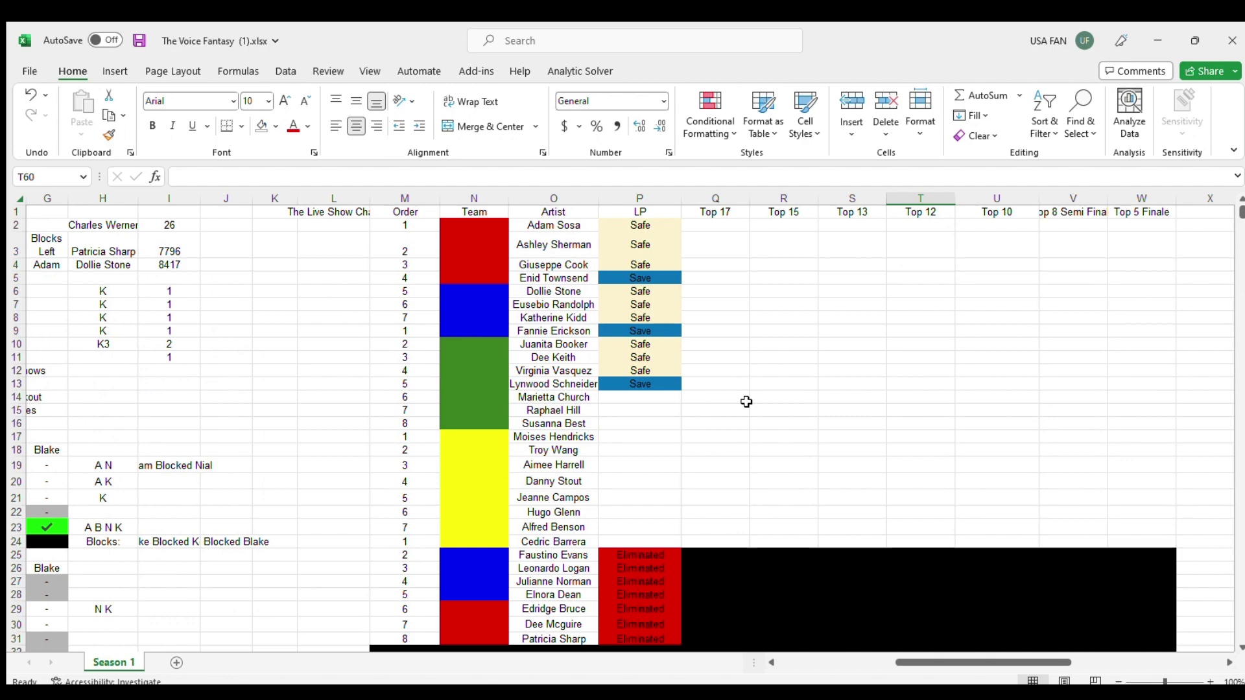
scroll(746, 402, "down", 13)
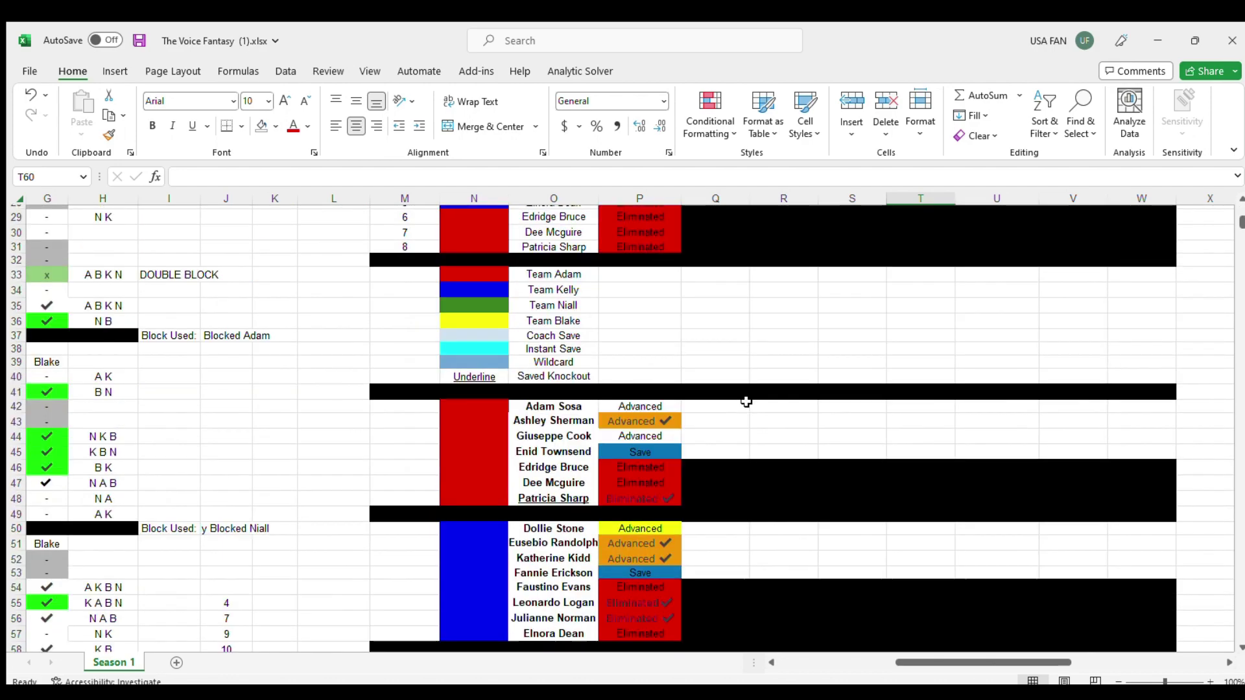
scroll(746, 402, "up", 6)
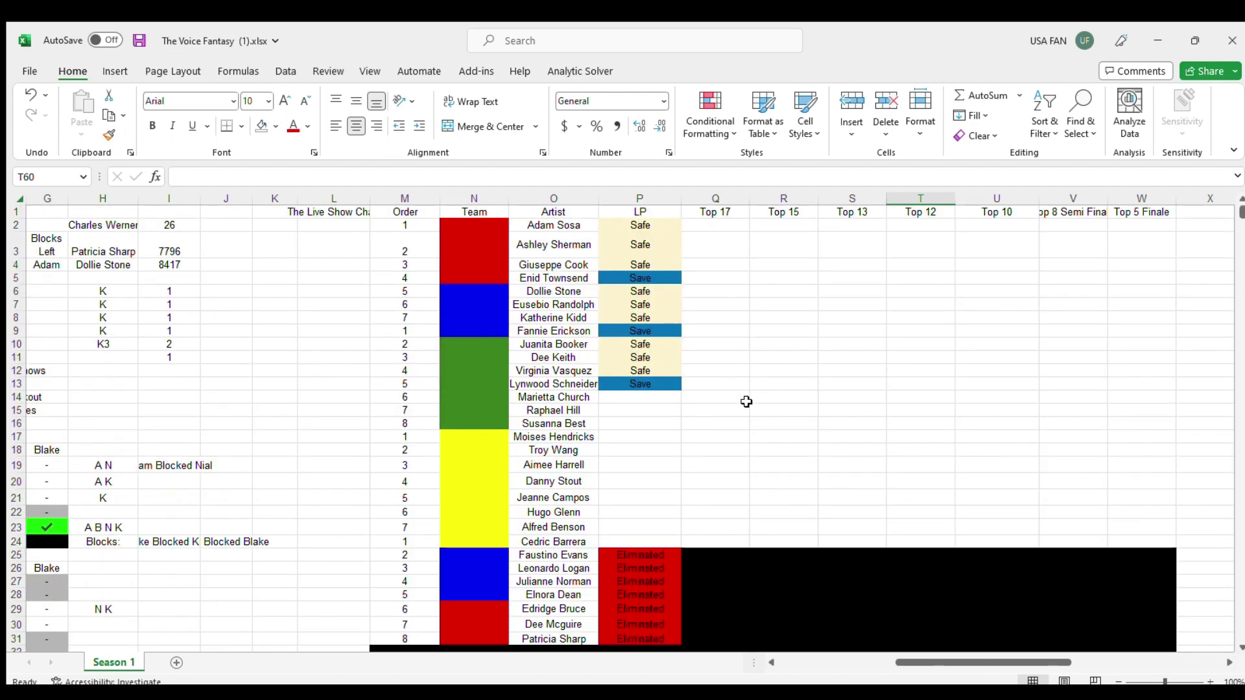
scroll(746, 402, "down", 20)
scroll(746, 402, "down", 7)
scroll(746, 402, "up", 17)
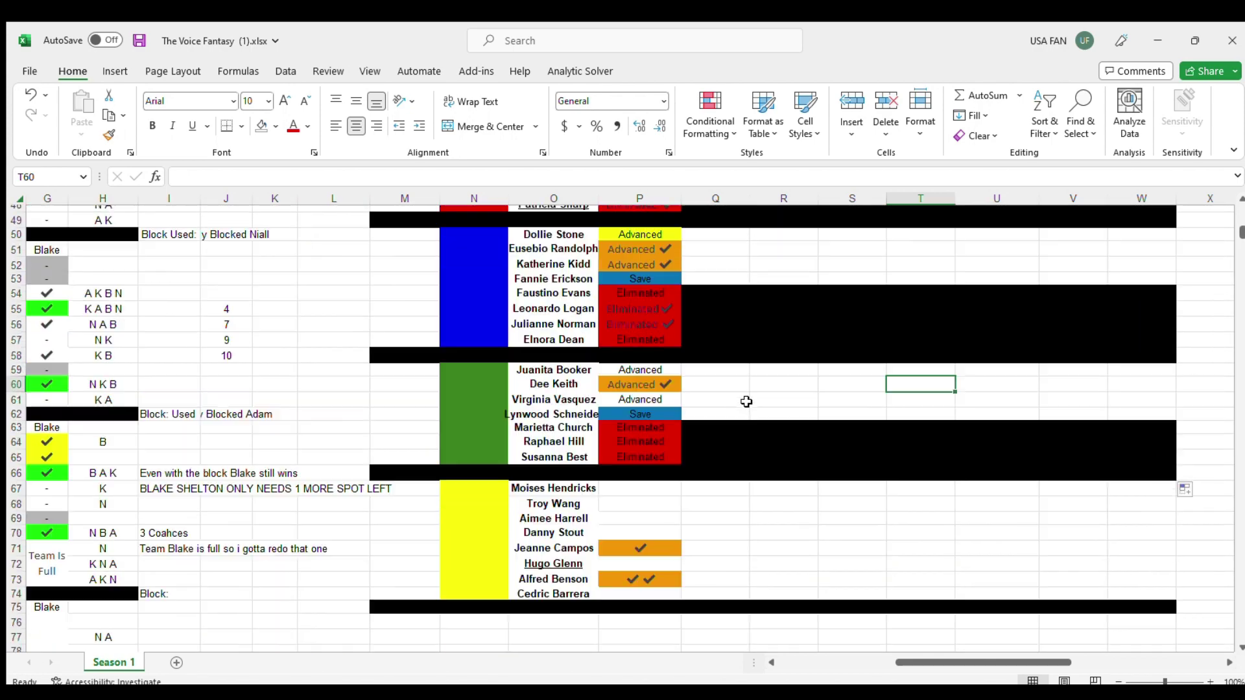
Step: In the live show score table, mark the result in O240 as Eliminated, copied from O232
scroll(746, 402, "down", 12)
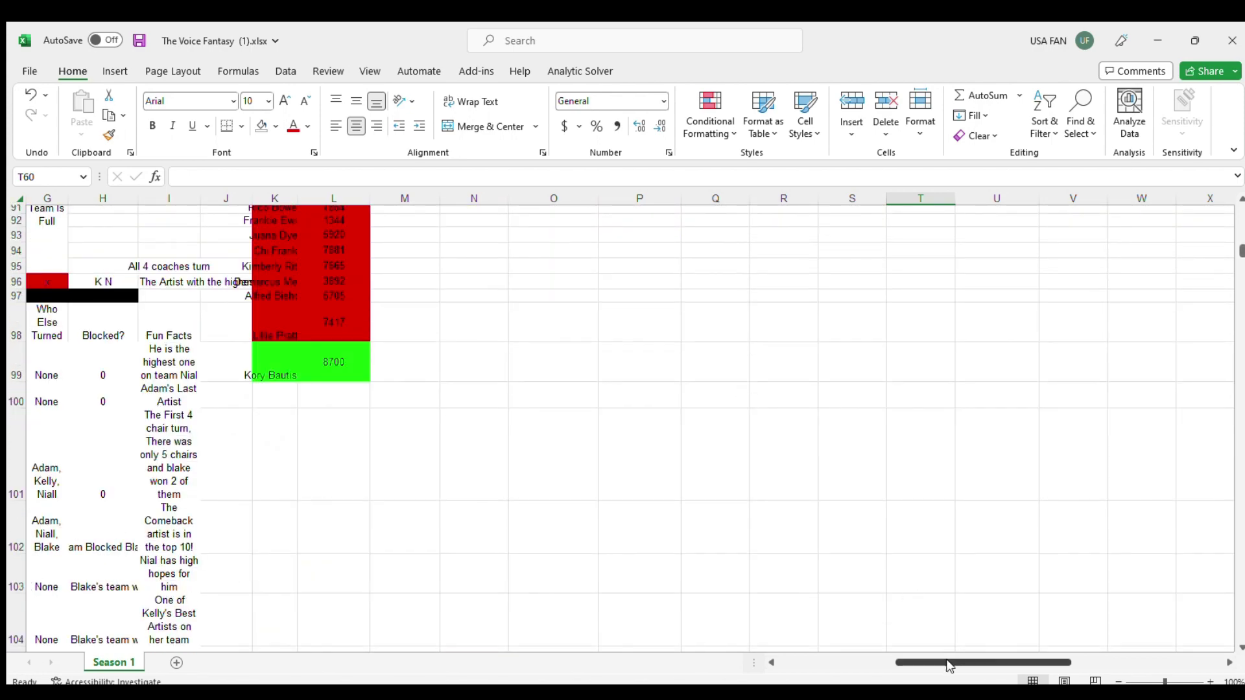
left_click_drag(914, 663, 666, 663)
scroll(702, 606, "down", 20)
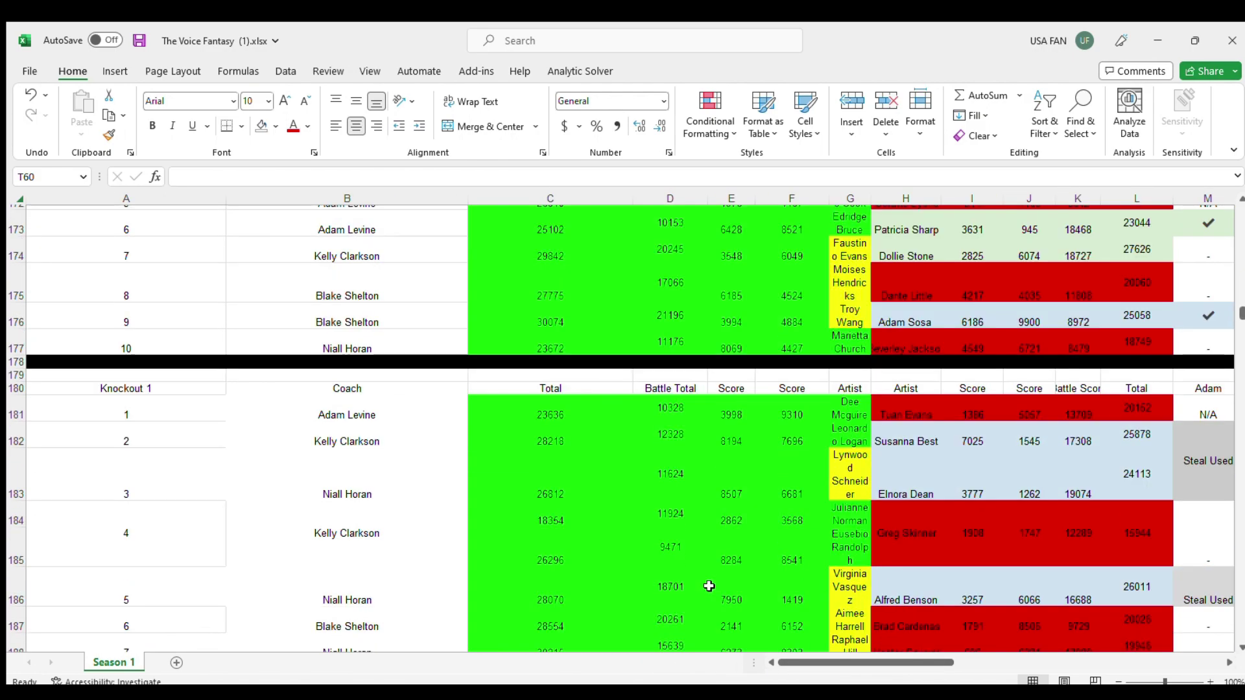
scroll(708, 586, "down", 14)
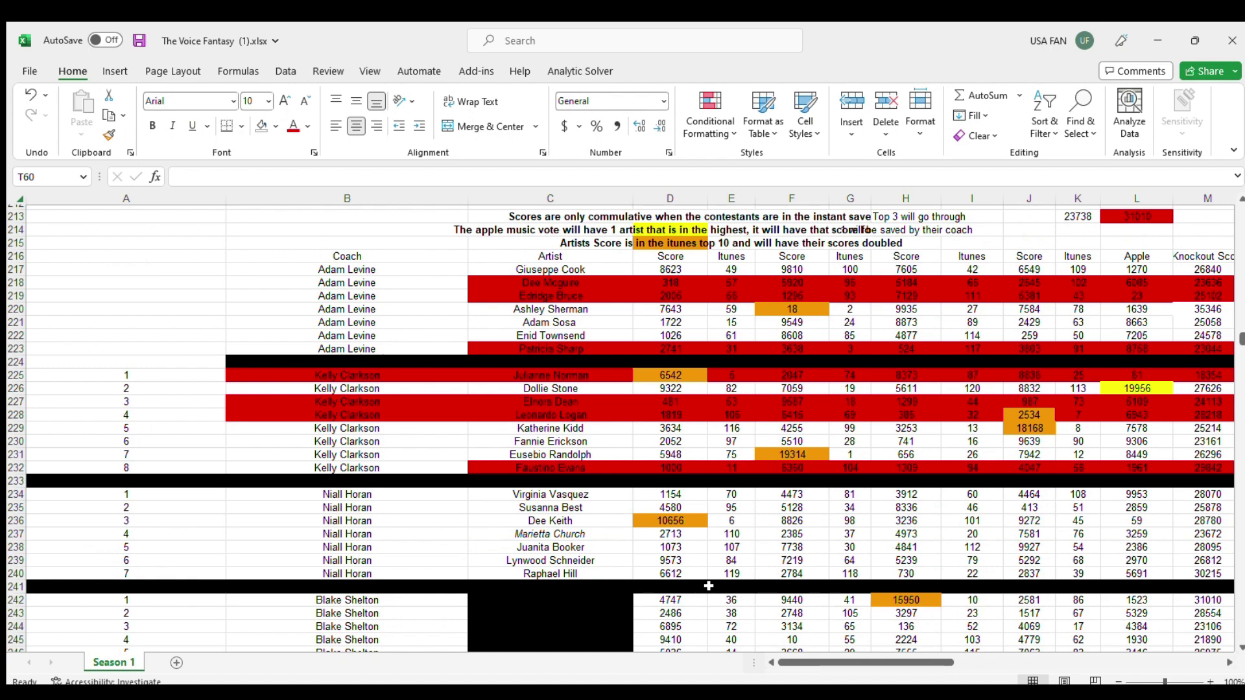
left_click_drag(562, 574, 742, 570)
left_click(877, 465)
key("ctrl+c")
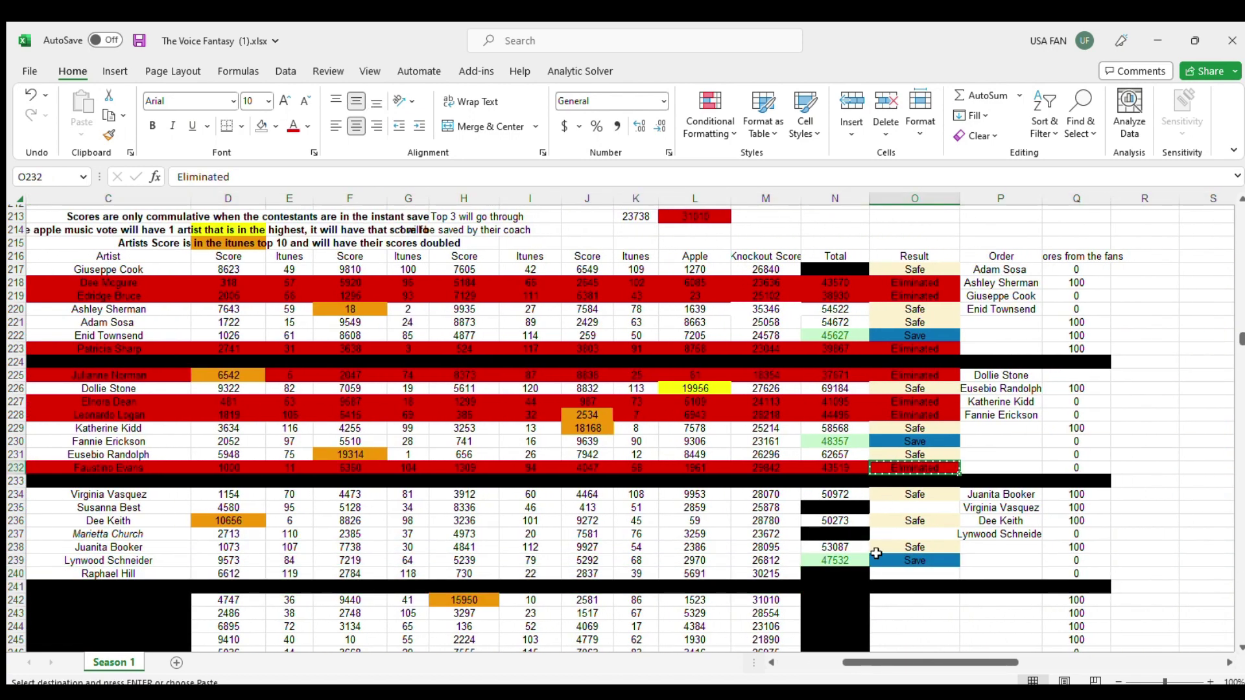
left_click(882, 575)
key("ctrl+v")
Step: Fill the eliminated Team Niall artist's row B240:N240 with red
left_click_drag(836, 574, 437, 569)
left_click(262, 126)
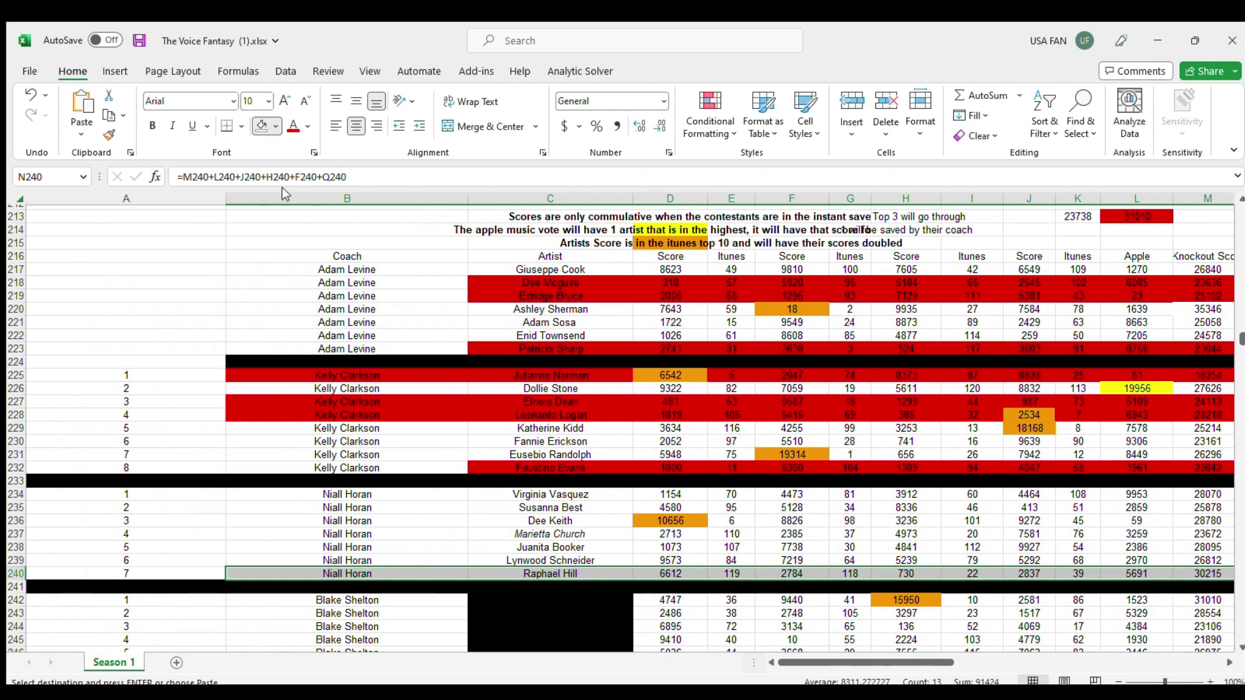
scroll(442, 472, "right", 3)
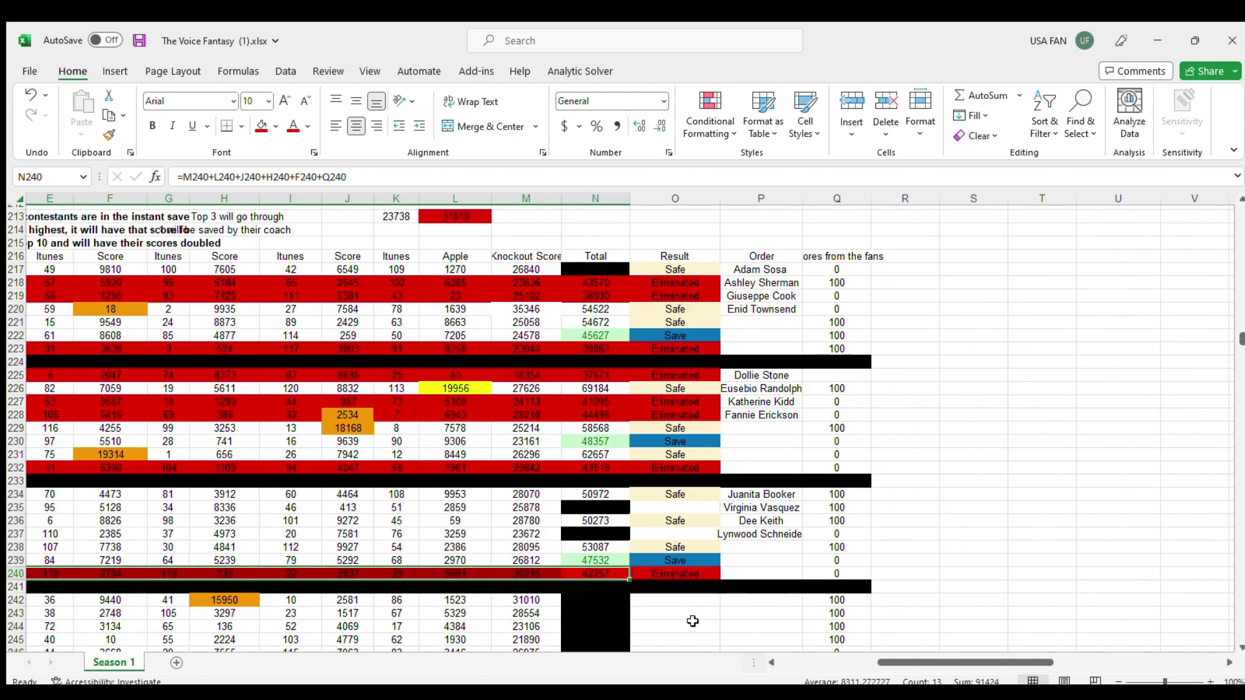
Step: Mark the results in O237 and O235 of the live show score table as Eliminated, copied from O240
left_click(676, 575)
key("ctrl+c")
left_click(674, 535)
key("ctrl+v")
left_click(661, 507)
key("ctrl+v")
Step: Fill the eliminated Team Niall artist's row B235:N235 with red
left_click_drag(610, 503, 415, 506)
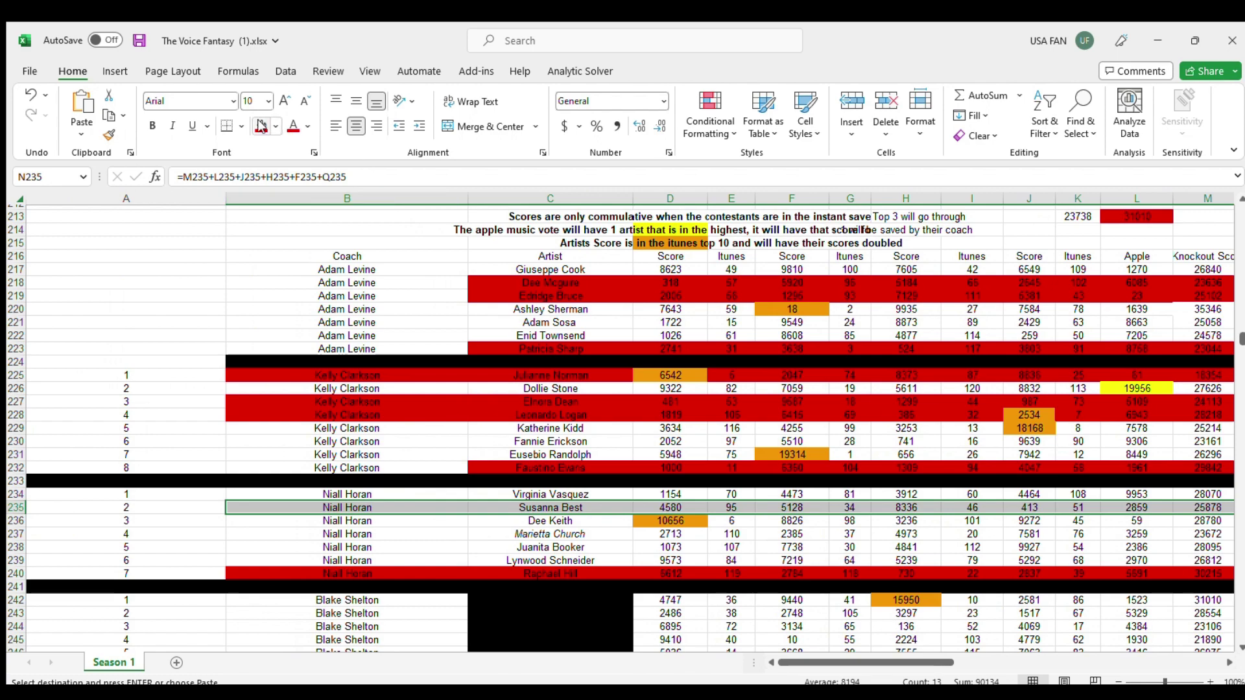
key("Escape")
scroll(331, 448, "right", 2)
Step: Remove the italics from the artist's name in C237 and fill the eliminated row B237:N237 with red
mouse_move(250, 534)
left_mouse_down()
mouse_move(39, 525)
mouse_move(236, 521)
left_mouse_up()
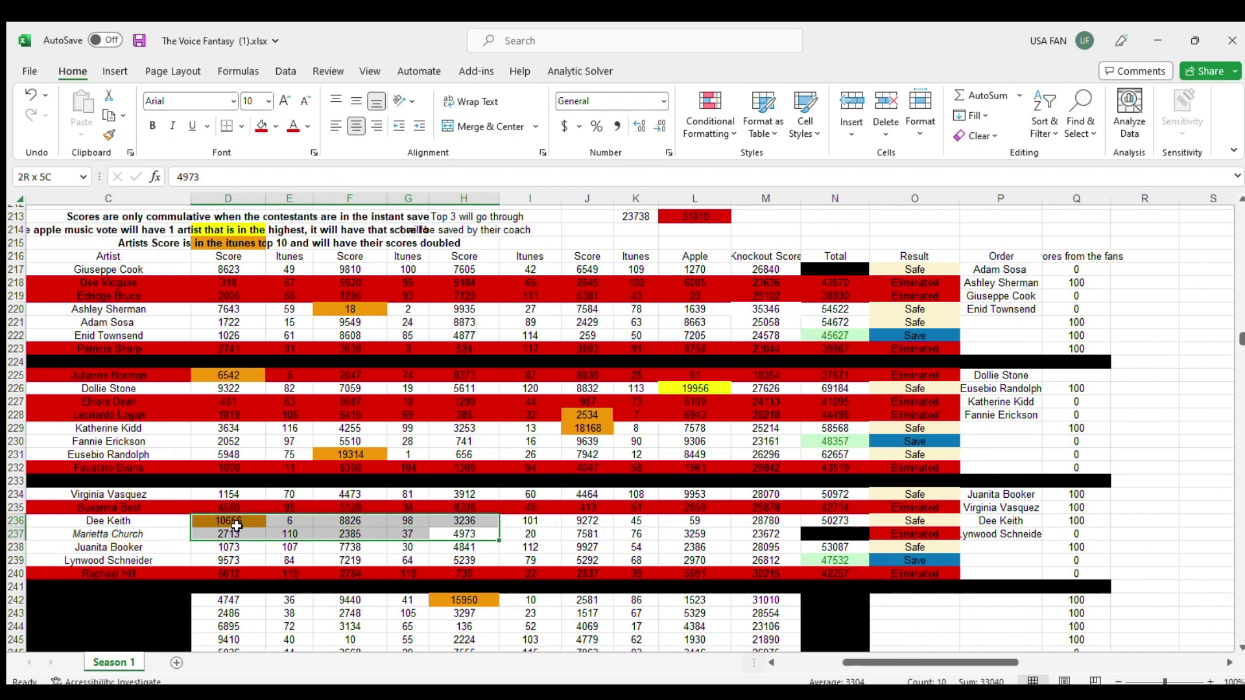
left_click(130, 537)
left_click(170, 126)
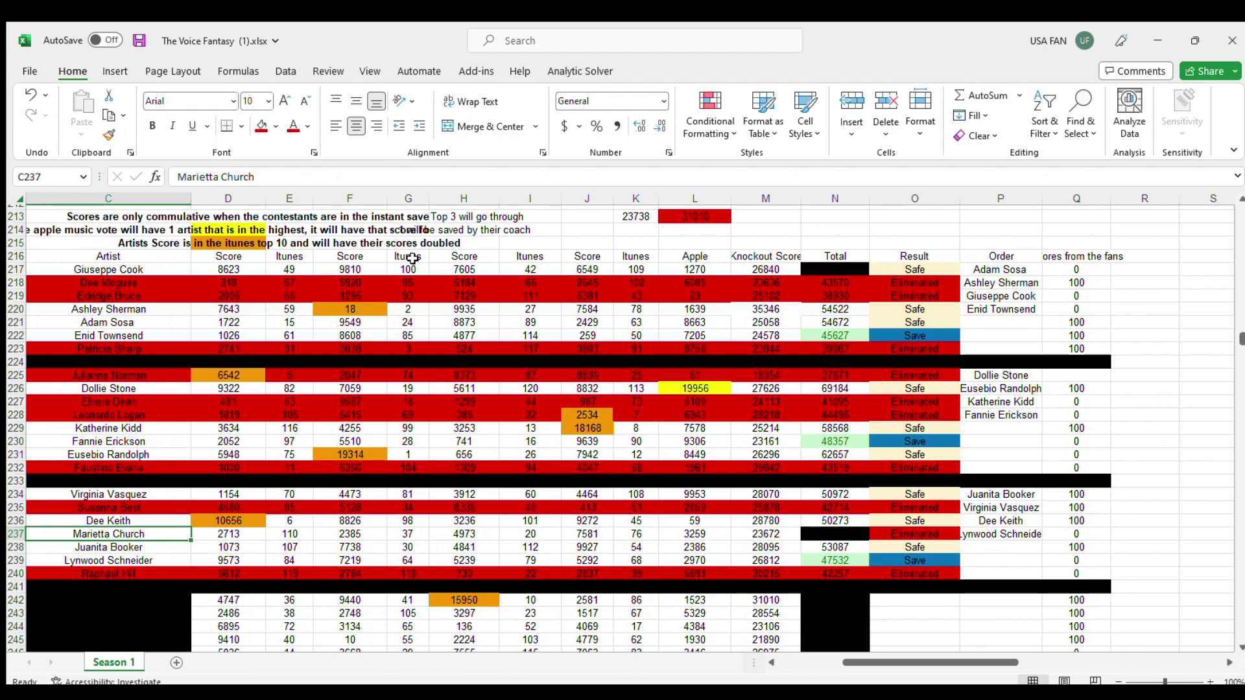
left_click_drag(860, 532, 382, 535)
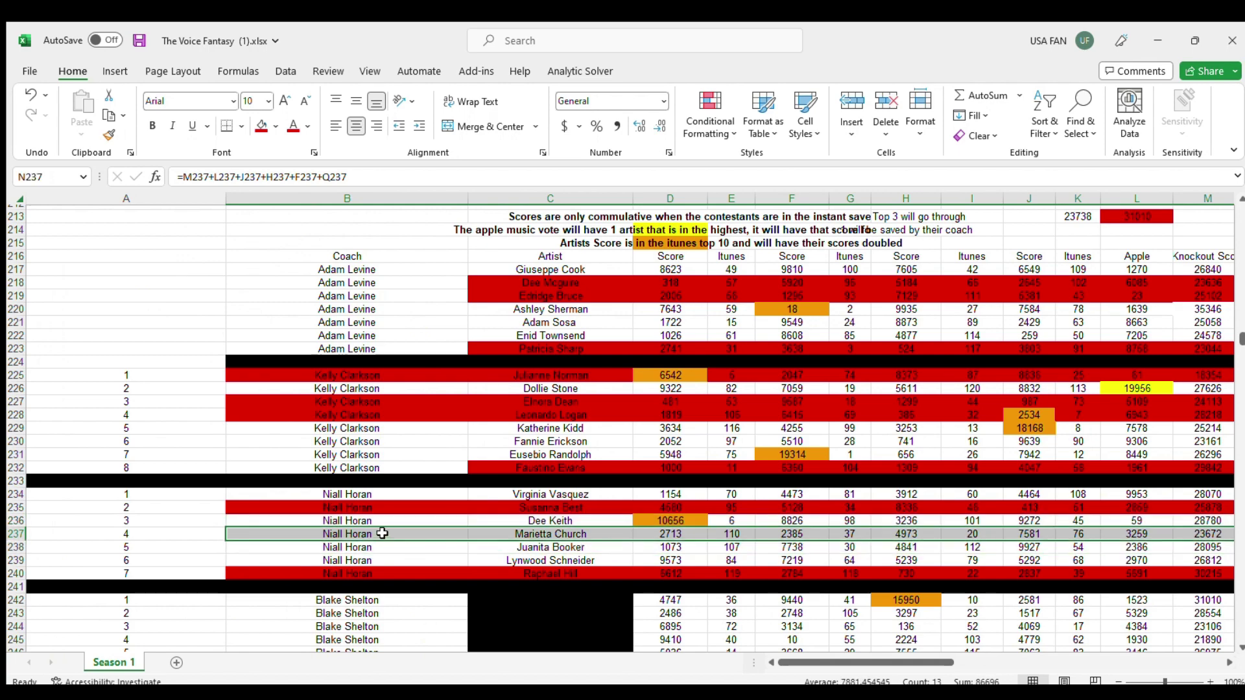
left_click(261, 126)
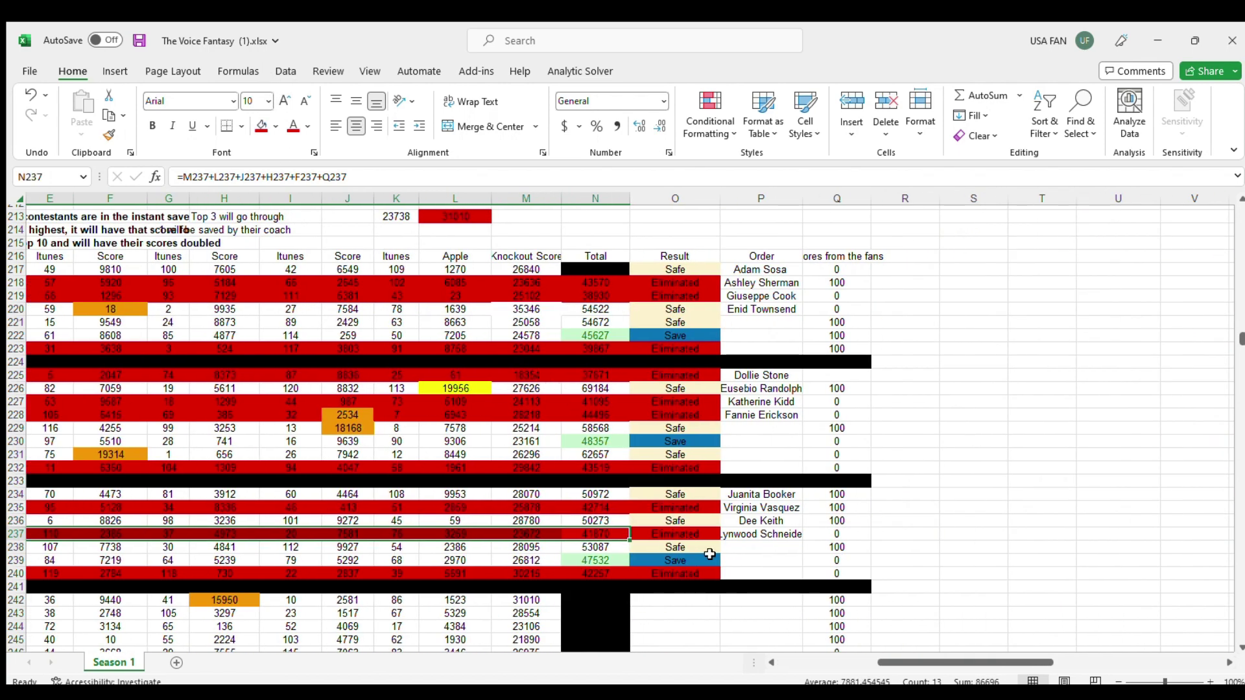
Step: In the live show chart, mark Team Niall's last three artists as Eliminated in P14:P16, copied from P25
left_click(710, 554)
left_click(593, 560)
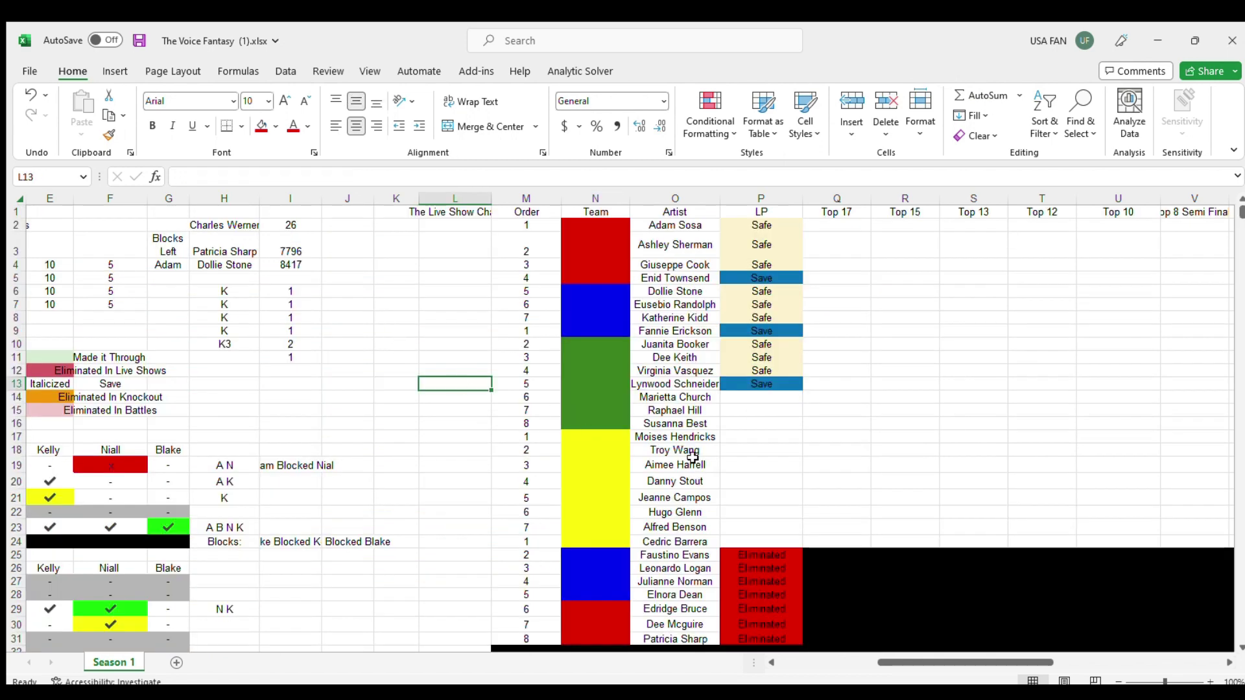
left_click(754, 552)
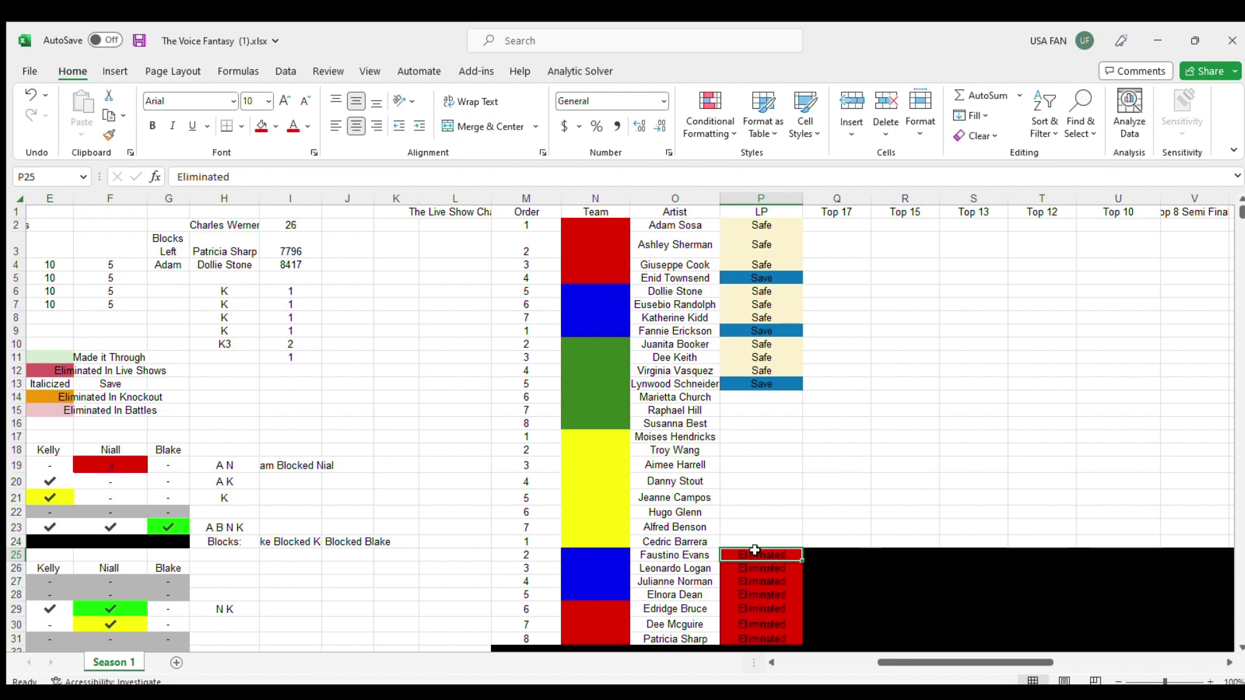
key("ctrl+c")
left_click(730, 397)
key("ctrl+v")
left_click(739, 410)
key("ctrl+v")
left_click(739, 423)
key("ctrl+v")
Step: Move the three eliminated Team Niall artists below Team Blake's artists to rows 22 to 24, and extend the black fill over Q22:W24
left_click(904, 396)
left_click_drag(609, 396, 959, 393)
left_click_drag(600, 432, 694, 538)
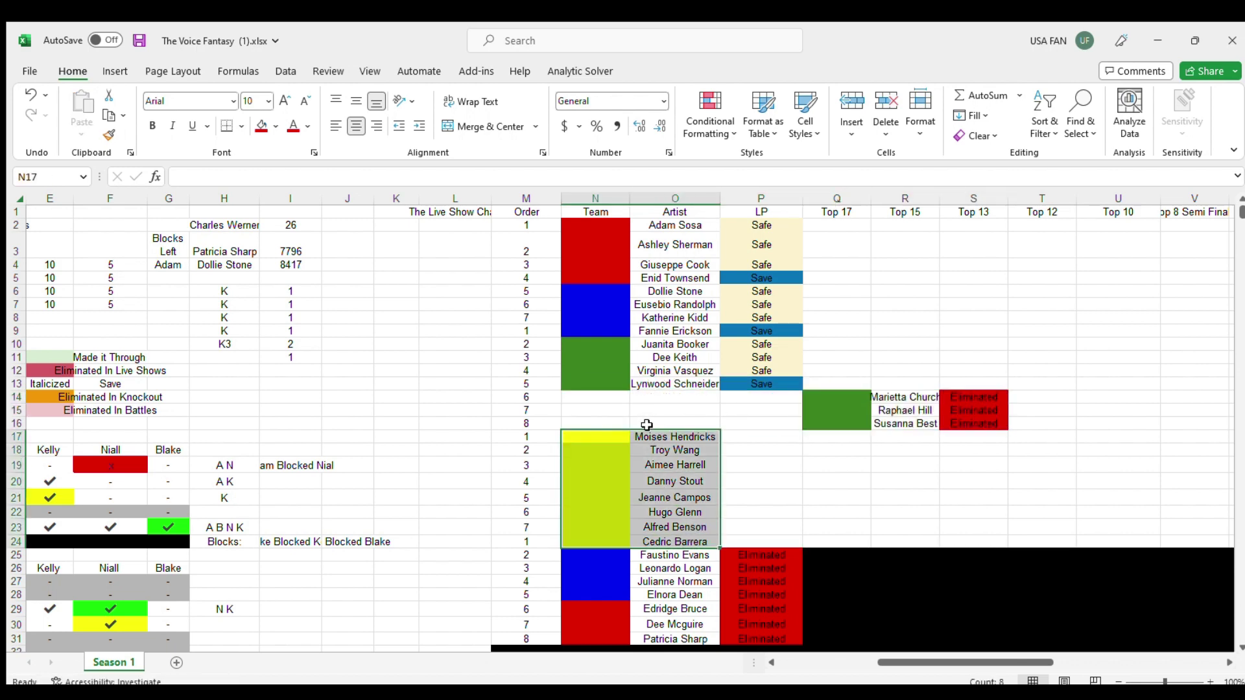
left_click_drag(648, 430, 649, 391)
left_click_drag(818, 396, 747, 513)
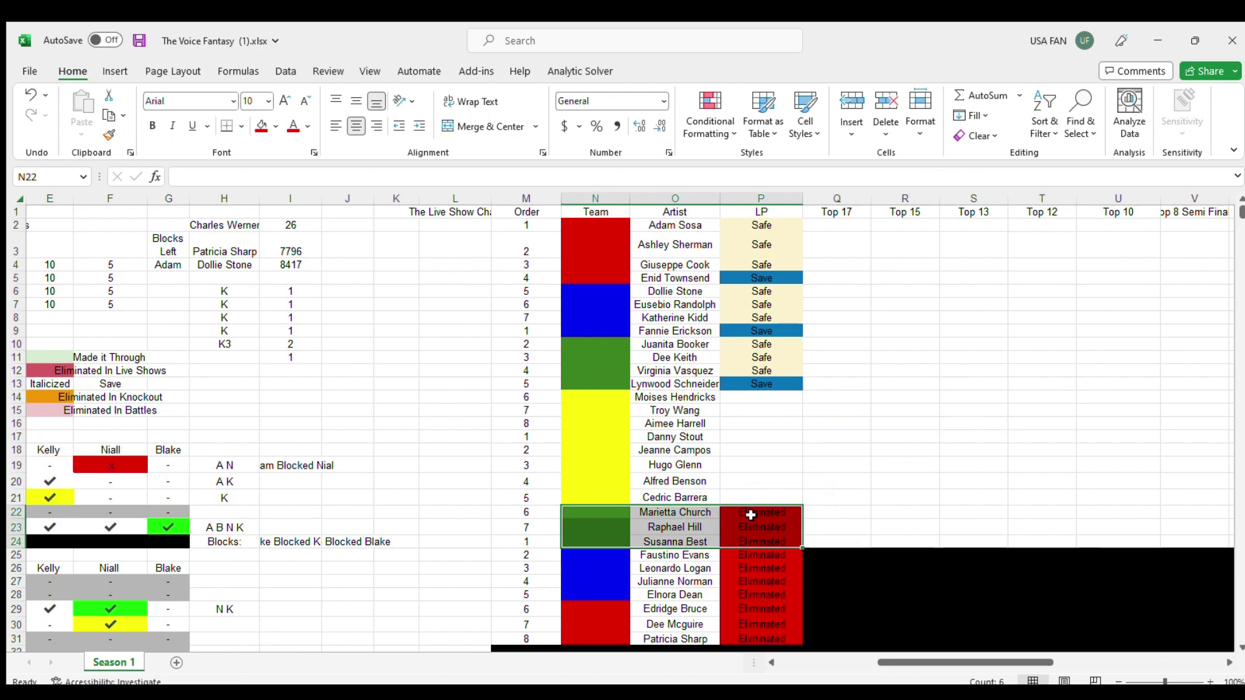
left_click_drag(842, 556, 1107, 511)
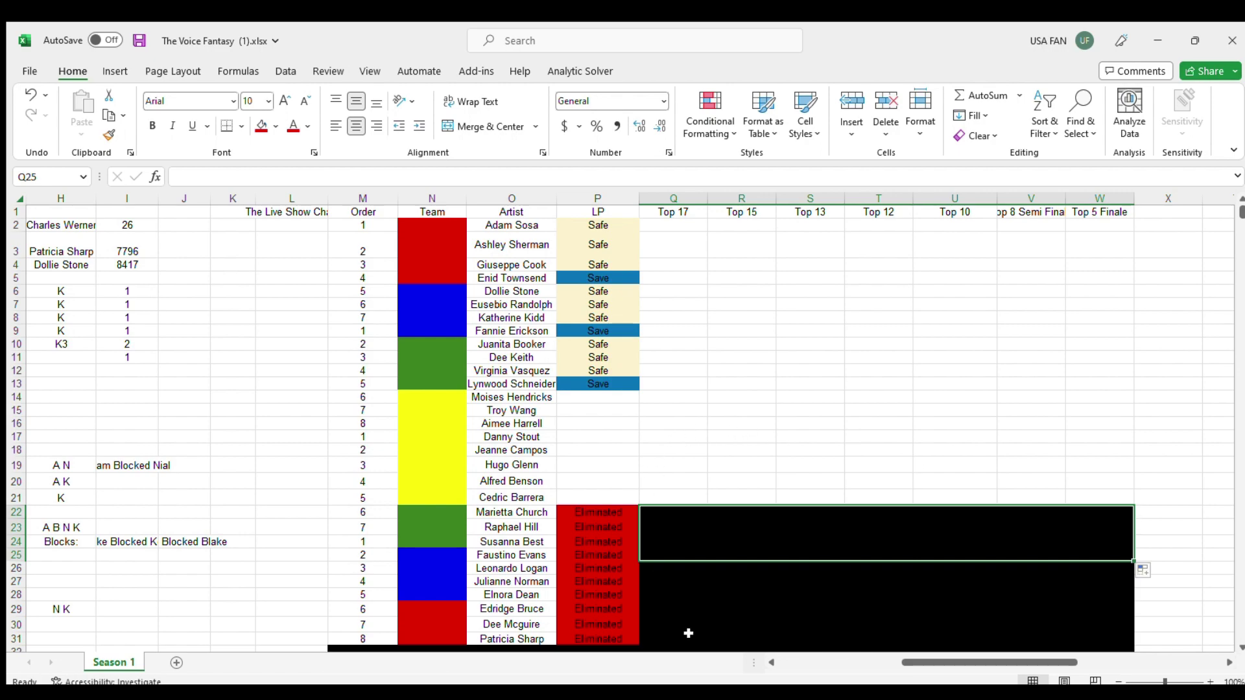
Step: Highlight the highest total among Team Blake's cells N242:N249 in green in the live show score table
left_click_drag(982, 662, 824, 662)
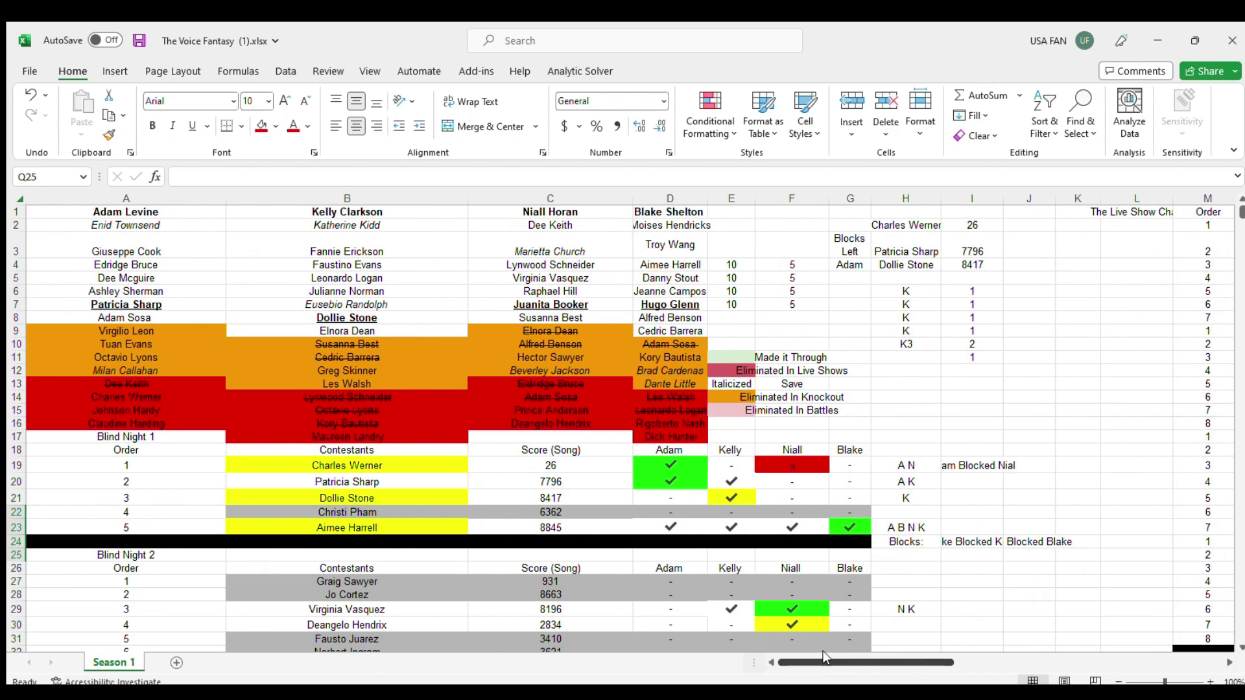
left_click_drag(1237, 207, 1236, 333)
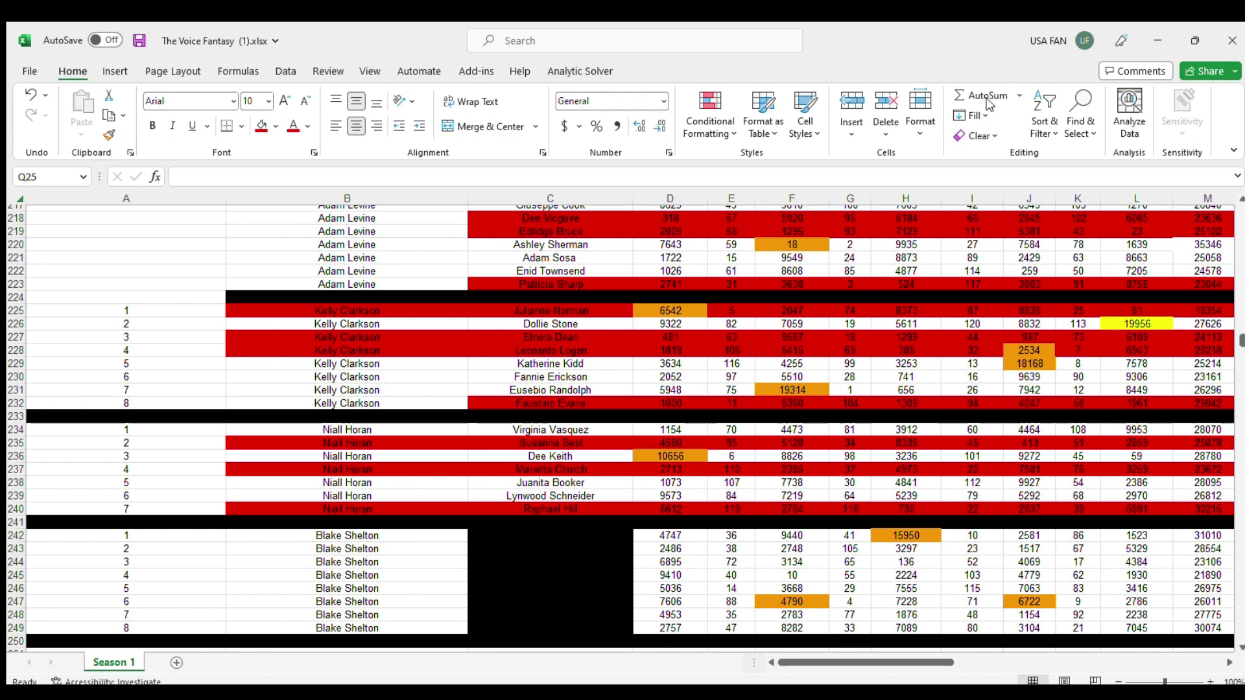
left_click(346, 536)
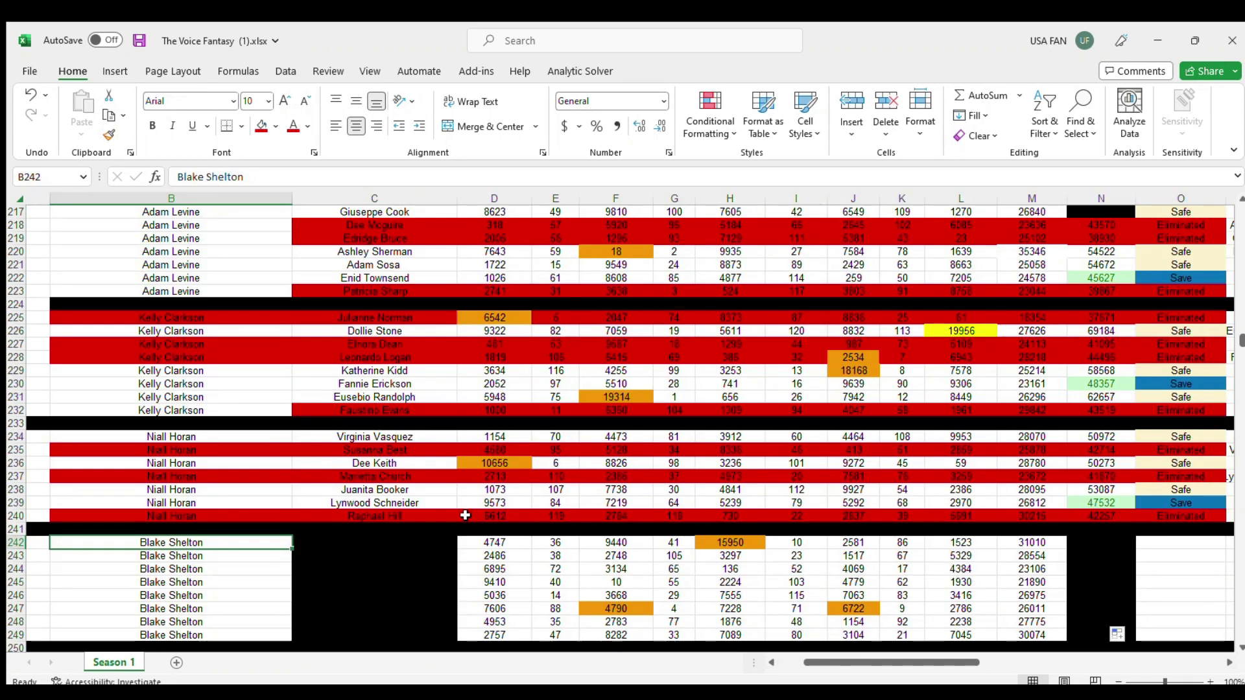
left_click_drag(1082, 537, 1080, 638)
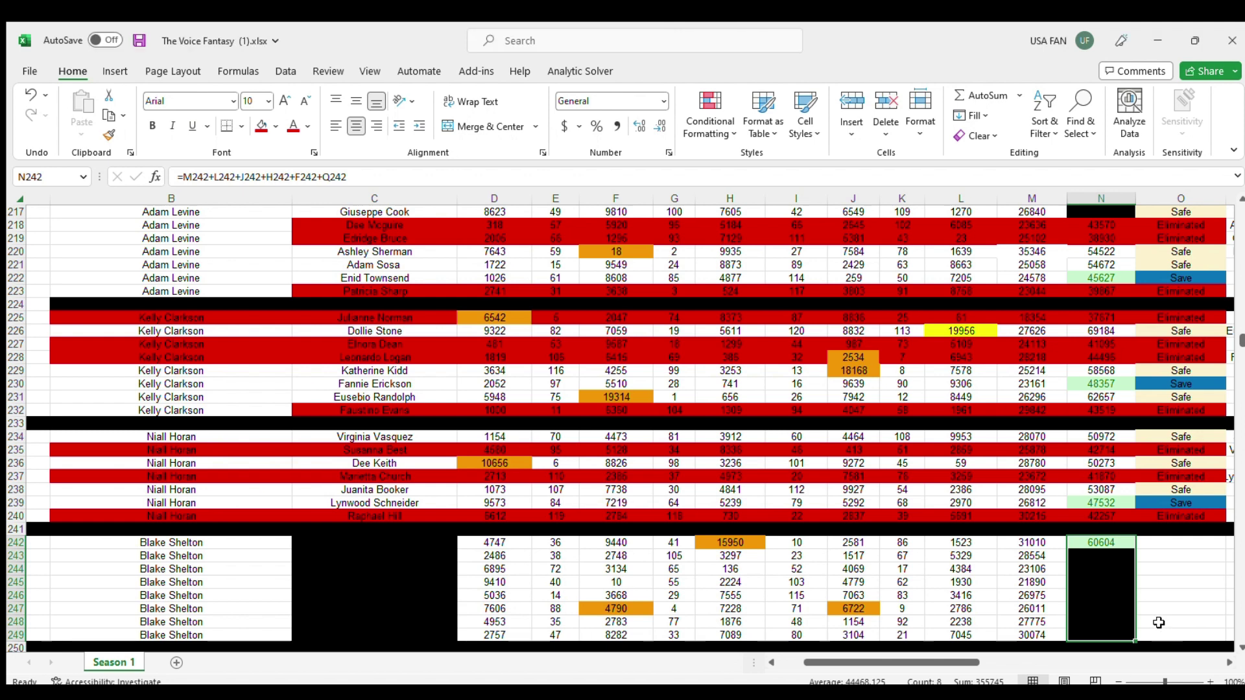
Step: Mark the Team Blake result in O242 as Safe, copied from O238
left_click(1170, 544)
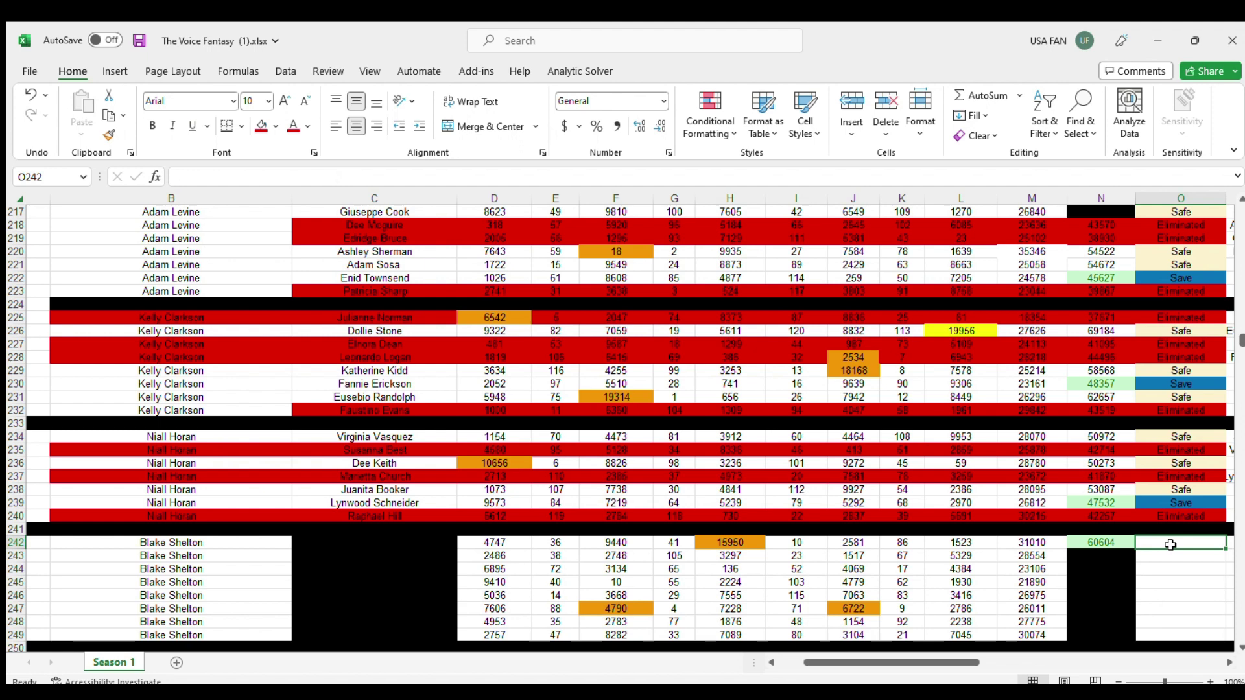
type("S")
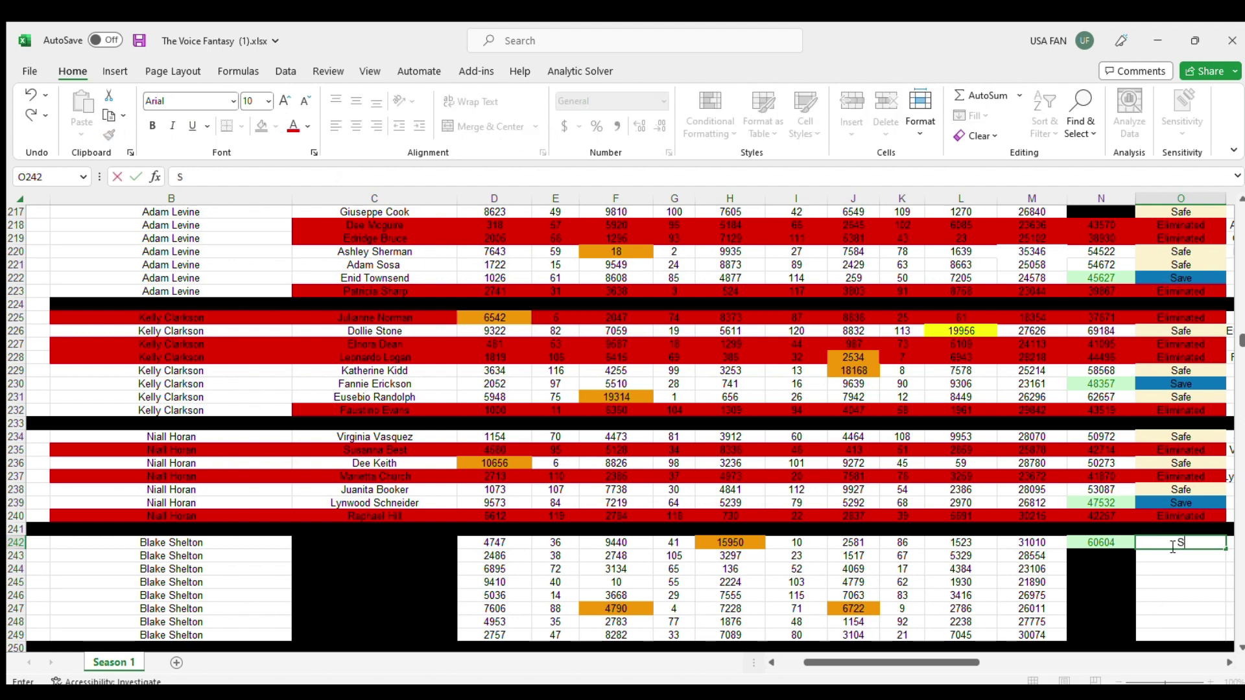
key("BackSpace")
left_click(1165, 491)
key("ctrl+c")
left_click(1142, 548)
key("ctrl+v")
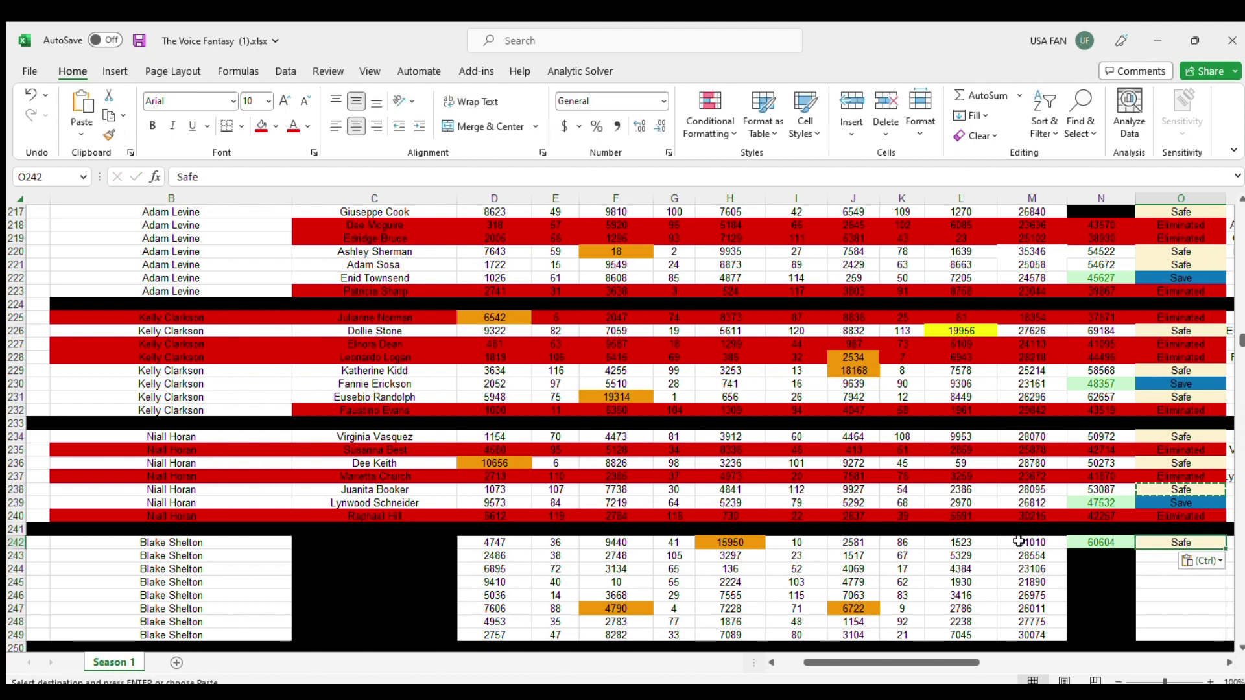
Step: Reveal the artist's name in C242 by removing its black fill, and copy it into the Order cell P242
left_click(369, 541)
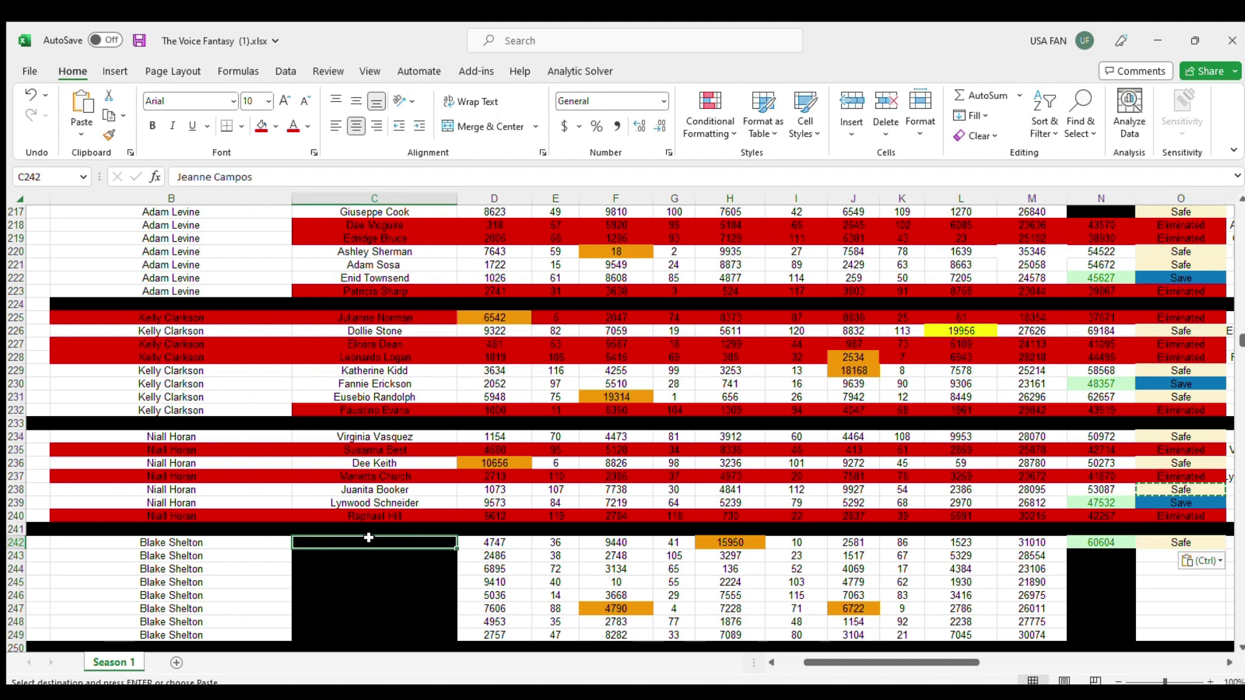
left_click(263, 126)
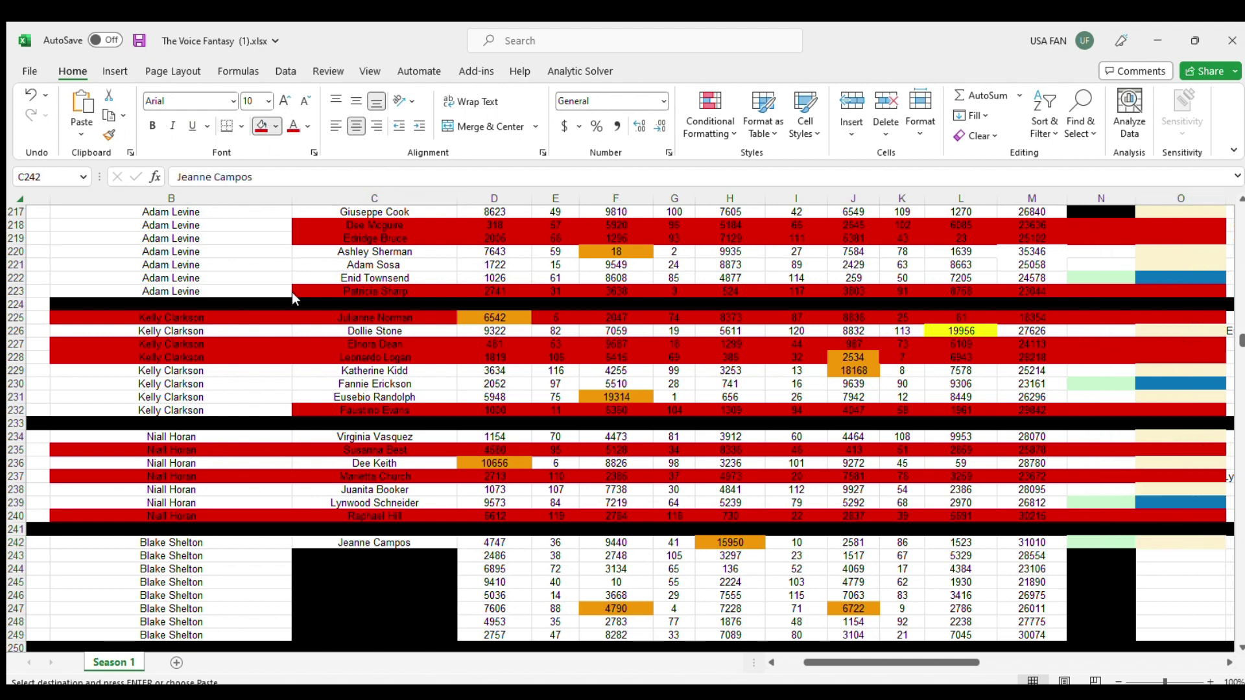
key("ctrl+c")
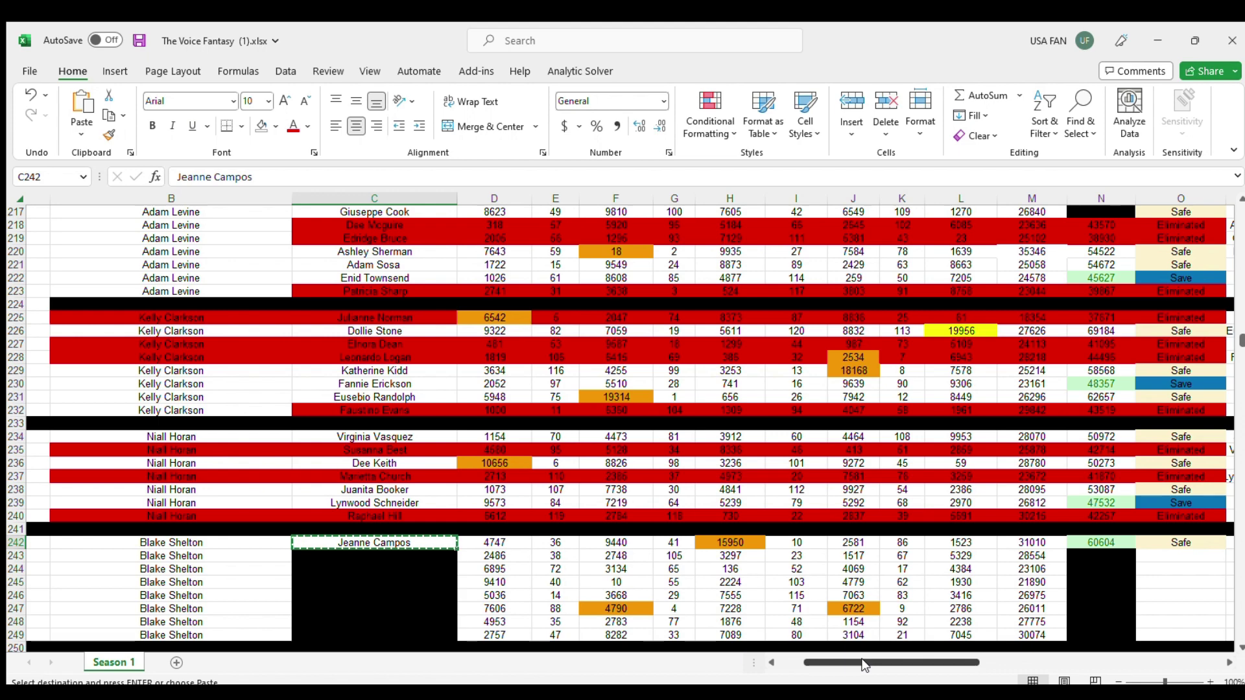
left_click_drag(880, 657, 939, 656)
left_click(859, 540)
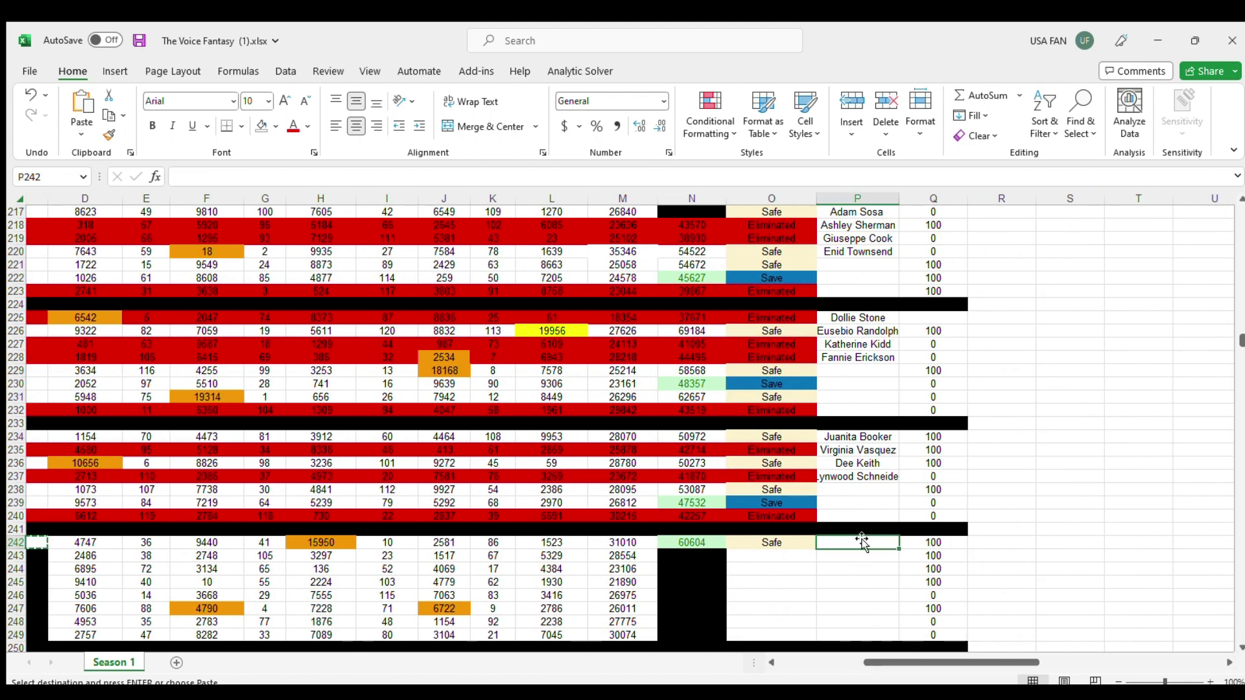
key("ctrl+v")
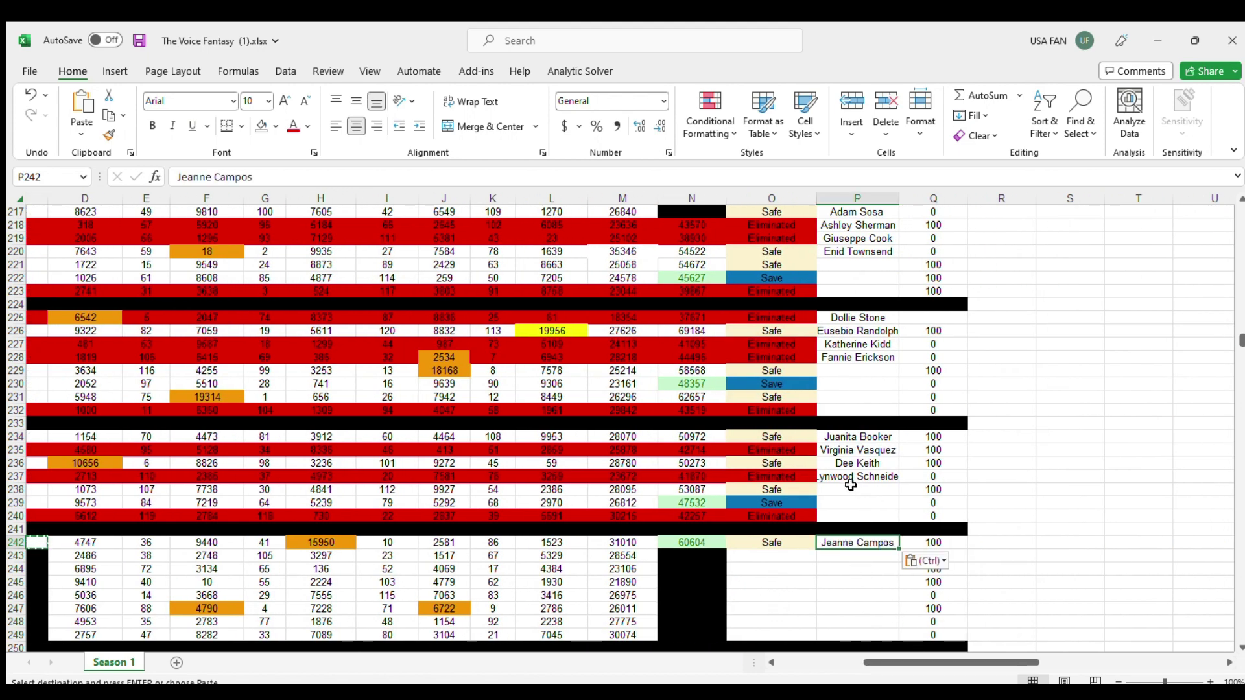
Step: In the Team Blake roster, mark the revealed artist in P71 as Advanced with a check mark, copied from P60
scroll(848, 484, "up", 20)
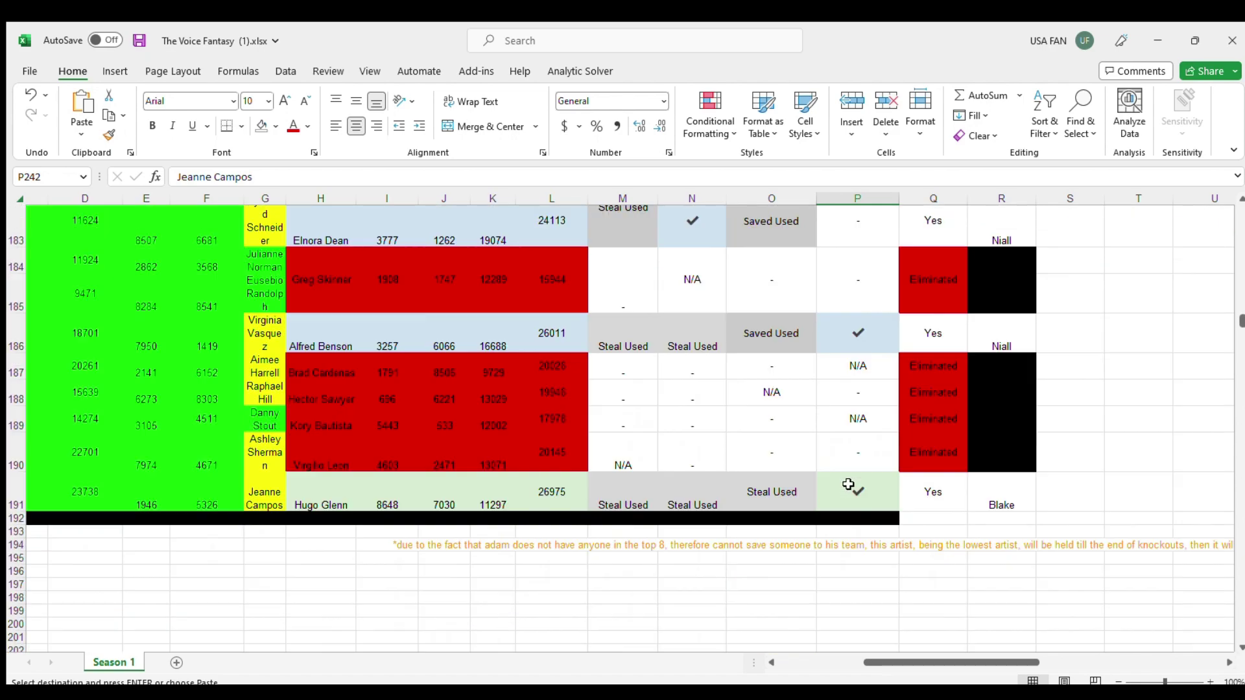
scroll(848, 484, "up", 20)
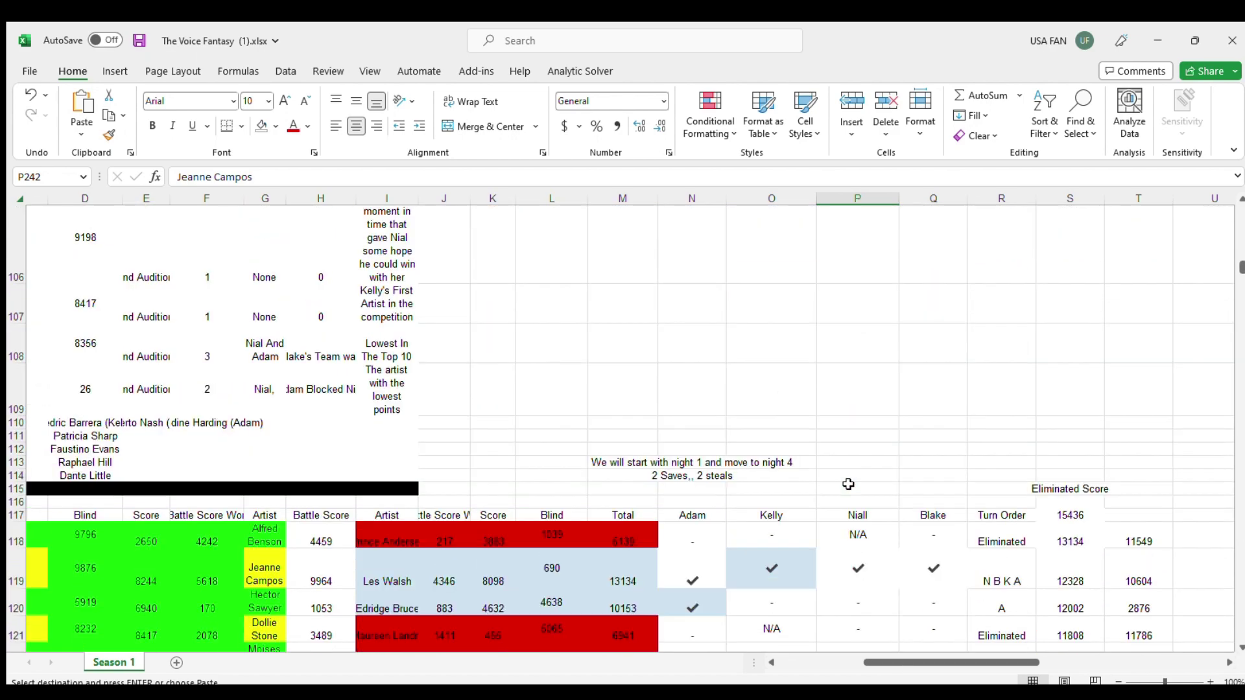
scroll(848, 484, "up", 8)
scroll(848, 484, "down", 5)
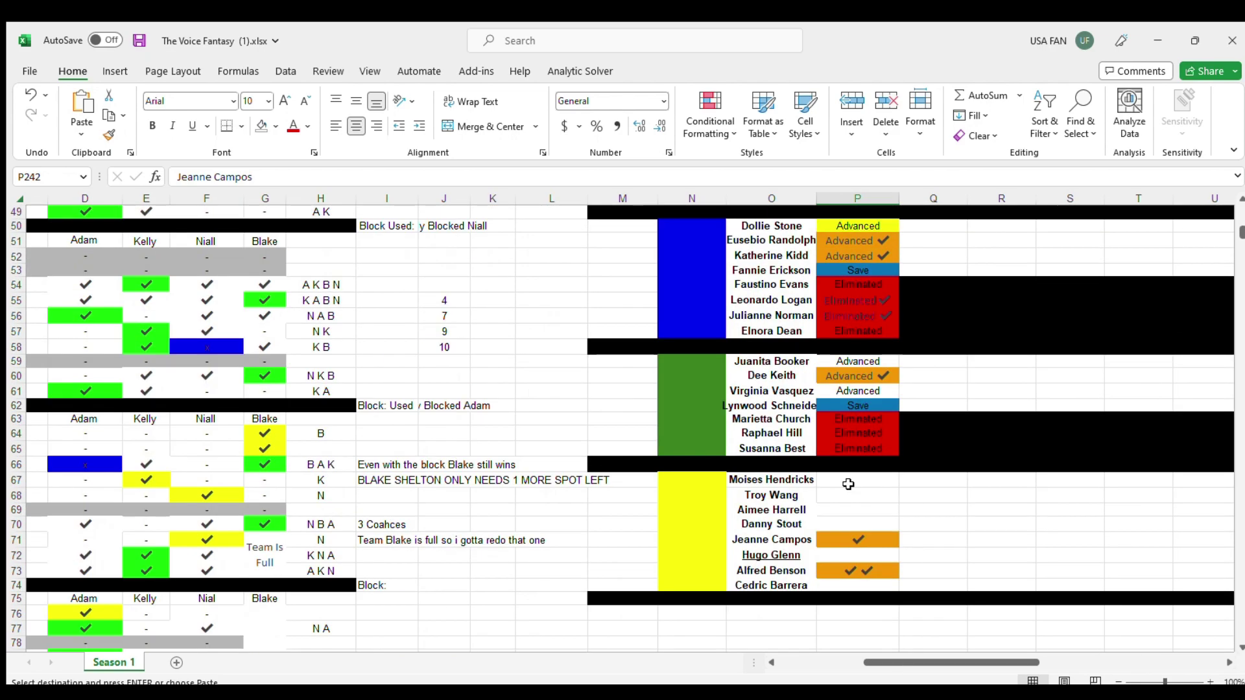
left_click(850, 374)
key("ctrl+c")
left_click(850, 538)
key("ctrl+v")
Step: Move the advanced artist's entry from row 71 to the top of the Team Blake roster in row 67, shifting the artists above it down
left_click_drag(667, 545, 1074, 510)
left_click_drag(703, 475, 742, 555)
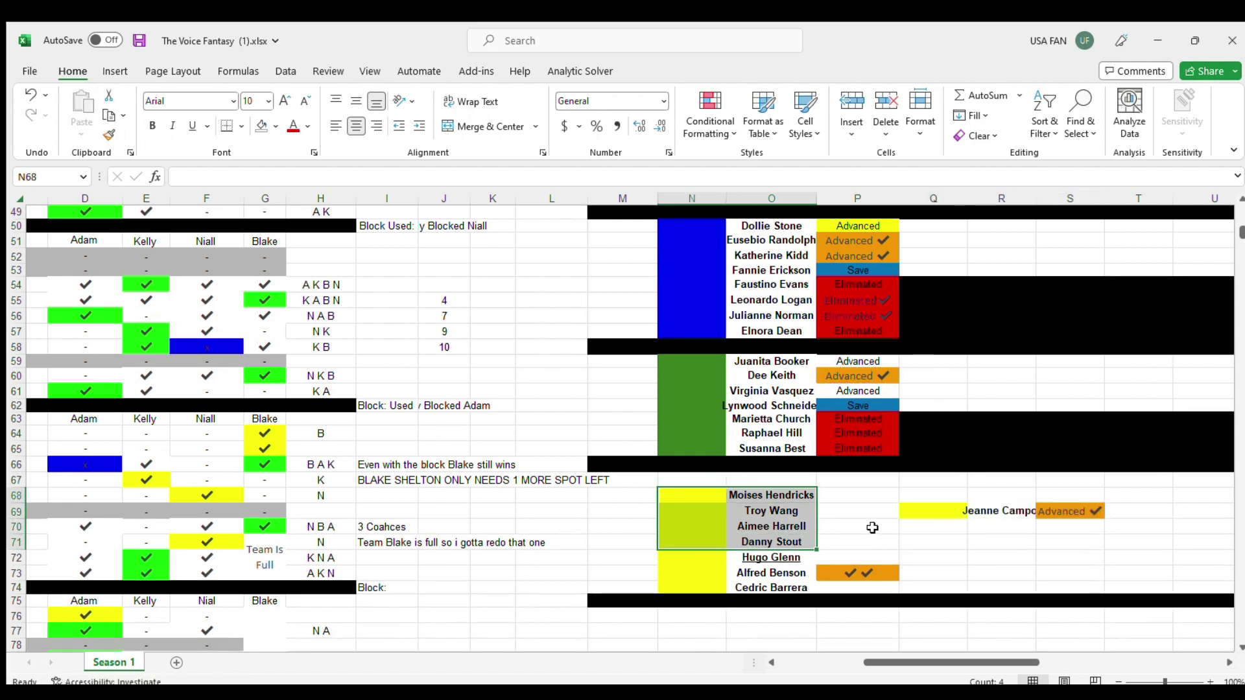
left_click(939, 513)
left_click_drag(1008, 504, 861, 476)
Step: In the live show chart, mark the revealed Team Blake artist's LP result in P18 as Safe, copied from P12
scroll(971, 485, "up", 16)
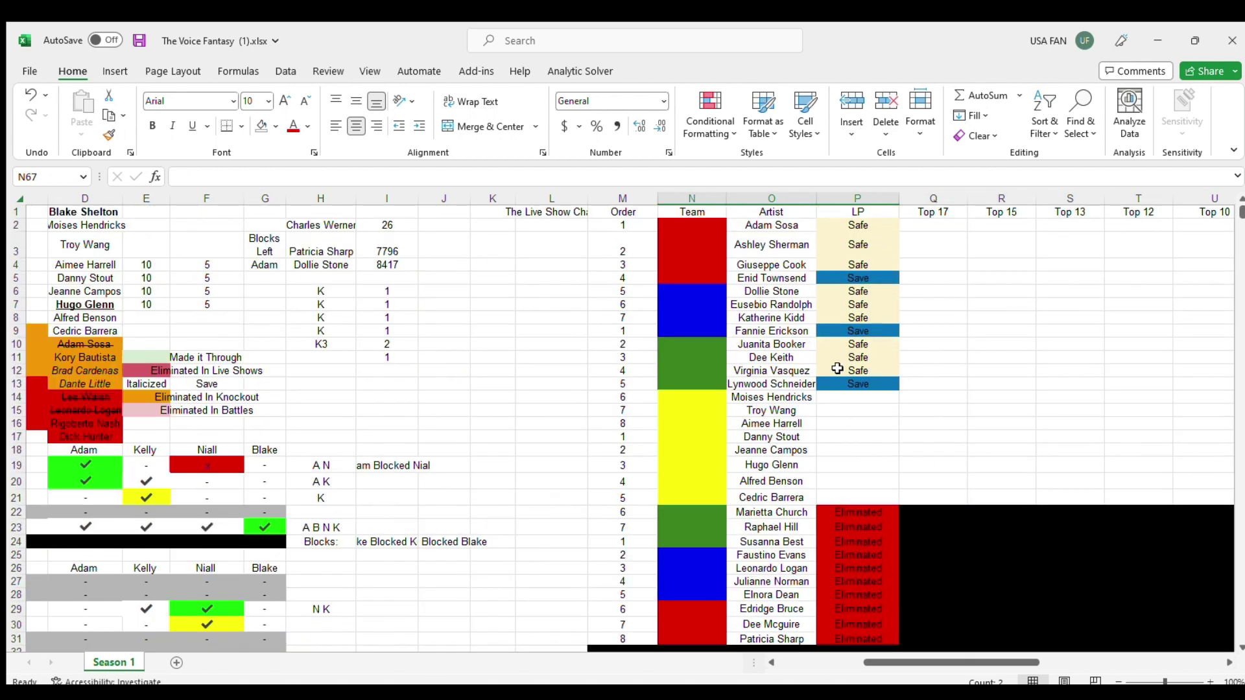
left_click(837, 369)
left_click(833, 448)
key("ctrl+v")
Step: Move the safe artist's entry N18:P18 to the top of Team Blake's block in row 14, shifting the artists above it down
left_click_drag(687, 448, 1135, 425)
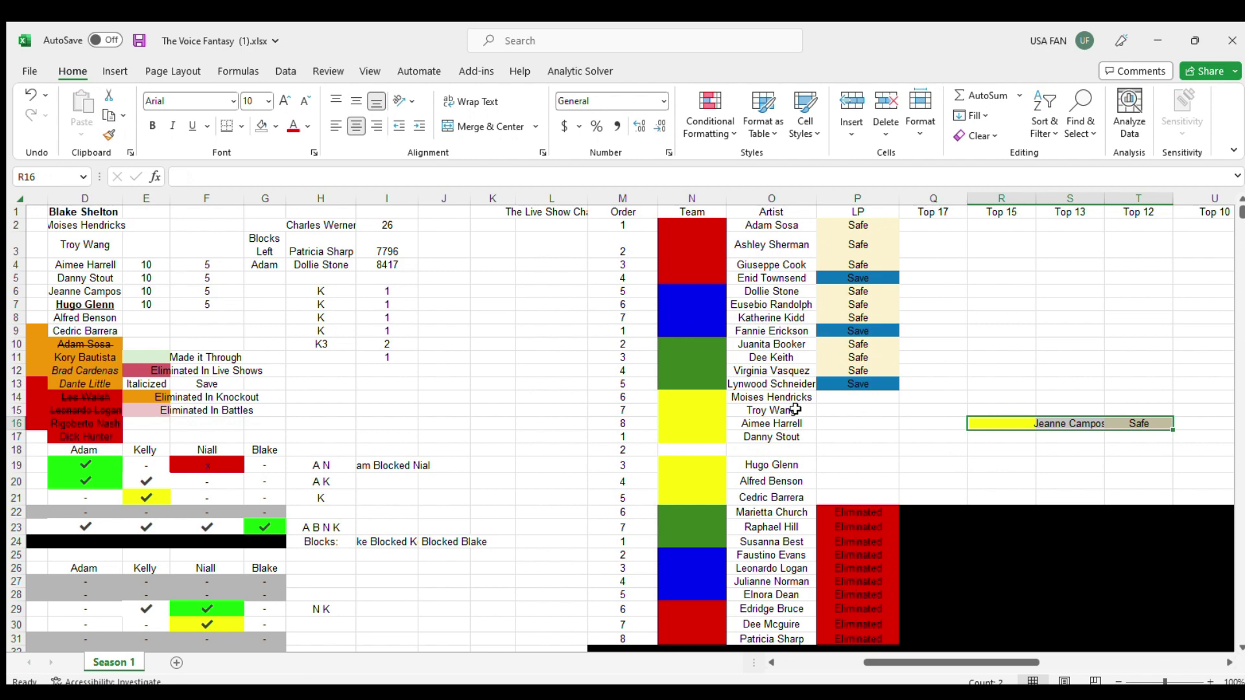
left_click_drag(704, 400, 767, 445)
left_click_drag(1005, 424, 855, 392)
Step: In the live show score table, reveal the Team Blake total in N249 with a green fill and clear the fill from N242
scroll(467, 459, "down", 20)
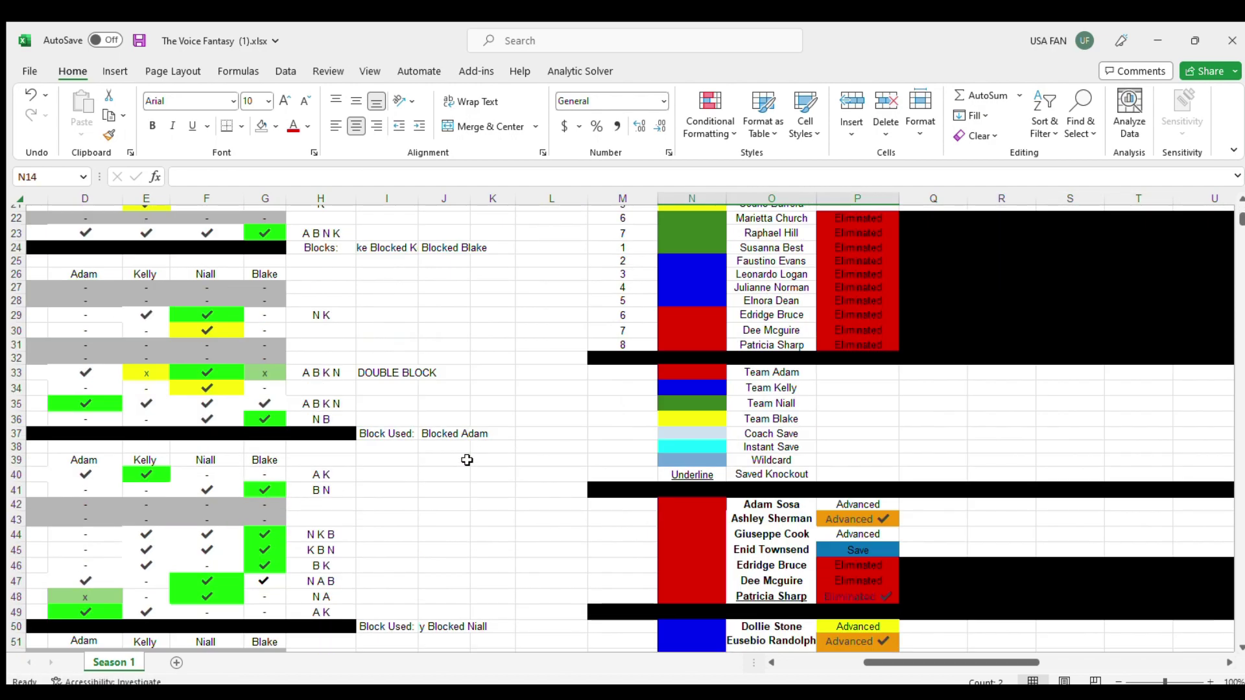
scroll(465, 461, "down", 20)
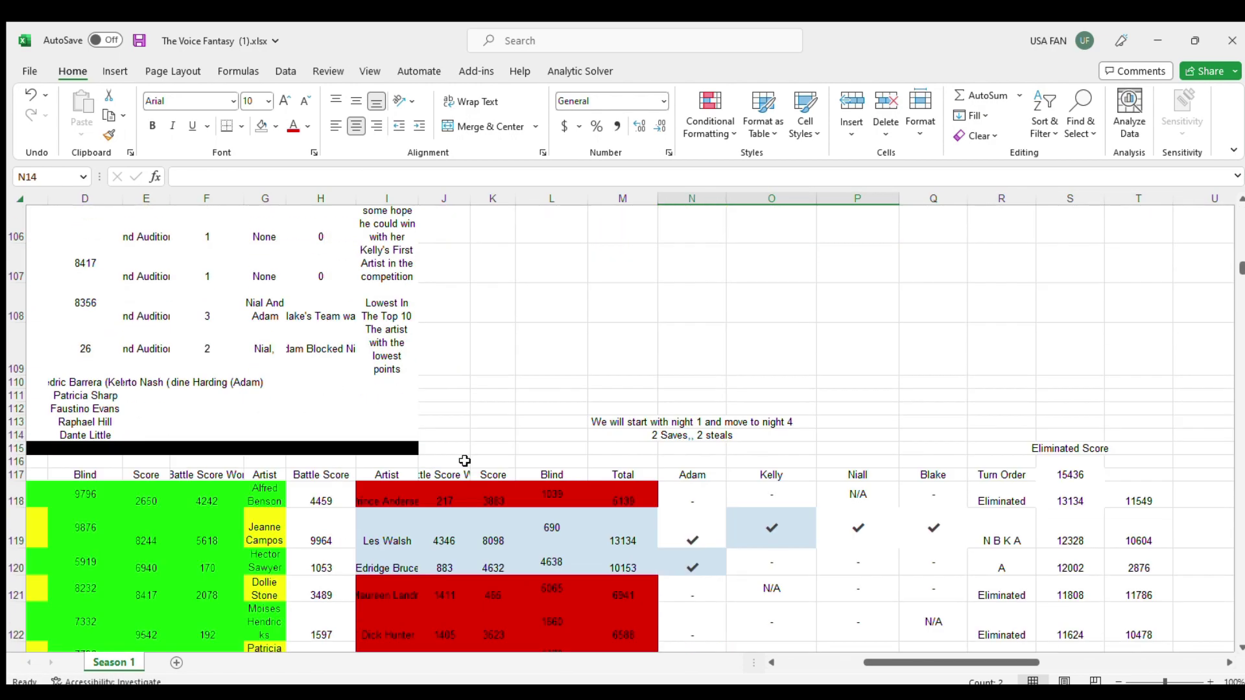
scroll(465, 461, "down", 9)
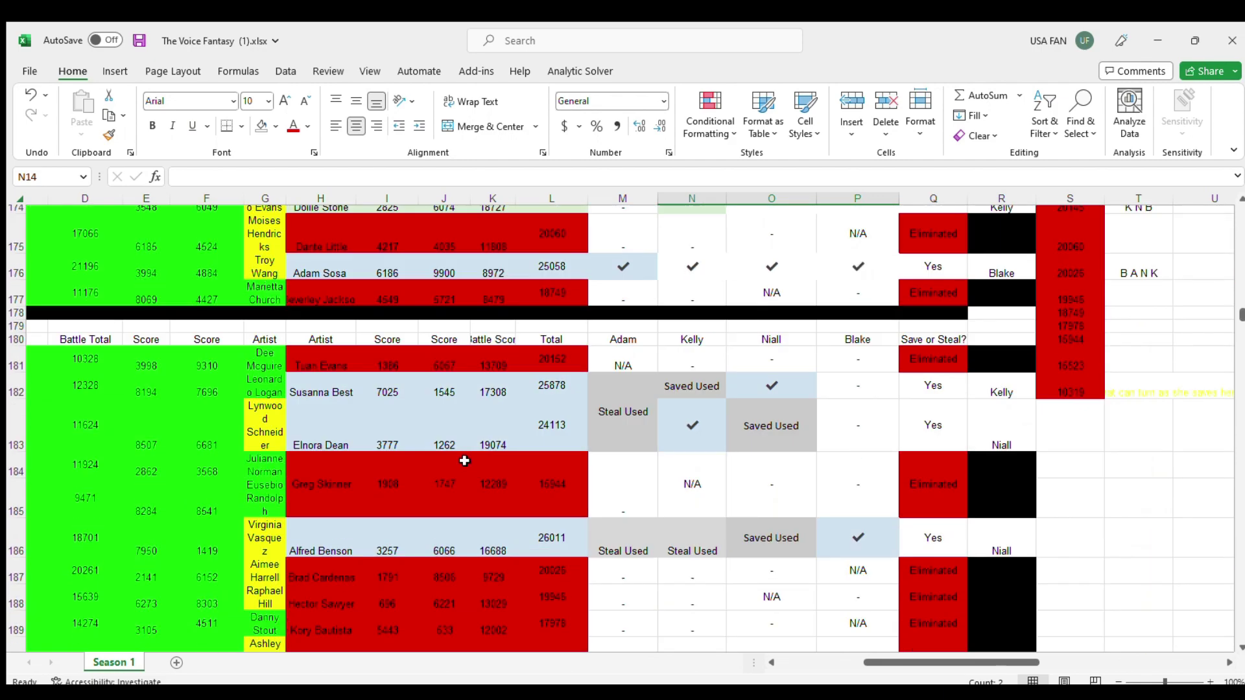
scroll(465, 461, "up", 3)
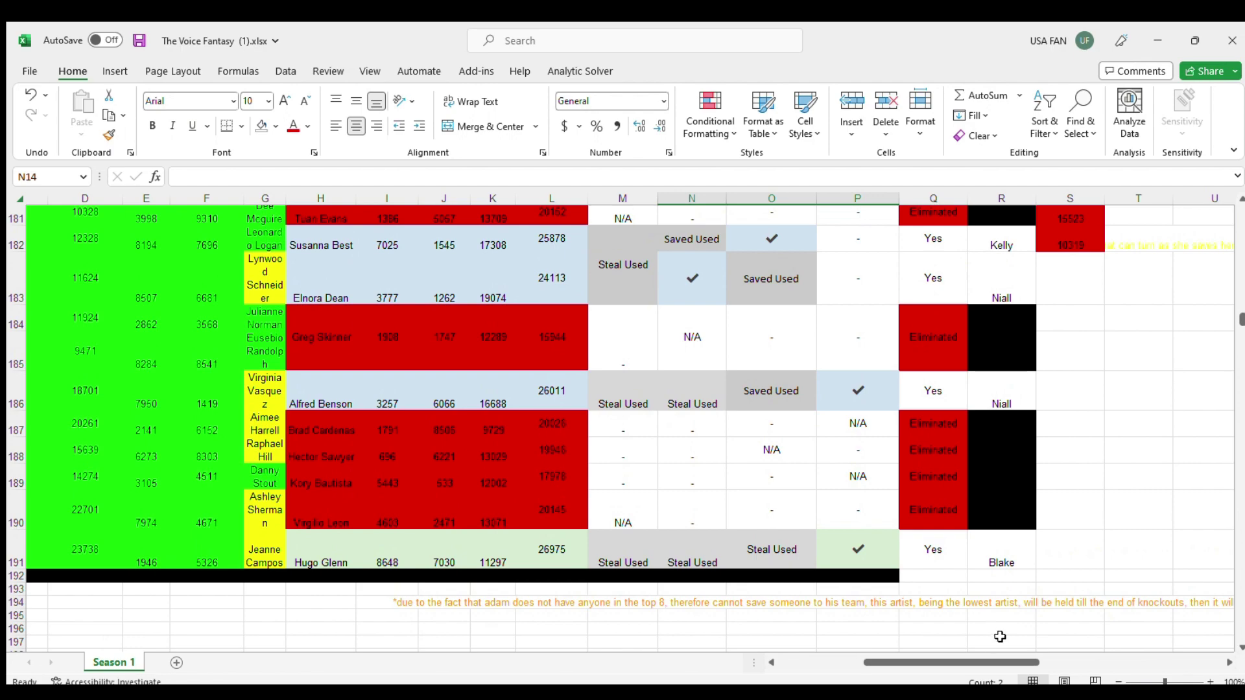
left_click_drag(979, 661, 816, 661)
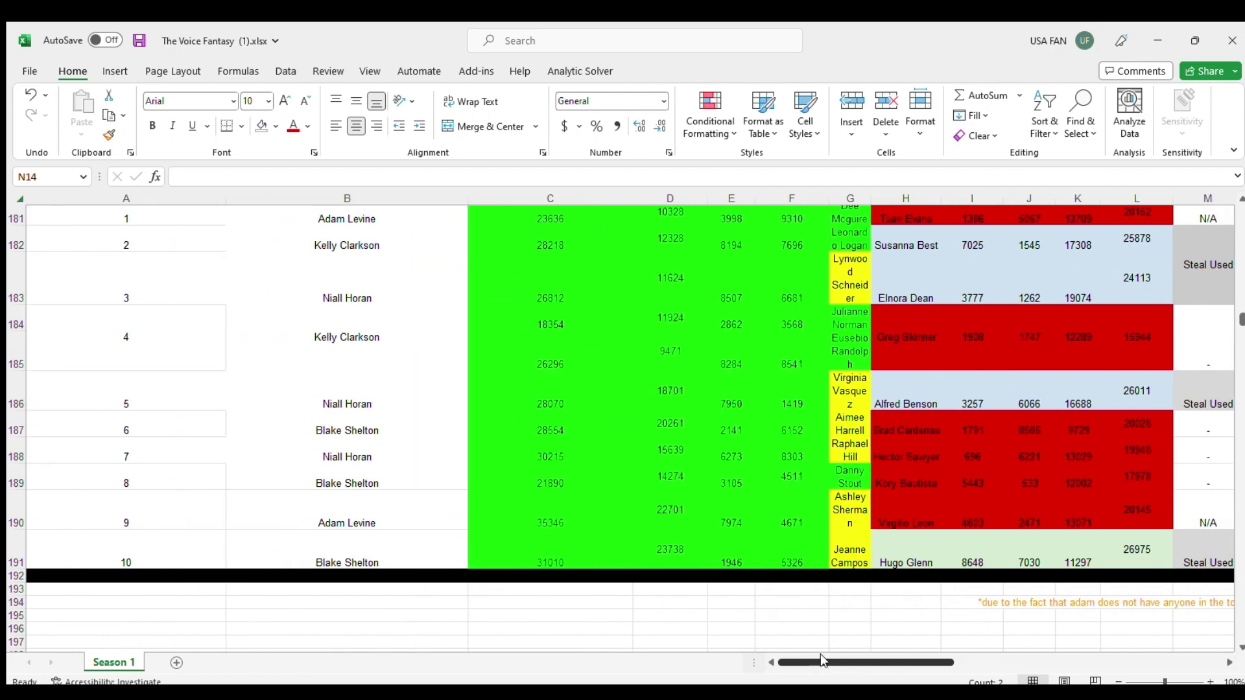
scroll(830, 498, "down", 13)
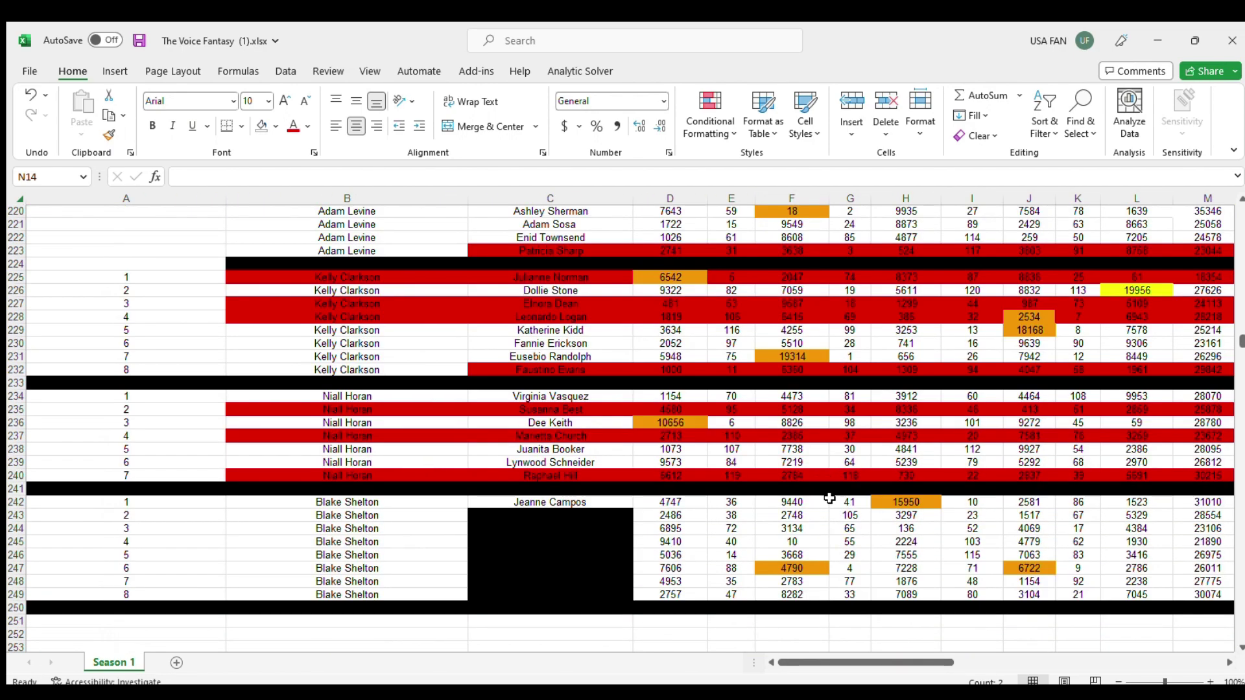
mouse_move(819, 662)
left_mouse_down()
mouse_move(855, 666)
mouse_move(833, 664)
left_mouse_up()
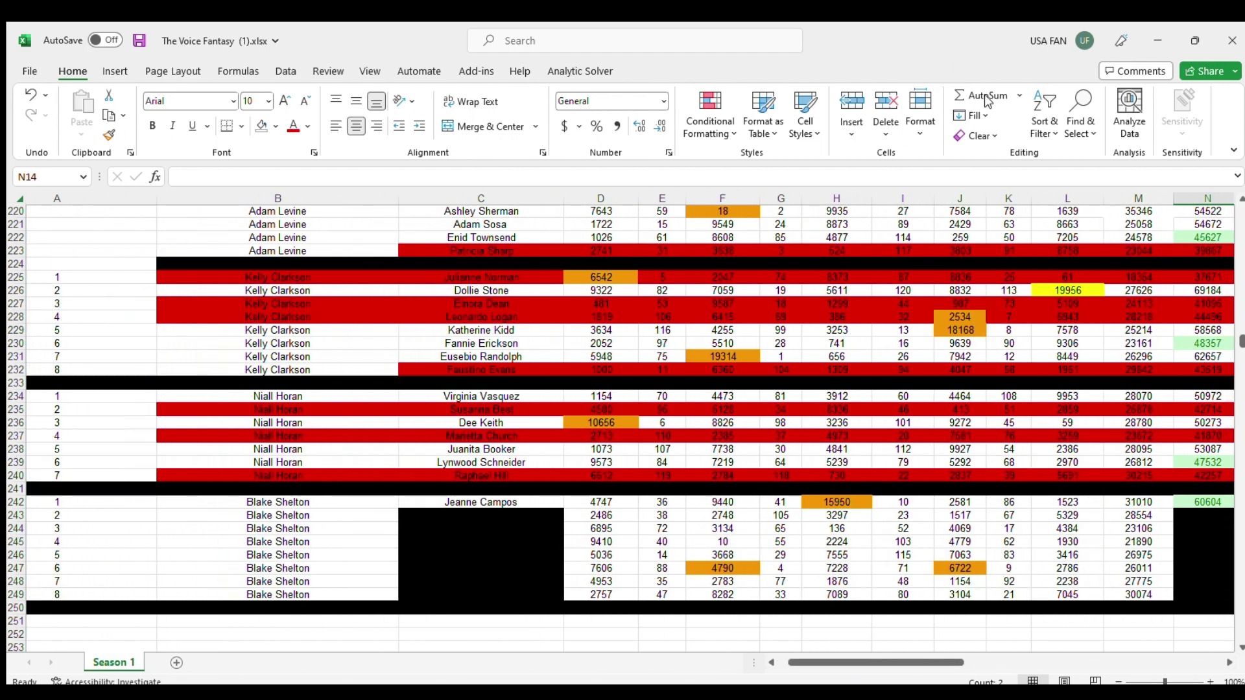
left_click_drag(861, 662, 883, 639)
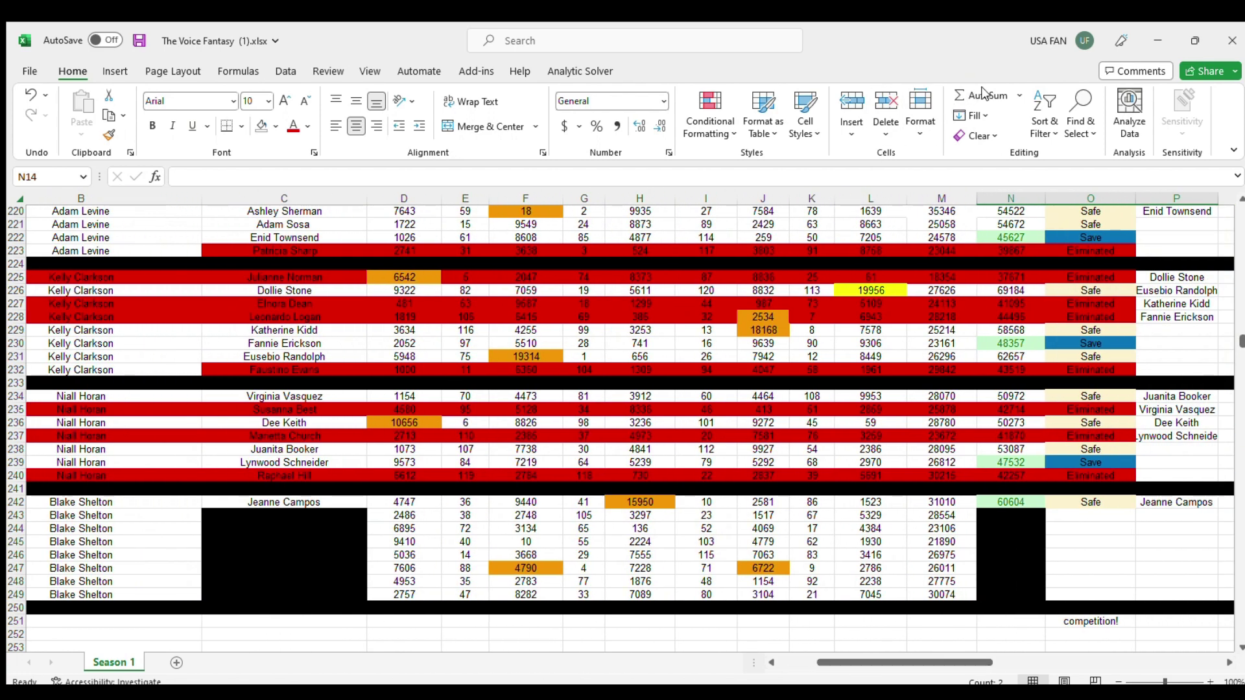
left_click(1010, 502)
key("ctrl+c")
left_click(284, 502)
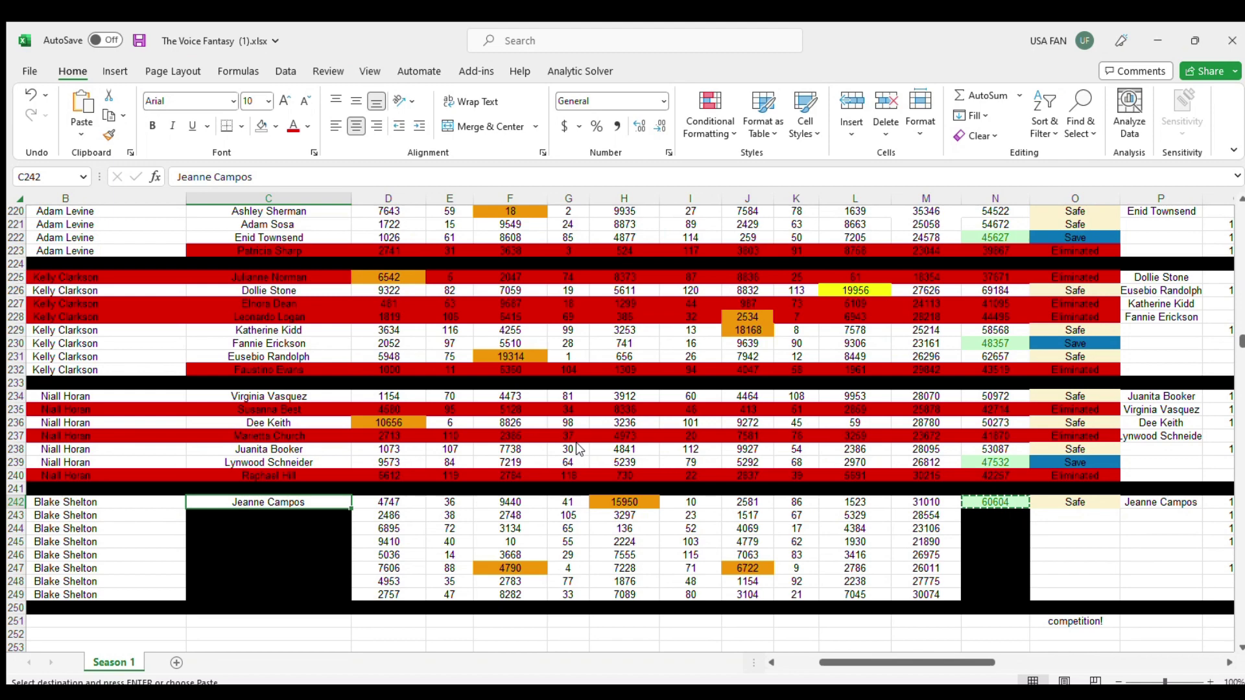
left_click(143, 506)
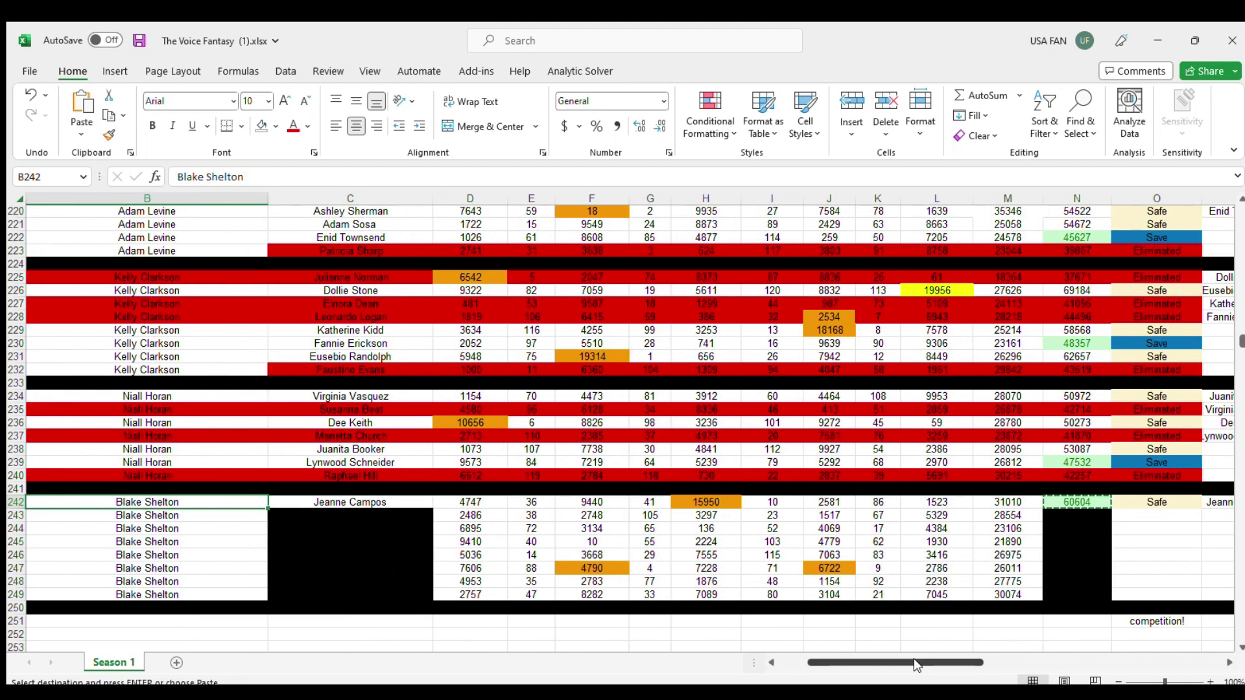
scroll(922, 660, "right", 3)
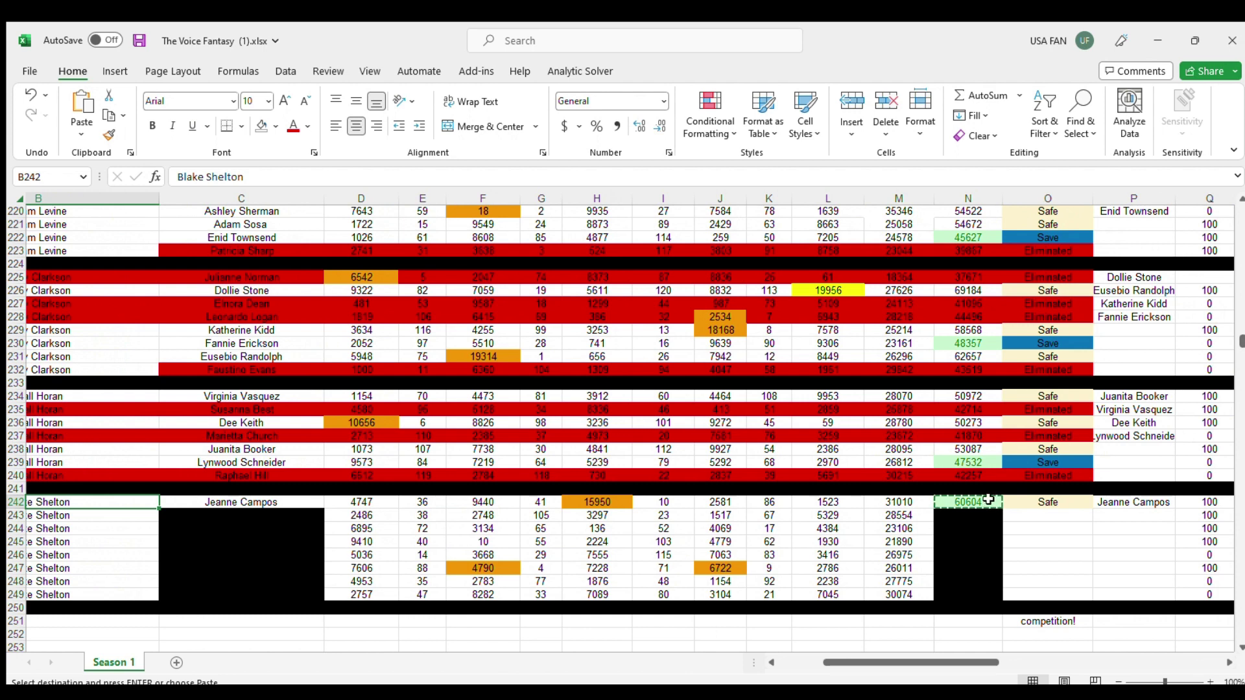
left_click(940, 504)
left_click(299, 505)
left_click(415, 504)
left_click(966, 501)
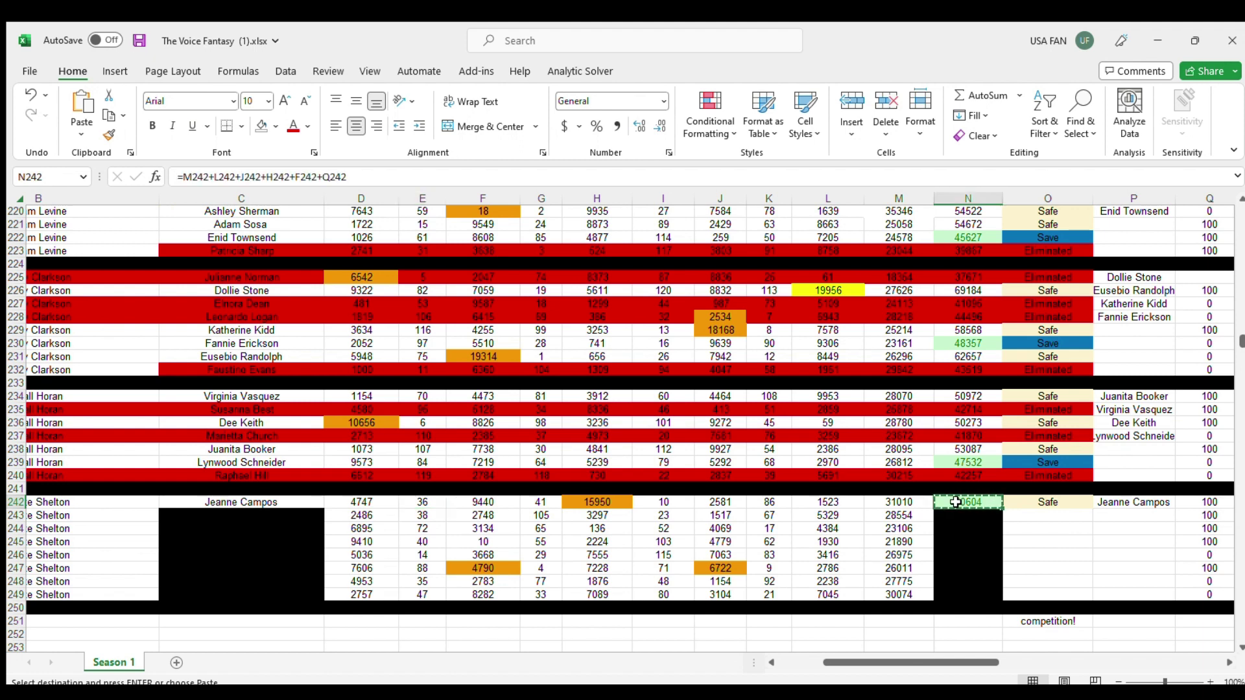
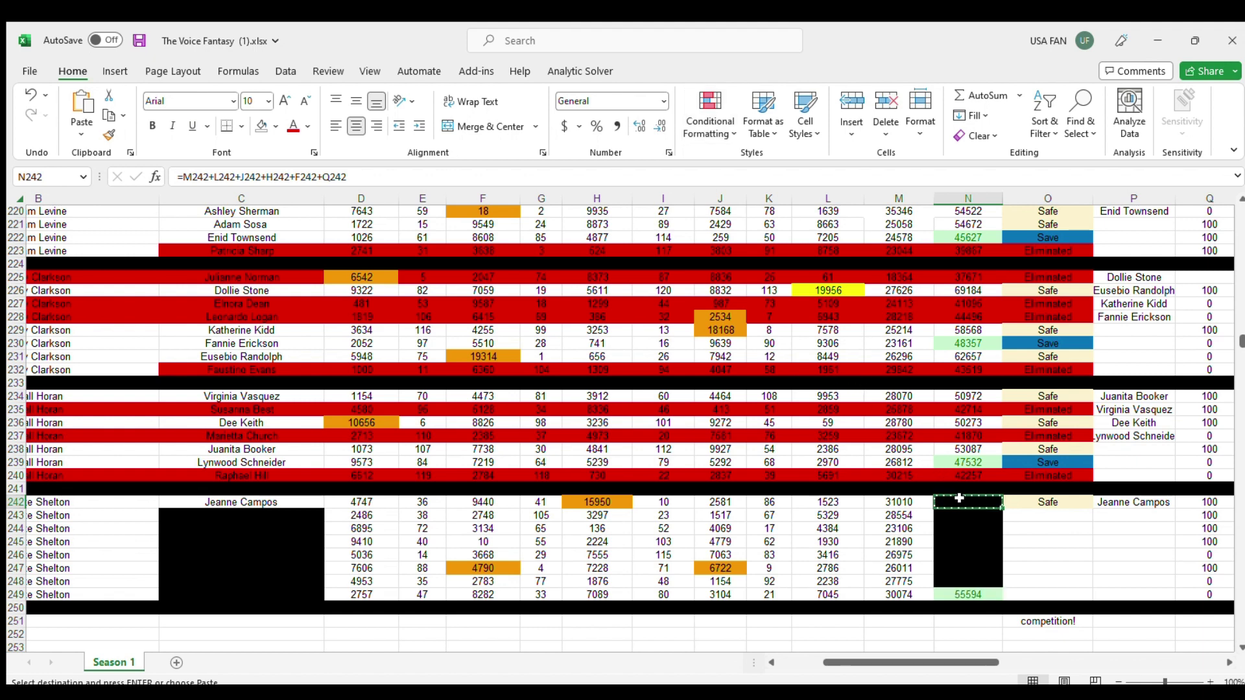
key("Return")
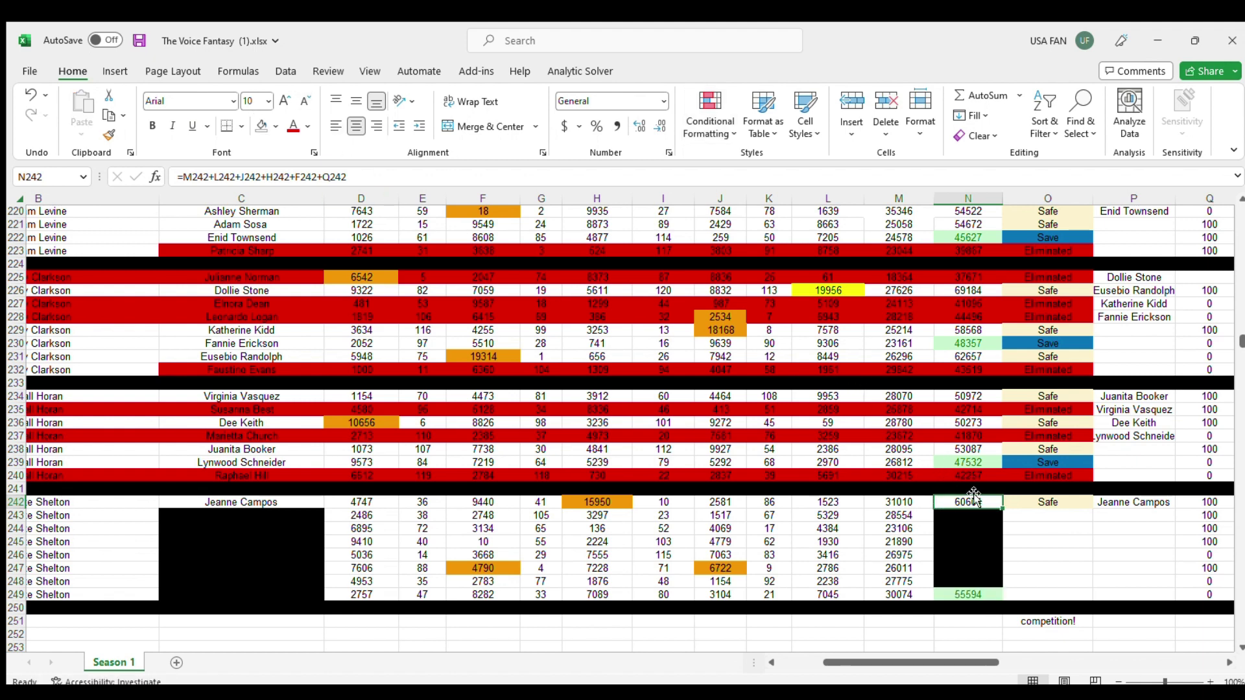
Step: Mark the result in O249 as Safe, copied from O242, and reveal the artist's name in C249 by removing its black fill
left_click(1043, 502)
key("ctrl+c")
left_click(1055, 595)
key("ctrl+v")
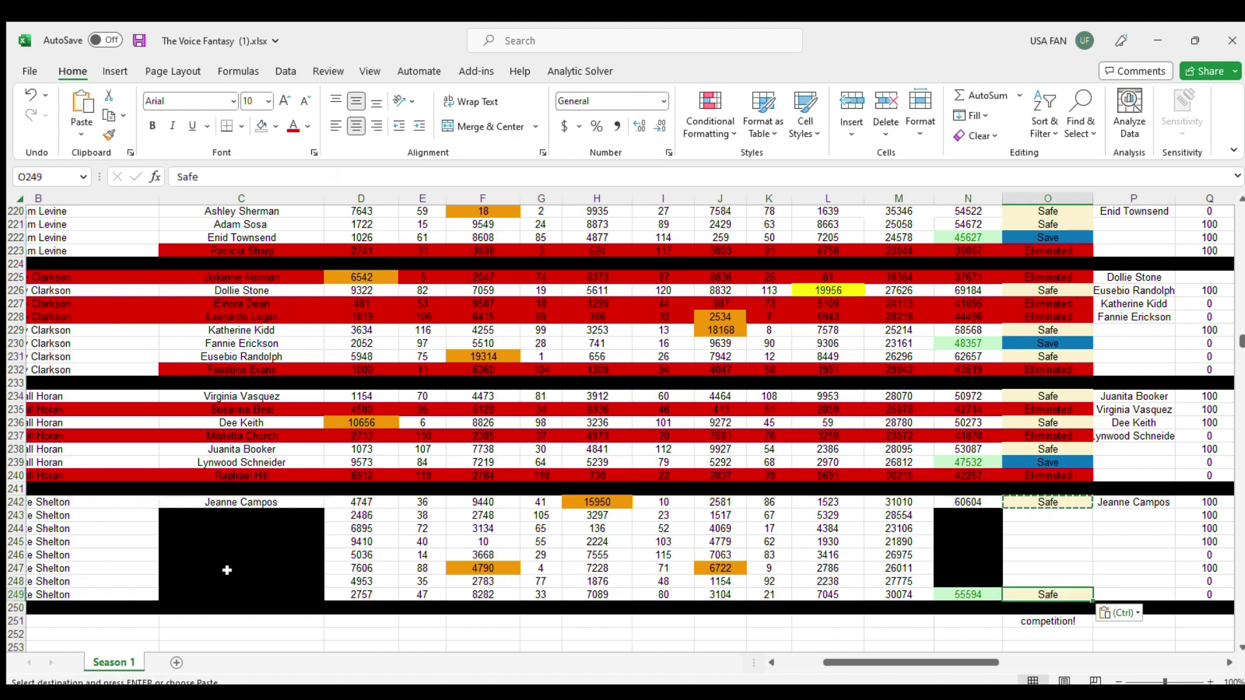
left_click(184, 594)
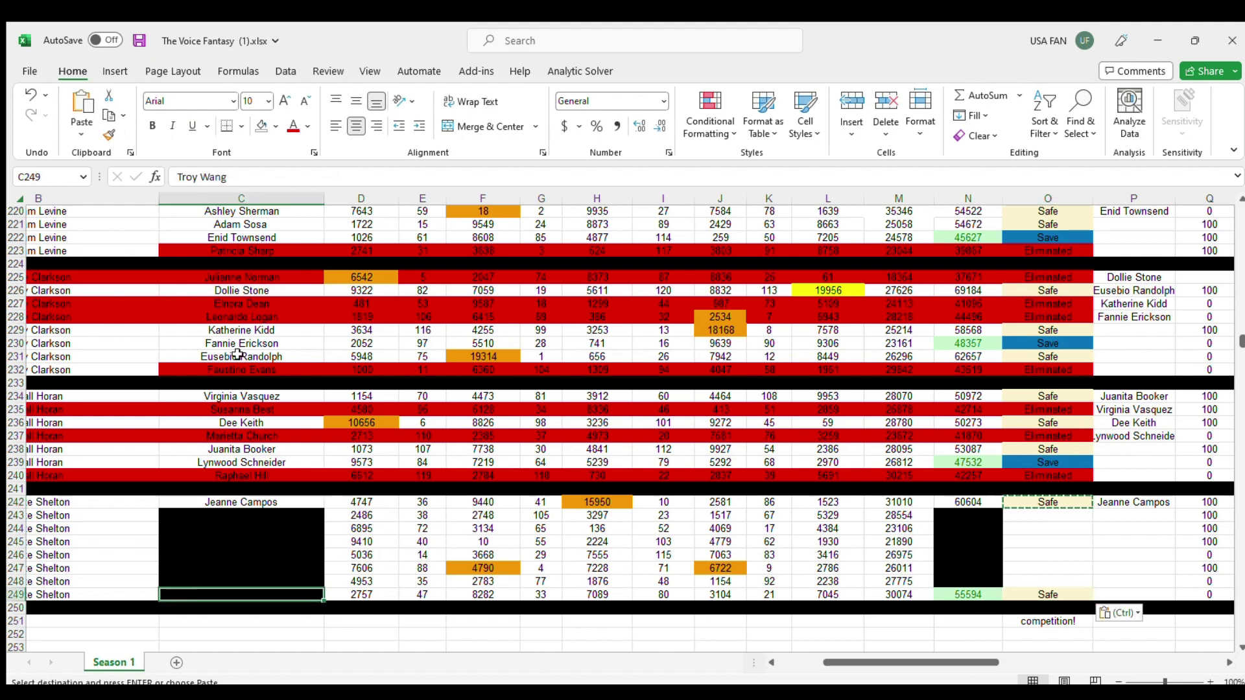
left_click(262, 126)
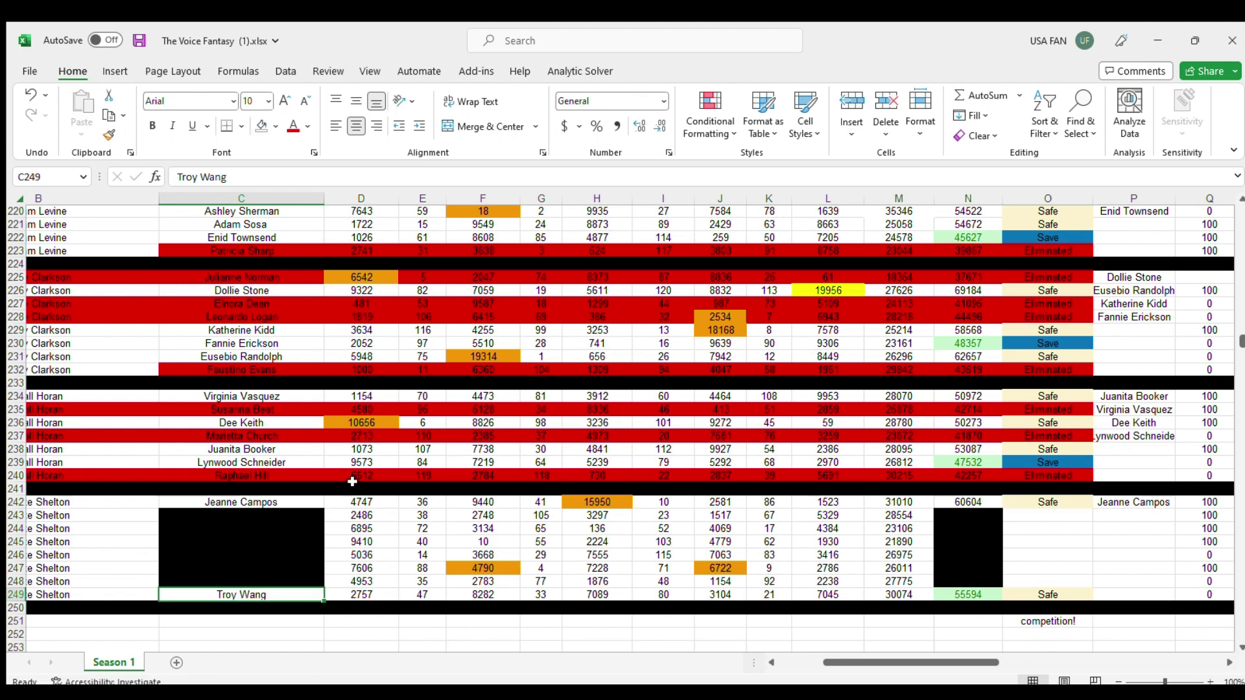
Step: Copy the revealed artist's name from C249 into the next place of Team Blake's order list, P243
left_click(400, 529)
left_click(289, 596)
key("ctrl+c")
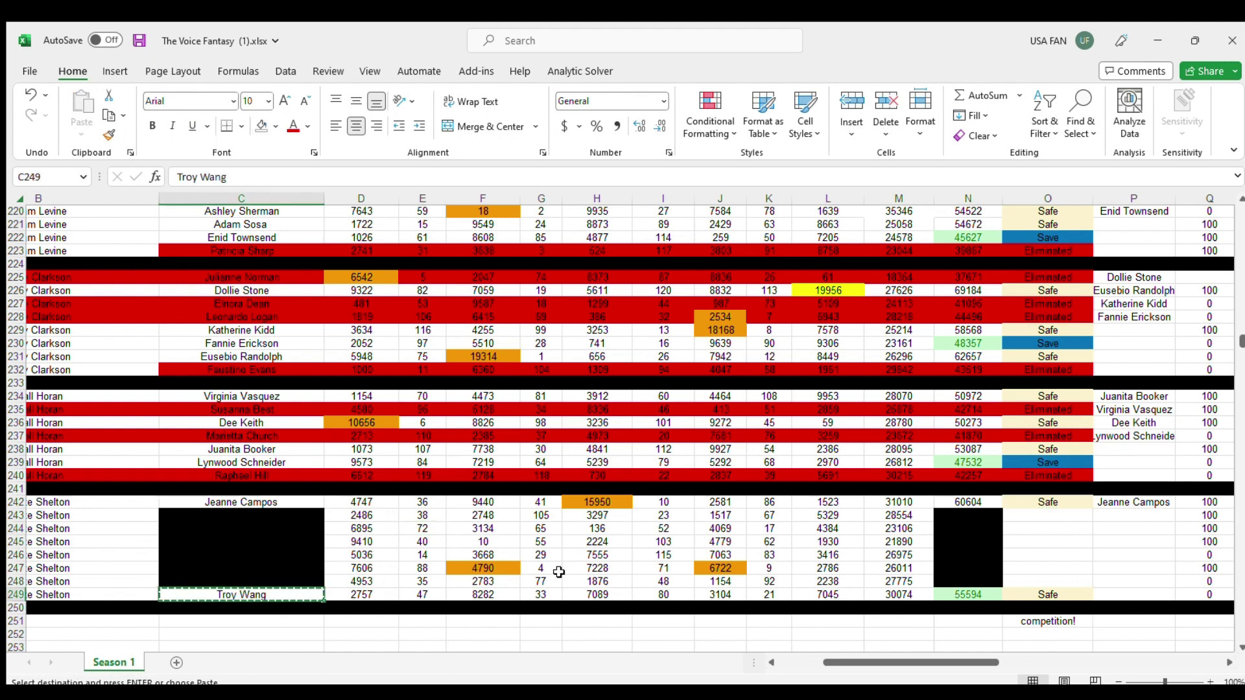
left_click(1128, 520)
key("ctrl+v")
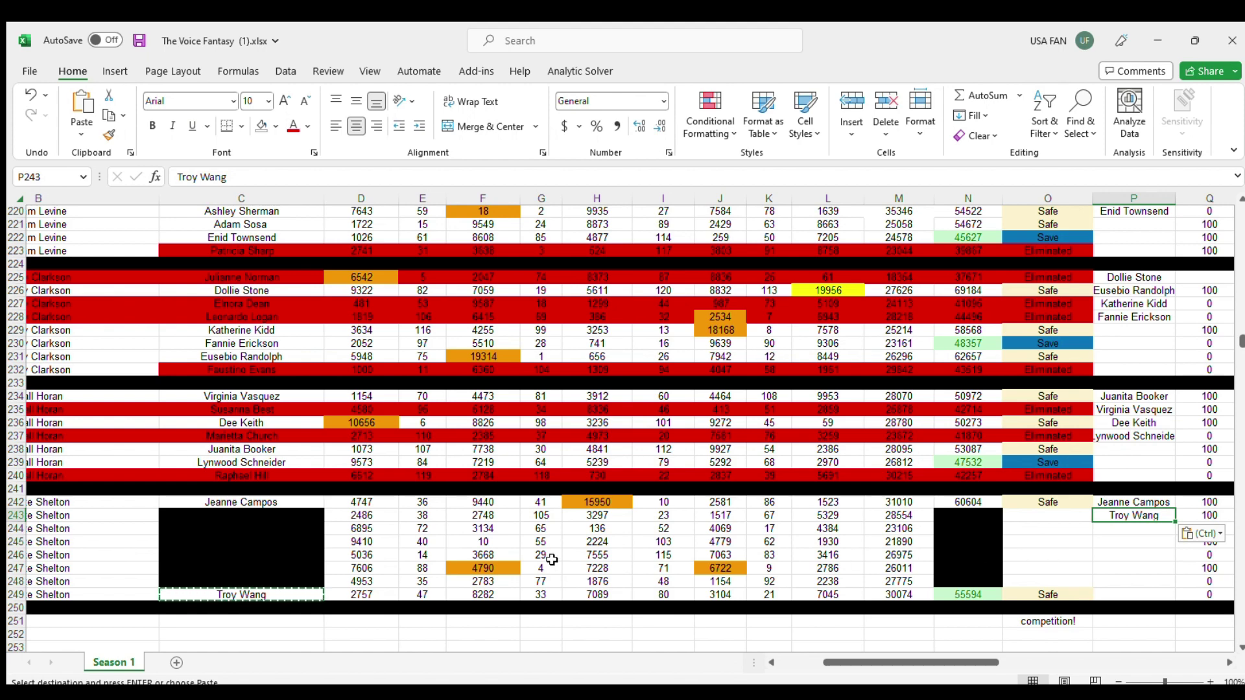
Step: In the Team Blake roster, mark the newly revealed artist in P69 as Advanced, copied from P61
scroll(596, 450, "up", 6)
scroll(596, 450, "up", 20)
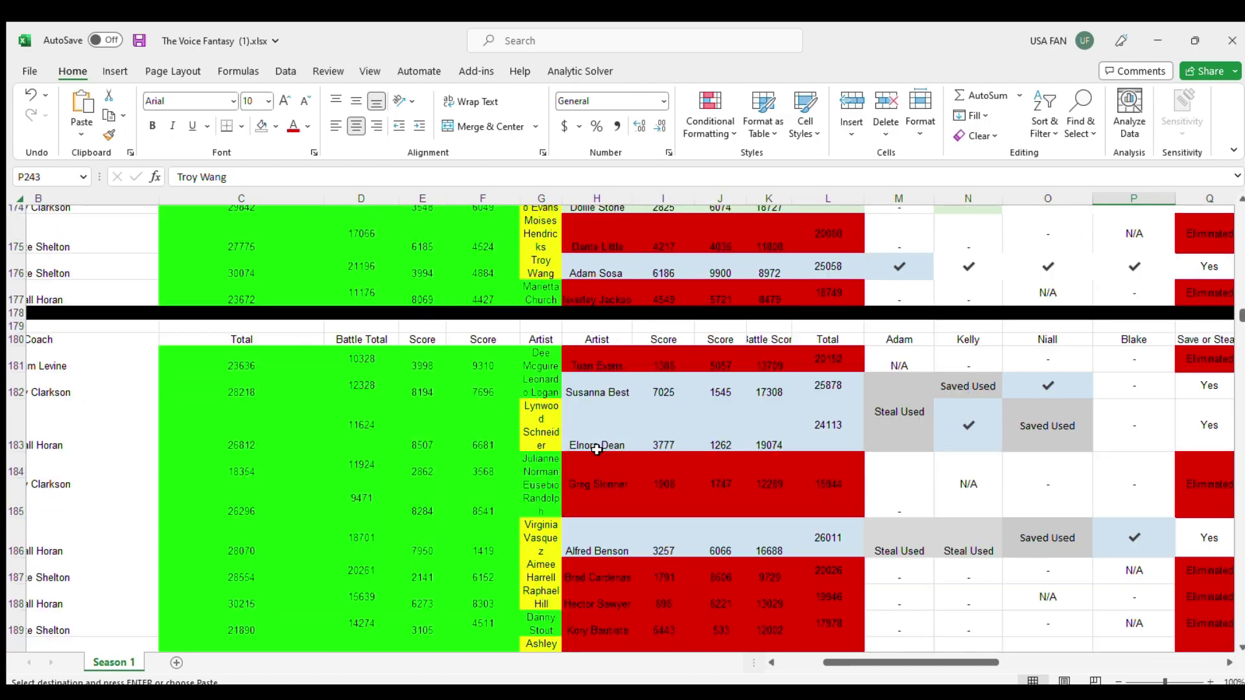
scroll(597, 449, "up", 9)
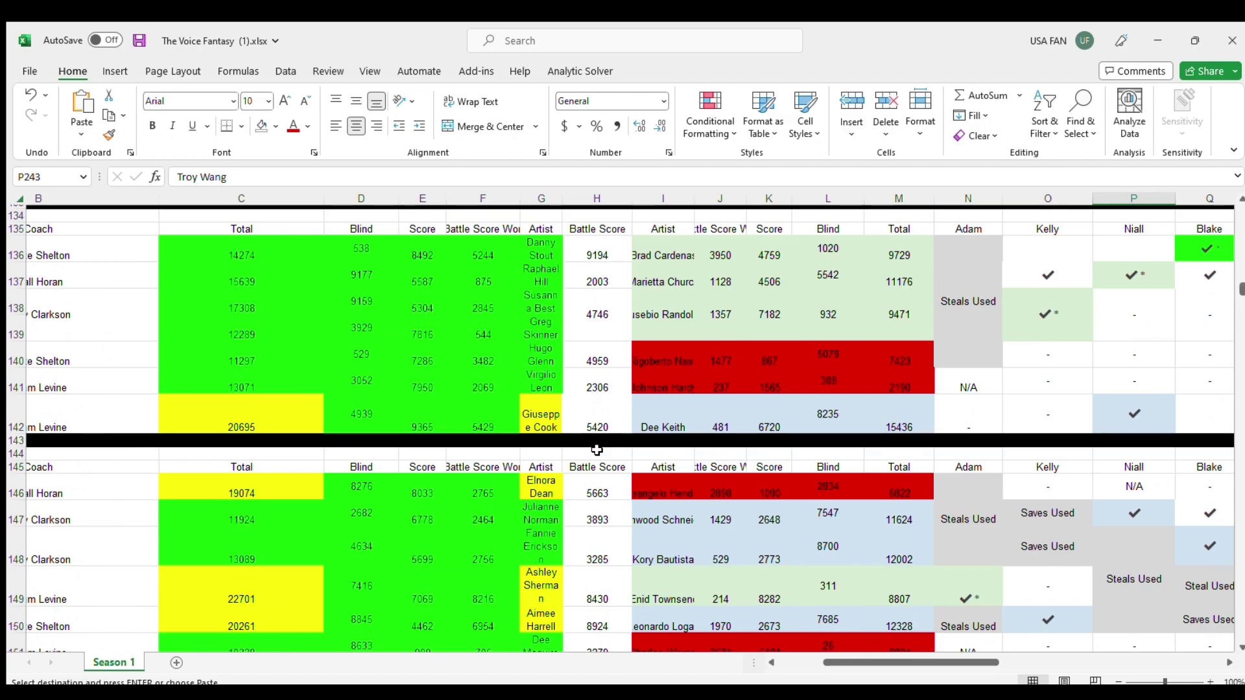
scroll(597, 449, "up", 20)
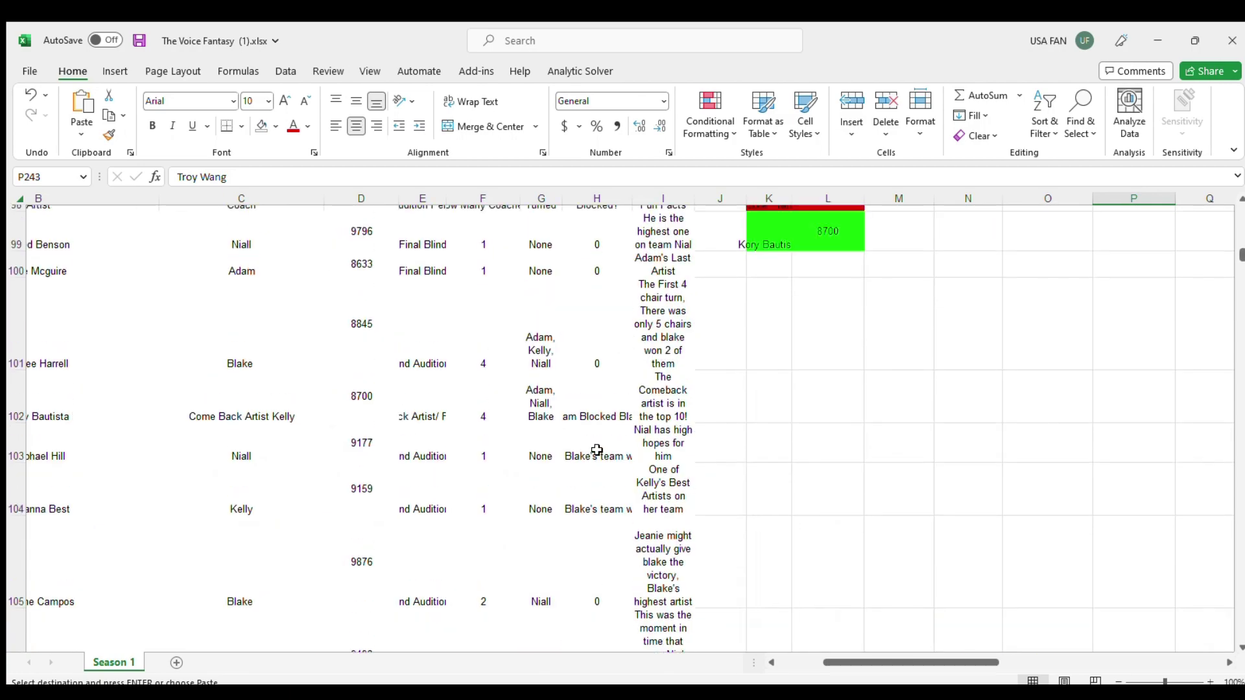
scroll(596, 450, "up", 1)
scroll(674, 447, "down", 3)
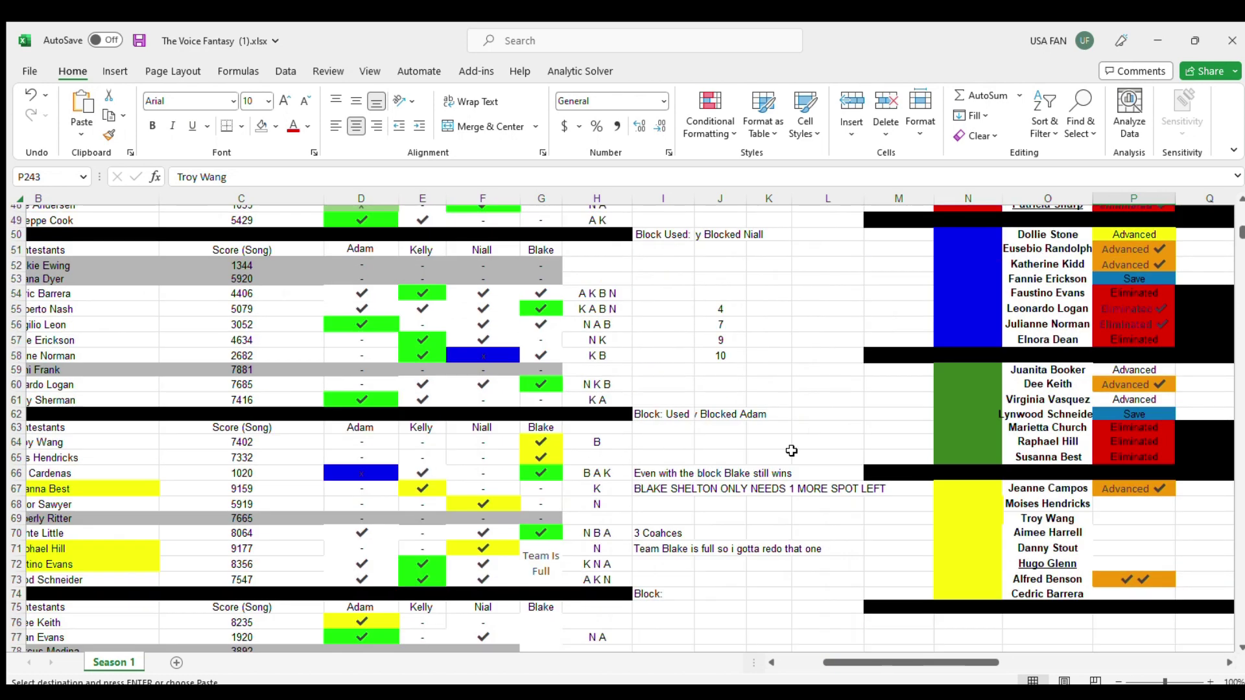
left_click(1115, 404)
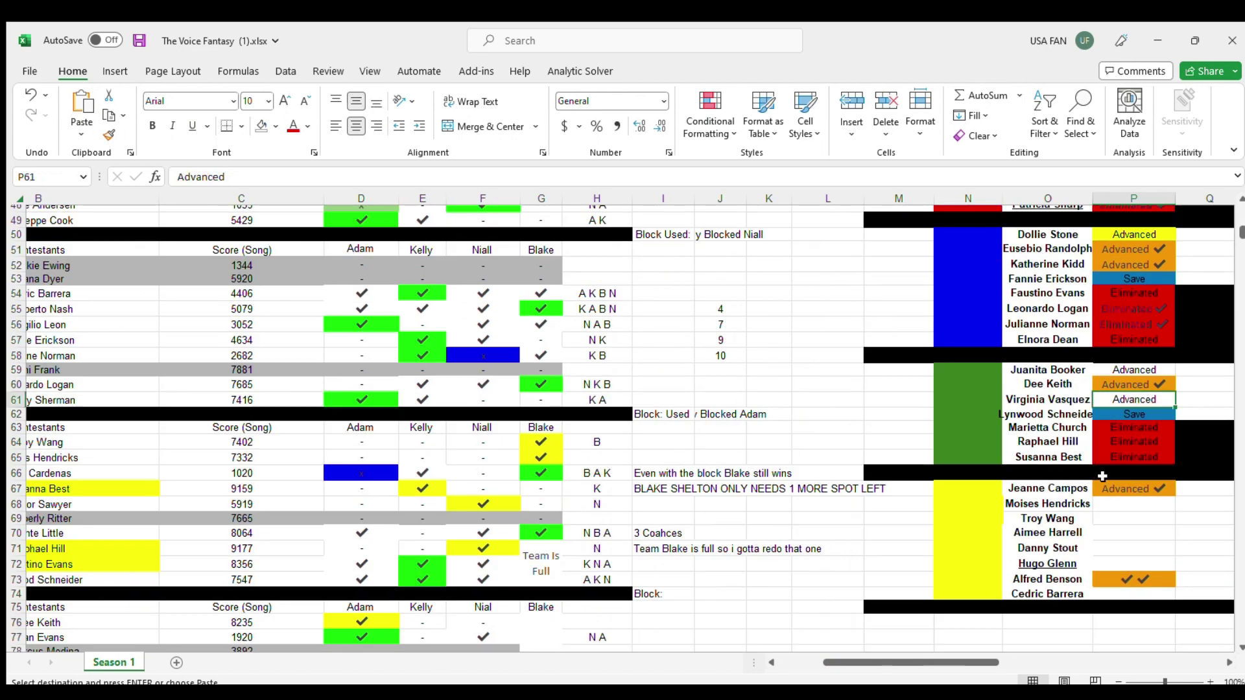
key("ctrl+c")
left_click(1106, 515)
key("ctrl+v")
Step: Move the advanced artist's entry N69:P69 up to row 68 of the Team Blake roster, shifting the artist above it down to row 69
left_click_drag(983, 522, 1102, 519)
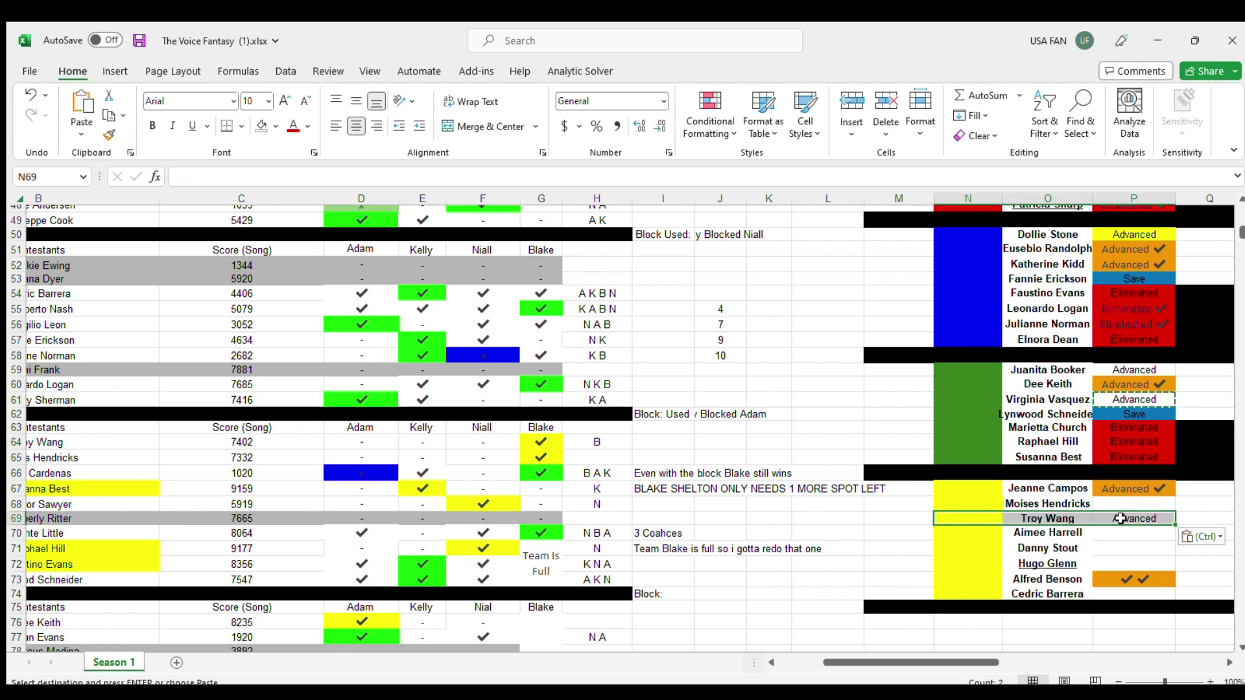
left_click(900, 662)
left_click_drag(900, 663, 972, 663)
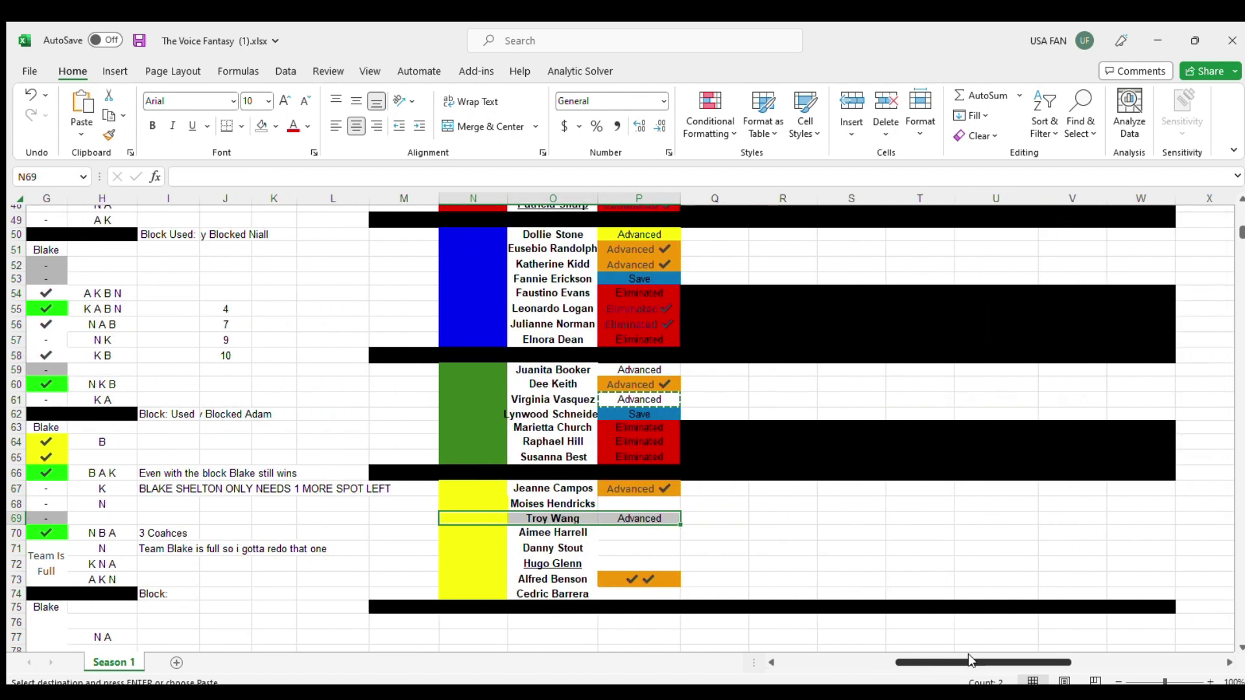
left_click_drag(617, 517, 856, 517)
left_click_drag(485, 508, 547, 527)
left_click_drag(720, 519, 587, 504)
Step: In the live show chart, mark the revealed Team Blake artist's LP result in P16 as Safe, copied from P14
scroll(715, 480, "up", 2)
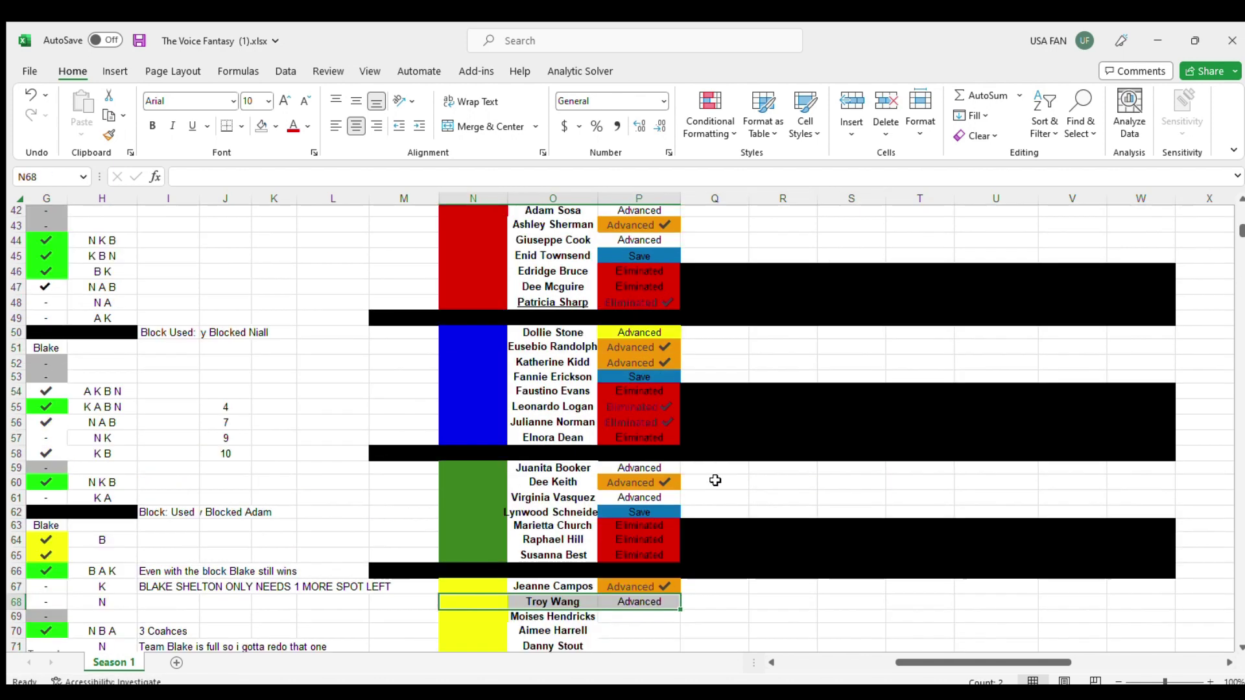
scroll(715, 480, "up", 10)
scroll(714, 478, "up", 4)
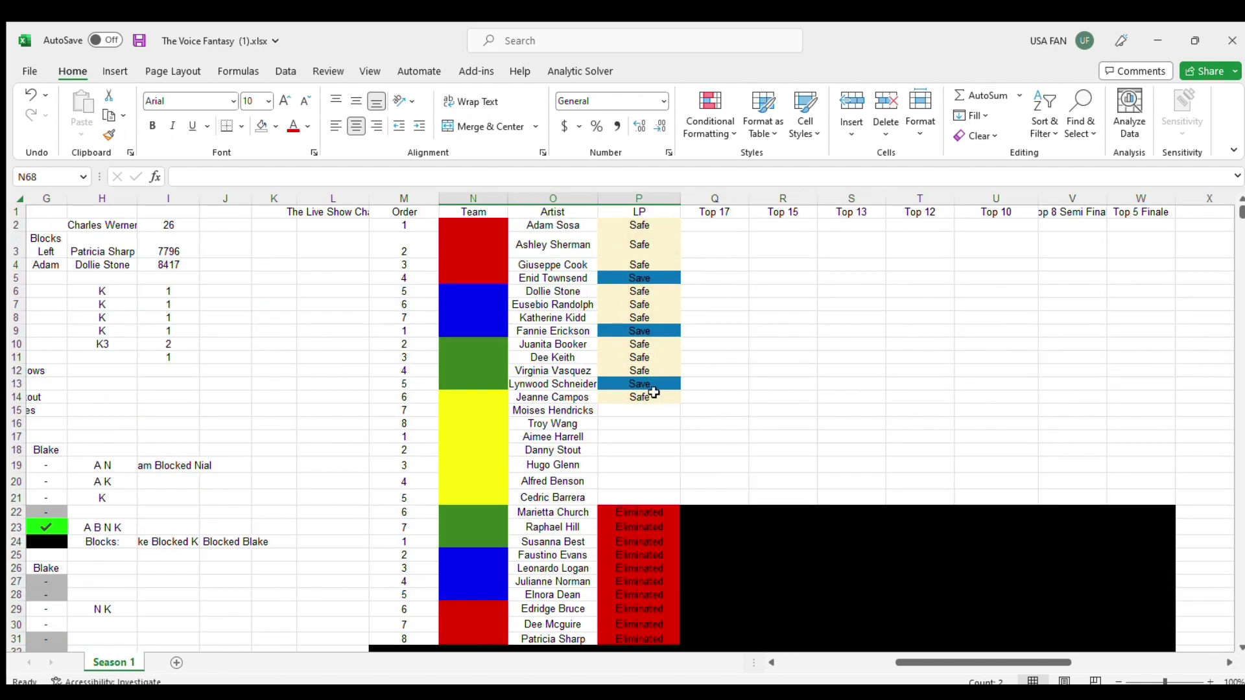
left_click(655, 398)
key("ctrl+c")
left_click(619, 424)
key("ctrl+v")
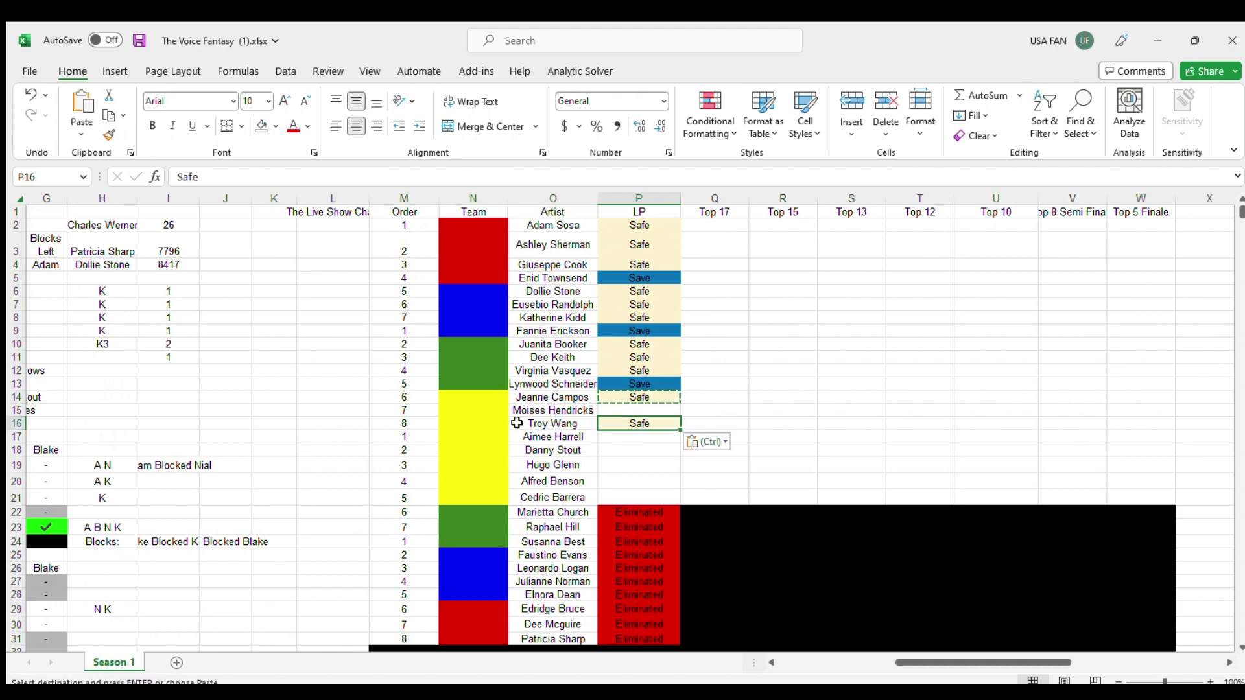
Step: Move the safe artist's entry N16:P16 up to row 15 of the live show chart, shifting the artist above it down to row 16
left_click_drag(480, 424, 875, 399)
left_click_drag(467, 411, 622, 424)
left_click_drag(723, 391, 661, 418)
Step: Return to Team Blake's rows in the score table and copy the total in N249
scroll(674, 463, "down", 9)
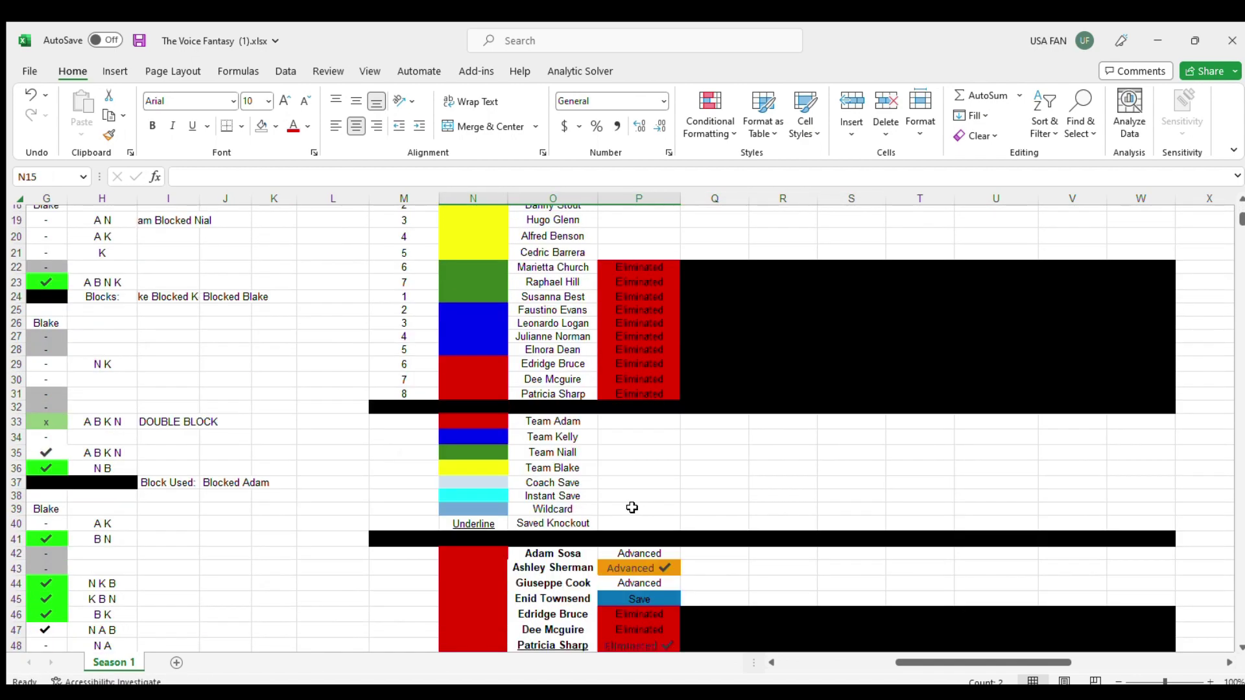
scroll(631, 507, "down", 6)
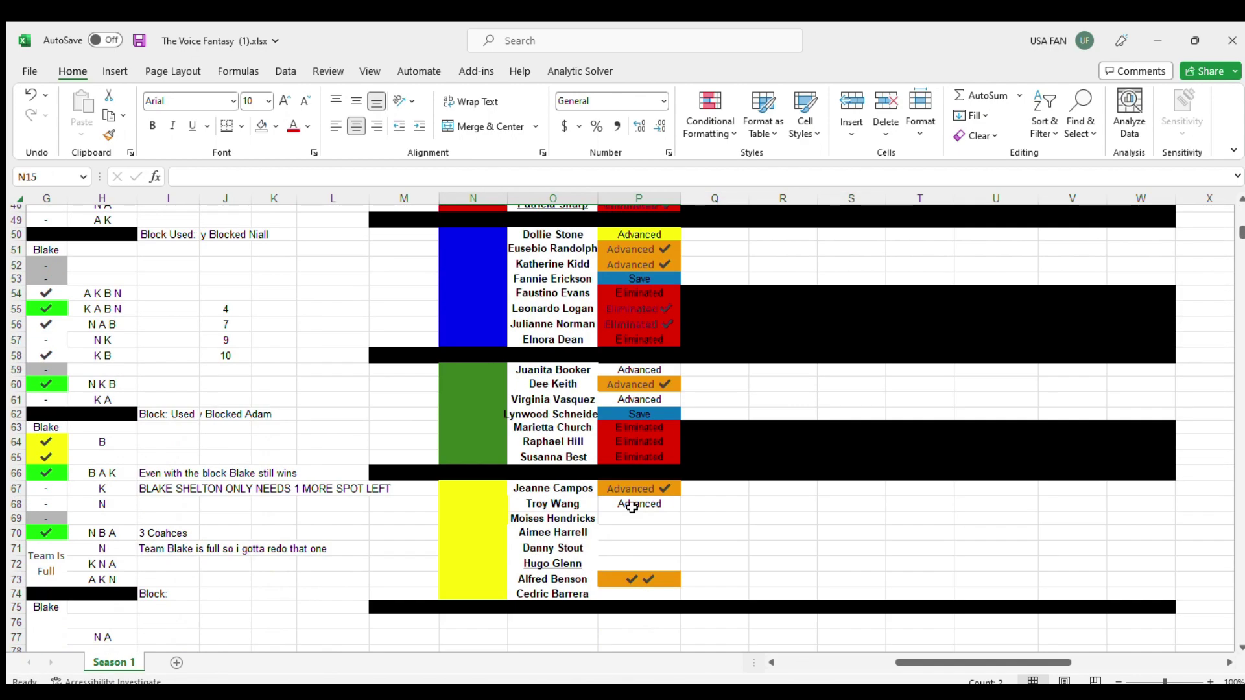
scroll(607, 526, "down", 6)
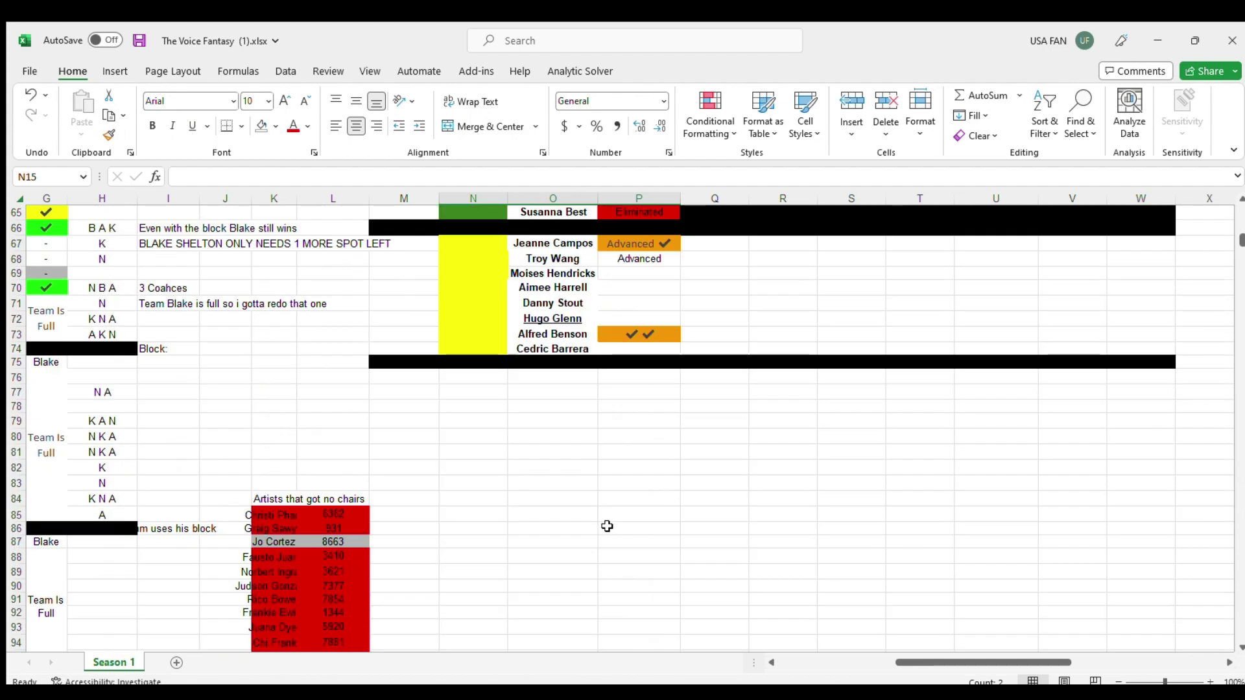
left_click_drag(933, 662, 815, 663)
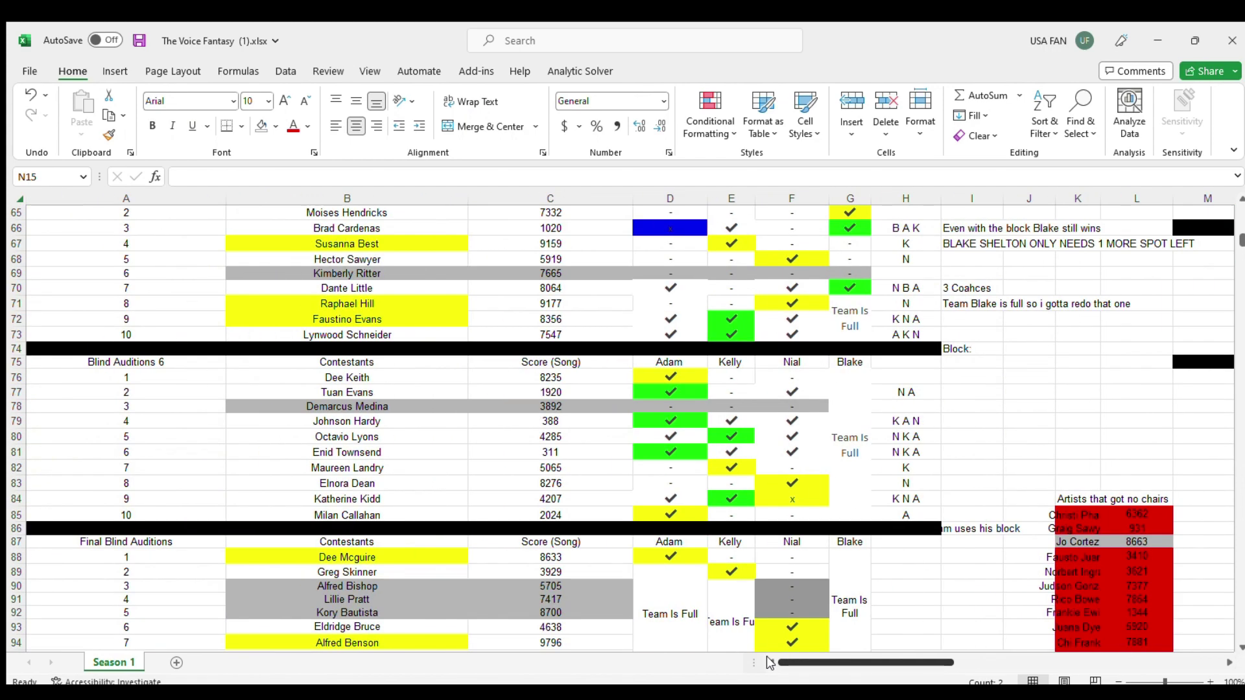
scroll(805, 465, "down", 3)
scroll(806, 464, "down", 20)
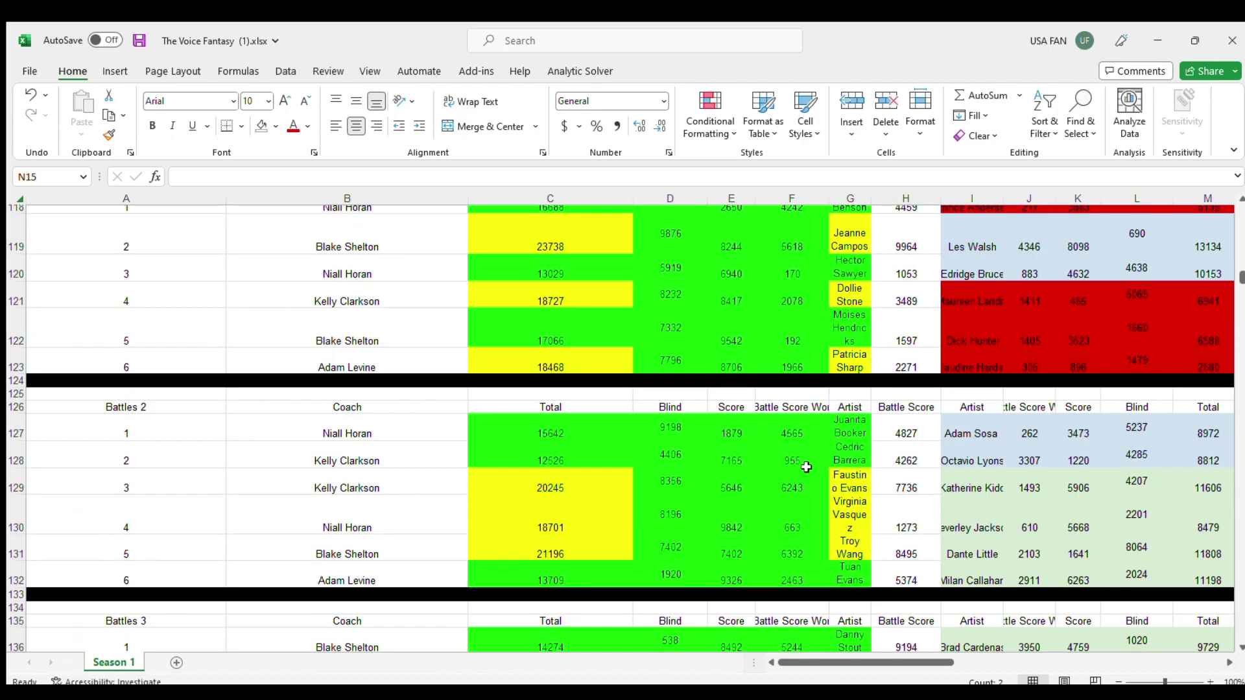
scroll(805, 472, "down", 20)
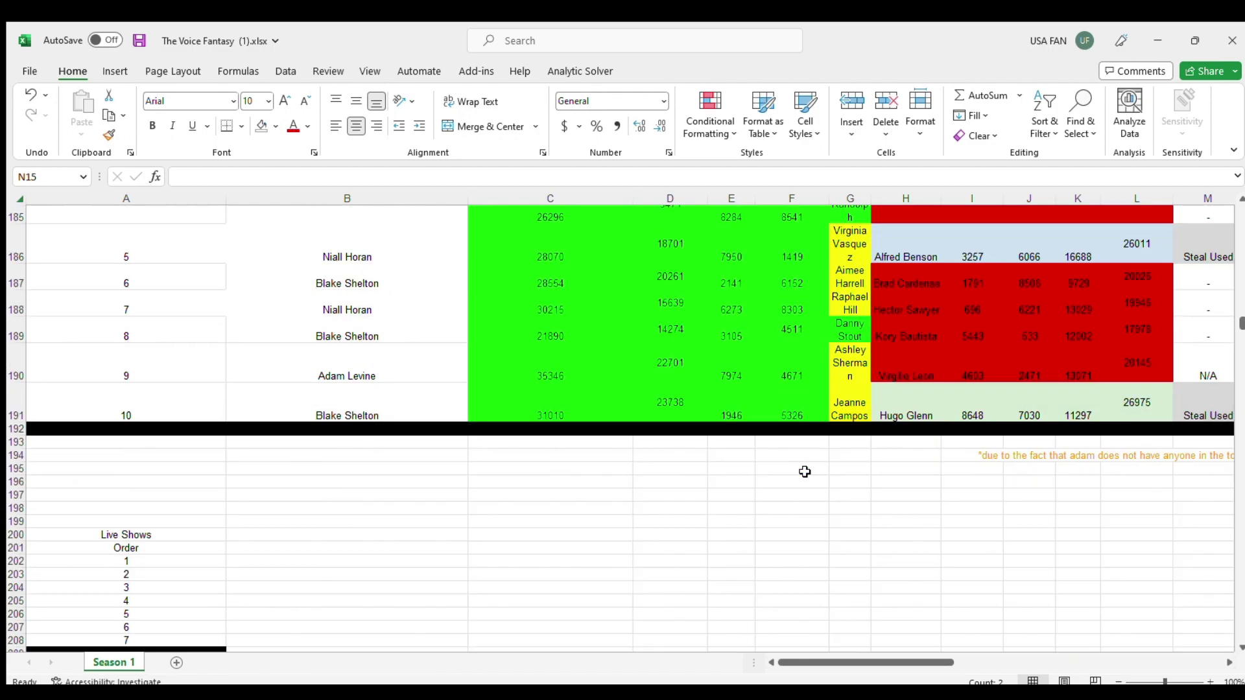
scroll(805, 471, "down", 13)
scroll(805, 473, "up", 3)
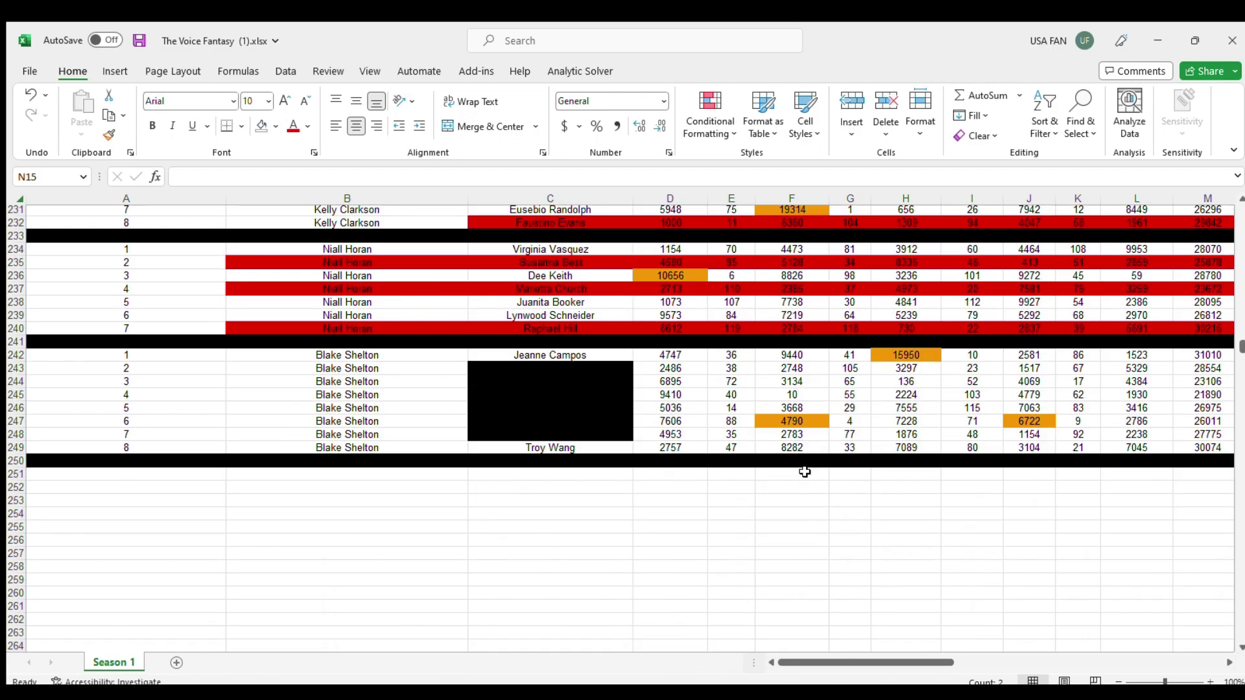
scroll(804, 474, "up", 1)
left_click_drag(869, 661, 945, 662)
left_click(740, 545)
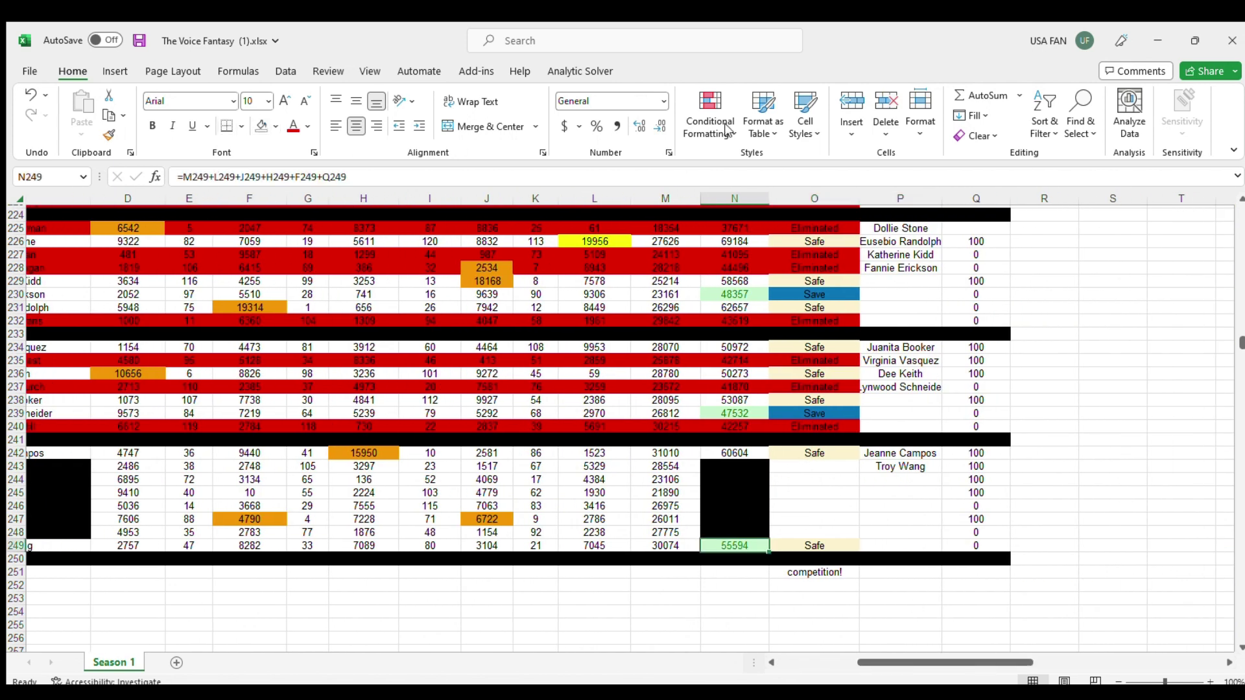
key("ctrl+c")
key("ctrl+Left")
key("ctrl+Up")
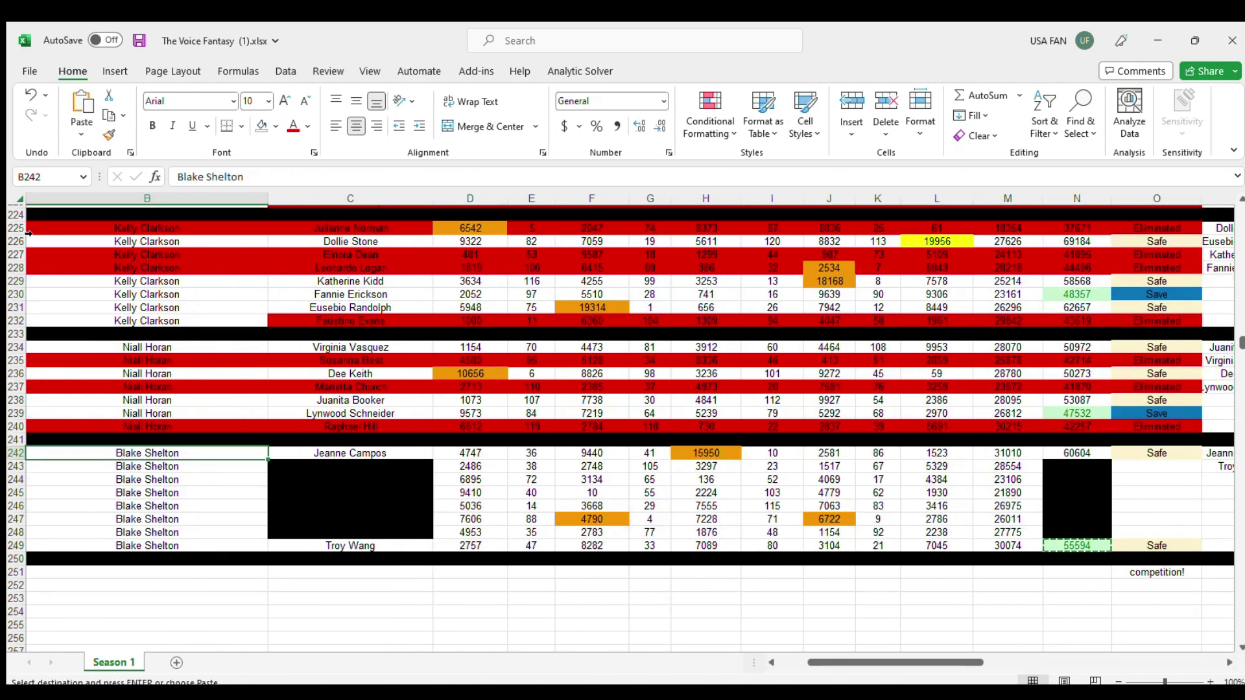
Step: Review the battle and knockout result tables above the live show score table
left_click(373, 385)
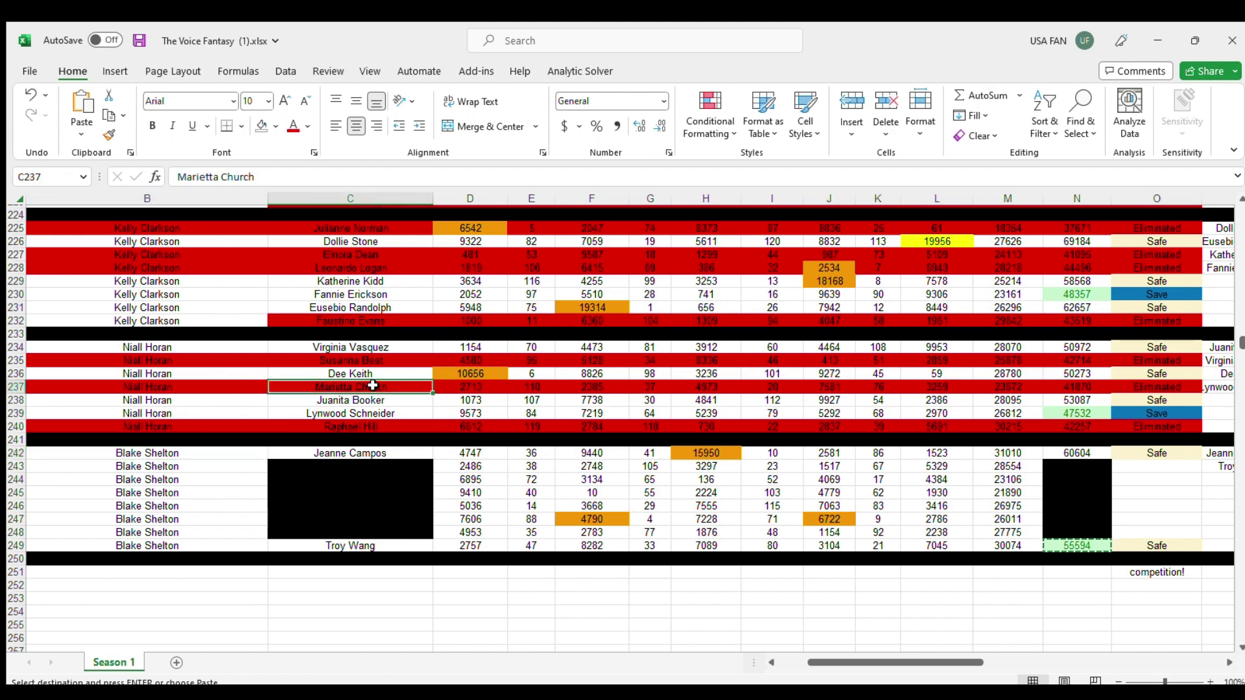
scroll(373, 385, "up", 13)
scroll(372, 385, "up", 8)
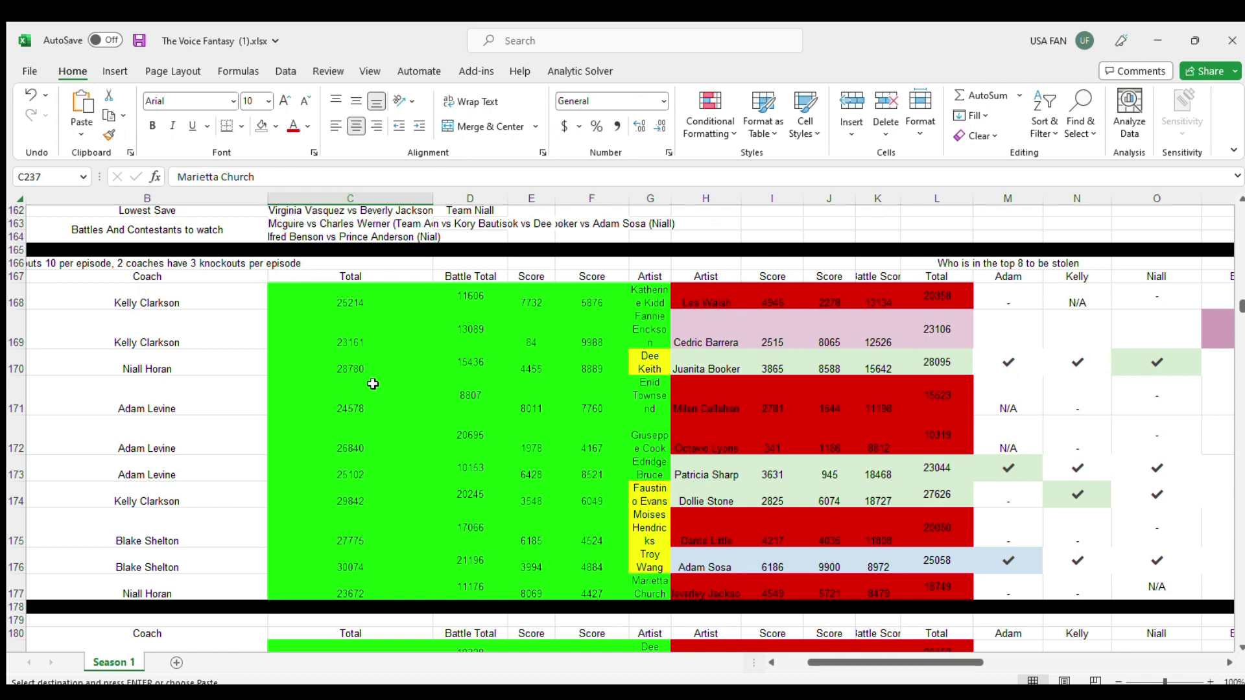
scroll(373, 384, "up", 2)
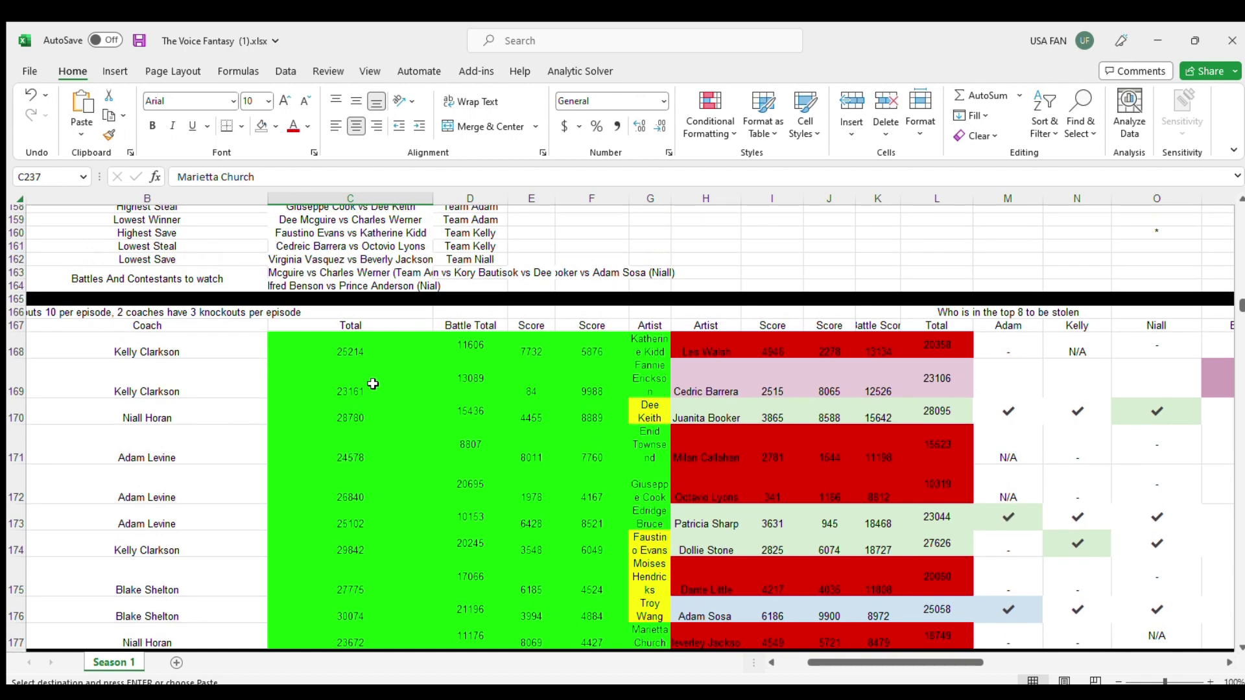
scroll(373, 385, "up", 3)
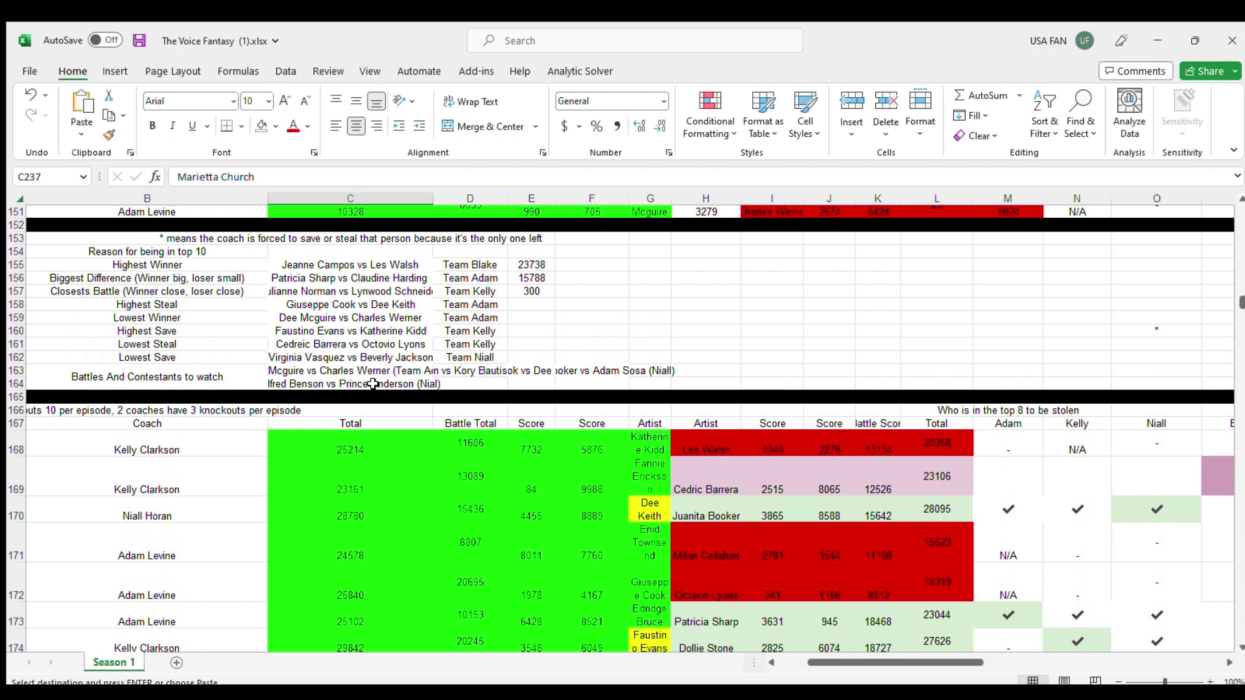
scroll(372, 384, "up", 4)
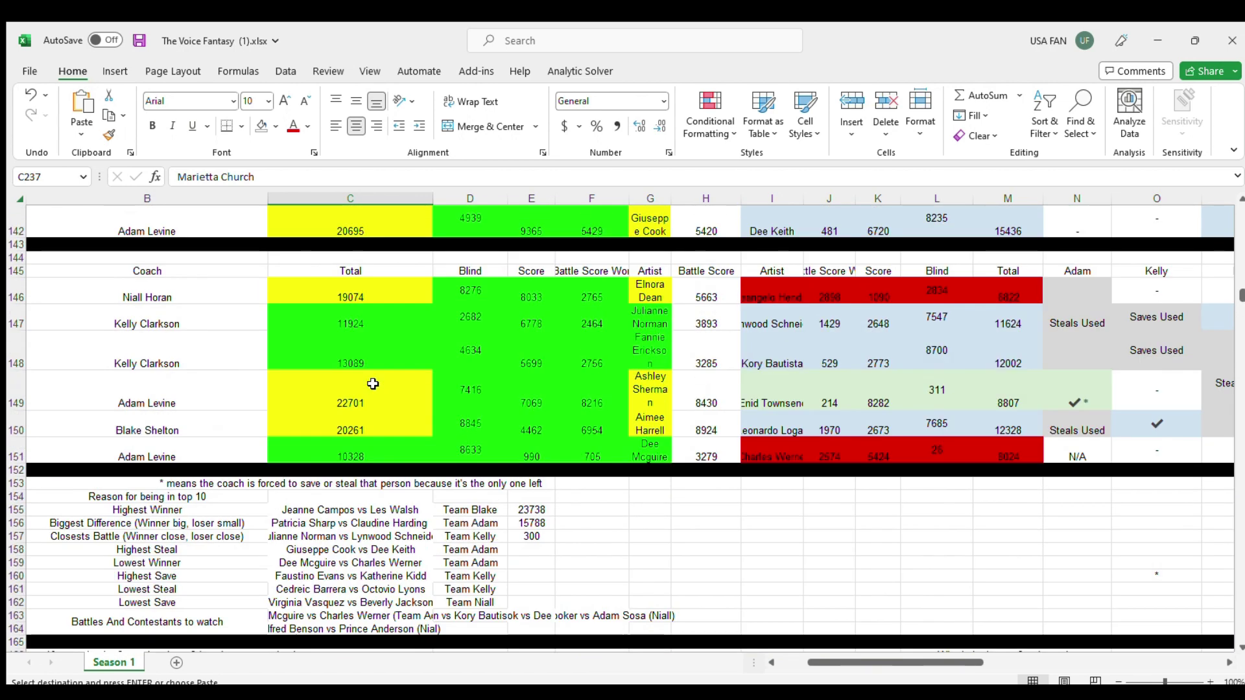
scroll(373, 385, "down", 15)
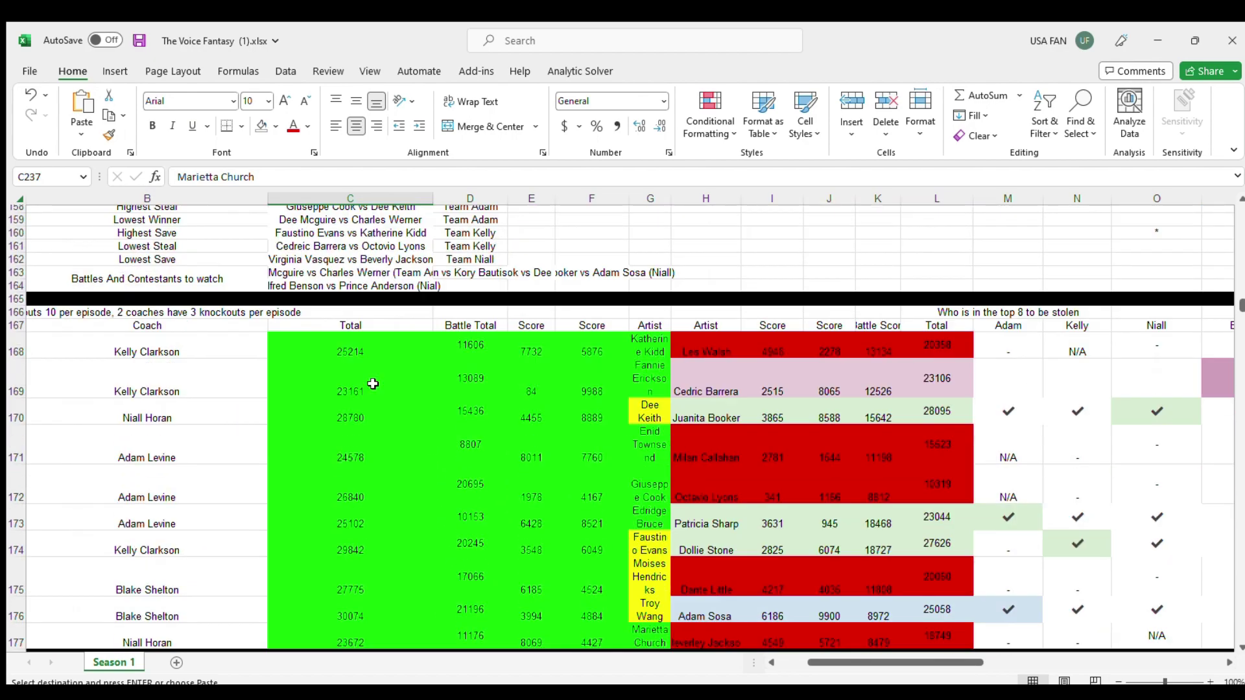
scroll(370, 383, "down", 13)
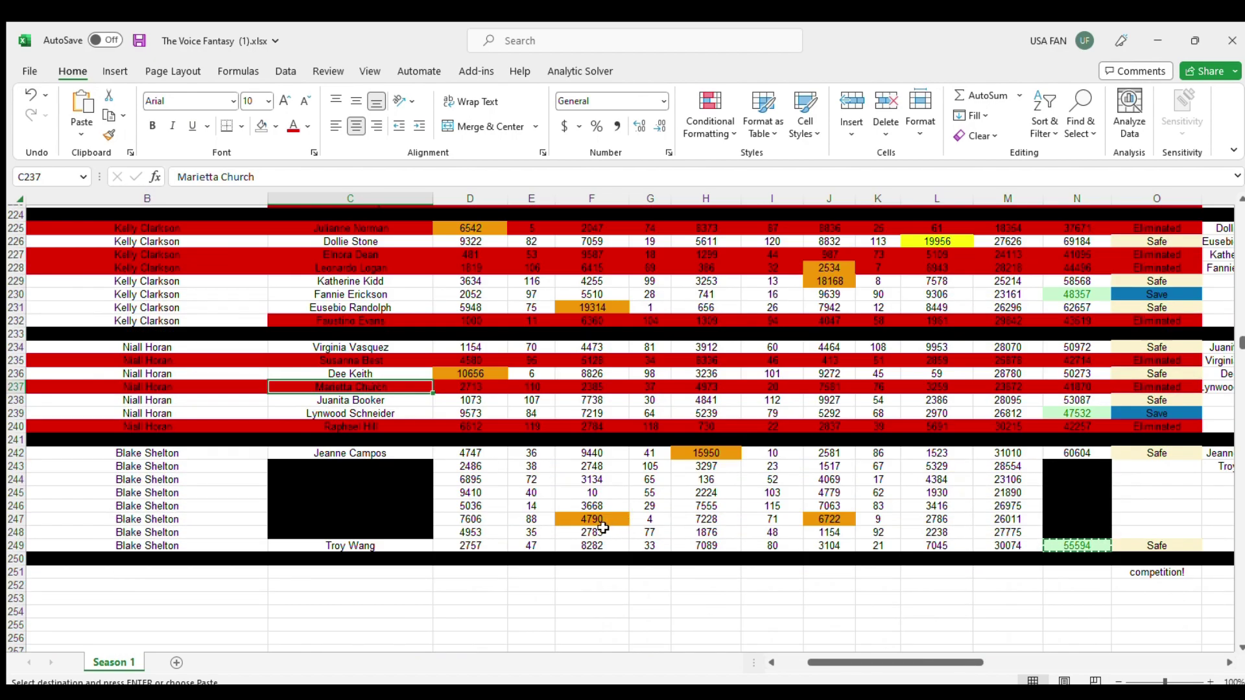
scroll(603, 527, "up", 2)
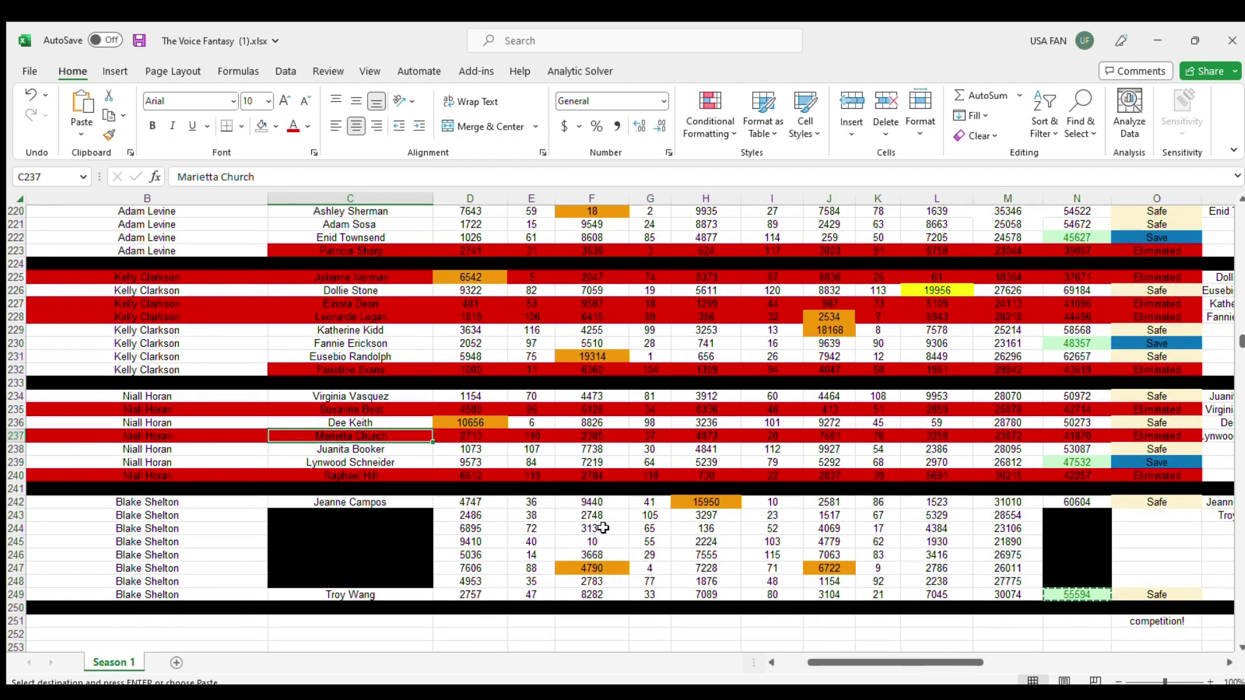
Step: Reveal the green-highlighted Team Blake total in N246 and mark its result in O246 as Safe, copied from O249
left_click(1057, 594)
key("Escape")
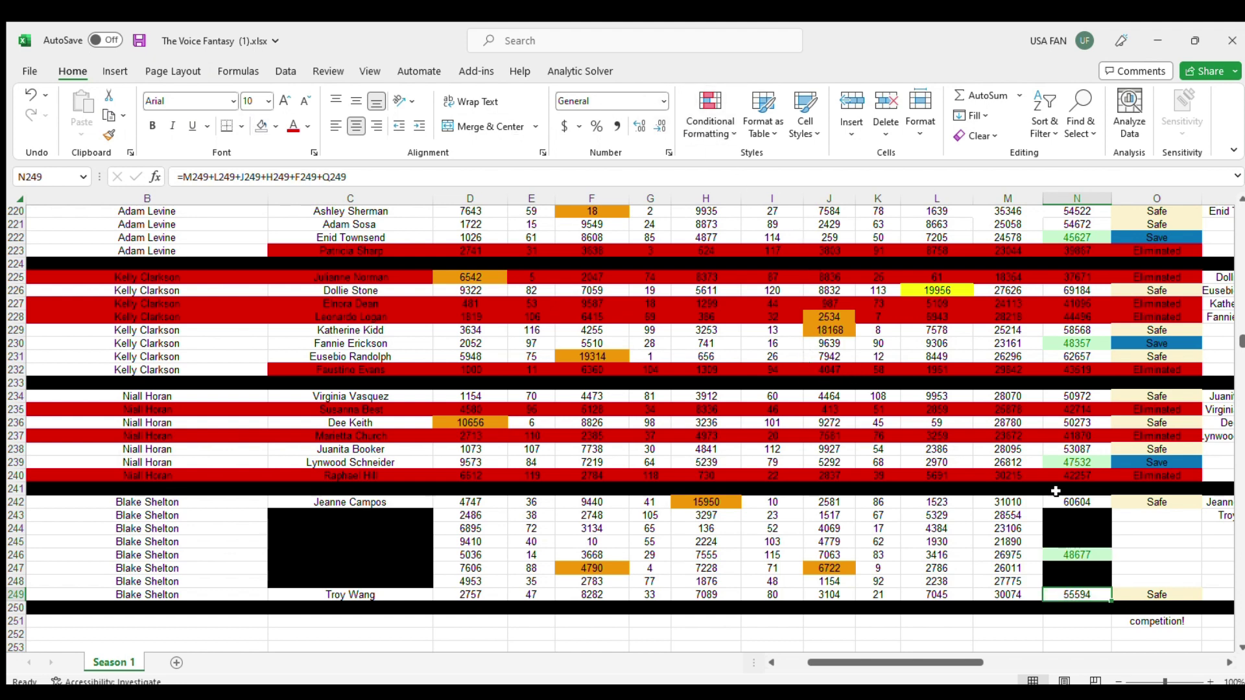
left_click(1151, 593)
key("ctrl+c")
left_click(1142, 552)
key("ctrl+v")
Step: Reveal the blacked-out artist name in C246 of the score table and remove its underline
left_click_drag(1102, 555, 461, 554)
left_click(377, 554)
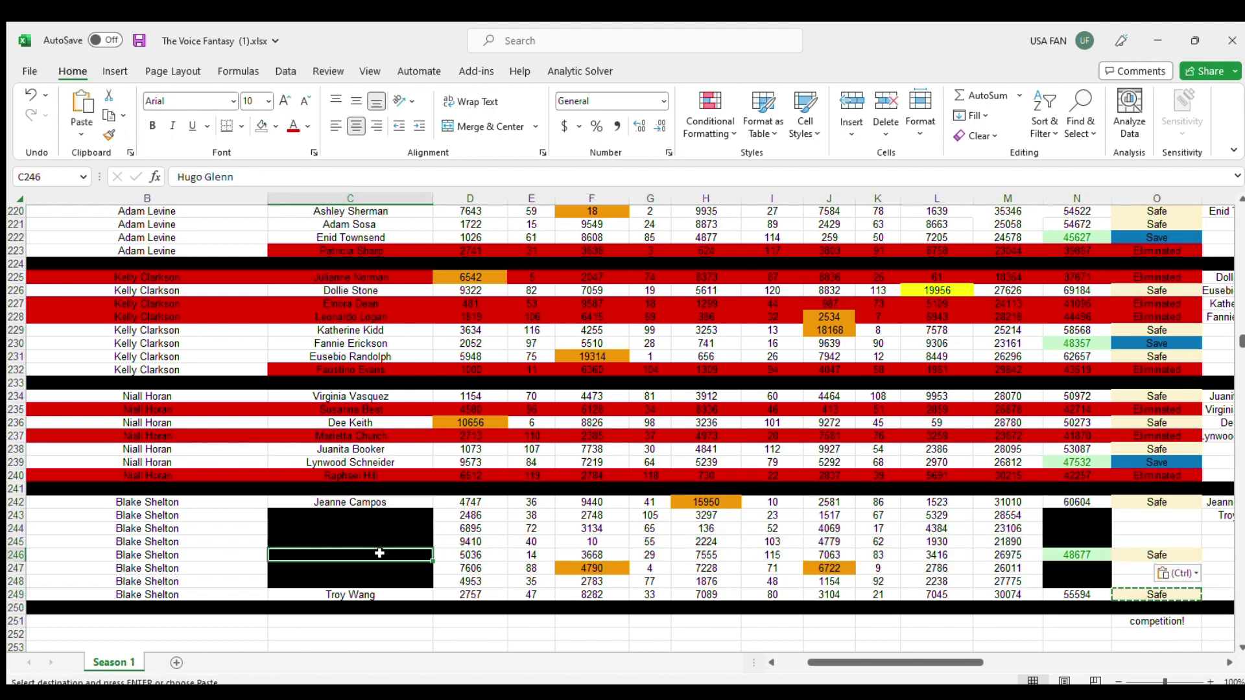
left_click(260, 125)
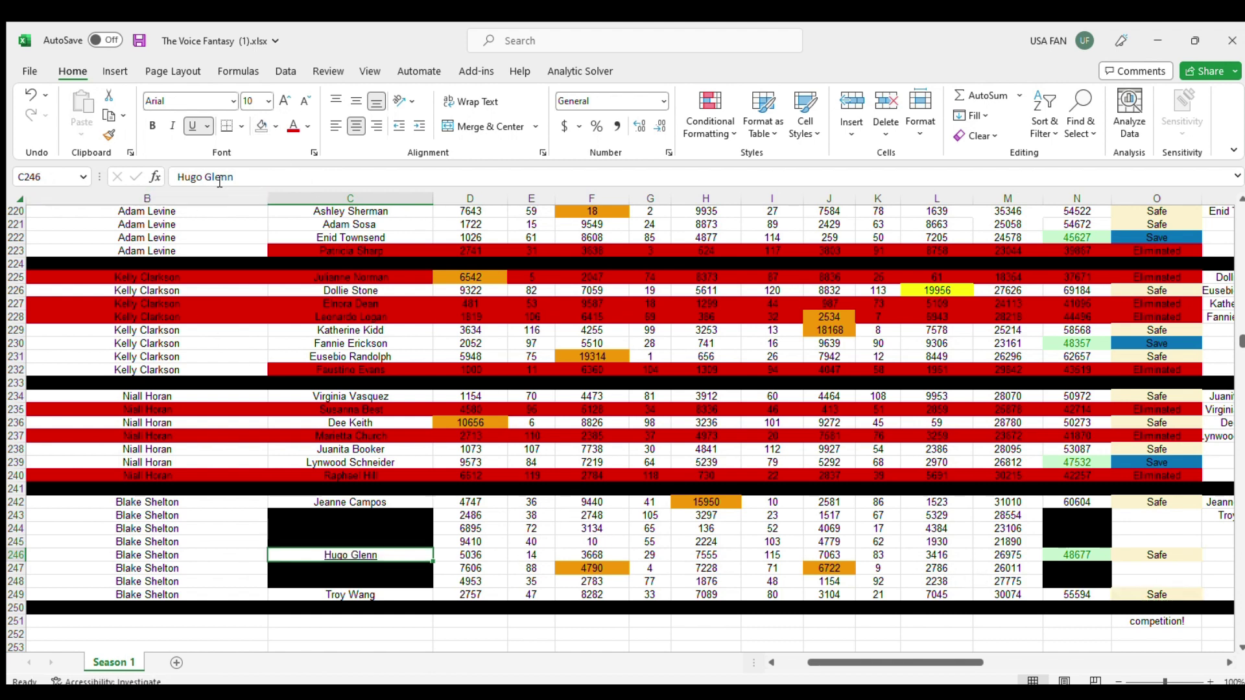
left_click(190, 127)
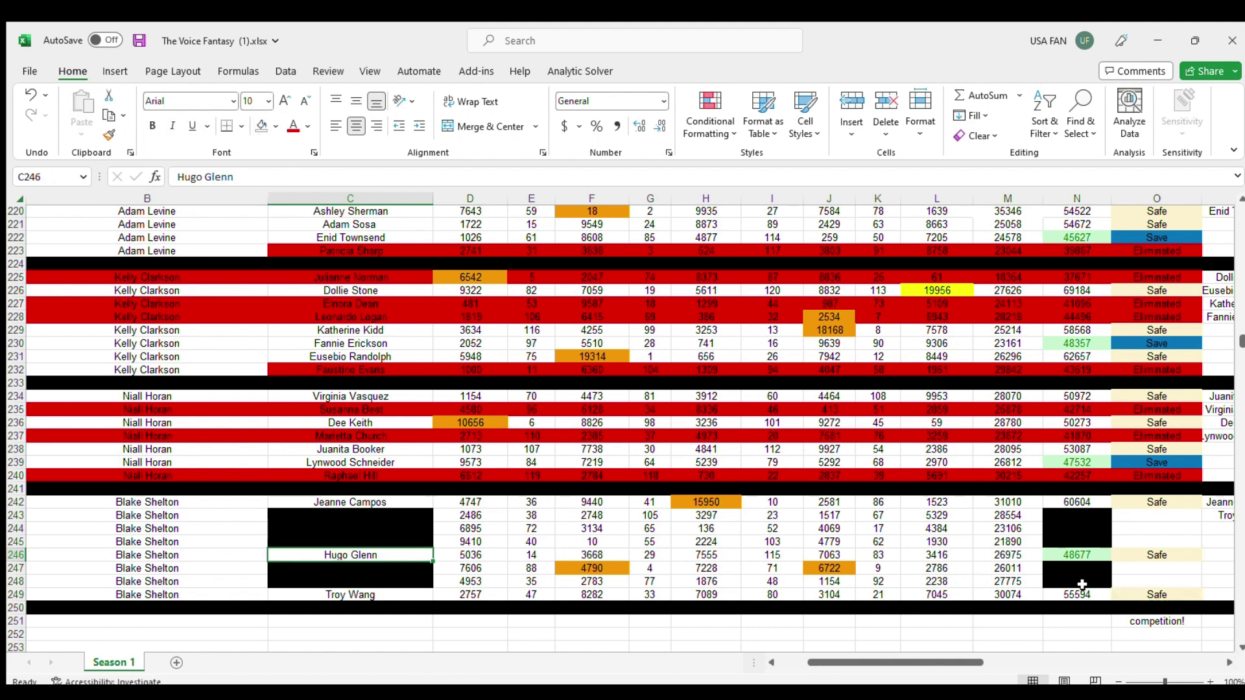
left_click(1079, 556)
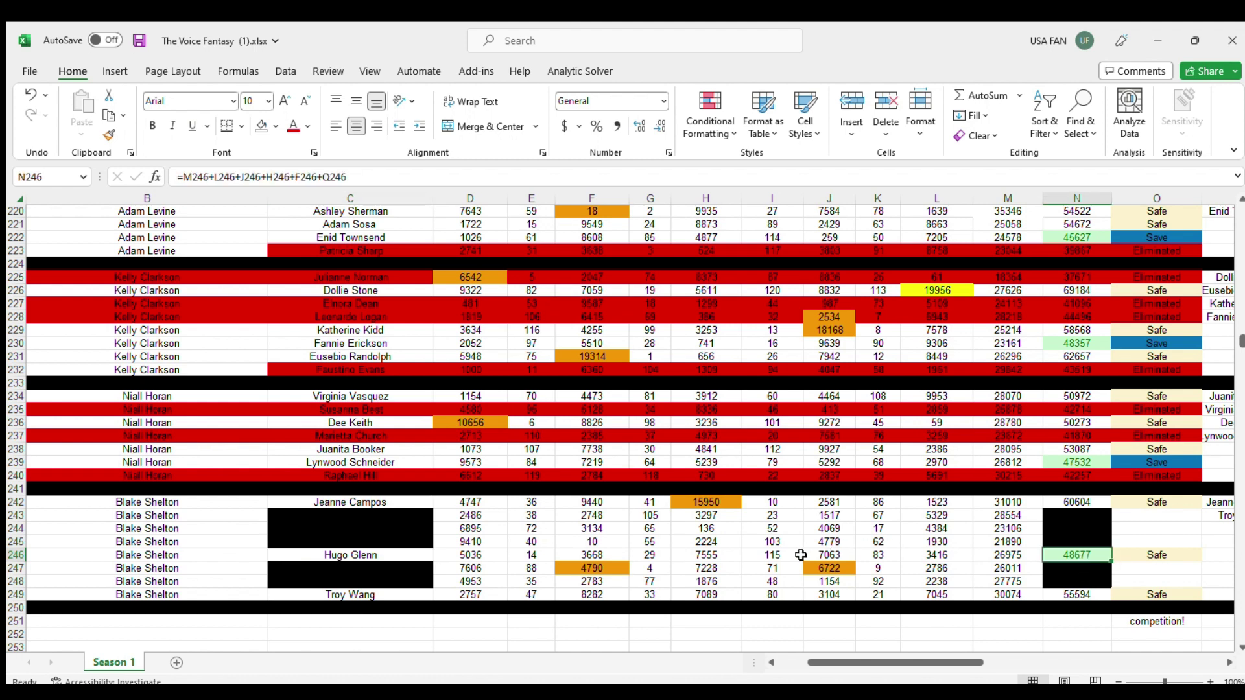
Step: Copy the revealed artist's name from C246 into P244 of the Team Blake order list
left_click(331, 554)
key("ctrl+c")
left_click(1222, 529)
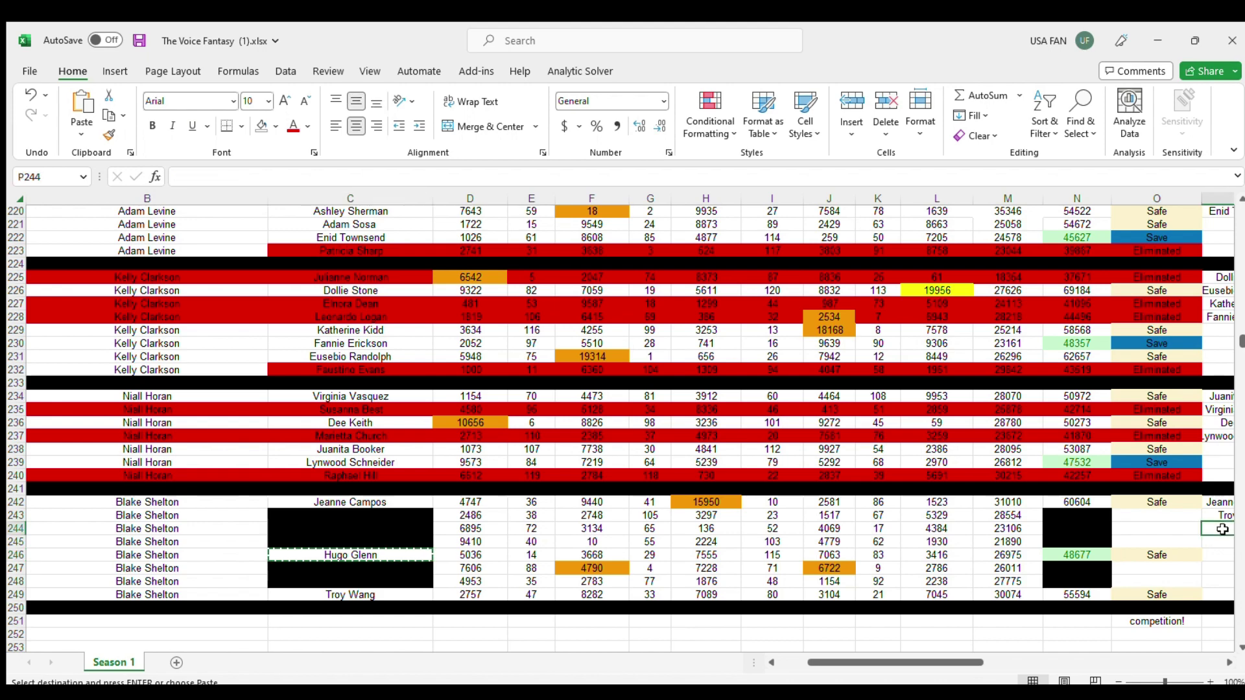
key("ctrl+v")
Step: Remove the underline from the revealed artist's name in O72 of the Team Blake roster
scroll(857, 569, "up", 10)
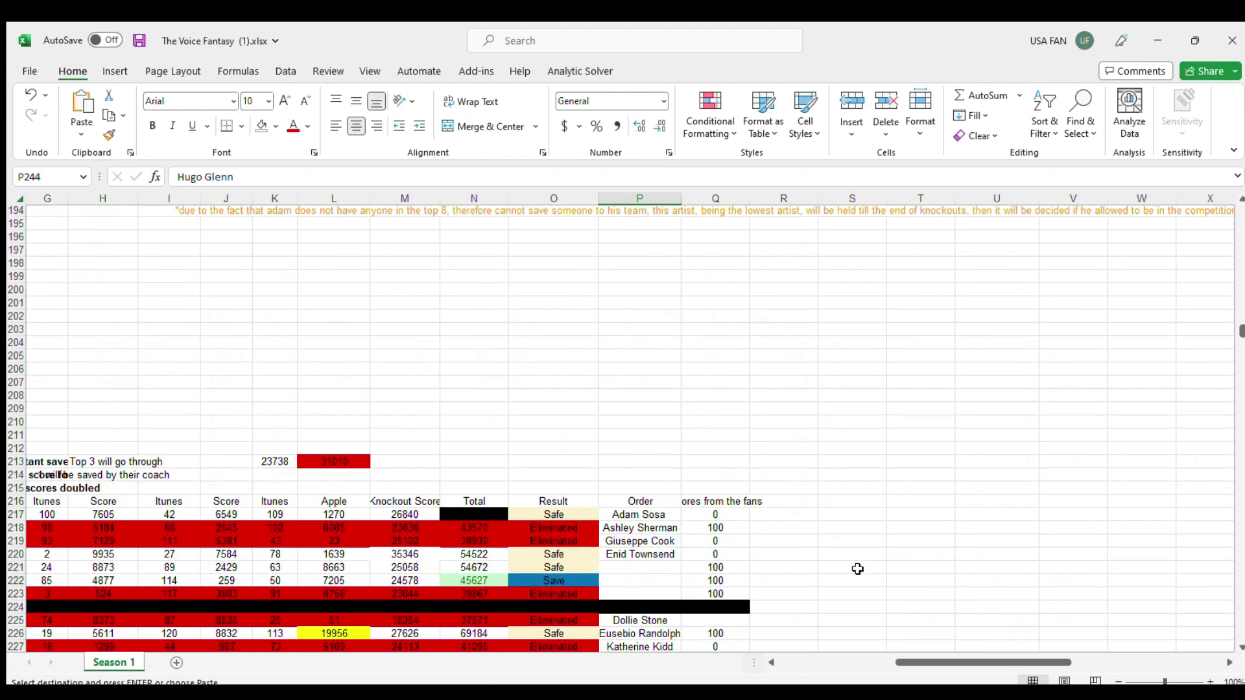
scroll(827, 572, "up", 15)
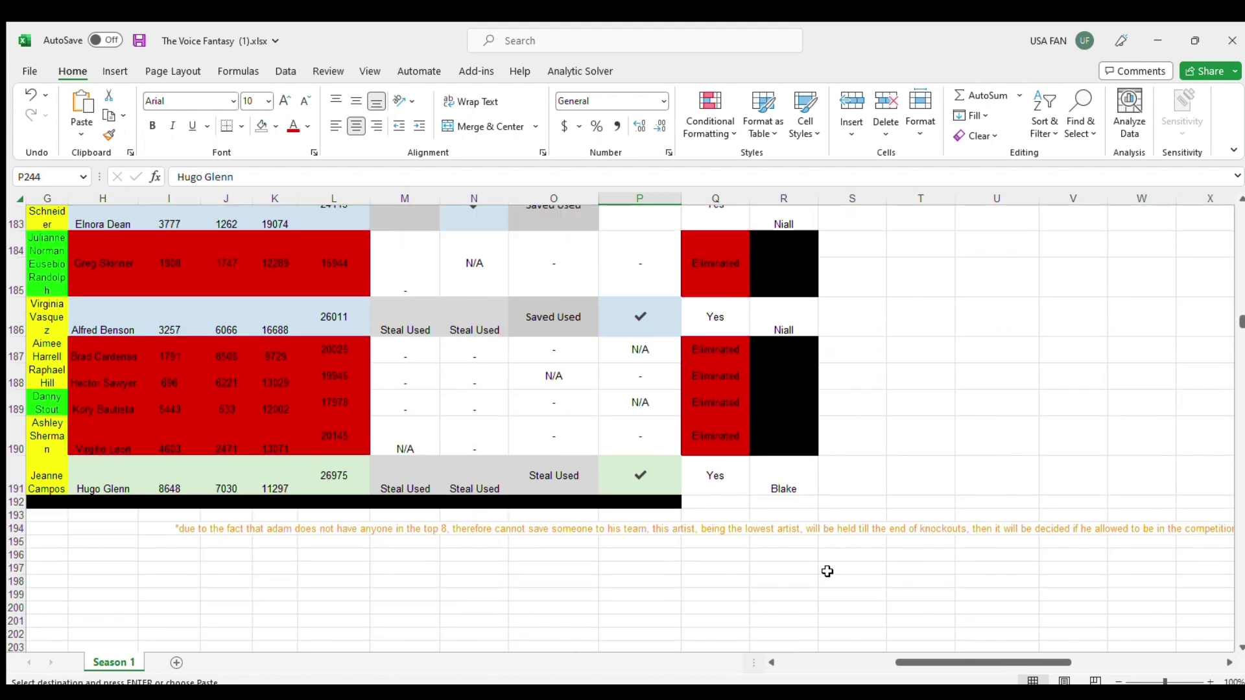
scroll(827, 571, "up", 20)
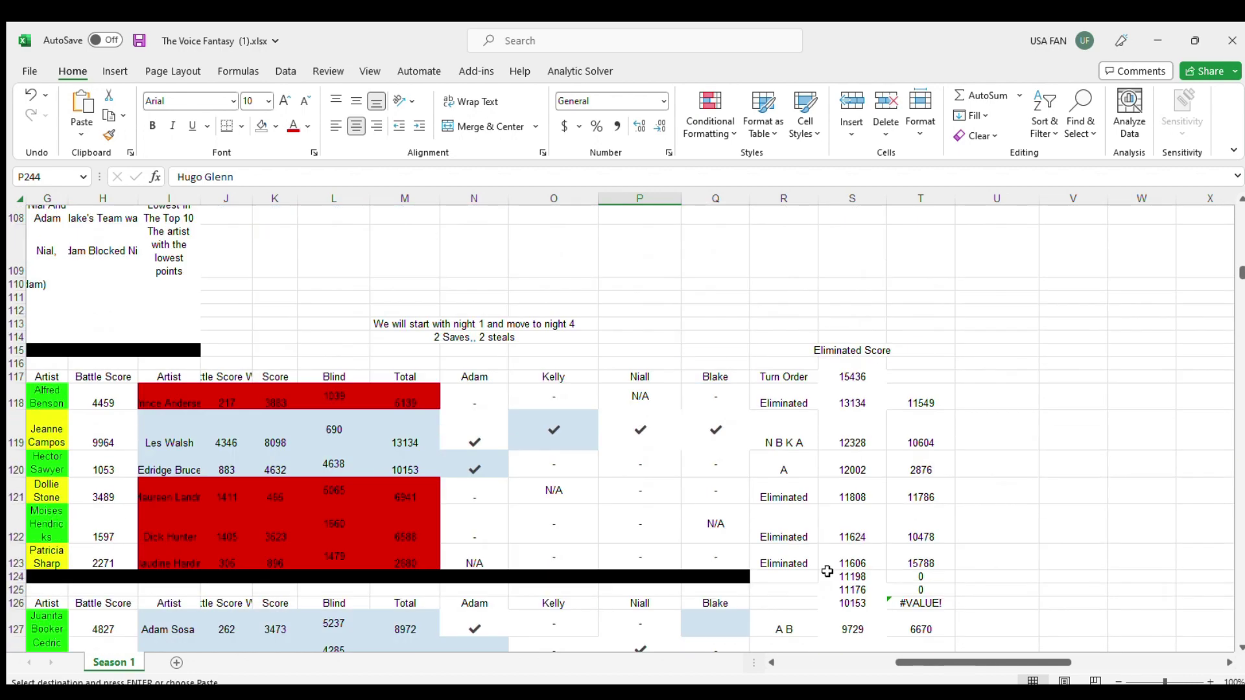
scroll(827, 571, "up", 6)
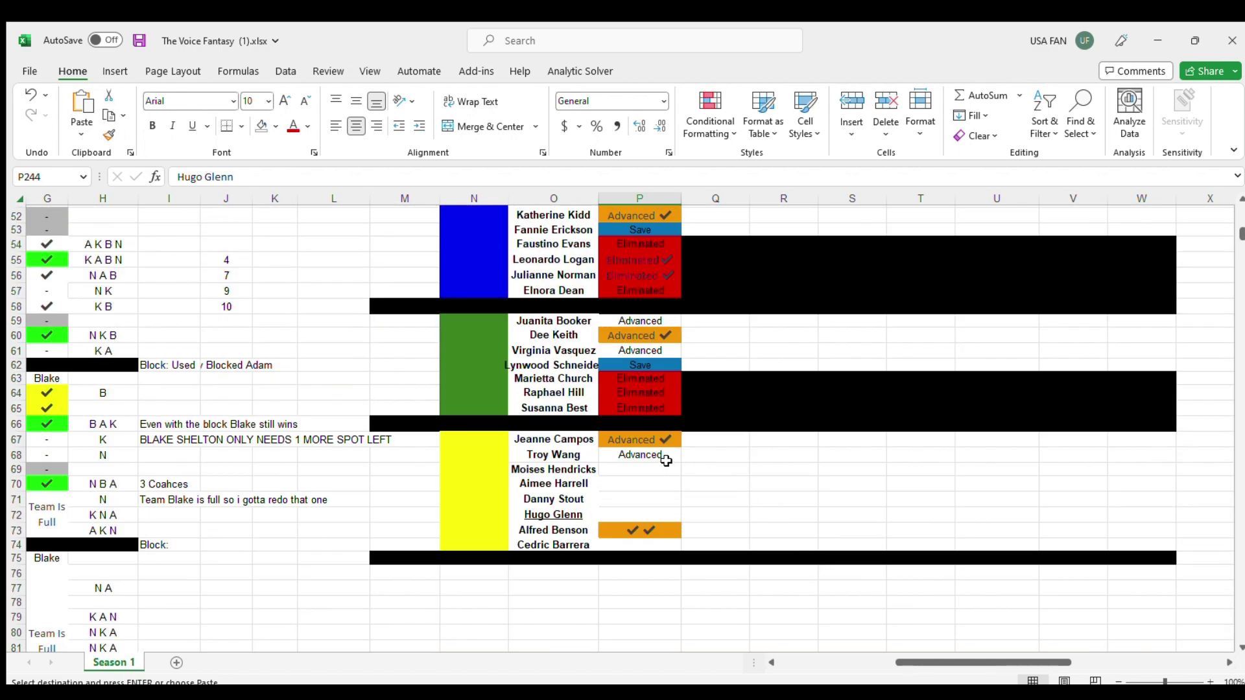
left_click(666, 461)
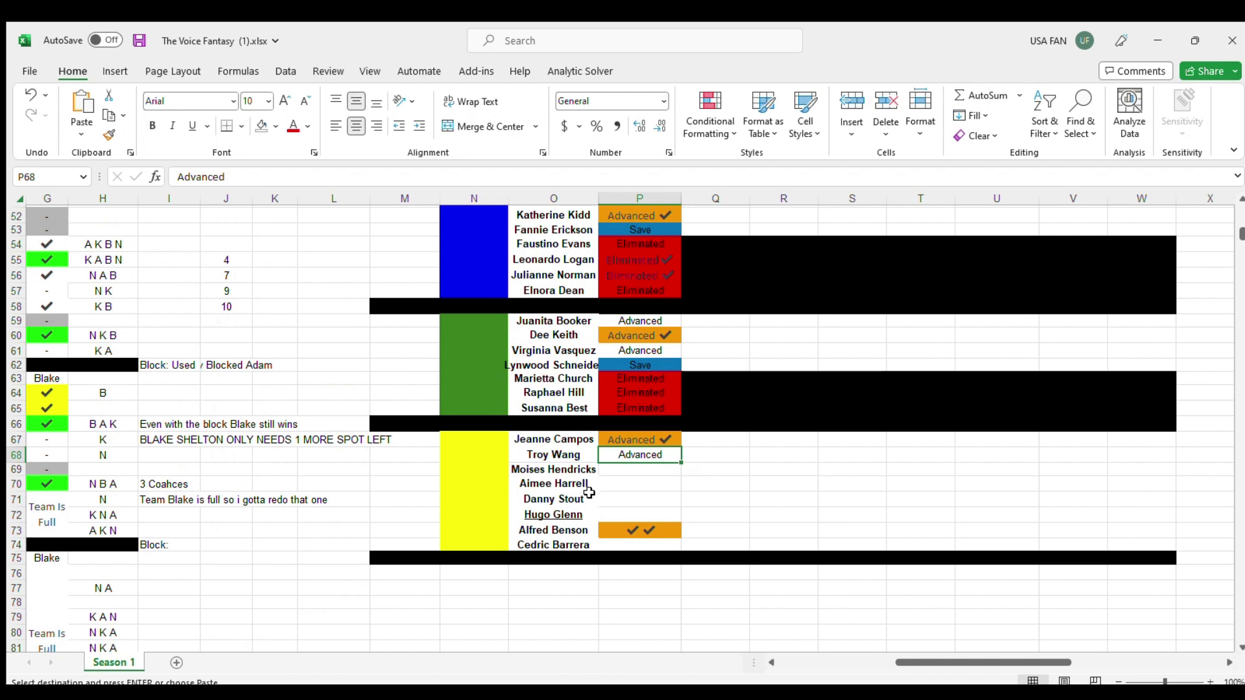
left_click(569, 515)
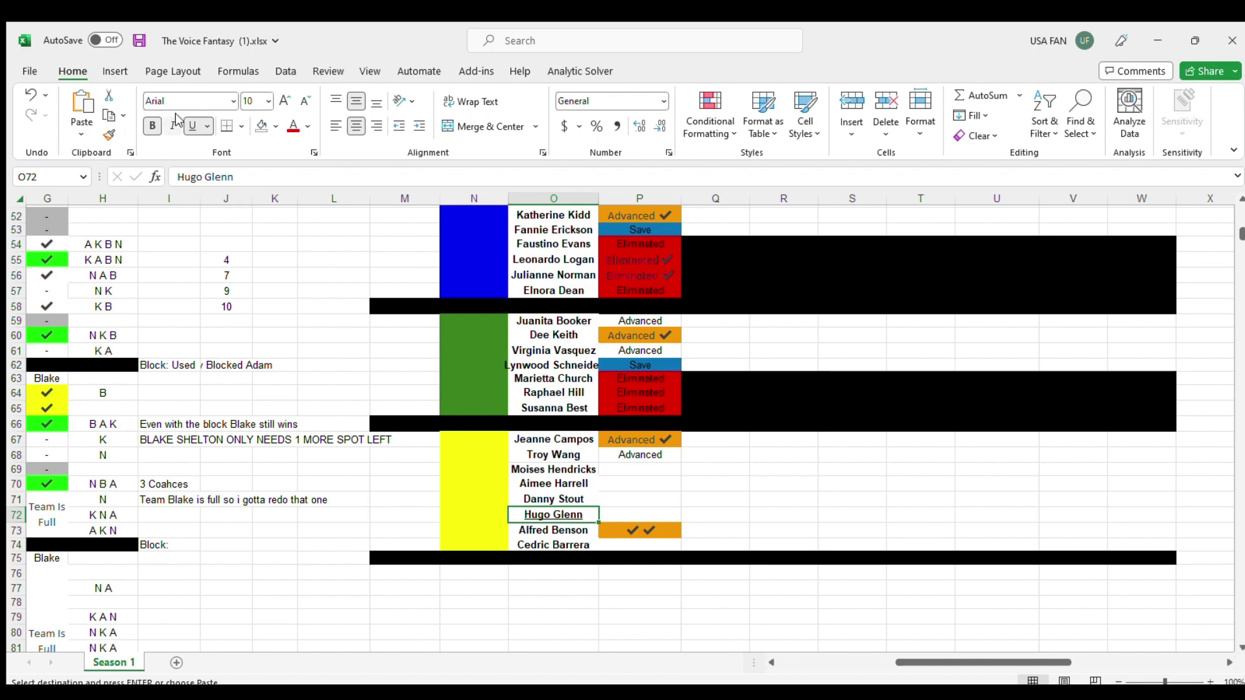
left_click(192, 126)
left_click(716, 483)
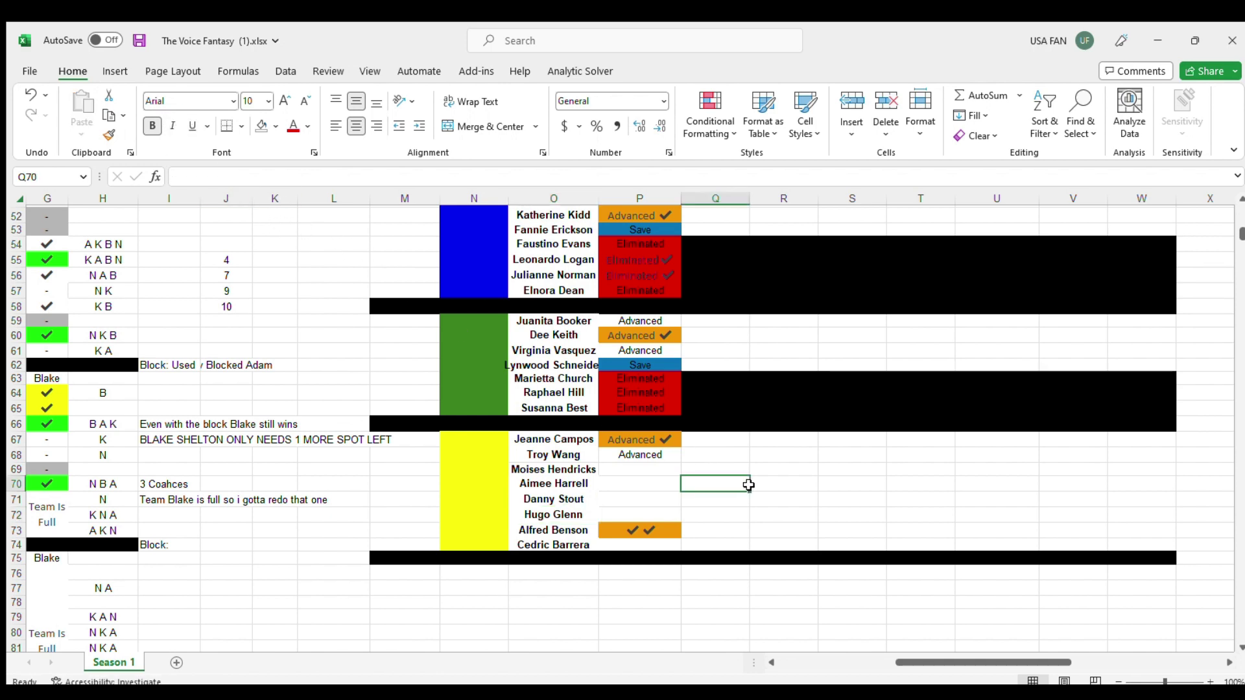
Step: In the Team Blake roster, mark the revealed artist in P72 as Advanced, copied from P68
left_click(674, 454)
key("ctrl+c")
left_click(639, 512)
key("ctrl+v")
Step: Move the advanced artist's entry N72:P72 up to row 69 of the roster, shifting the three artists above it down one row
left_click_drag(476, 509, 852, 496)
left_click_drag(493, 458, 551, 527)
left_click_drag(726, 503, 660, 471)
Step: In the live show chart, mark the revealed Team Blake artist's LP result in P19 as Safe, copied from P15
scroll(716, 473, "up", 17)
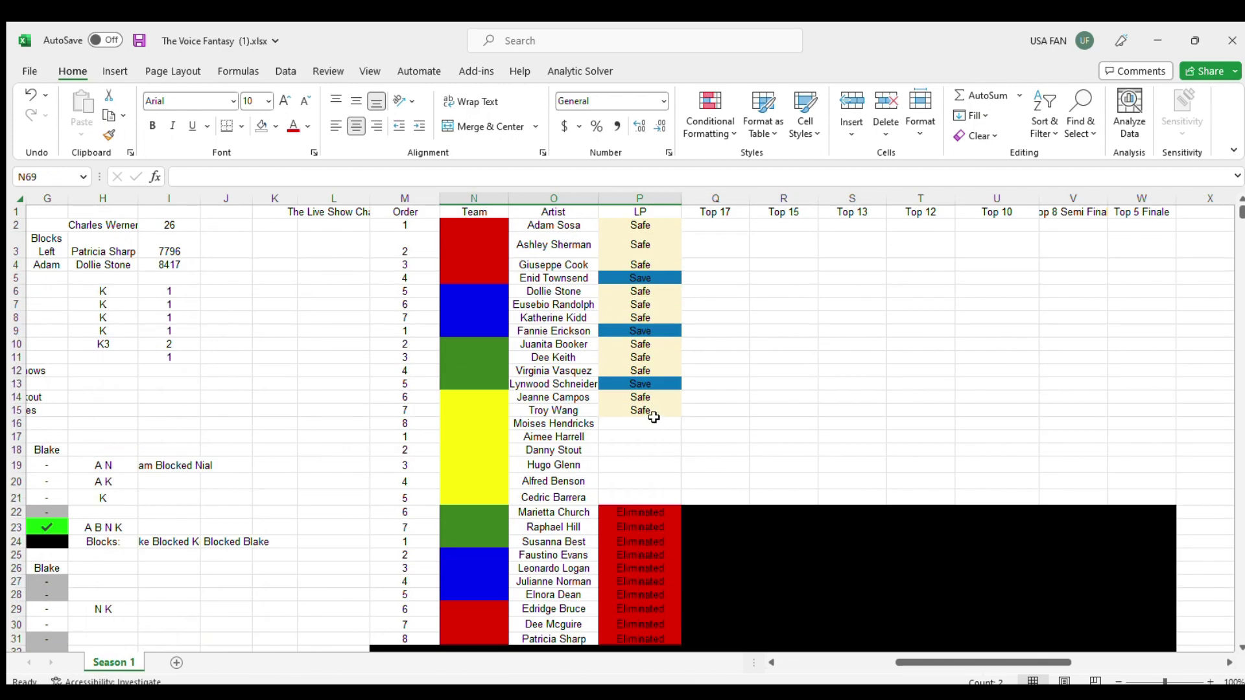
left_click(654, 417)
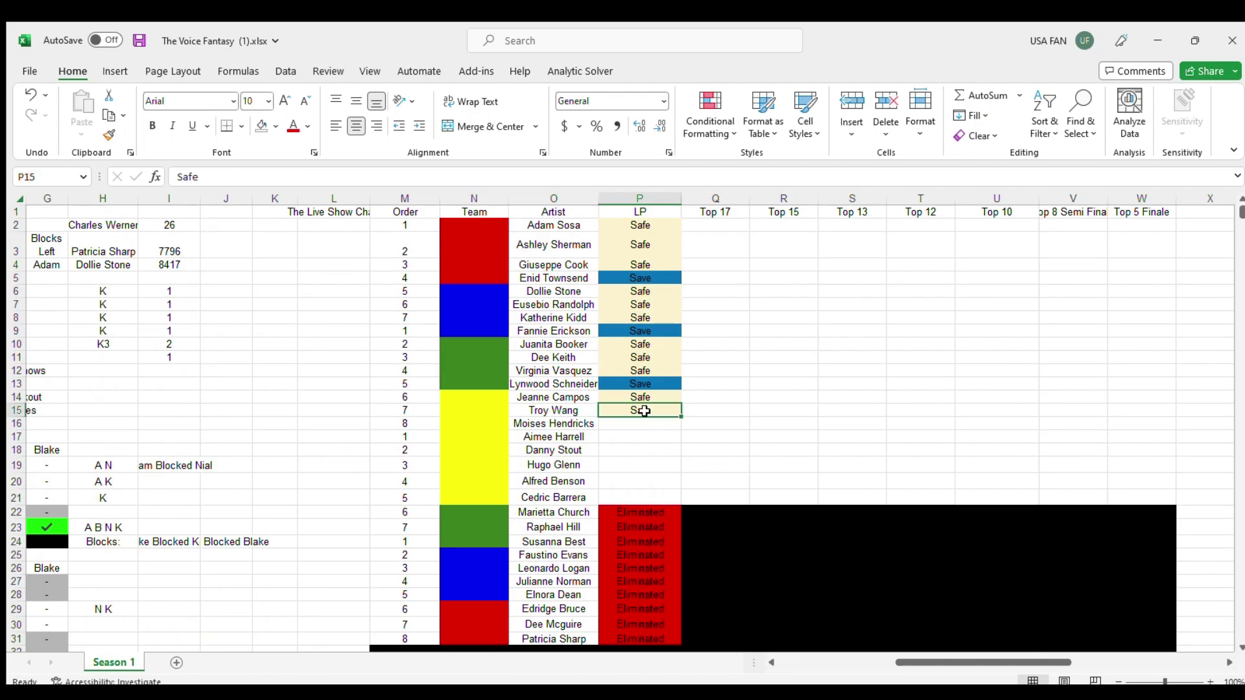
key("ctrl+c")
left_click(632, 465)
key("ctrl+v")
Step: Move the safe artist's entry N19:P19 up to row 16 of the live show chart, shifting the three artists above it down one row
left_click_drag(488, 462, 866, 425)
left_click_drag(473, 422, 616, 467)
left_click(793, 385)
Step: In the live show score table, remove the green highlight from N246 and reveal the blacked-out total in N247 with green highlighting
left_click_drag(709, 430, 533, 497)
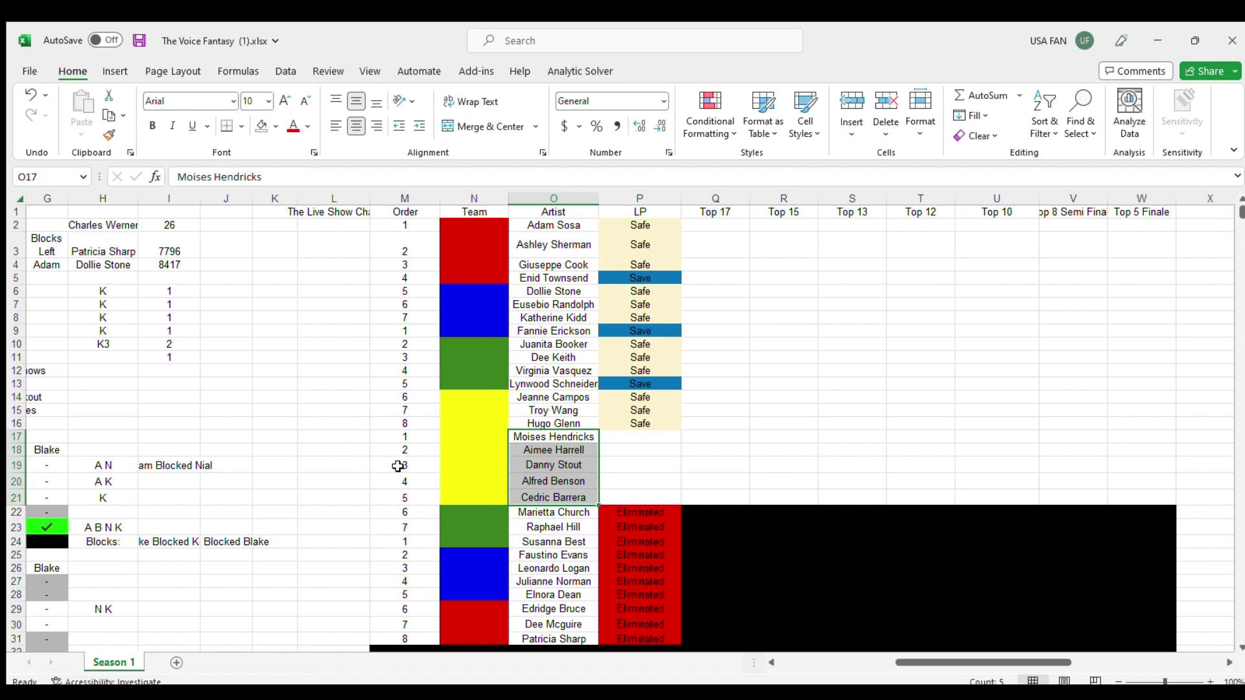
scroll(497, 422, "down", 20)
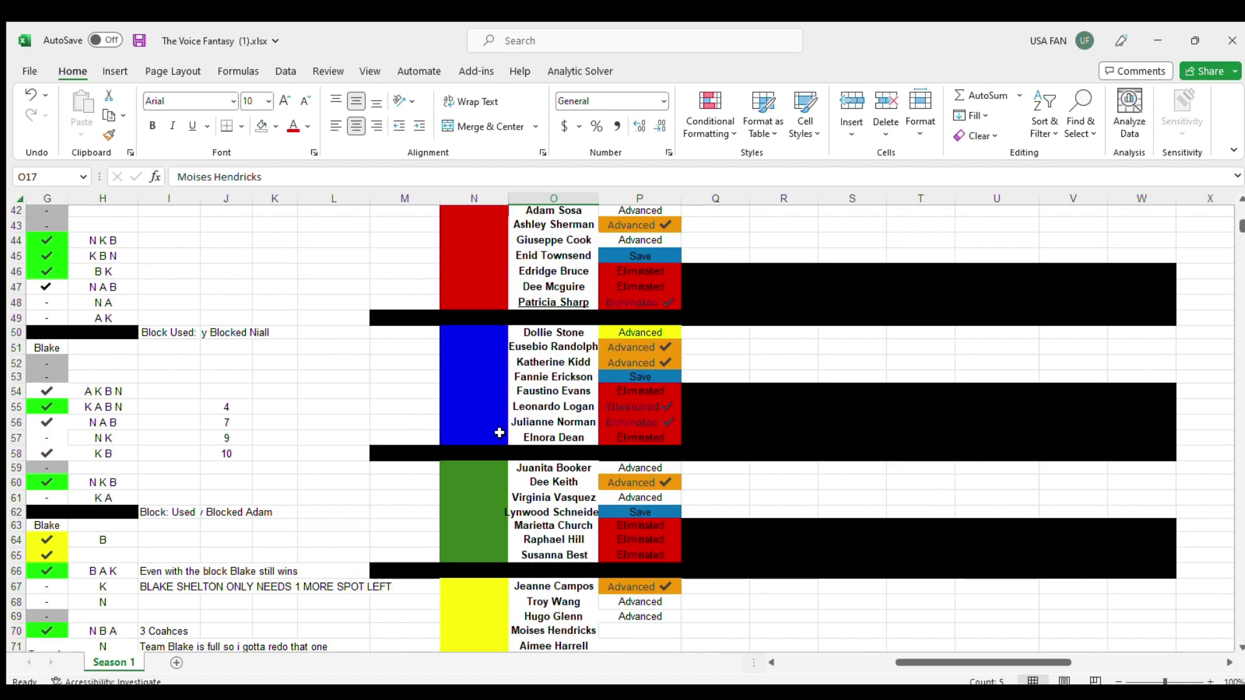
scroll(499, 433, "down", 12)
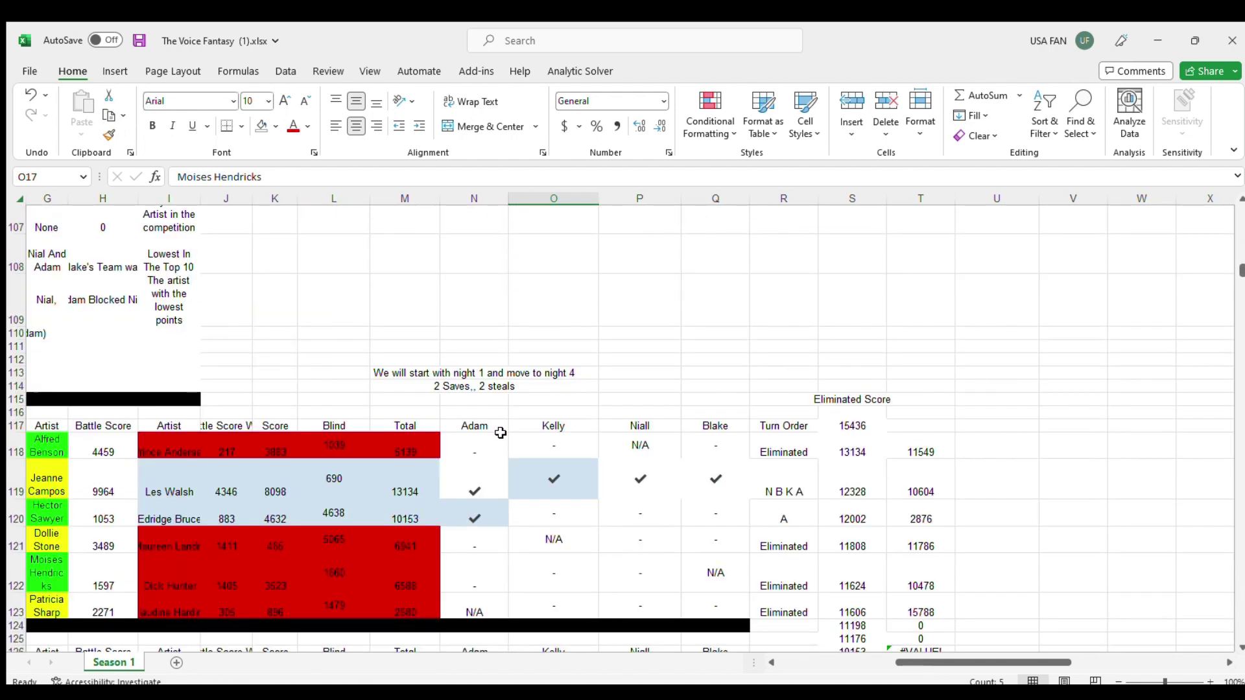
scroll(689, 515, "down", 4)
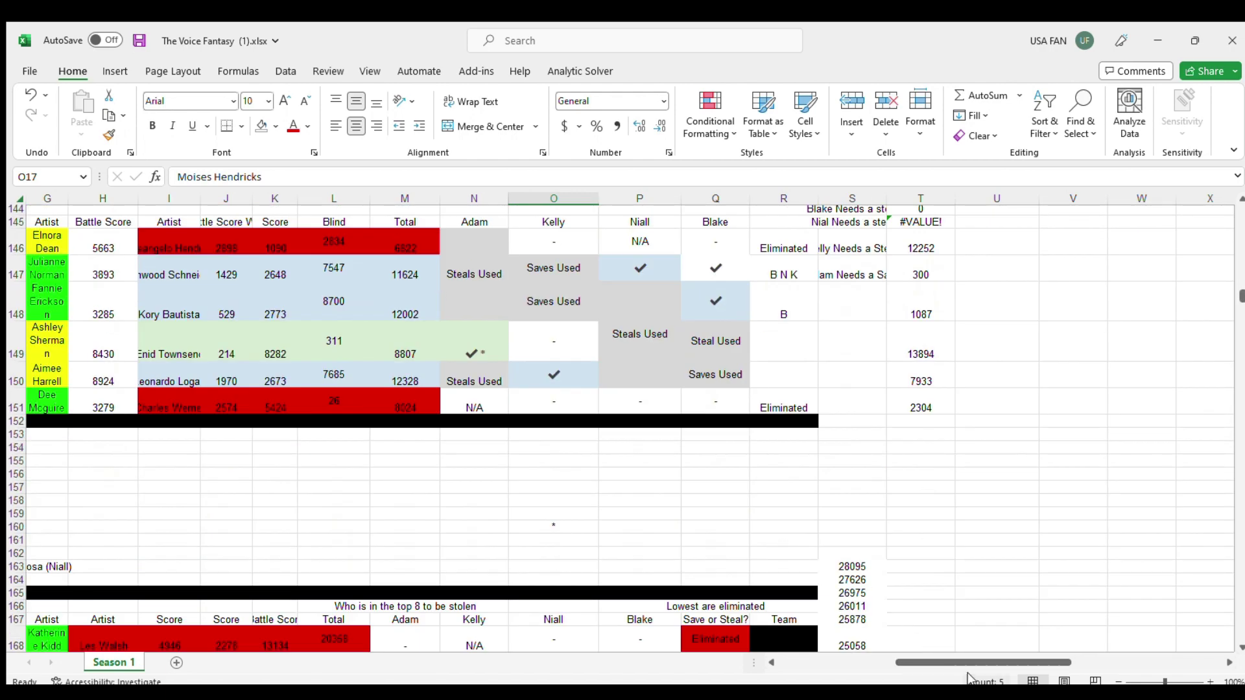
scroll(953, 529, "down", 13)
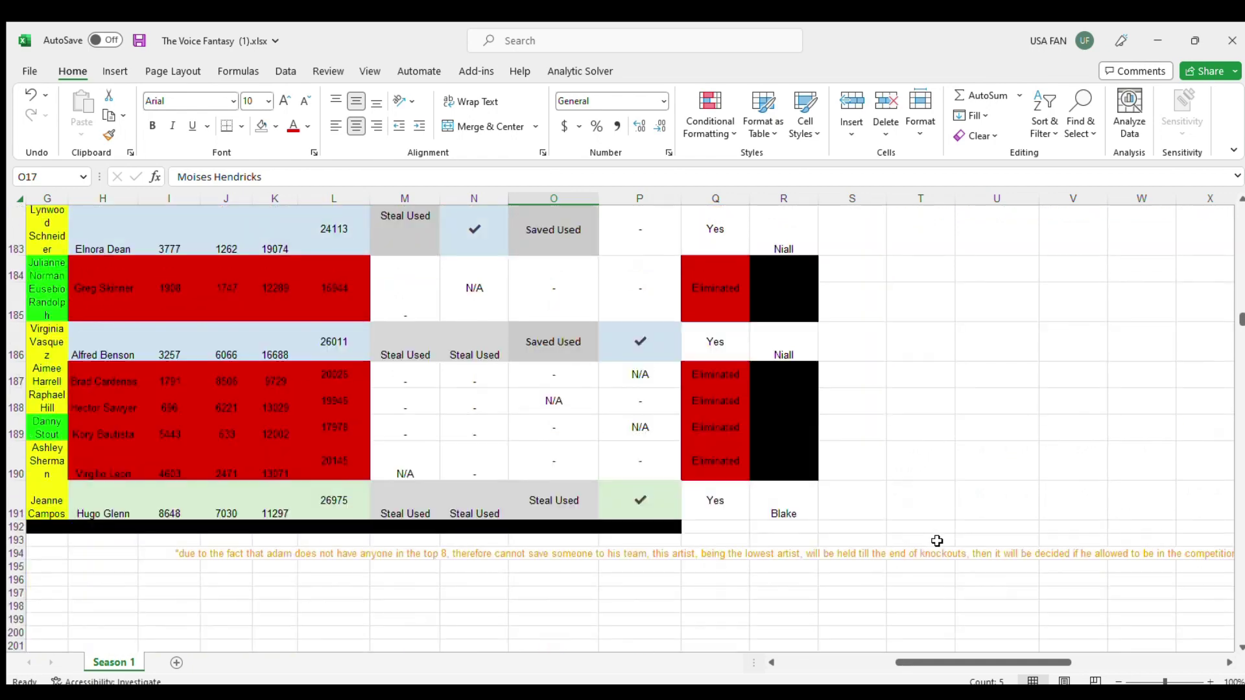
scroll(937, 541, "down", 4)
scroll(937, 541, "up", 4)
scroll(937, 541, "down", 9)
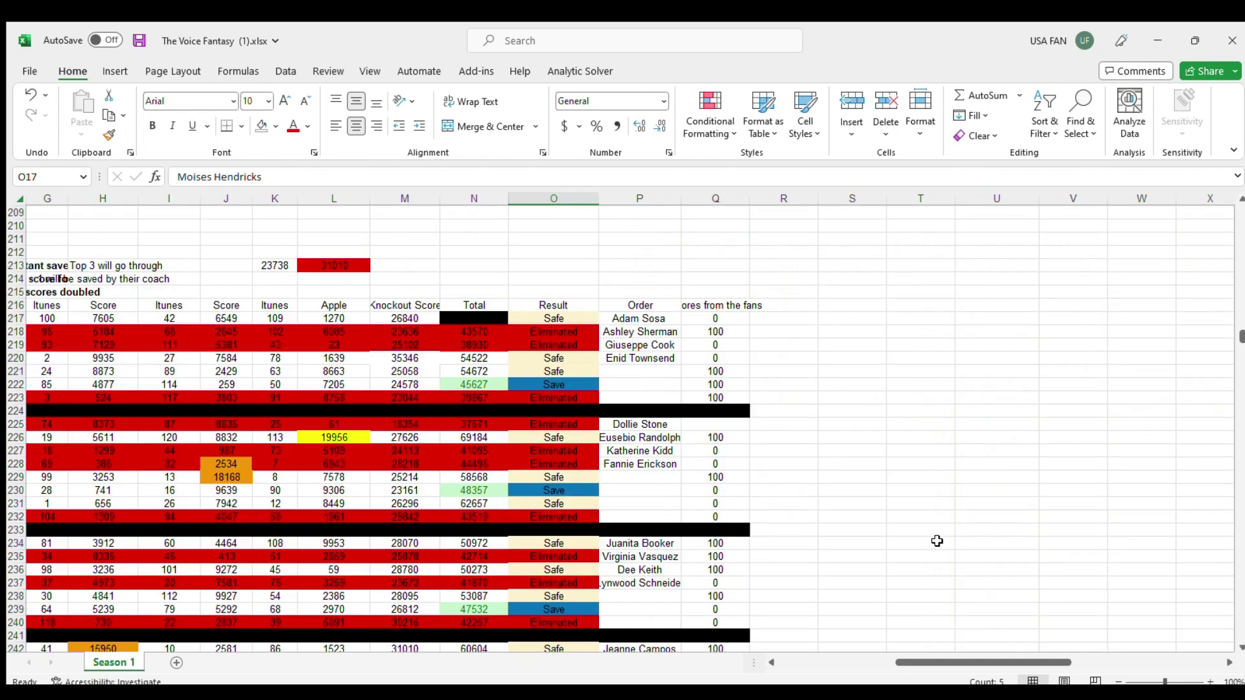
scroll(937, 540, "down", 4)
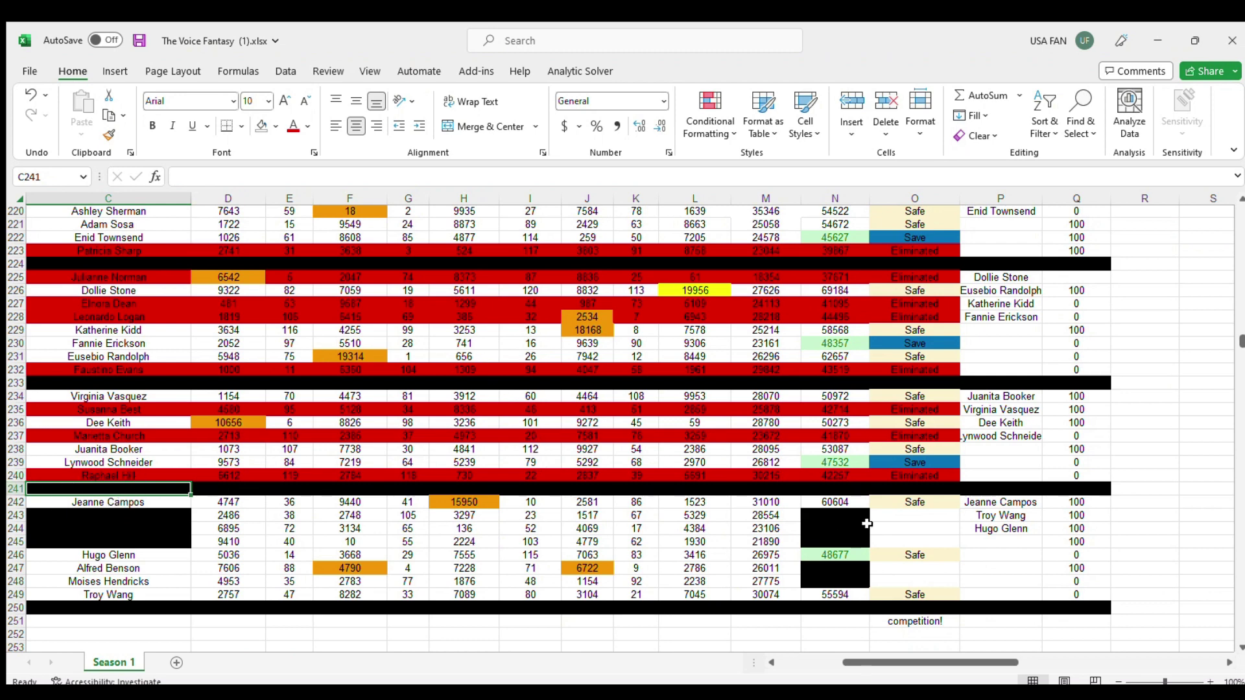
left_click(833, 555)
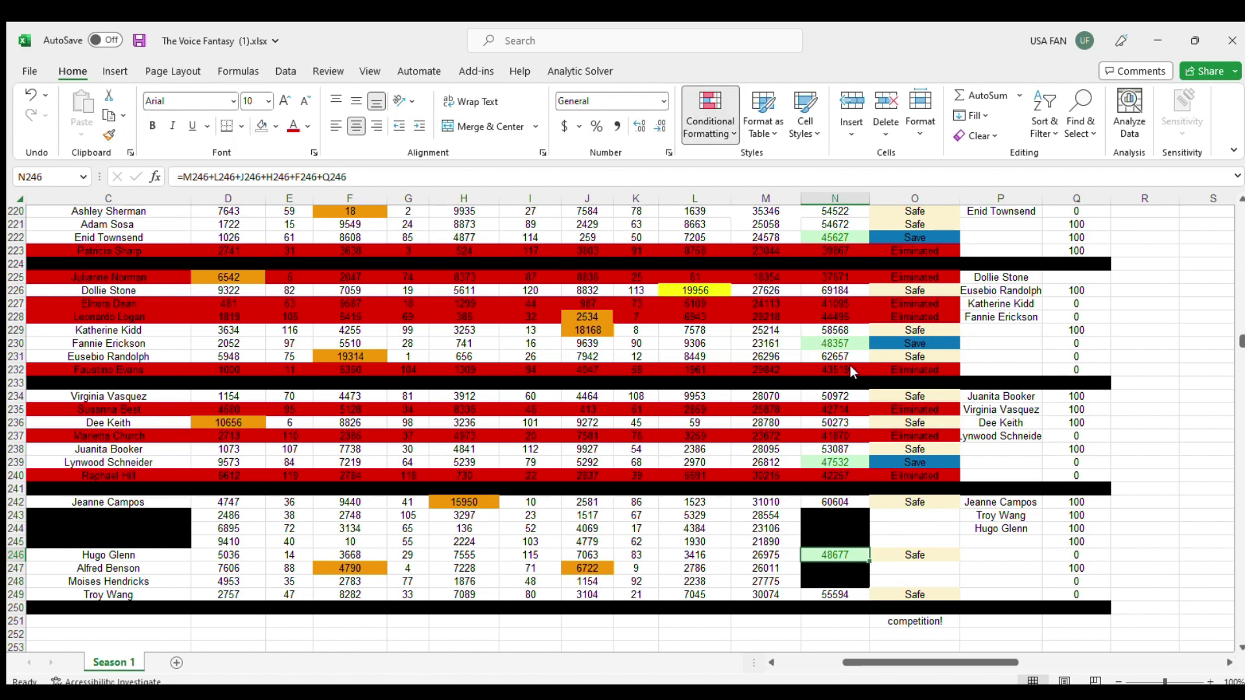
Step: Mark the revealed artist's result in O247 as Safe, filled from O246, and copy the artist's name from C247 to P245 in the order list
left_click(916, 556)
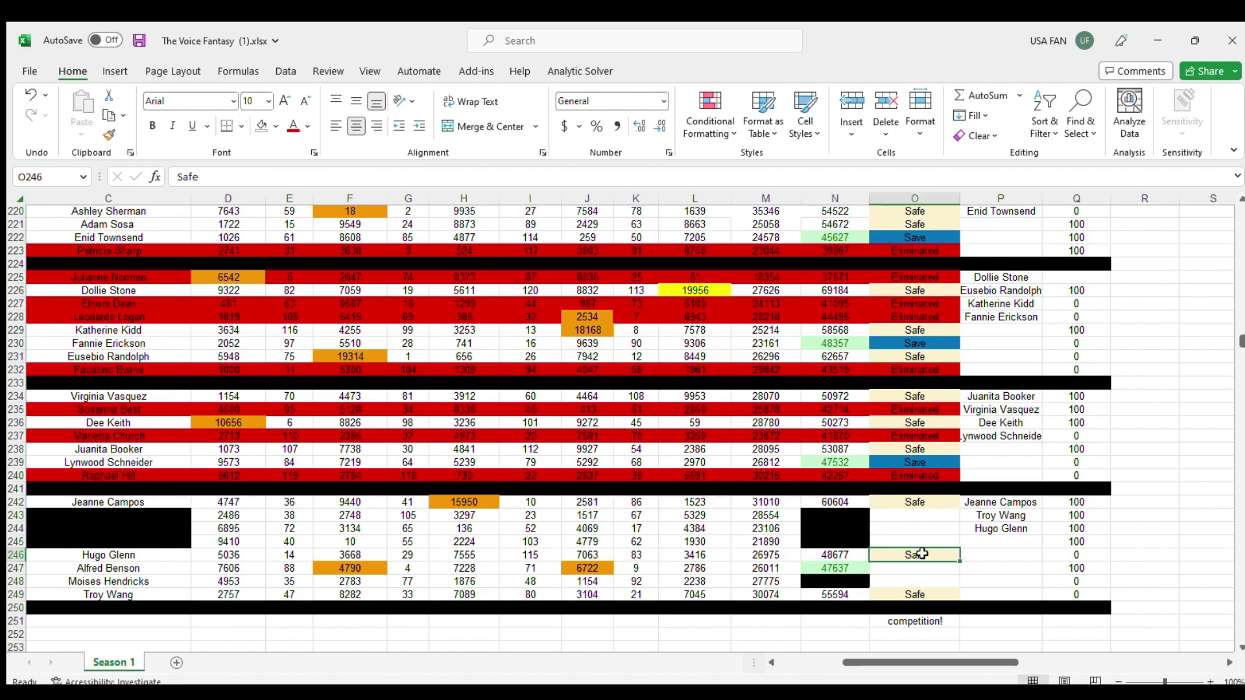
left_click_drag(962, 564, 961, 575)
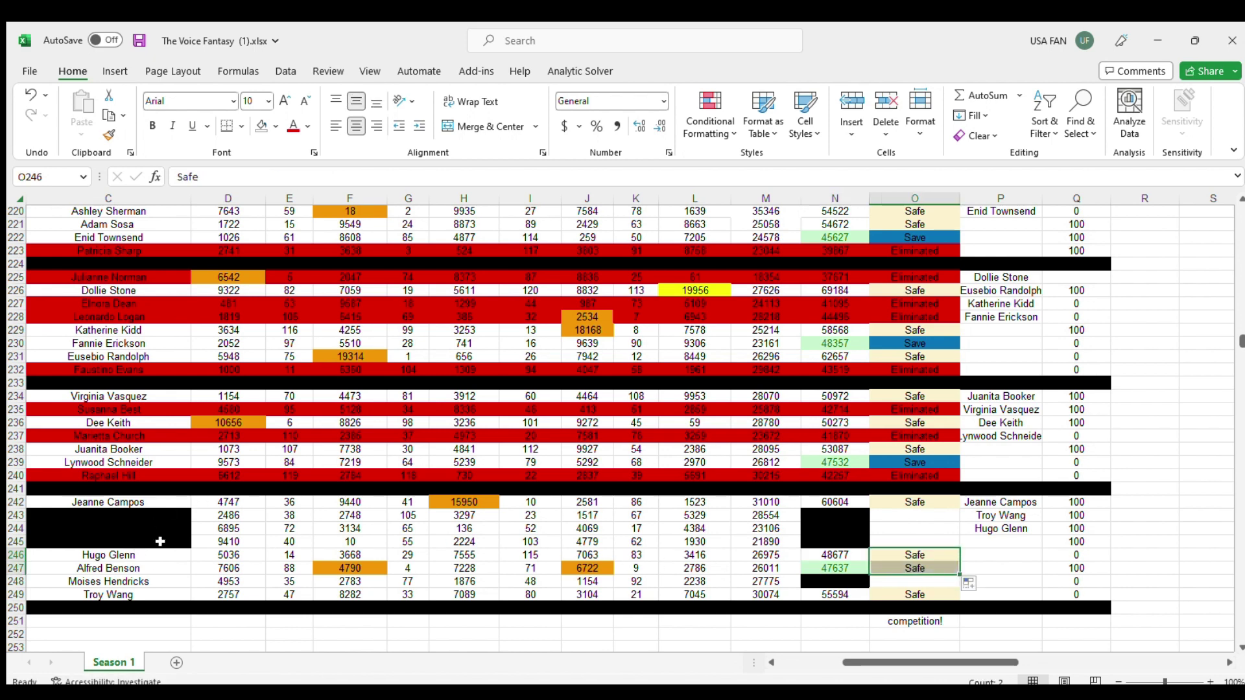
left_click(140, 568)
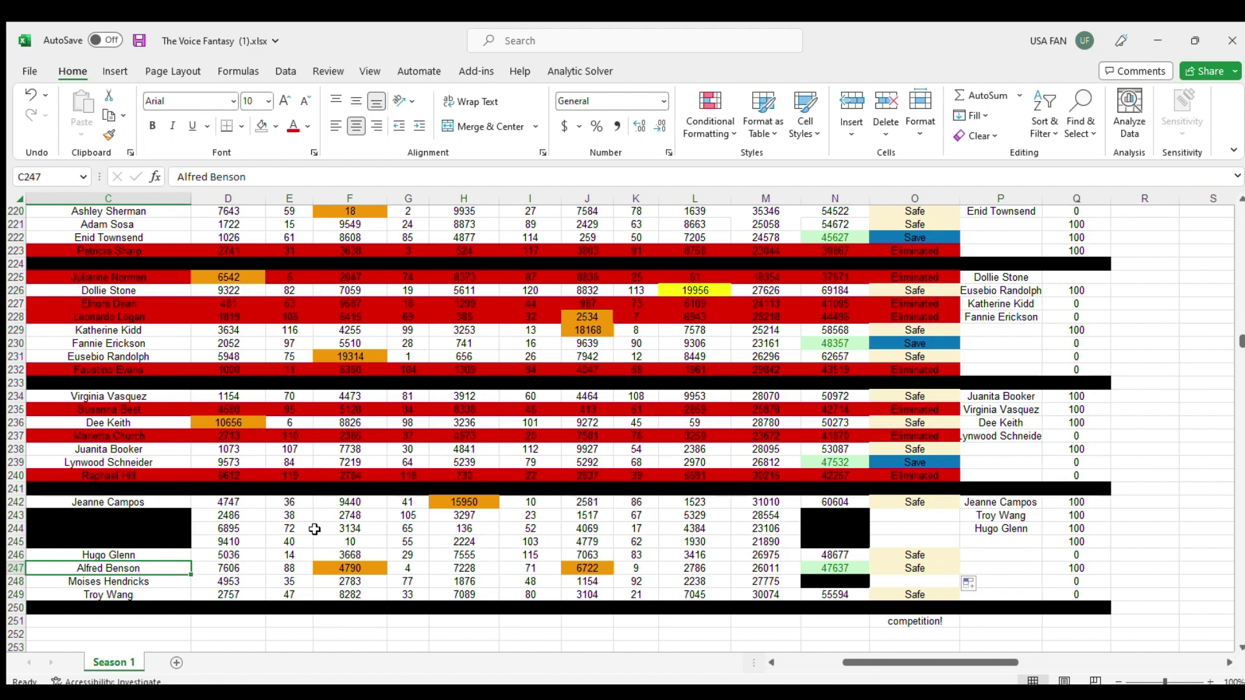
key("ctrl+c")
left_click(975, 541)
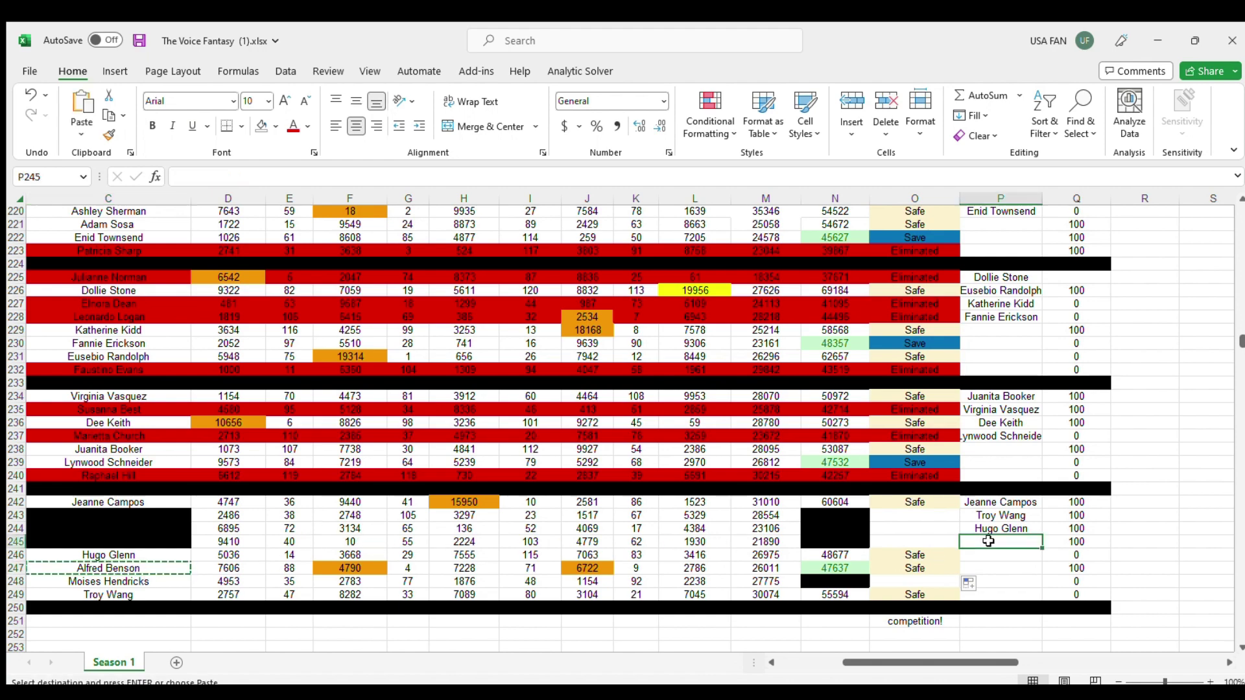
key("ctrl+v")
Step: In the Team Blake roster, add Advanced before the two check marks in P73
scroll(958, 417, "up", 15)
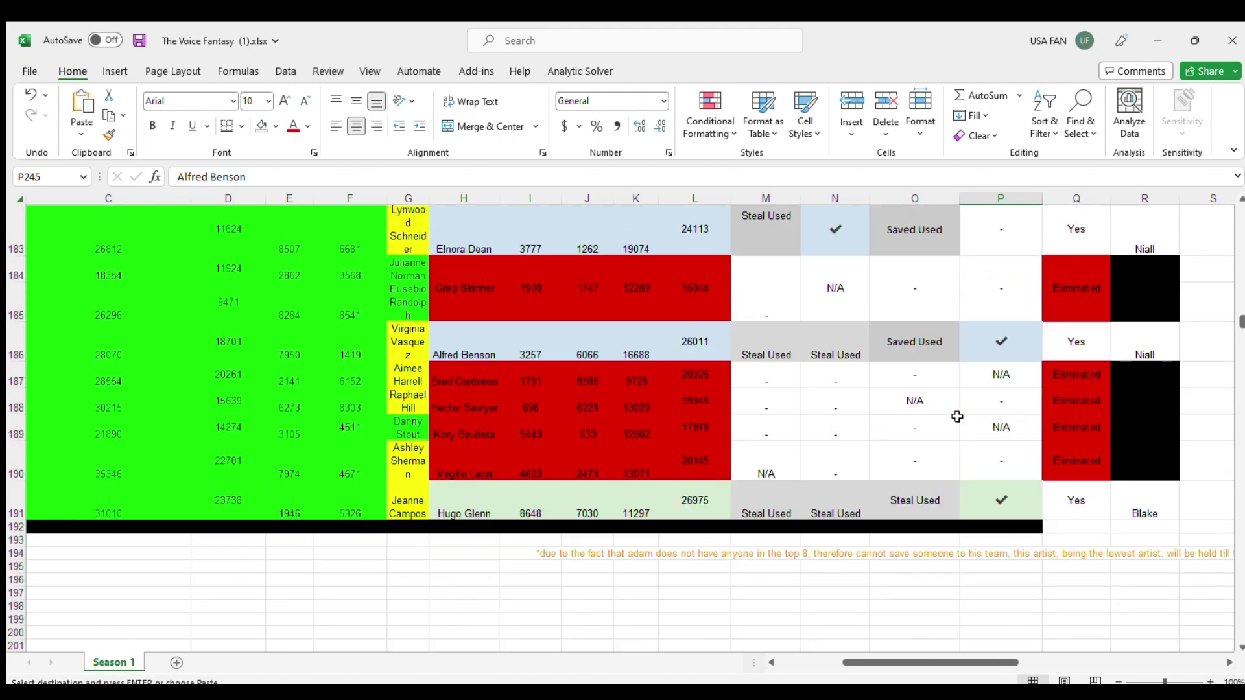
scroll(957, 417, "up", 20)
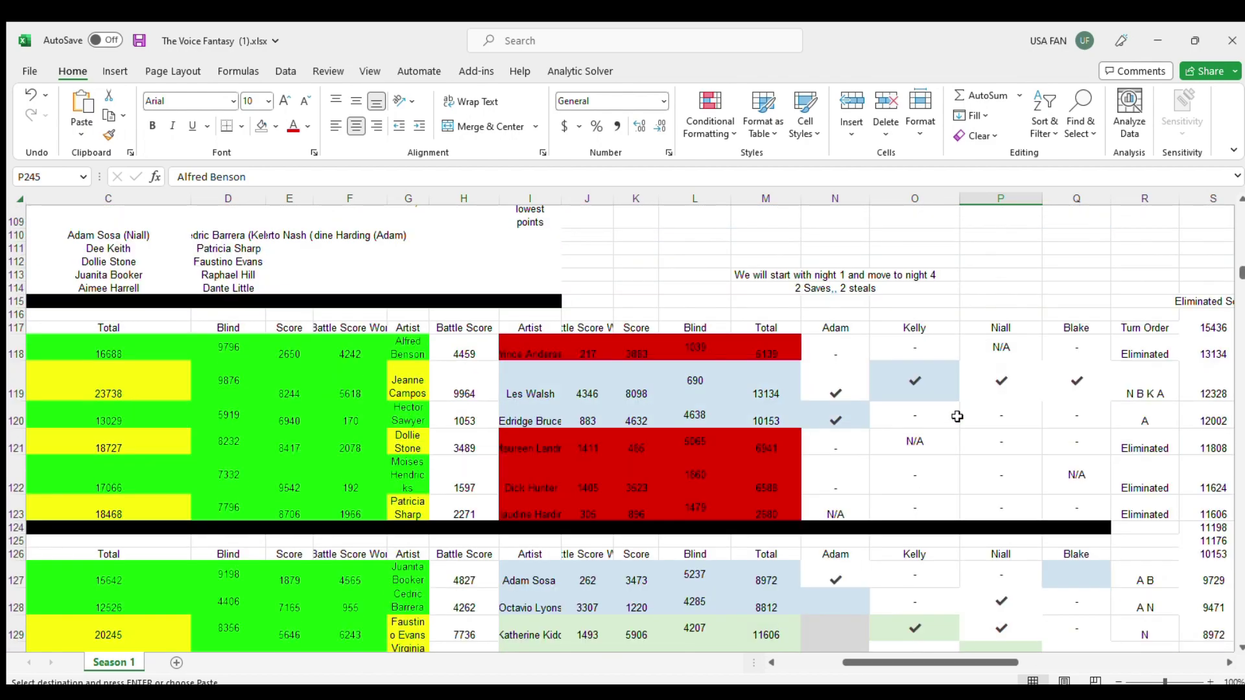
scroll(958, 417, "up", 20)
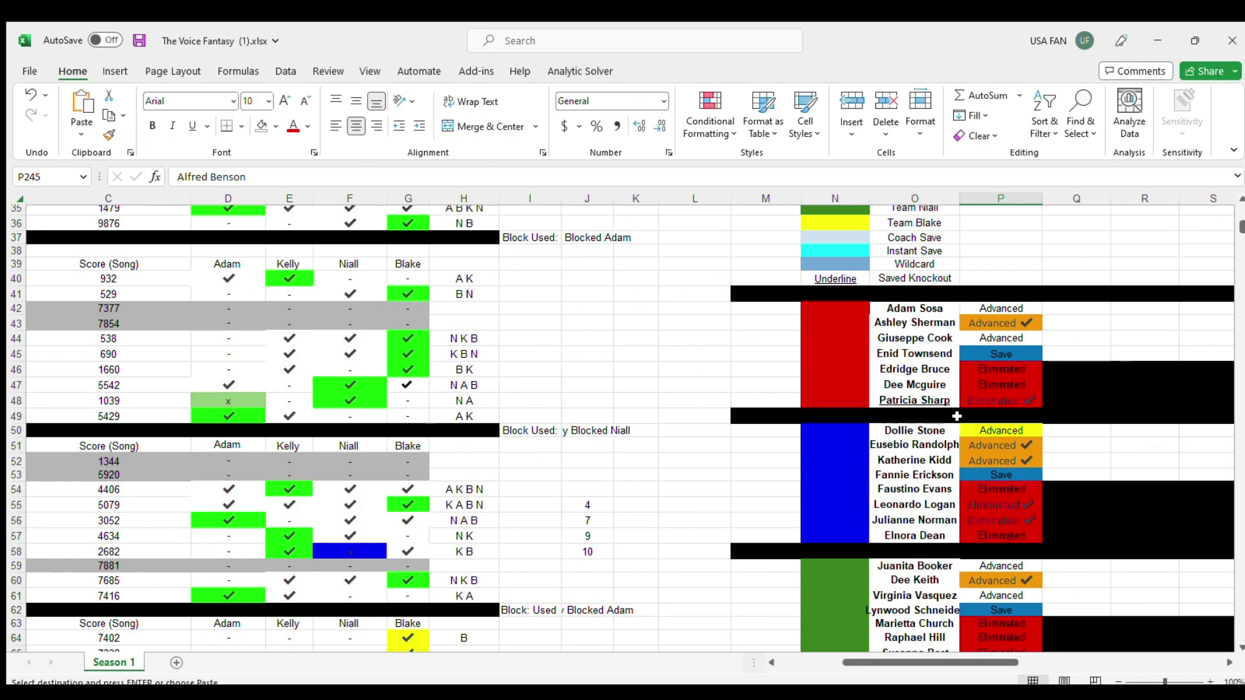
scroll(1076, 476, "down", 4)
left_click(1011, 578)
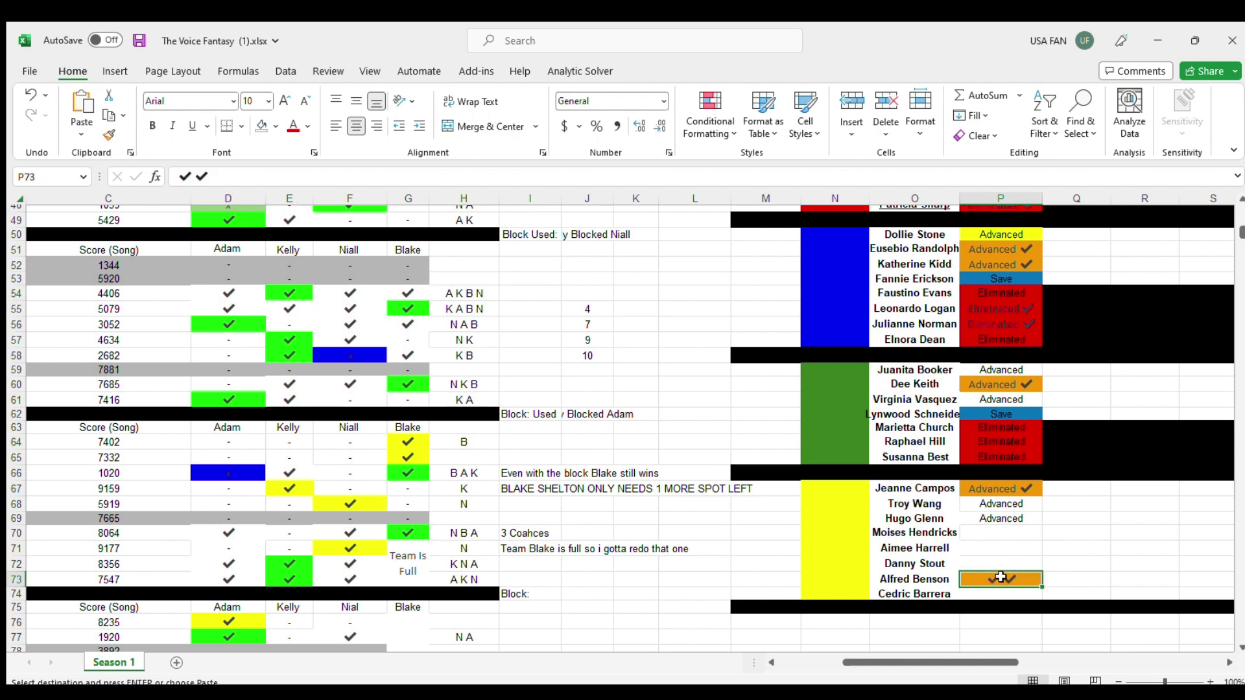
left_click(179, 177)
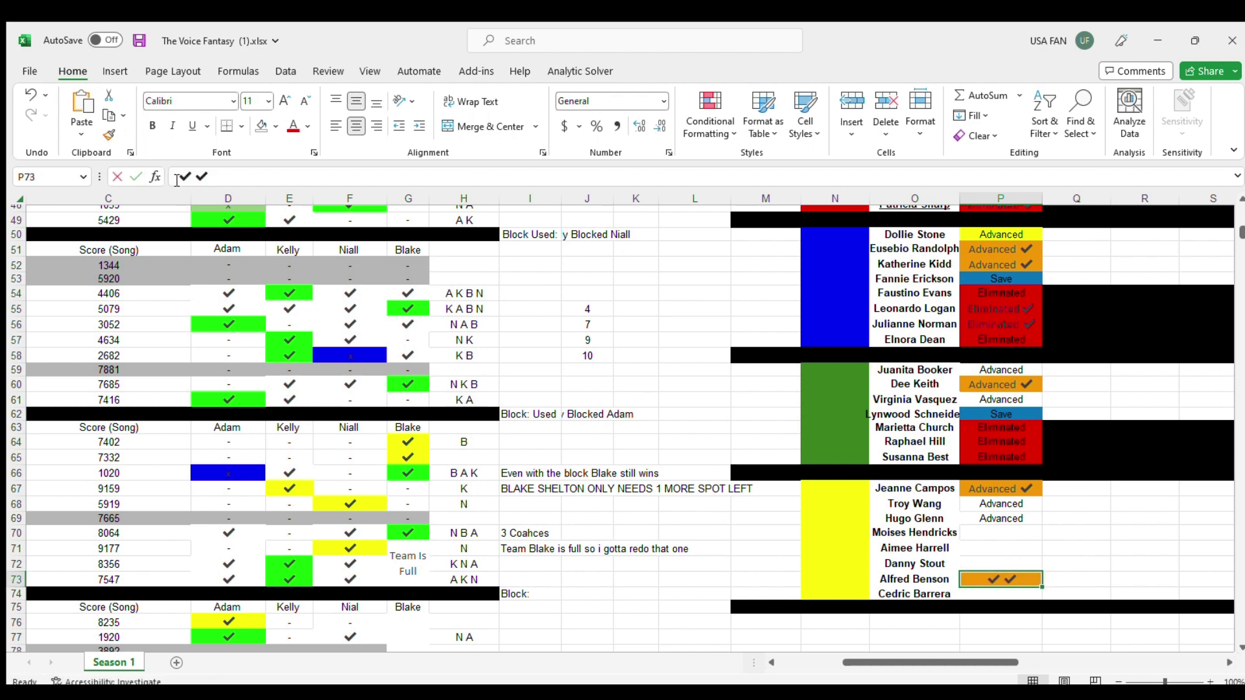
type("A")
type("dvanced")
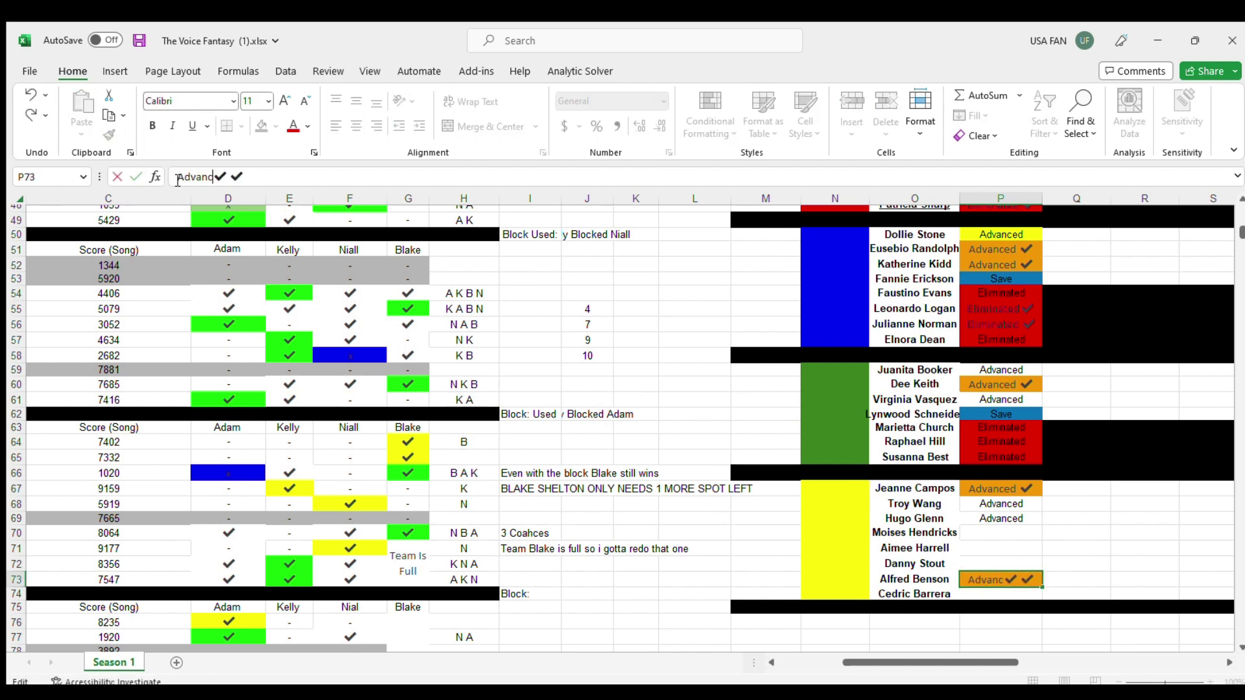
key("Return")
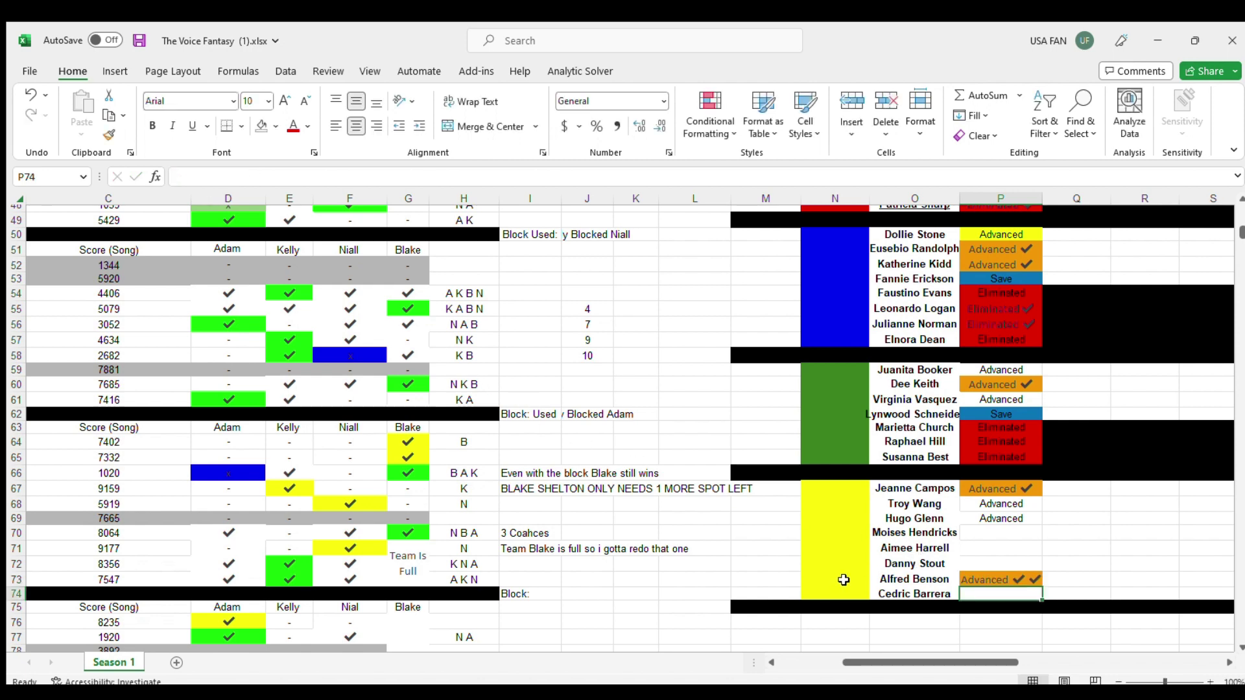
Step: Replace the word Advanced with Save before the check marks in P73 of the Team Blake roster and fill the cell blue
left_click_drag(842, 579, 1017, 579)
left_click(1004, 579)
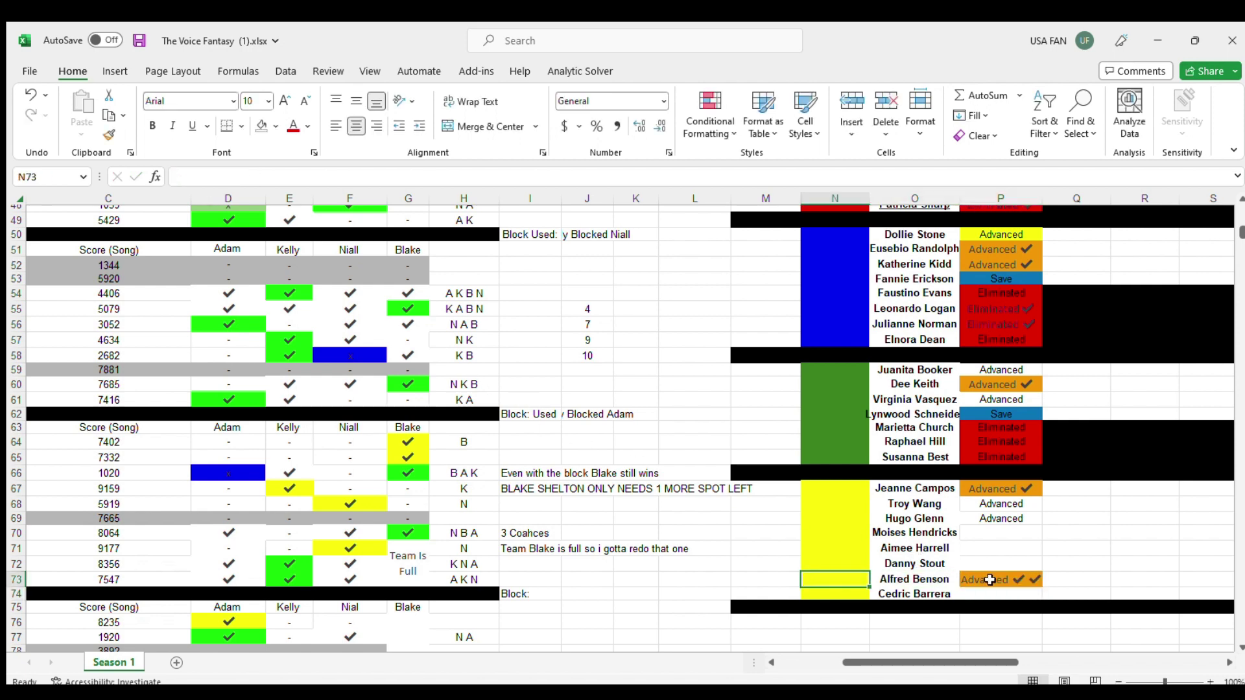
left_click_drag(223, 175, 177, 176)
left_click(226, 179)
double_click(226, 179)
type("Save")
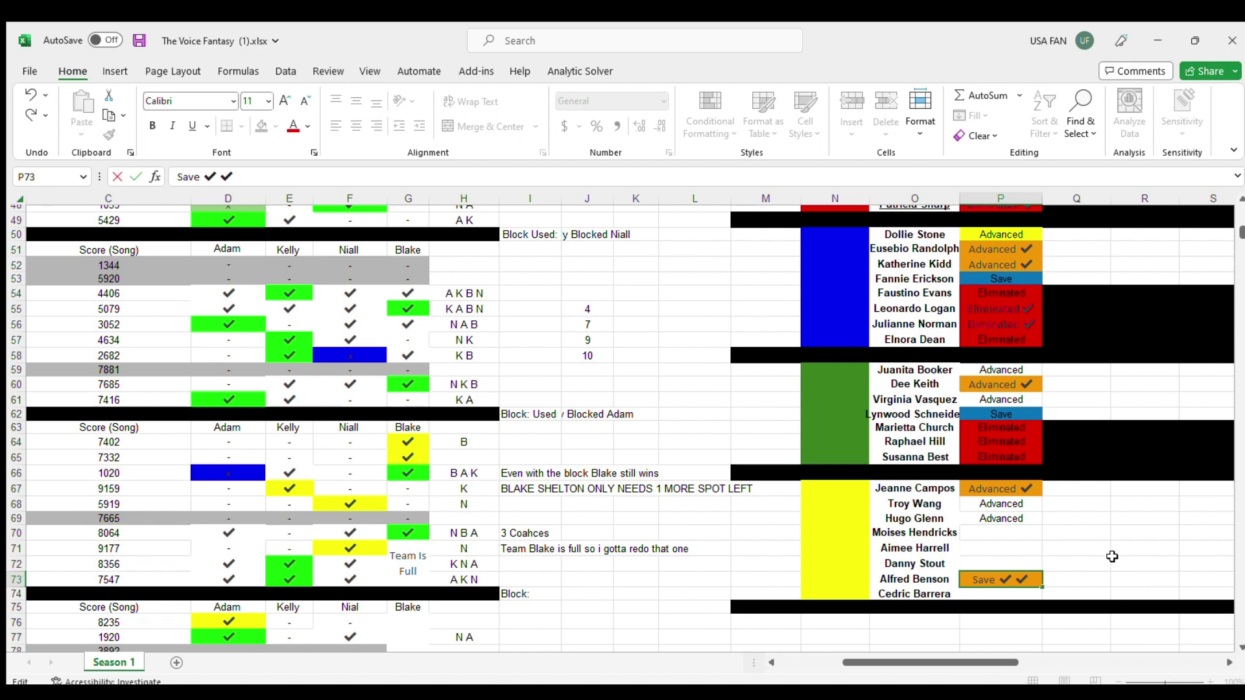
left_click_drag(1110, 557, 1147, 558)
left_click(982, 575)
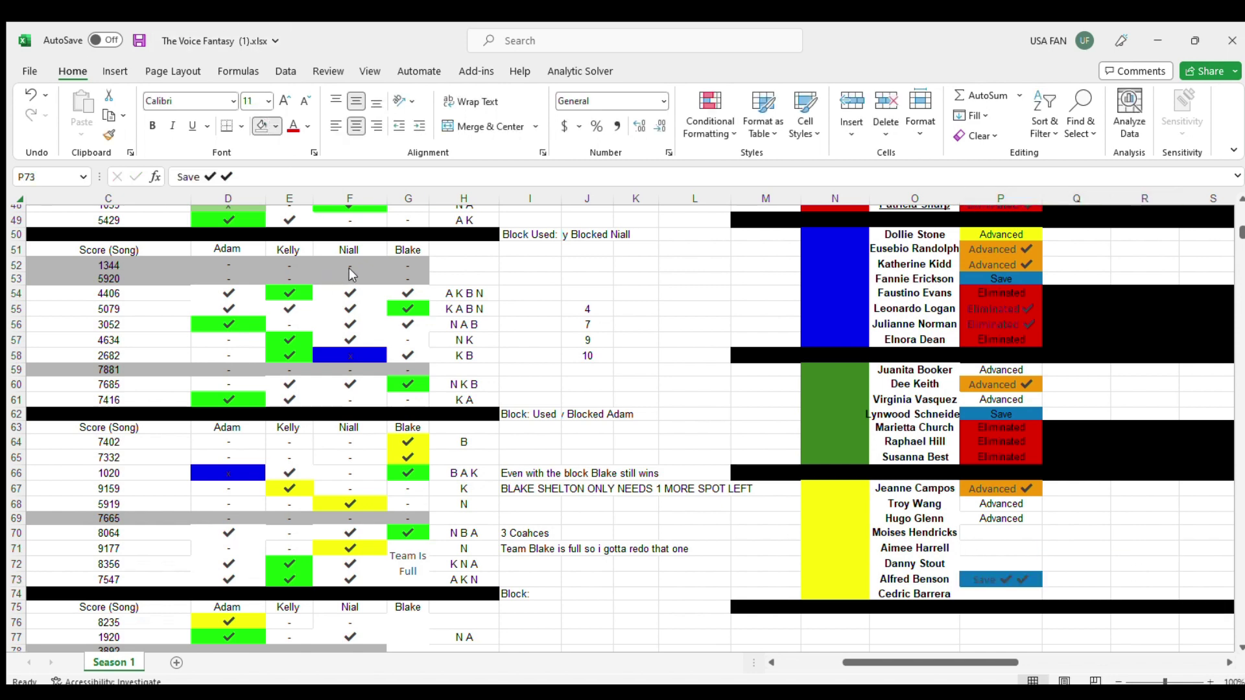
left_click_drag(832, 578, 953, 566)
left_click(976, 578)
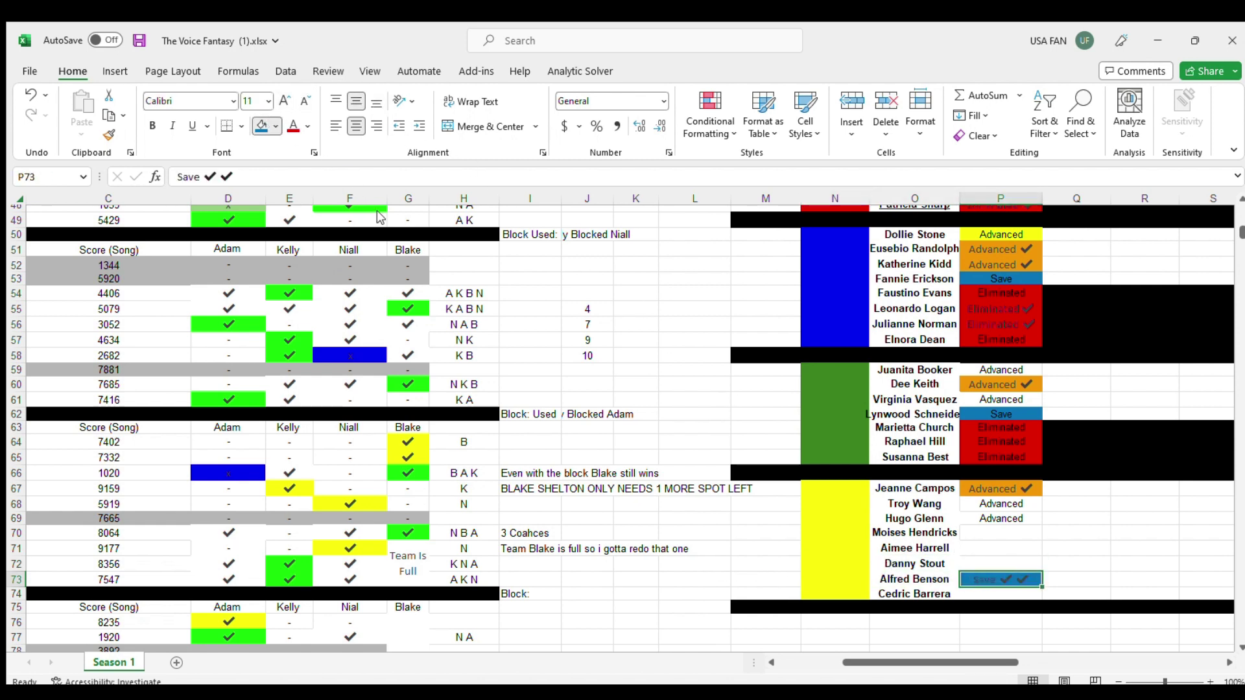
left_click(1079, 557)
Step: Move the saved artist's entry N73:P73 up to row 70 of the roster, shifting the three artists above it down one row
left_click_drag(833, 578, 1137, 536)
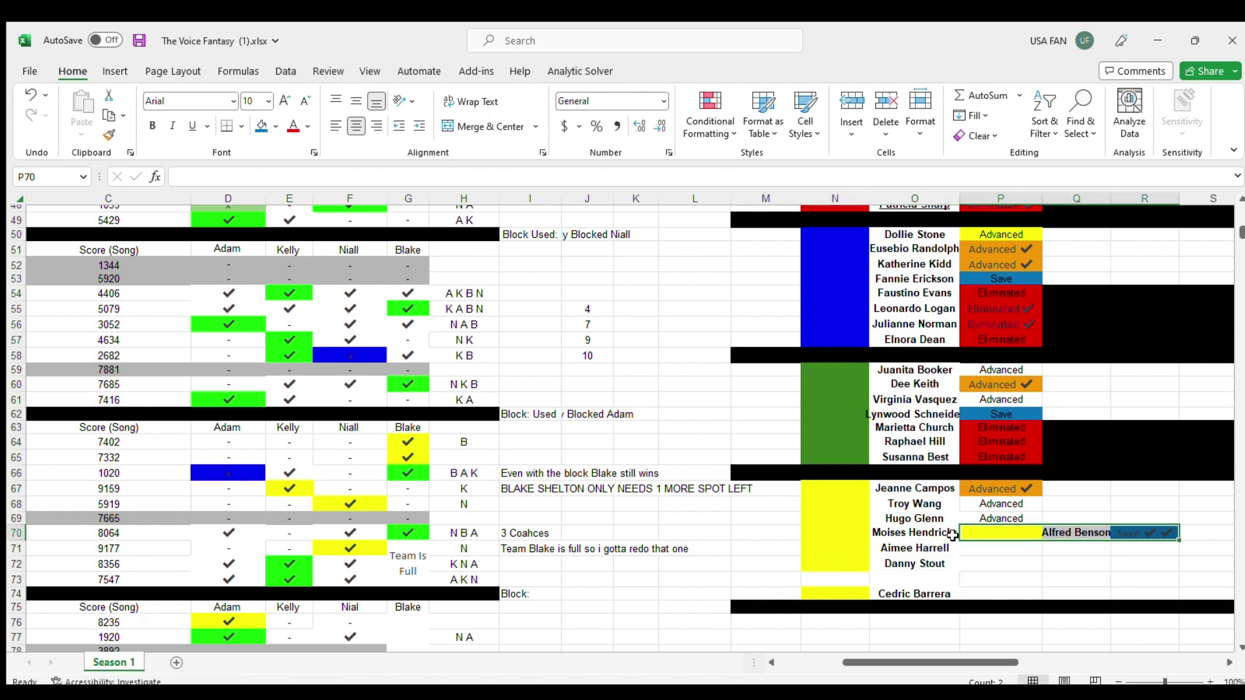
left_click_drag(942, 529, 837, 589)
mouse_move(981, 540)
left_mouse_down()
mouse_move(1124, 536)
mouse_move(966, 535)
left_mouse_up()
Step: In the live show chart, mark the saved Team Blake artist's LP result in P20 as Save, copied from P13
scroll(943, 481, "up", 1)
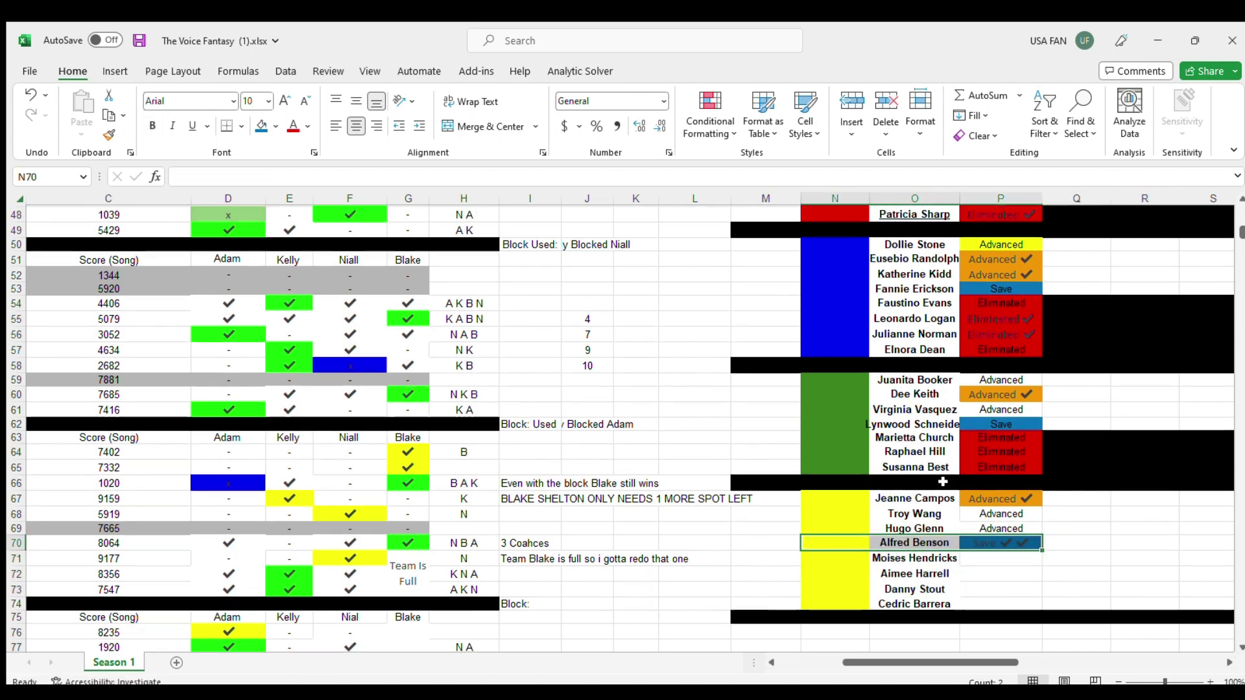
scroll(943, 482, "up", 15)
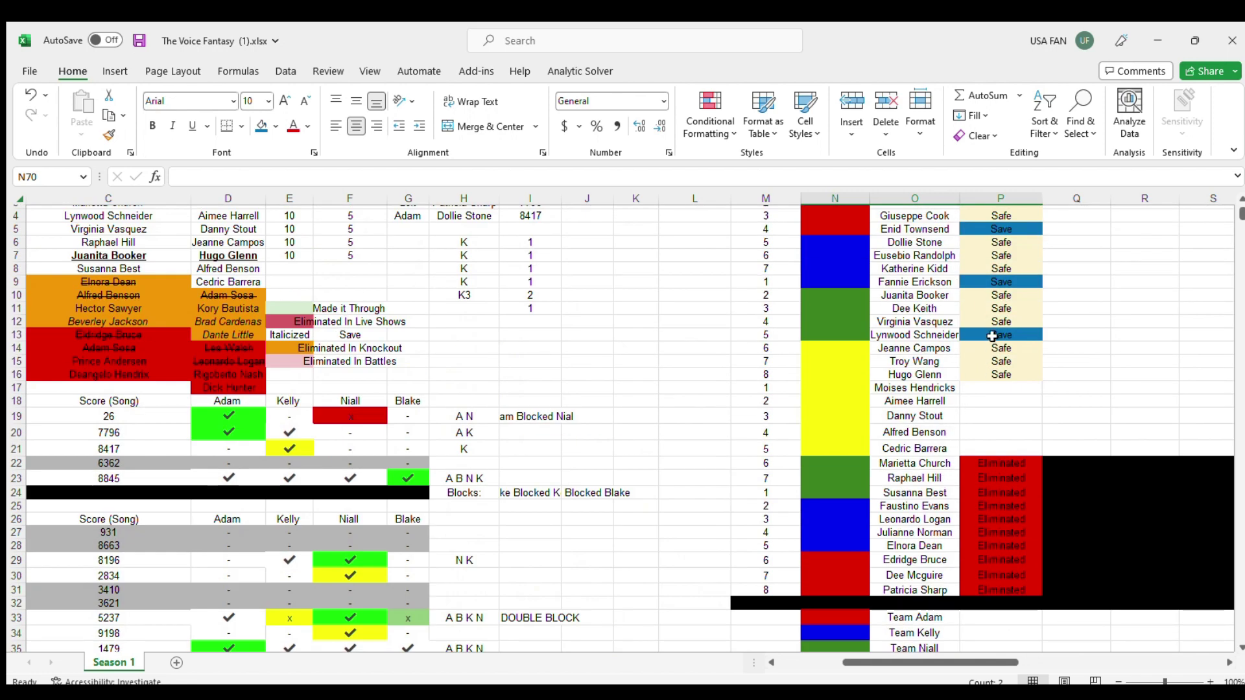
left_click(993, 334)
key("ctrl+c")
left_click(985, 432)
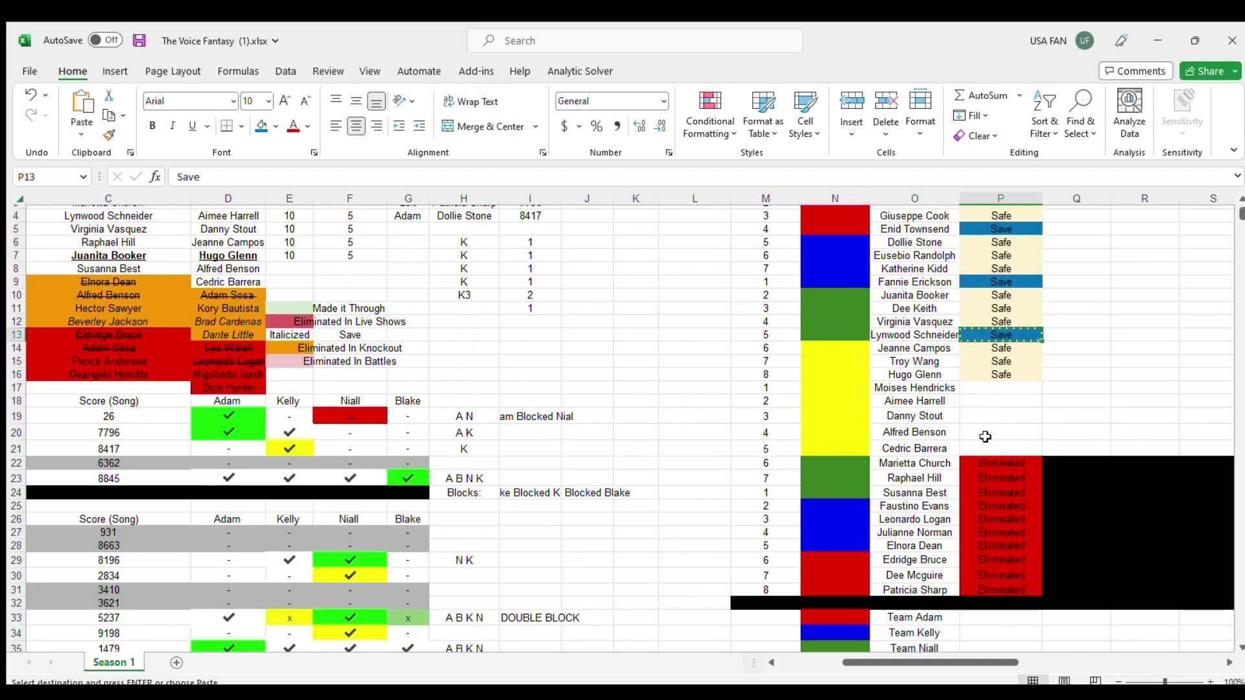
key("ctrl+v")
Step: Move the saved artist's entry N20:P20 up to row 17 of the live show chart, shifting the three artists above it down one row
left_click_drag(844, 431, 1177, 421)
left_click_drag(927, 387, 833, 438)
left_click(980, 424)
left_click(1148, 415, "shift")
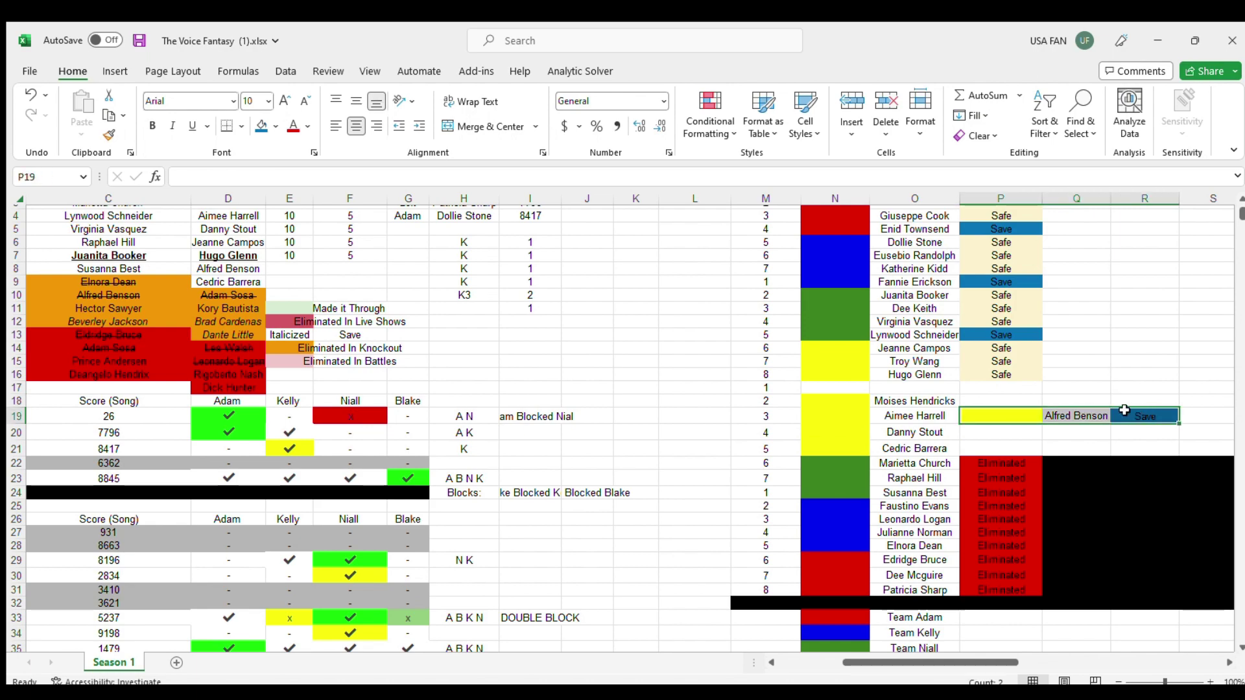
left_click_drag(1111, 412, 935, 385)
Step: In the Team Blake roster, mark the four remaining artists in P71:P74 as Eliminated, copied from P65
scroll(936, 386, "down", 16)
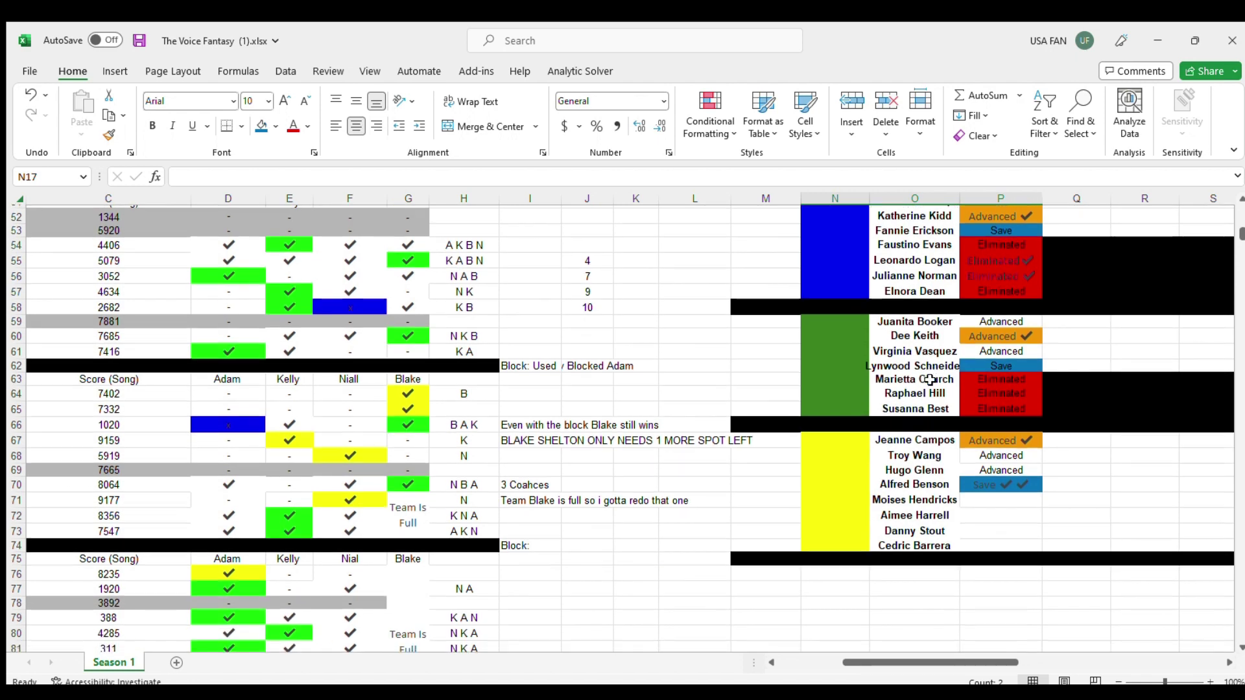
scroll(929, 380, "down", 1)
left_click(996, 357)
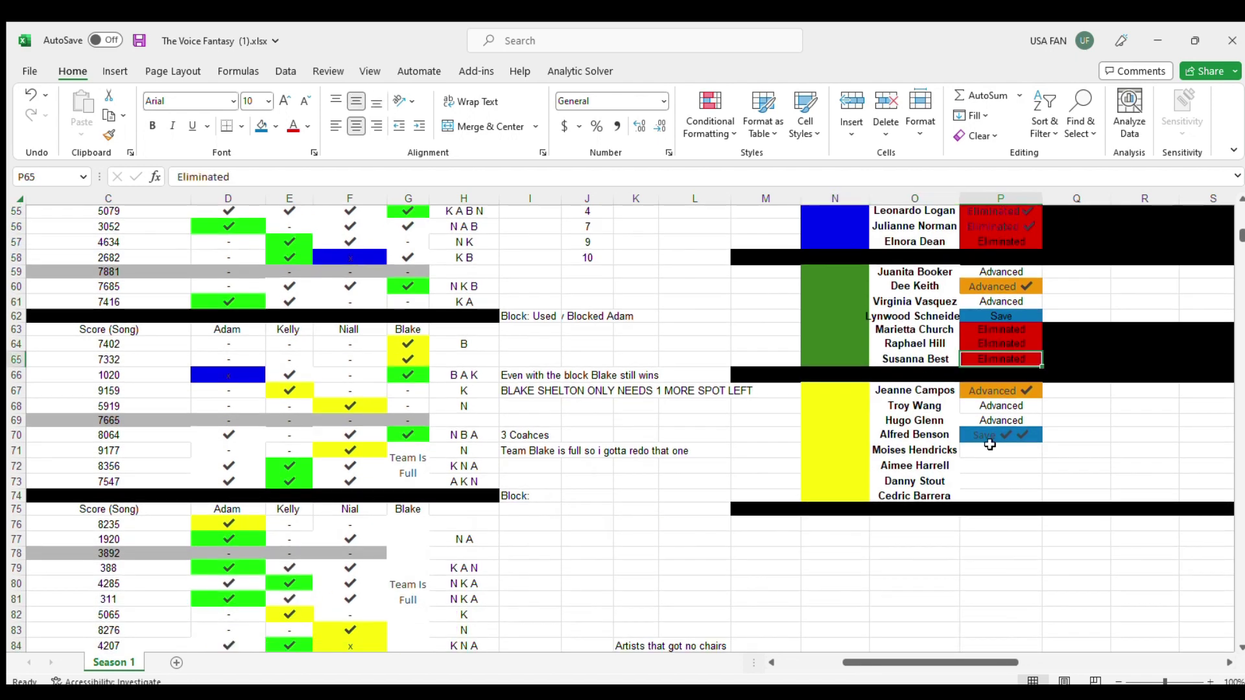
key("ctrl+c")
left_click(1005, 494)
key("ctrl+v")
left_click(1001, 481)
key("ctrl+v")
left_click(1005, 465)
key("ctrl+v")
left_click(1007, 448)
key("ctrl+v")
Step: Extend the black fill of row 75 up over Q71:W74 beside the eliminated Team Blake artists
left_click(1073, 513)
scroll(1037, 499, "right", 5)
left_click_drag(301, 509, 736, 446)
left_click(454, 375)
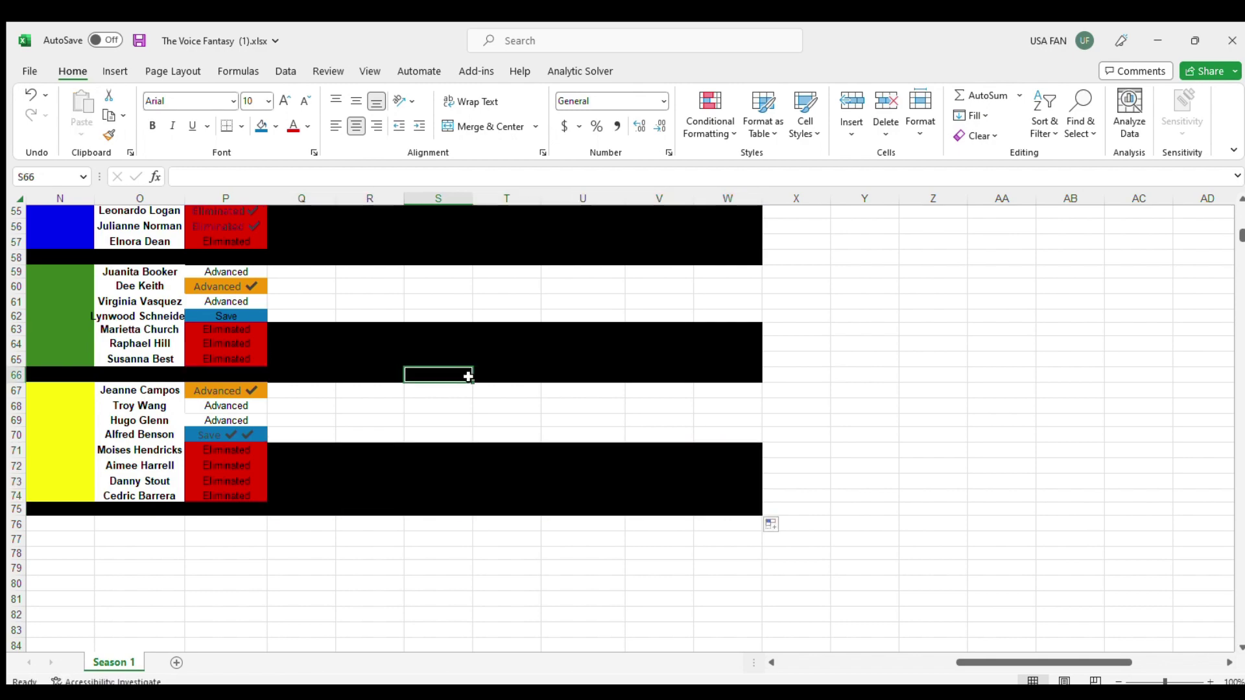
Step: In the Team Blake score table, clear the black fill hiding C244:C245, N244:N245 and N248
scroll(960, 652, "left", 5)
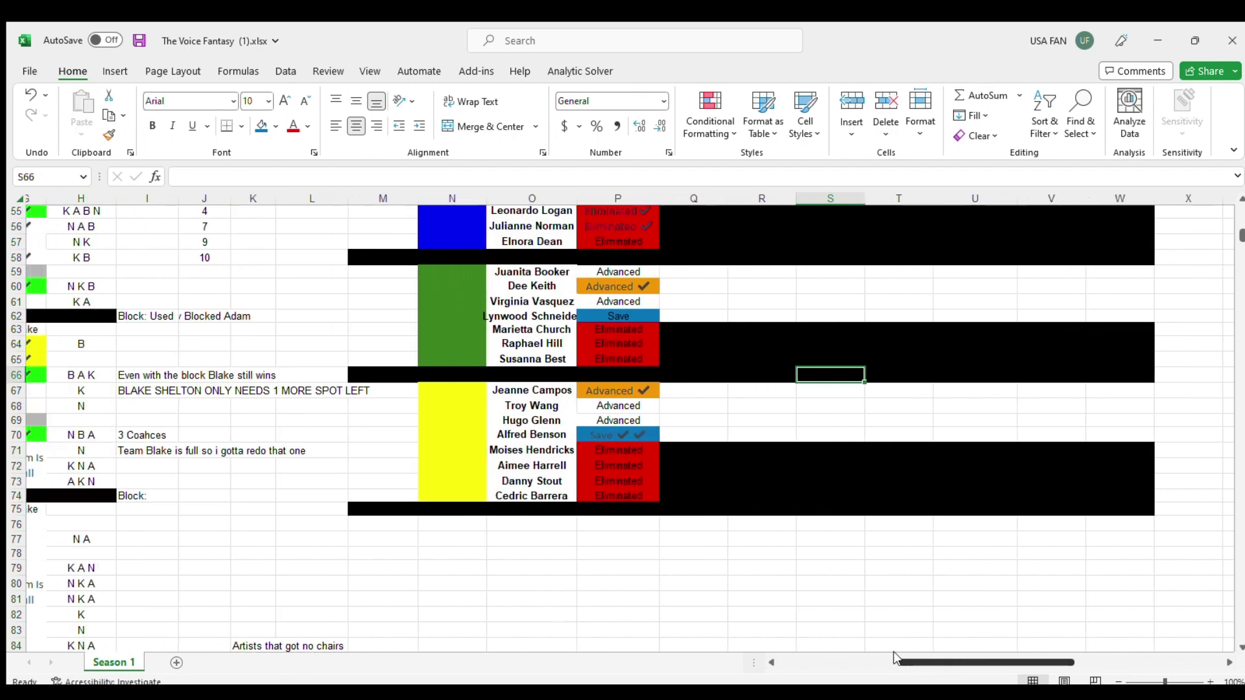
scroll(782, 498, "up", 3)
scroll(782, 498, "up", 2)
scroll(745, 498, "down", 20)
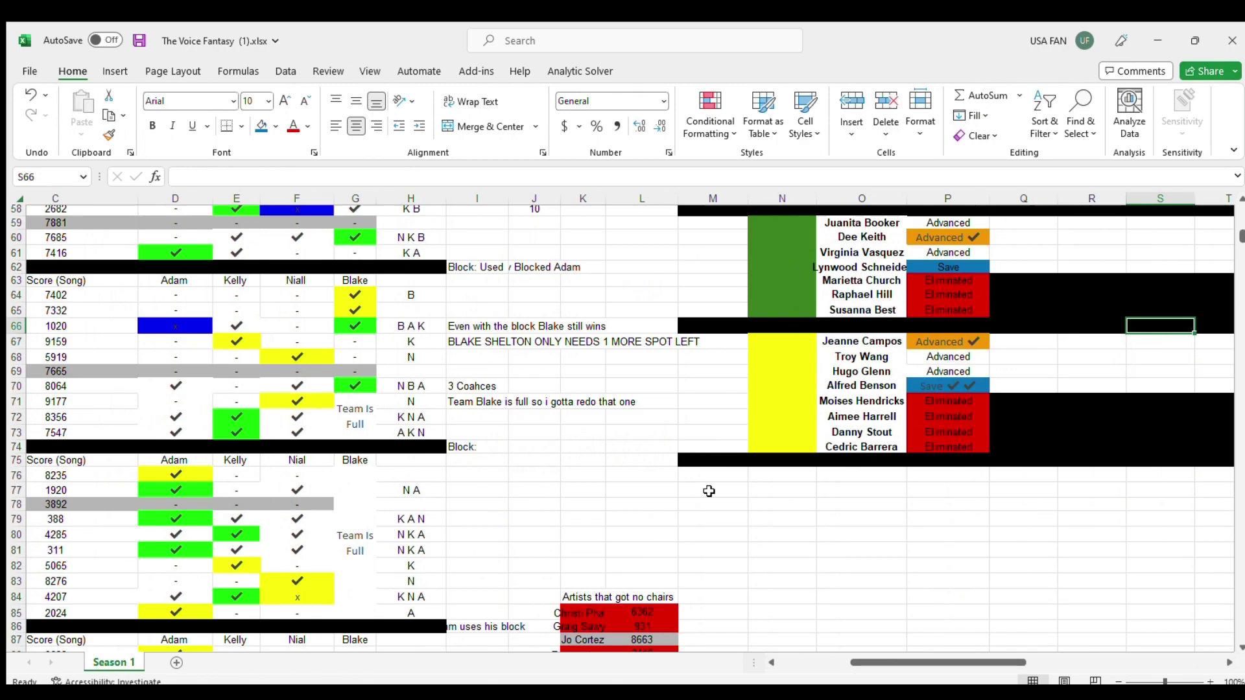
scroll(704, 497, "down", 20)
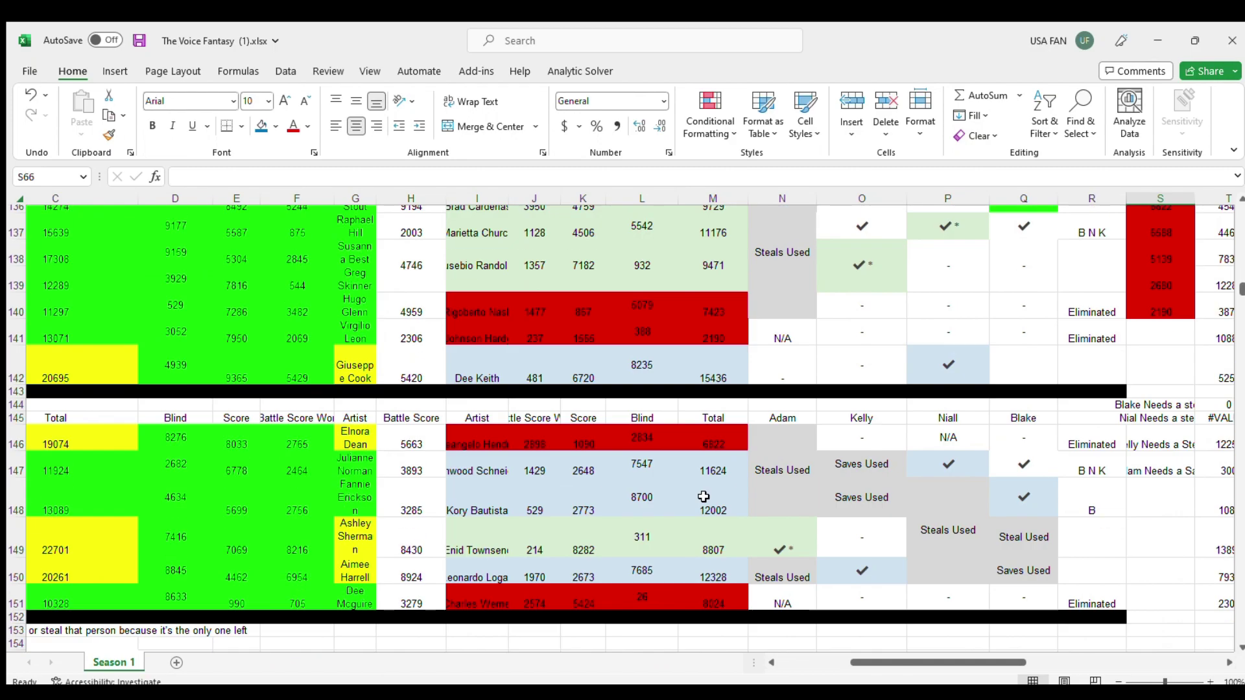
scroll(704, 496, "down", 20)
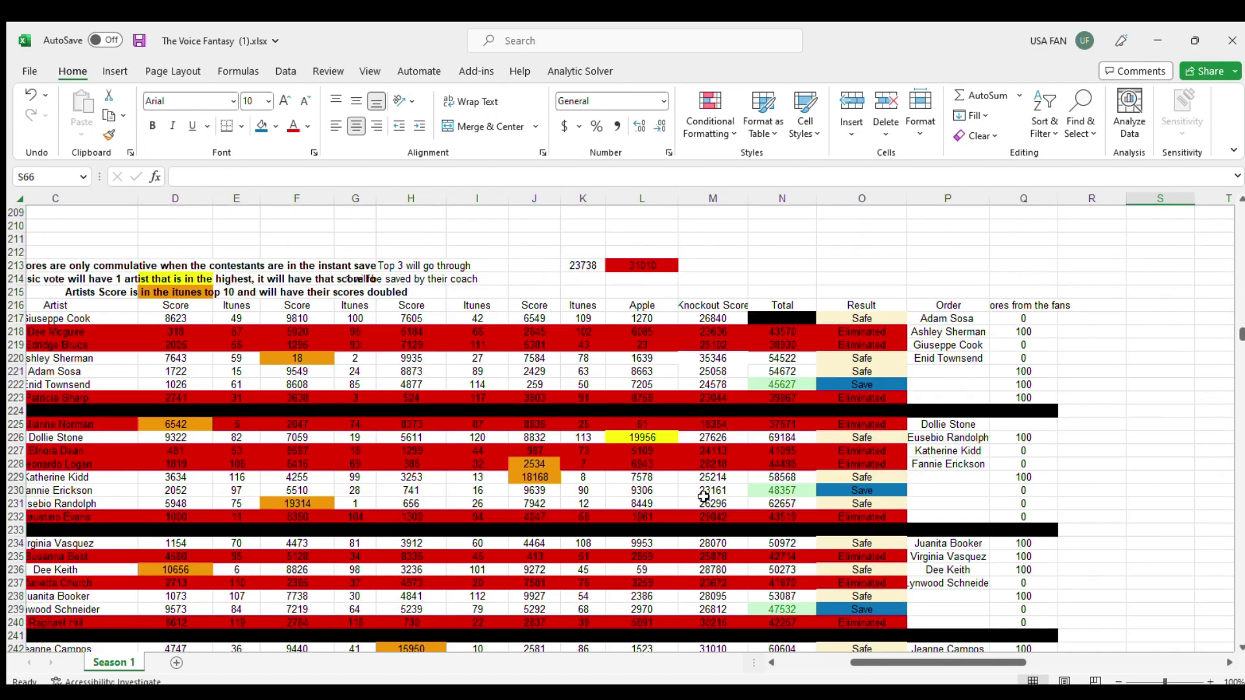
scroll(703, 496, "up", 2)
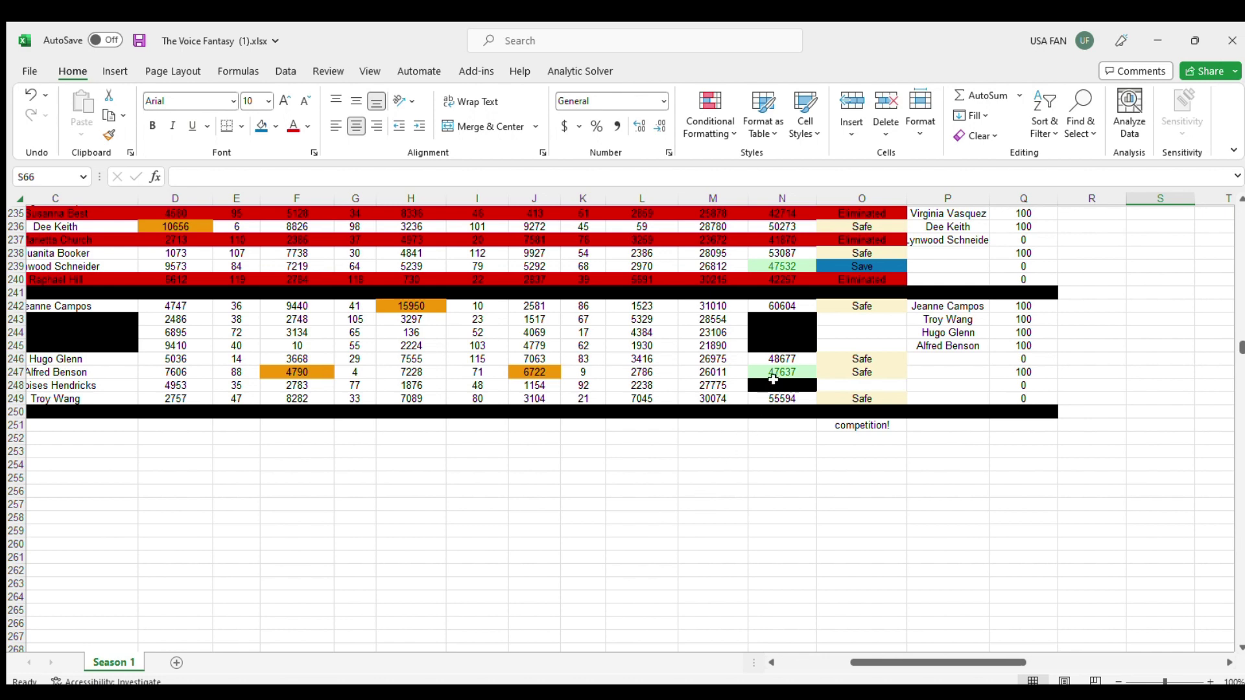
left_click(781, 374)
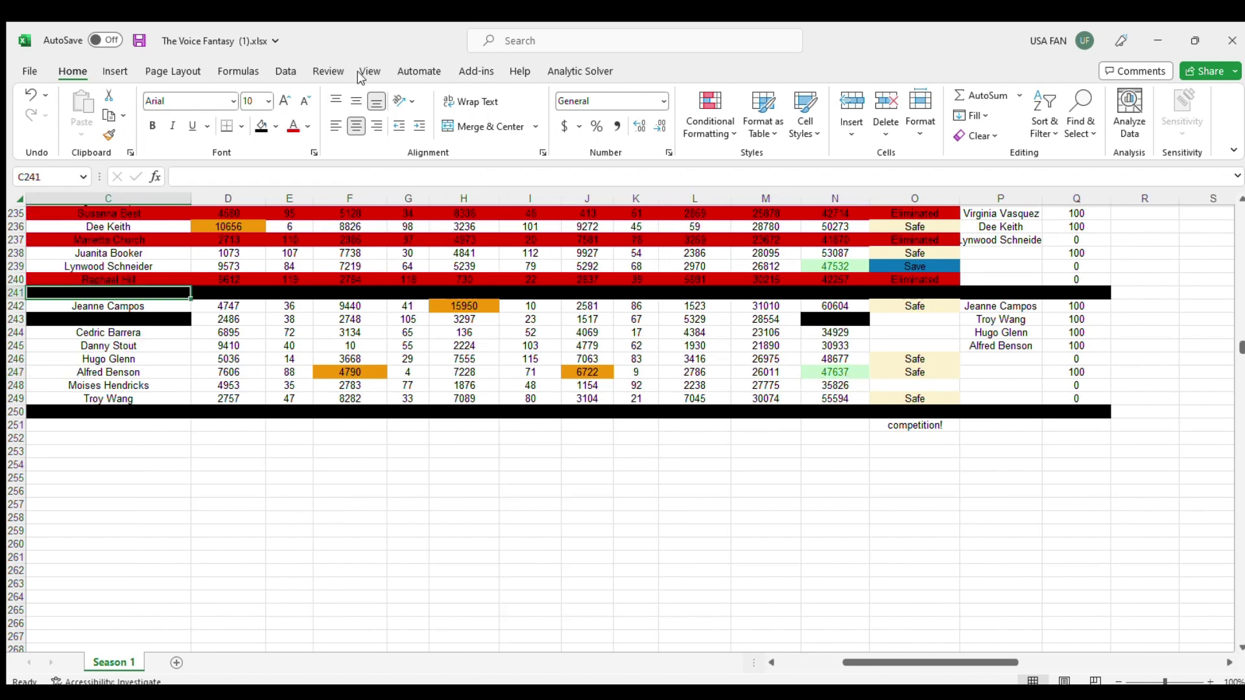
Step: In the Team Blake score table, mark the results in O243:O245 and O248 as Eliminated, copied from O240
left_click(901, 281)
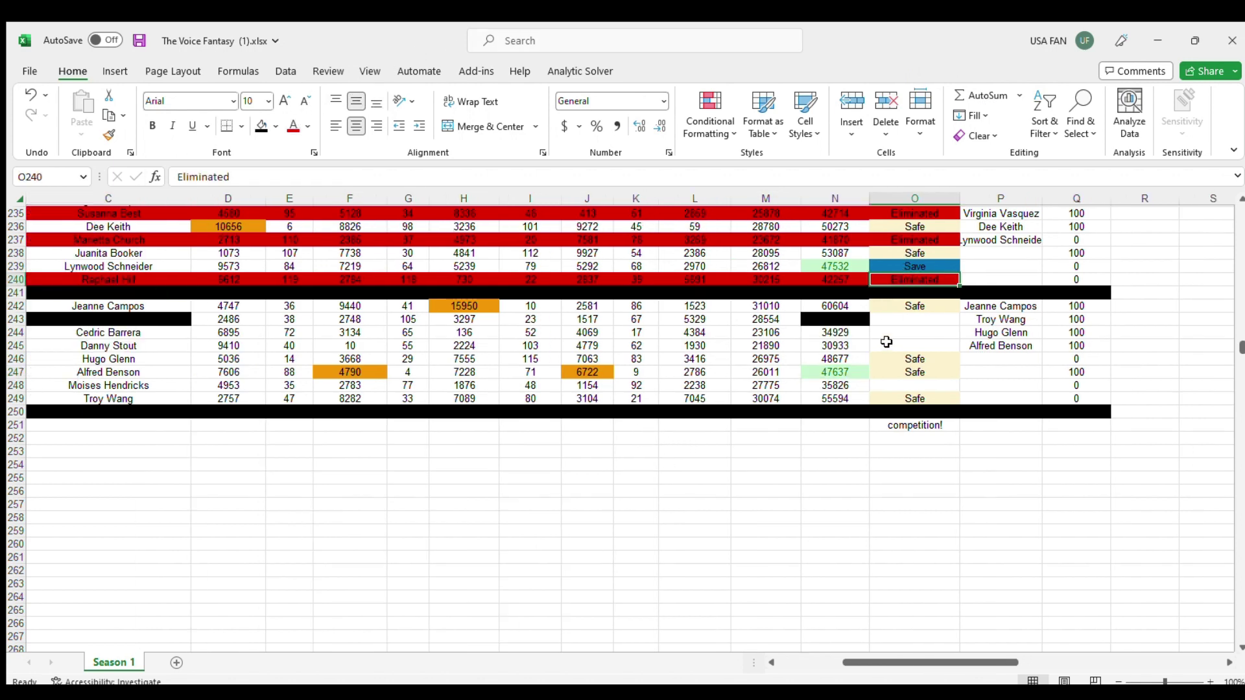
key("ctrl+c")
left_click(906, 319)
key("ctrl+v")
left_click(905, 332)
key("ctrl+v")
left_click(902, 348)
key("ctrl+v")
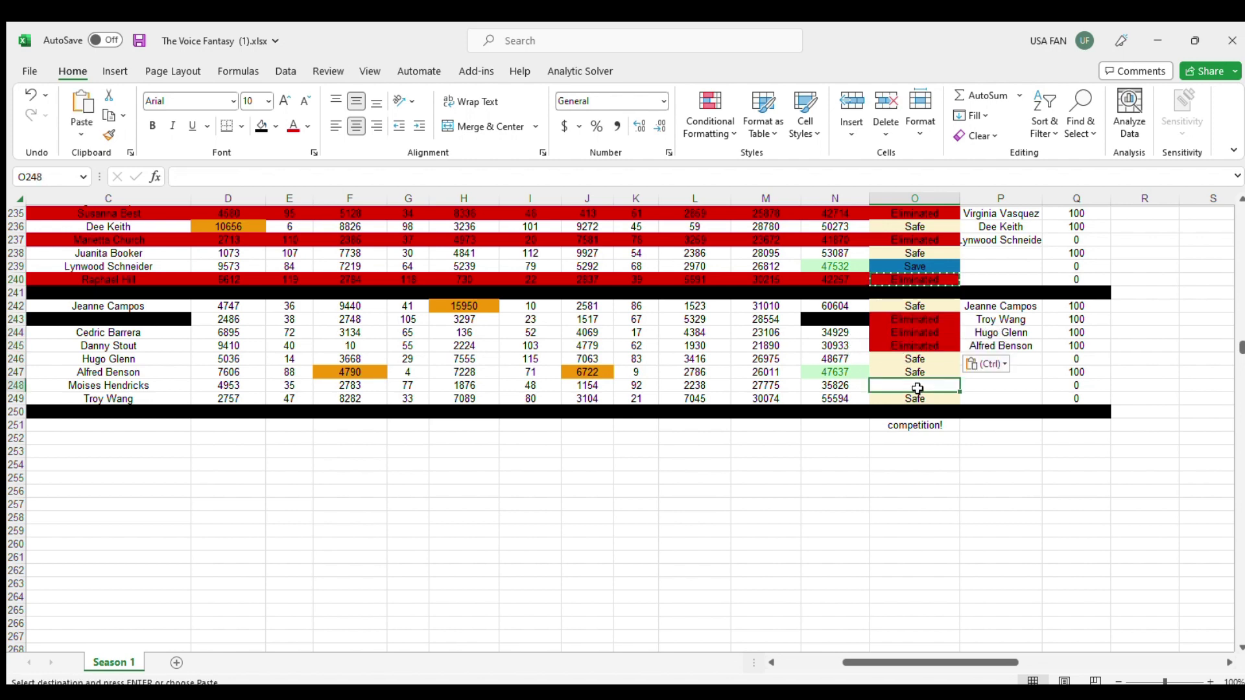
left_click(918, 387)
key("ctrl+v")
Step: Fill the eliminated Team Blake artists' names and scores in C243:N245 and C248:N248 with red
left_click_drag(838, 349, 130, 315)
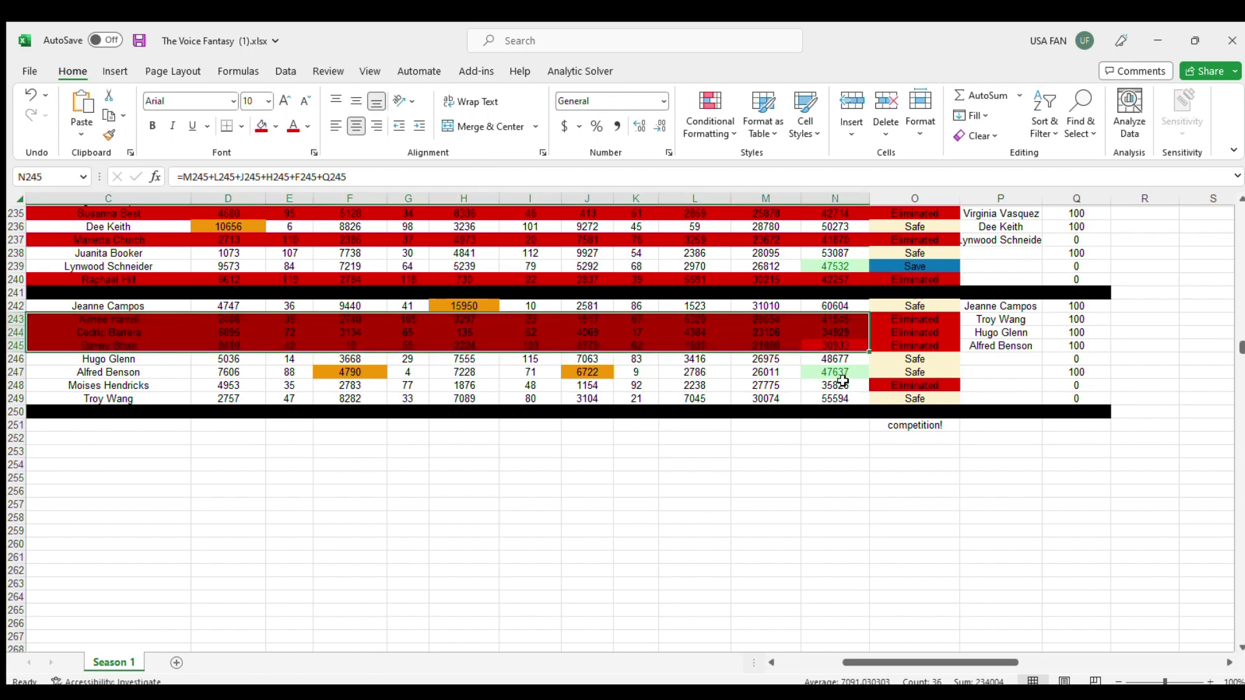
left_click_drag(846, 387, 121, 384)
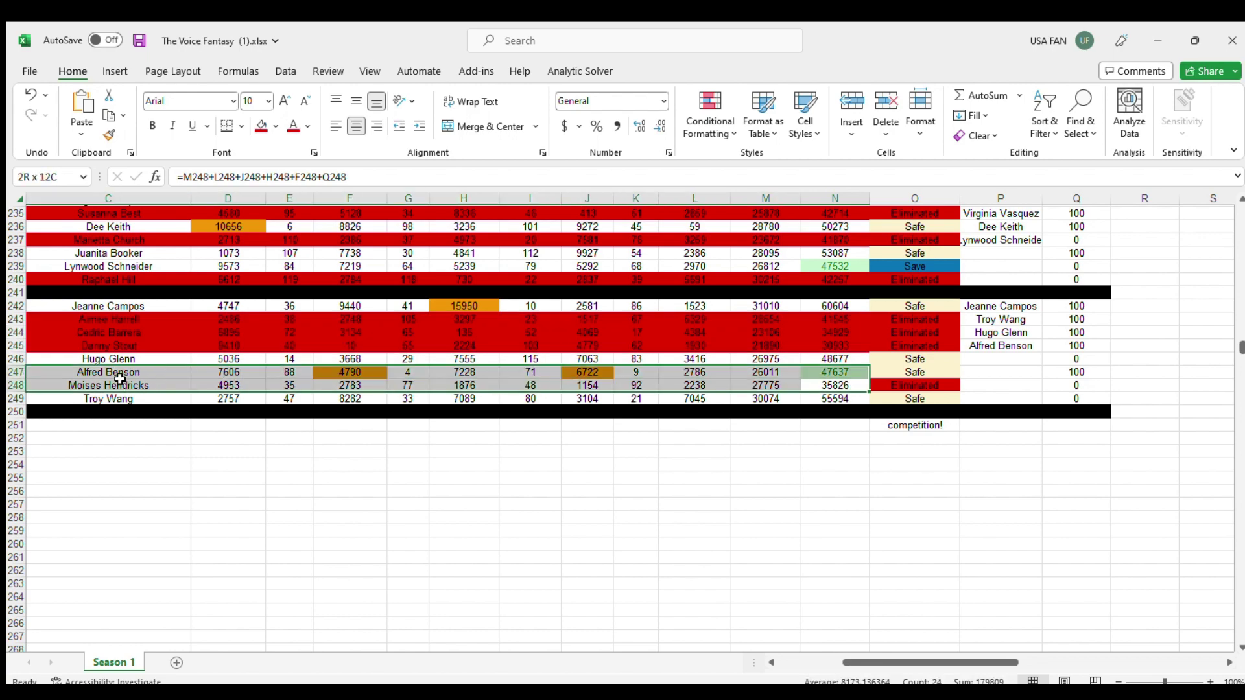
left_click(261, 125)
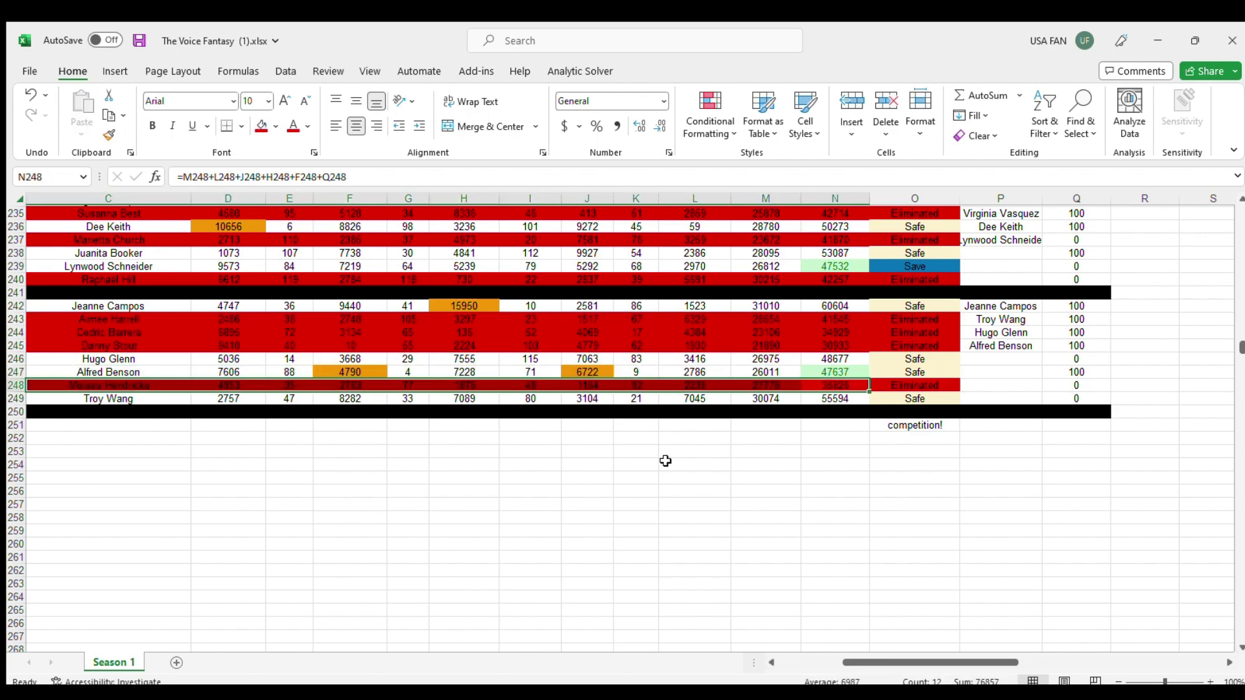
left_click(694, 464)
Step: In the live show chart, mark the Team Blake artists in P18:P21 as Eliminated, copied from P22, and extend the black fill beside them
scroll(696, 471, "up", 9)
scroll(695, 471, "up", 20)
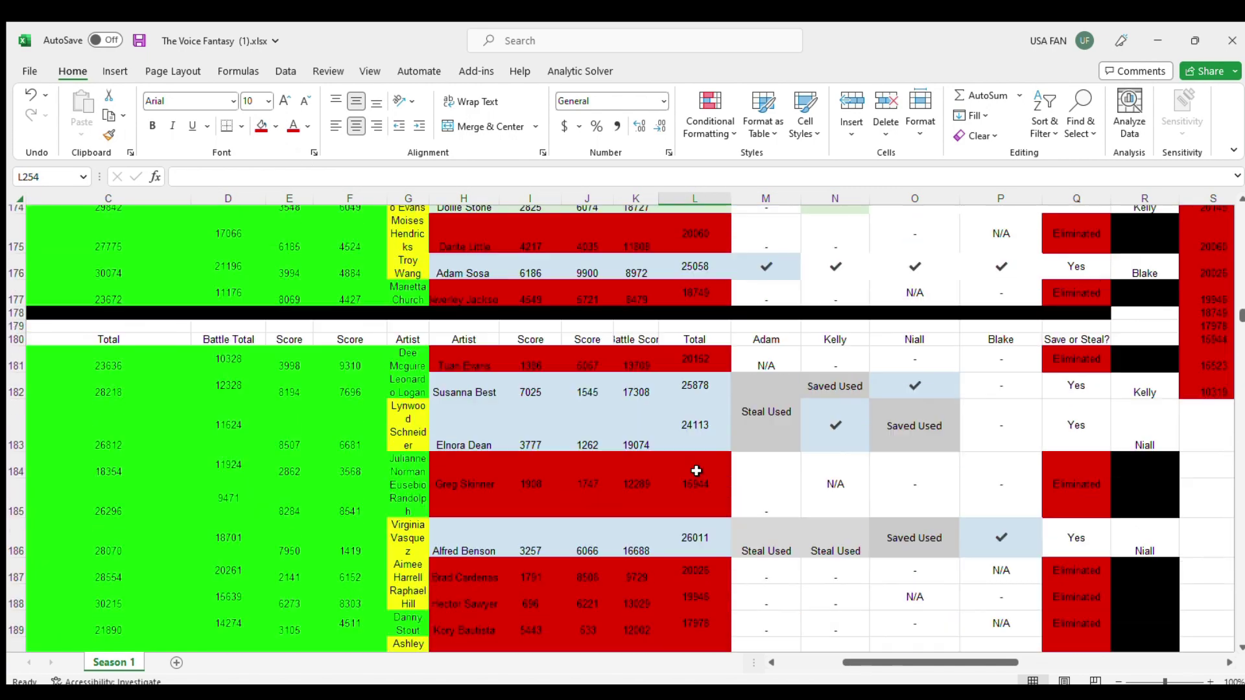
scroll(696, 471, "up", 8)
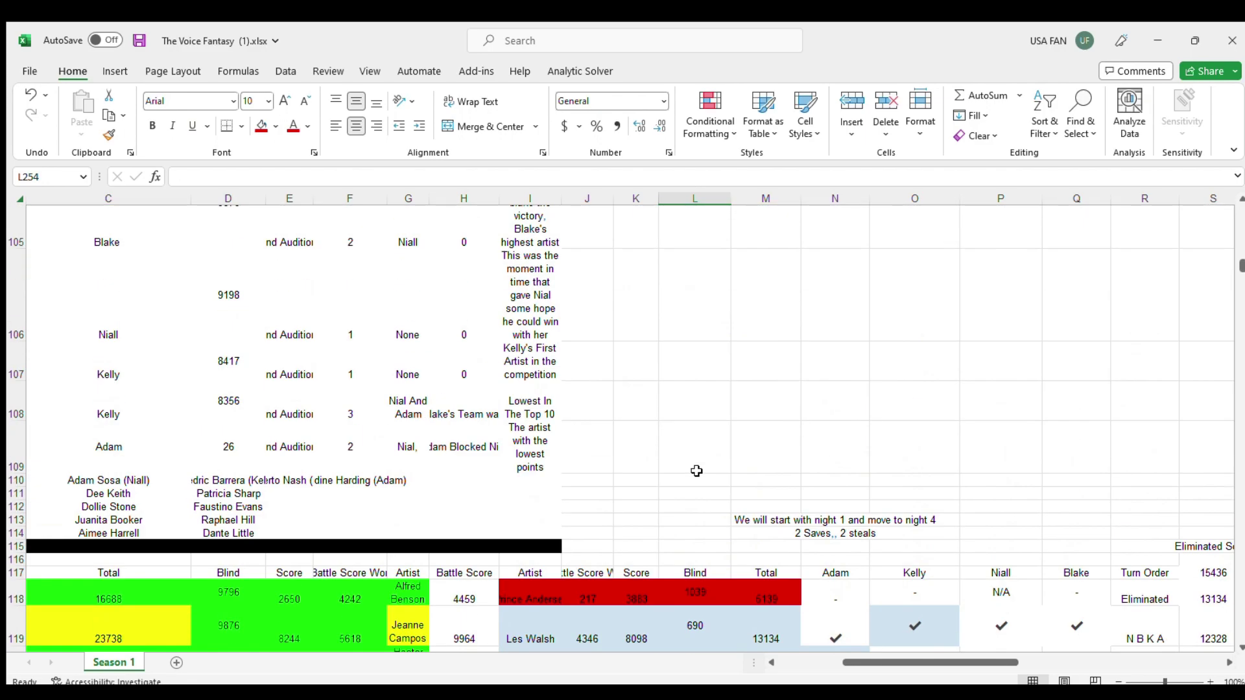
scroll(695, 471, "up", 20)
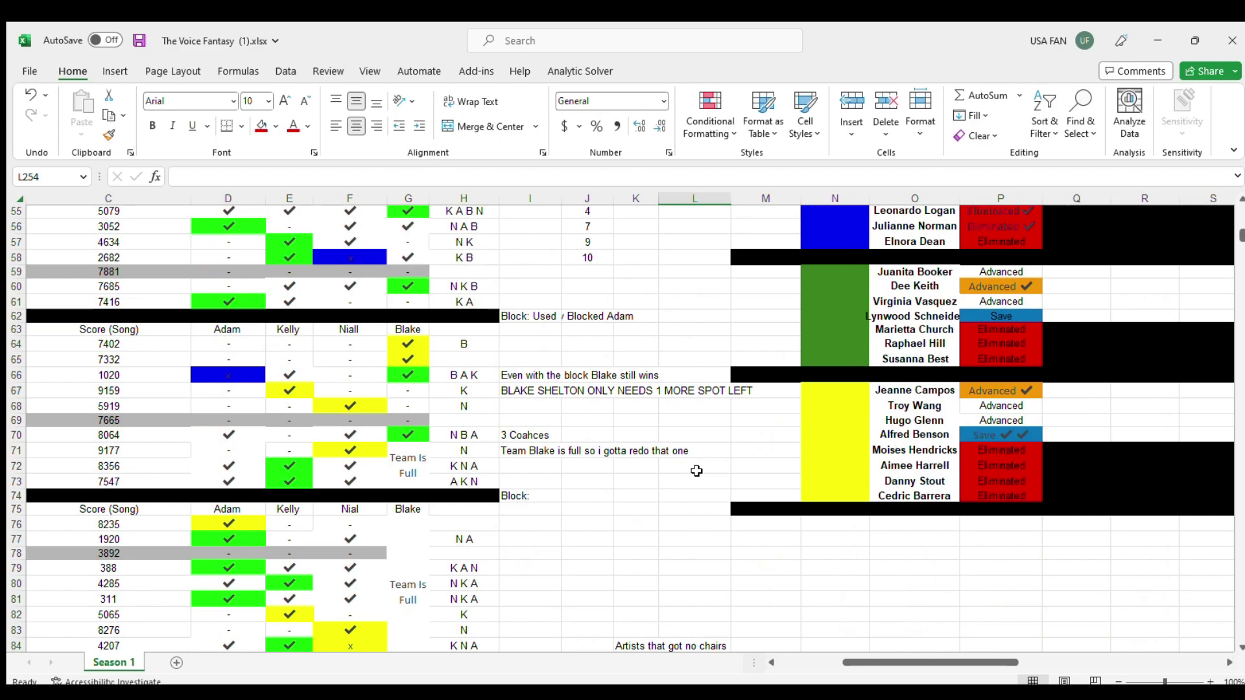
scroll(696, 471, "up", 9)
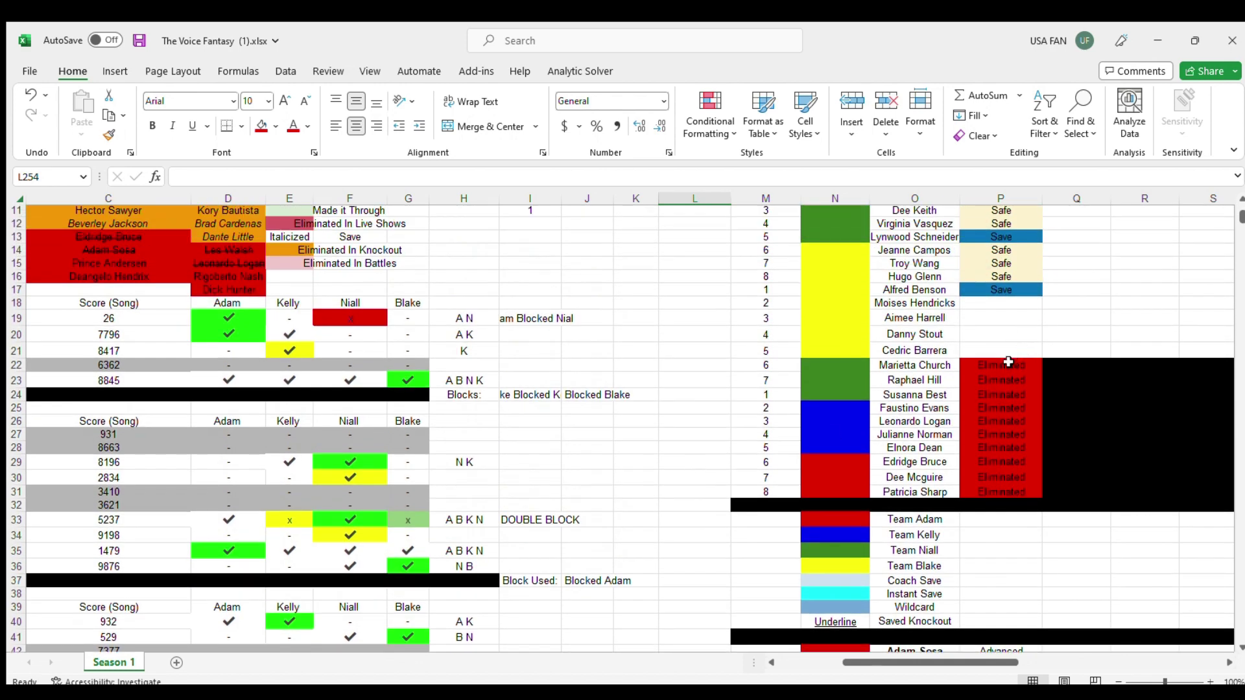
left_click(1009, 364)
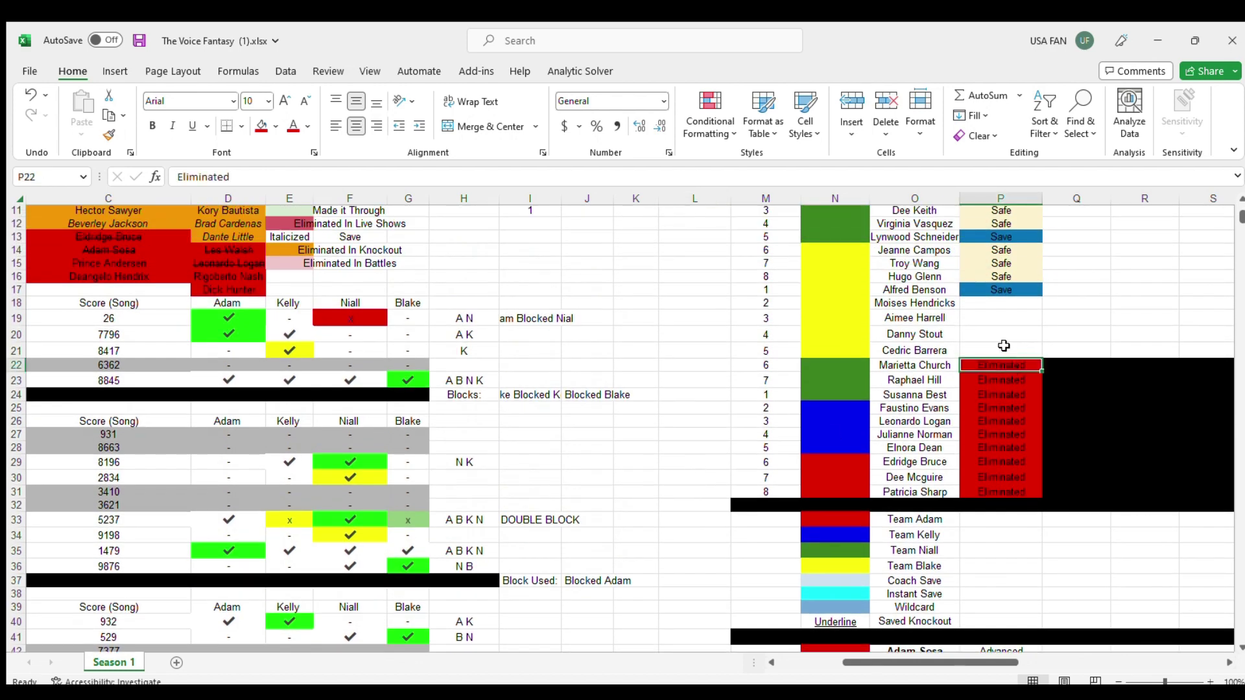
key("ctrl+c")
left_click(998, 303)
key("ctrl+v")
left_click(993, 318)
key("ctrl+v")
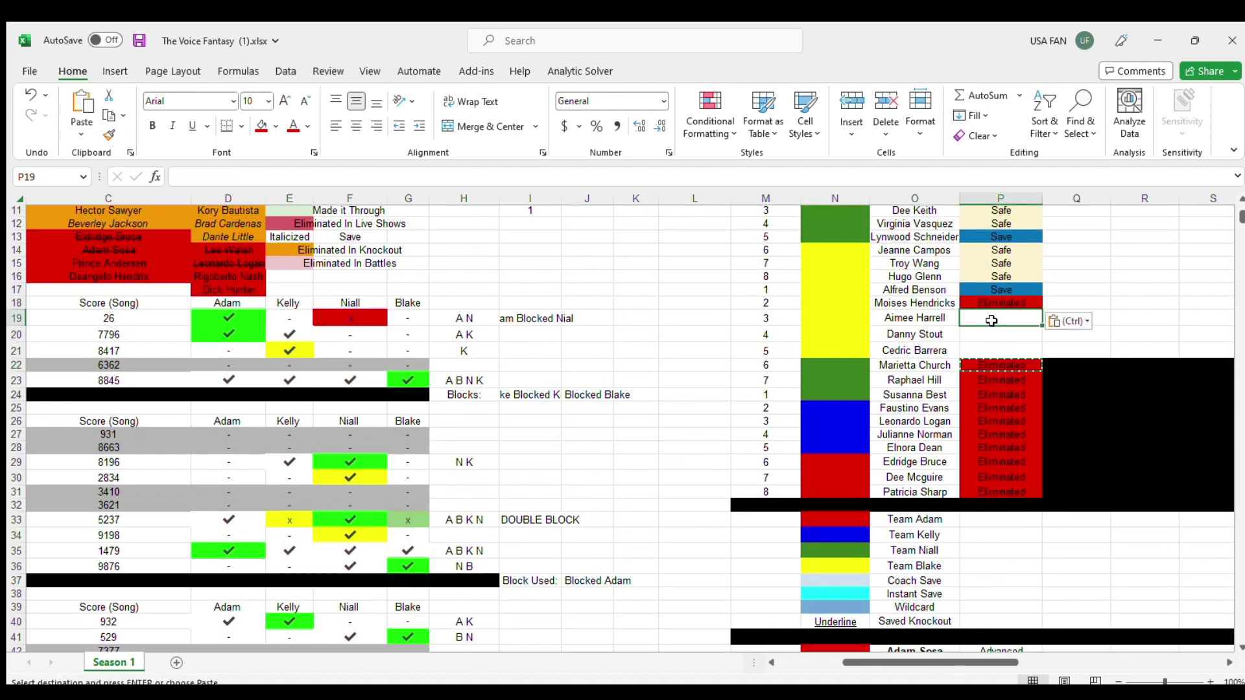
left_click(991, 330)
key("ctrl+v")
left_click(993, 350)
key("ctrl+v")
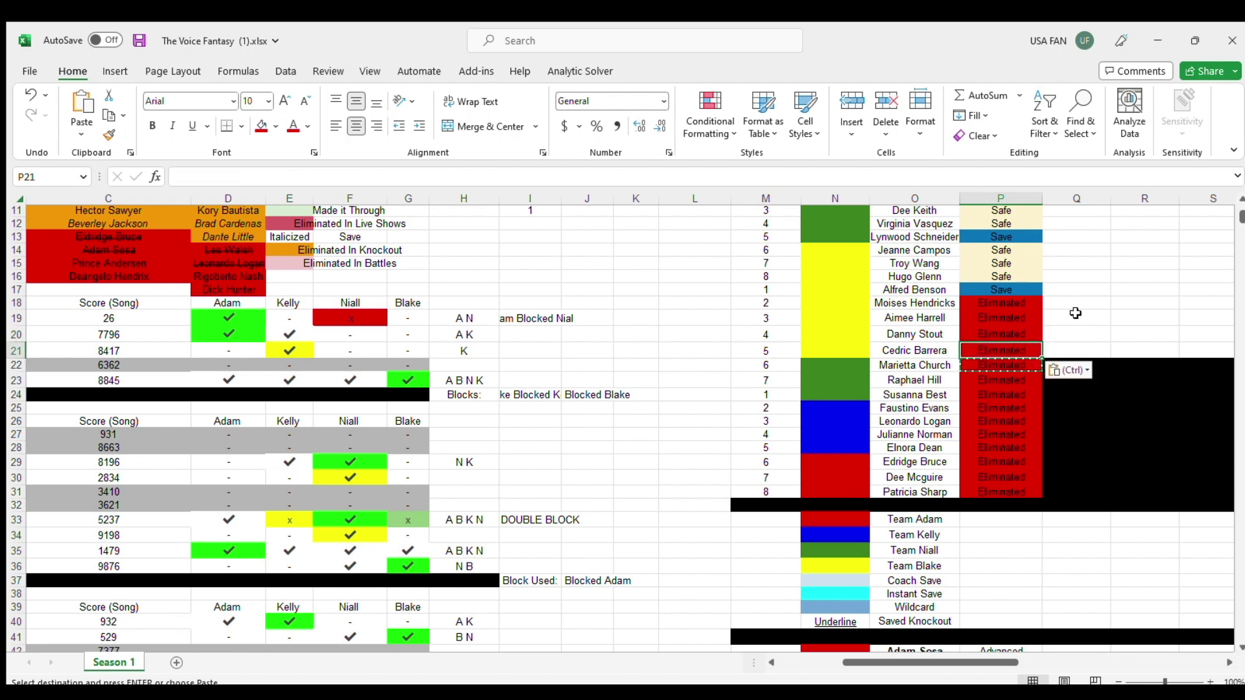
left_click(1072, 316)
left_click_drag(1072, 421, 1113, 305)
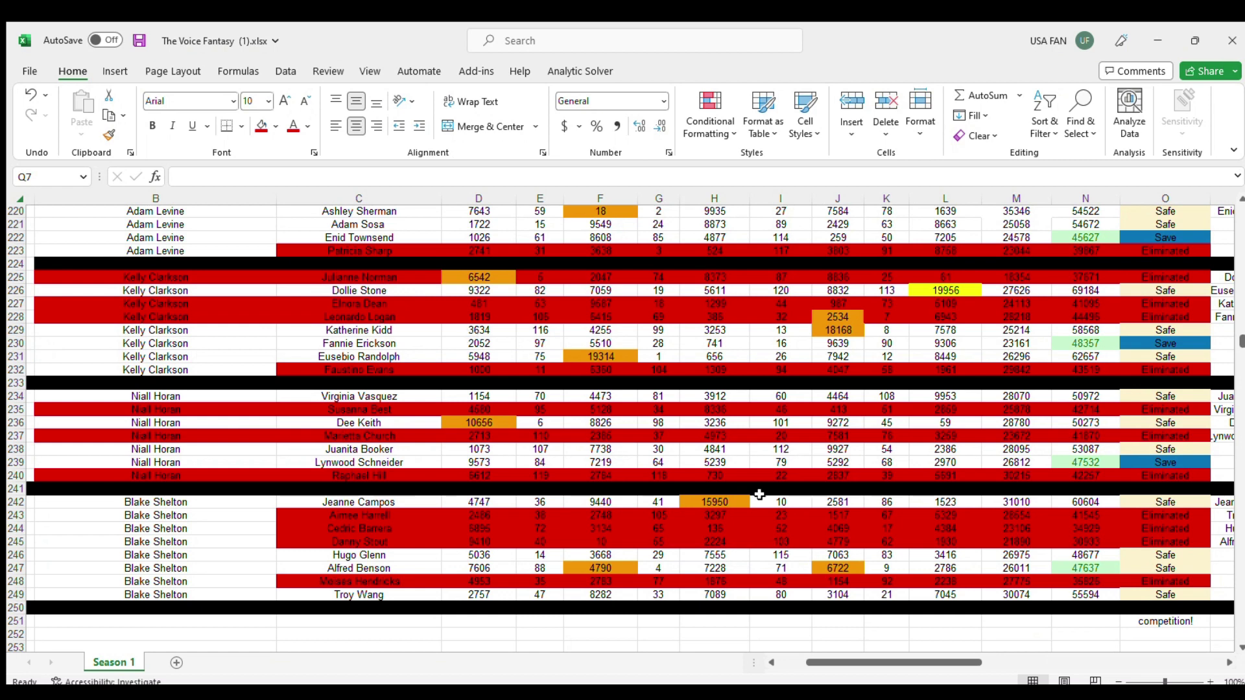
Step: Fill the coach cells B243:B245 and B248 of the eliminated Team Blake artists with red
left_click_drag(253, 516, 235, 542)
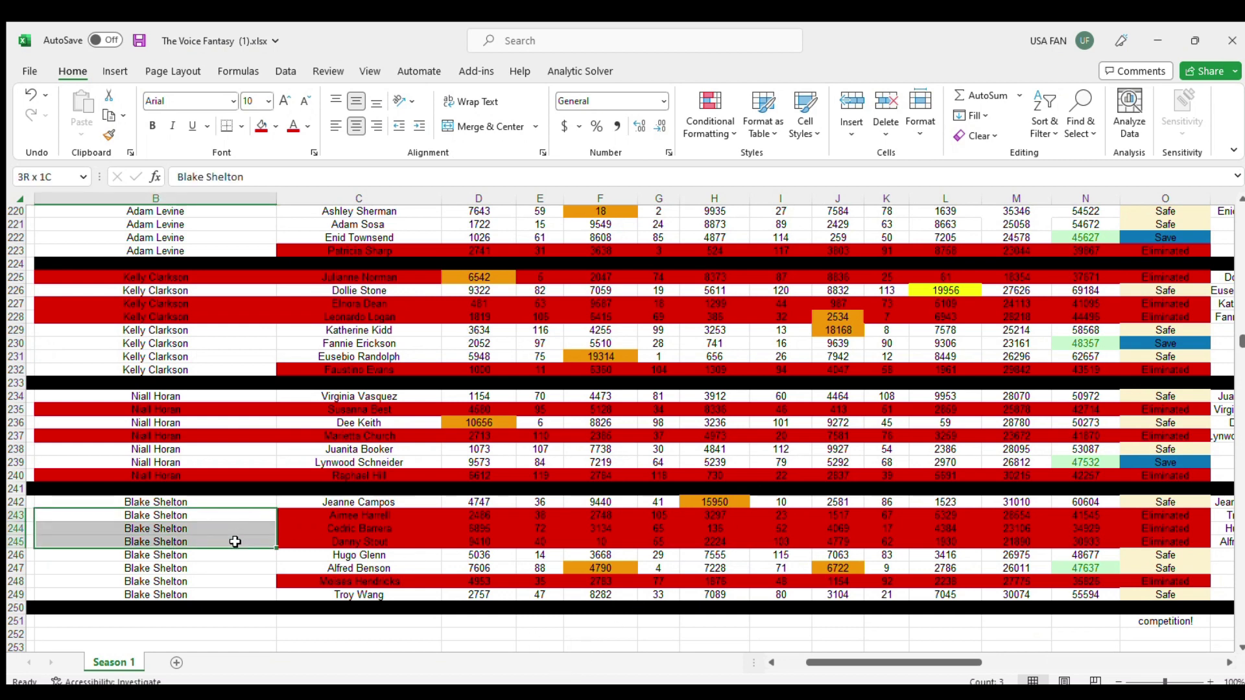
left_click(263, 127)
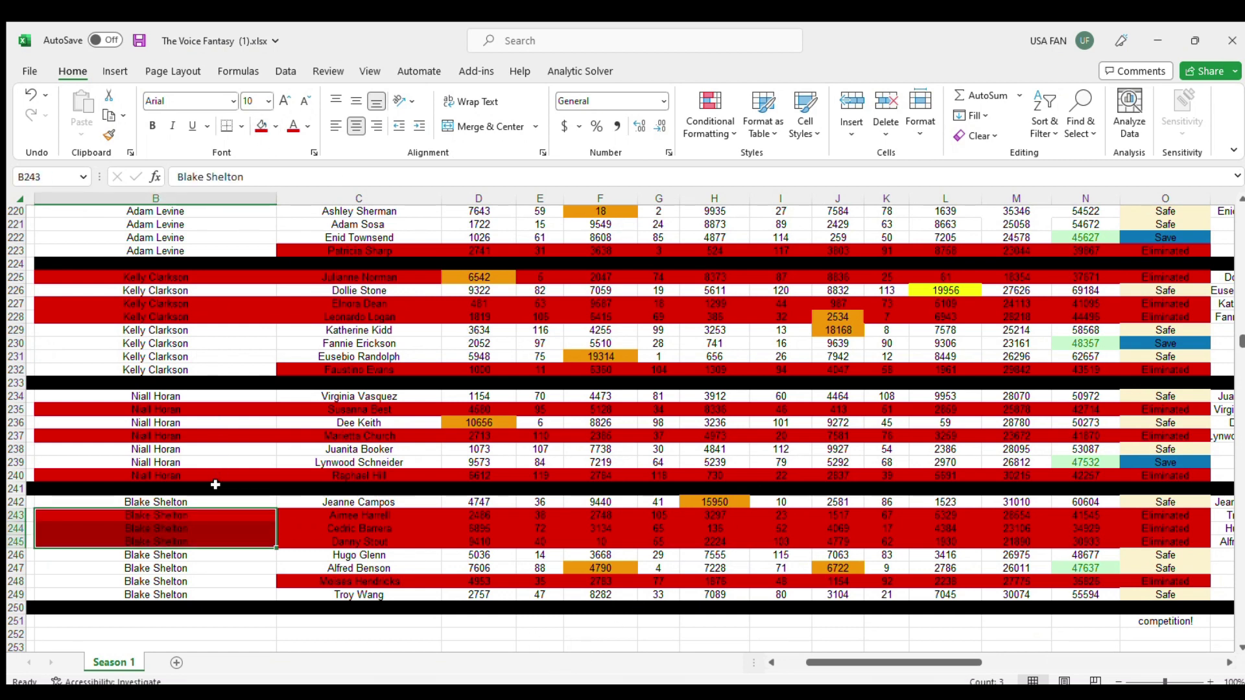
left_click(243, 581)
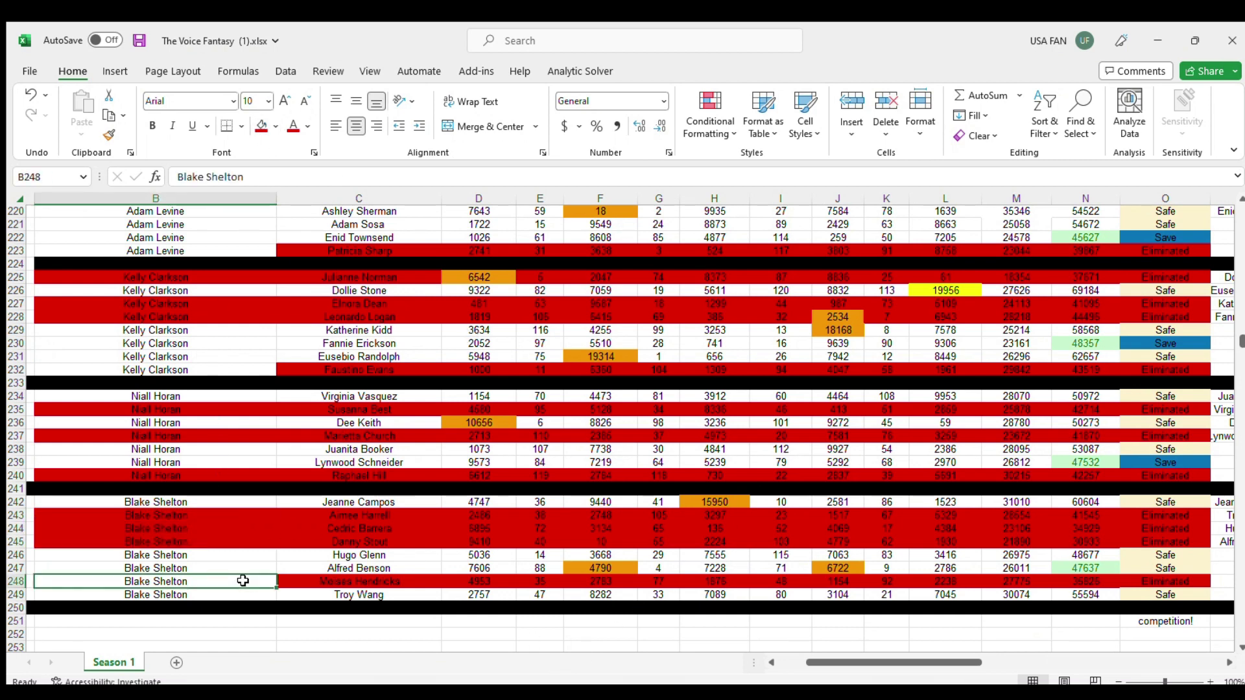
left_click(261, 127)
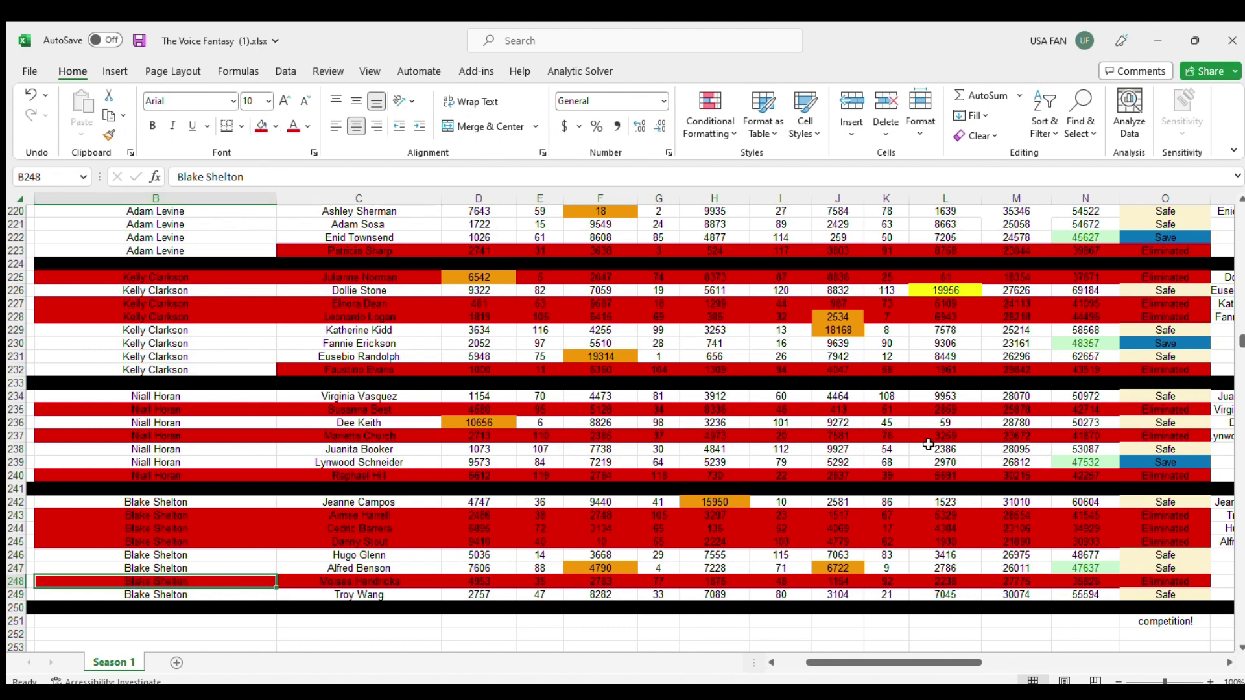
Step: Compare the eliminated artists' totals in column N across all four teams to find the highest one
left_click(1099, 583)
left_click(1096, 516)
left_click(1093, 464)
left_click(1093, 408)
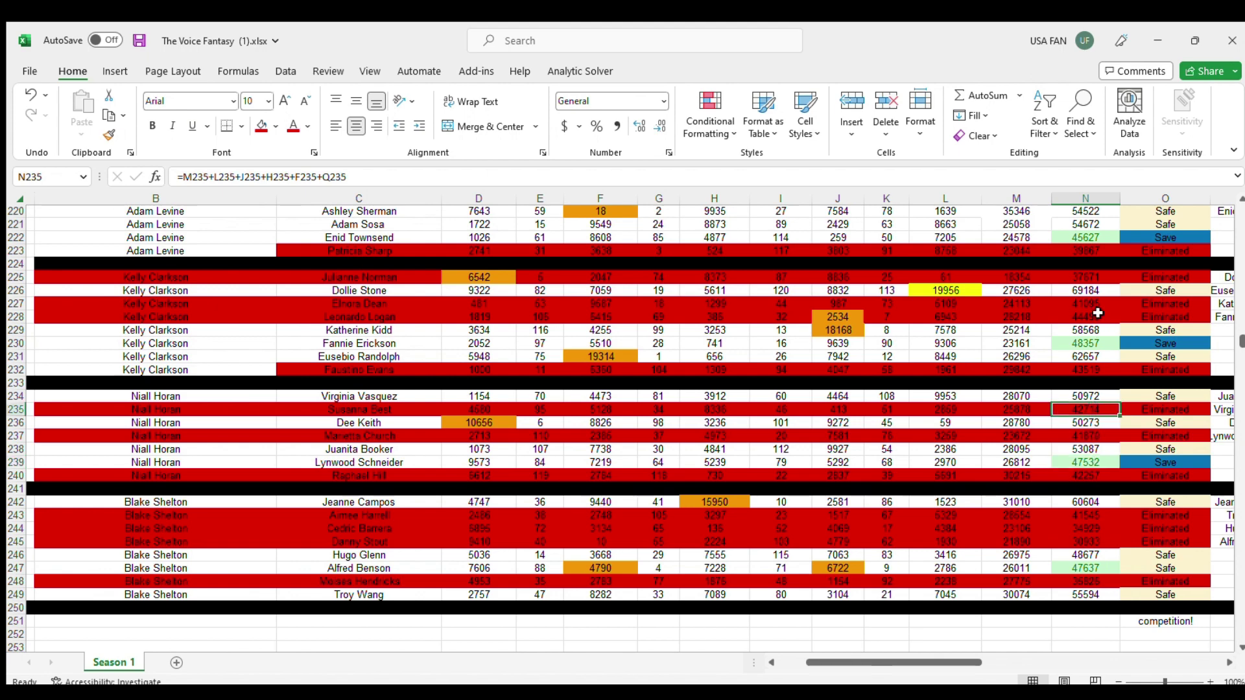
left_click(1074, 369)
left_click(1073, 319)
scroll(935, 372, "up", 1)
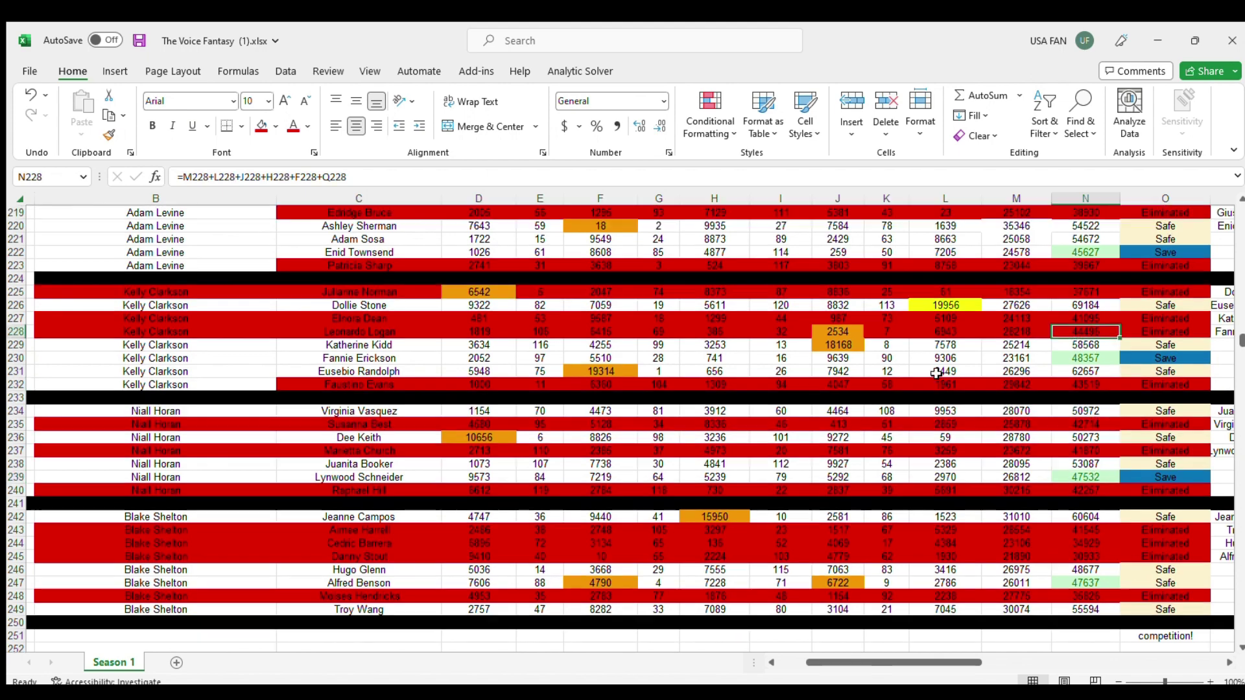
left_click(1095, 352)
left_click(1091, 327)
left_click(1078, 298)
left_click(1083, 244)
left_click(1081, 233)
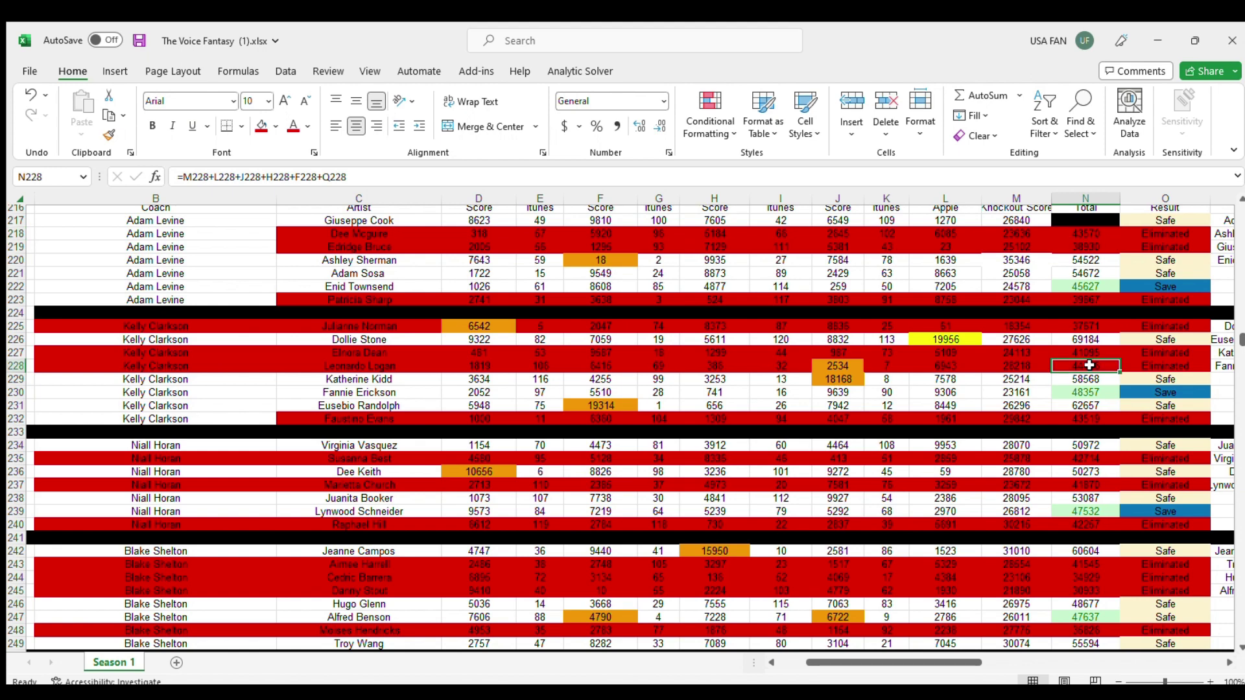
Step: Enter Wildcard as the result in O228 for the Team Kelly artist and give the cell a pale cyan fill
mouse_move(1074, 365)
left_mouse_down()
mouse_move(389, 359)
mouse_move(259, 373)
mouse_move(1087, 368)
left_mouse_up()
left_click(1184, 369)
type("Wildcard")
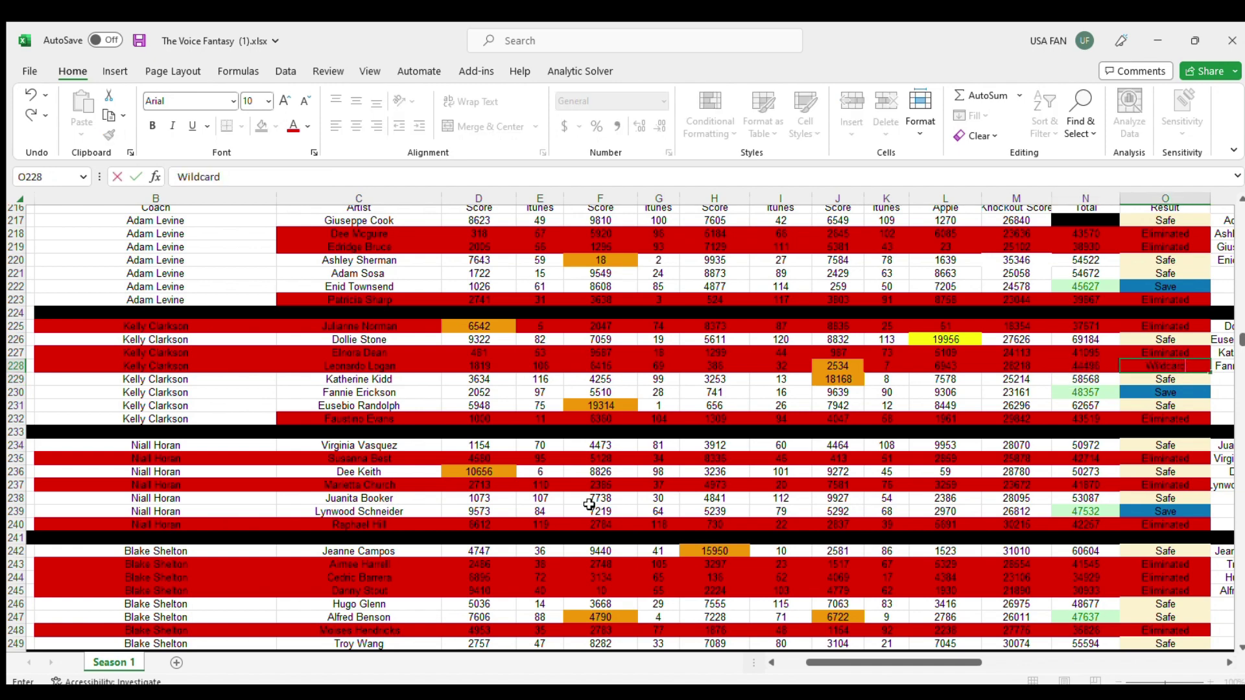
key("Return")
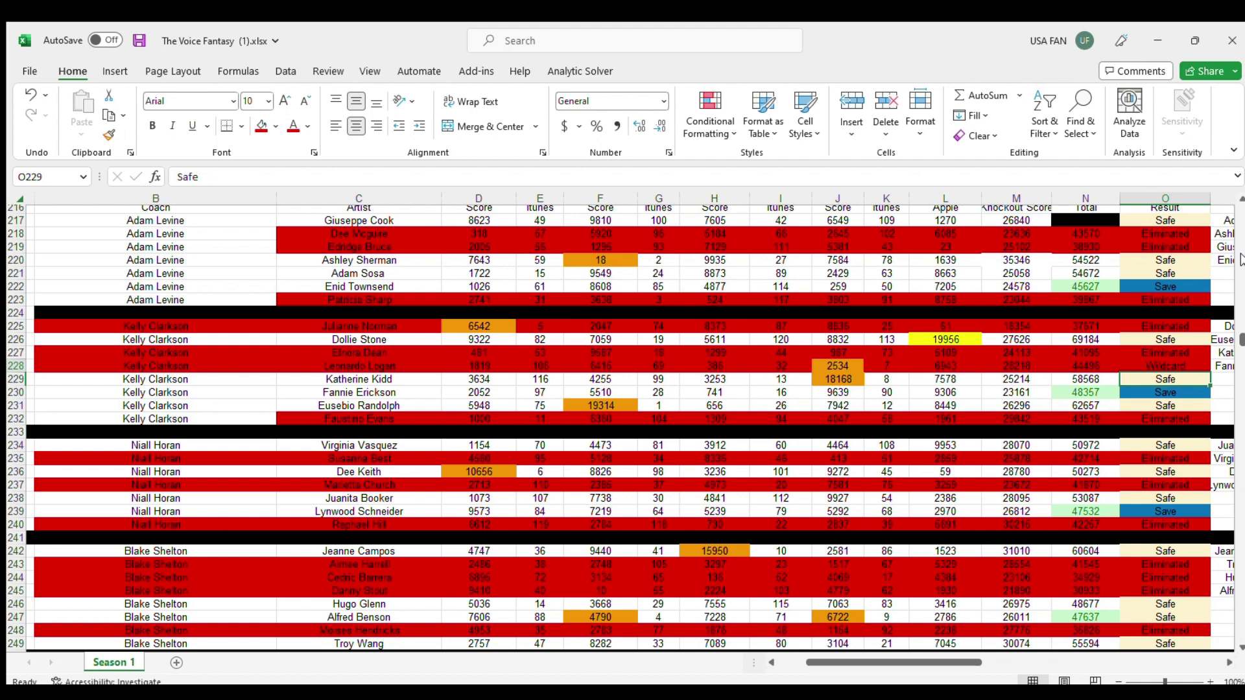
key("Up")
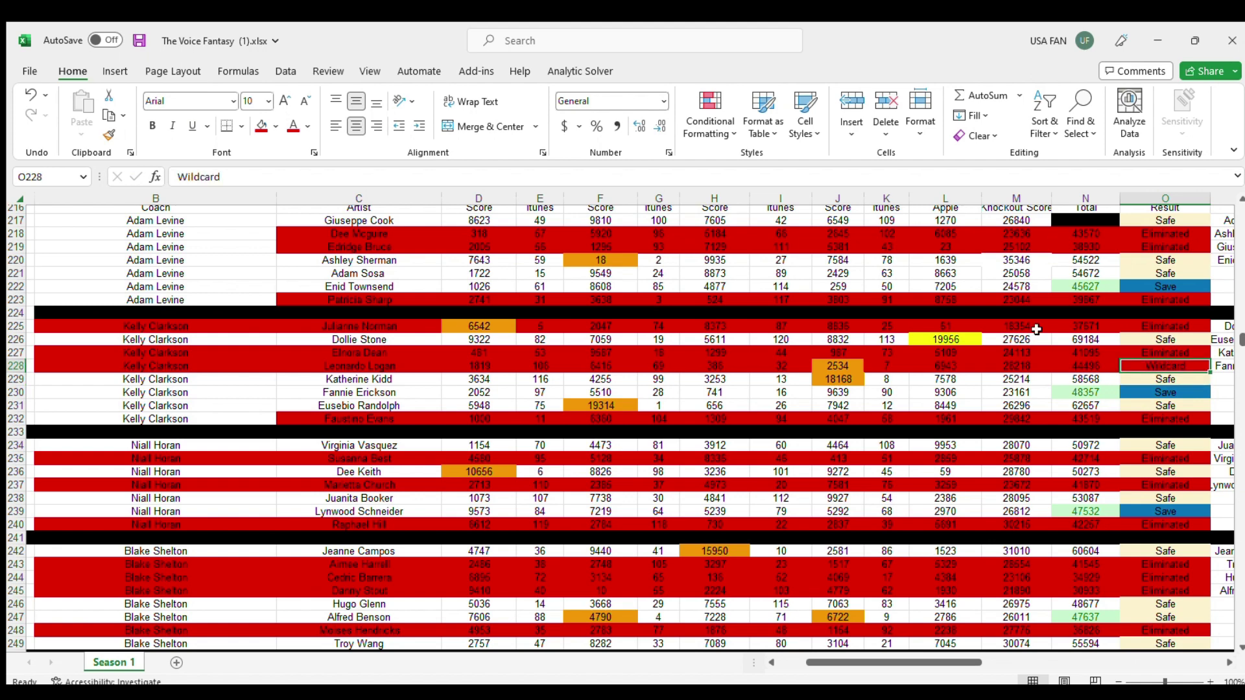
left_click(271, 123)
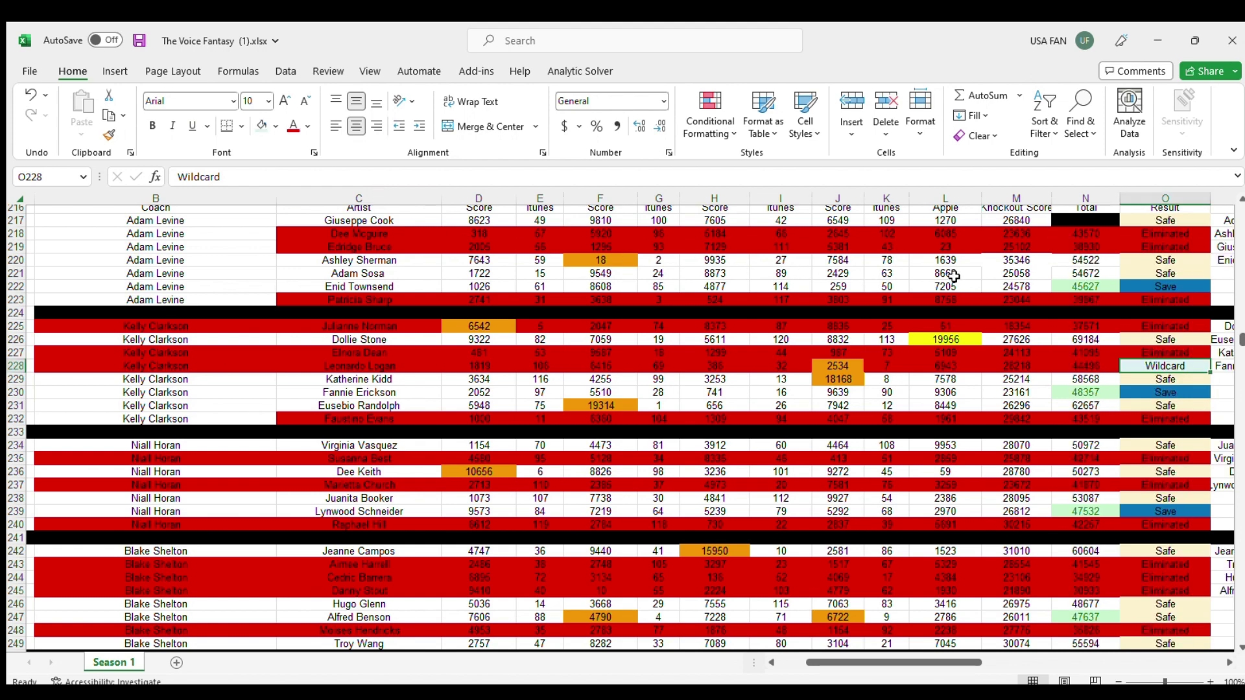
Step: Apply the pale cyan fill to the rest of the wildcard artist's row, B228:N228
left_click(945, 366)
left_click_drag(1098, 364, 207, 365)
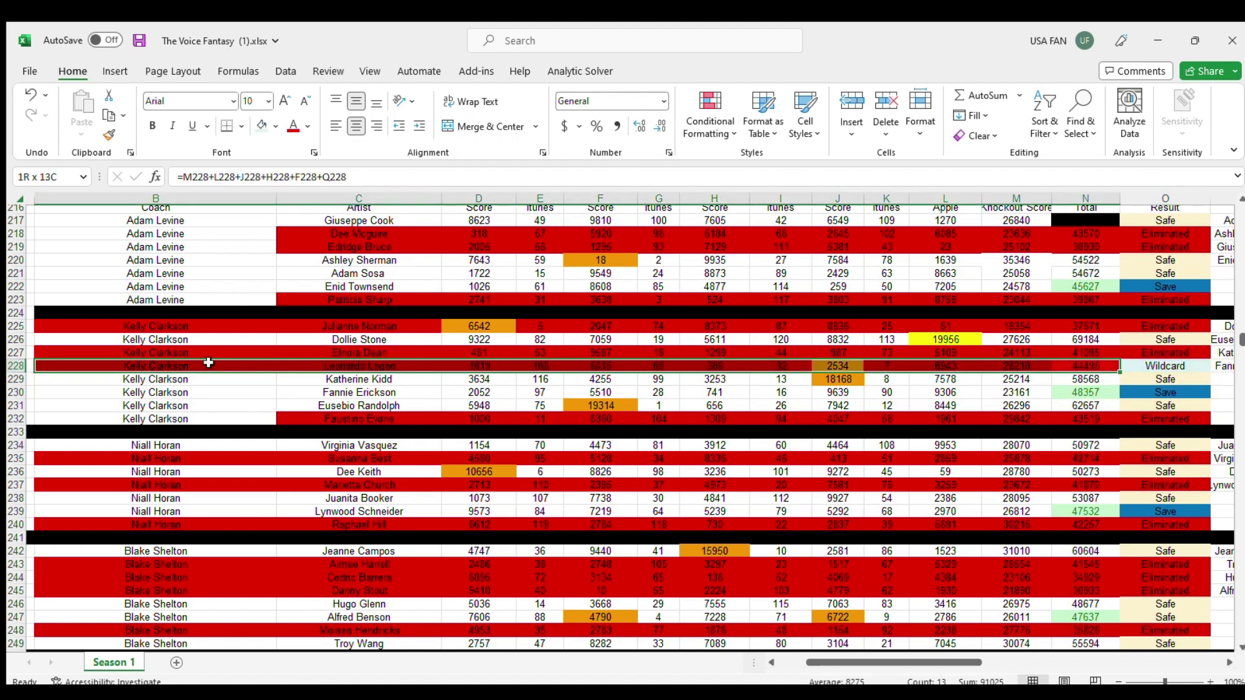
left_click(261, 125)
left_click(613, 326)
Step: Copy the wildcard artist's name from C228 into P229 at the end of the Team Kelly order list
left_click(392, 364)
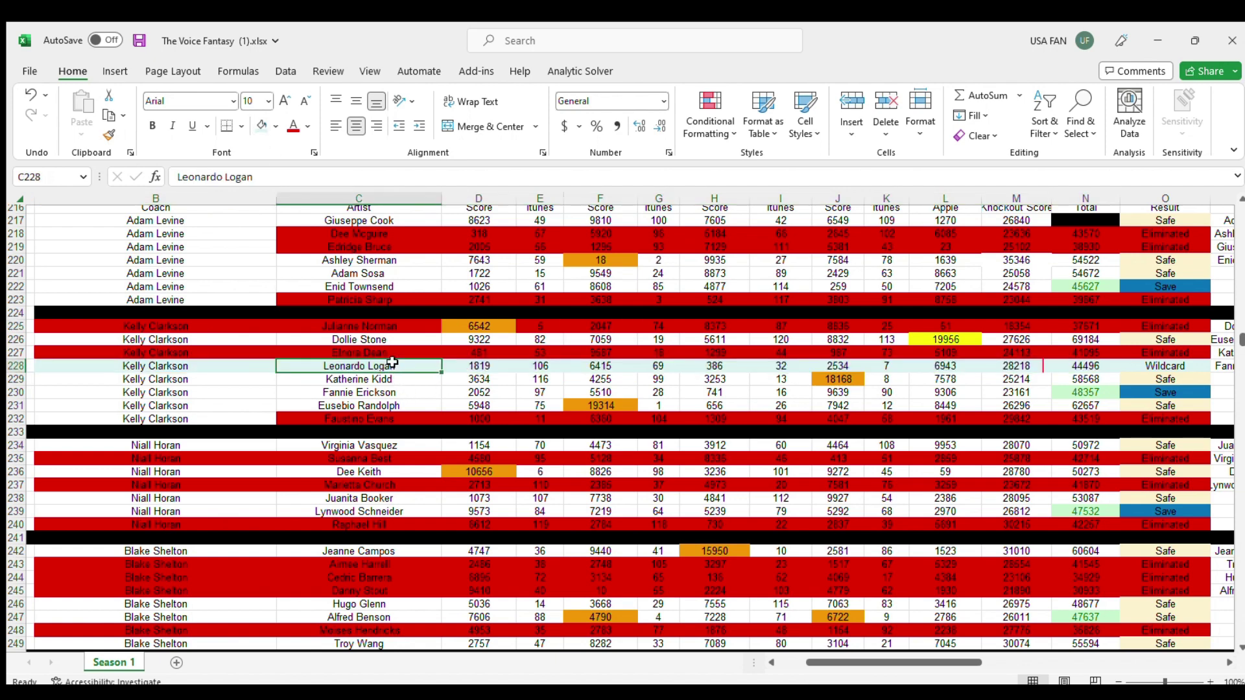
left_click_drag(848, 660, 902, 617)
key("ctrl+c")
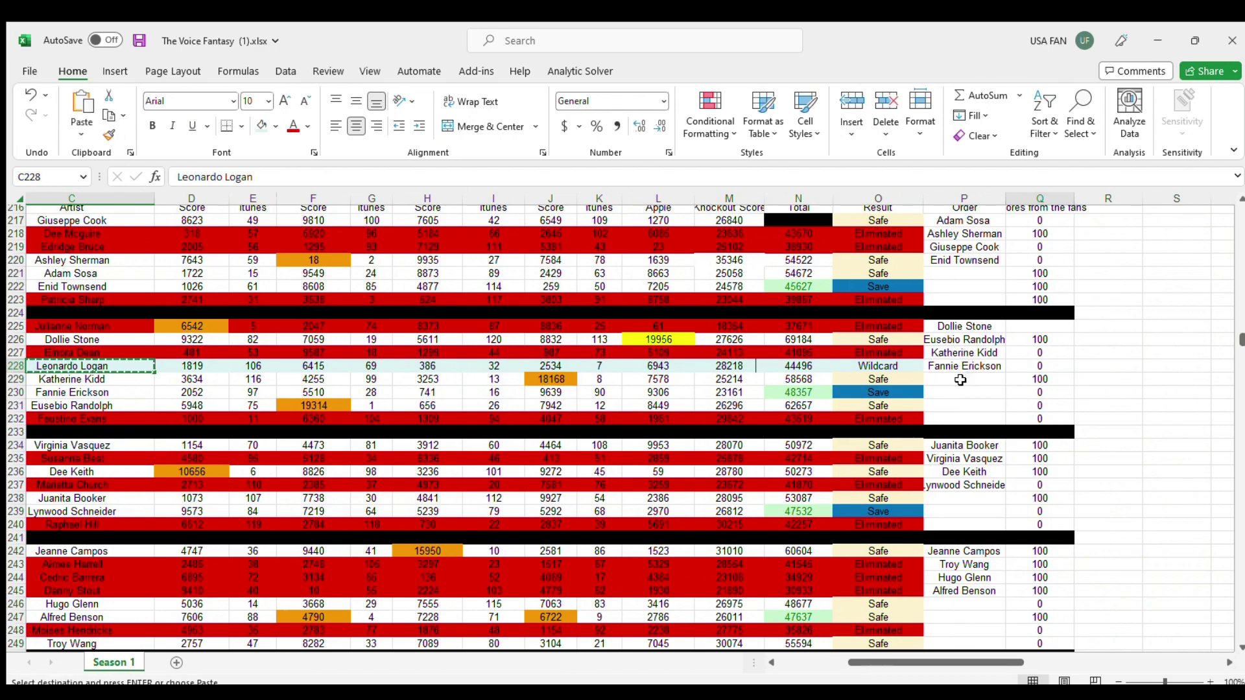
left_click(963, 379)
key("ctrl+v")
Step: Paste the wildcard artist's name beside the team roster and move it to Q52, alongside the Team Kelly rows
scroll(940, 418, "up", 7)
scroll(941, 422, "down", 5)
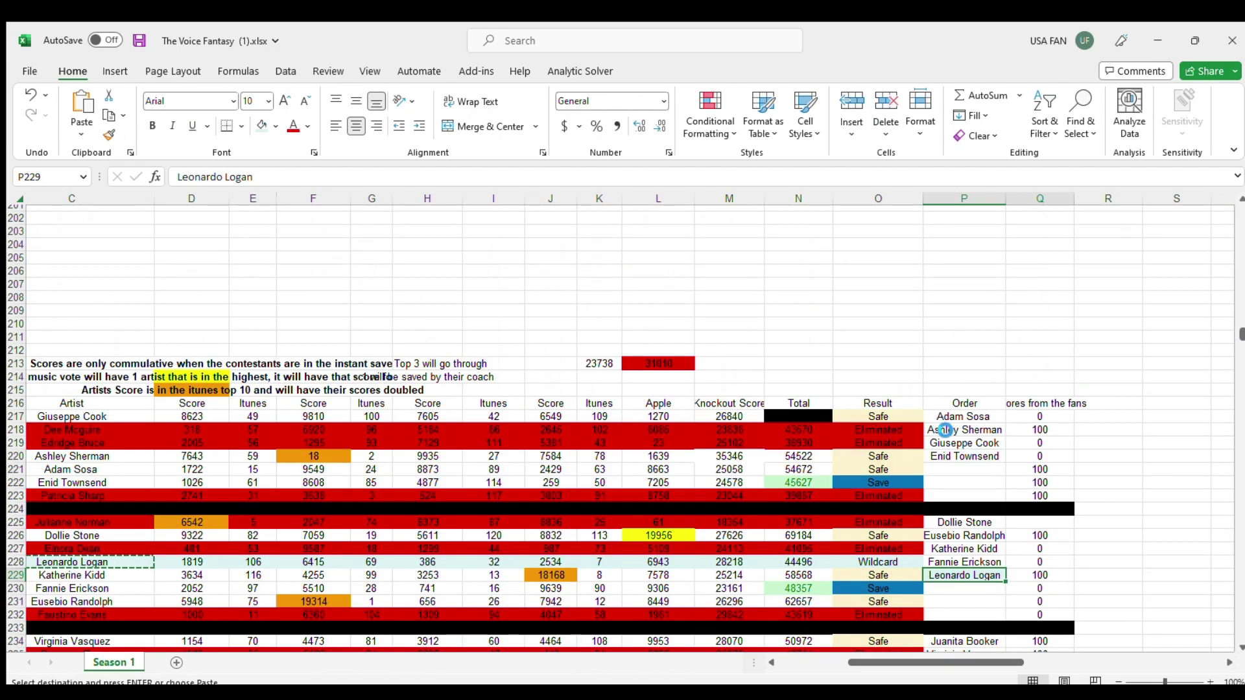
scroll(936, 415, "up", 20)
scroll(931, 404, "up", 20)
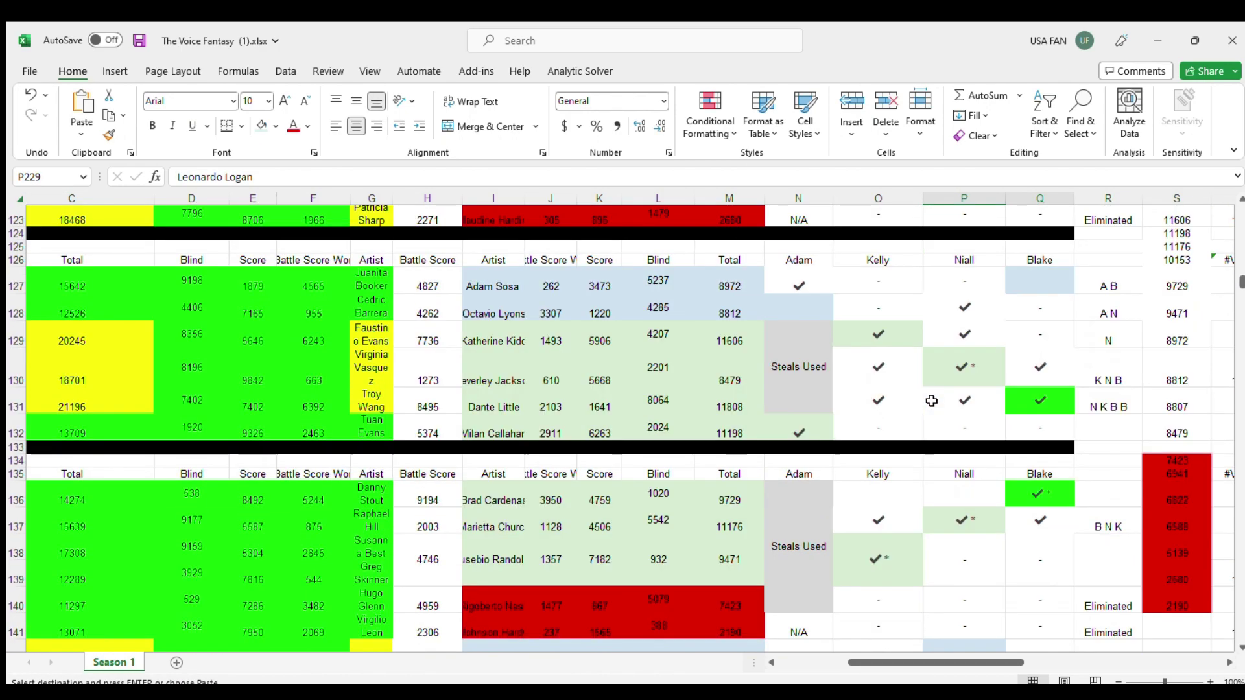
scroll(931, 401, "up", 6)
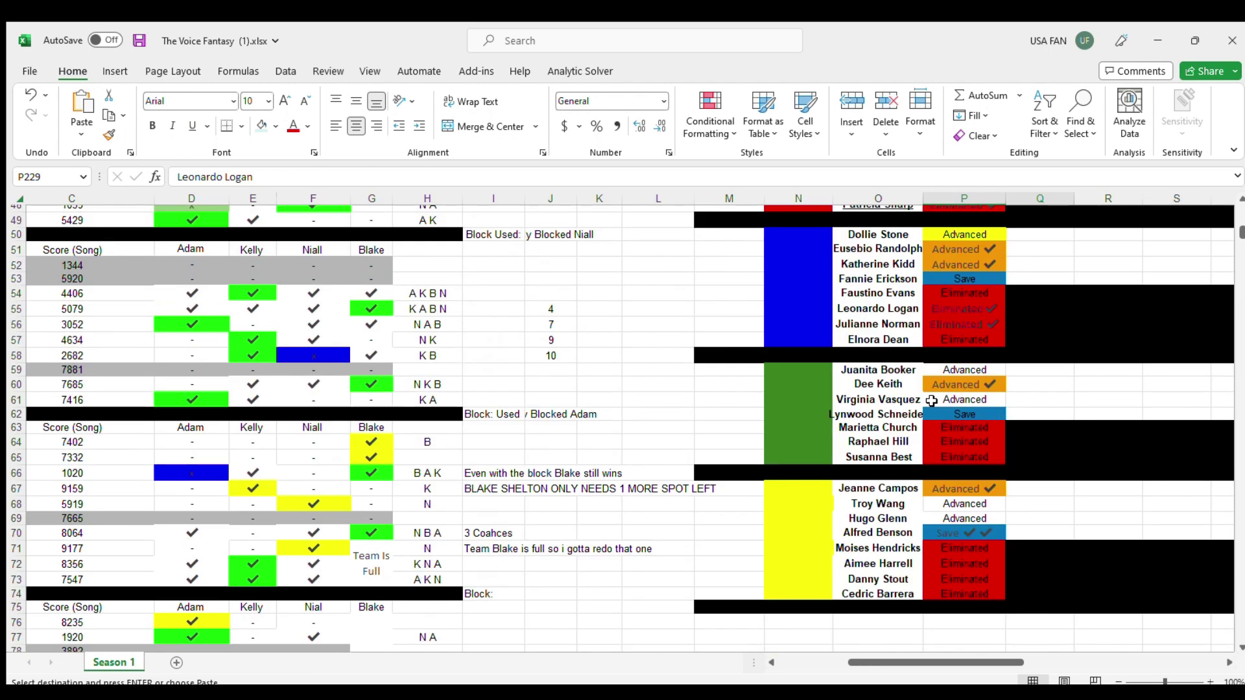
scroll(930, 401, "up", 3)
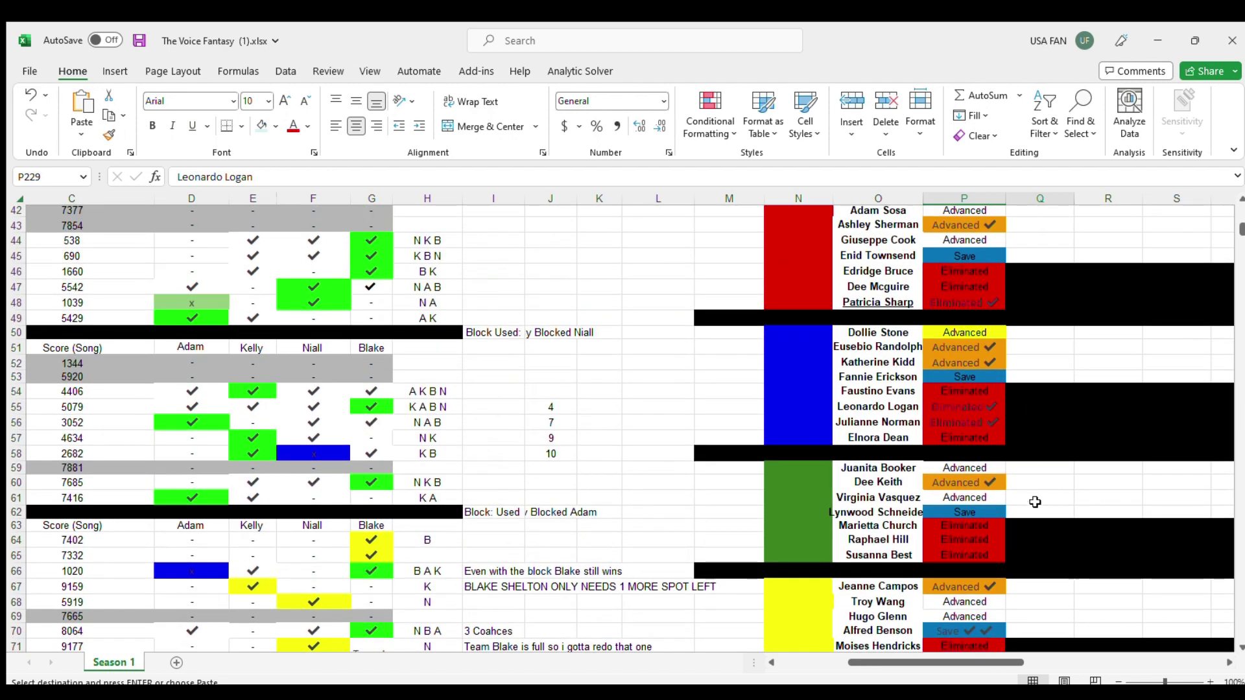
left_click(1033, 512)
key("ctrl+v")
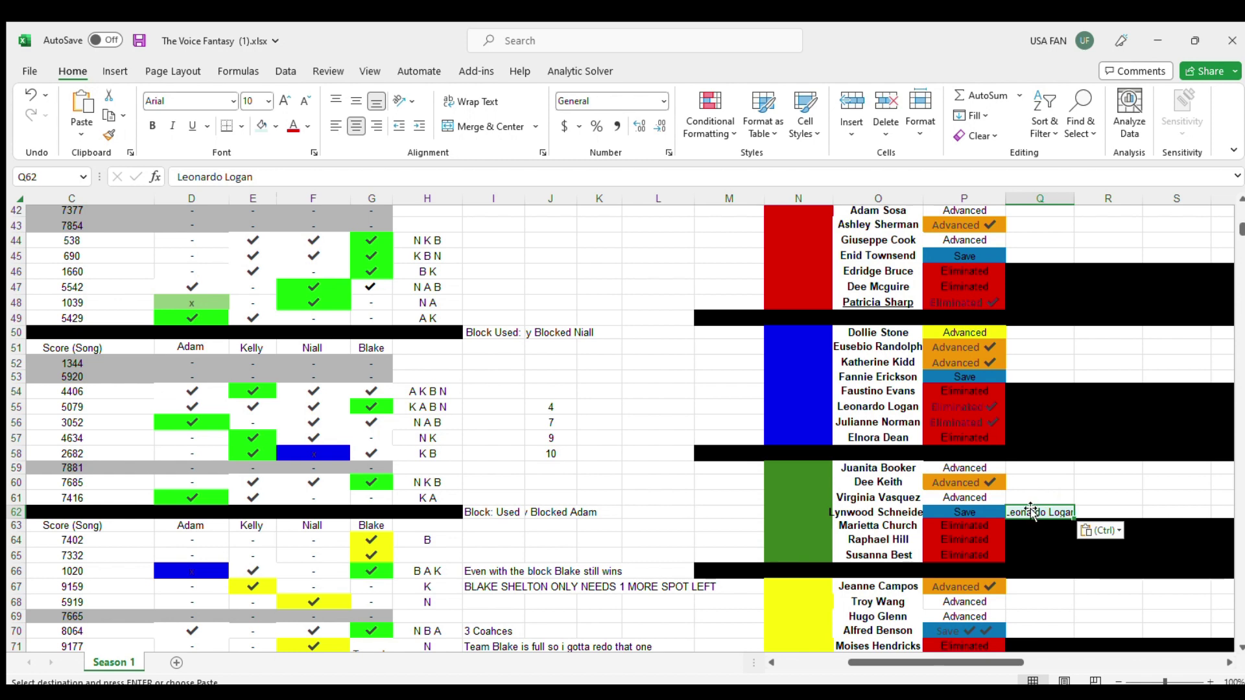
left_click_drag(1030, 510, 1030, 359)
Step: Change the Team Kelly wildcard artist's roster result in P55 to Wildcard, keeping the check mark, and give the cell a pale cyan fill
left_click(970, 411)
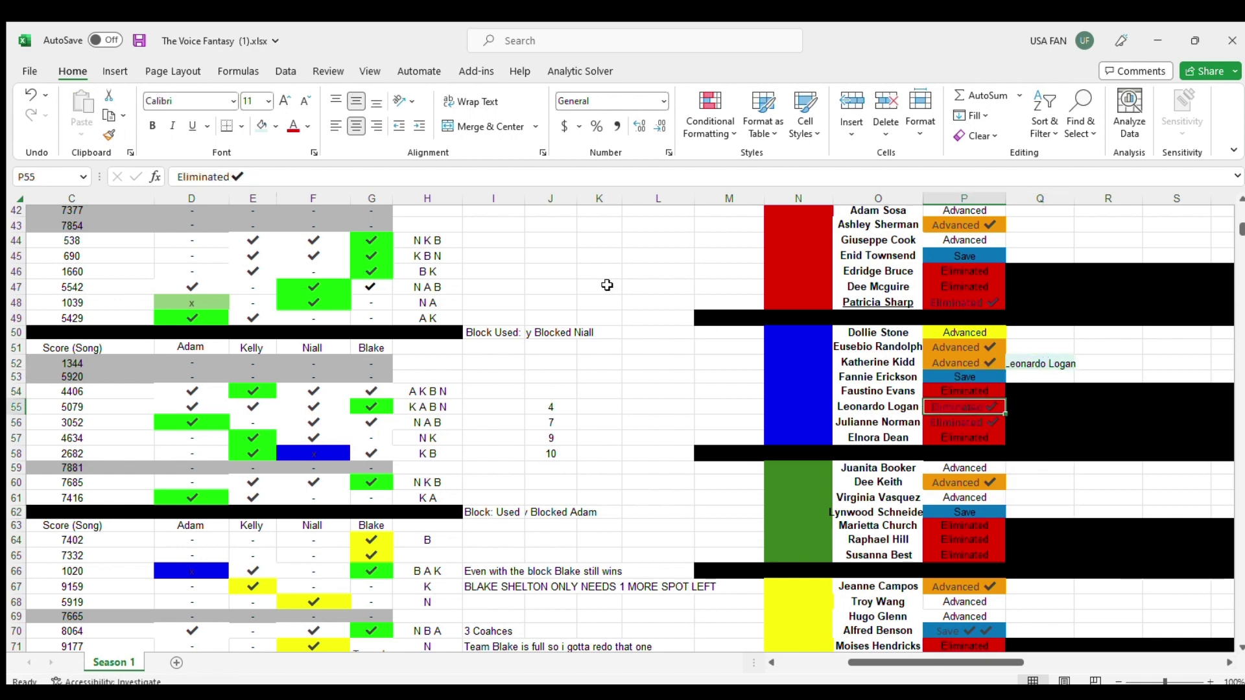
left_click(258, 128)
double_click(210, 177)
type("Wildcard")
key("Return")
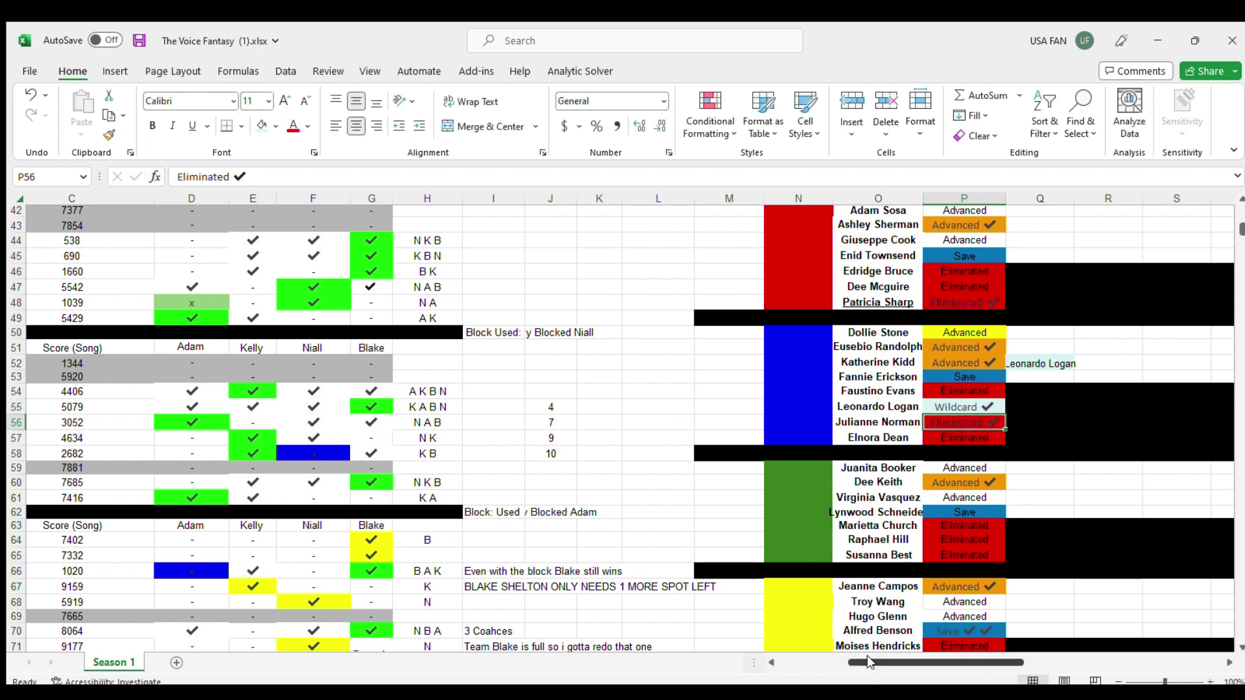
Step: Rearrange the Team Kelly roster so the wildcard artist sits in row 54 above the eliminated artists, with the black fill cleared from Q54:W54
left_click_drag(866, 662, 925, 662)
left_click_drag(372, 406, 1025, 450)
left_click_drag(1071, 390, 395, 412)
left_click_drag(317, 455, 589, 392)
mouse_move(652, 352)
left_mouse_down()
mouse_move(674, 354)
mouse_move(655, 370)
left_mouse_up()
Step: Copy the Wildcard result from P54 to the same artist's chart cell P26 and remove the check mark from it
left_click(545, 392)
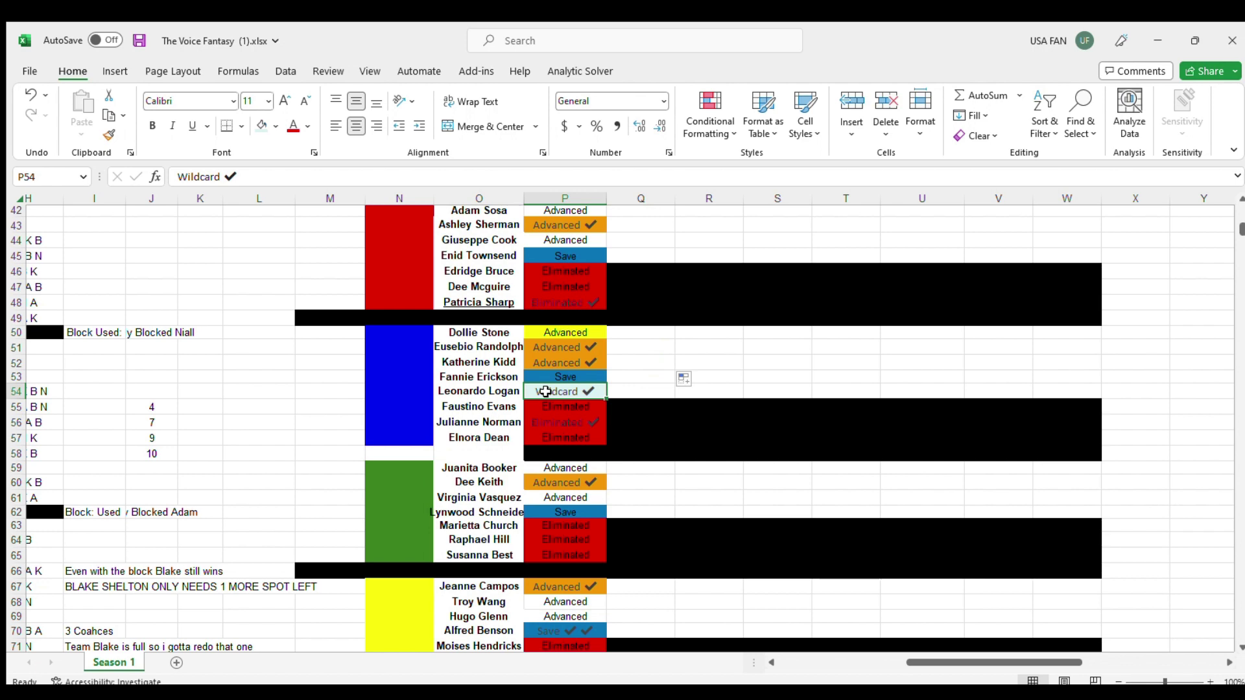
key("ctrl+c")
scroll(545, 391, "up", 13)
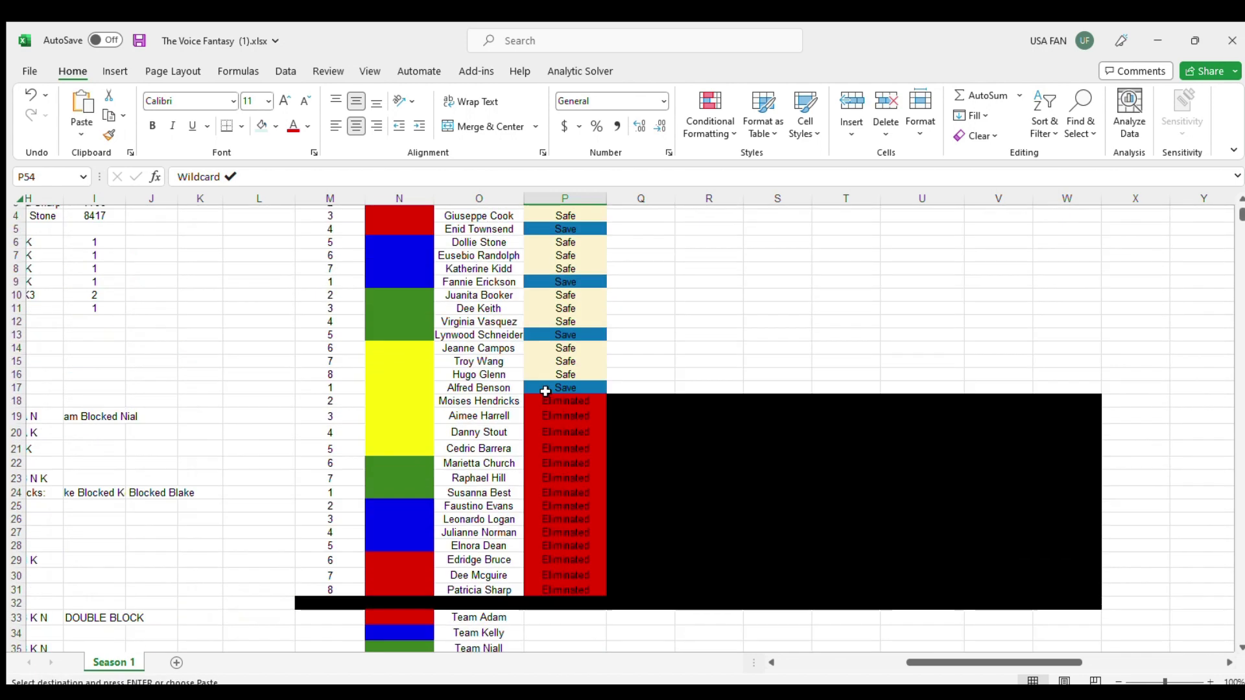
left_click(550, 518)
key("ctrl+v")
left_click(245, 177)
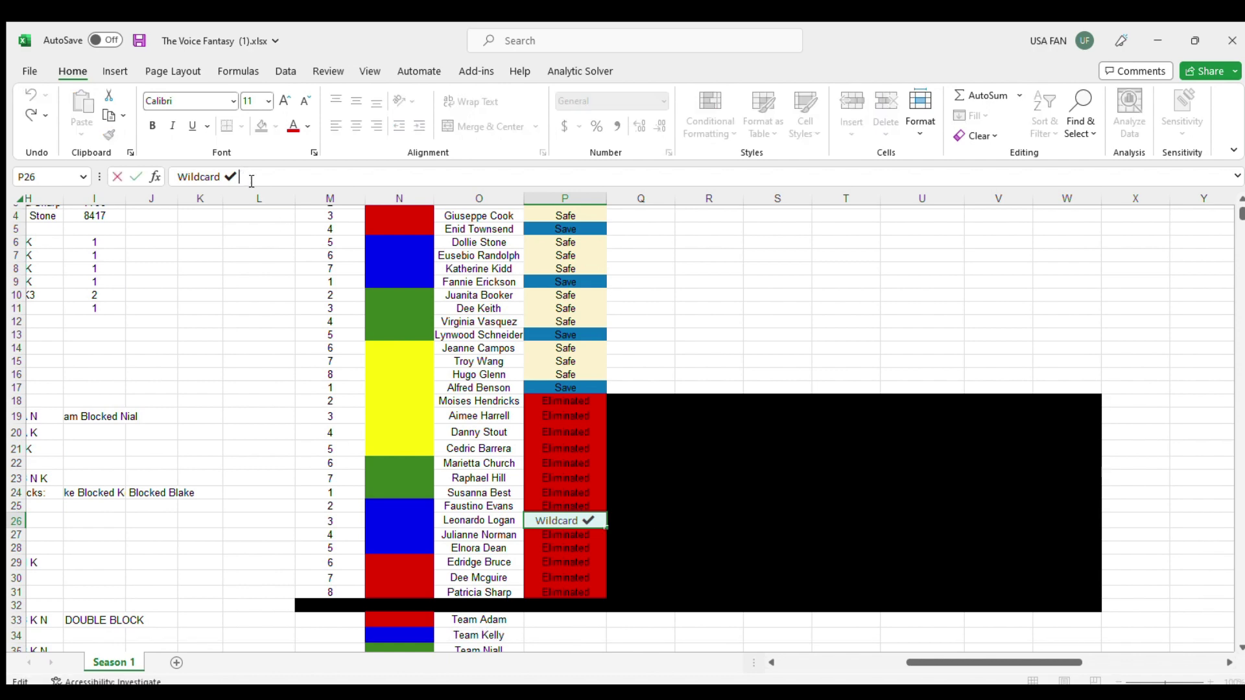
key("BackSpace")
key("BackSpace")
left_click(686, 285)
Step: Move the wildcard artist's chart entry to N18:P18 above the eliminated artists, shifting those down one row, and extend the blank cells across Q18:W18
left_click_drag(394, 520, 777, 330)
left_click_drag(578, 402, 376, 514)
left_click(376, 509)
left_click_drag(560, 398, 398, 530)
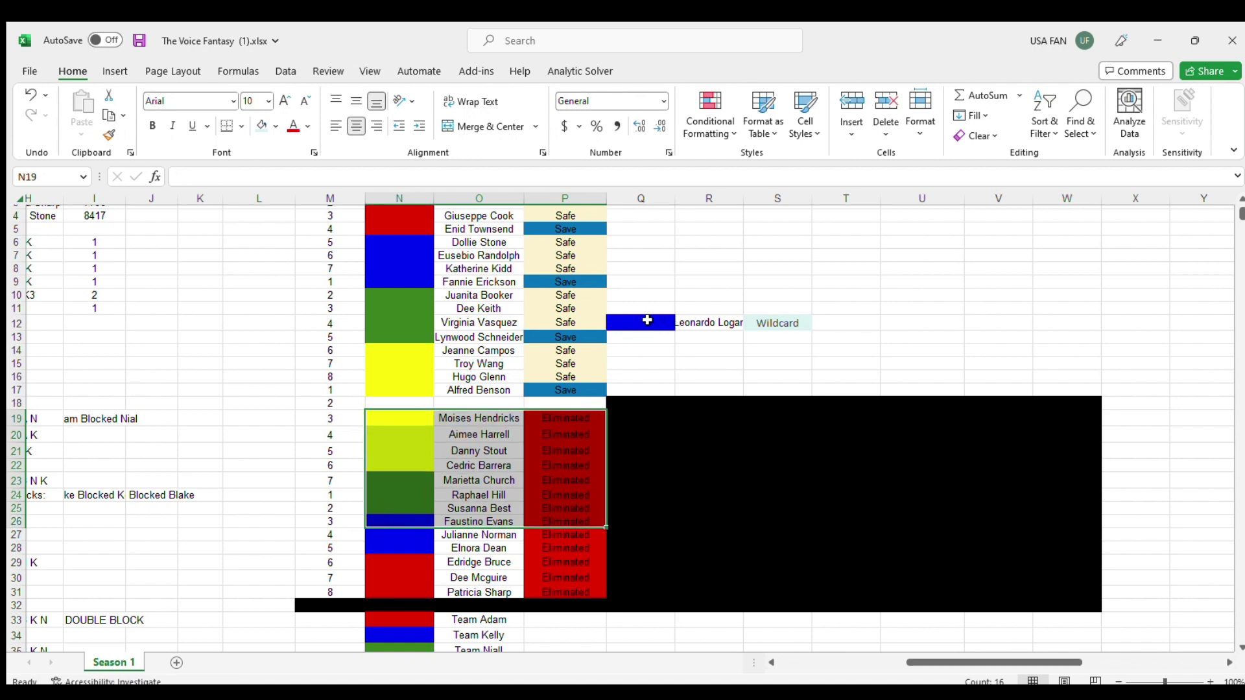
left_click_drag(647, 321, 773, 326)
left_click(764, 317)
left_click_drag(643, 326, 535, 402)
left_click_drag(622, 388, 1096, 406)
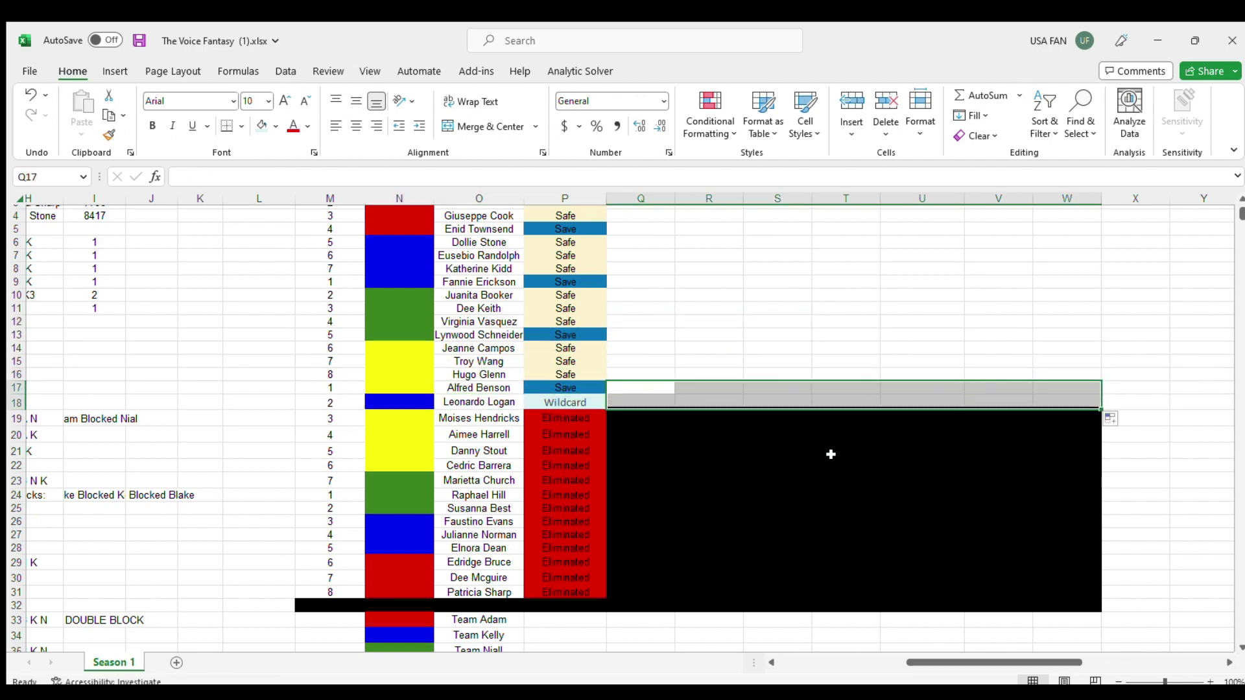
Step: Return to the live show score table starting at row 216
left_click_drag(934, 656, 813, 658)
scroll(680, 516, "down", 20)
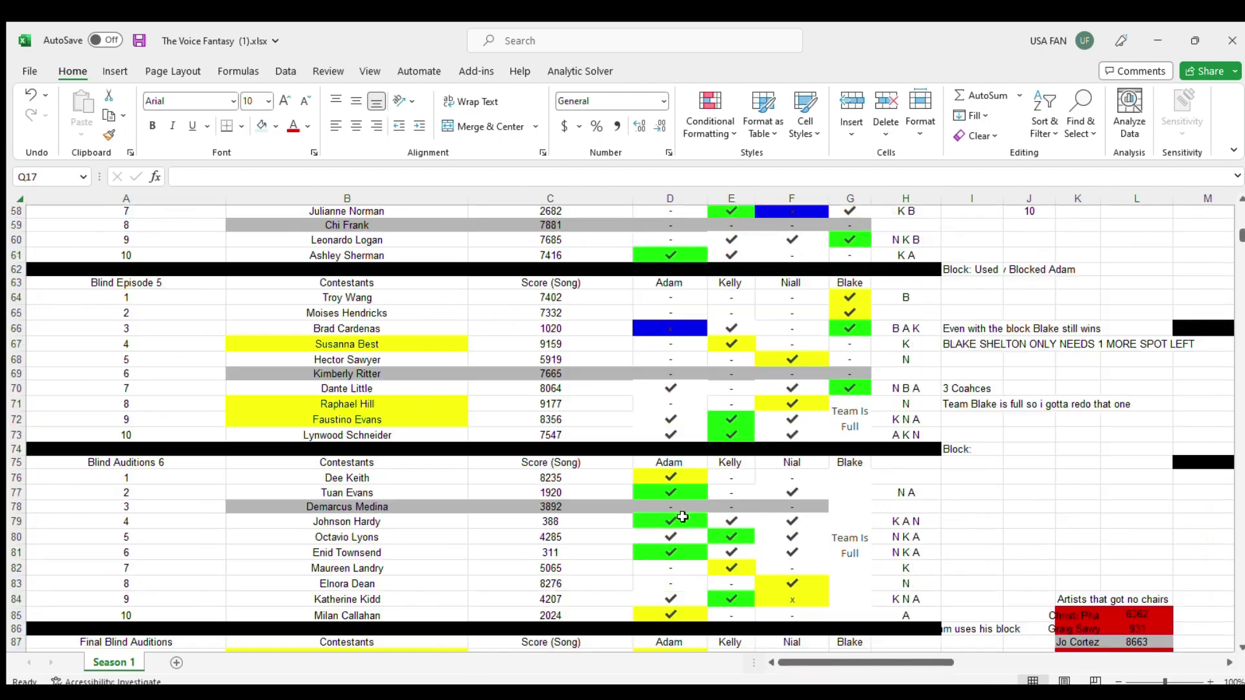
scroll(678, 517, "down", 10)
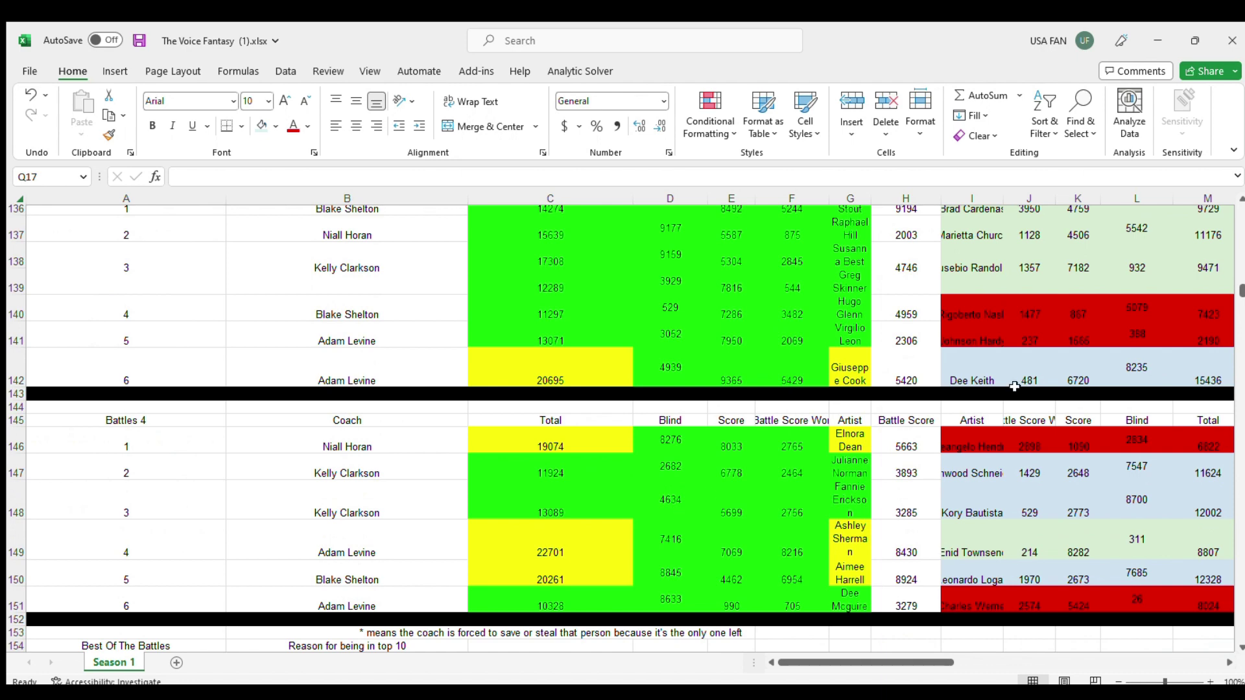
left_click_drag(1240, 291, 1230, 339)
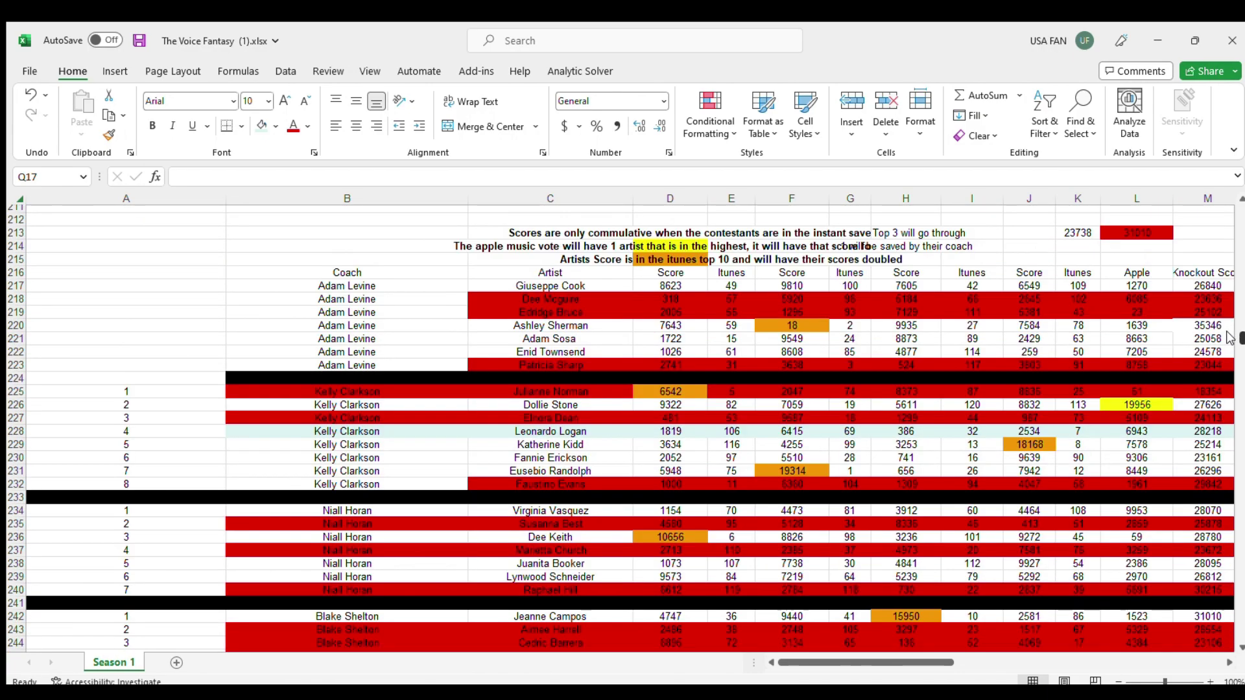